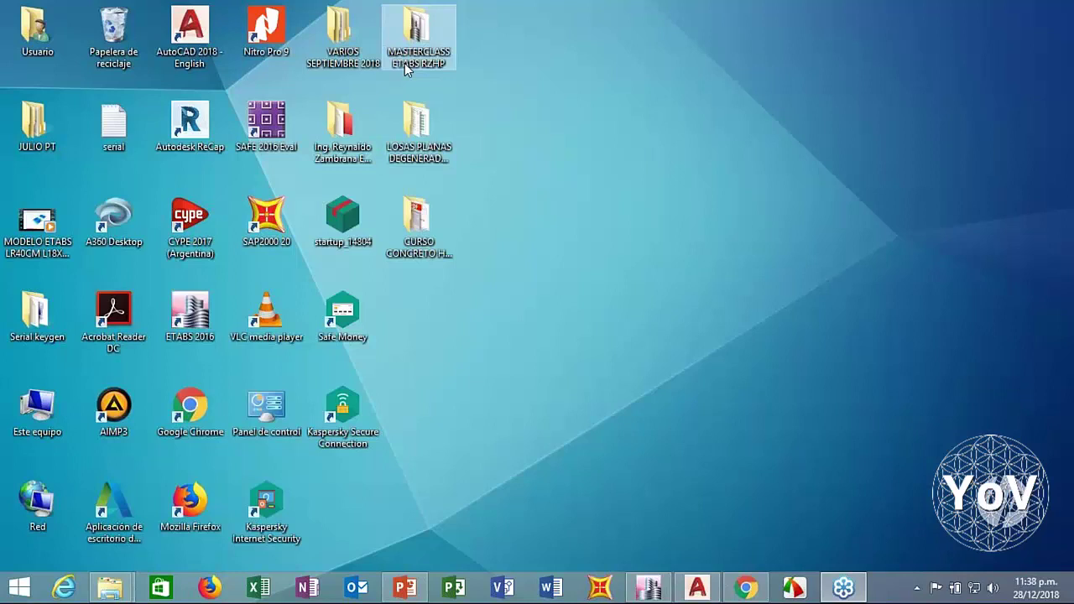
Delete everything in the MASTERCLASS ETABS RZHP desktop folder except the VARIOS subfolder, and minimize the window
double_click(404, 62)
drag(391, 386, 220, 109)
key(Delete)
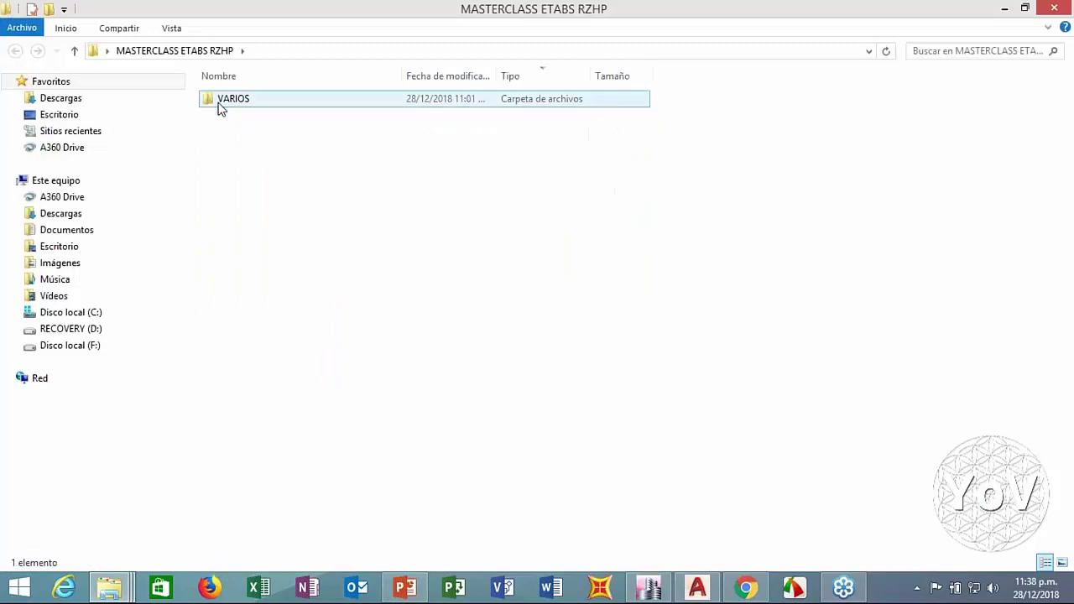
click(220, 111)
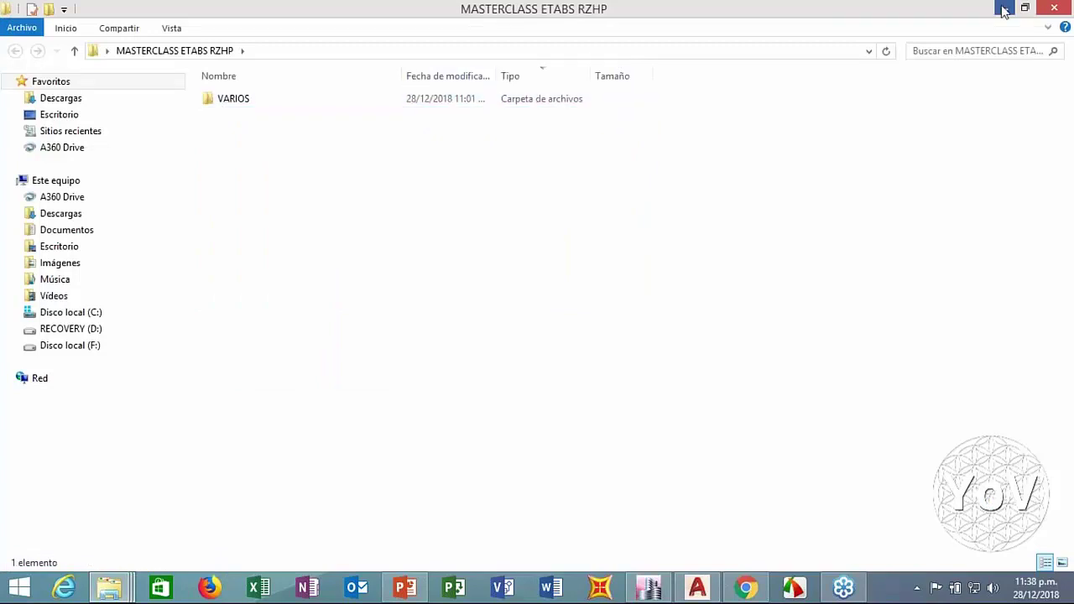
click(1004, 9)
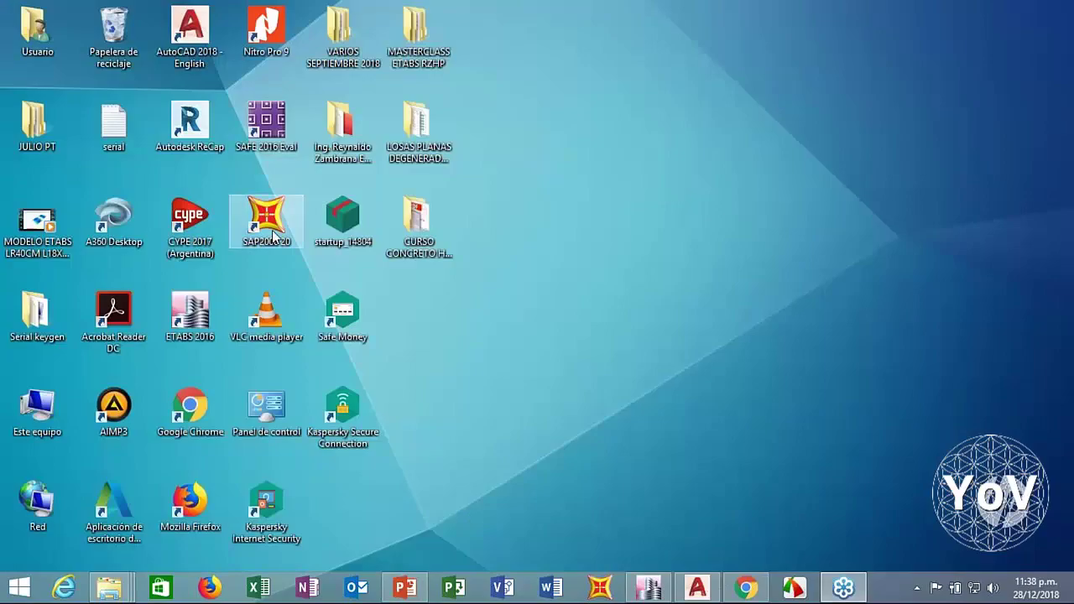
Go to the SAP2000 20 installation folder through its desktop shortcut and copy the SAPDXF drawing file
click(267, 220)
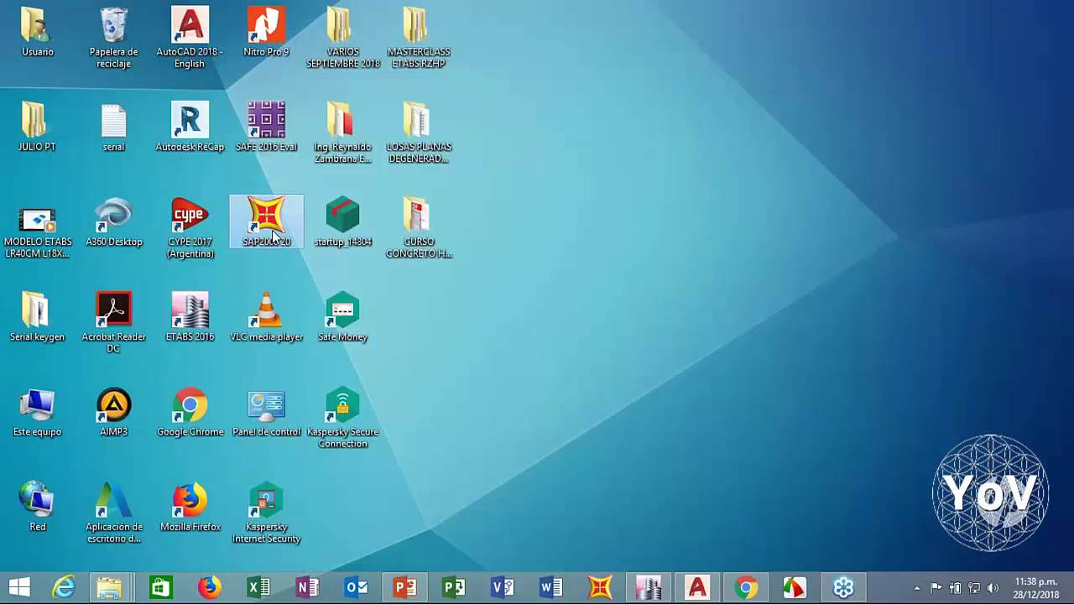
right_click(273, 237)
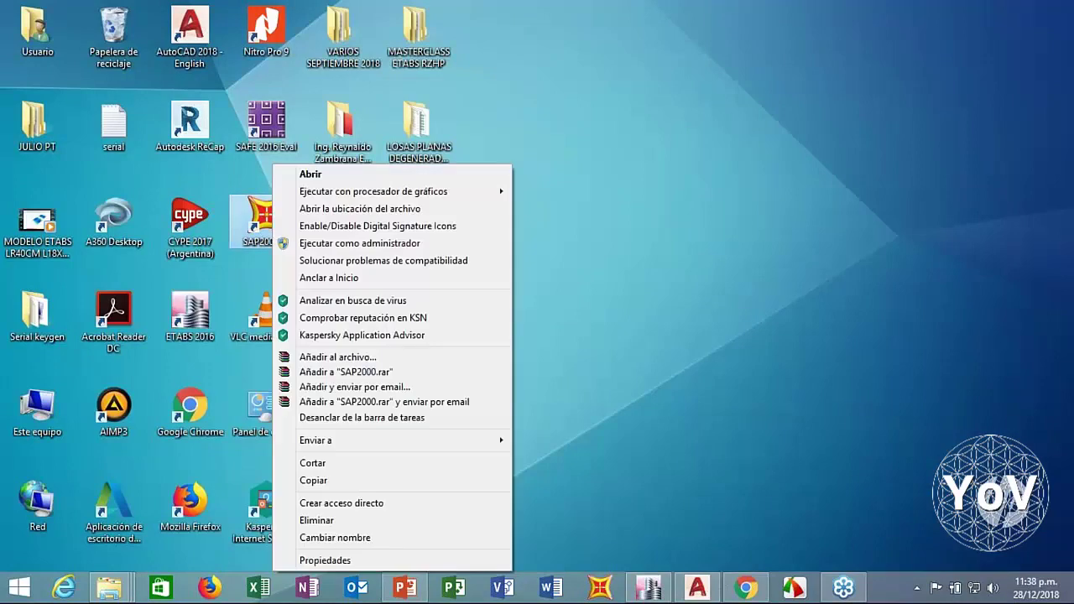
click(351, 209)
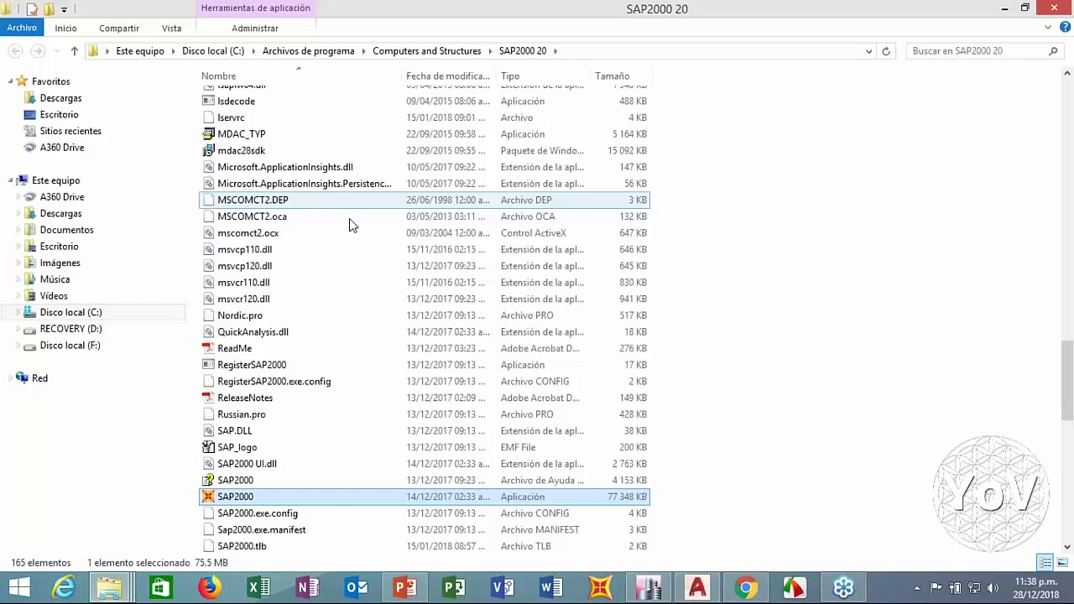
scroll(302, 344, down, 6)
click(257, 451)
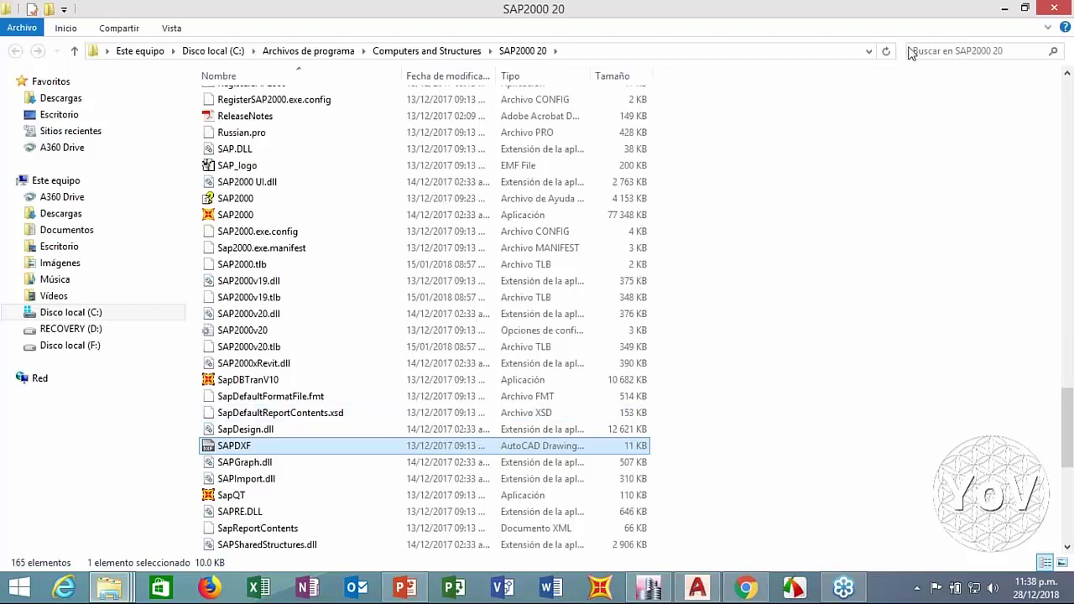
Paste the SAPDXF file into the MASTERCLASS ETABS RZHP folder on the desktop
key(super+d)
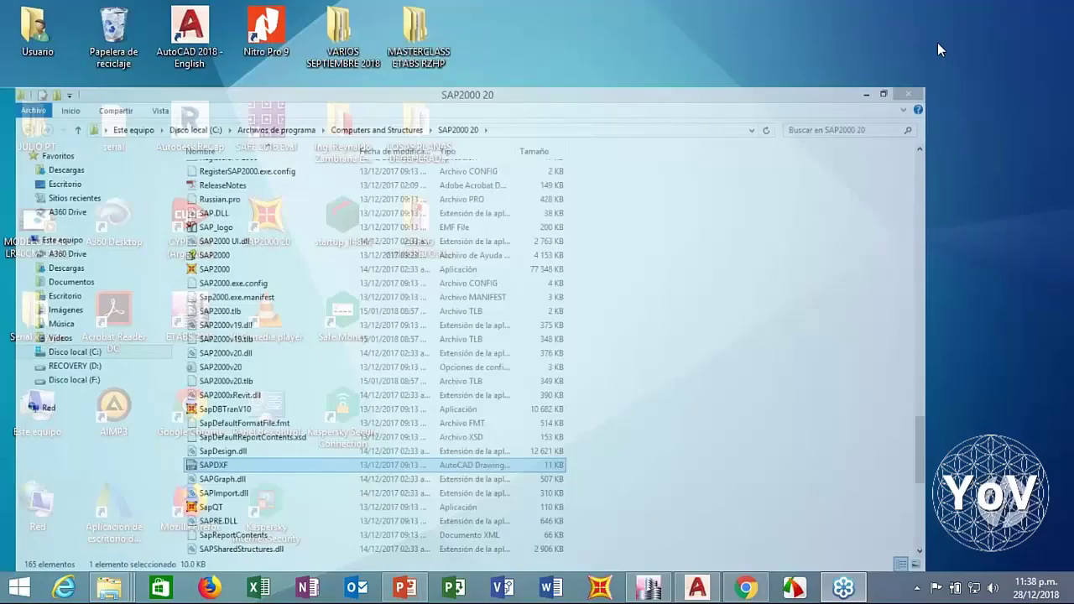
double_click(415, 34)
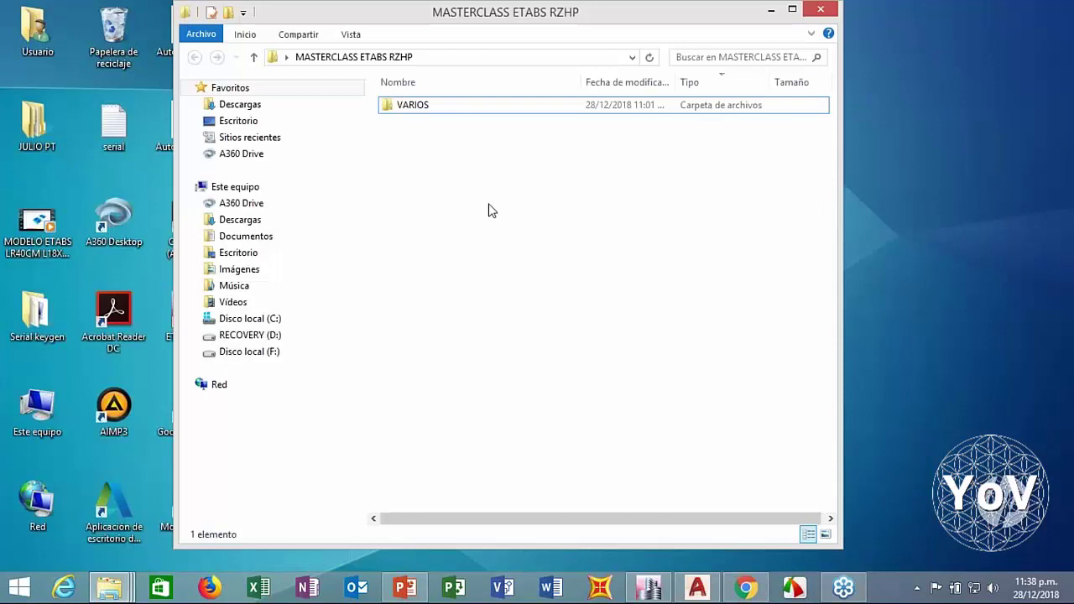
key(ctrl+v)
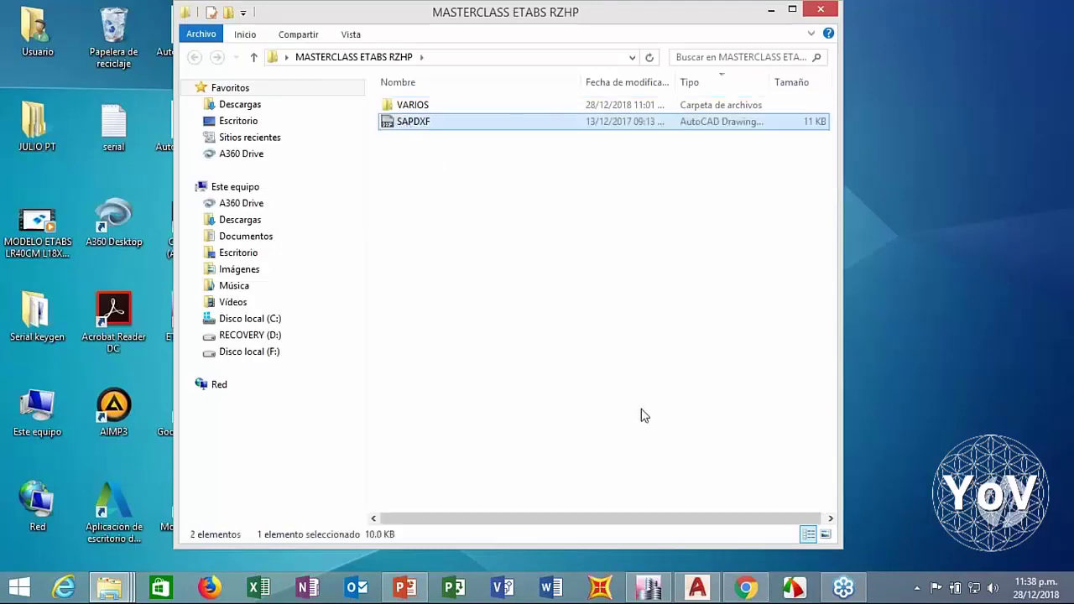
Switch to AutoCAD and open the SAPDXF file from the MASTERCLASS ETABS RZHP folder as read-only
click(707, 592)
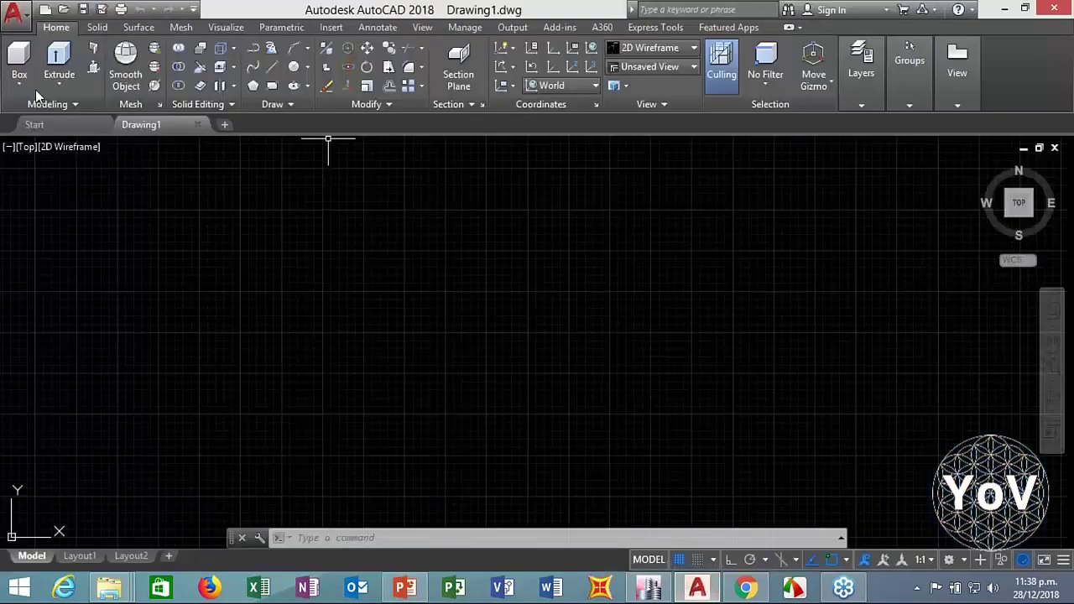
click(13, 11)
click(49, 144)
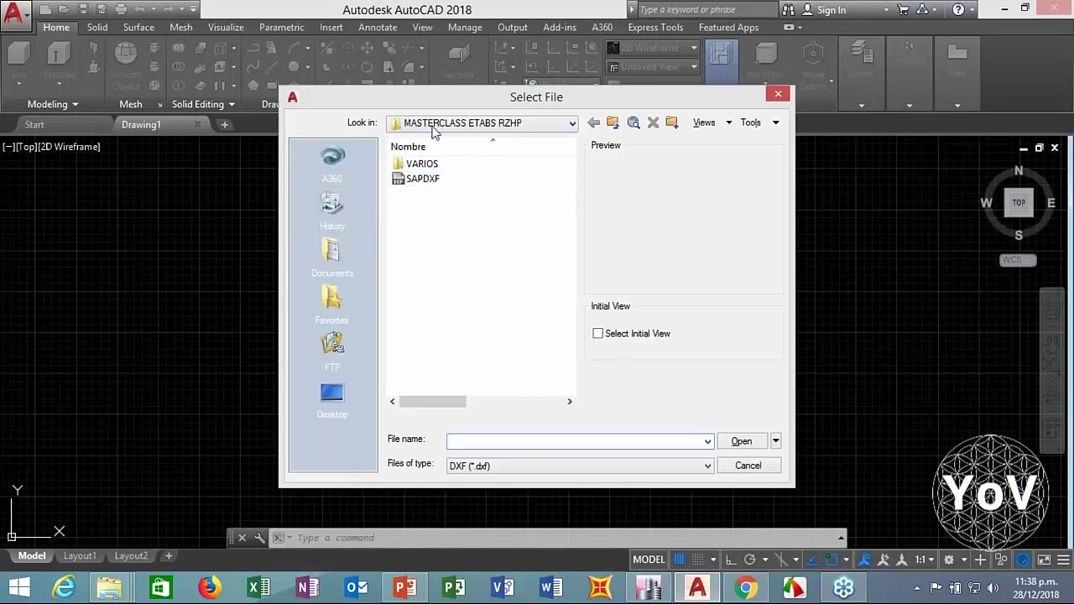
click(415, 179)
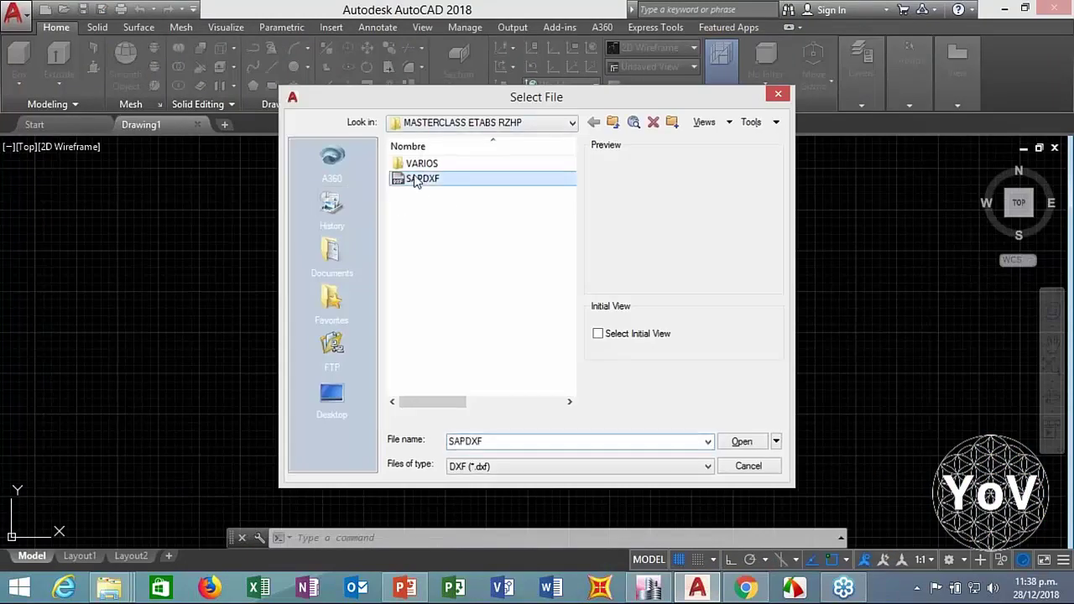
double_click(414, 180)
click(606, 333)
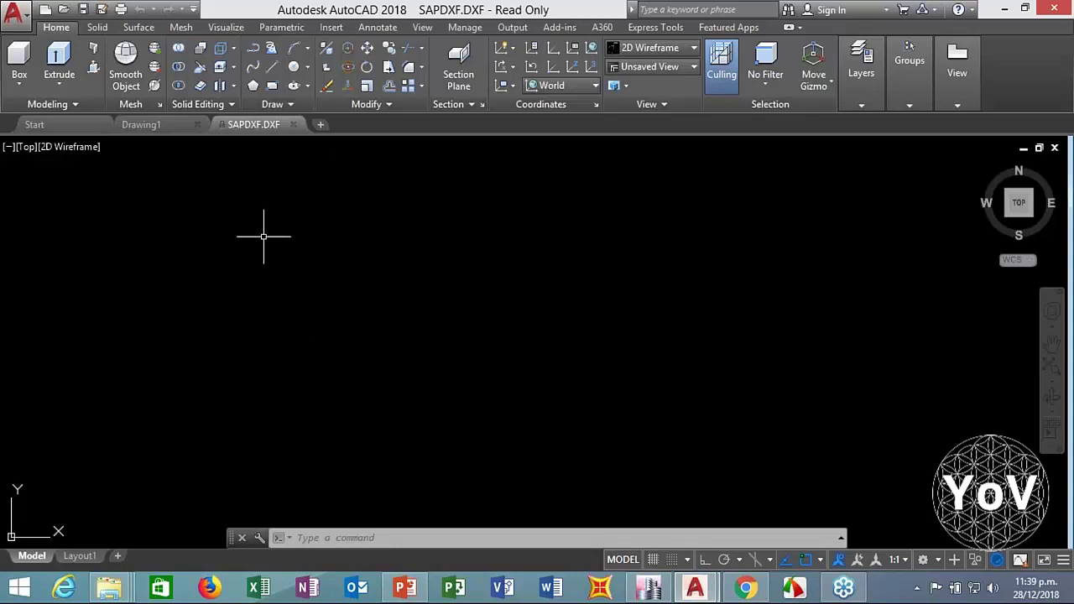
click(864, 87)
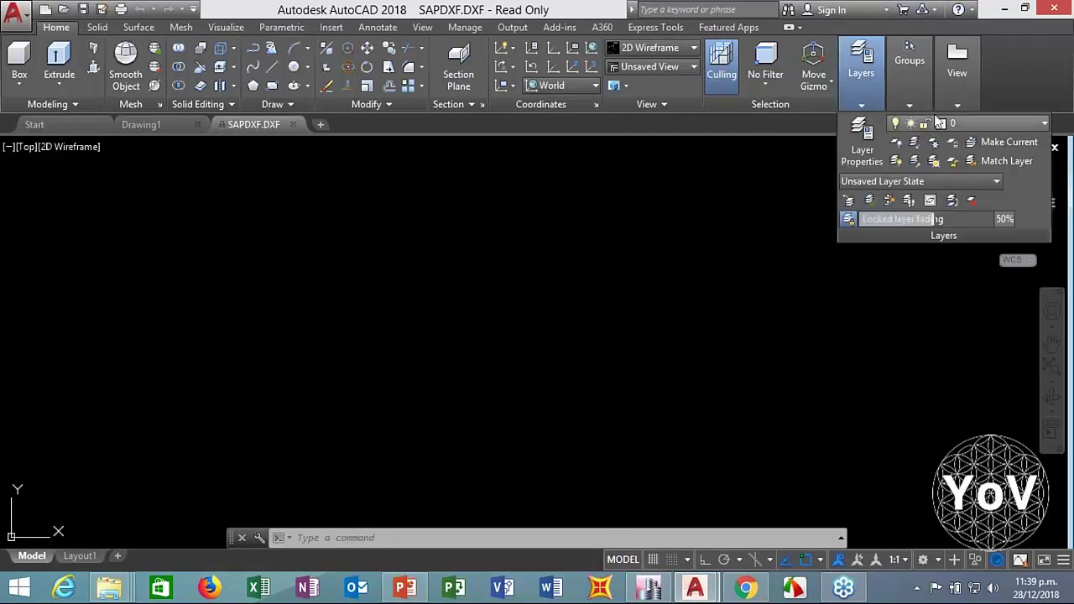
click(968, 118)
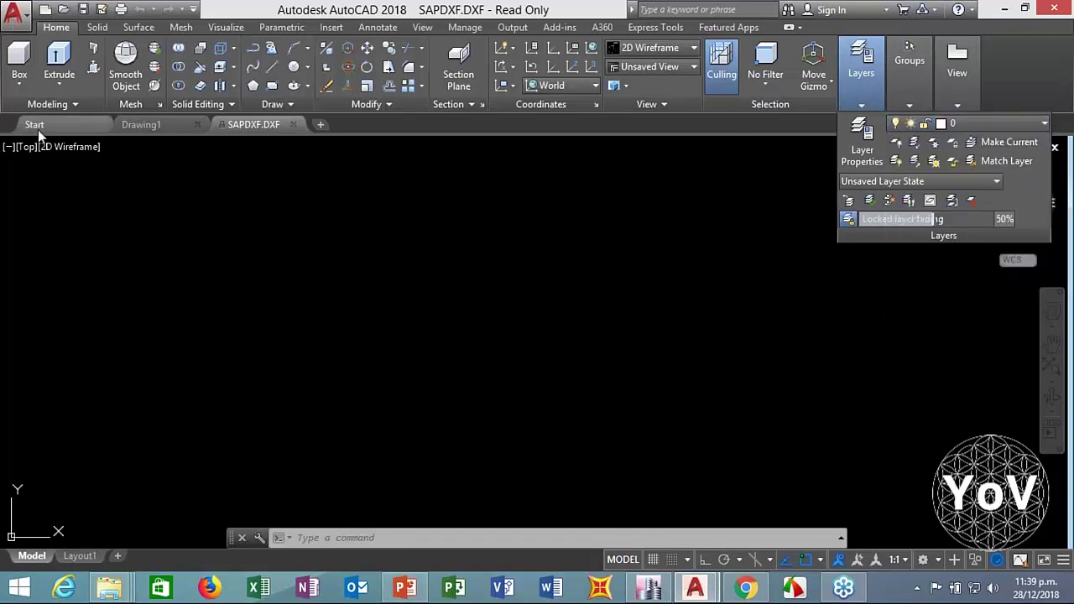
Save the drawing as an AutoCAD 2018 DXF named EDIFICIO LOSA PLANA 1 in the MASTERCLASS ETABS RZHP folder
click(13, 13)
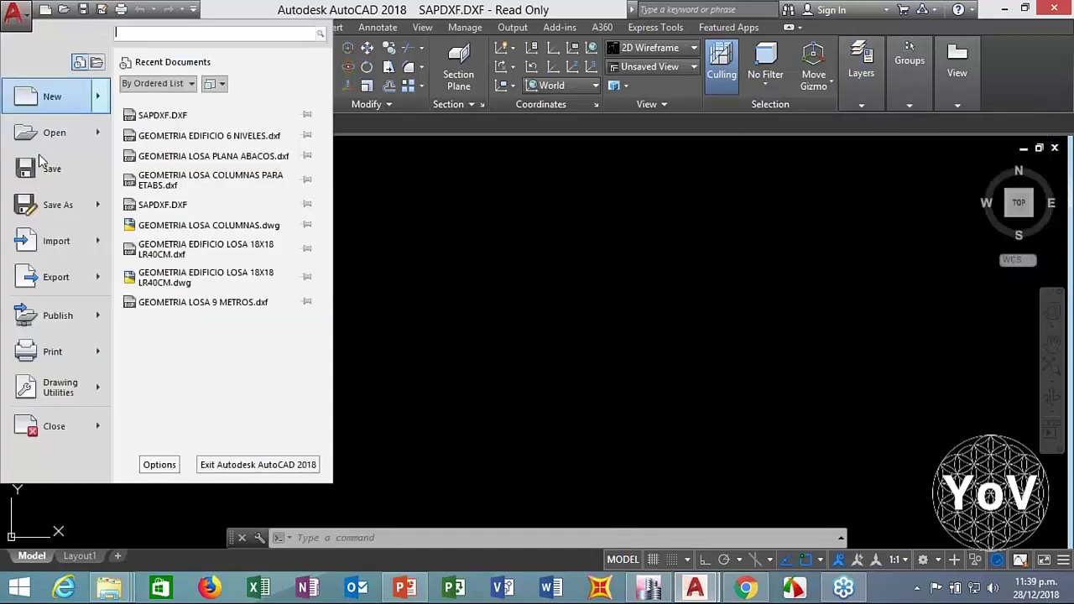
click(59, 205)
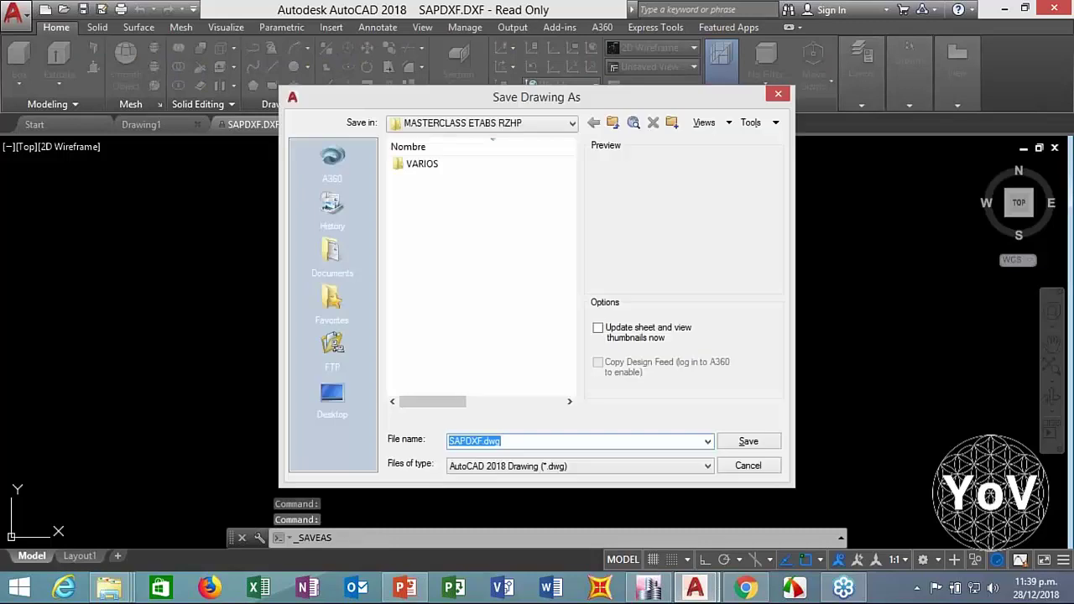
click(579, 466)
click(512, 399)
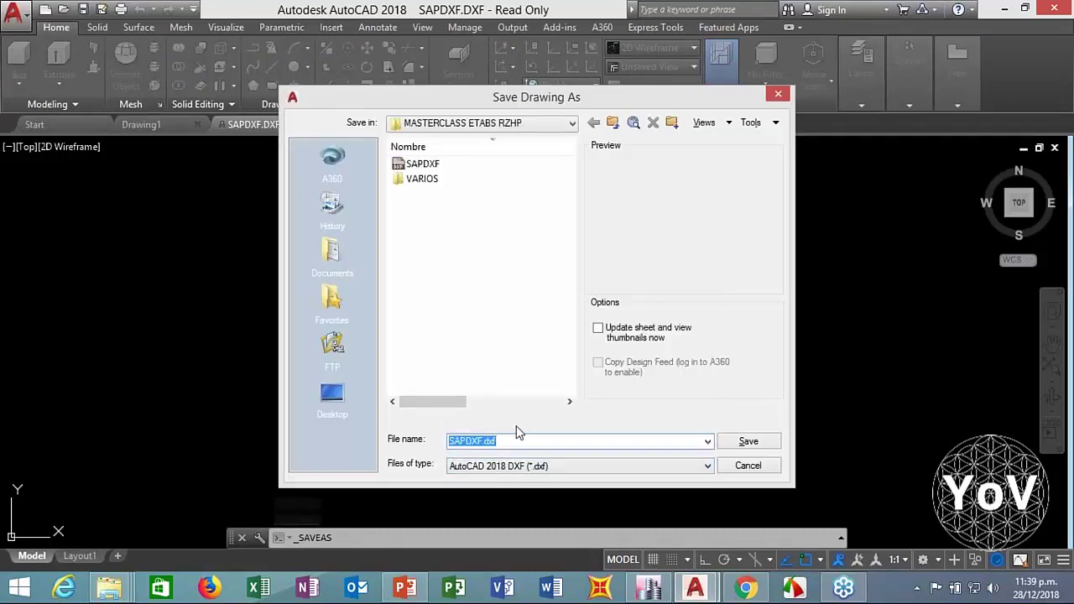
text(EDIFICI)
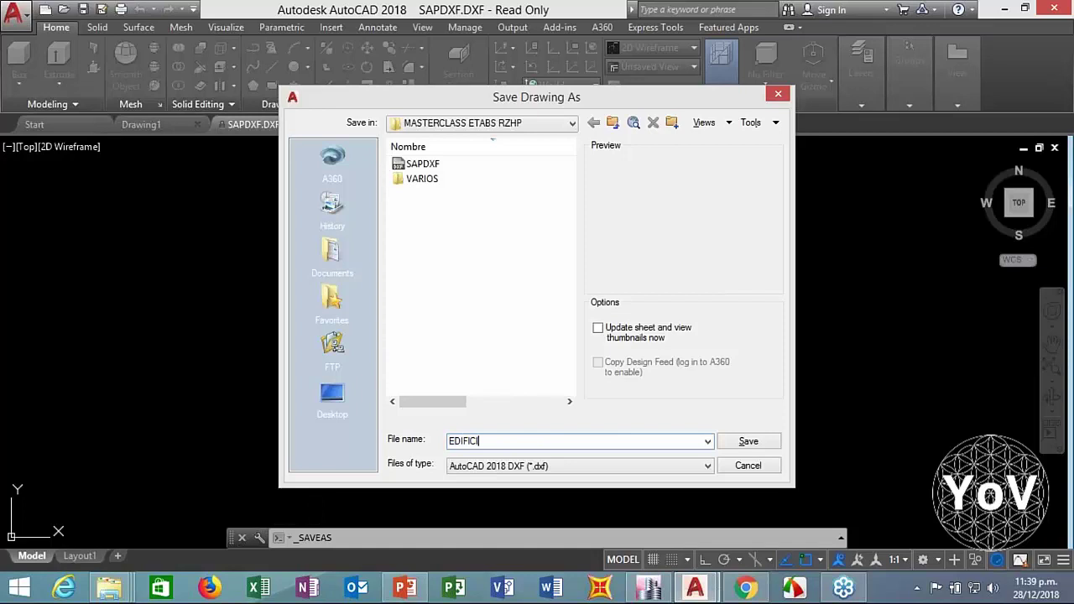
text(O LOSA PLANA 1)
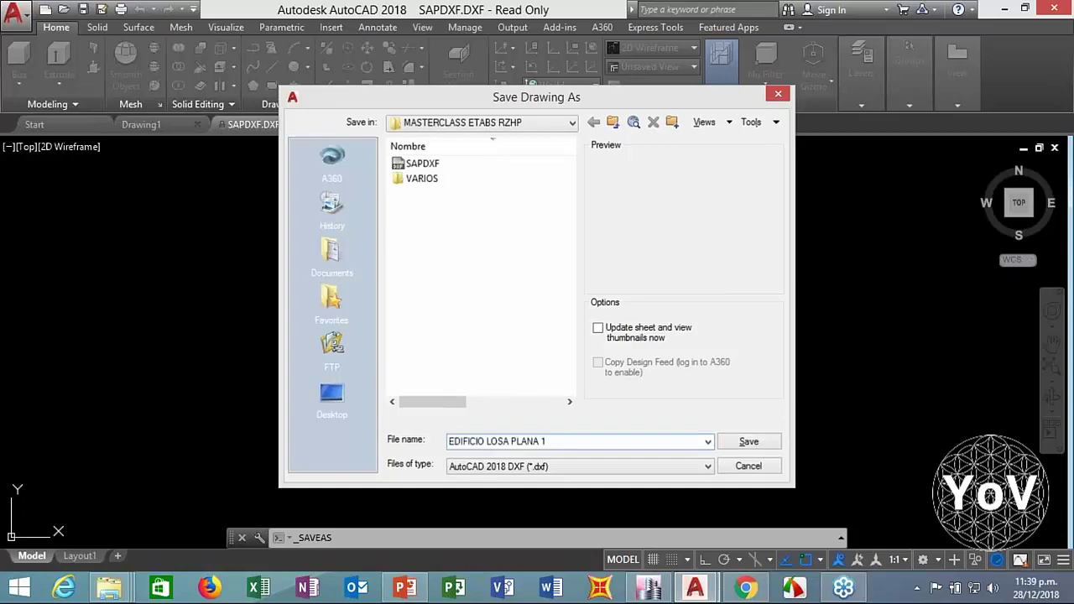
key(Return)
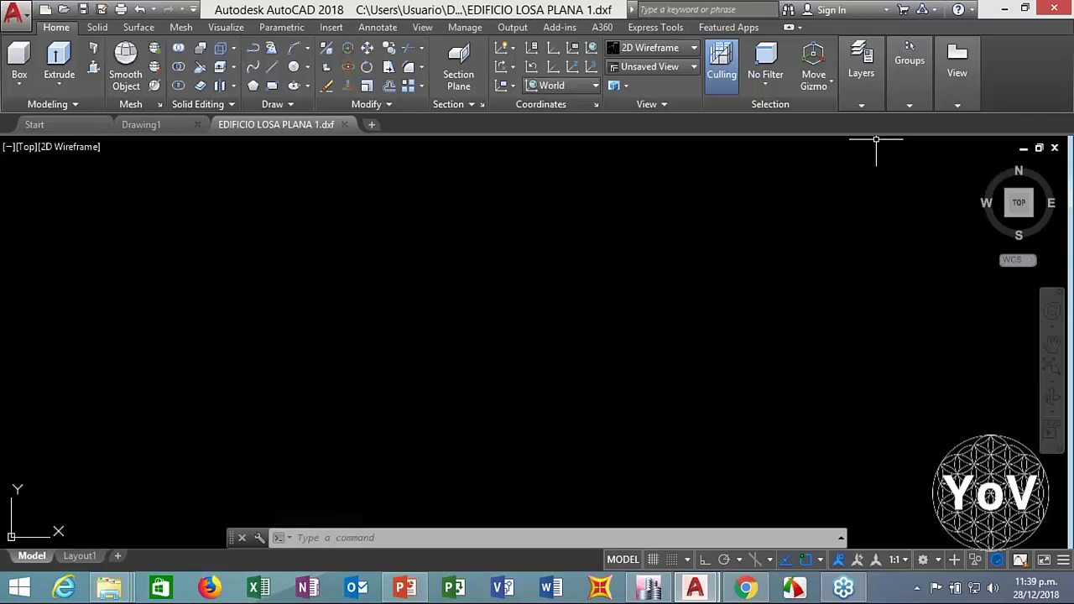
Bring up the Layer Properties Manager and create three new layers
click(860, 104)
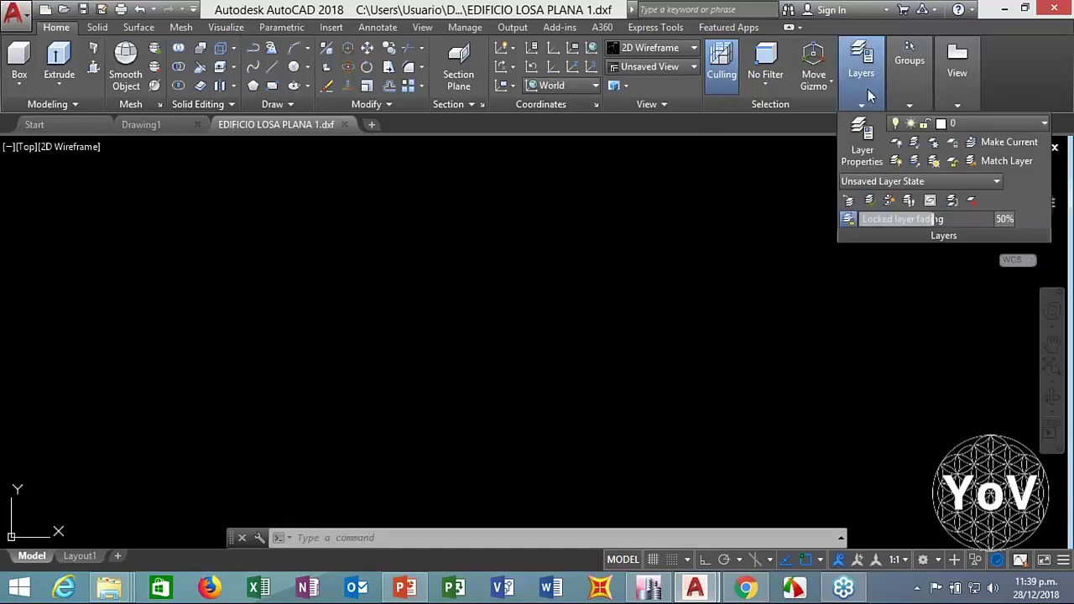
click(961, 124)
click(868, 148)
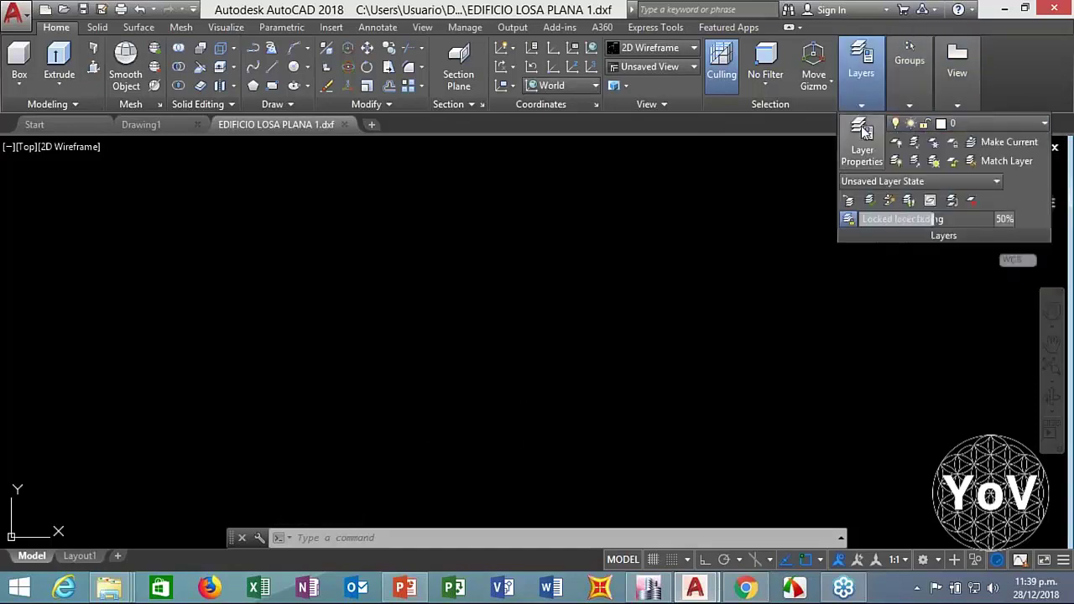
click(862, 128)
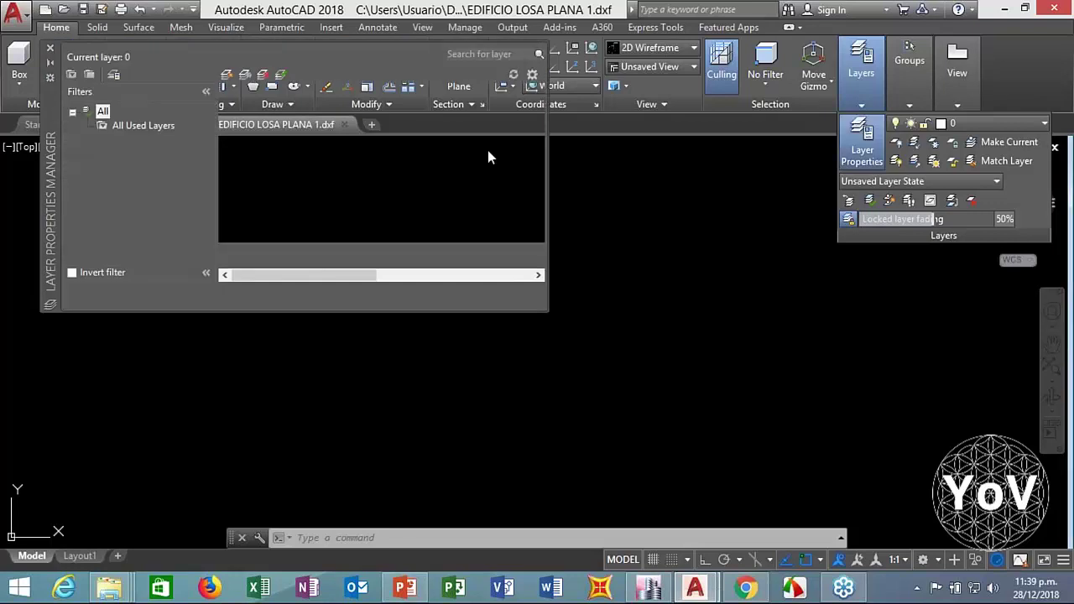
click(226, 75)
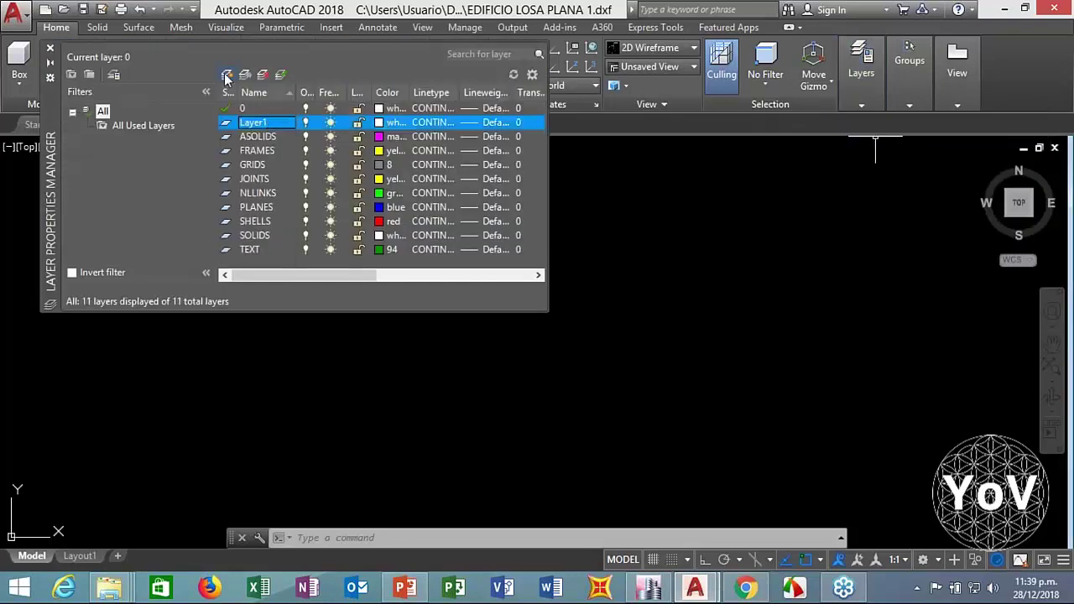
click(226, 74)
click(226, 75)
Make Layer1 the current layer and rename it C50X50
click(254, 125)
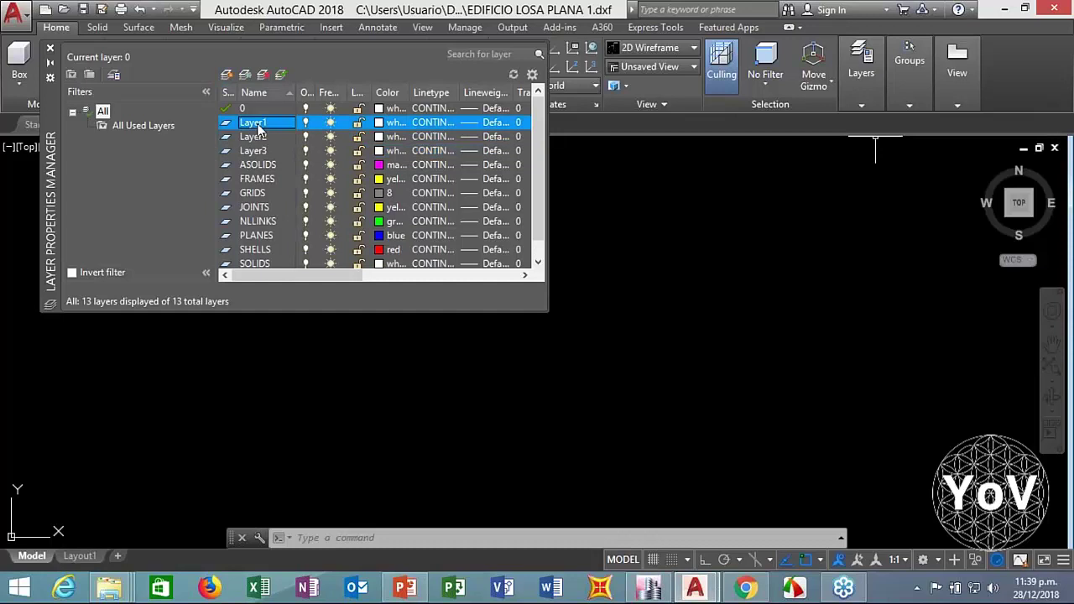
double_click(257, 126)
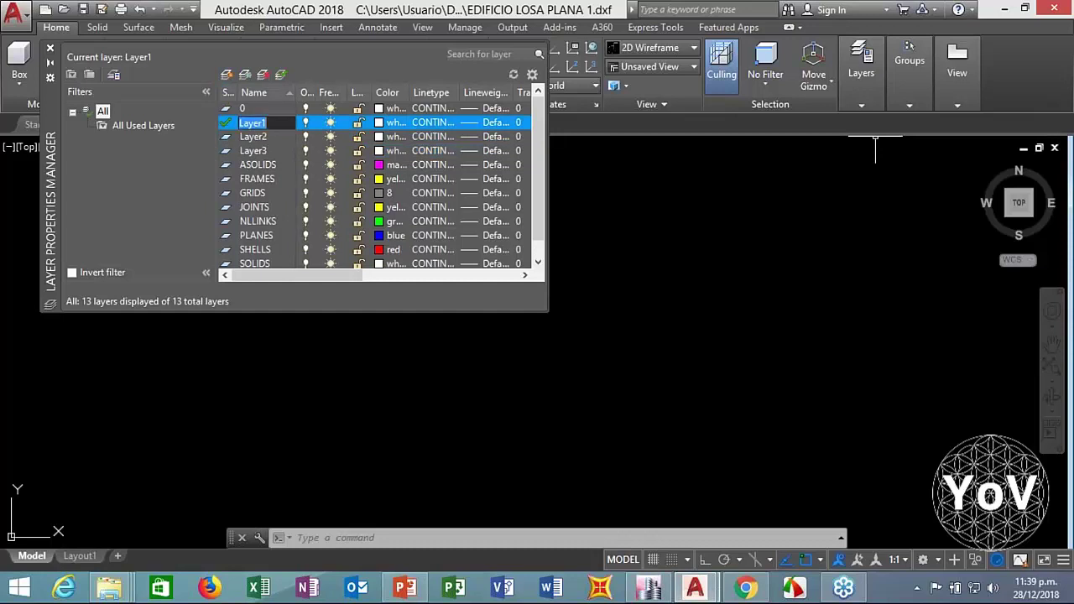
text(CX)
key(BackSpace)
text(50X50)
key(Return)
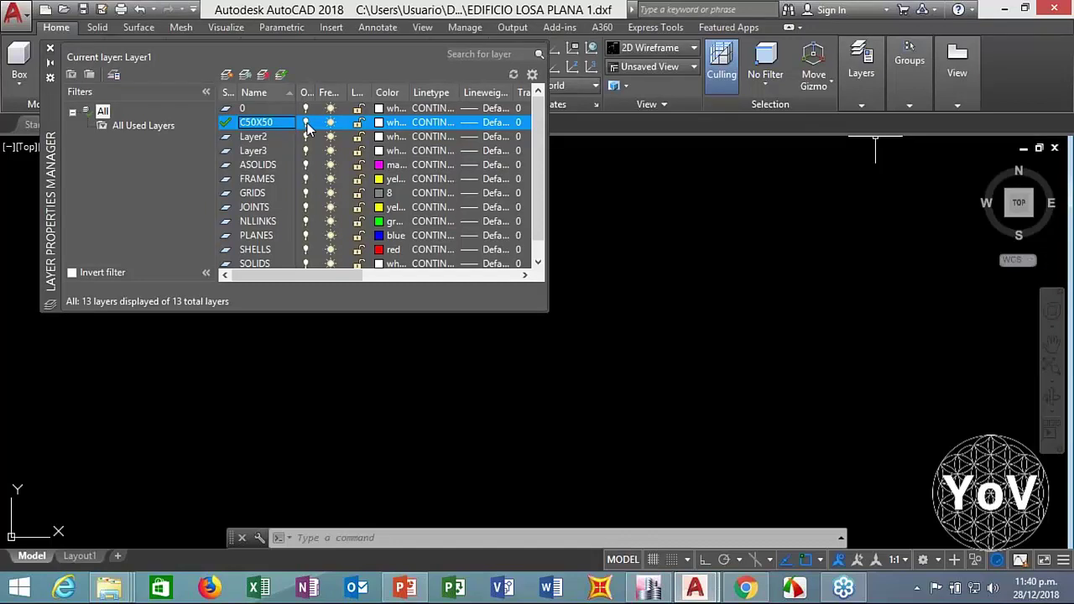
Set the color of layer C50X50 to orange, index color 30
click(306, 122)
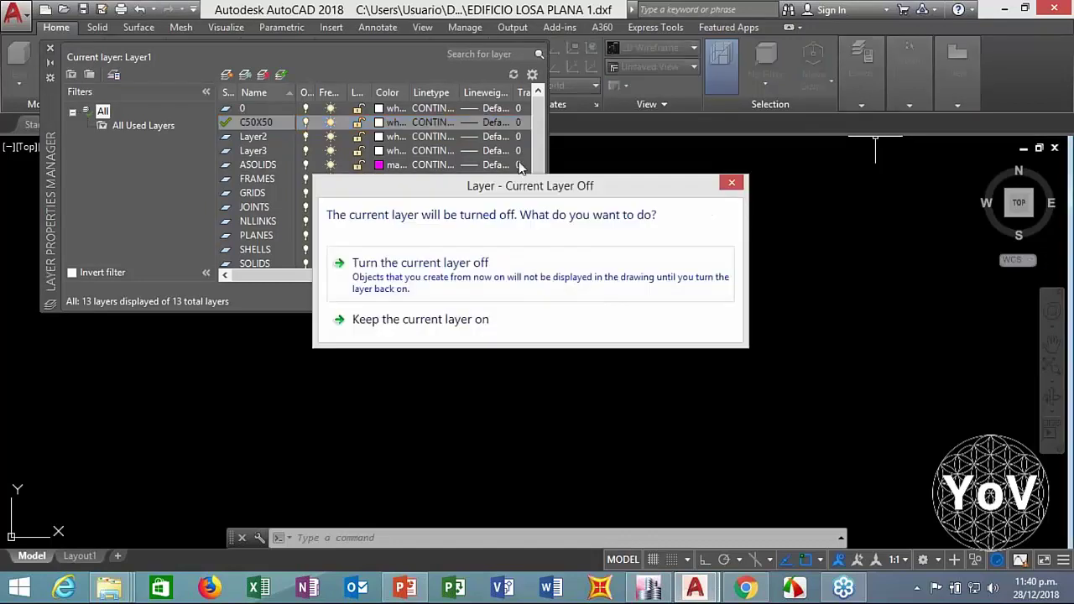
click(732, 183)
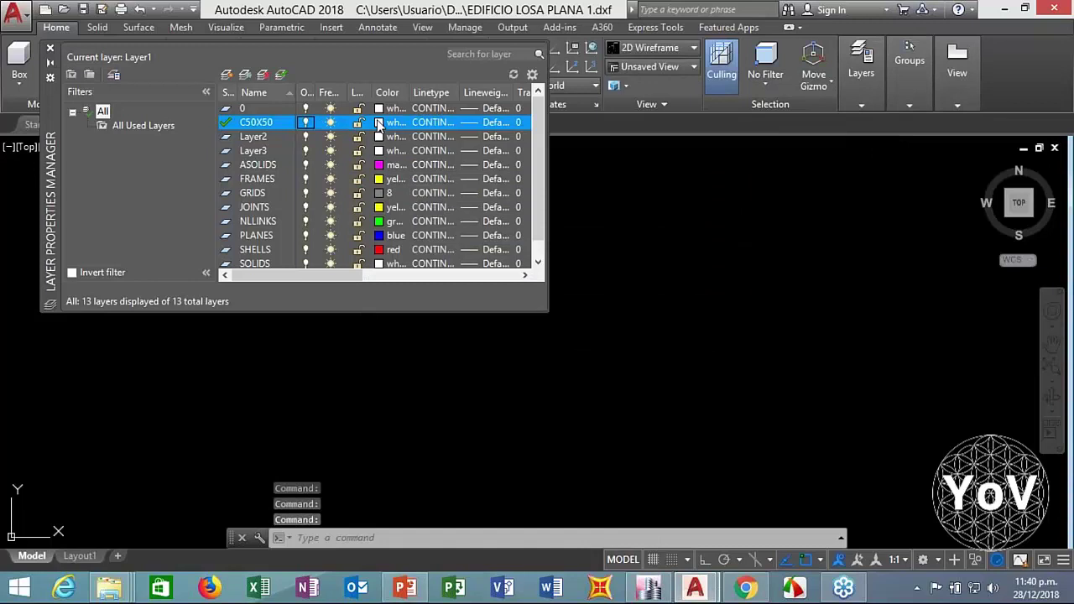
click(378, 123)
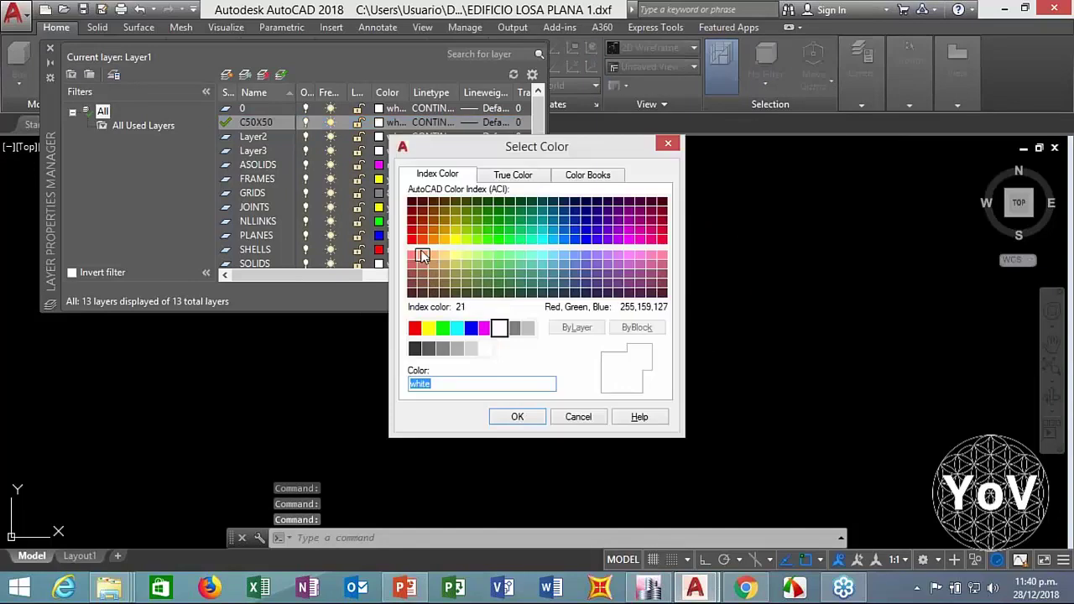
click(432, 239)
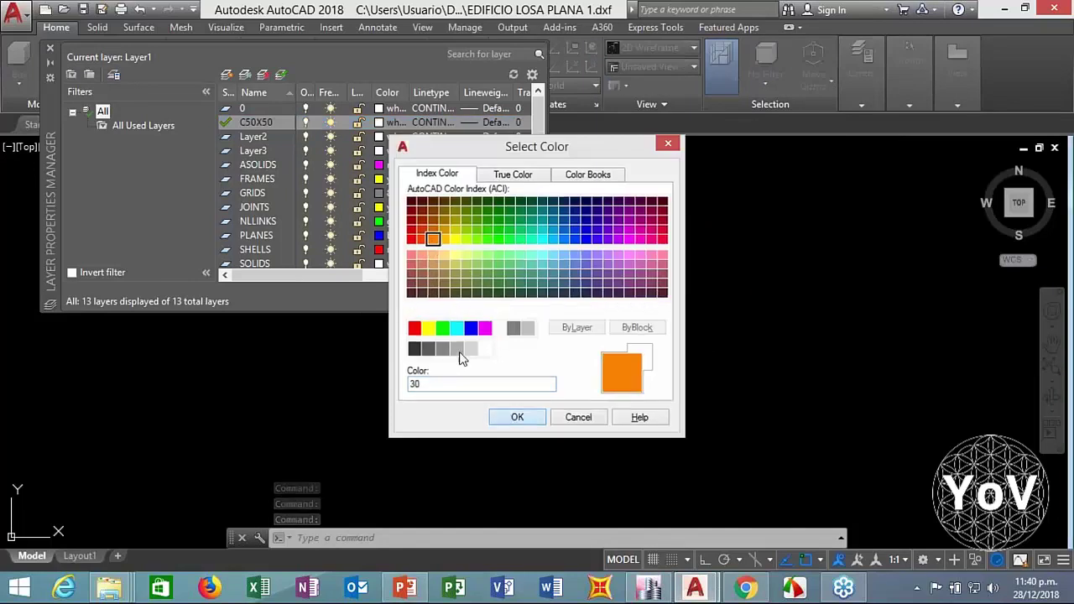
click(516, 417)
Rename Layer2 as VP30X30 and set its color to green
click(263, 137)
click(264, 138)
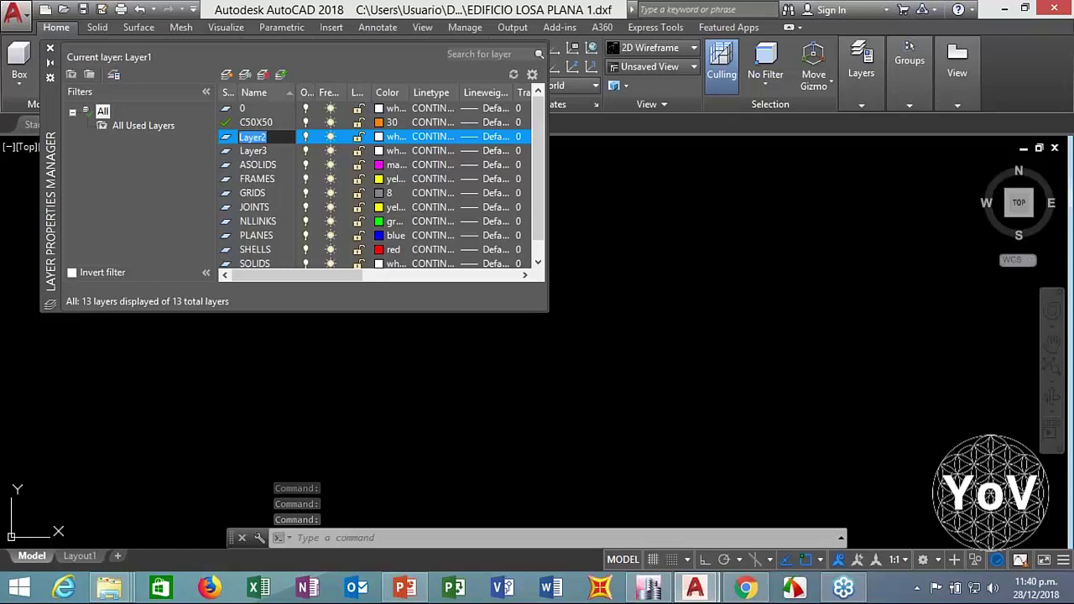
text(VP30X30)
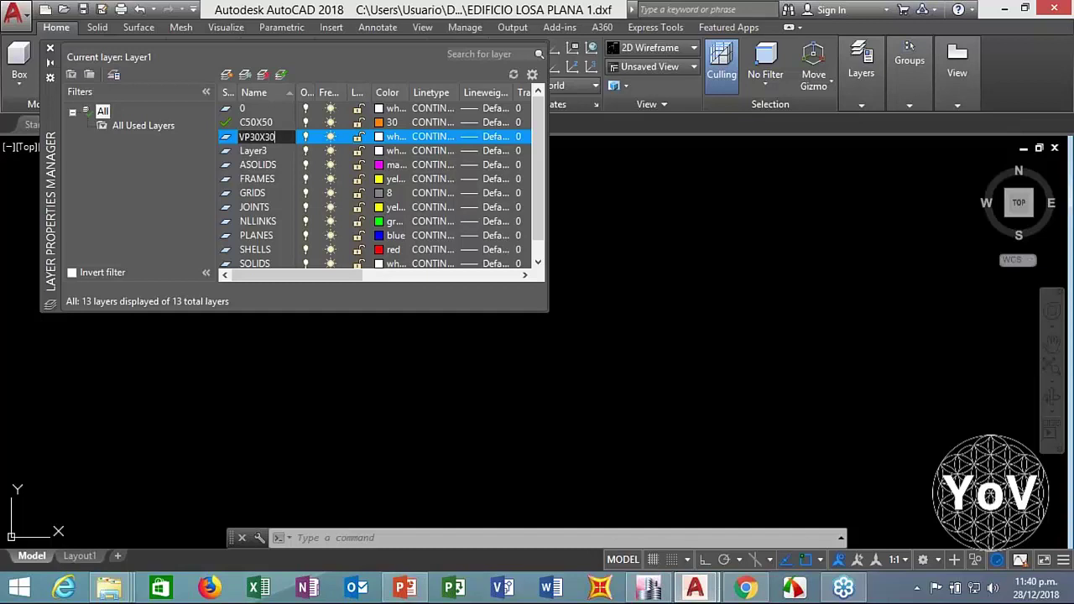
key(Return)
click(379, 138)
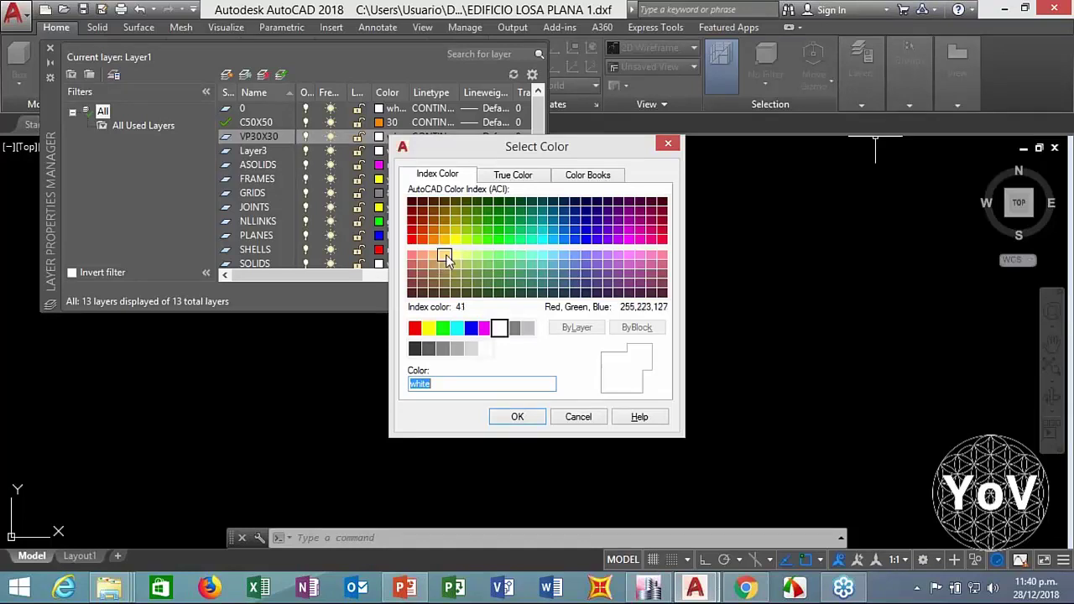
click(442, 328)
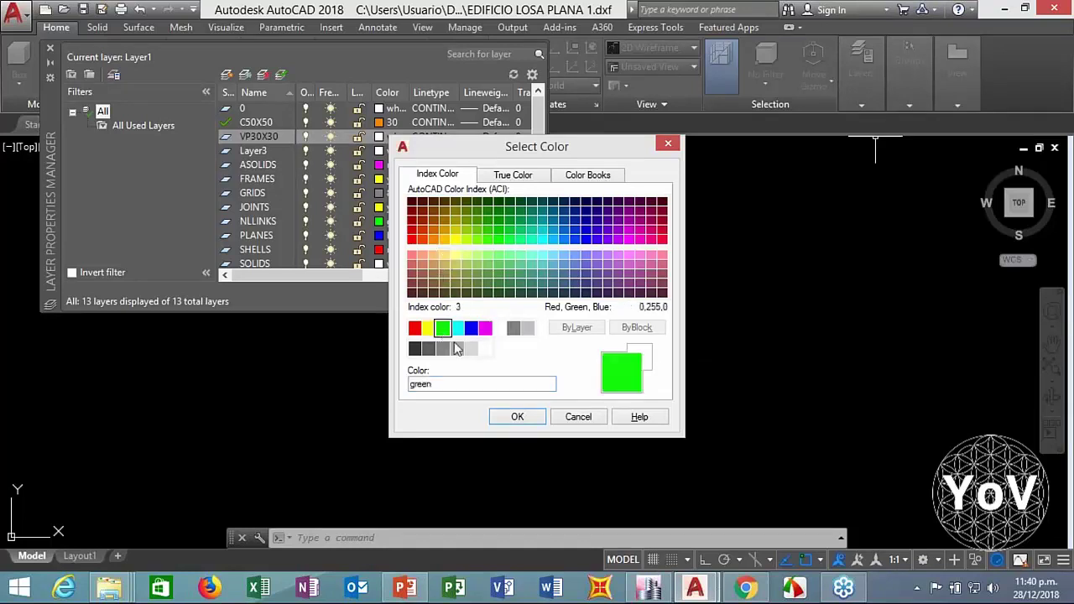
click(515, 423)
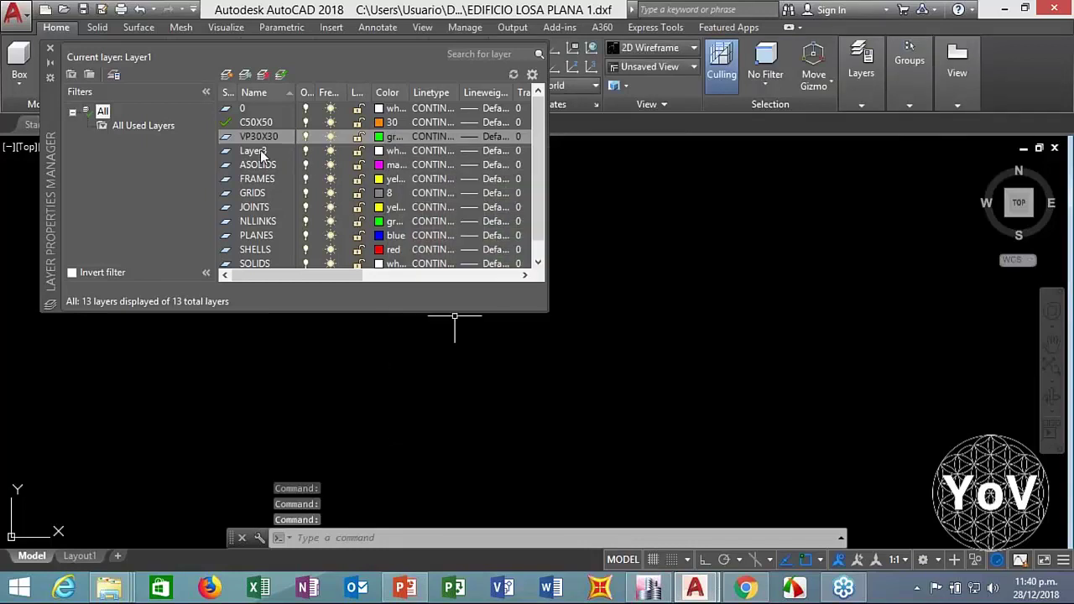
Rename Layer3 as LR30CM and set its color to red
click(257, 151)
click(257, 152)
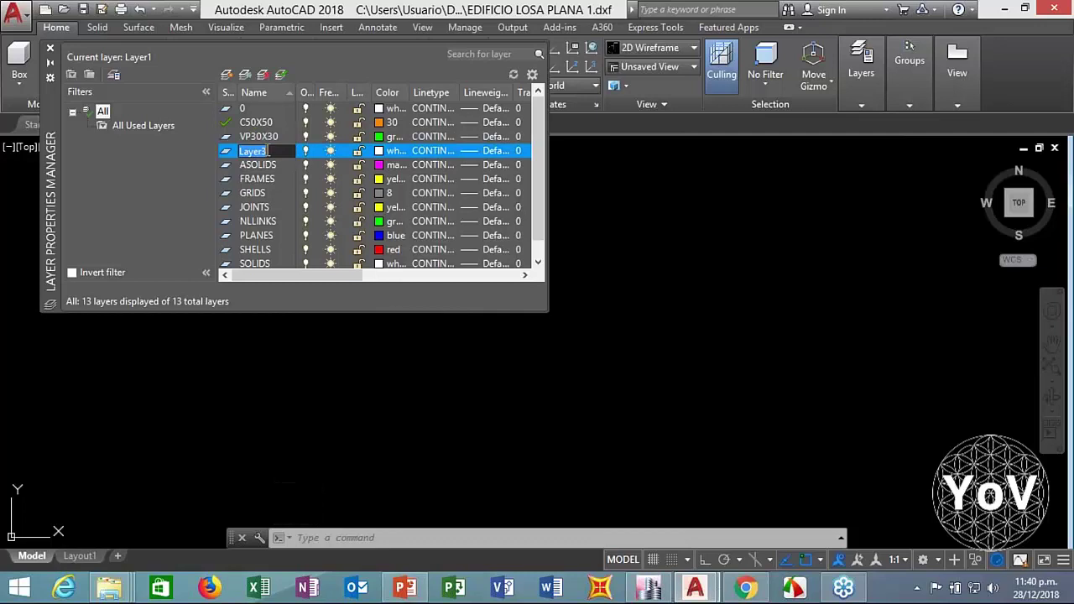
text(LR30CM)
click(379, 151)
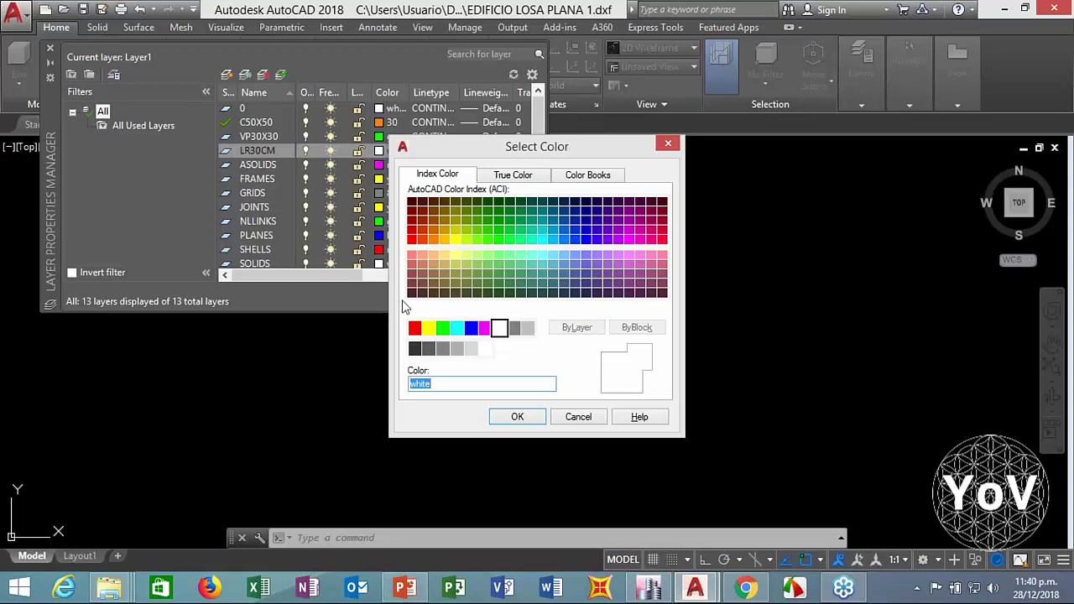
click(415, 327)
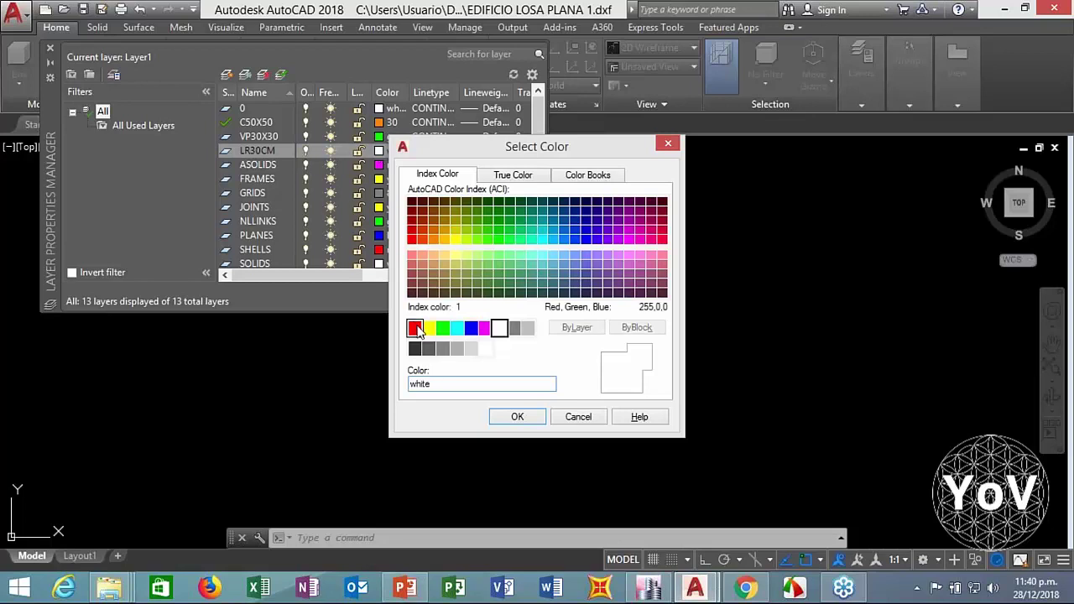
click(515, 418)
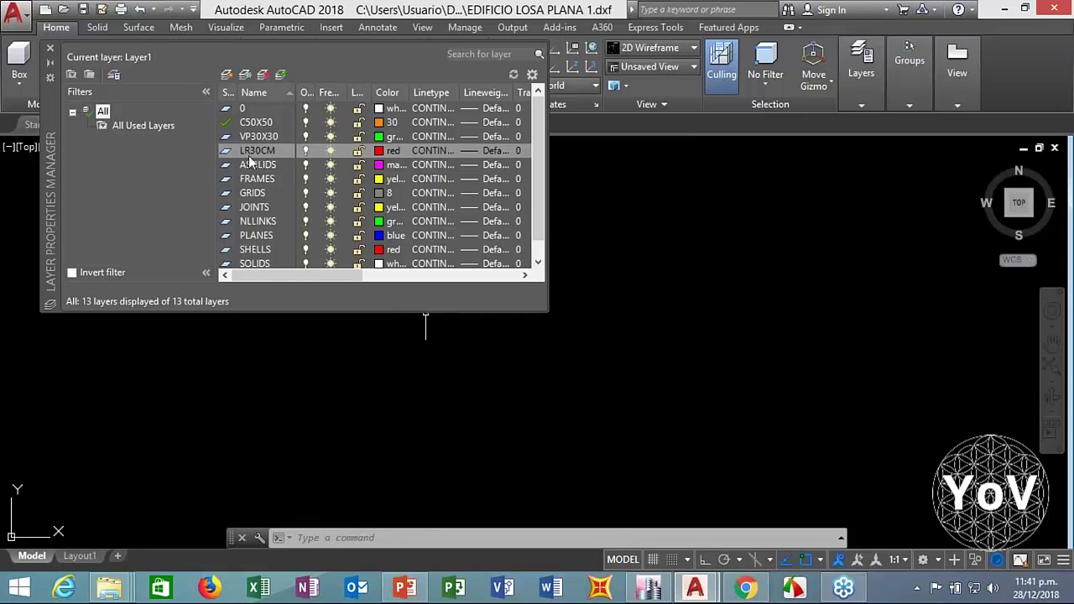
Create another new layer named ABACO30CM and set its color to cyan
click(225, 76)
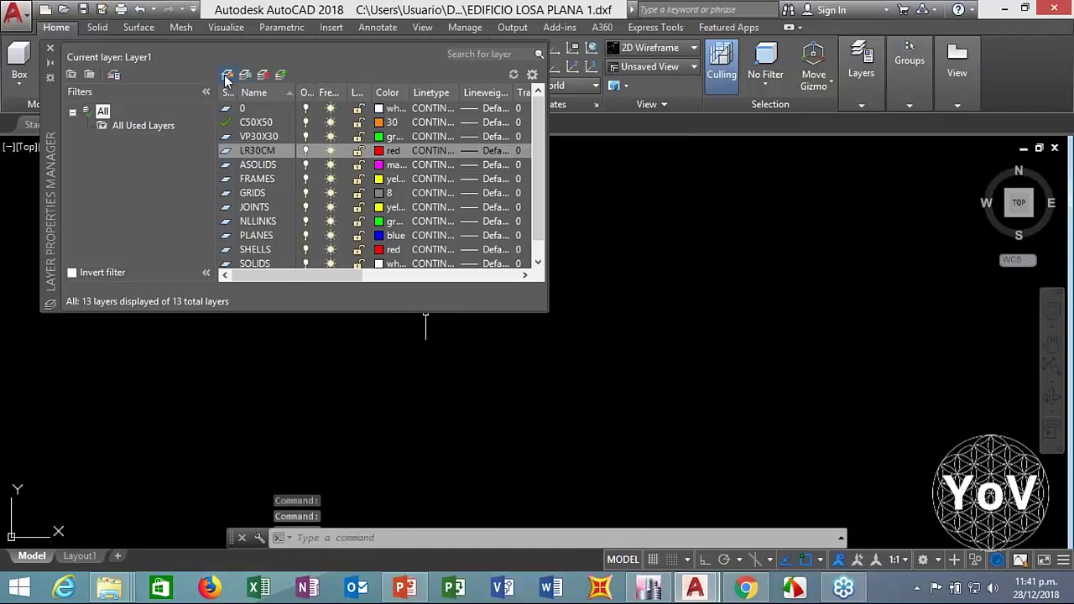
click(225, 77)
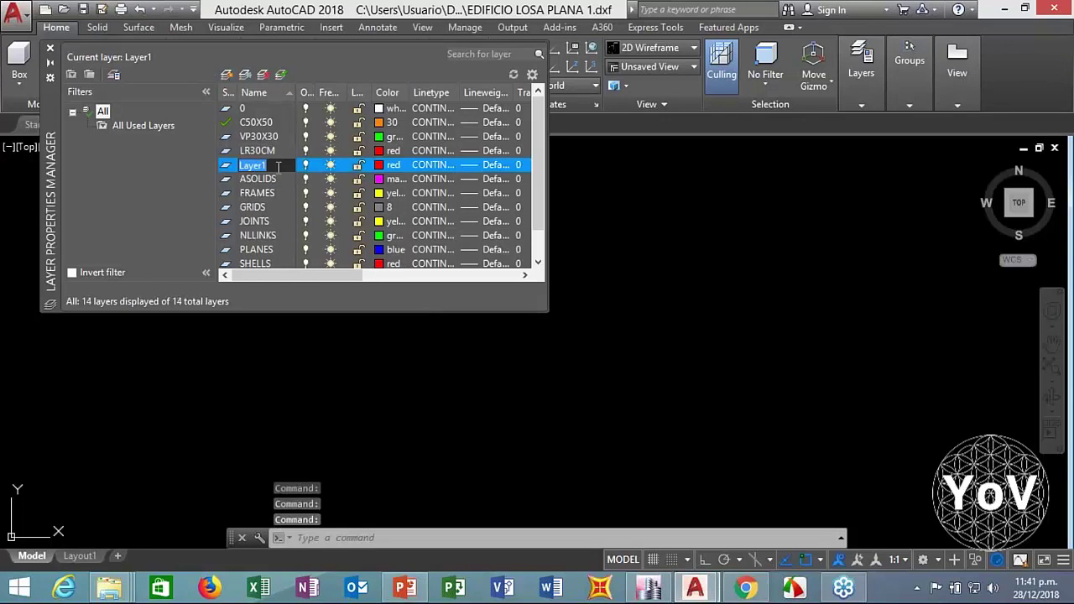
text(ABA)
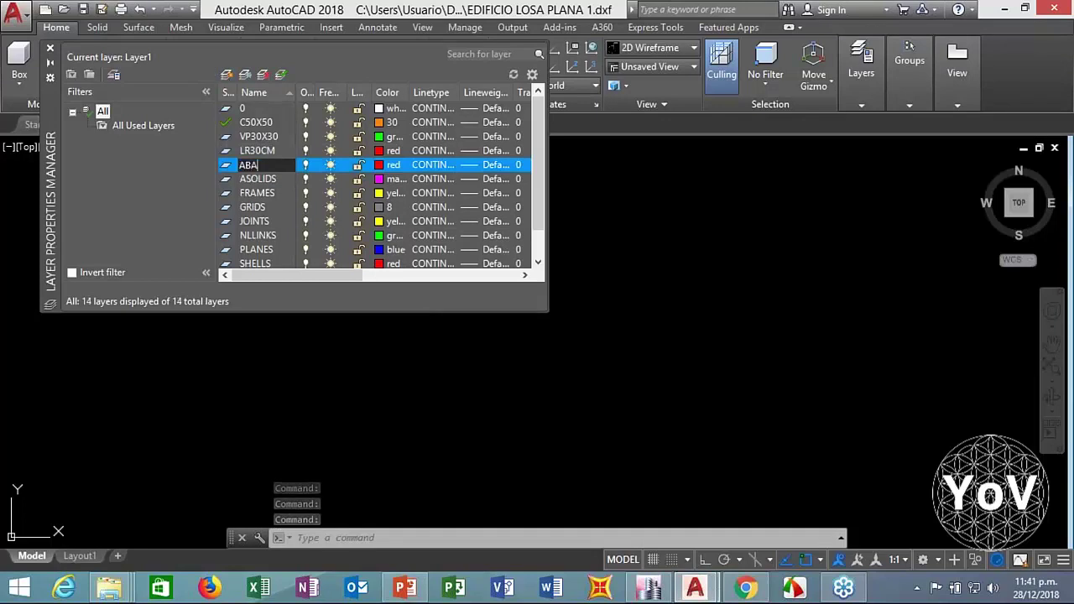
text(CO30CM)
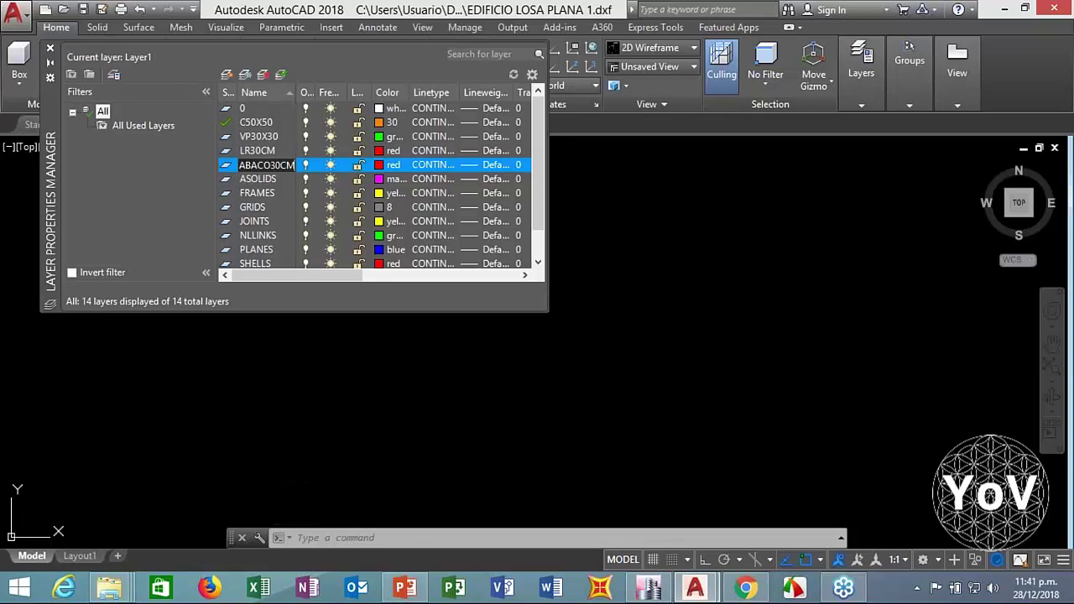
key(F2)
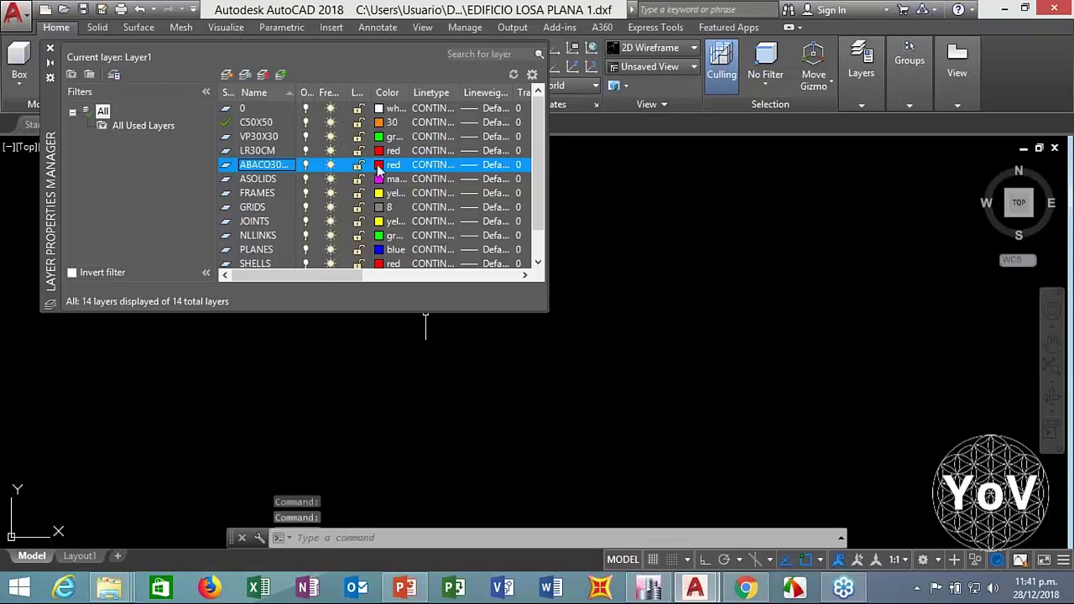
click(378, 166)
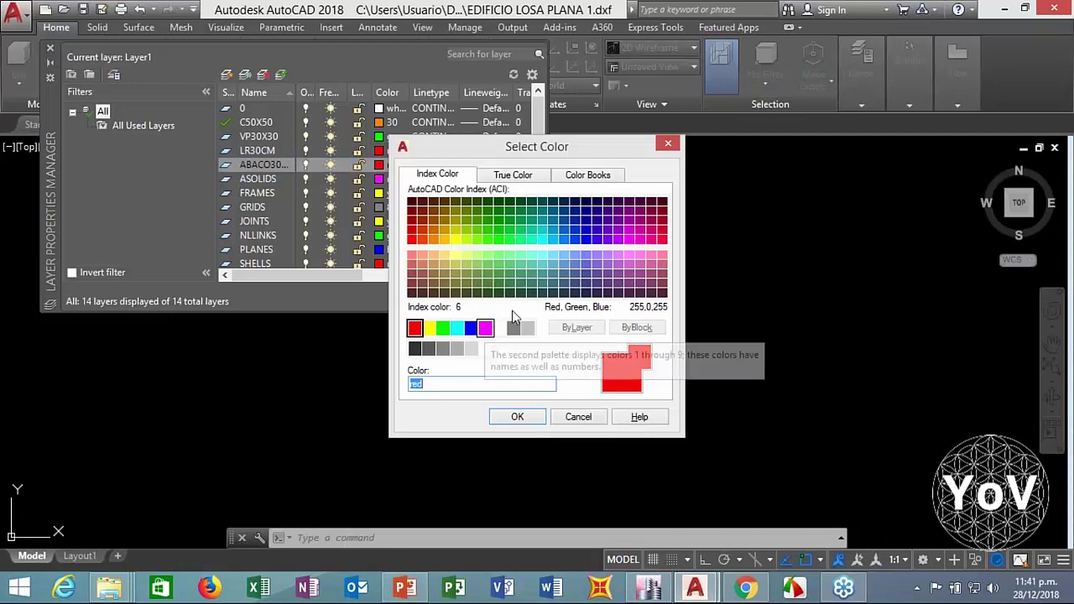
click(455, 327)
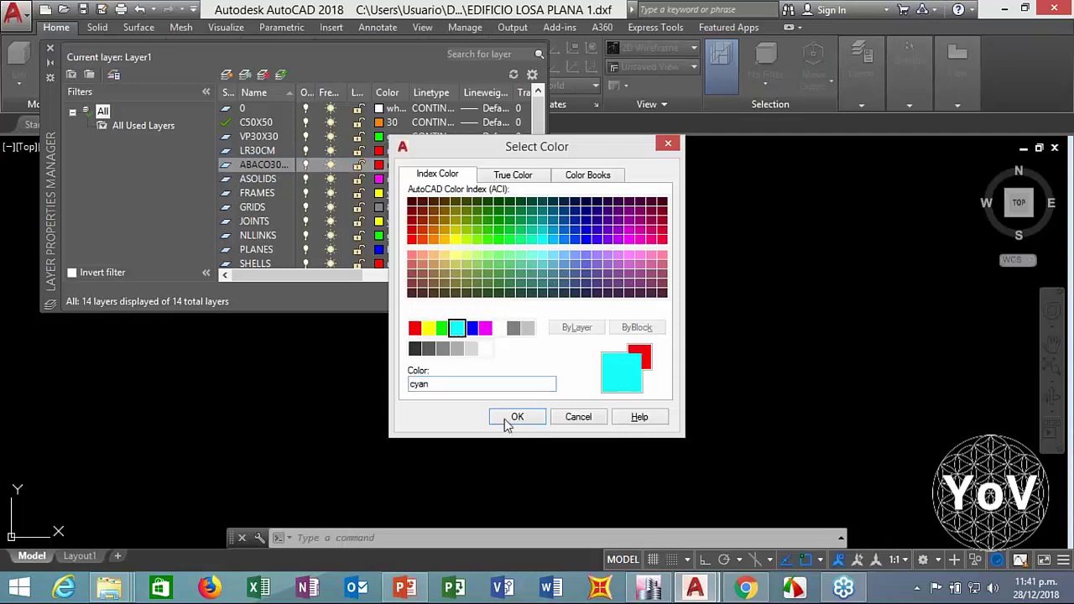
click(516, 417)
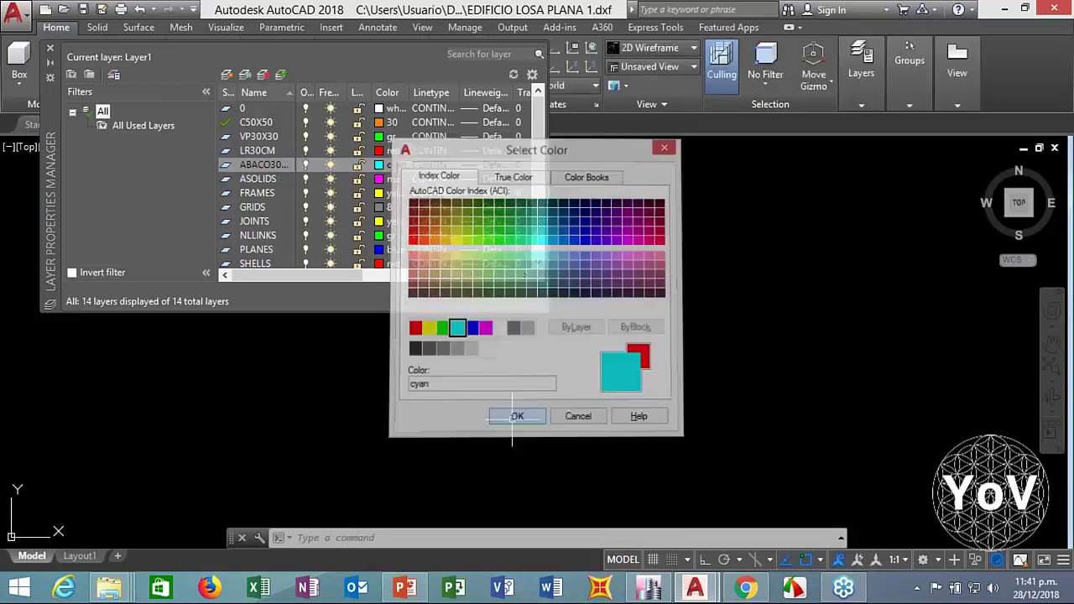
Go through the four custom layers from C50X50 to ABACO30CM and close the Layer Properties Manager
click(258, 124)
click(254, 140)
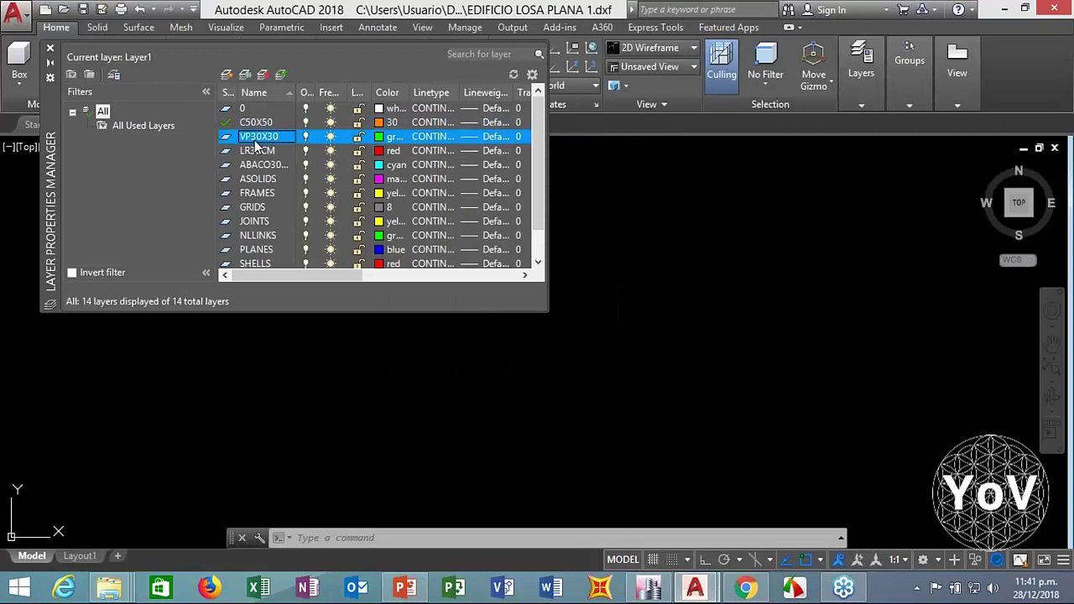
click(261, 151)
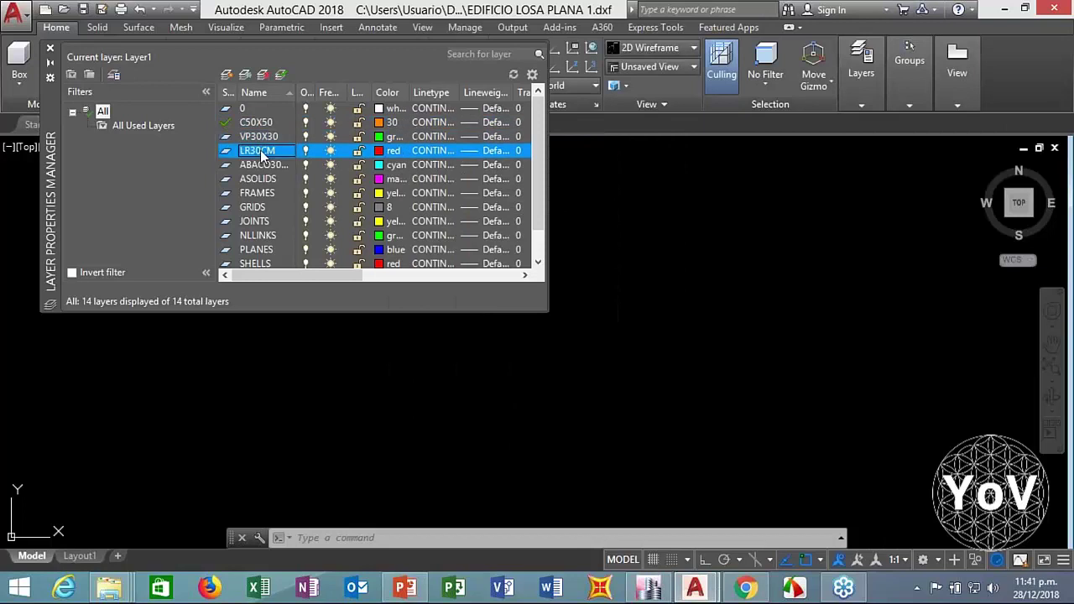
click(264, 166)
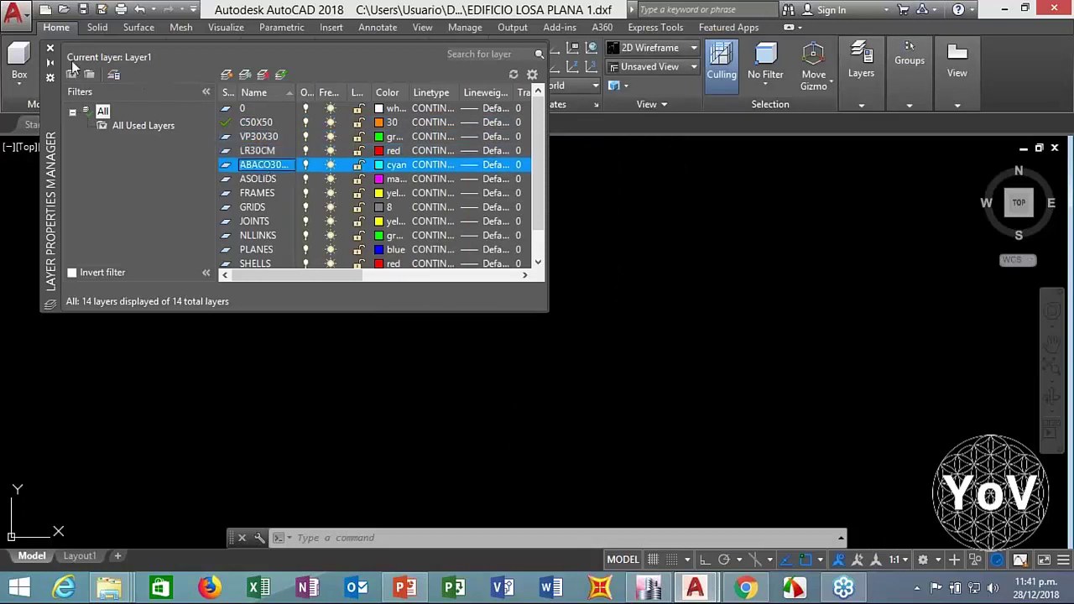
click(49, 47)
click(857, 75)
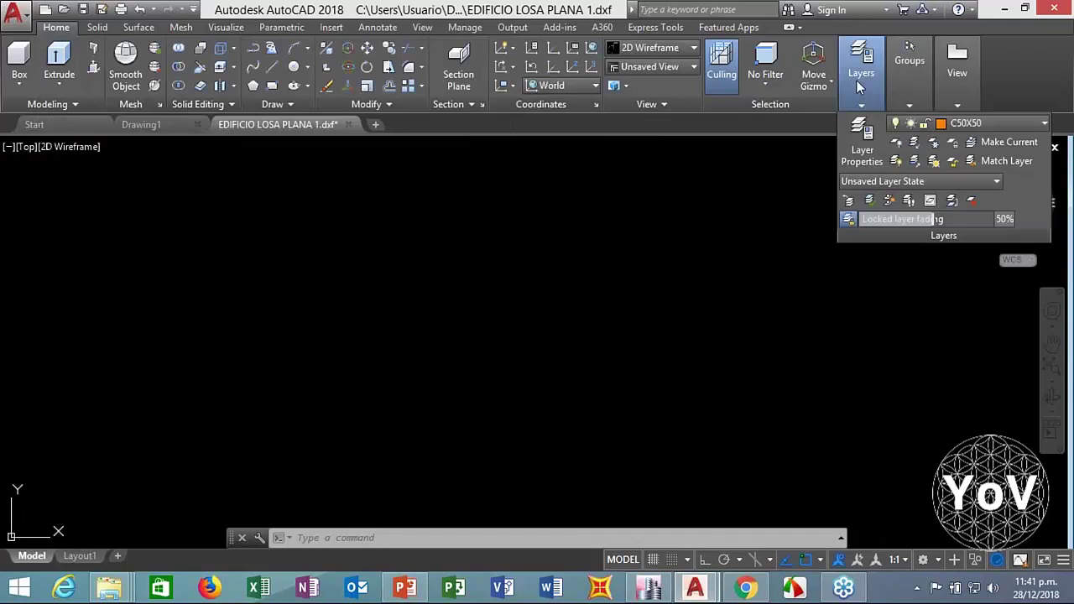
click(910, 67)
click(881, 91)
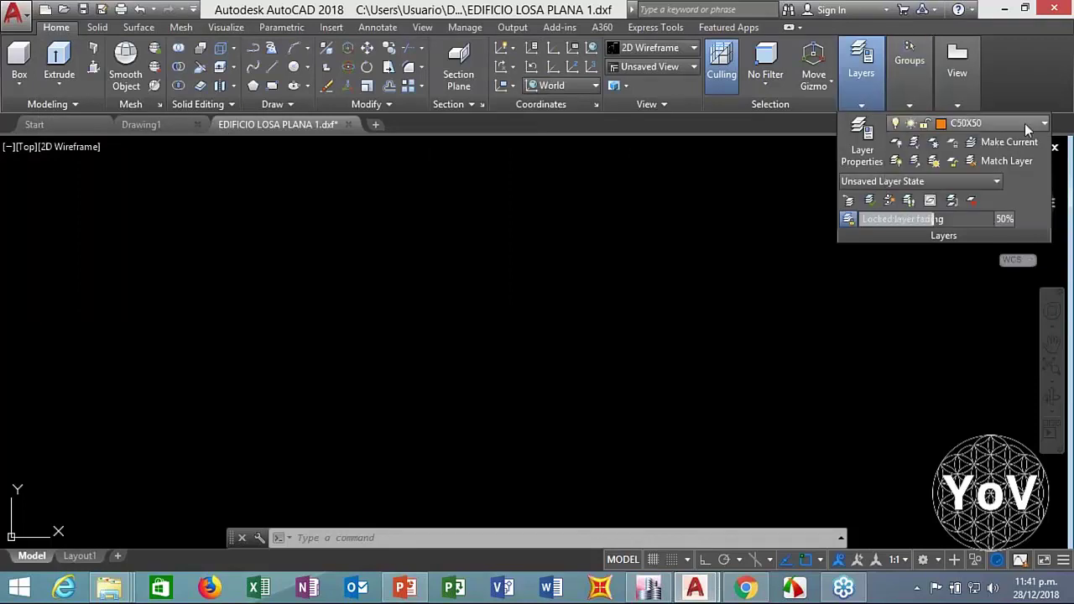
click(465, 291)
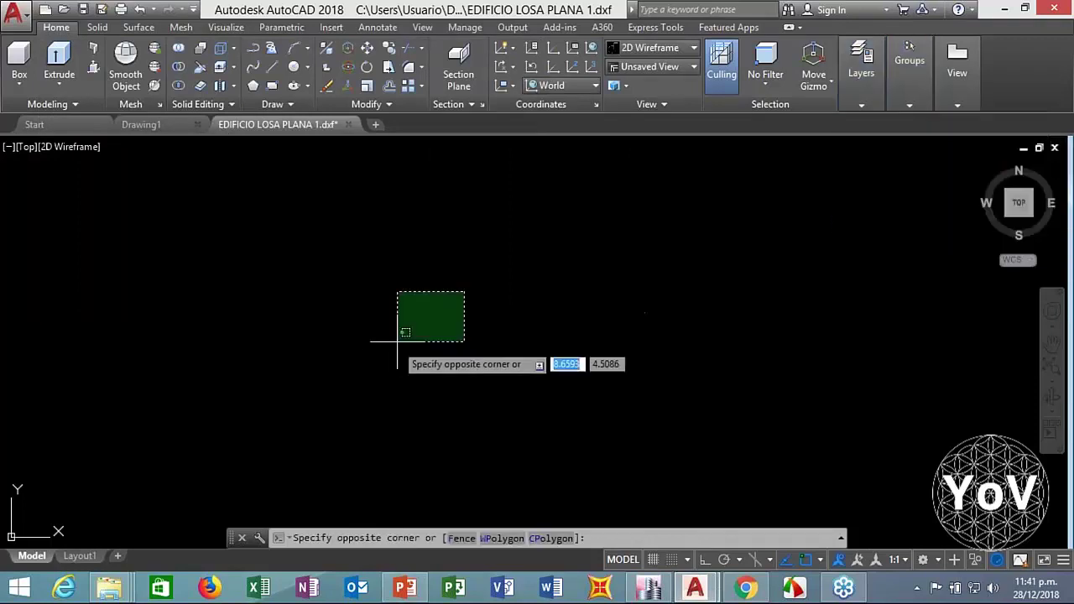
click(391, 345)
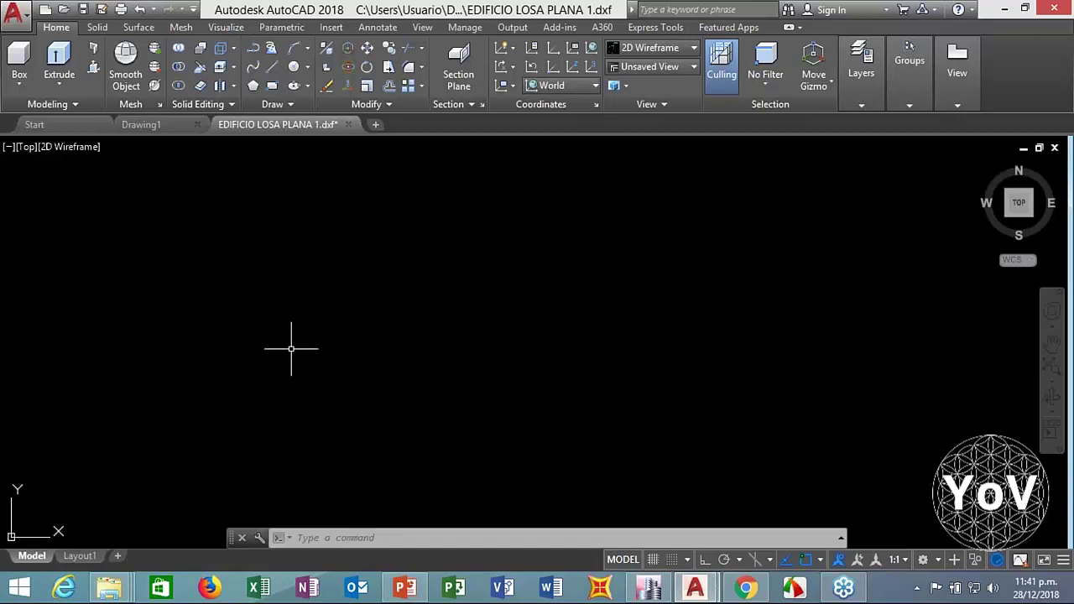
text(L)
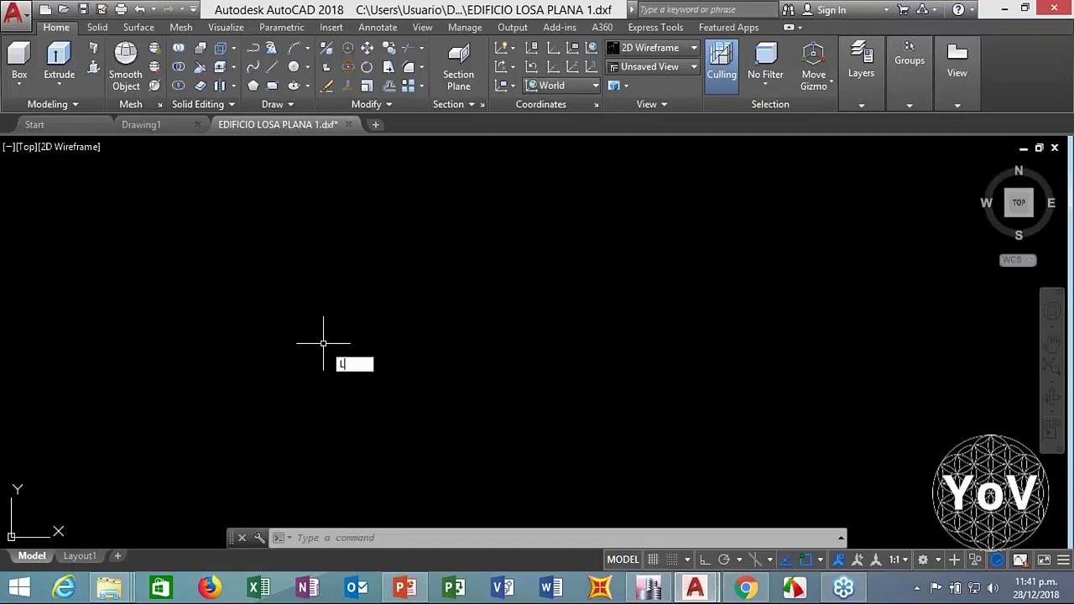
key(Return)
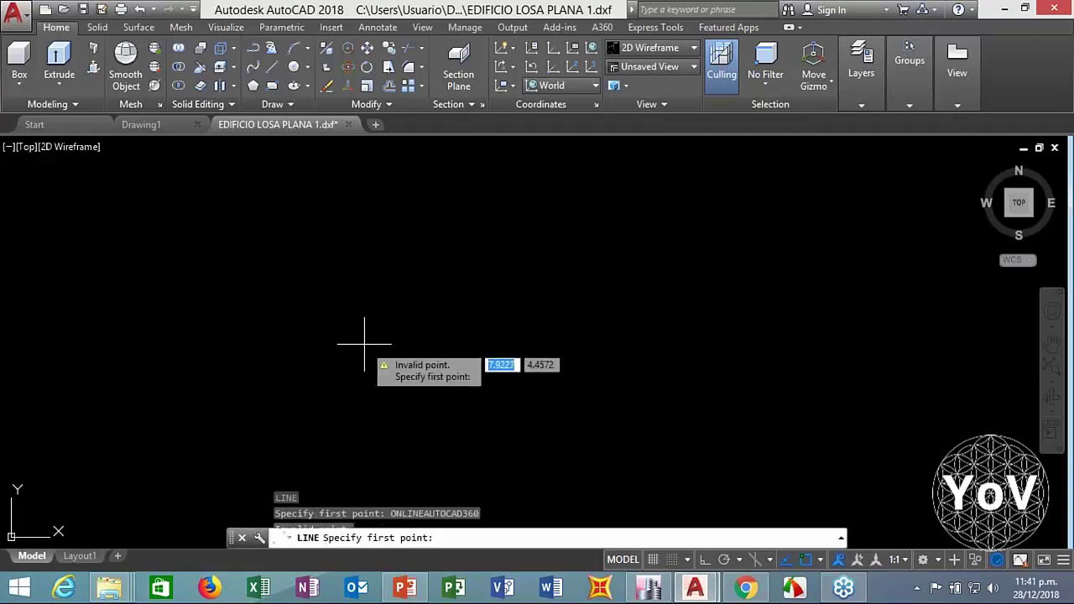
key(Escape)
key(Escape)
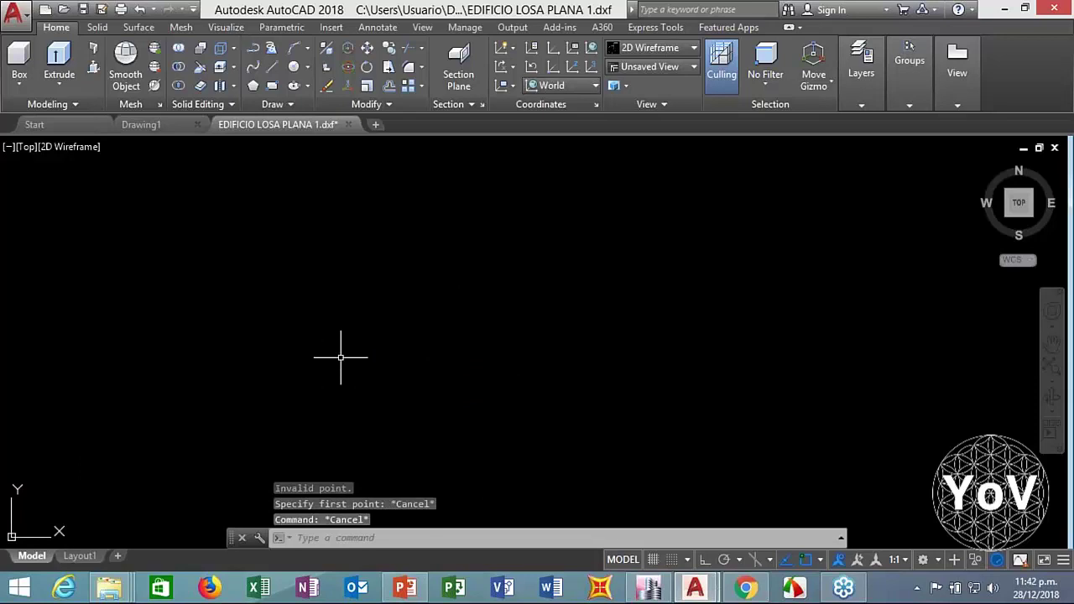
Draw a horizontal line from the origin 0,0,0 in the positive X direction with Ortho mode turned on
key(Return)
text(0,0,0)
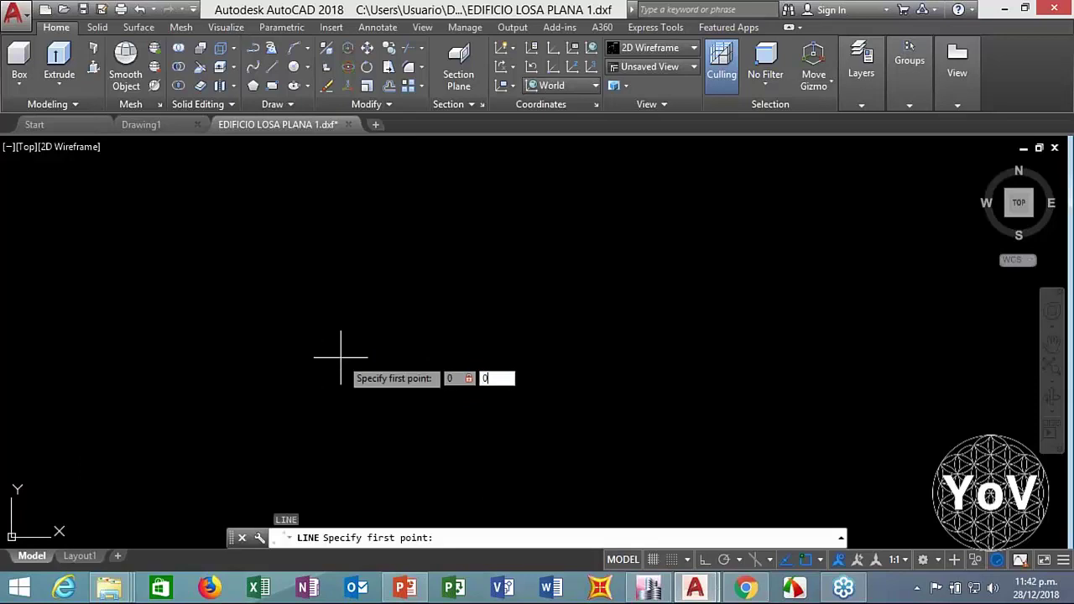
key(Return)
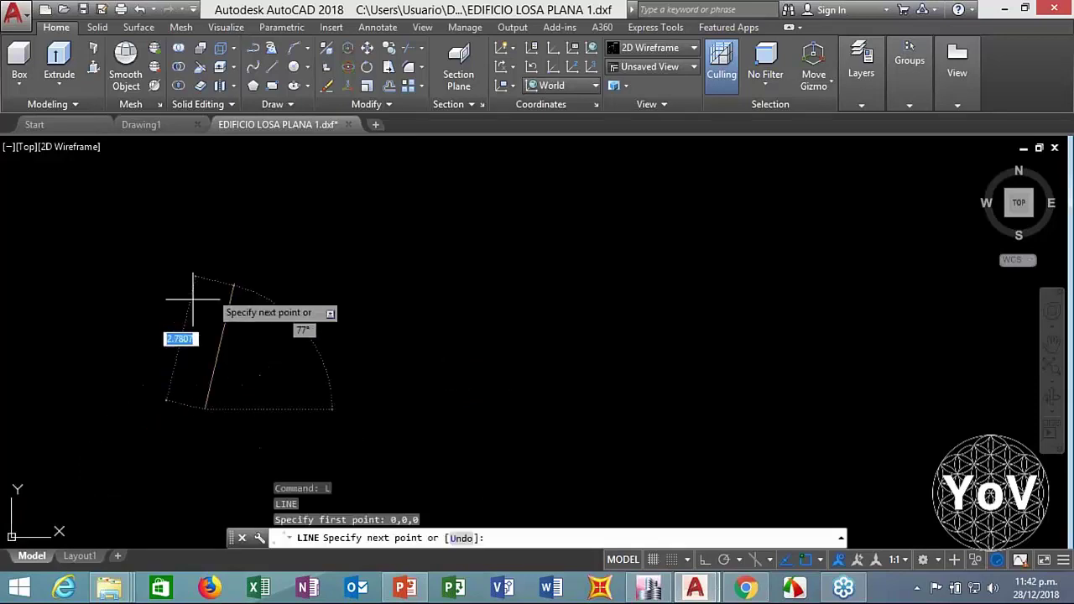
click(703, 561)
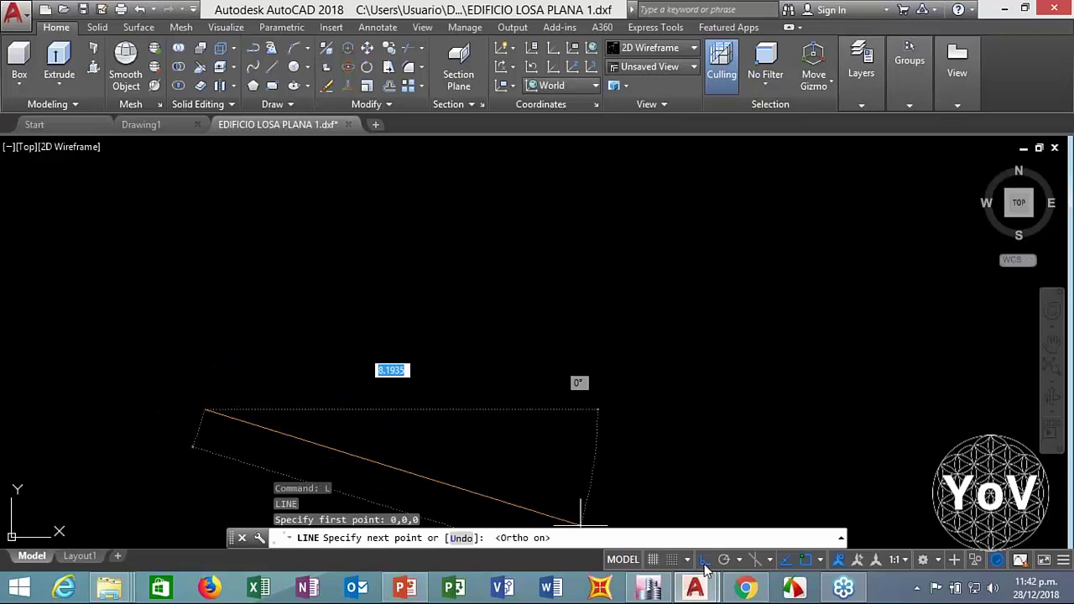
click(664, 381)
key(Escape)
key(Escape)
Draw a vertical line upward from the origin end of the horizontal line
text(l)
key(Return)
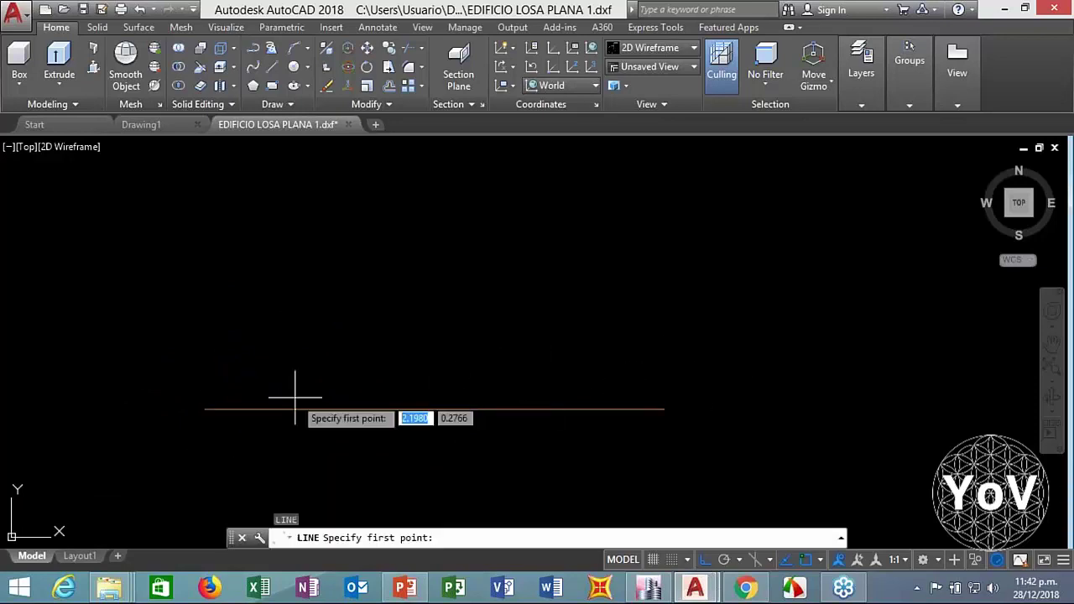
click(165, 409)
middle_drag(168, 234, 201, 251)
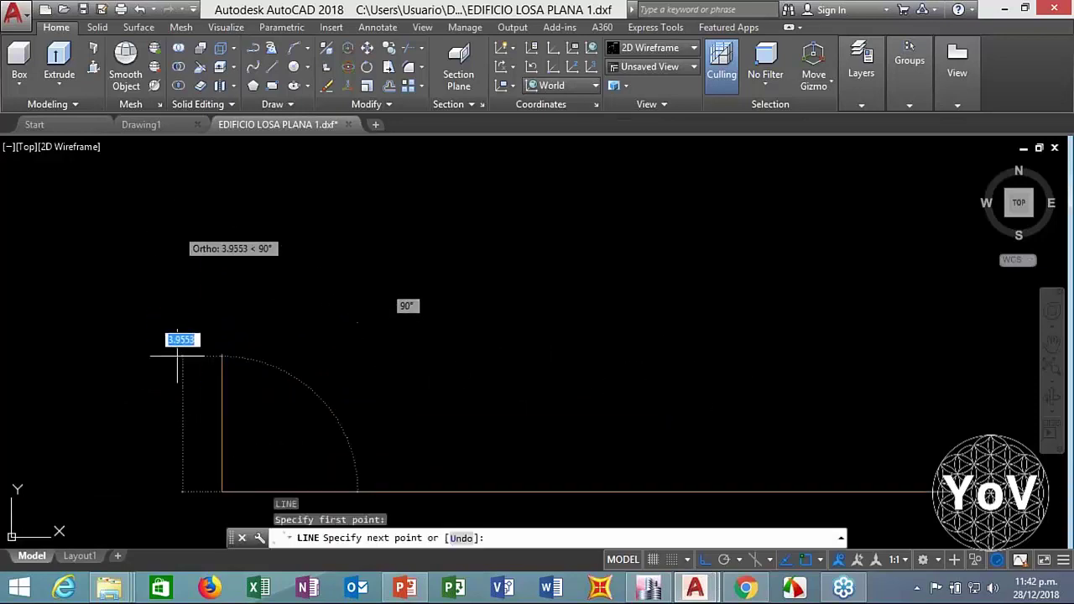
click(168, 223)
key(Return)
Draw a 0.5 by 0.5 closed square from separate lines inside the corner formed by the two reference lines
key(Return)
scroll(251, 348, up, 2)
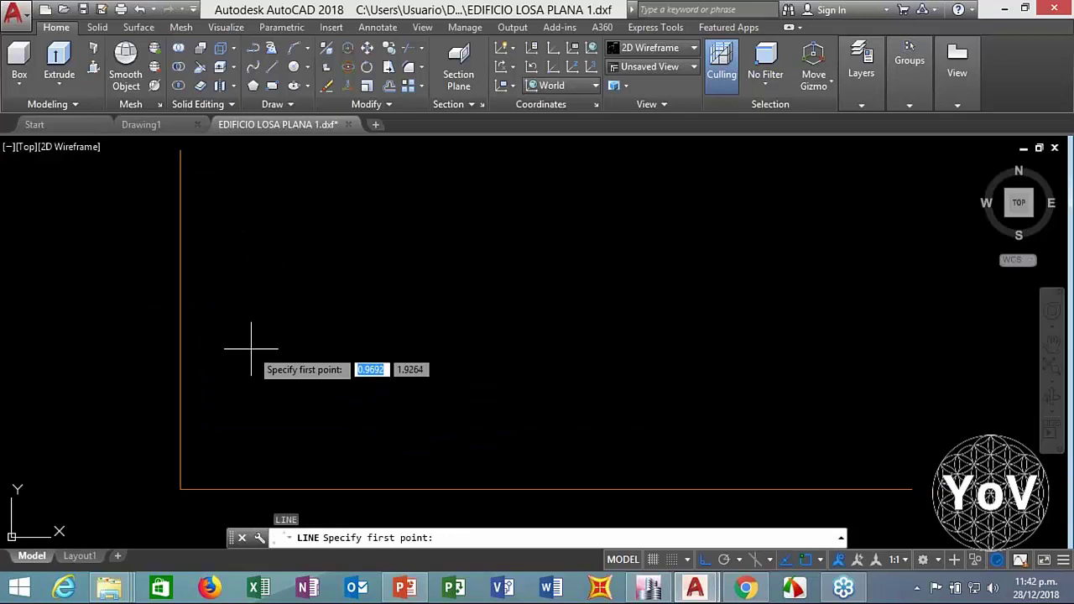
text(PL)
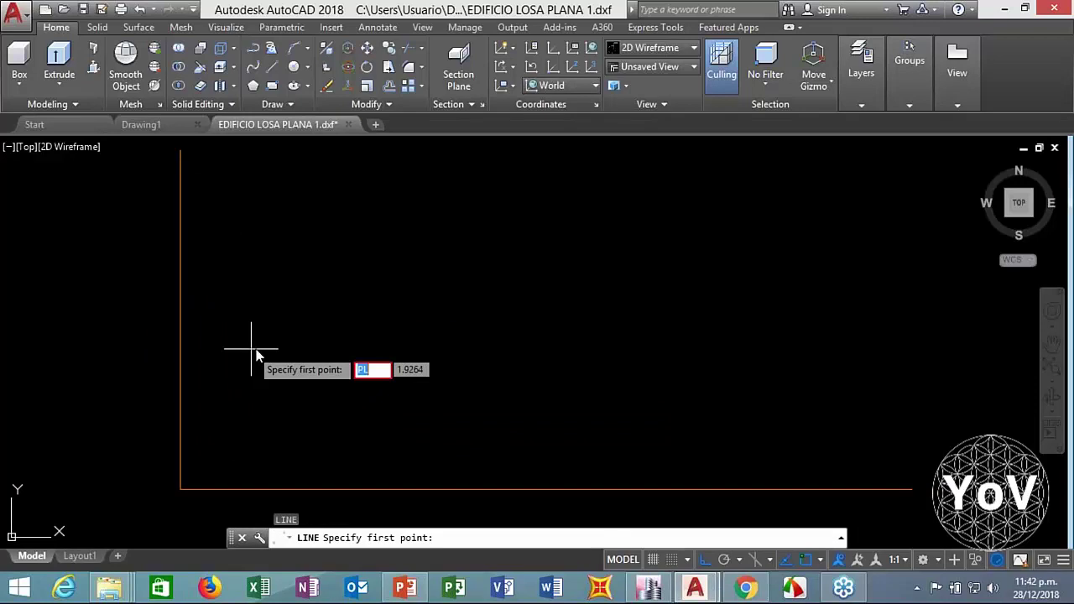
click(340, 318)
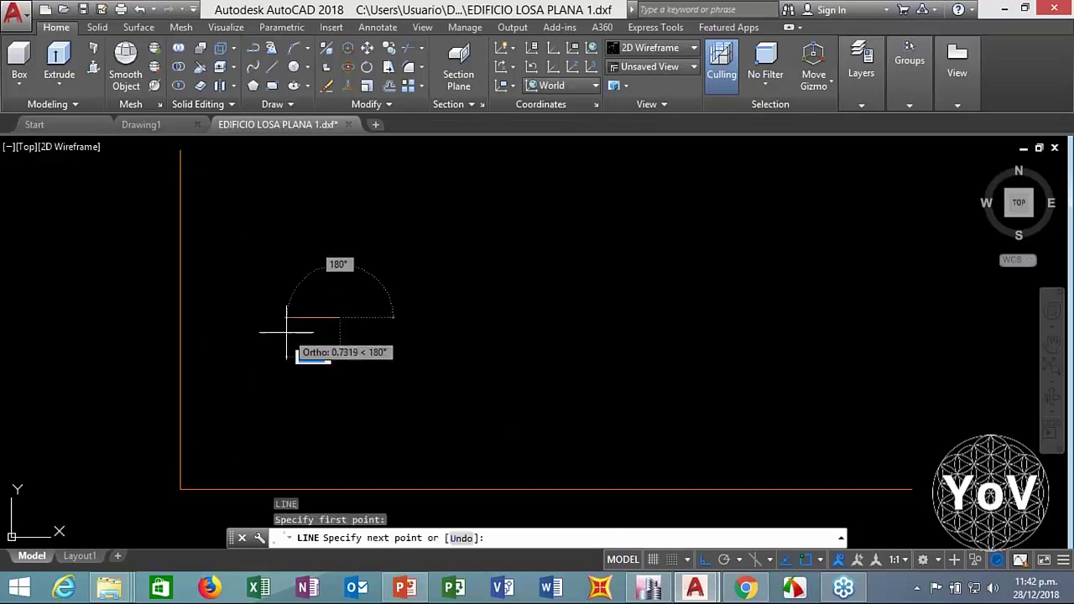
text(0)
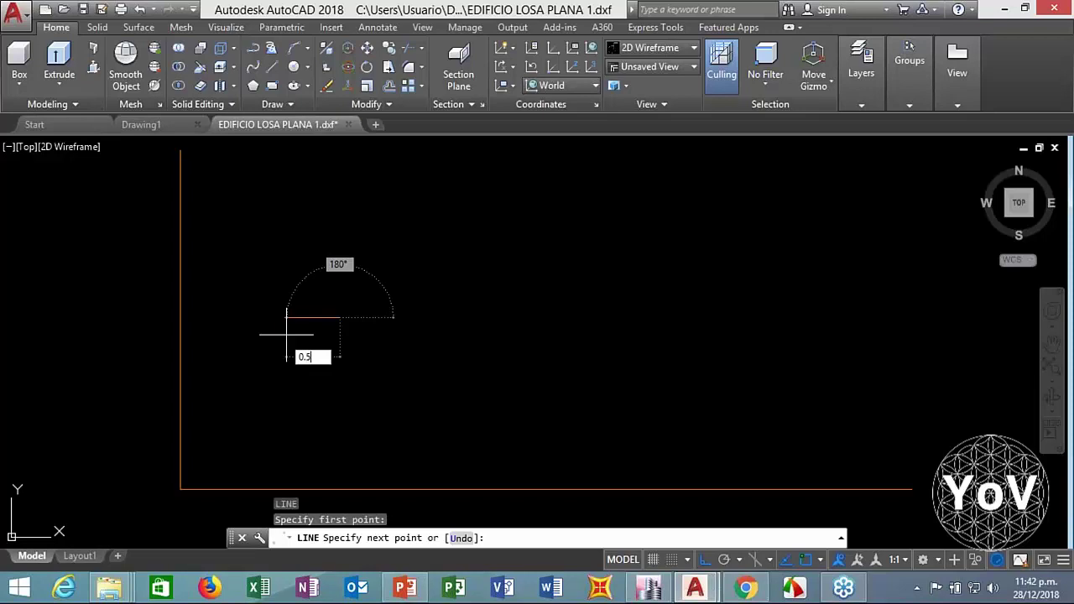
text(.5)
key(Return)
text(0)
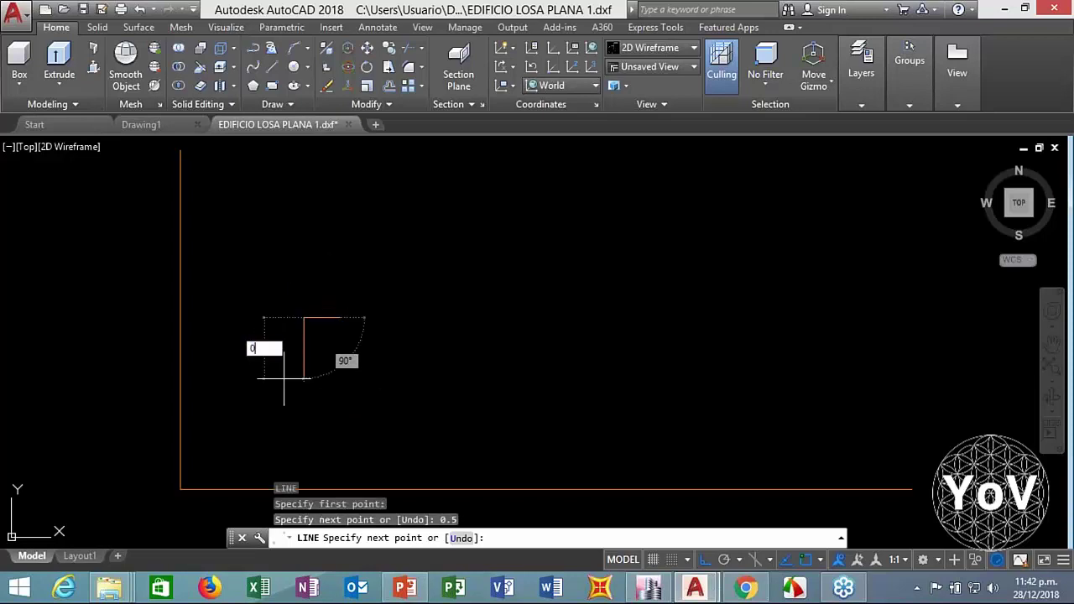
text(.5)
key(Return)
text(0.5)
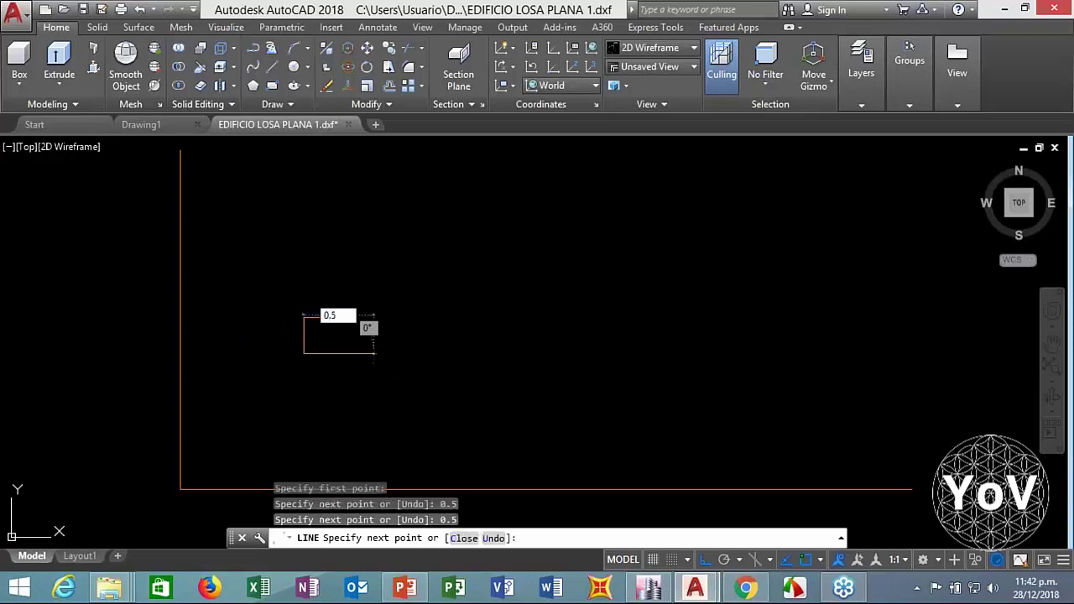
key(Return)
text(c)
key(Return)
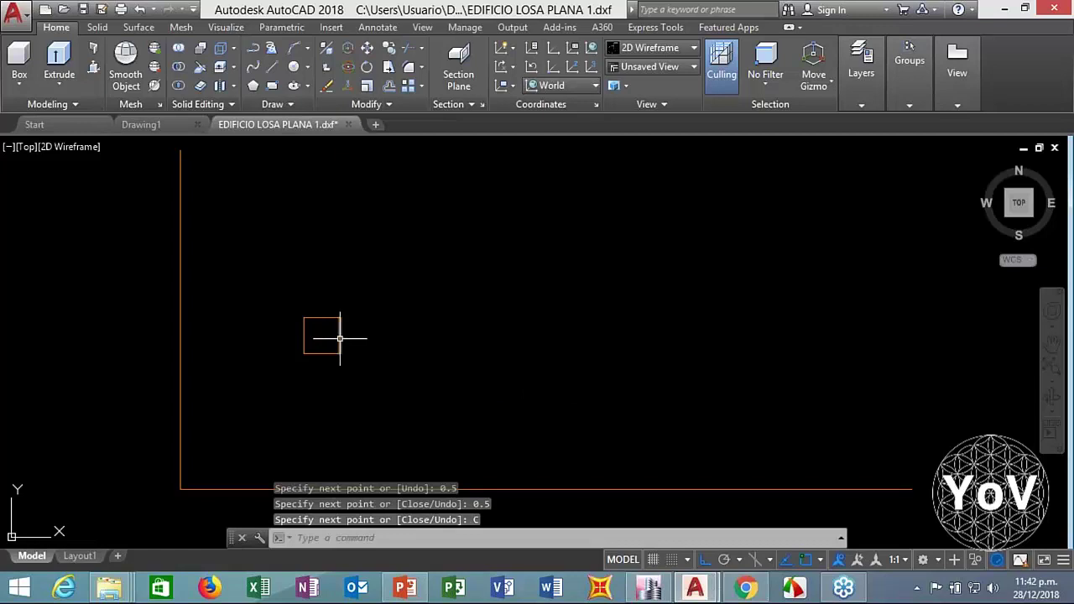
click(340, 338)
key(Escape)
Draw a 0.5 by 0.5 closed square as a single polyline beside the square made of separate lines
text(pl)
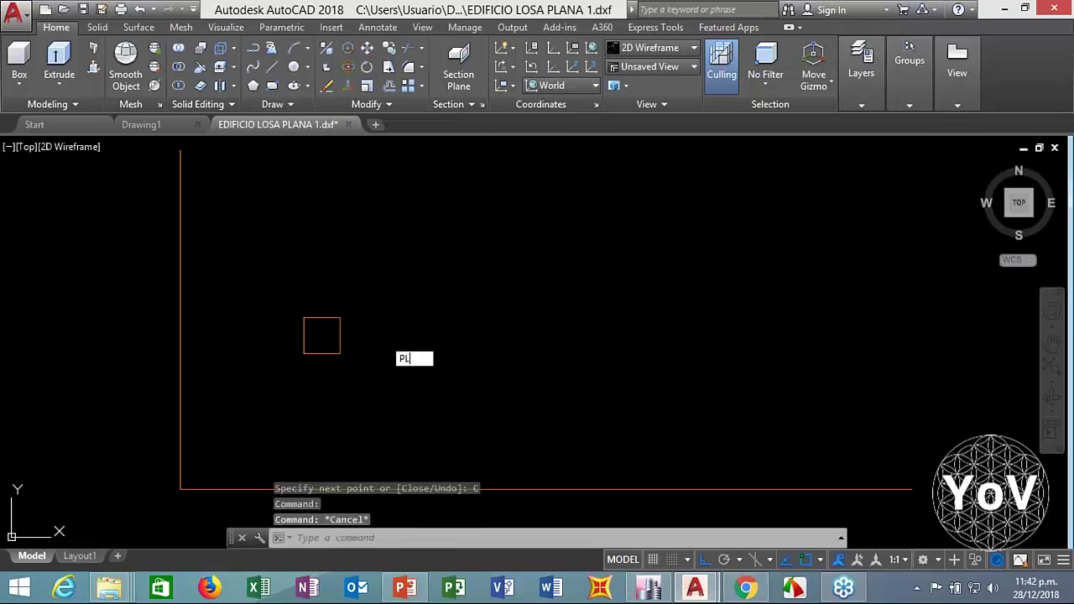
key(Return)
click(501, 310)
text(0.6)
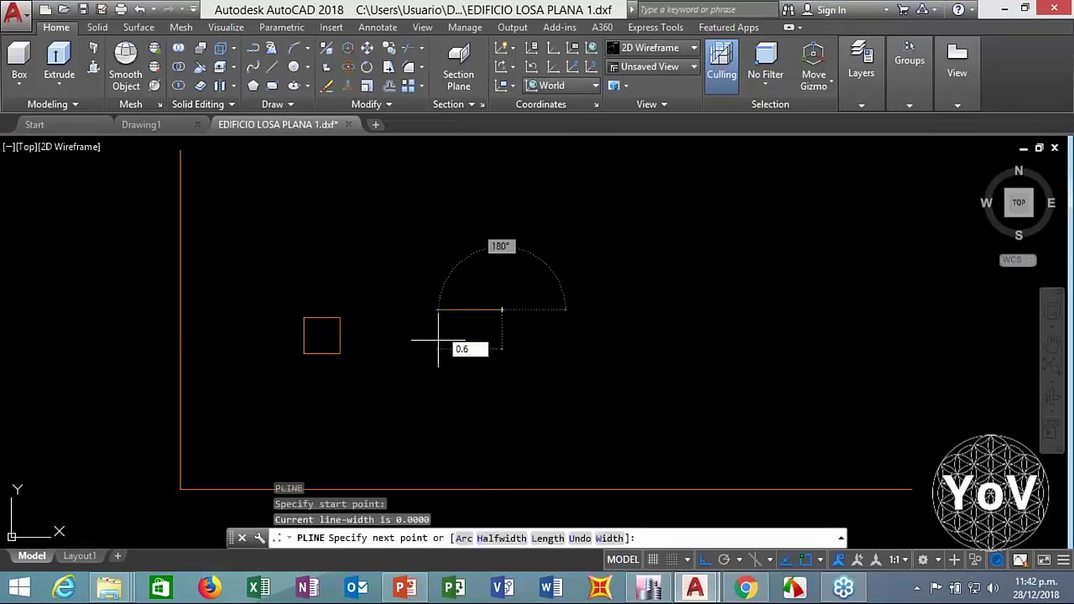
text(5)
key(Return)
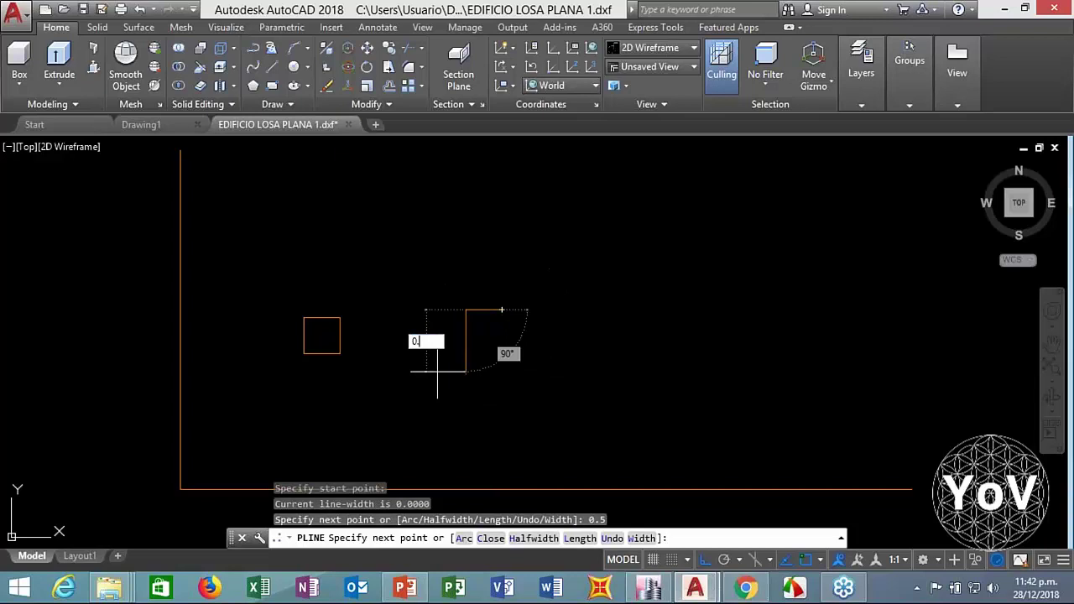
text(0.5)
key(Return)
text(0.5)
key(Return)
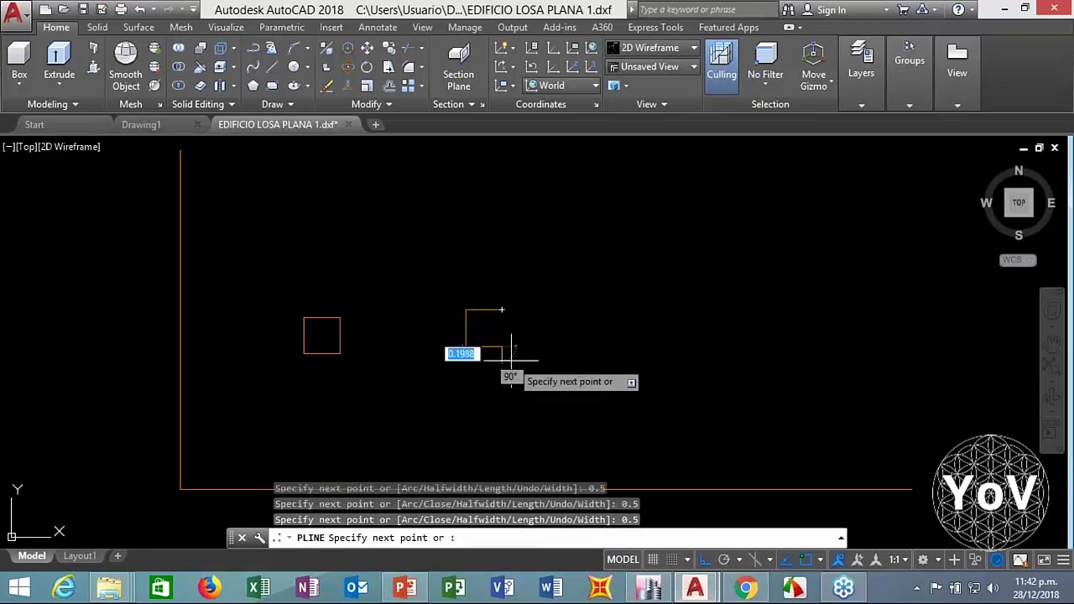
text(C)
key(Return)
click(467, 342)
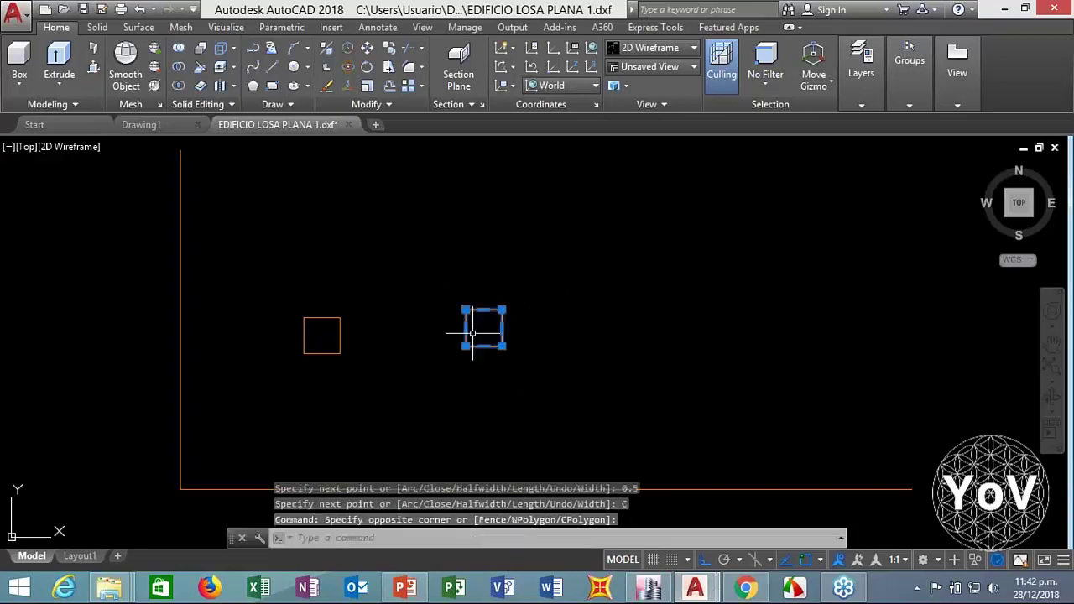
scroll(468, 342, down, 2)
key(Escape)
key(Escape)
key(Escape)
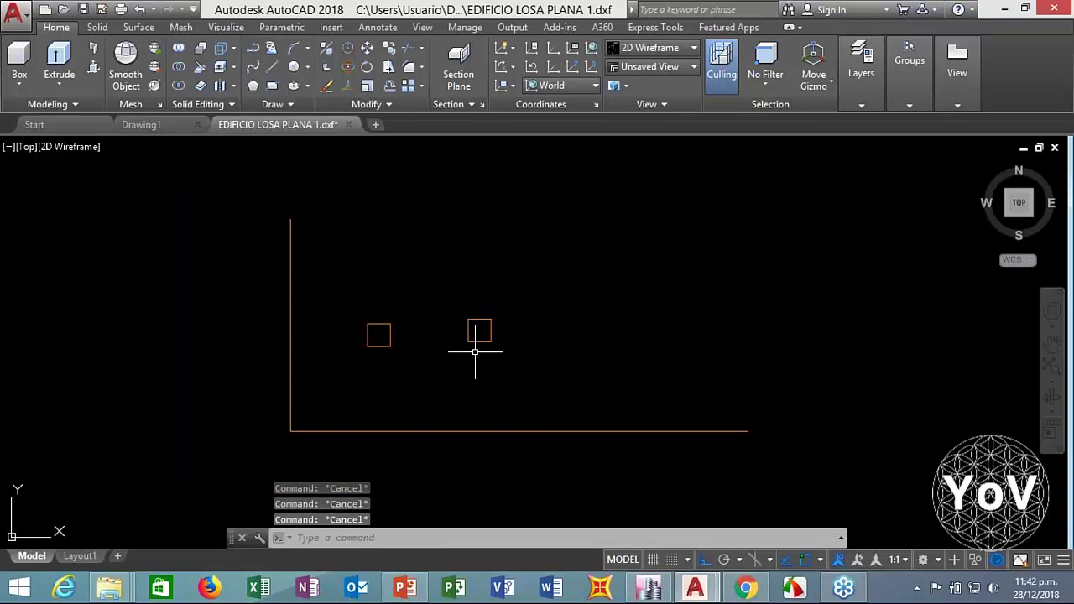
Erase the square made of four separate lines
click(419, 307)
click(338, 366)
key(Delete)
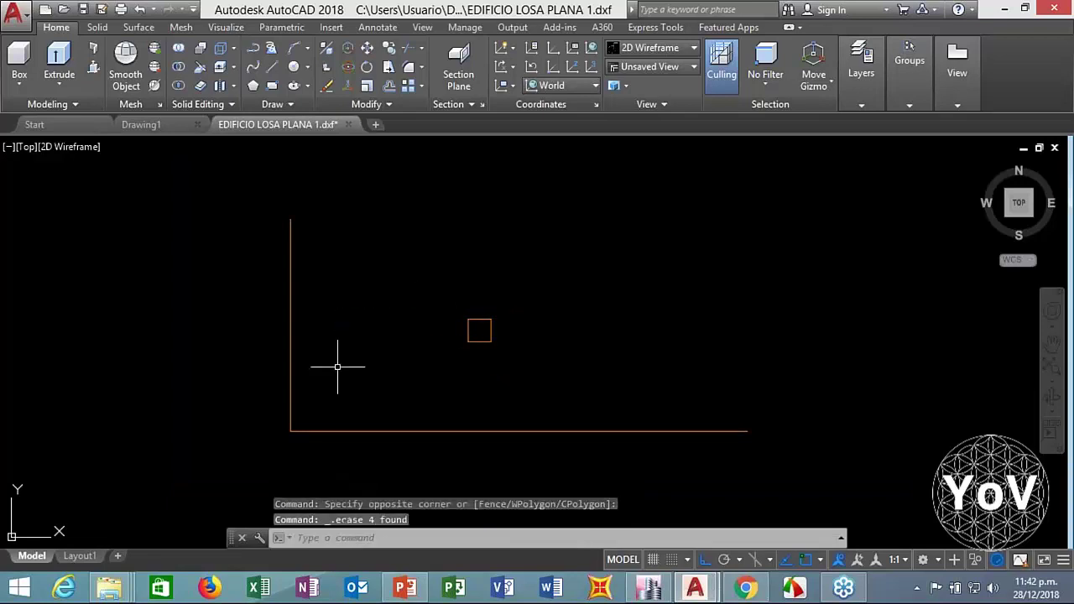
Move the polyline square by its center to the intersection of the two reference lines at the origin
text(m)
key(Return)
click(514, 305)
click(436, 367)
key(Return)
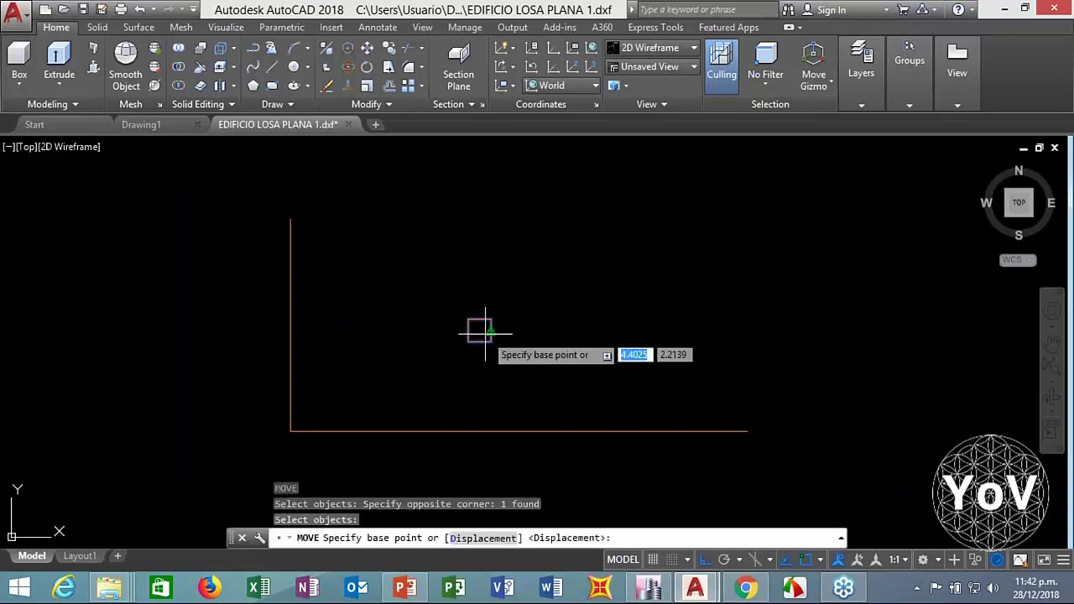
scroll(481, 332, up, 5)
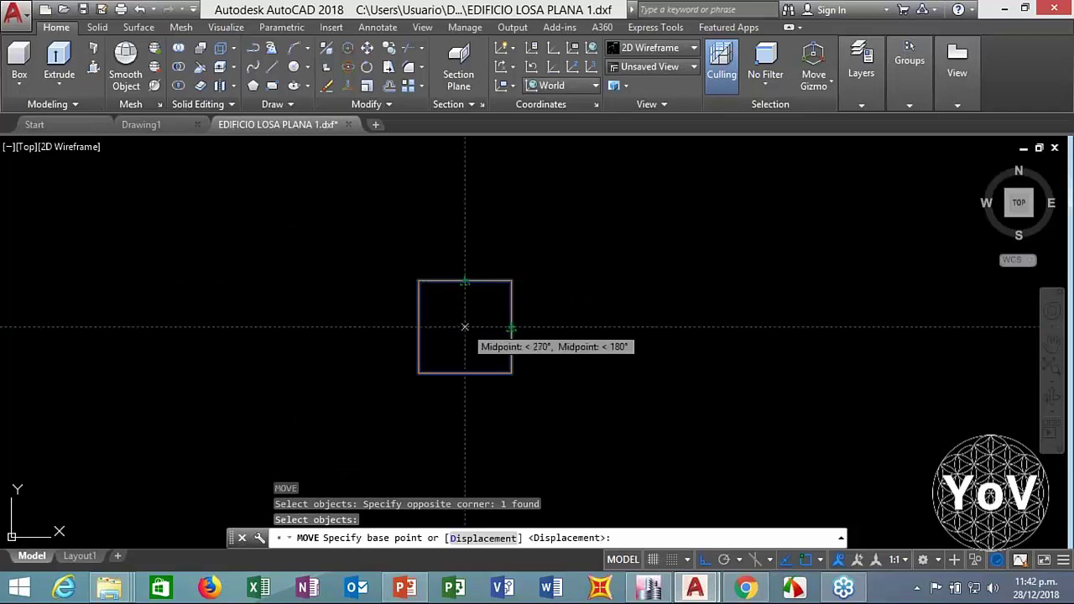
click(465, 327)
scroll(384, 319, down, 5)
key(Escape)
scroll(427, 347, up, 1)
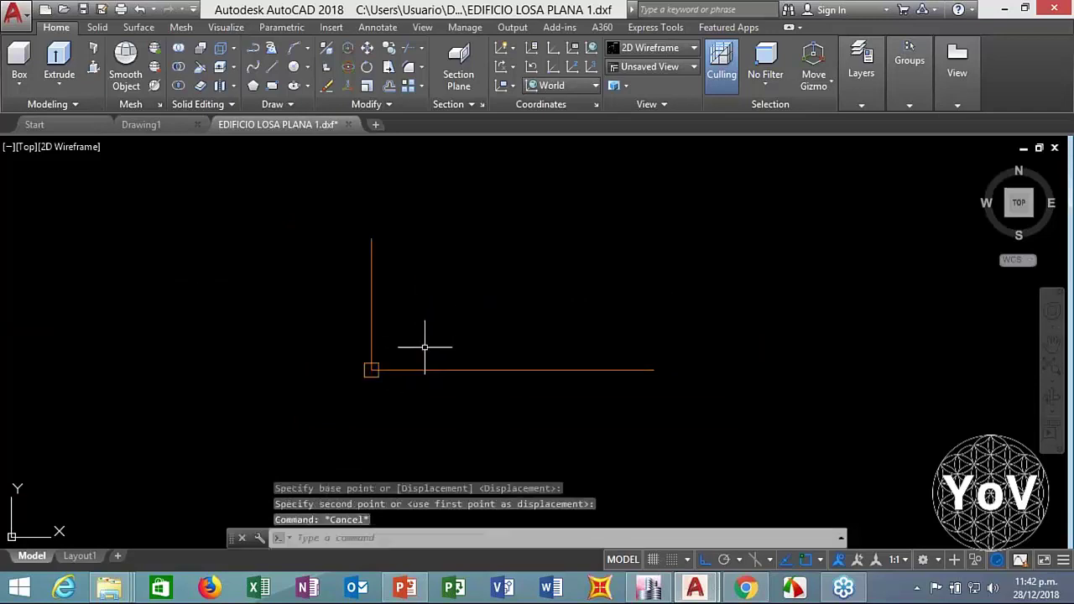
Erase the vertical and horizontal reference lines, keeping the column square at the origin
click(424, 346)
click(360, 332)
click(532, 328)
click(480, 398)
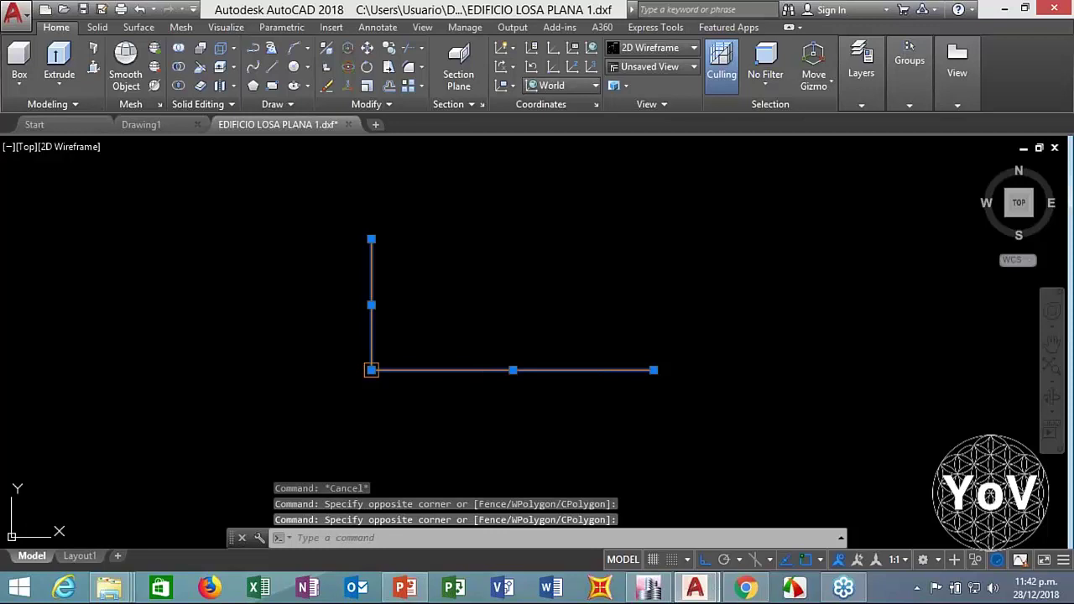
key(Delete)
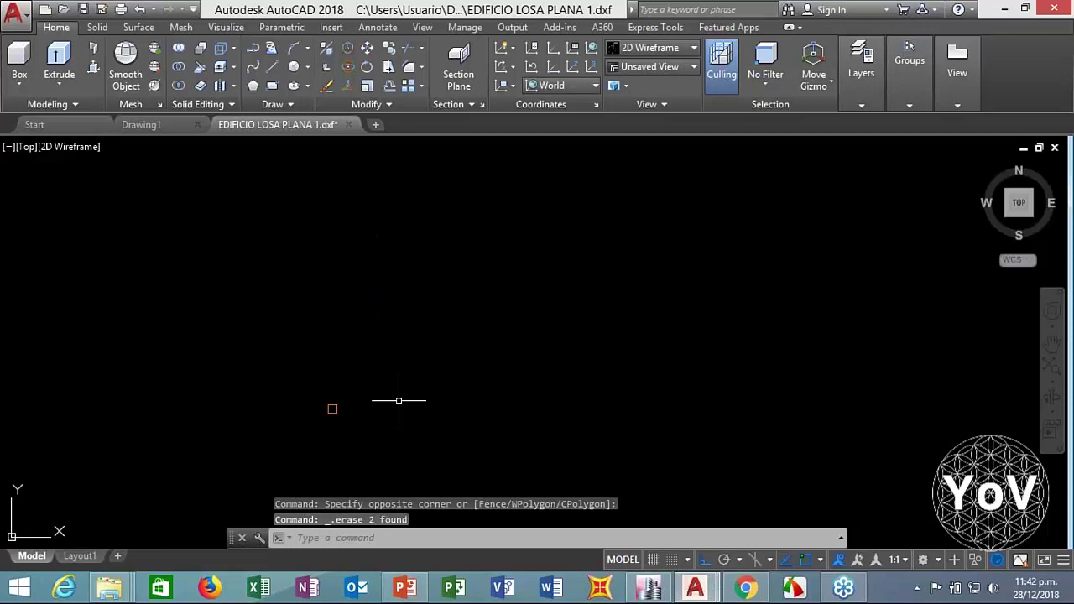
key(Escape)
key(Escape)
Copy the column square horizontally in the positive X direction at distances of 7, 14 and 21
text(CO)
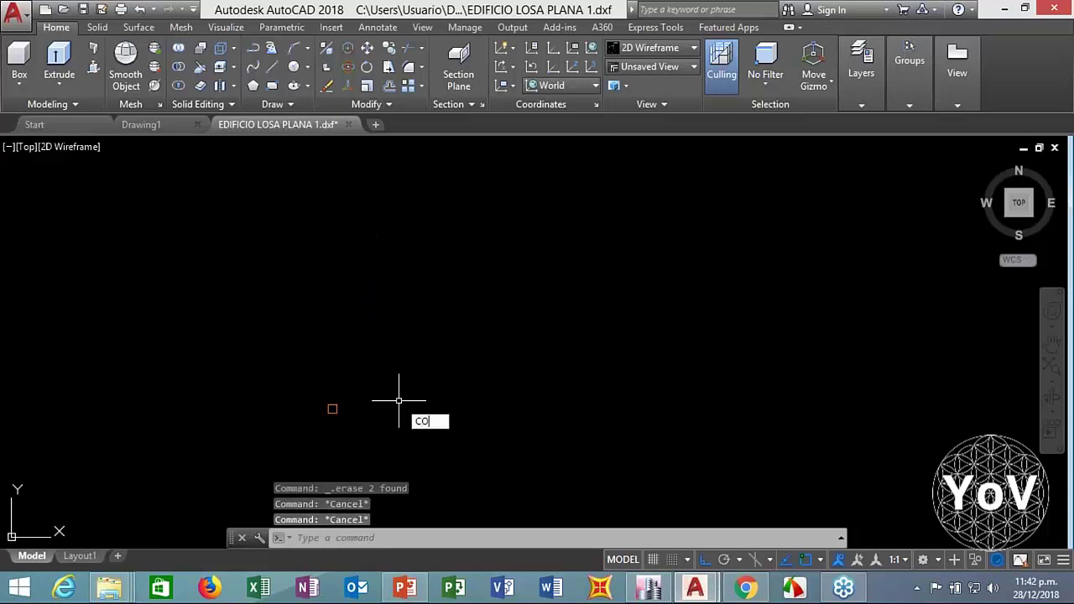
key(Return)
click(434, 362)
click(314, 431)
key(Return)
click(383, 434)
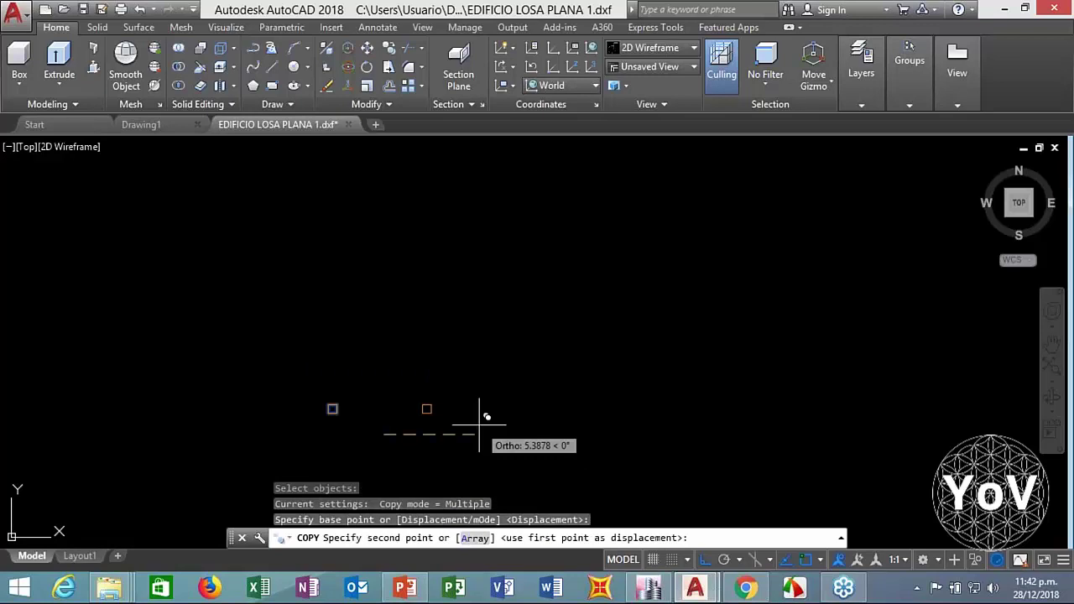
text(7)
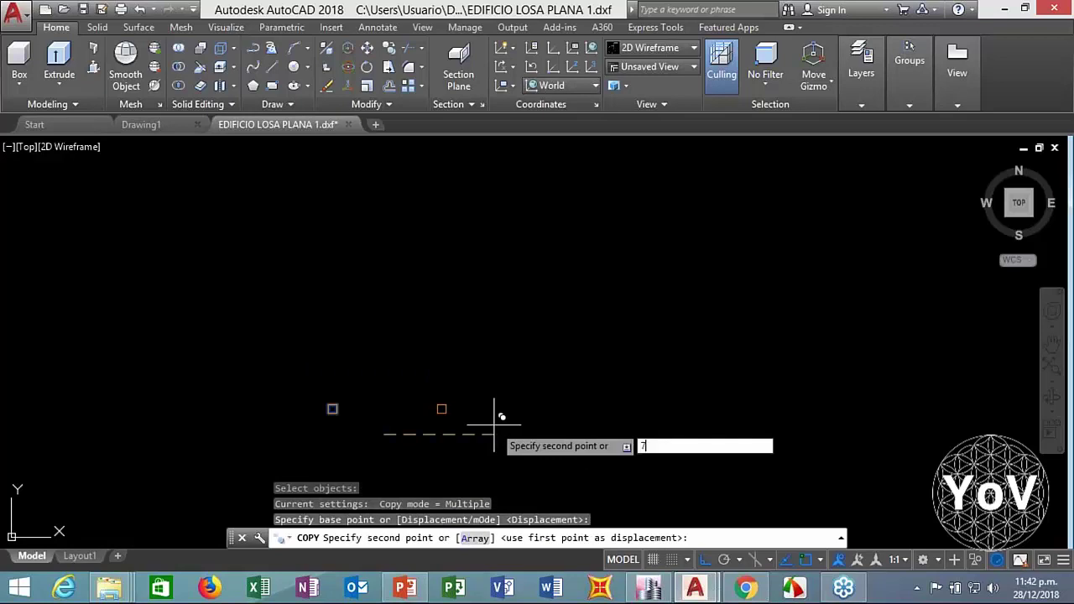
key(Return)
text(14)
key(Return)
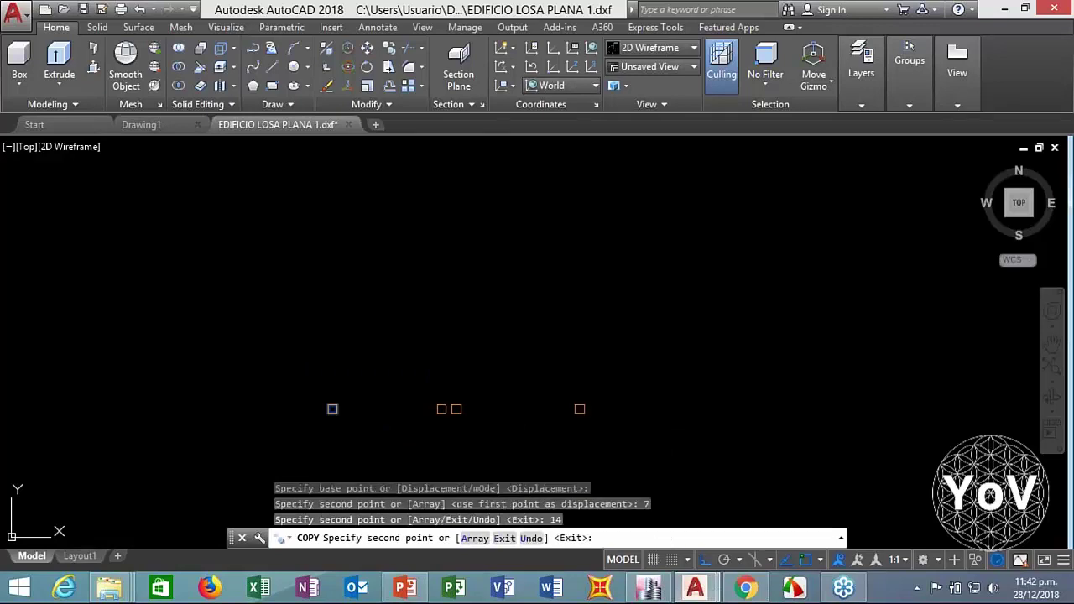
text(21)
key(Return)
key(Escape)
Copy the row of four column squares upward at distances of 6 and 12
text(co)
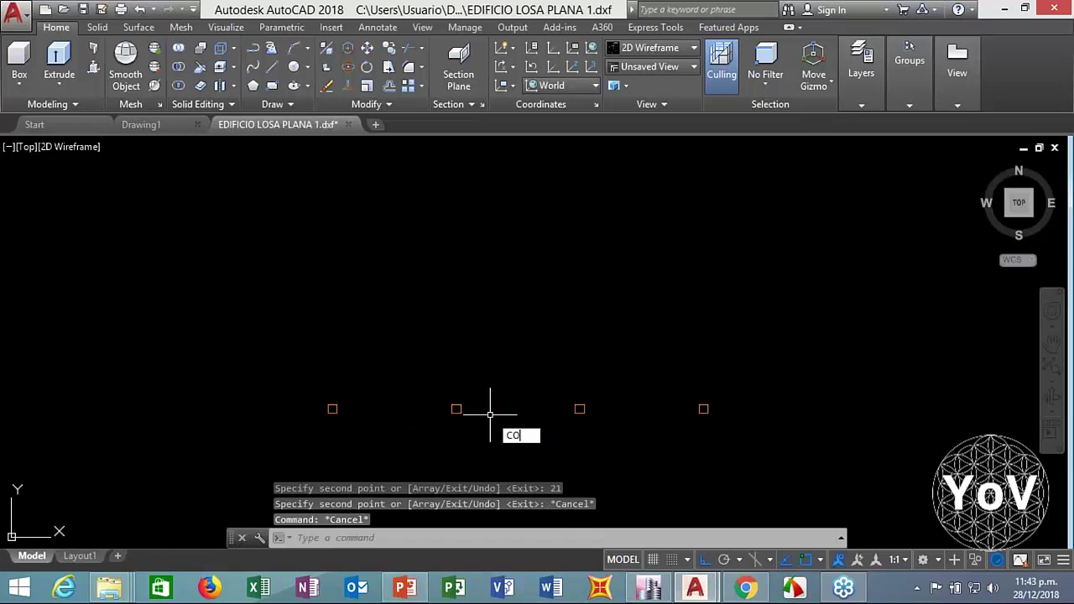
key(Return)
click(741, 333)
click(277, 490)
key(Return)
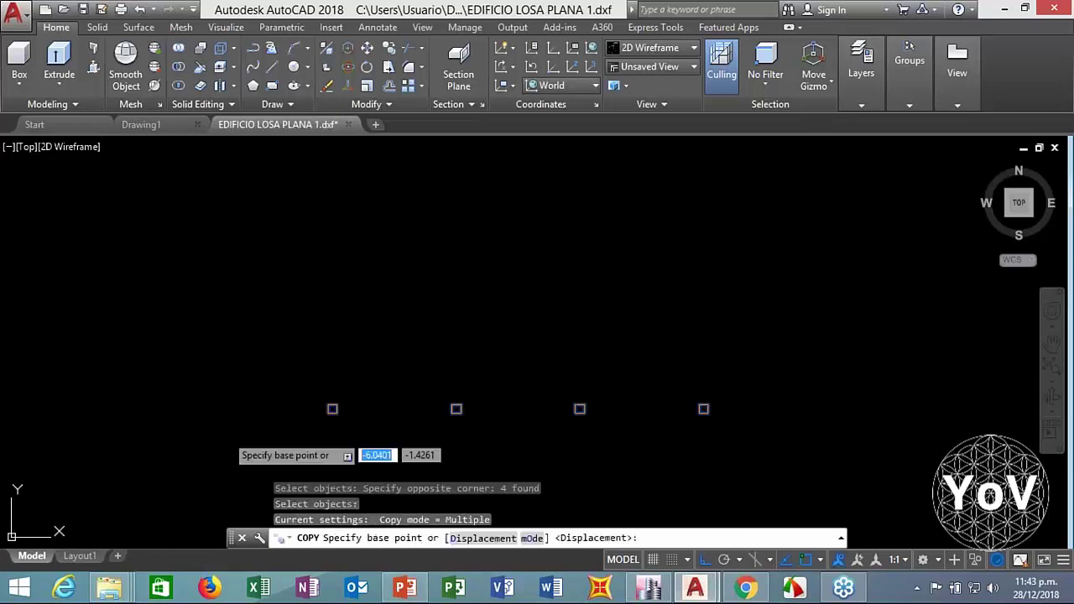
click(225, 433)
text(6)
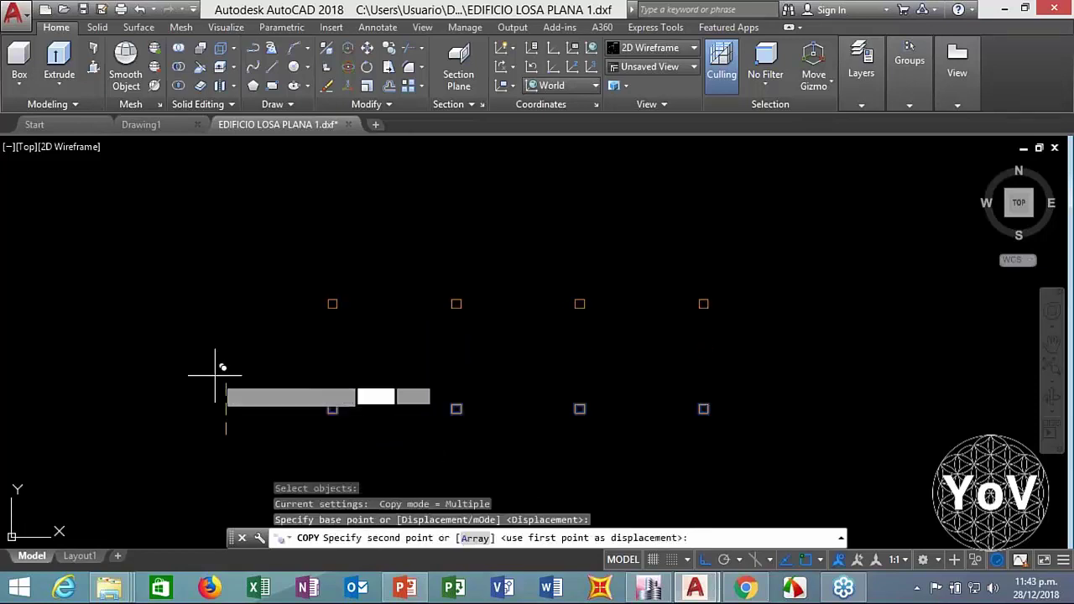
key(Return)
text(12)
key(Return)
key(Escape)
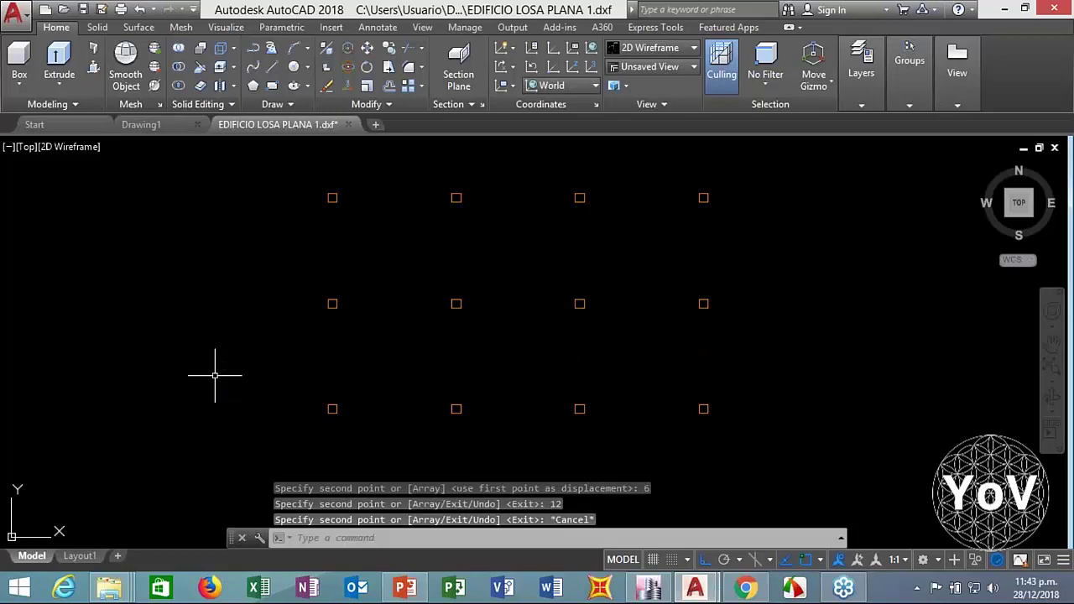
middle_drag(303, 338, 189, 354)
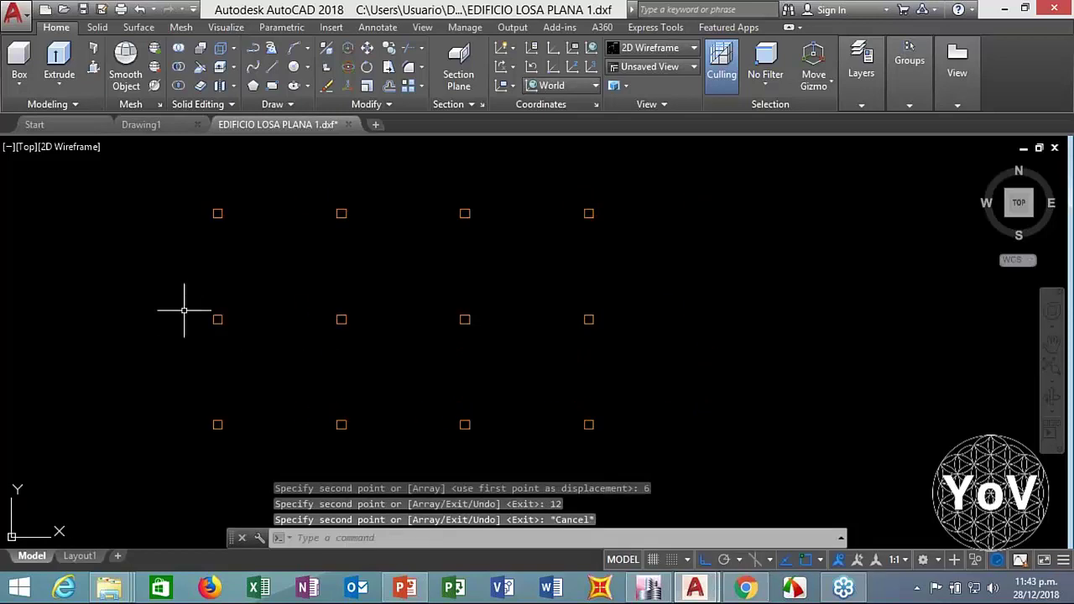
click(217, 318)
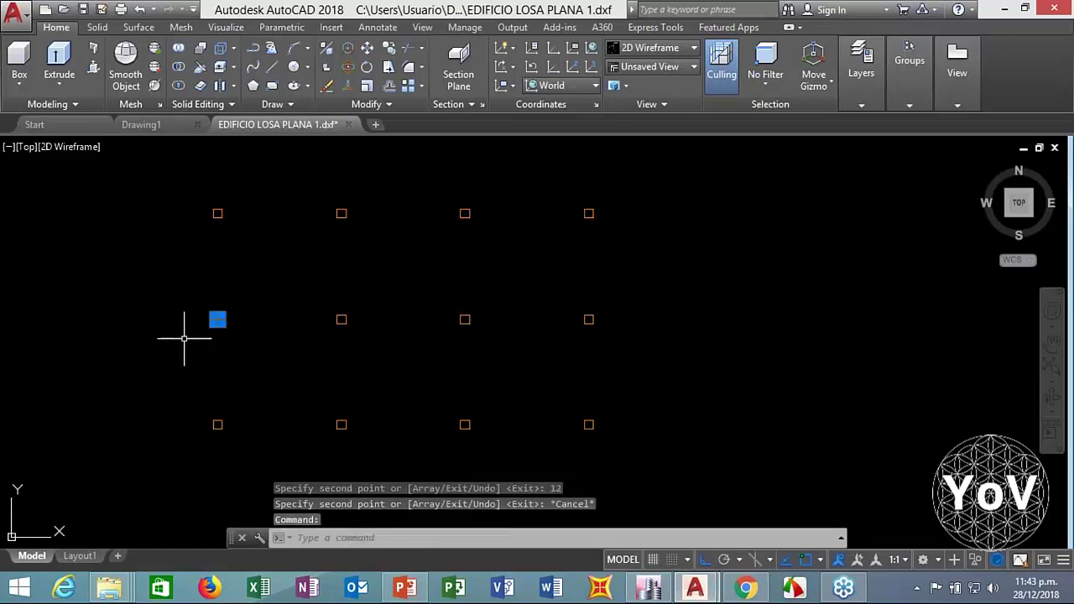
key(Escape)
key(Escape)
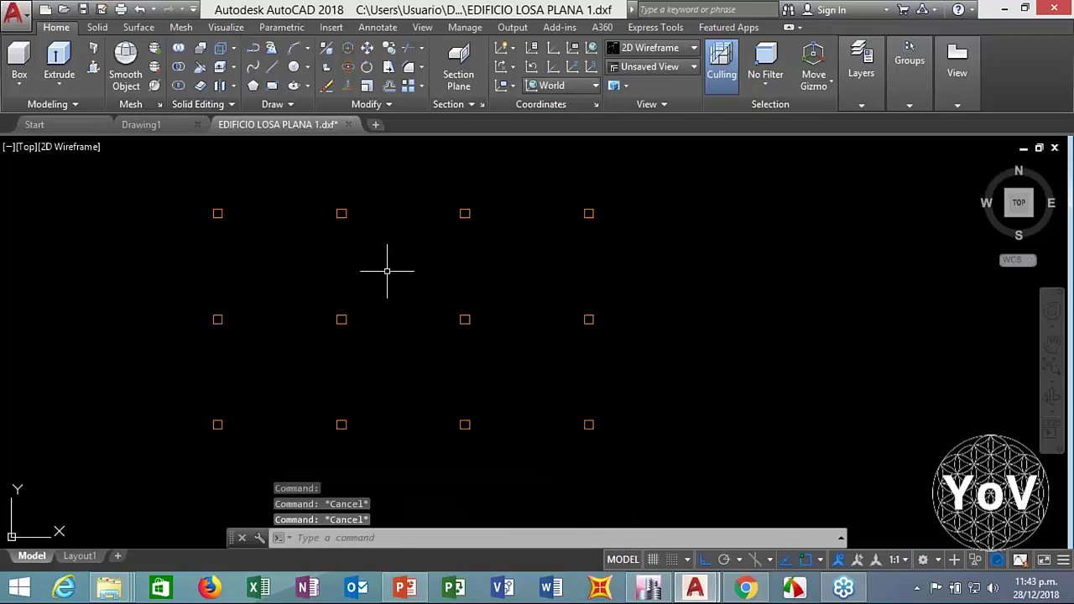
Make VP30X30 the current layer
mouse_move(853, 69)
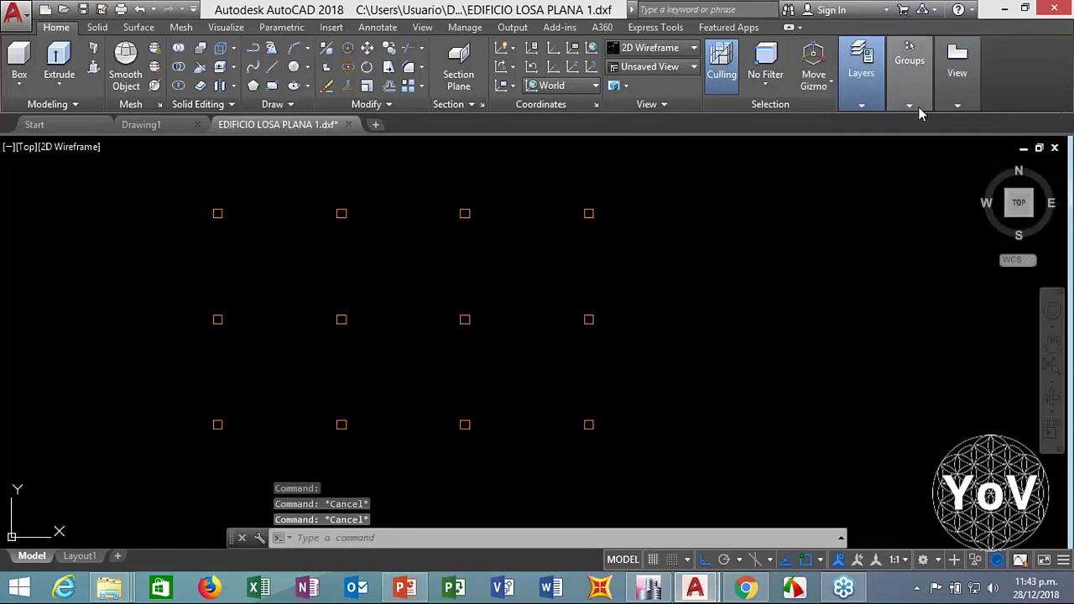
mouse_move(863, 100)
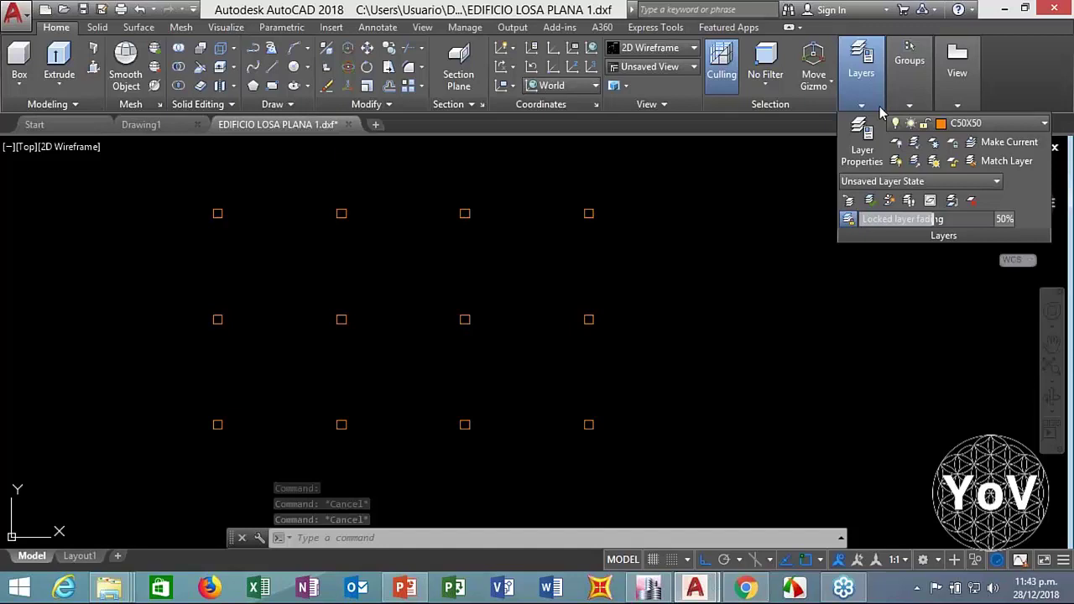
click(990, 124)
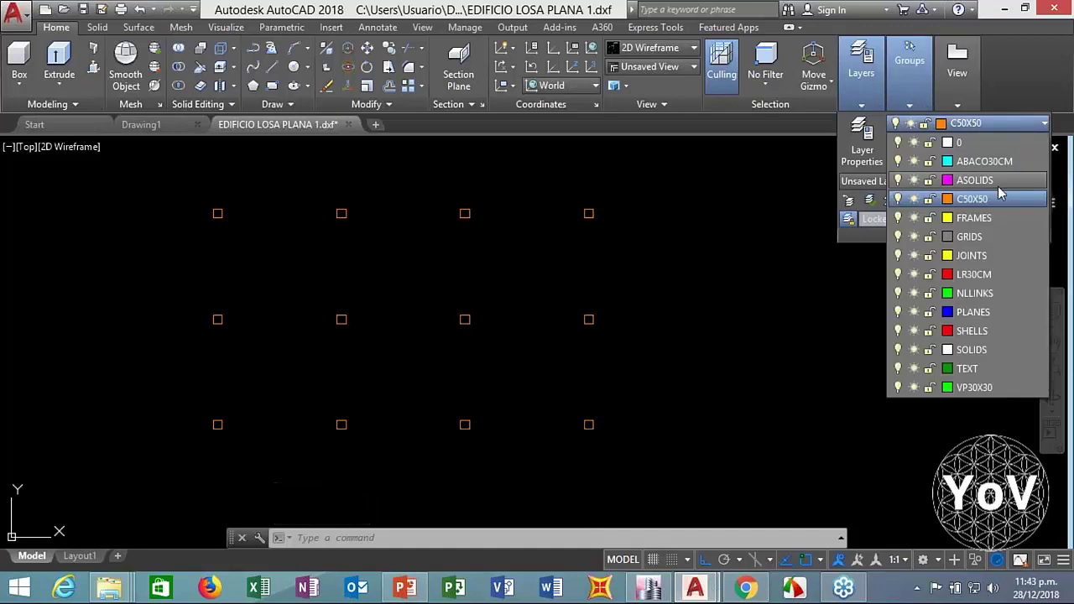
click(973, 387)
Draw a vertical line from the centre of the upper-left column down past the lower-left column
key(l)
key(Return)
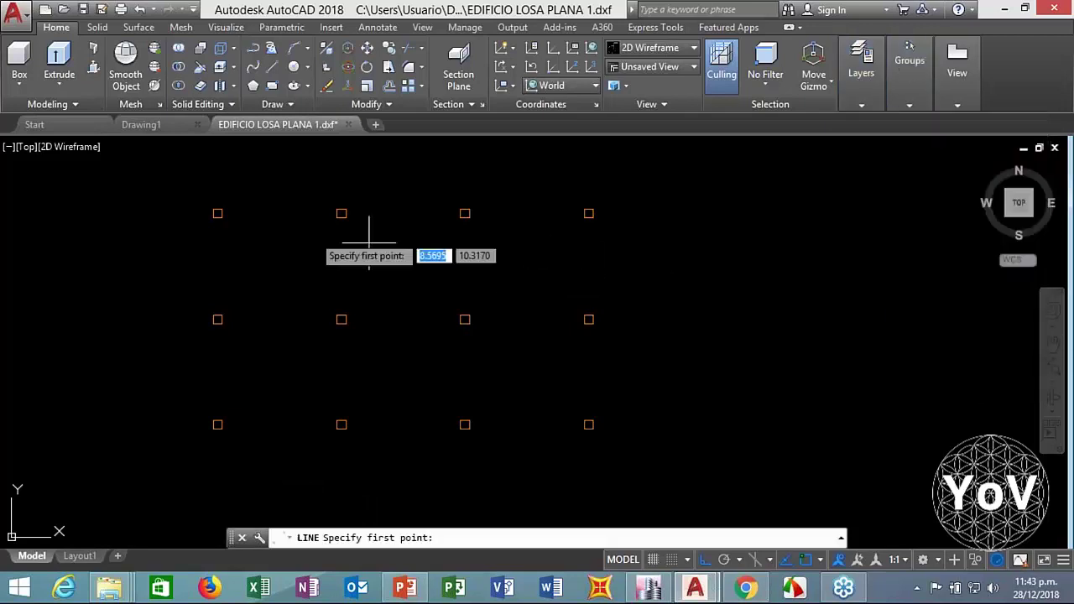
scroll(220, 212, up, 4)
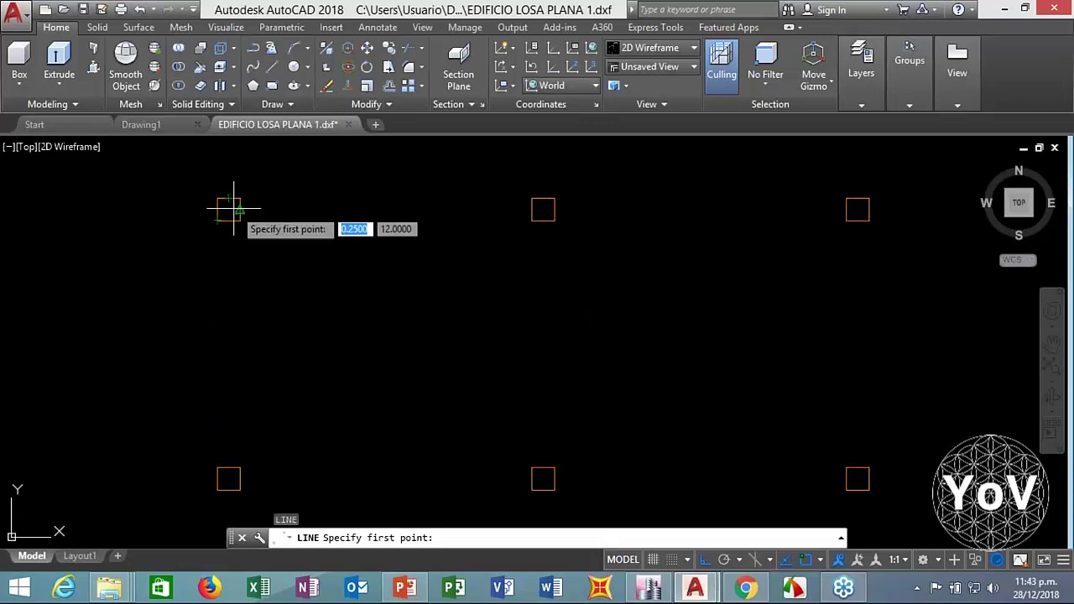
click(233, 208)
scroll(233, 209, down, 4)
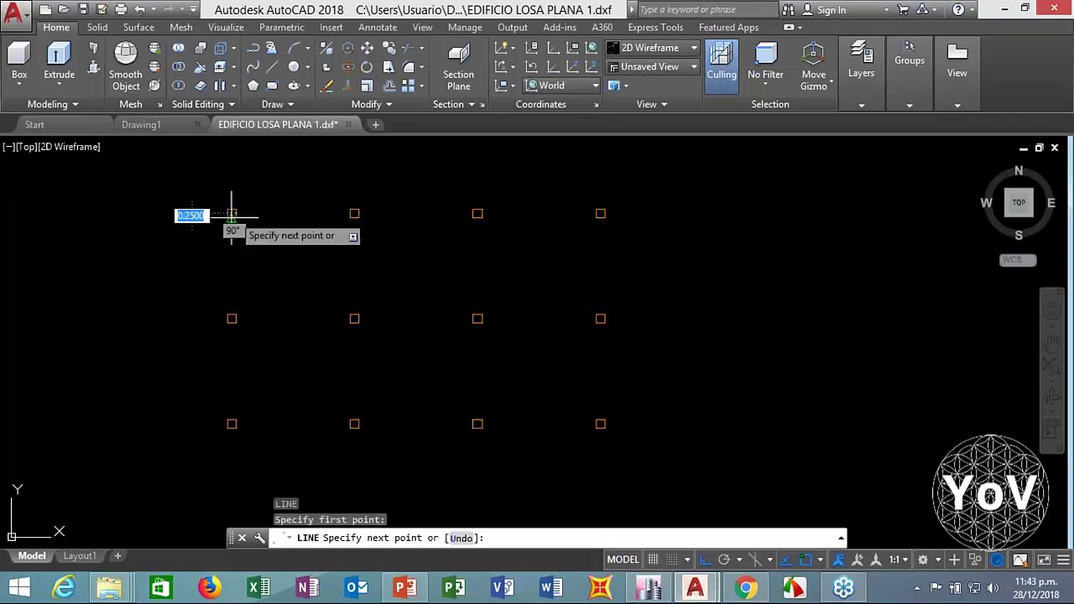
click(232, 487)
key(Return)
Draw a horizontal line from the origin 0,0,0 through the lower row of columns, ending beyond the lower-right column
text(l)
key(Return)
text(0)
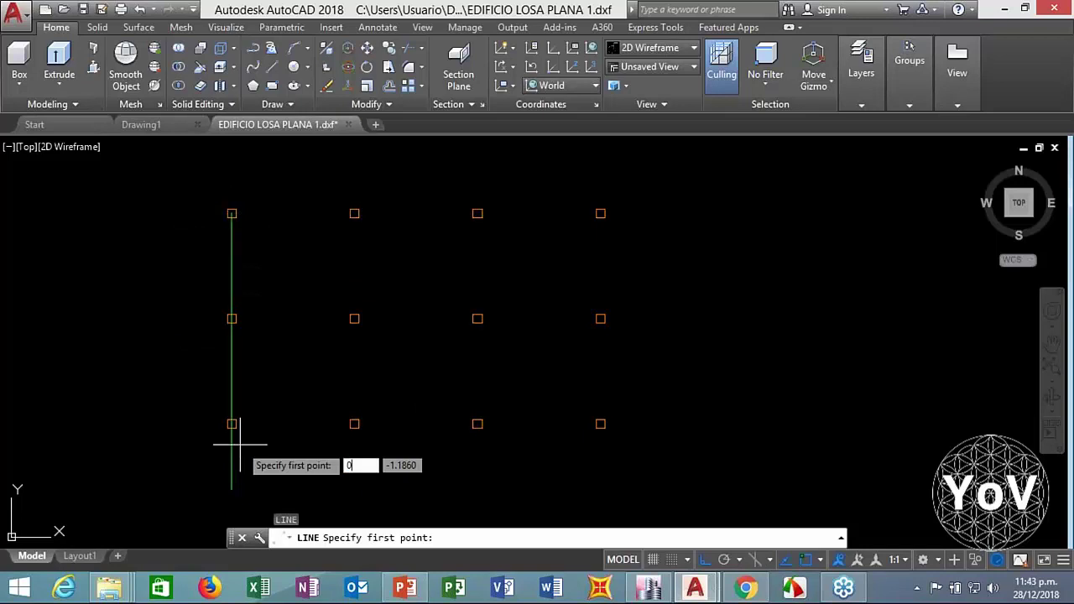
text(,0)
key(Return)
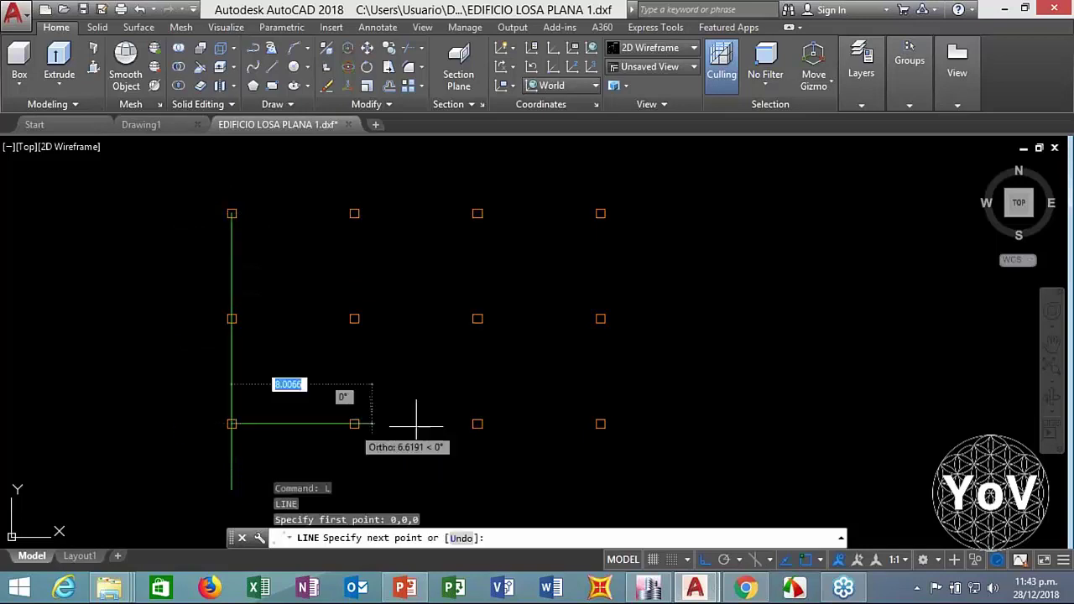
key(Return)
Draw a vertical line from the centre of the lower-right column up past the upper-right column
text(l)
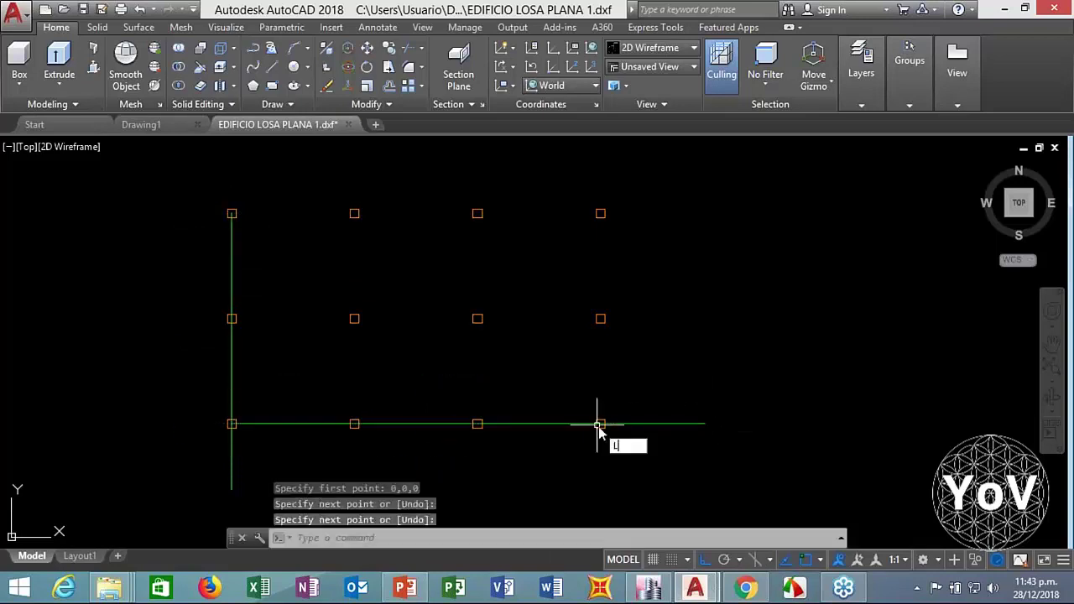
key(Return)
scroll(598, 427, up, 2)
click(598, 421)
scroll(596, 425, up, 2)
scroll(596, 424, down, 6)
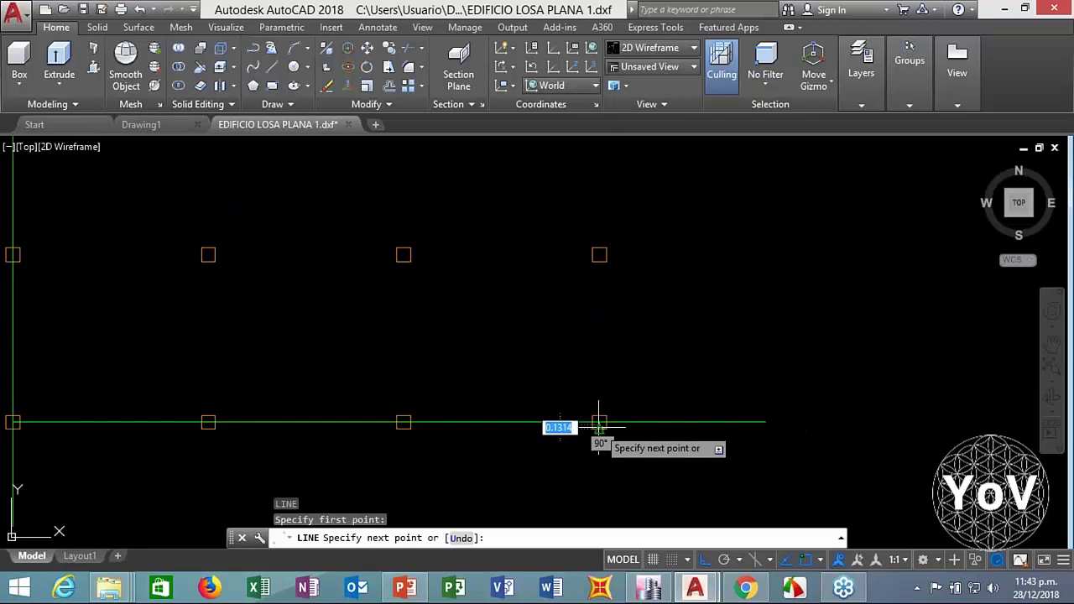
click(598, 219)
key(Return)
key(Escape)
key(Escape)
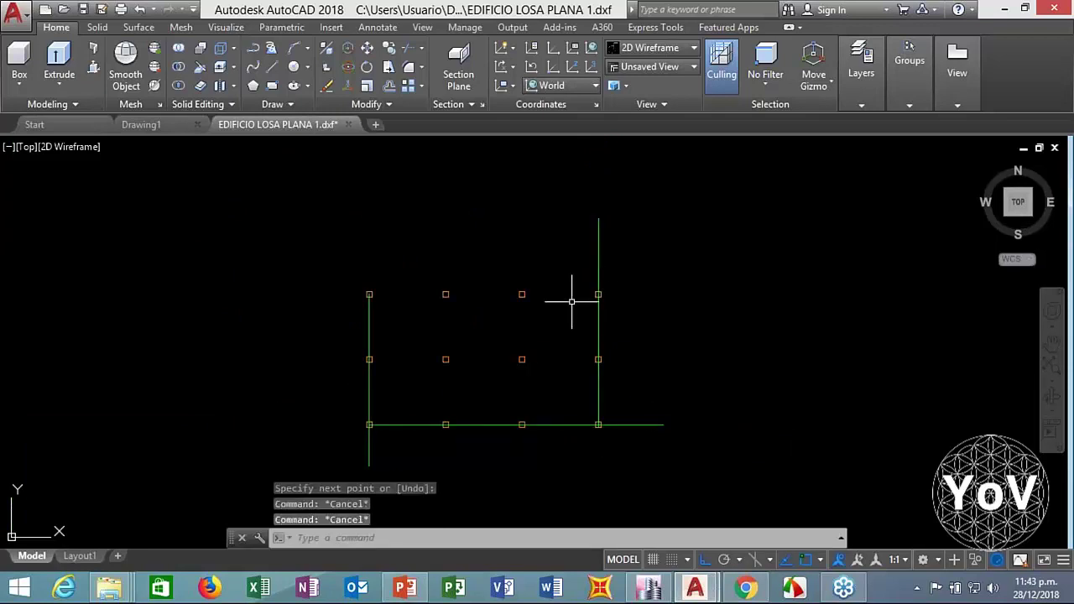
Draw a horizontal line from the centre of the upper-right column through the upper row, ending beyond the upper-left column
text(l)
key(Return)
scroll(598, 302, up, 2)
scroll(606, 303, up, 4)
click(574, 268)
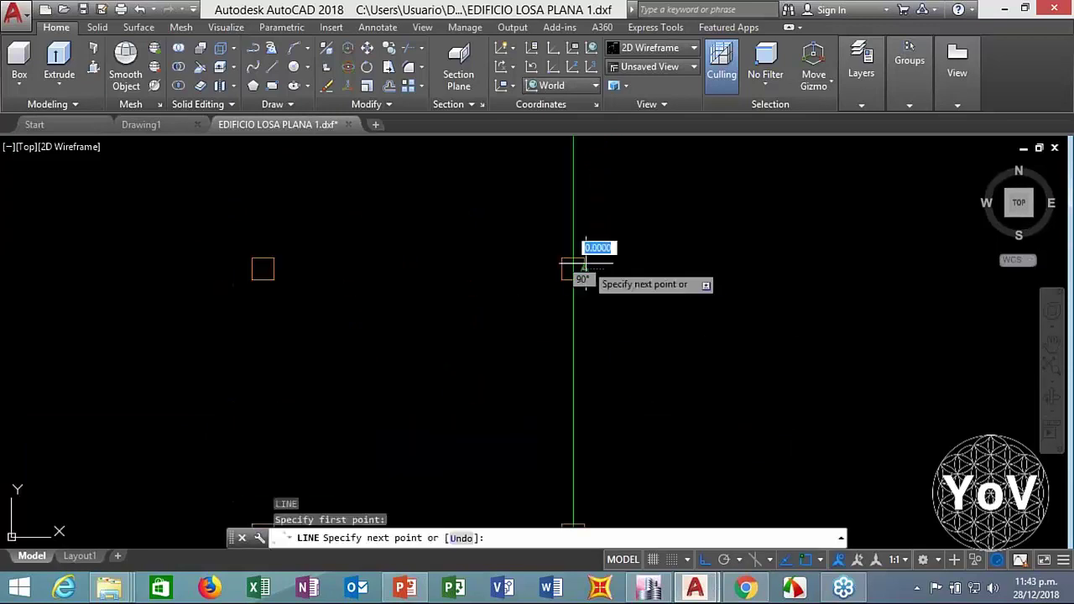
scroll(579, 277, down, 5)
click(143, 338)
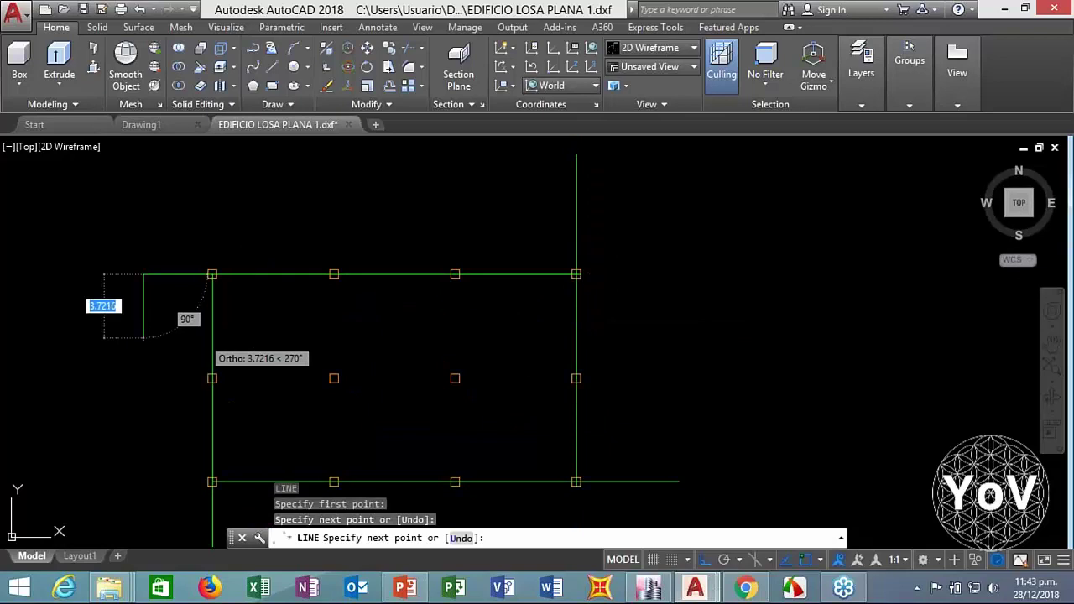
key(Escape)
key(Escape)
Trim the beam line that overshoots the crossing at the upper-right column, using both crossing lines as cutting edges
text(TRIM)
key(Return)
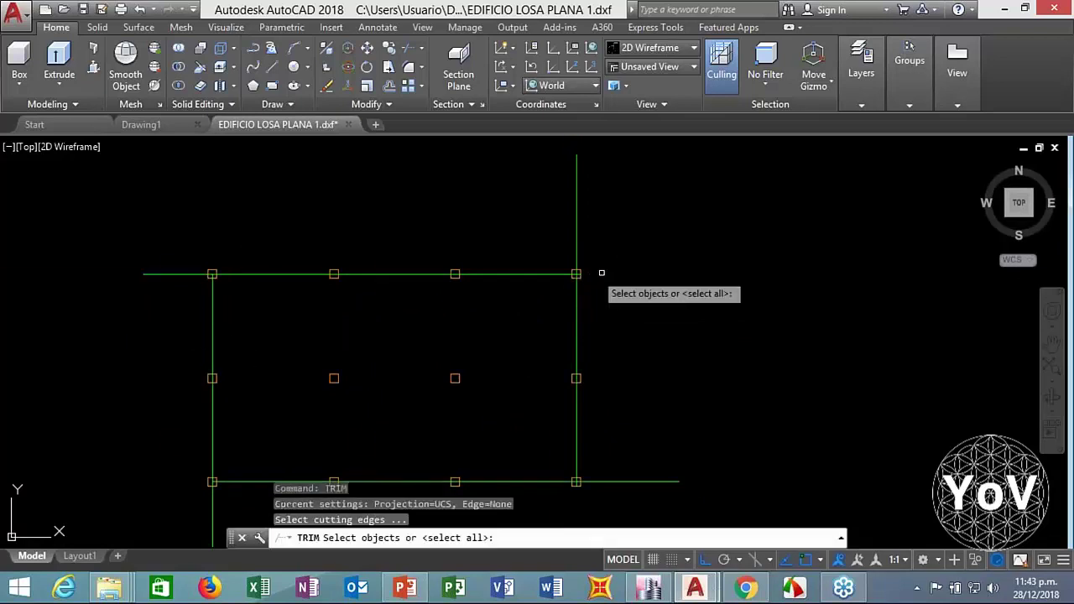
scroll(602, 274, up, 5)
click(429, 265)
click(398, 293)
key(Return)
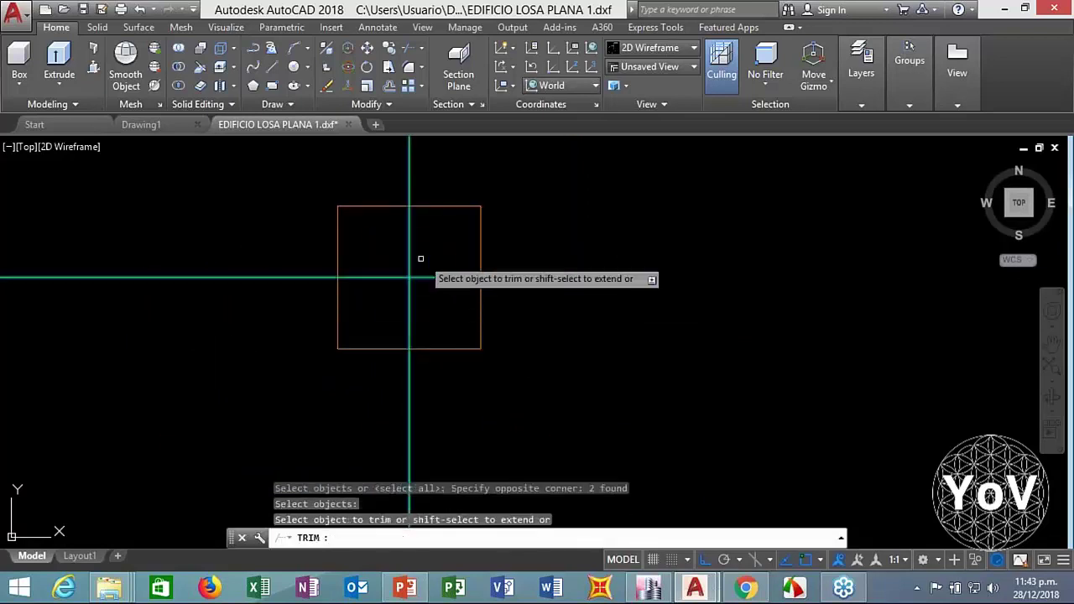
click(420, 258)
click(423, 292)
click(421, 245)
click(392, 236)
key(Return)
scroll(413, 266, down, 6)
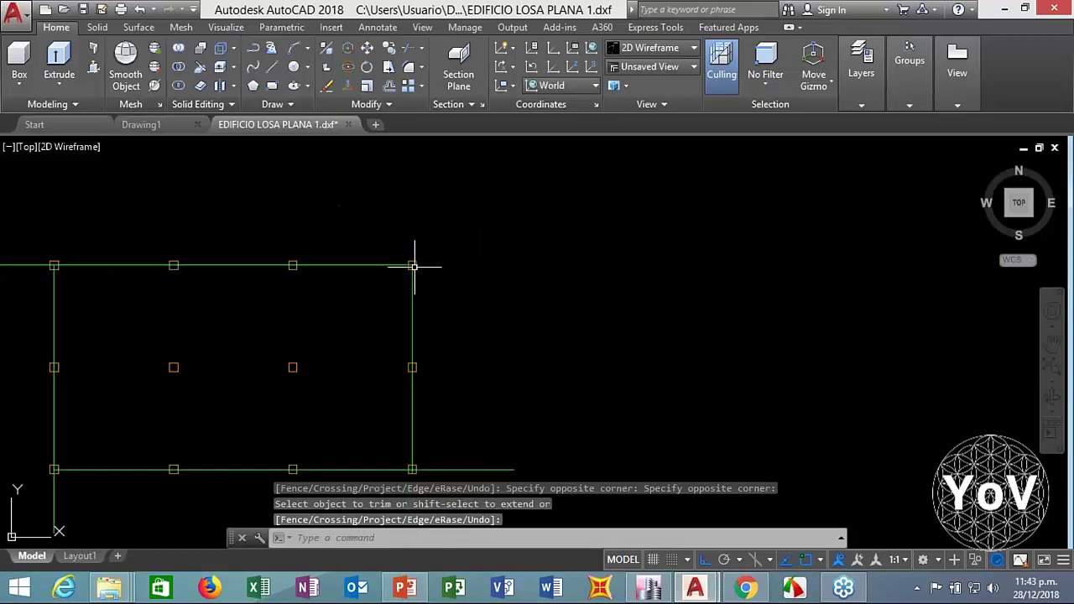
Trim the beam line that extends beyond the crossing at the lower-right column
middle_drag(400, 475, 408, 355)
scroll(408, 355, up, 3)
scroll(458, 320, up, 4)
key(Return)
click(475, 316)
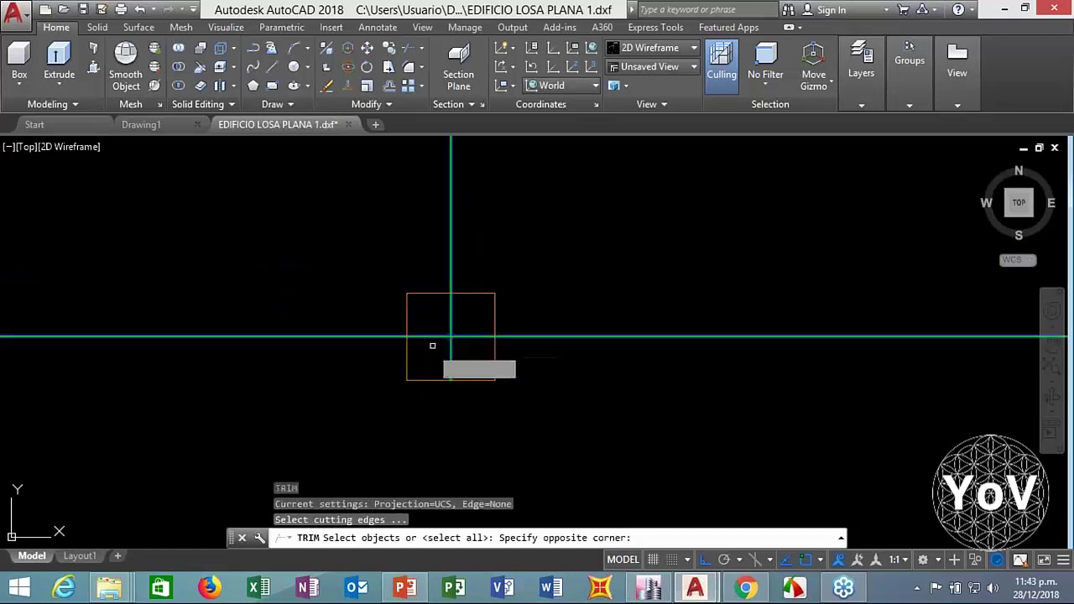
click(431, 343)
key(Return)
click(568, 286)
click(525, 354)
click(479, 354)
click(434, 362)
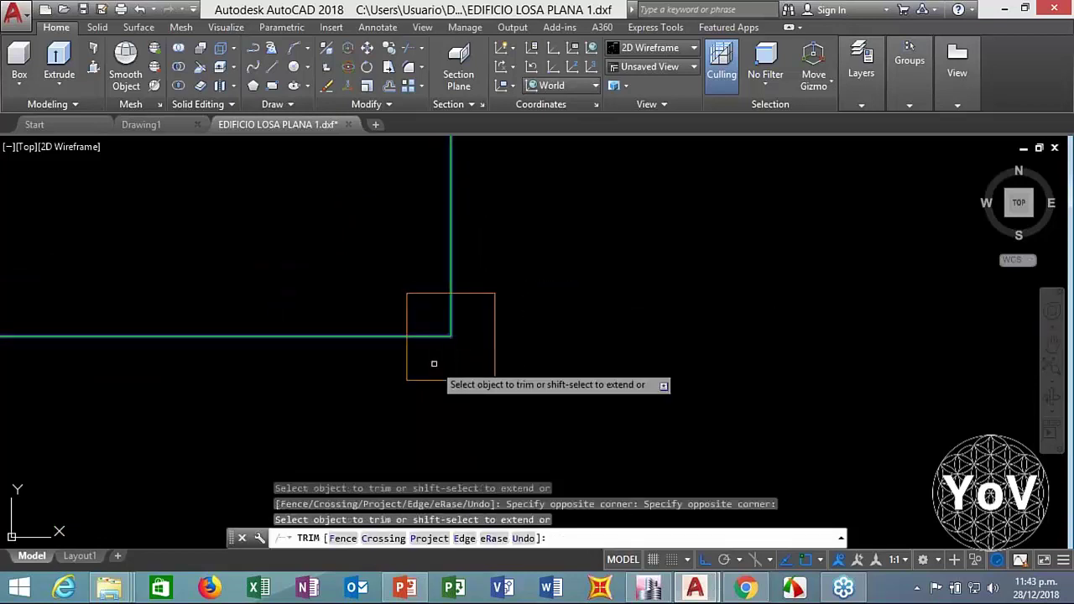
key(Return)
scroll(461, 354, down, 6)
Trim the vertical beam line that extends below the crossing at the lower-left column
scroll(335, 269, up, 6)
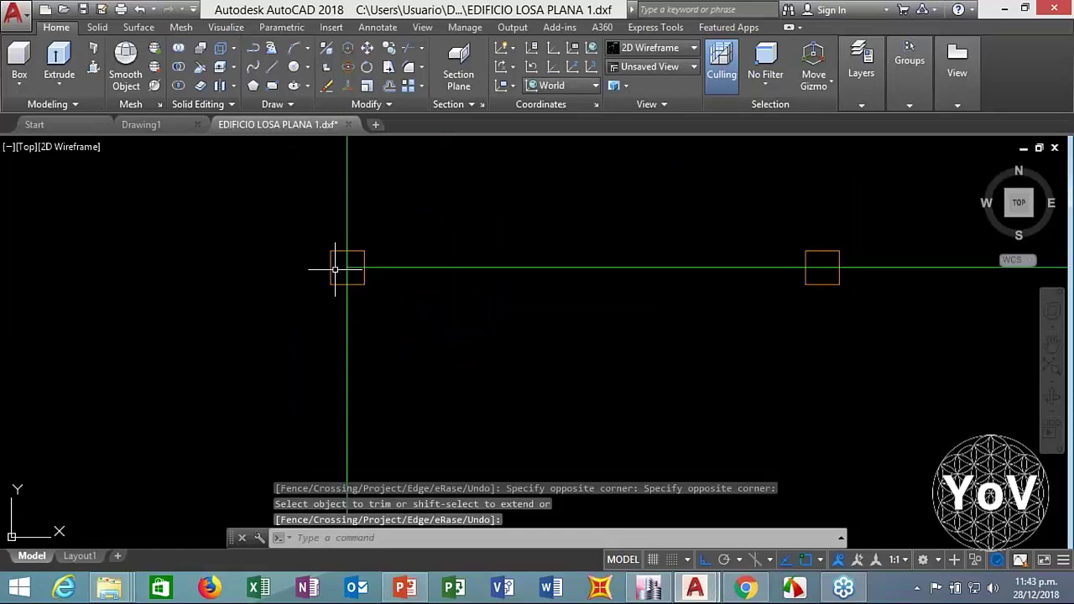
scroll(339, 265, up, 5)
key(Return)
click(405, 244)
click(362, 290)
key(Return)
click(386, 295)
click(358, 308)
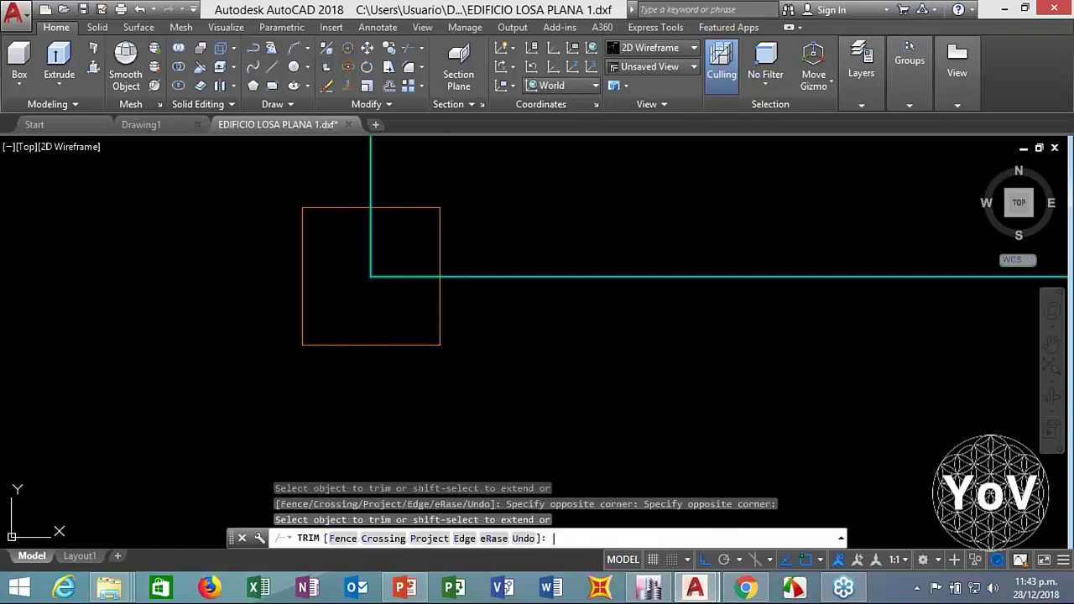
key(Return)
scroll(359, 312, down, 10)
Trim the horizontal beam line that extends outside the crossing at the upper-left column
scroll(354, 268, up, 6)
scroll(411, 217, up, 5)
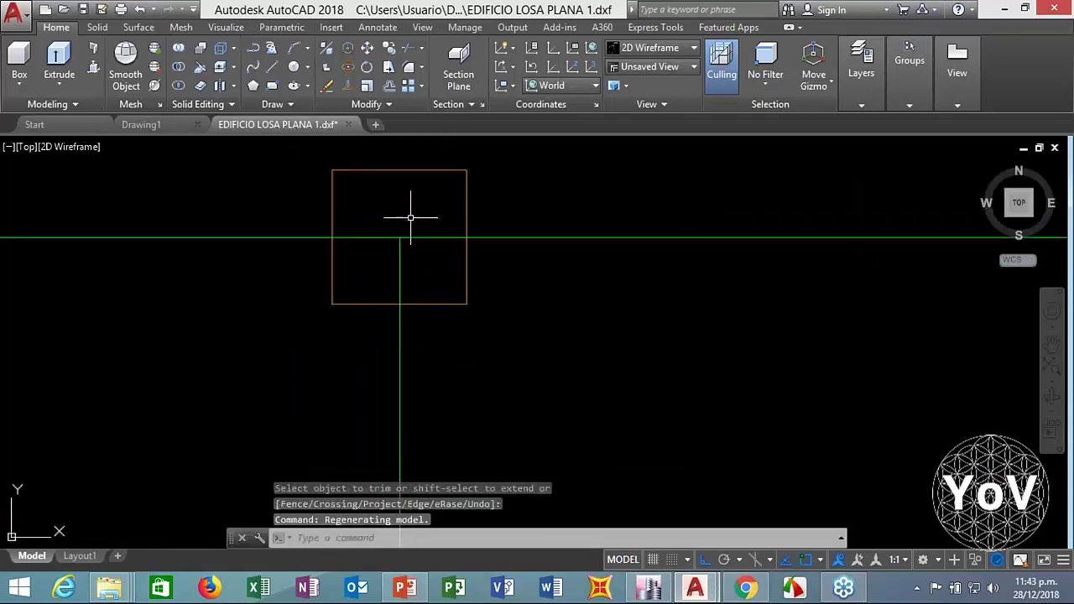
key(Return)
click(411, 219)
click(284, 245)
key(Return)
click(284, 233)
click(251, 251)
key(Return)
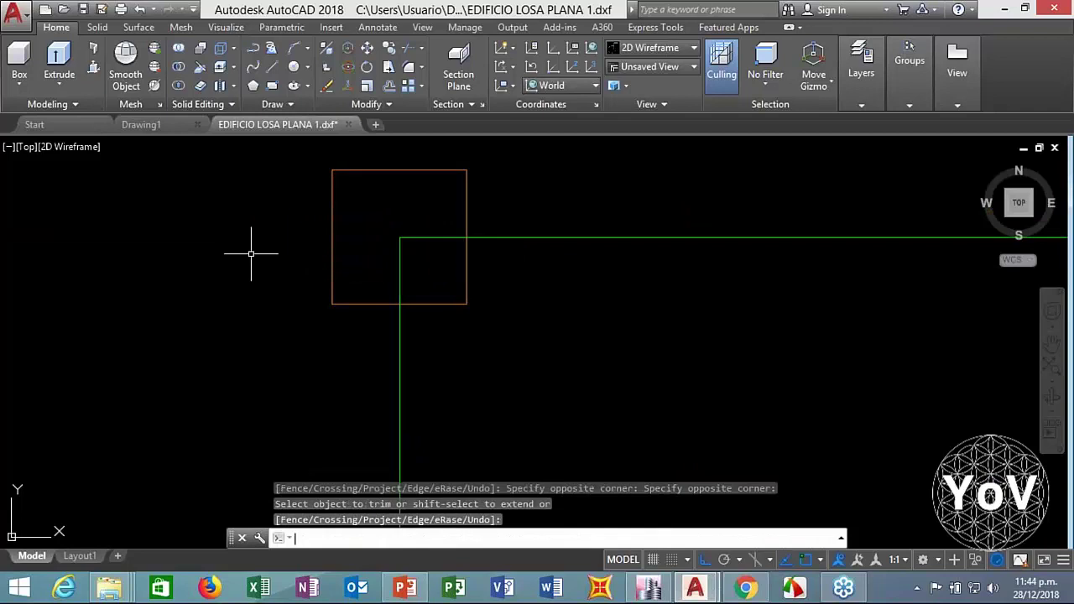
scroll(249, 293, down, 13)
scroll(325, 359, up, 4)
middle_drag(323, 350, 331, 293)
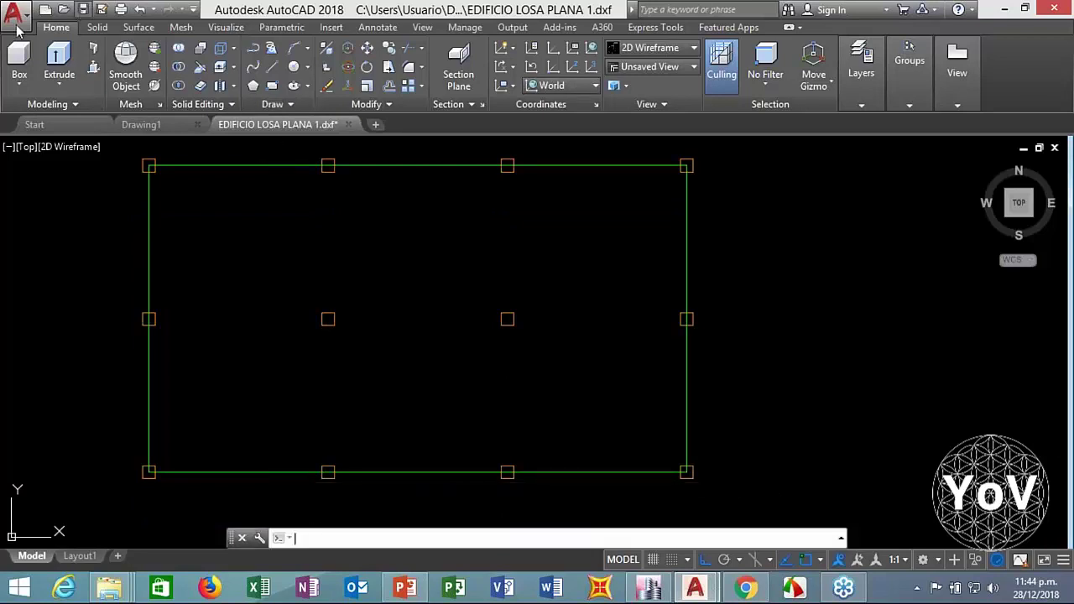
Save the drawing and check its file type in the Save Drawing As dialog without saving a copy
key(ctrl+s)
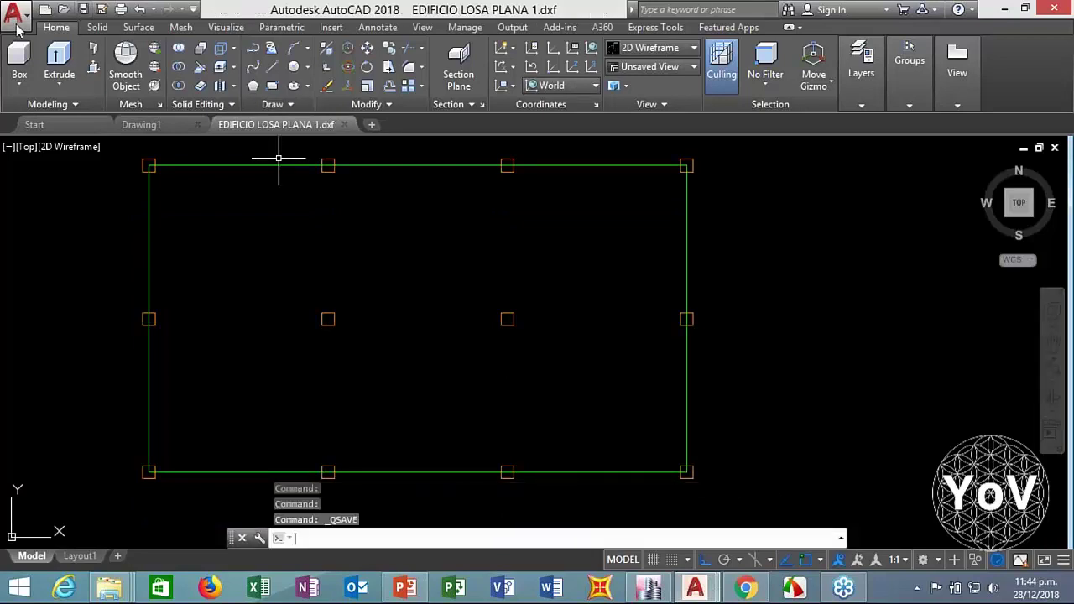
click(14, 15)
click(202, 237)
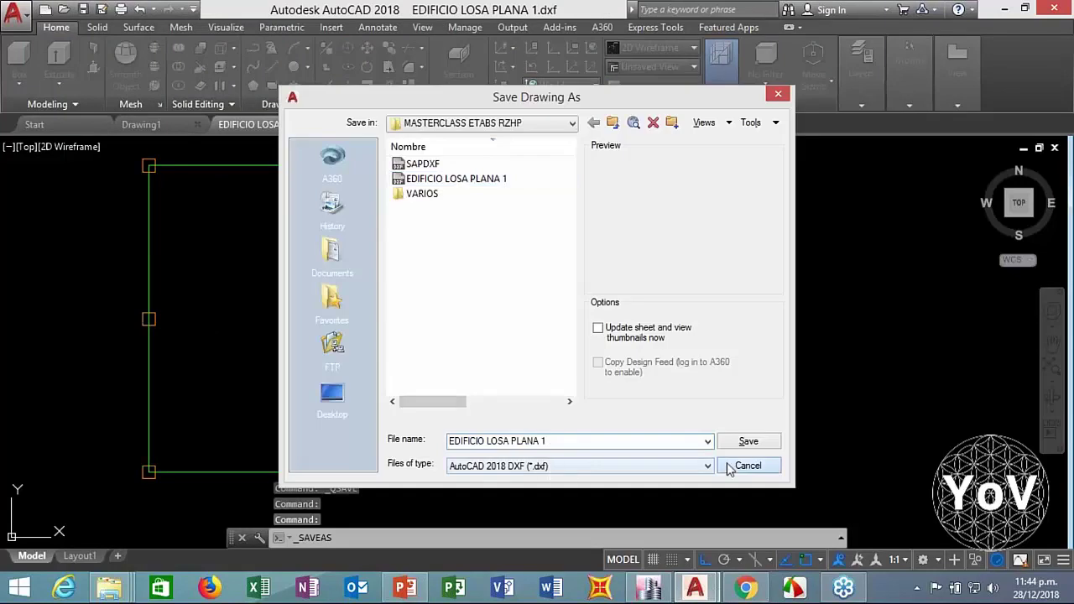
click(748, 466)
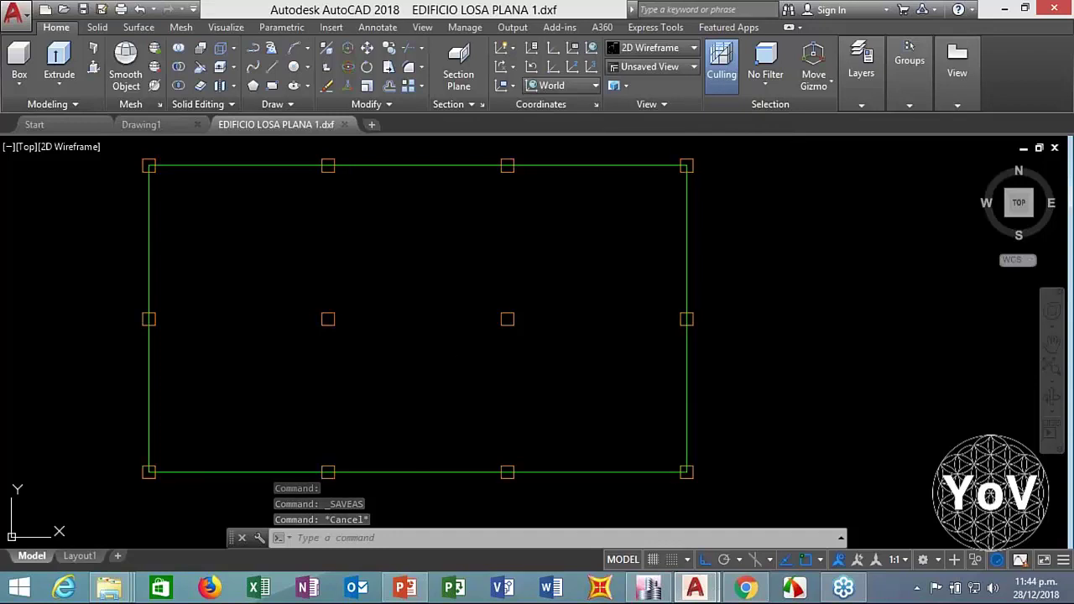
Make LR30CM the current layer
click(864, 76)
click(908, 68)
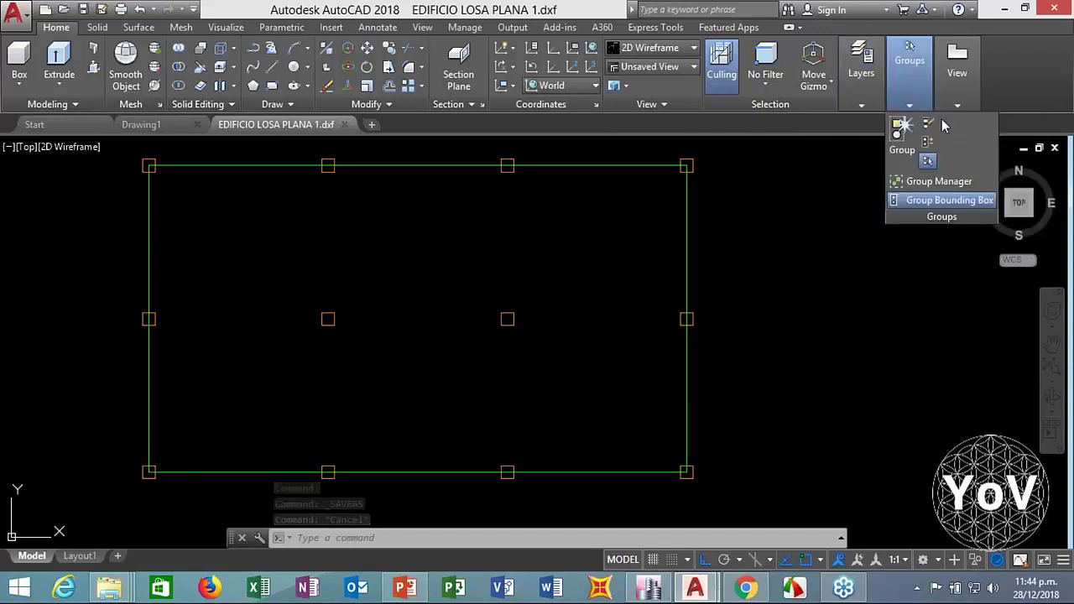
click(864, 75)
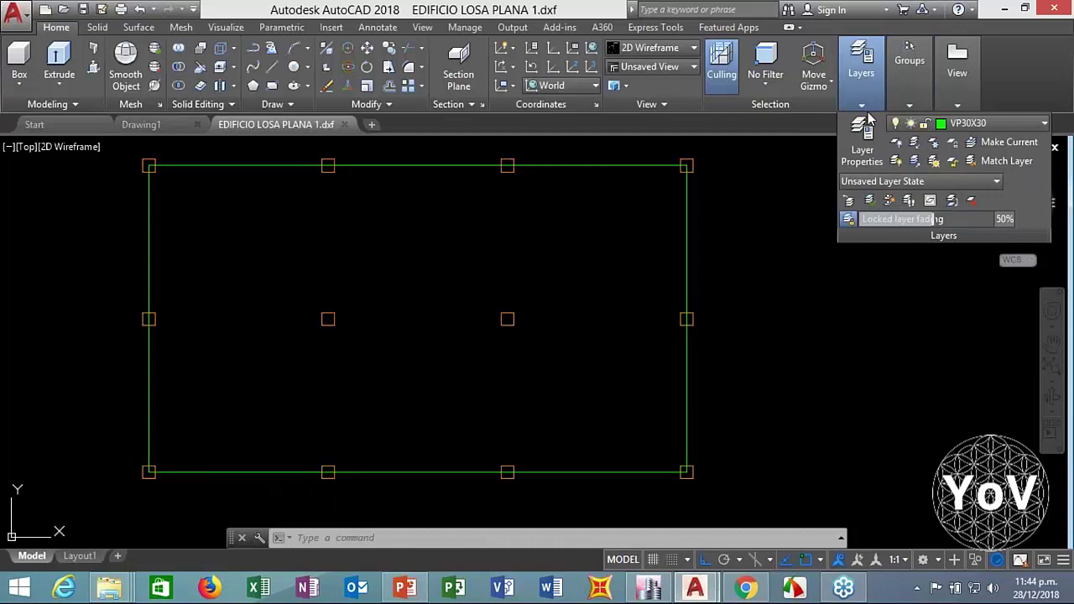
click(965, 124)
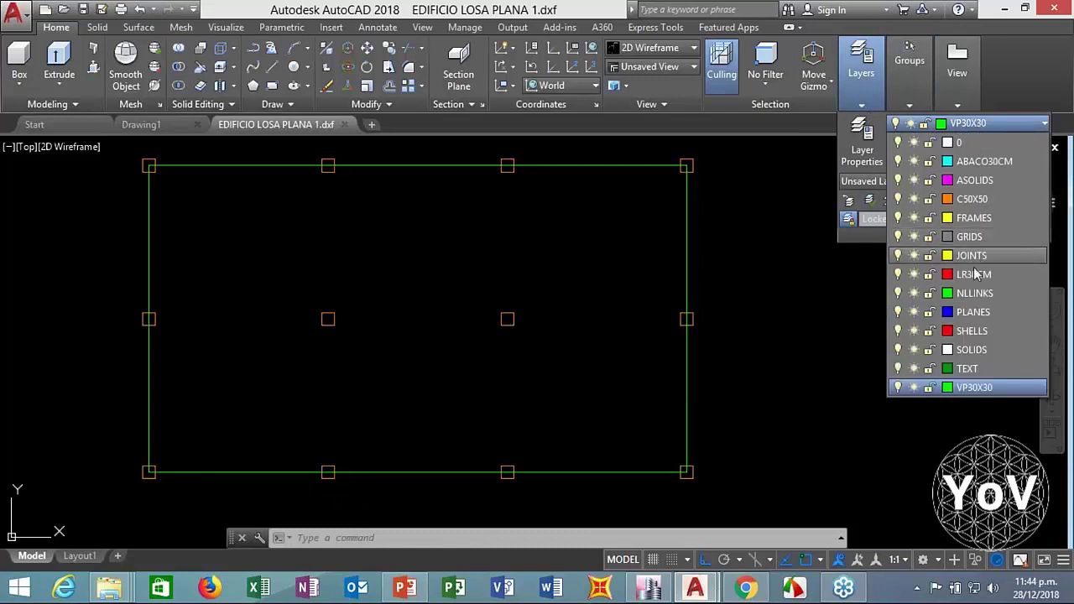
click(964, 274)
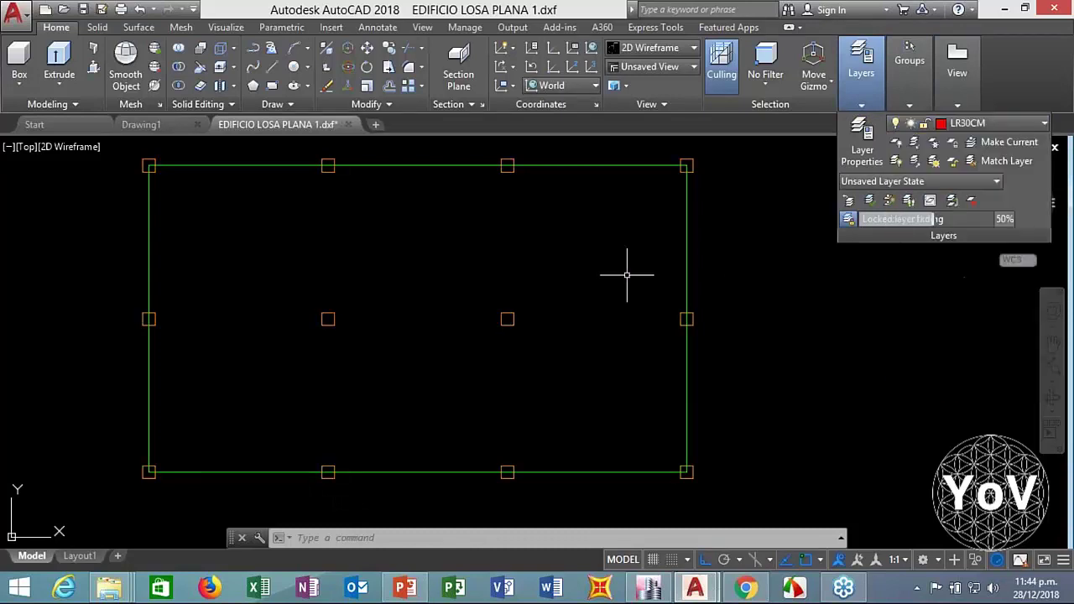
Draw a closed polyline for the slab outline through the centres of the four corner columns
text(pl)
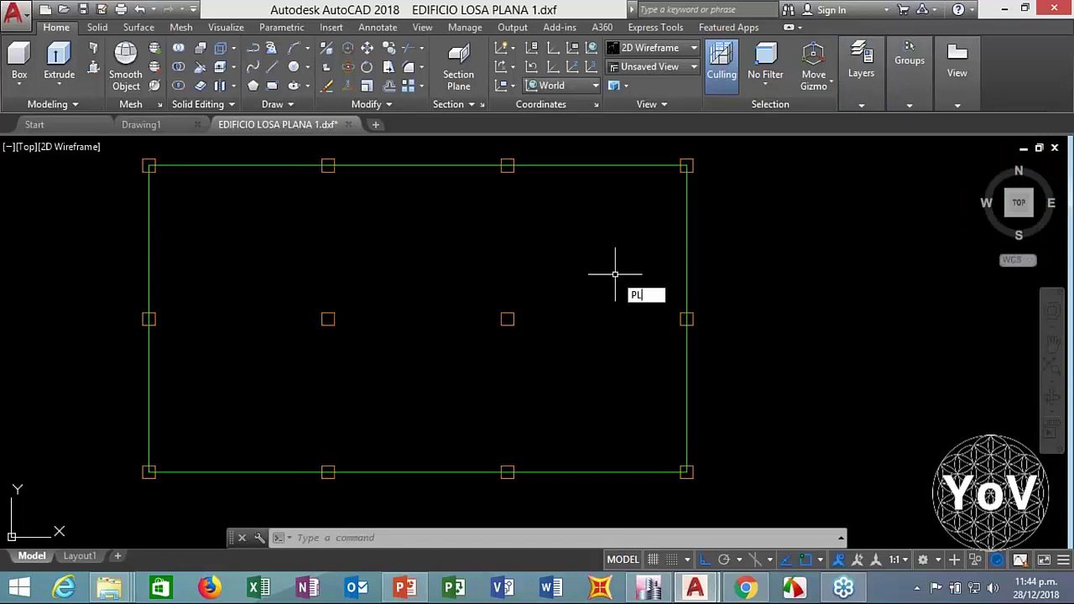
key(Return)
click(686, 165)
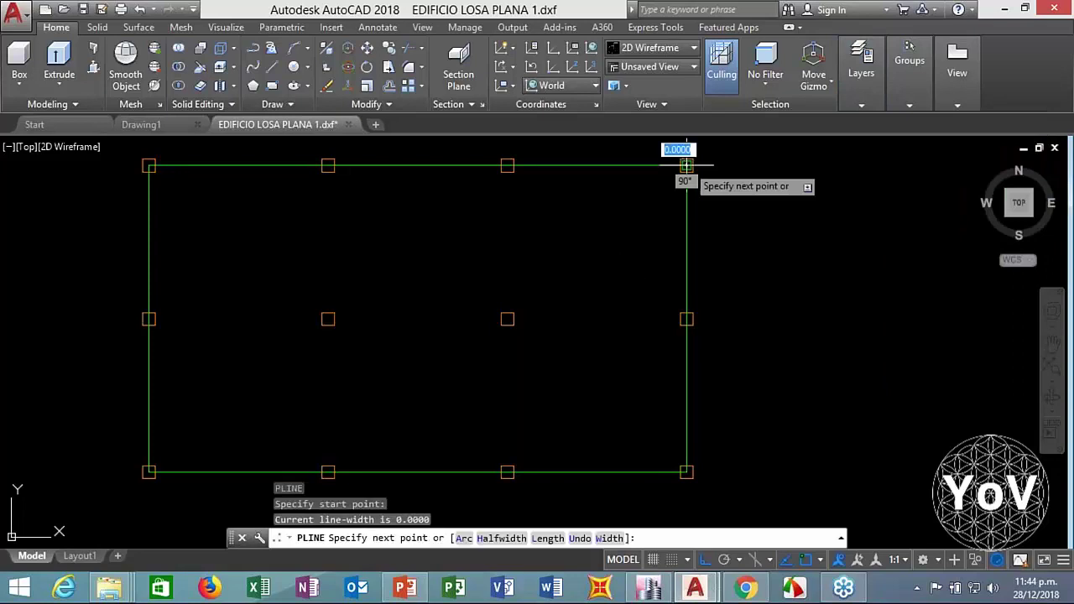
click(148, 471)
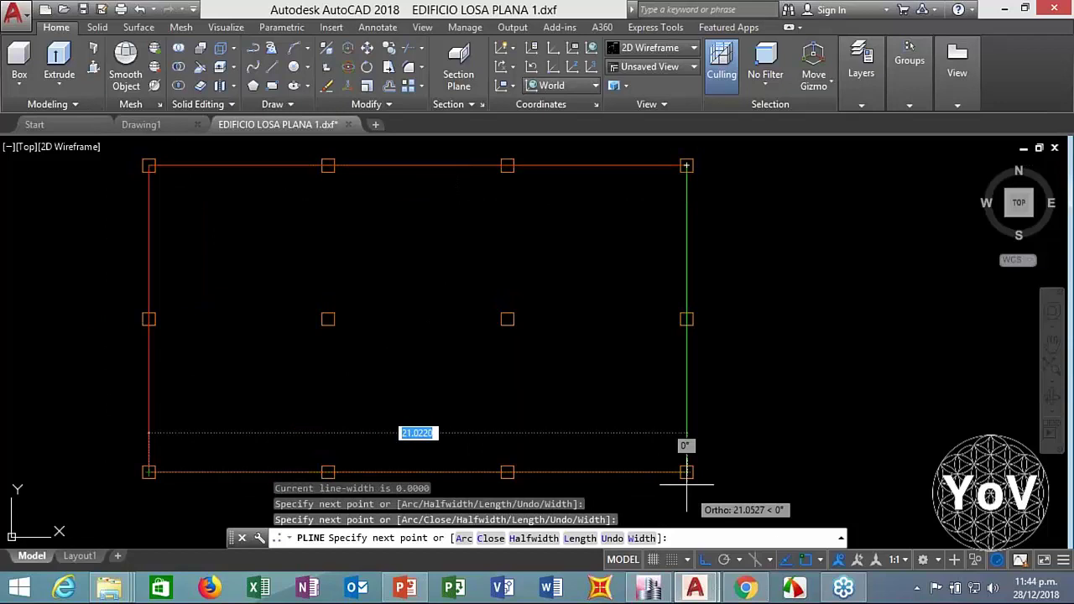
click(686, 471)
text(c)
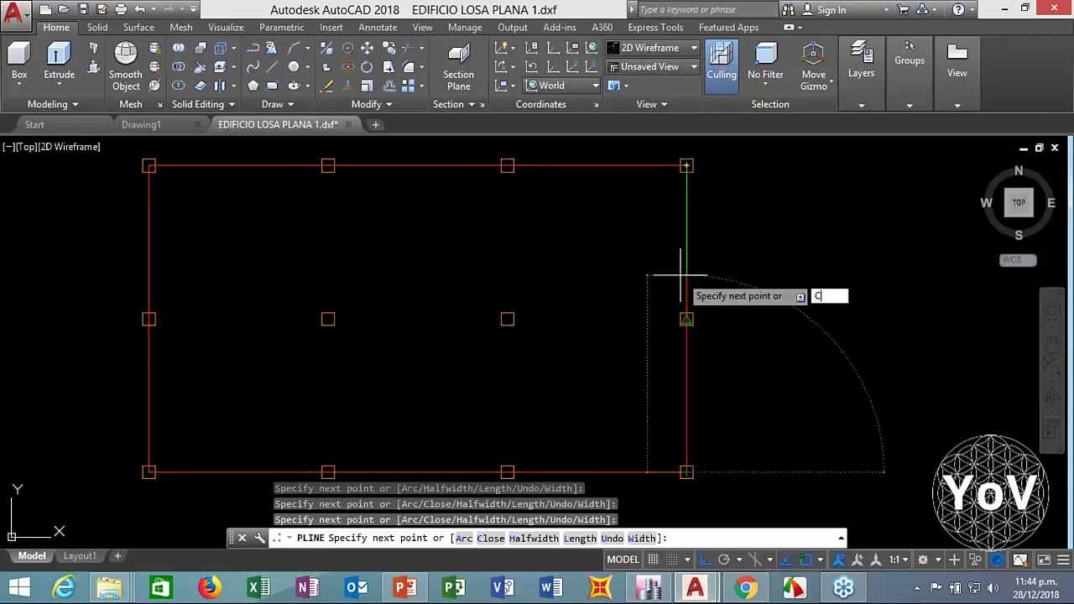
key(Return)
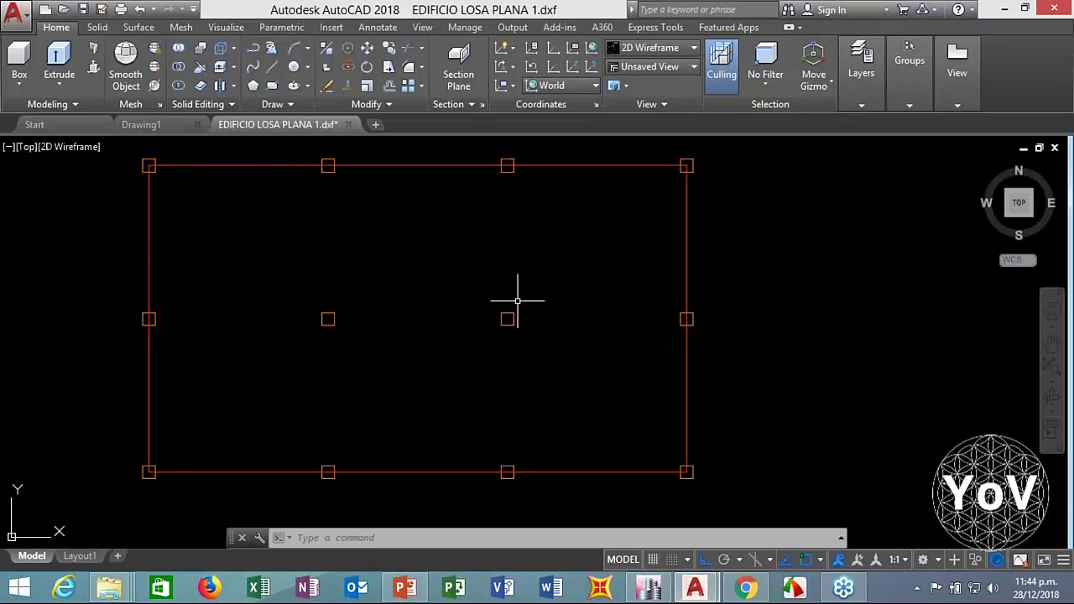
On layer VP30X30, draw a vertical line joining the bottom and top column centres on the second column axis from the left
click(860, 105)
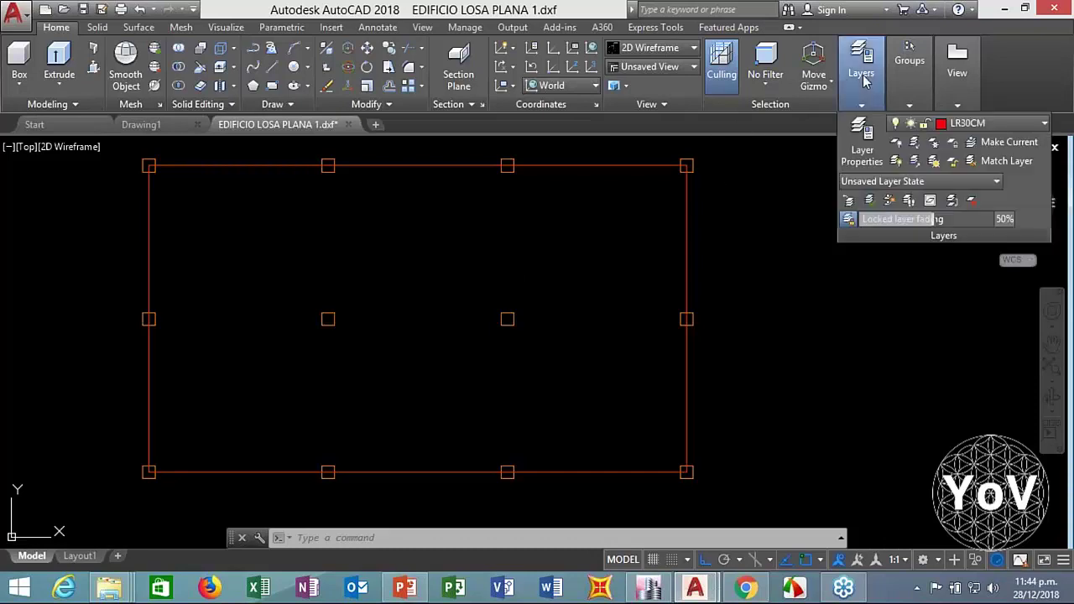
click(973, 124)
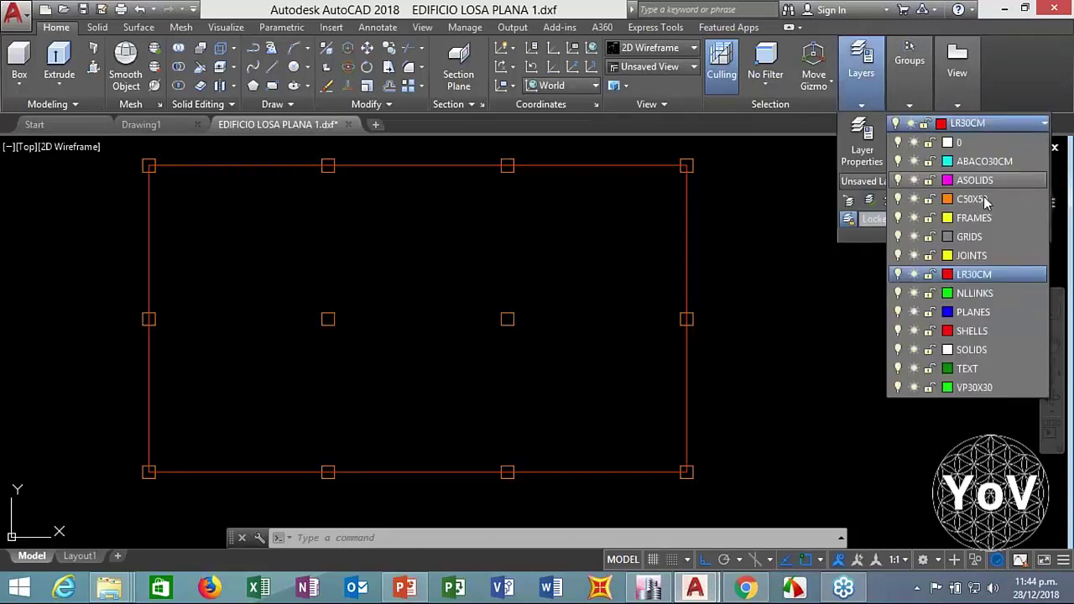
click(972, 388)
text(l)
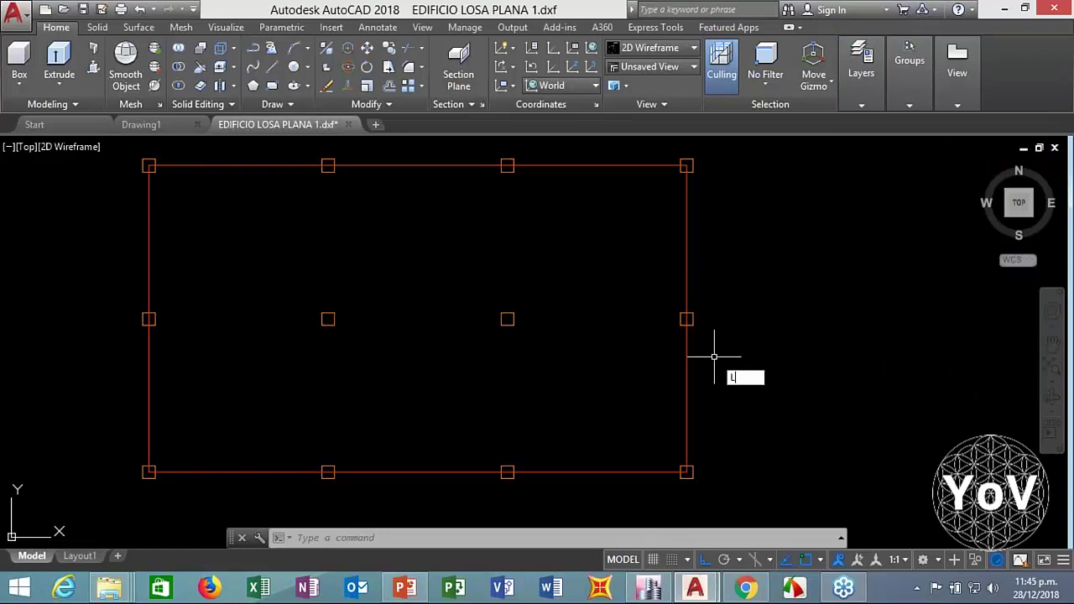
key(Return)
scroll(327, 468, up, 4)
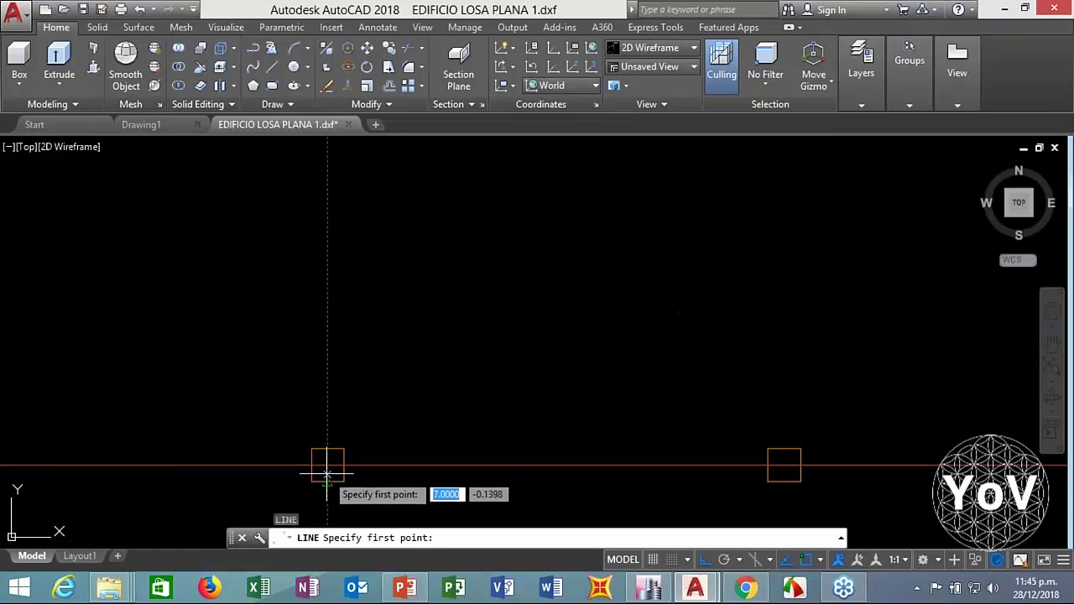
click(327, 462)
scroll(327, 462, down, 3)
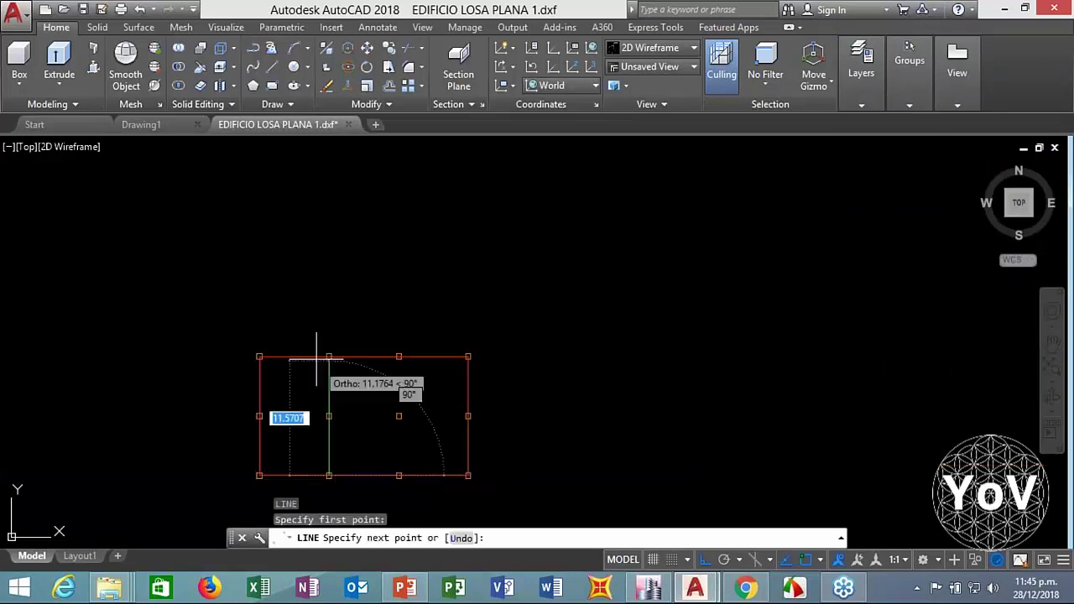
scroll(376, 364, up, 3)
click(385, 364)
key(Return)
scroll(427, 467, down, 3)
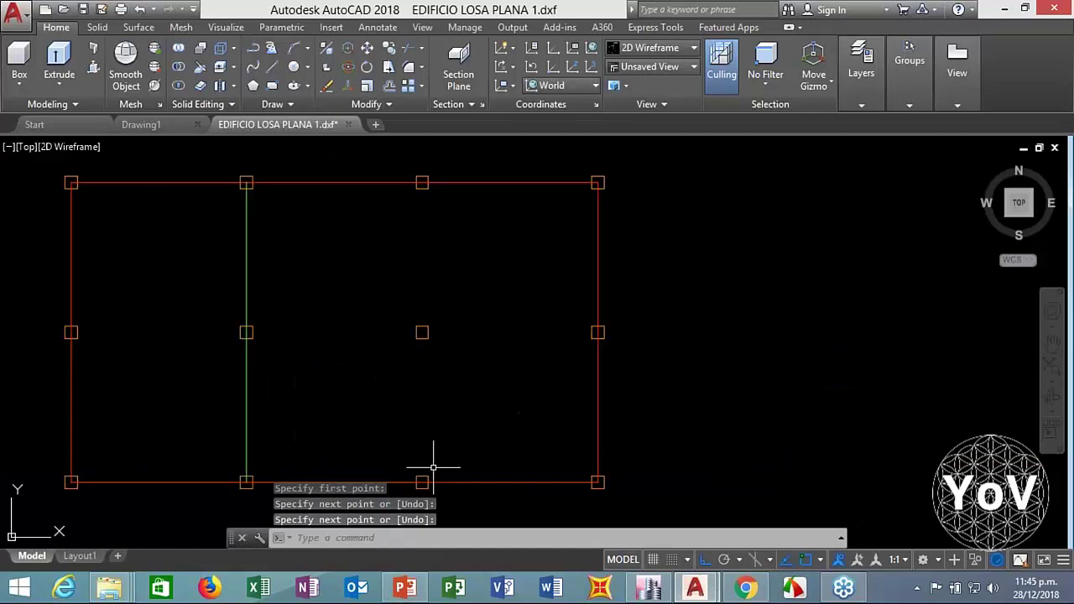
Draw a vertical line joining the bottom and top column centres on the third column axis from the left
scroll(427, 467, up, 3)
key(Return)
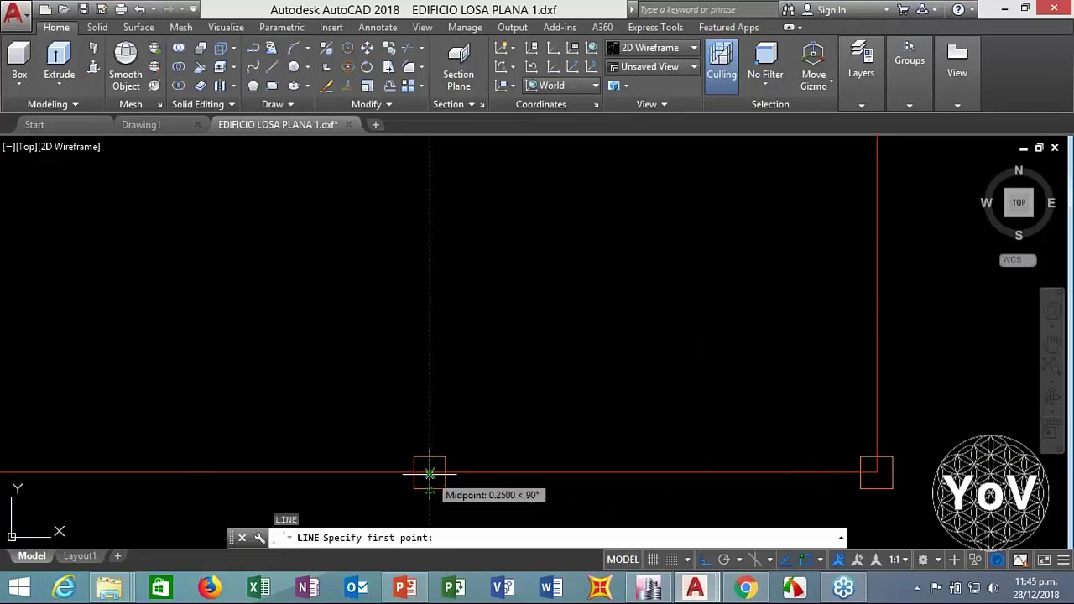
click(429, 472)
scroll(427, 470, down, 3)
scroll(420, 431, up, 2)
scroll(475, 286, up, 5)
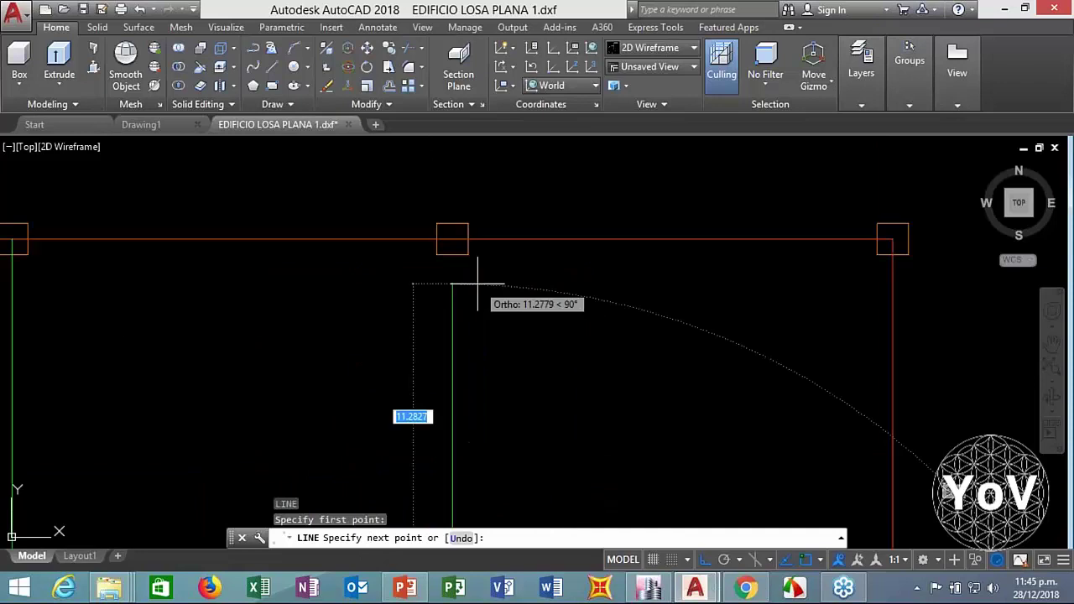
click(450, 243)
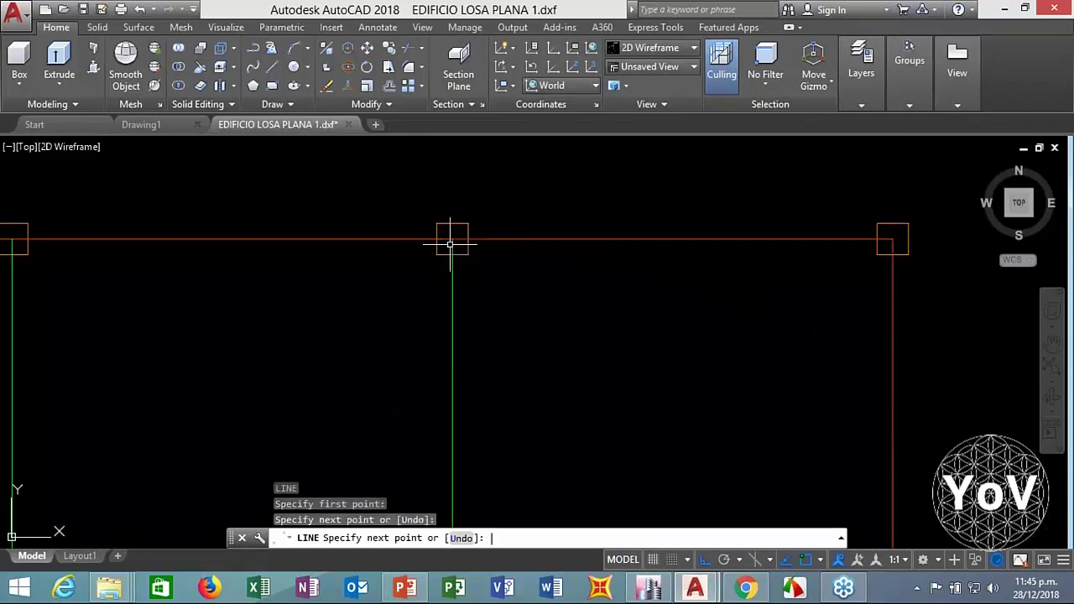
key(Return)
scroll(470, 319, down, 3)
Draw a horizontal line through the middle row, from the rightmost column centre to the leftmost column centre
text(l)
key(Return)
scroll(570, 359, up, 5)
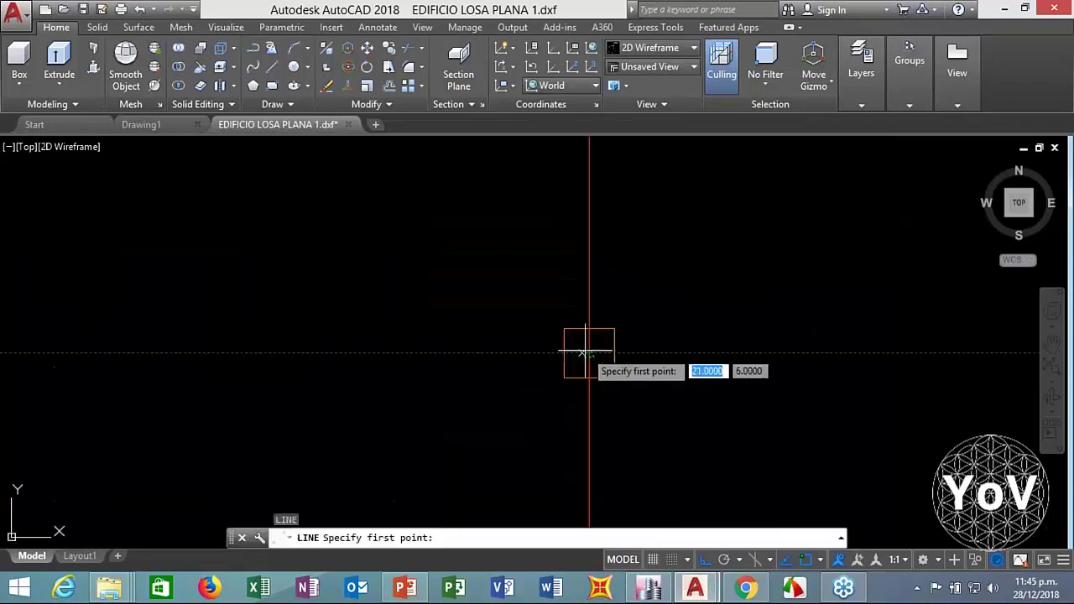
click(585, 352)
scroll(587, 357, down, 4)
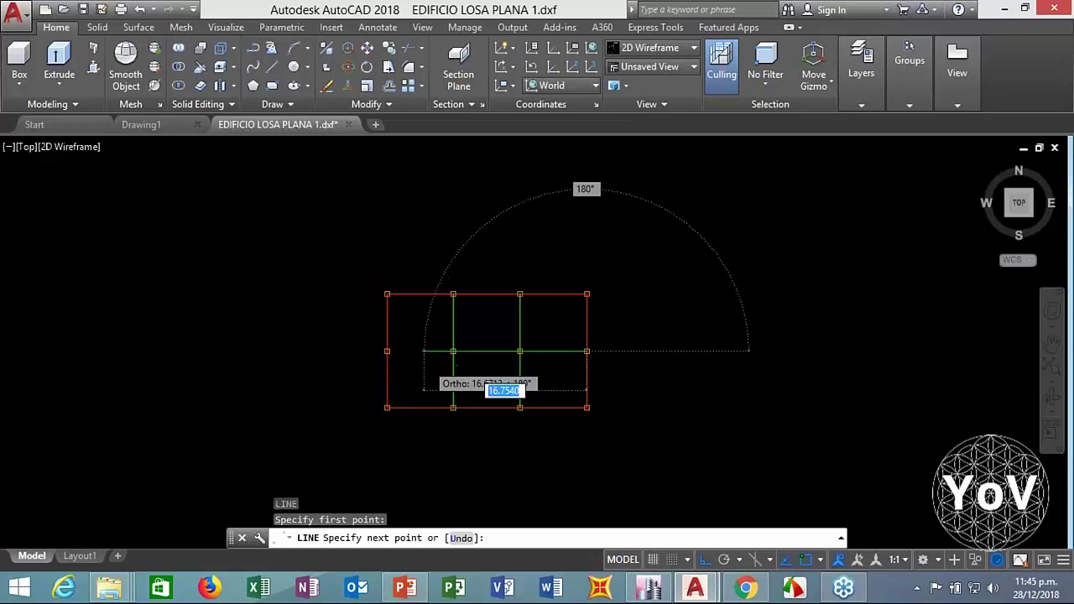
scroll(401, 358, up, 7)
click(307, 311)
key(Return)
scroll(380, 311, down, 4)
scroll(455, 311, down, 2)
middle_drag(455, 311, 385, 375)
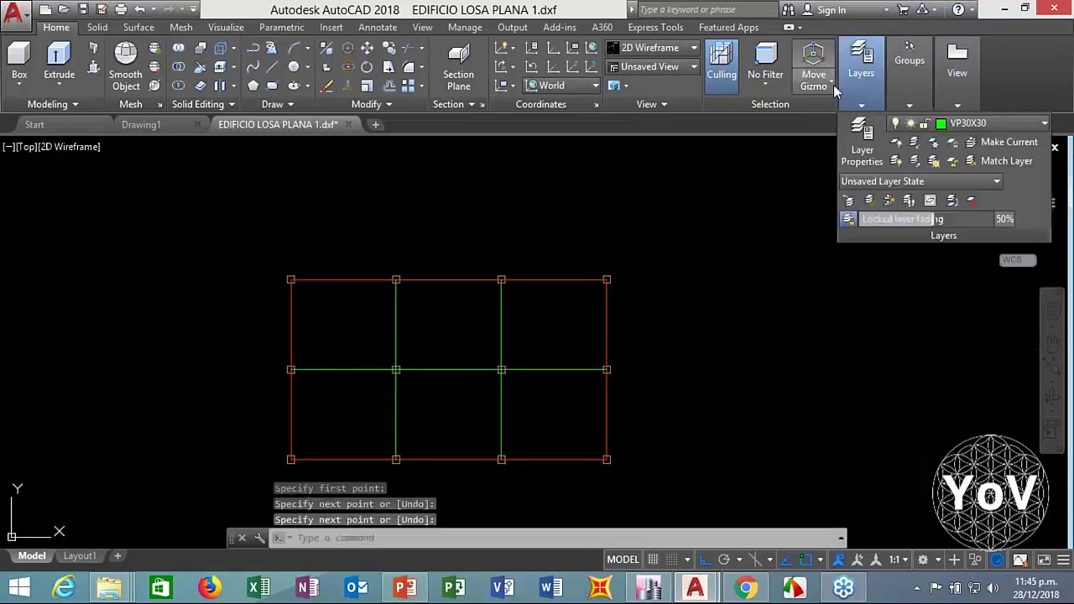
Make ABACO30CM the current layer
click(958, 124)
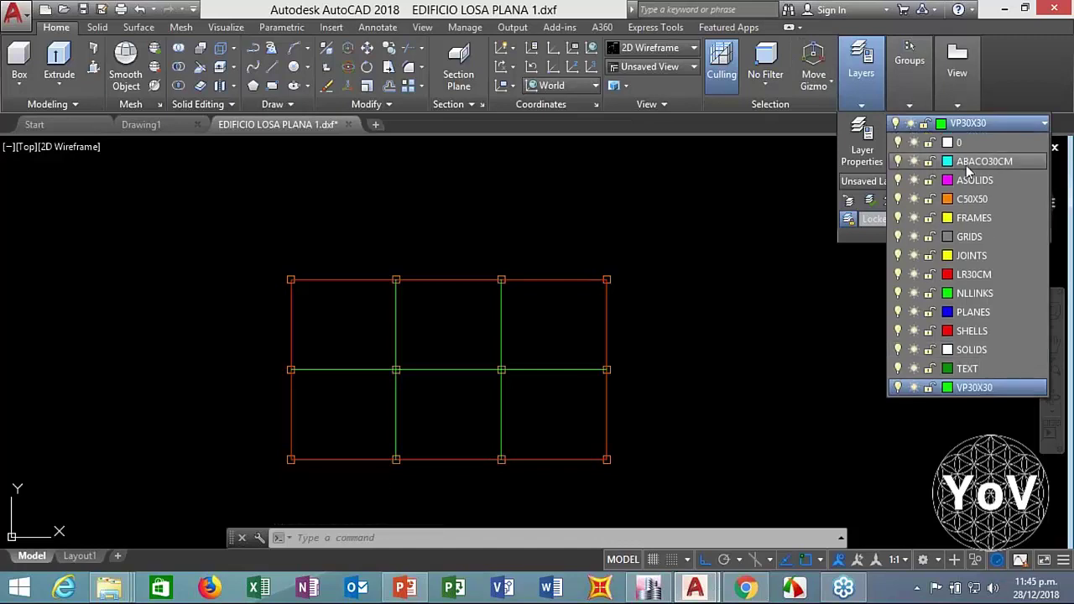
click(973, 162)
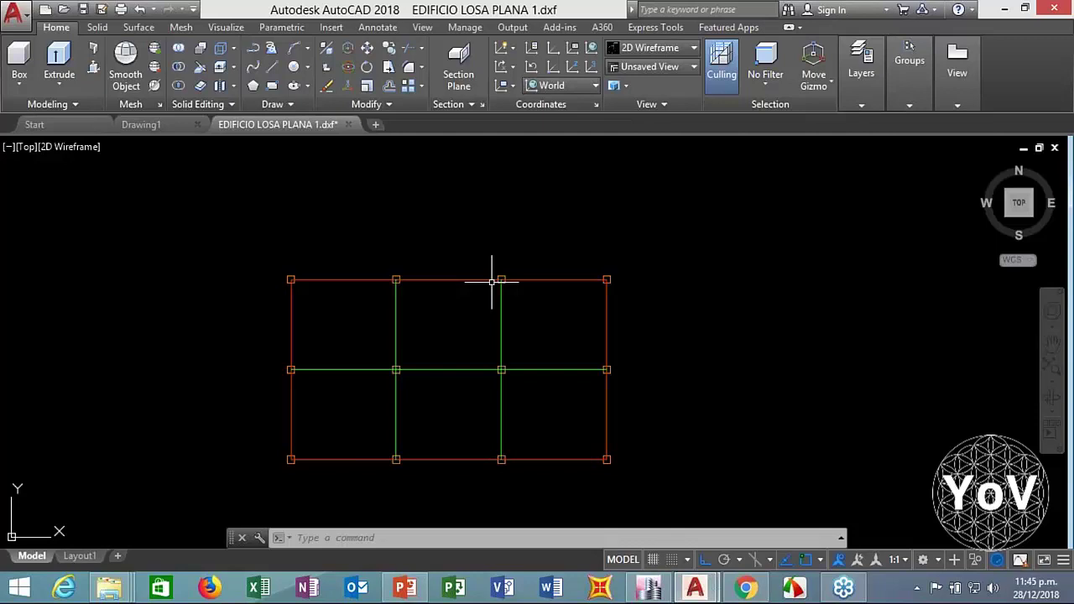
key(Escape)
key(Escape)
key(Escape)
Check the distance between the upper and middle columns on the second vertical axis with DIST
text(D)
text(di)
key(Return)
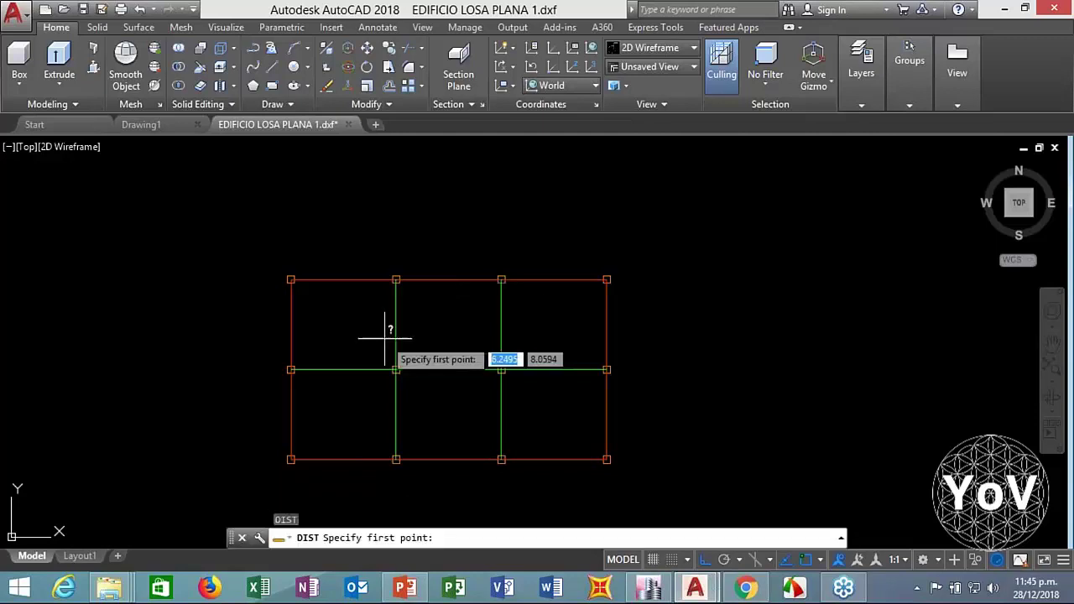
click(396, 279)
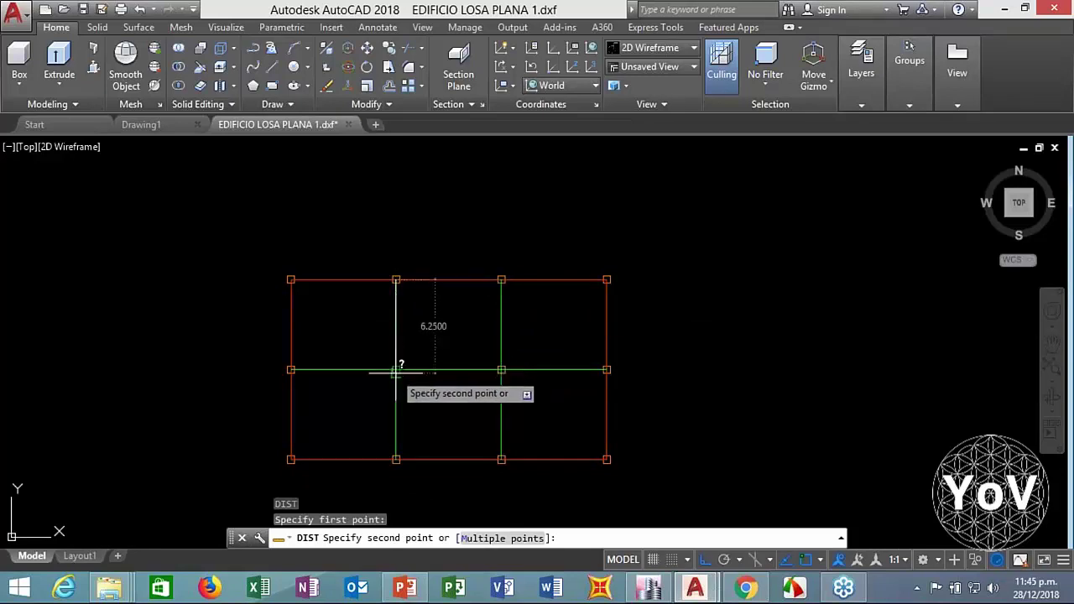
scroll(396, 369, up, 4)
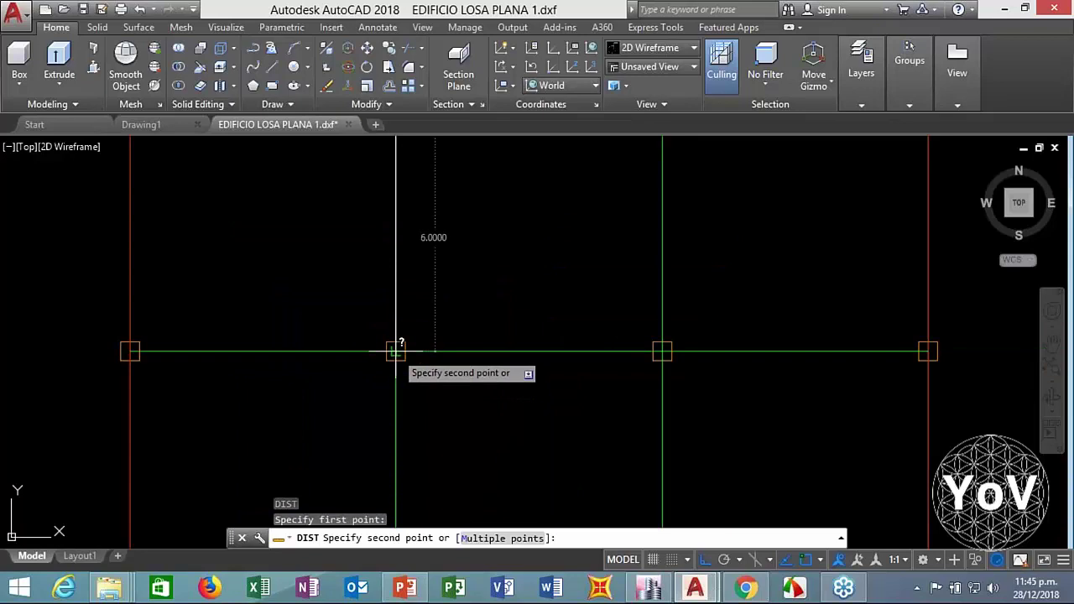
scroll(396, 351, down, 4)
key(Escape)
key(Escape)
key(Escape)
key(Escape)
Draw a closed polyline rectangle 2.4 wide by 1 high in the empty area beyond the plan's upper-right corner
click(861, 67)
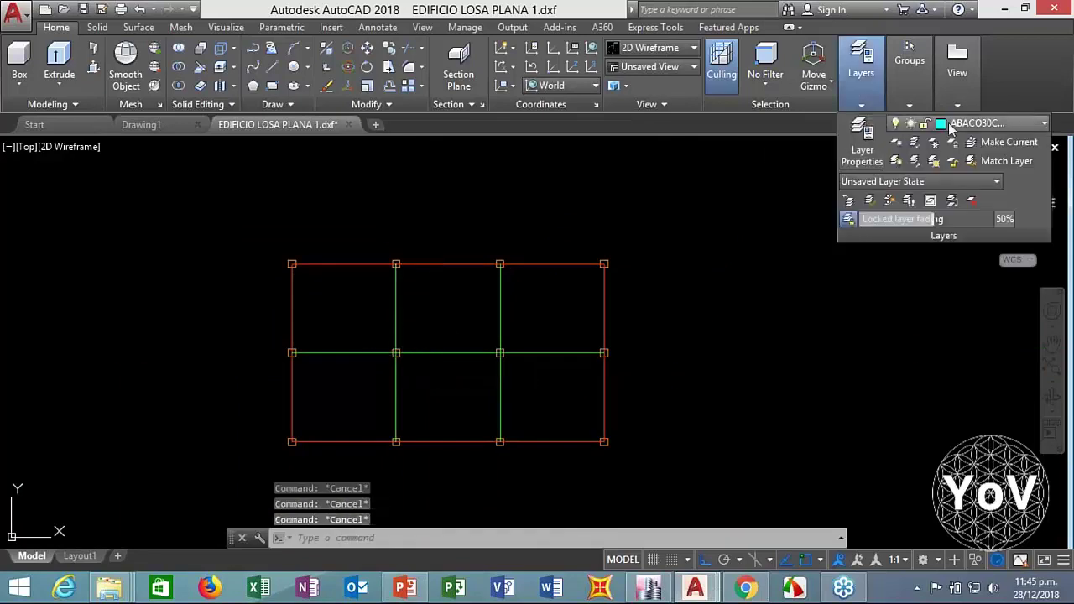
text(pl)
key(Return)
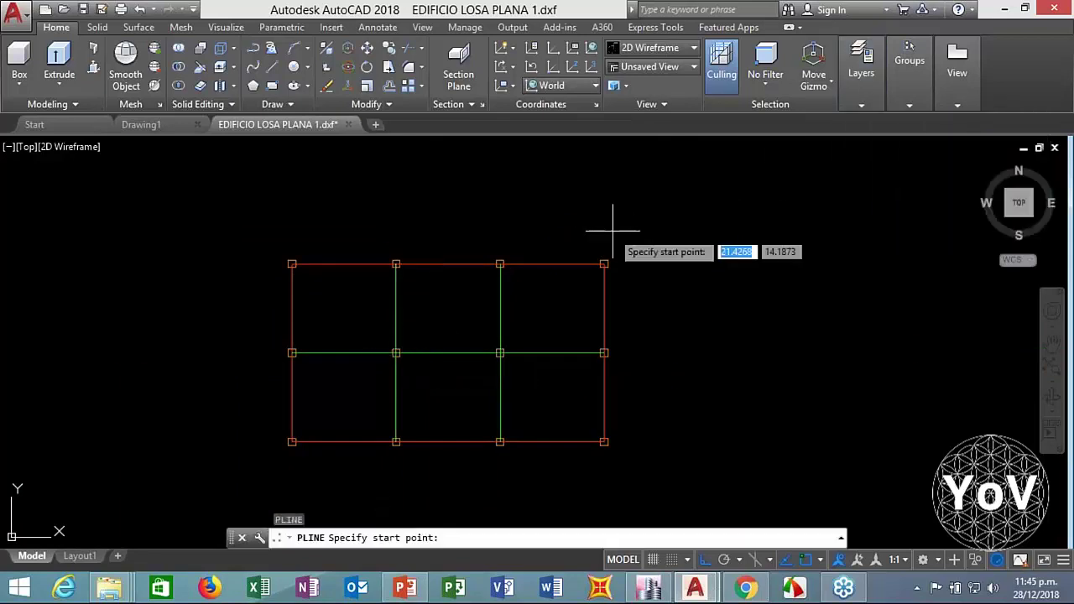
click(755, 204)
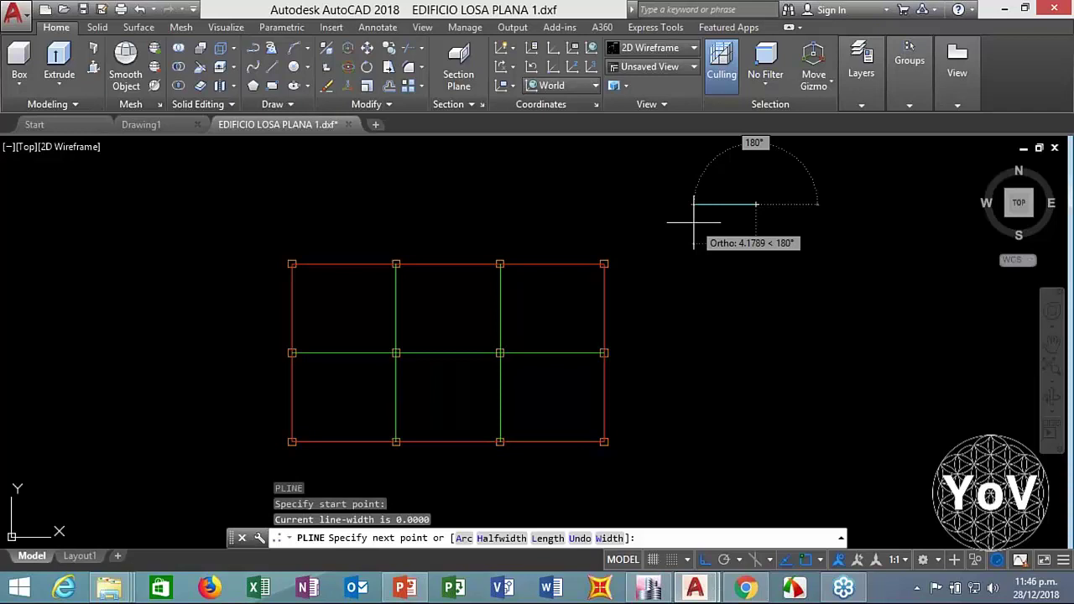
text(2.4)
key(Return)
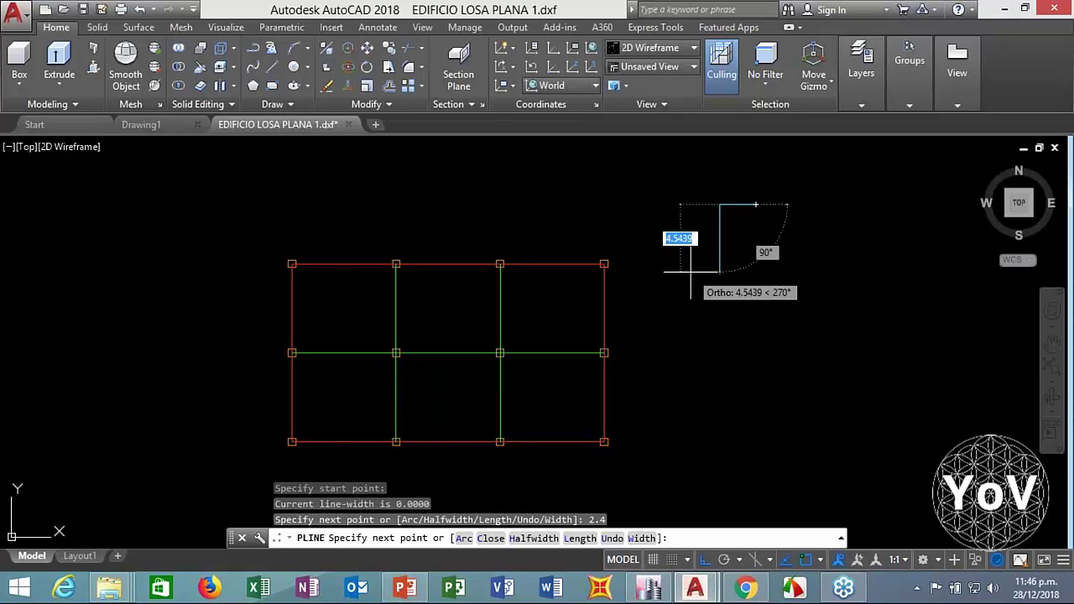
text(1)
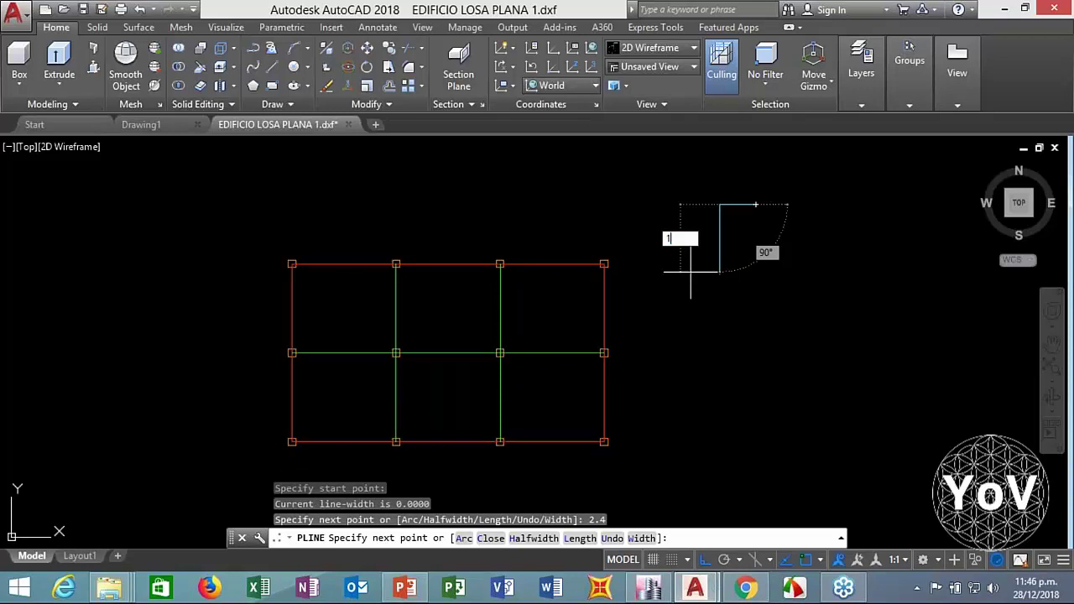
key(Return)
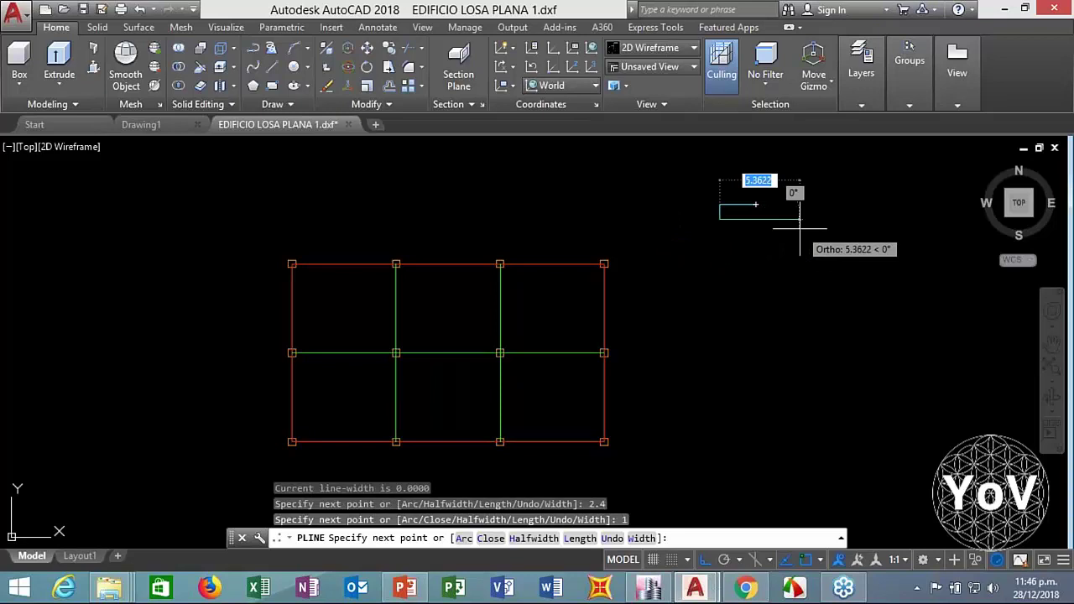
text(2.4)
key(Return)
text(C)
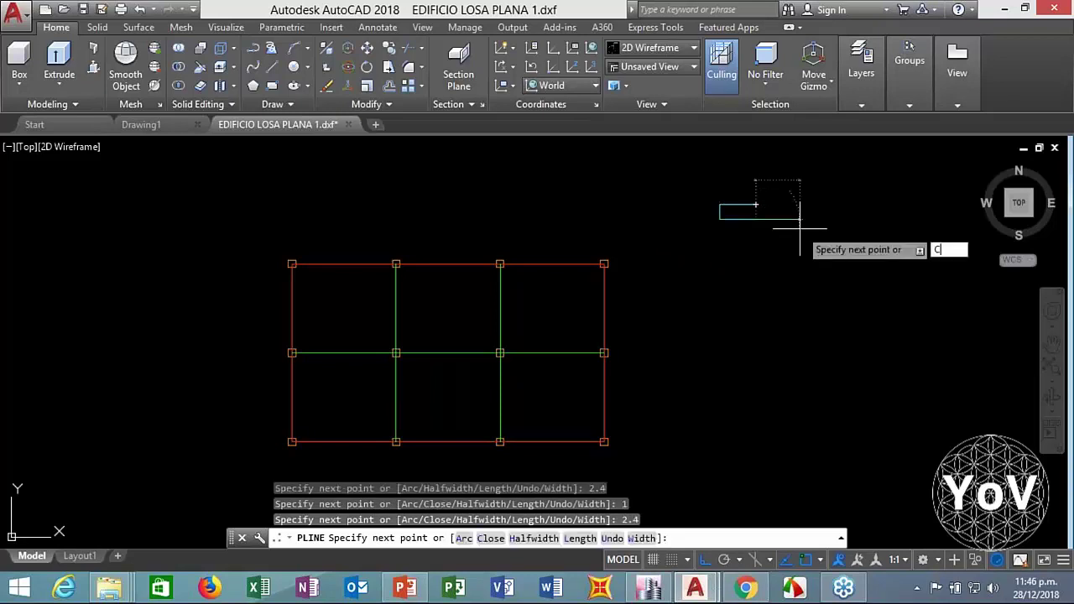
key(Return)
scroll(745, 210, up, 4)
click(724, 228)
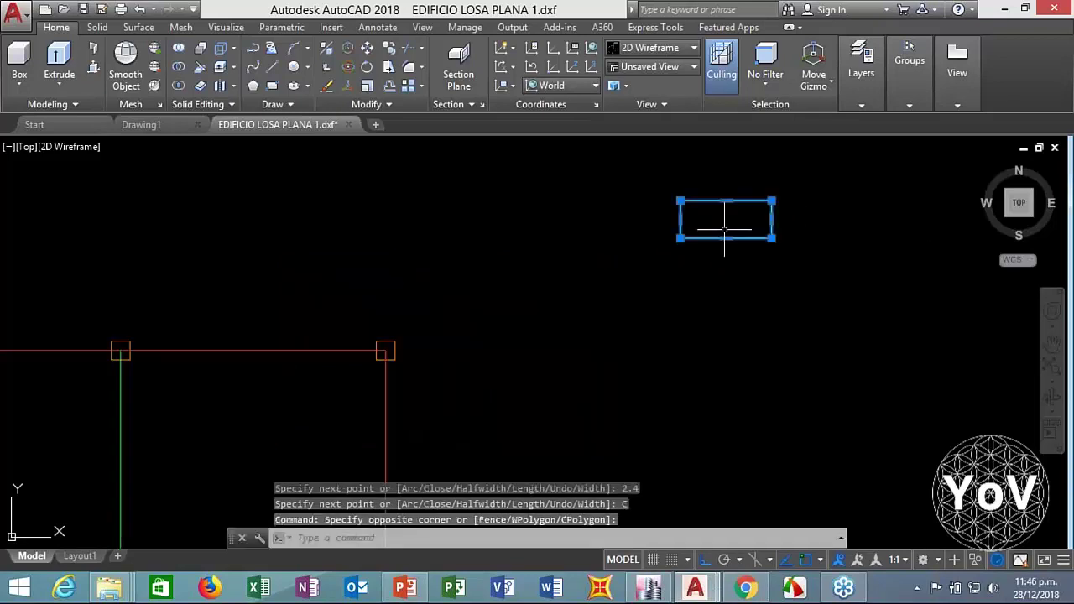
key(Escape)
scroll(724, 226, down, 2)
key(Escape)
key(Escape)
Copy the 2.4 by 1 rectangle horizontally into the free space on its left side
scroll(722, 268, up, 2)
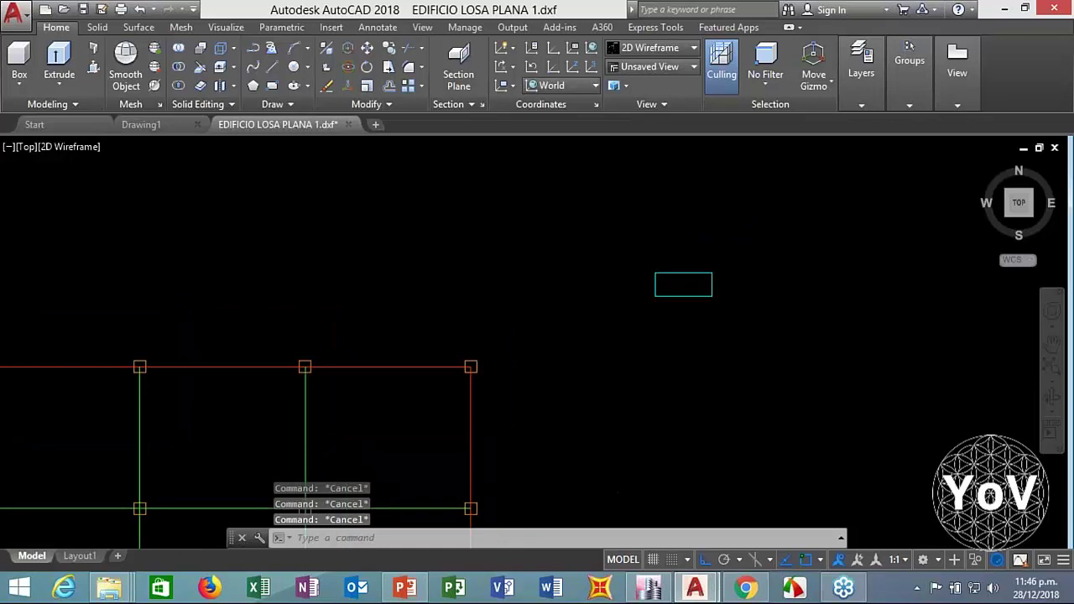
text(CO)
key(Return)
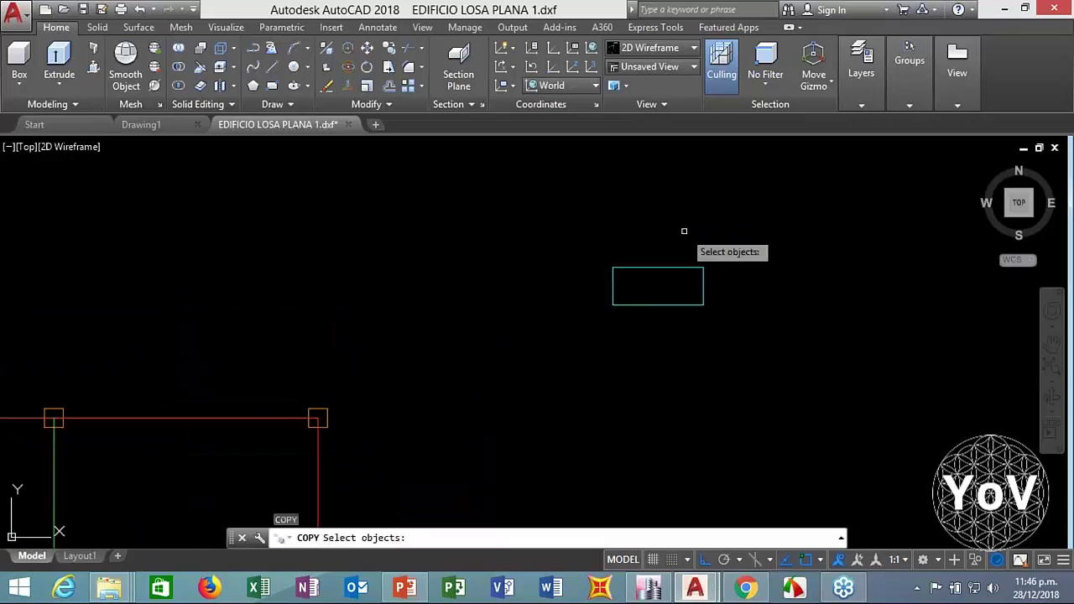
click(683, 233)
click(585, 345)
key(Return)
click(643, 342)
click(497, 361)
key(Escape)
key(Escape)
key(Escape)
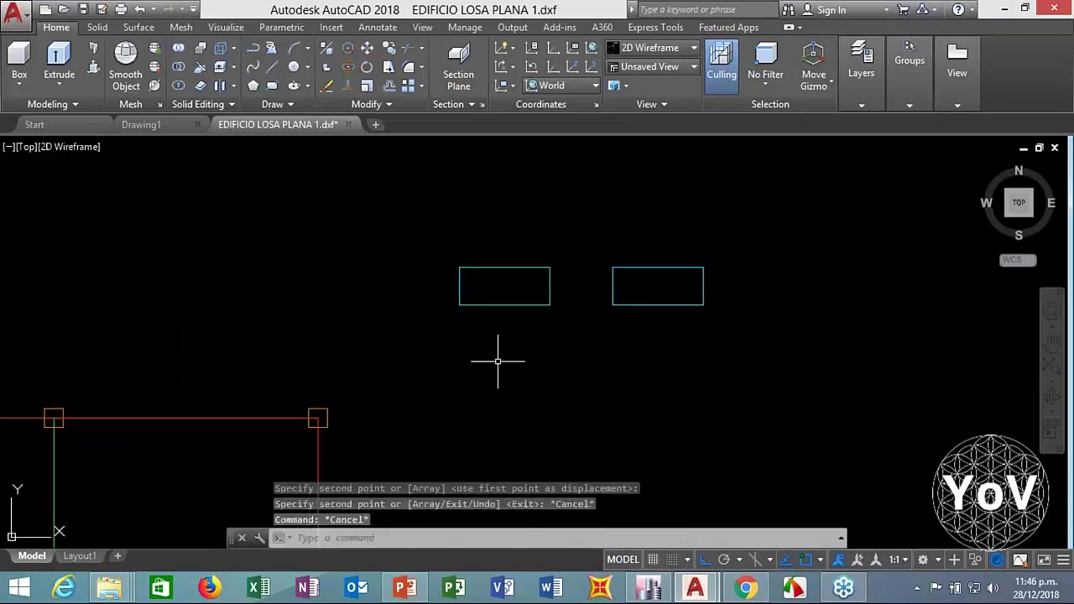
Stretch the copied rectangle's right side inward to the midpoint of its lower edge, halving its width
text(s)
key(Return)
click(565, 235)
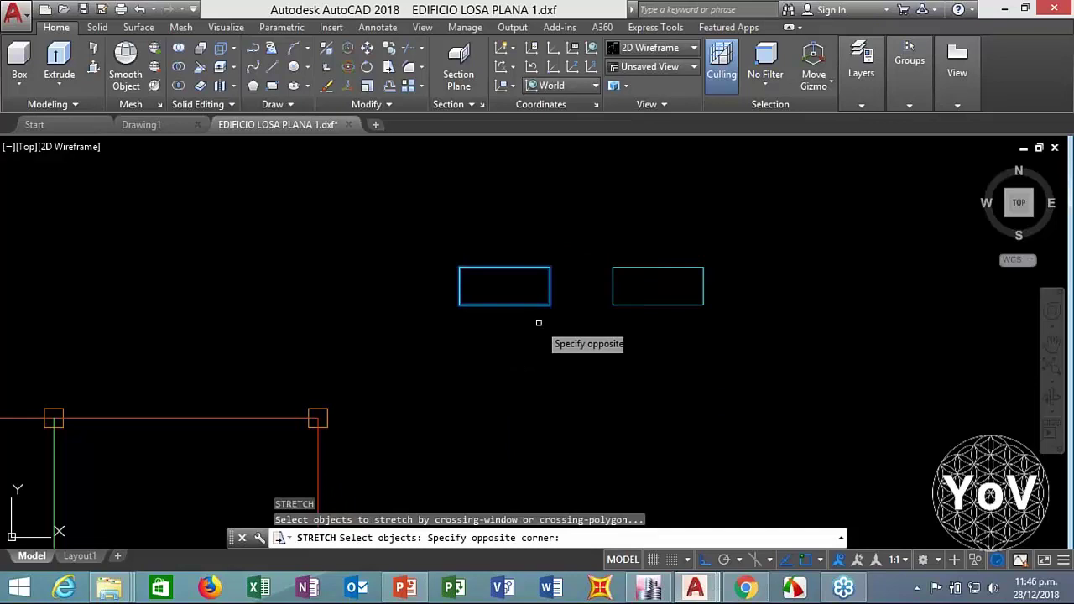
click(540, 319)
key(Return)
click(549, 304)
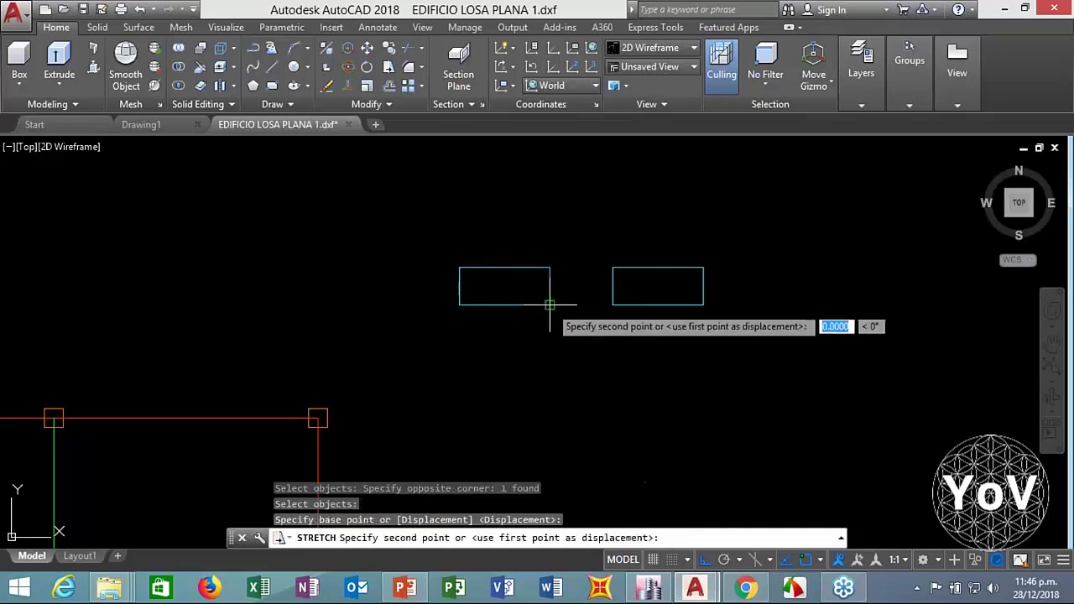
click(503, 305)
scroll(511, 339, down, 2)
key(Escape)
key(Escape)
scroll(516, 306, down, 2)
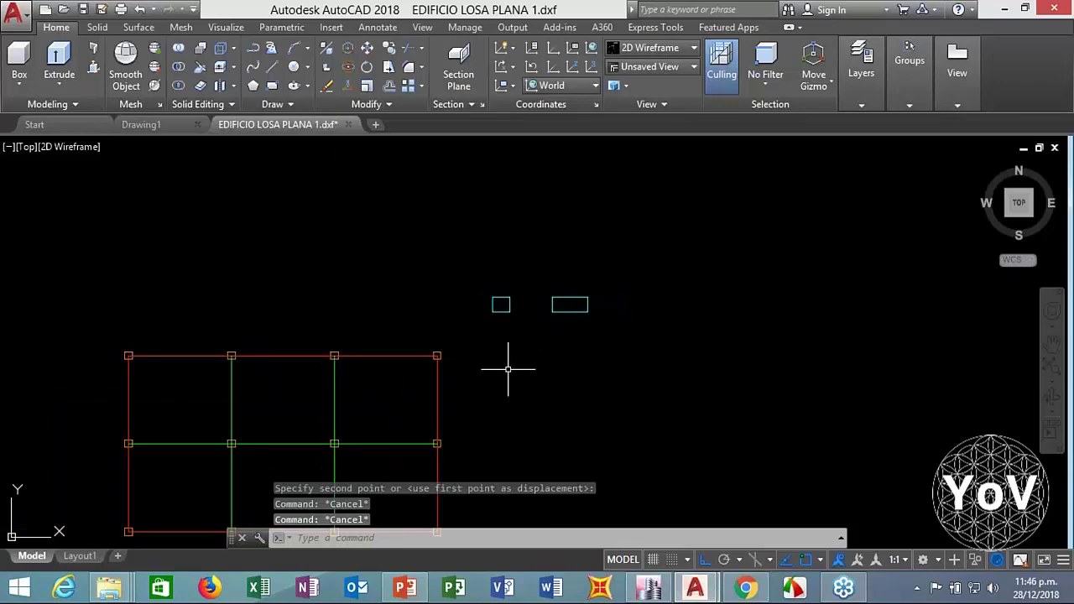
key(Escape)
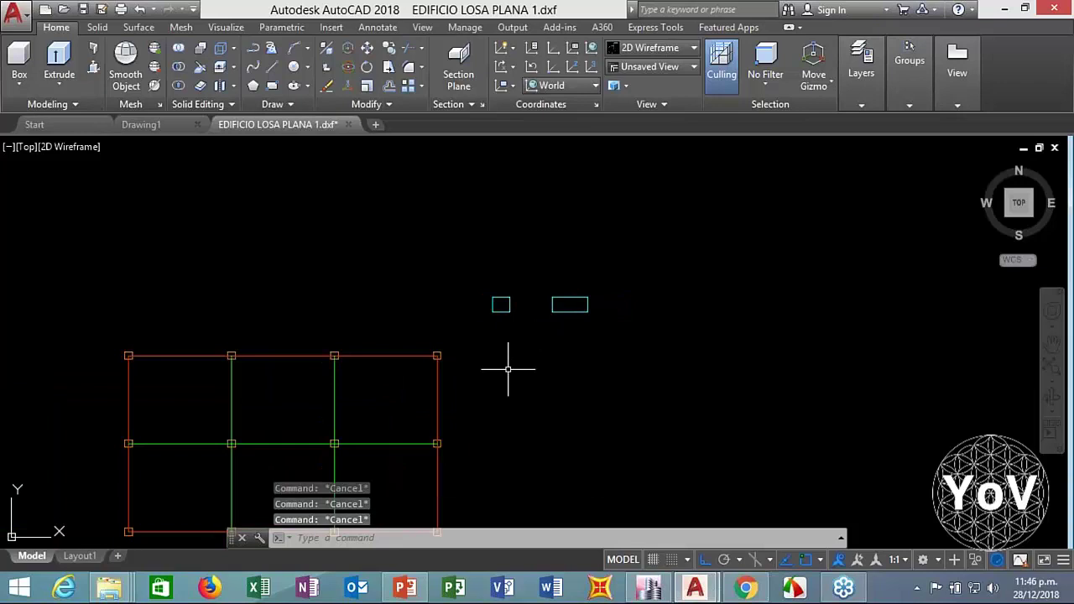
Copy the original 2.4 by 1 rectangle straight down into the free space below it
text(co)
key(Return)
click(604, 263)
click(547, 363)
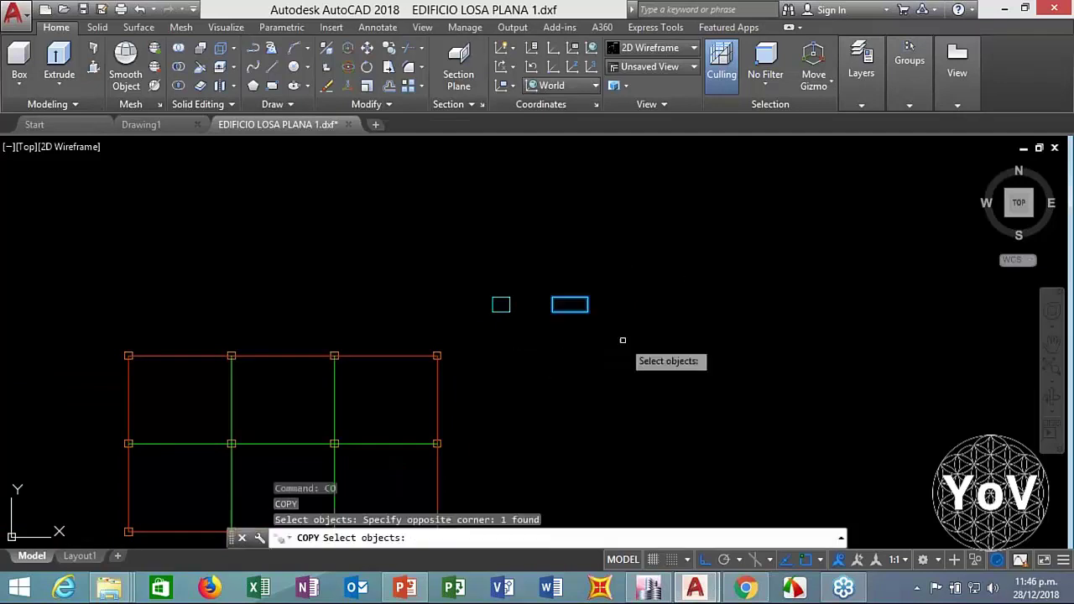
key(Return)
click(624, 295)
click(624, 347)
key(Escape)
key(Escape)
key(Escape)
Stretch the lower edge of the 2.4 by 1 rectangle copied below the original downward by 1.2
text(s)
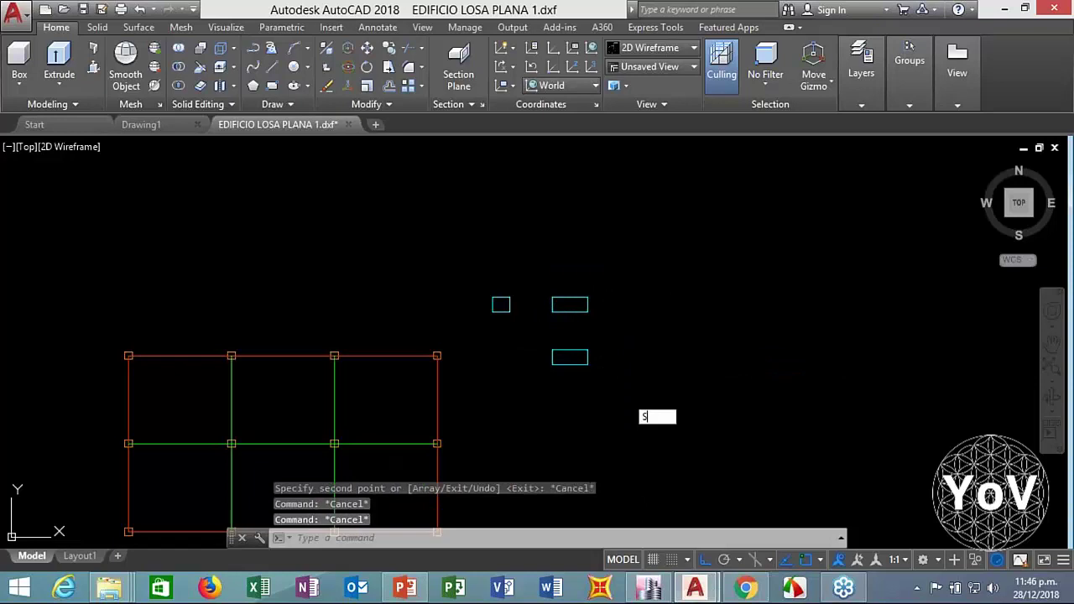
key(Return)
click(604, 359)
click(503, 403)
key(Return)
click(559, 397)
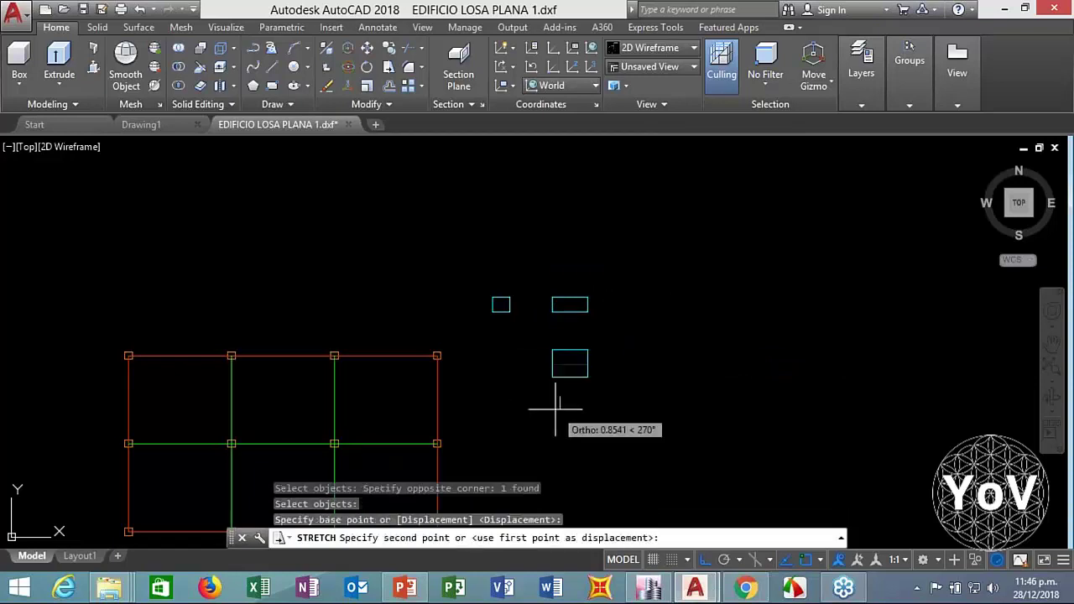
text(1.2)
key(Return)
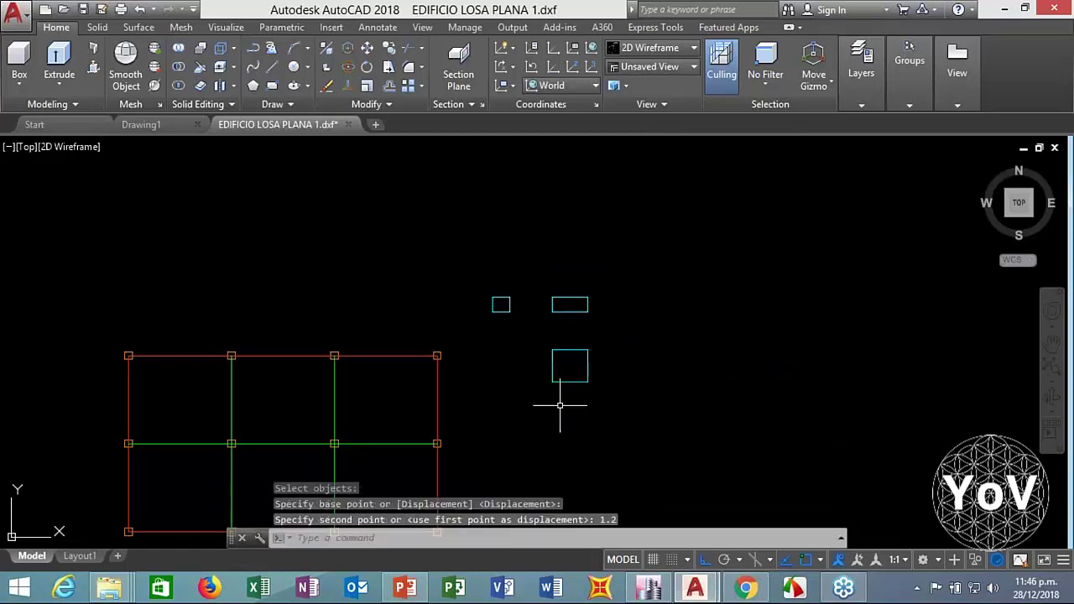
Measure the width of the stretched rectangle along its upper edge
key(Escape)
key(Escape)
text(DI)
key(Return)
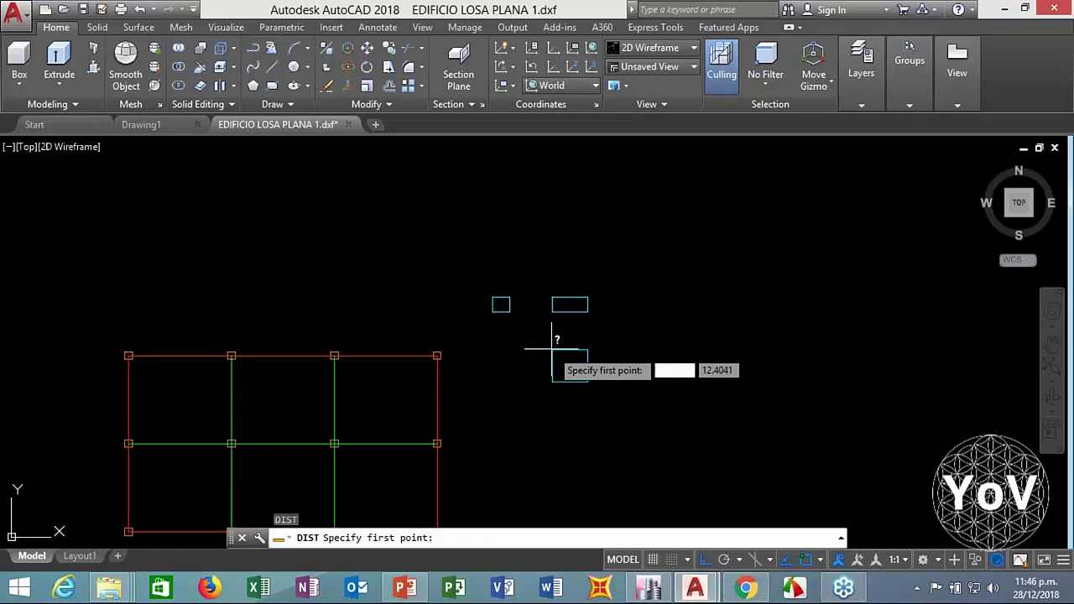
click(552, 350)
click(587, 350)
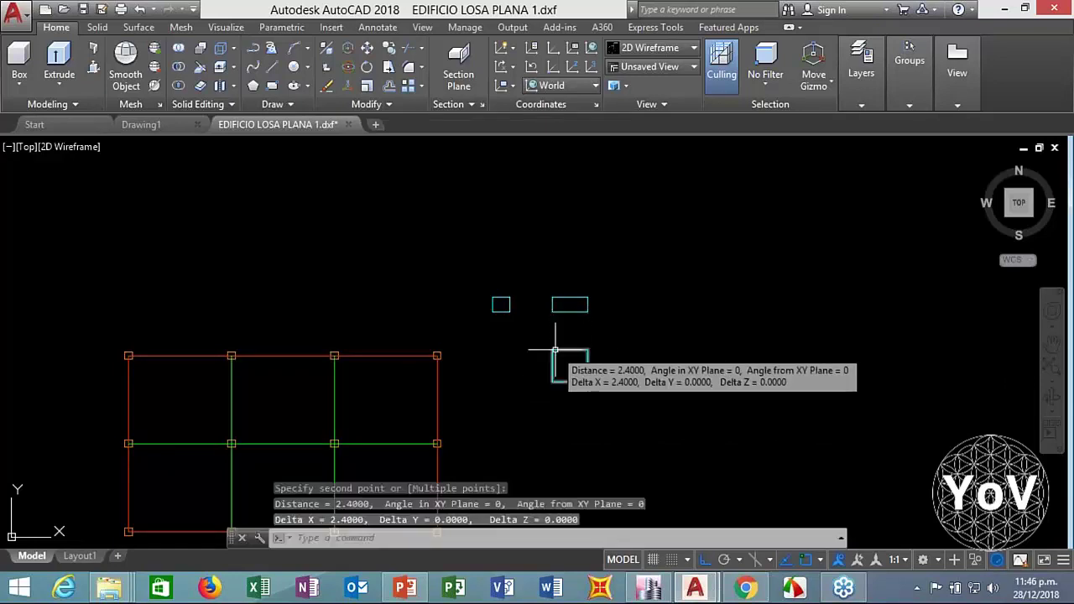
text(DI)
key(Return)
click(552, 382)
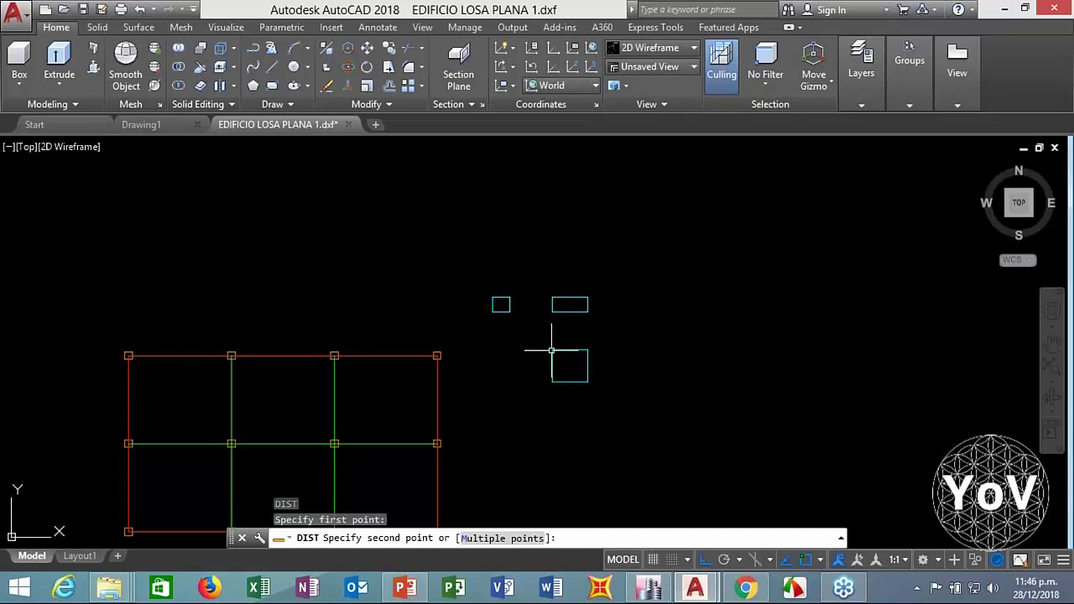
key(Escape)
scroll(553, 352, down, 2)
key(Escape)
Copy the enlarged rectangle from its centre onto the first interior column on the plan's middle axis
scroll(520, 391, up, 2)
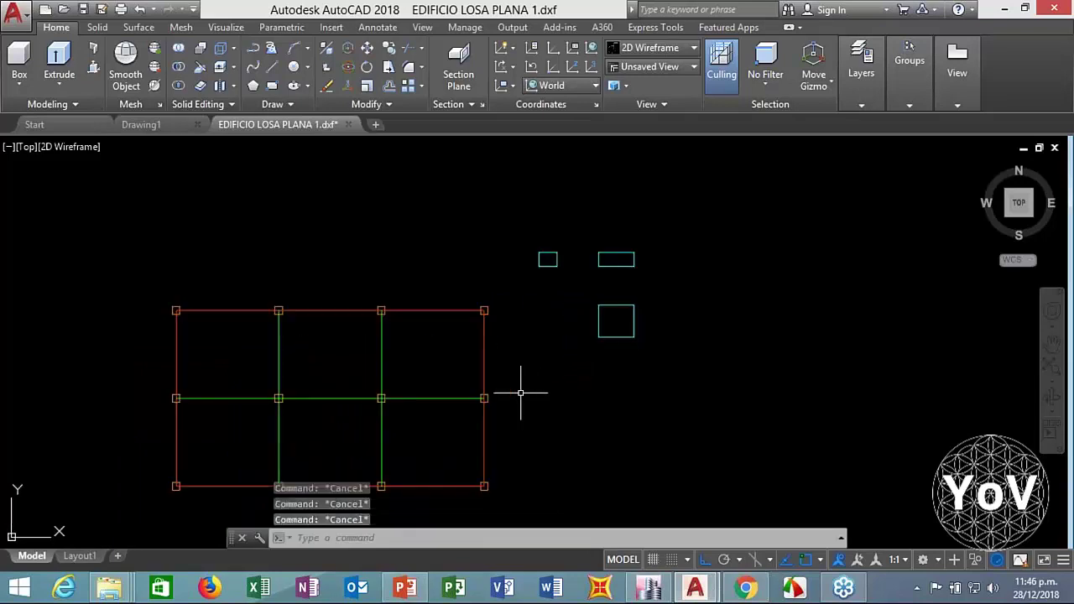
text(co)
key(Return)
click(652, 291)
click(568, 348)
key(Return)
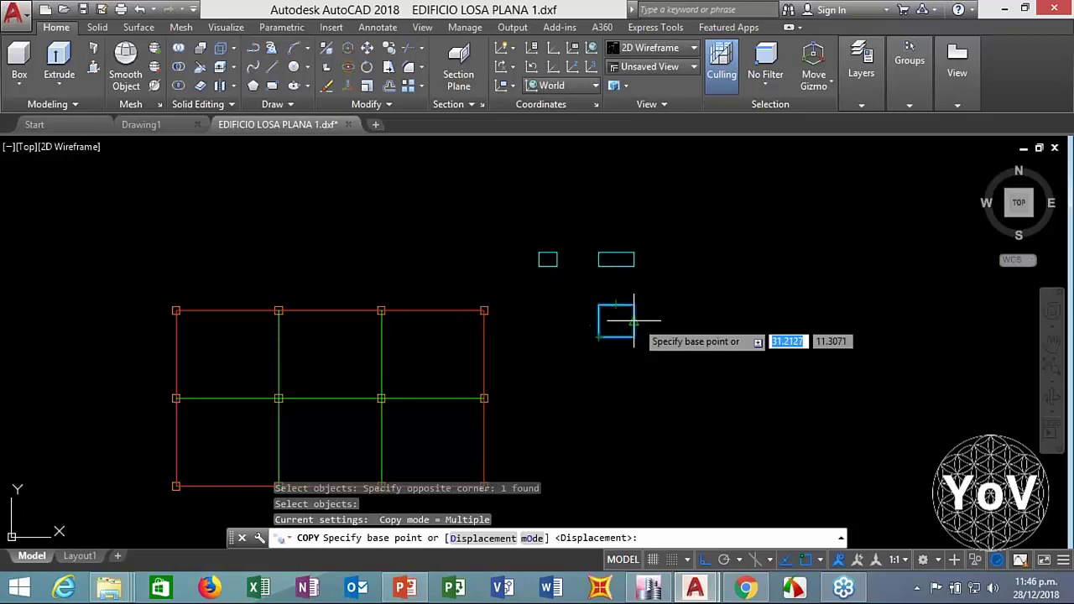
click(616, 320)
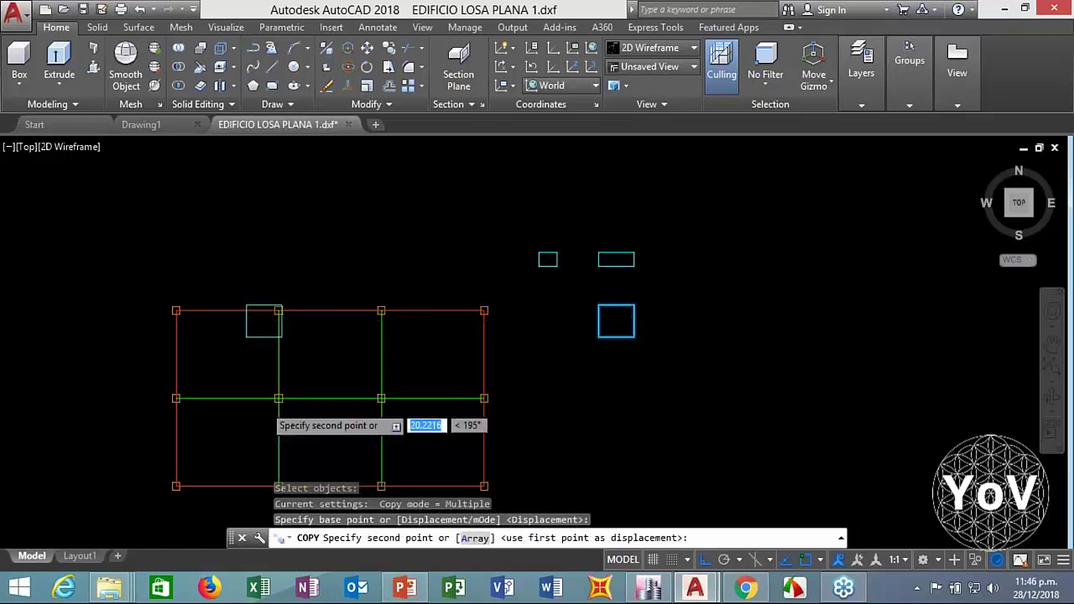
scroll(279, 399, up, 3)
click(279, 398)
scroll(279, 398, down, 3)
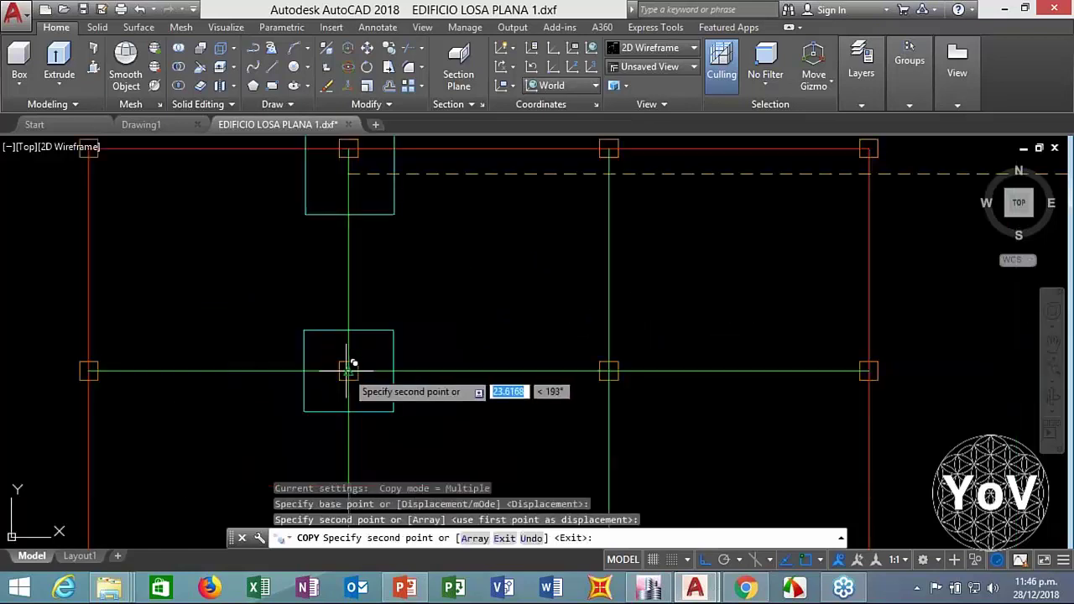
key(Escape)
key(Escape)
key(Escape)
Copy the 2.4 by 1 rectangle by its upper edge's midpoint onto the second column of the plan's upper row
scroll(347, 370, down, 1)
text(co)
key(Return)
scroll(707, 214, up, 2)
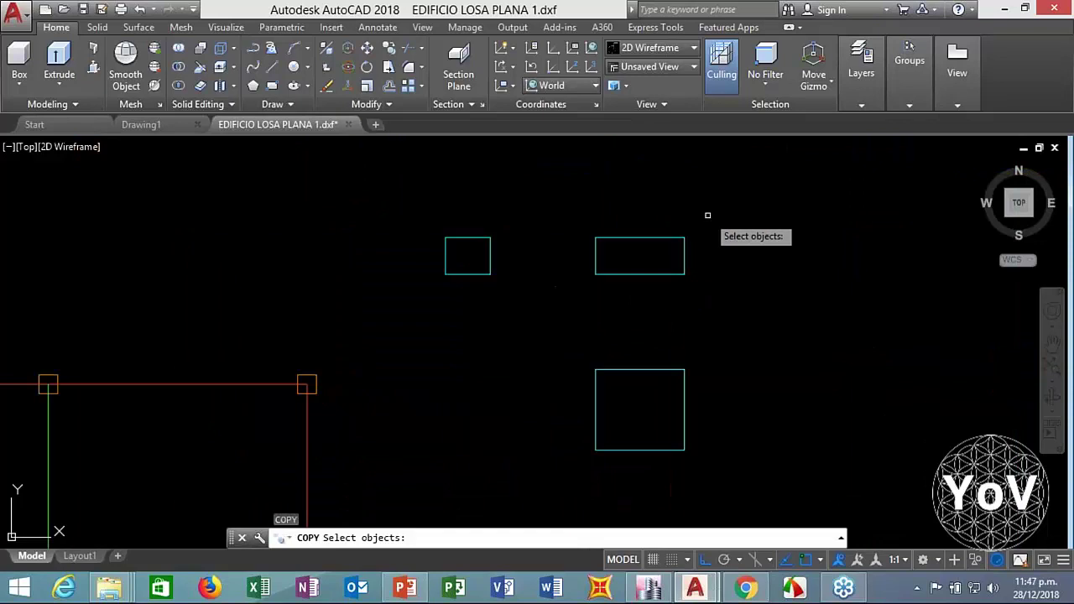
click(708, 213)
click(627, 249)
key(Return)
click(640, 237)
scroll(640, 237, down, 3)
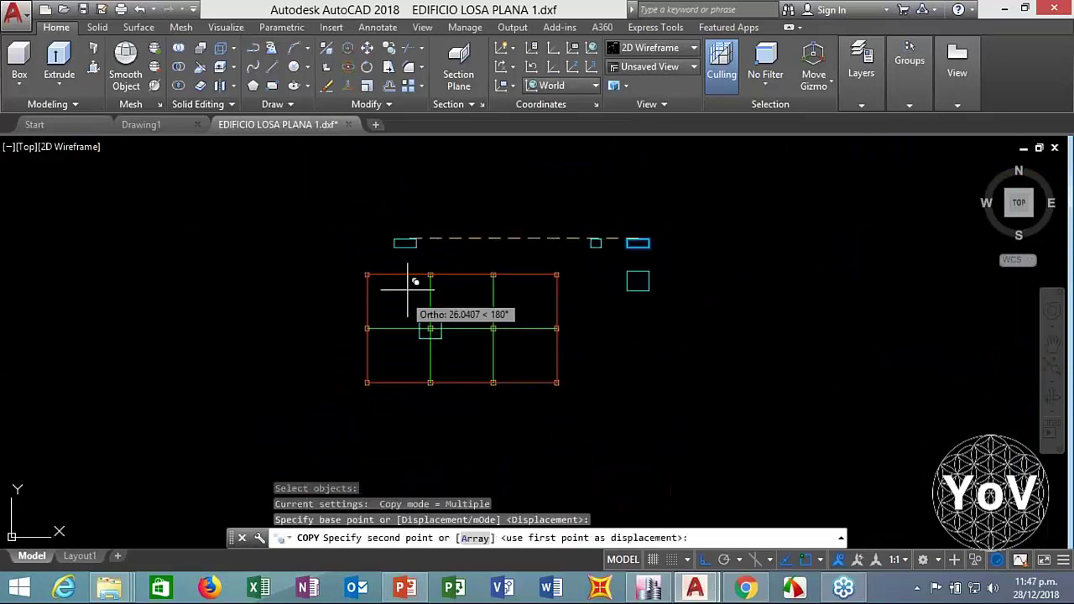
scroll(408, 288, up, 2)
scroll(447, 268, up, 3)
click(497, 236)
key(Escape)
key(Escape)
key(Escape)
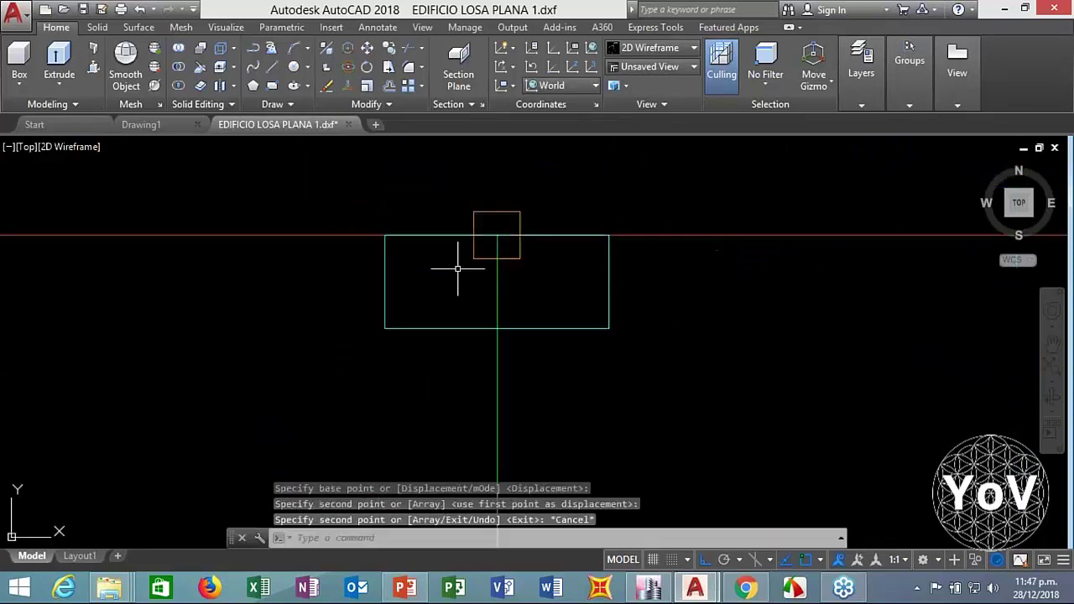
Copy the upper-row drop panel by its lower edge's midpoint down to the second column of the plan's lower row
text(co)
key(Return)
click(578, 302)
click(511, 330)
key(Return)
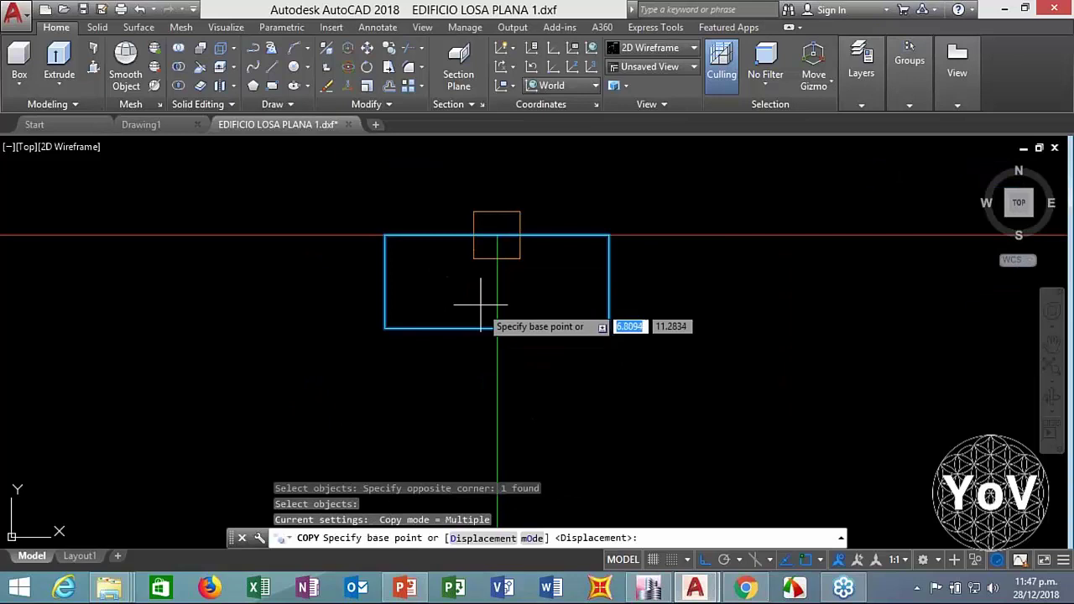
click(500, 324)
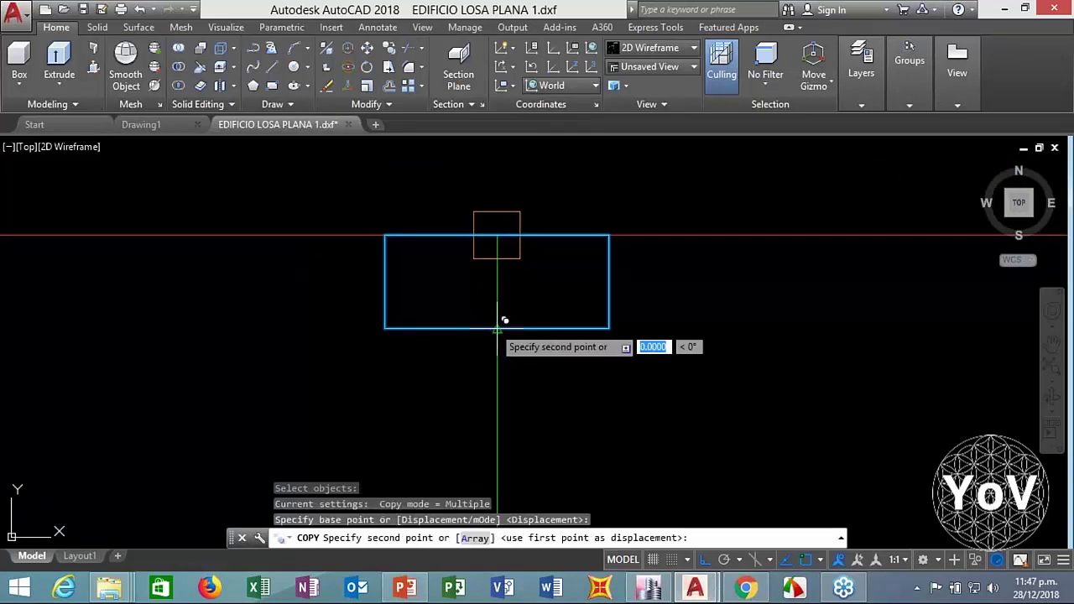
scroll(503, 407, down, 3)
scroll(506, 470, up, 2)
scroll(503, 453, up, 2)
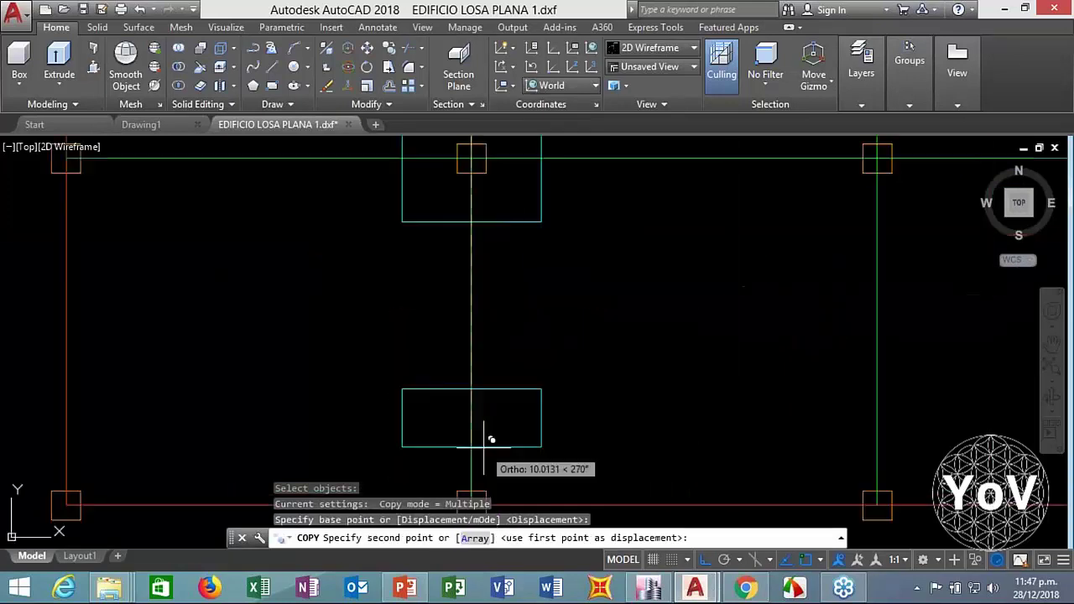
click(493, 409)
key(Escape)
scroll(440, 402, down, 3)
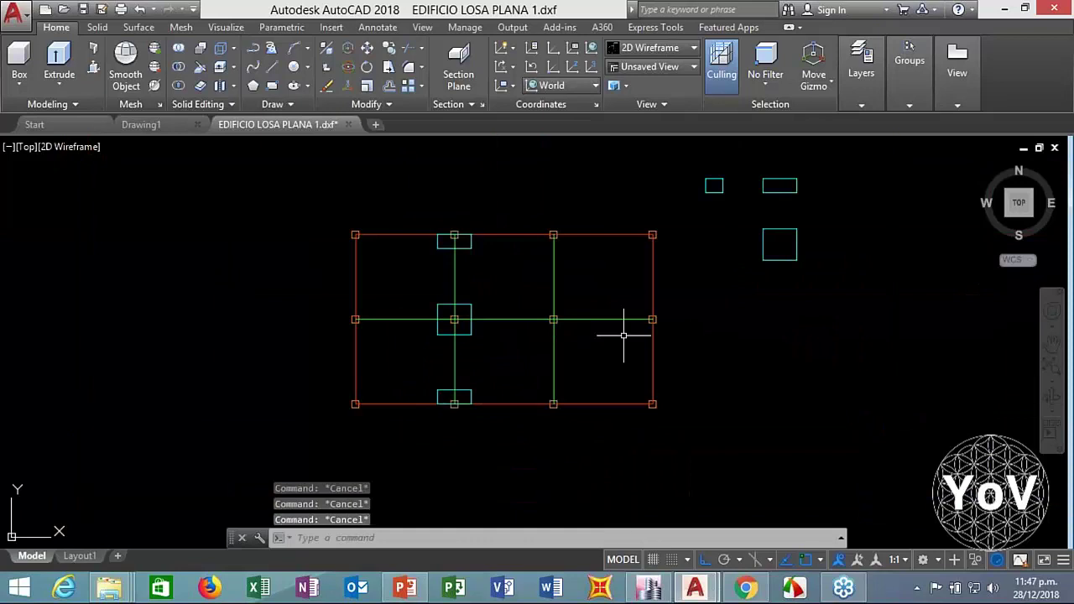
Copy the half-width rectangle by its upper-left corner onto the plan's upper-left corner column
text(co)
key(Return)
scroll(666, 196, up, 2)
click(708, 187)
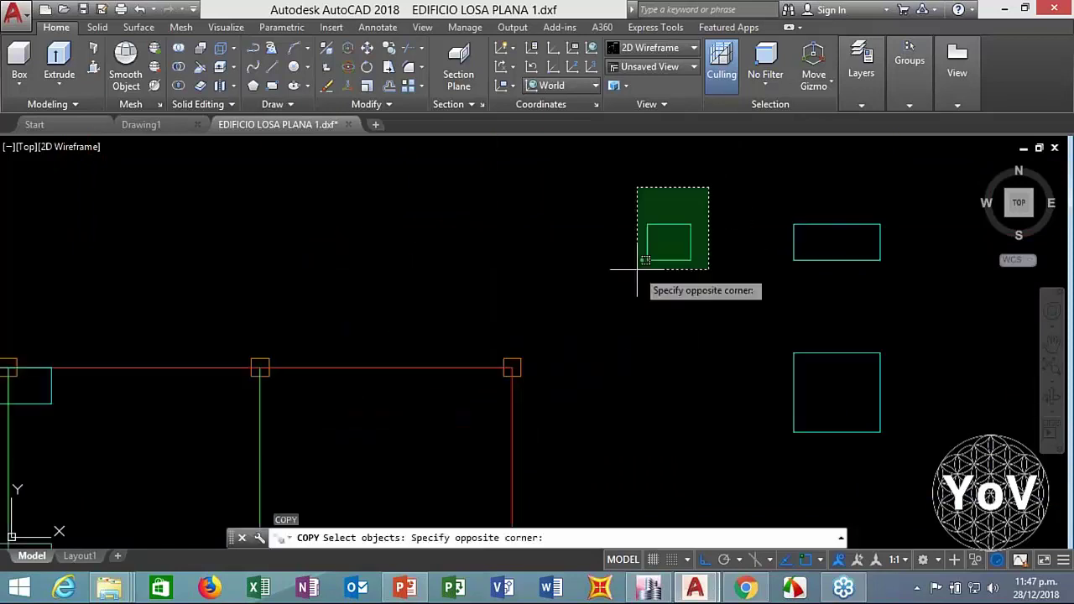
click(636, 271)
key(Return)
click(646, 225)
scroll(650, 226, down, 3)
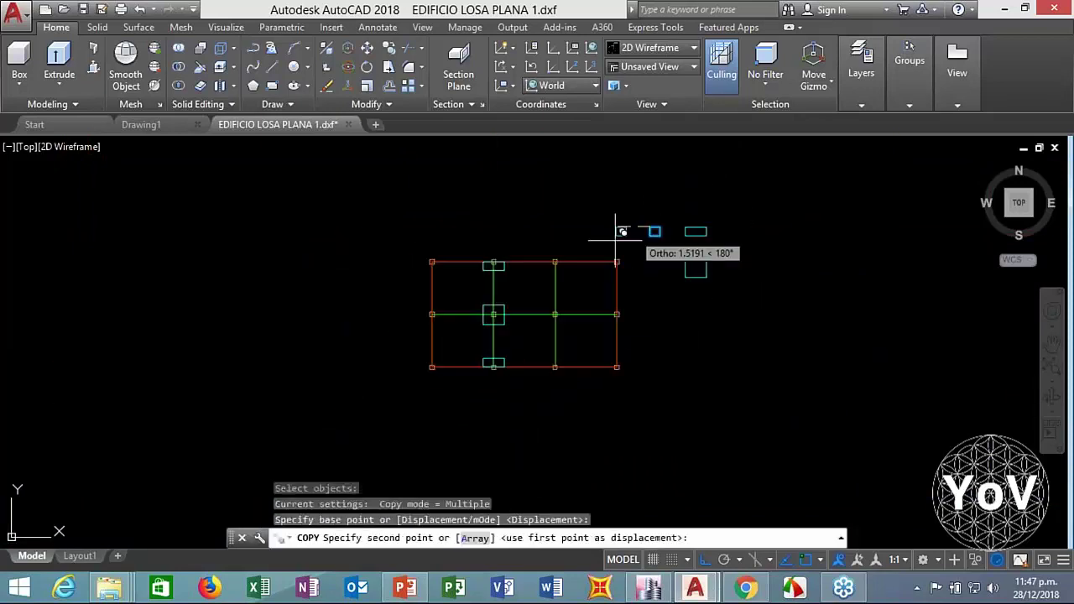
scroll(621, 231, up, 3)
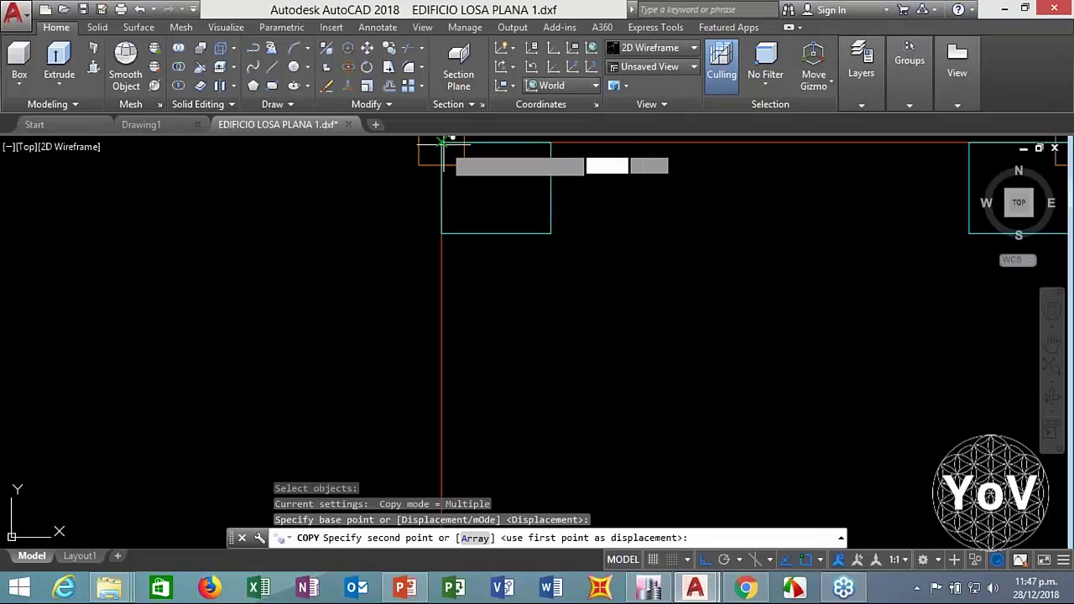
click(443, 142)
scroll(480, 333, down, 4)
key(Escape)
key(Escape)
key(Escape)
key(Escape)
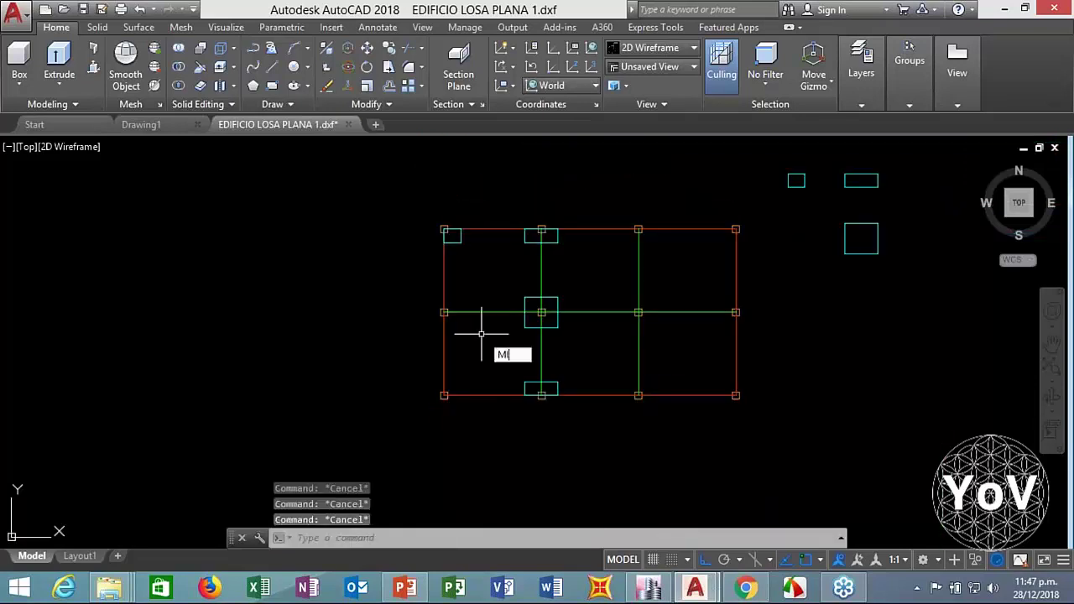
Mirror the upper-left corner drop panel about the horizontal middle beam onto the lower-left corner column, keeping the original
text(MI)
key(Return)
click(447, 233)
key(Return)
click(453, 312)
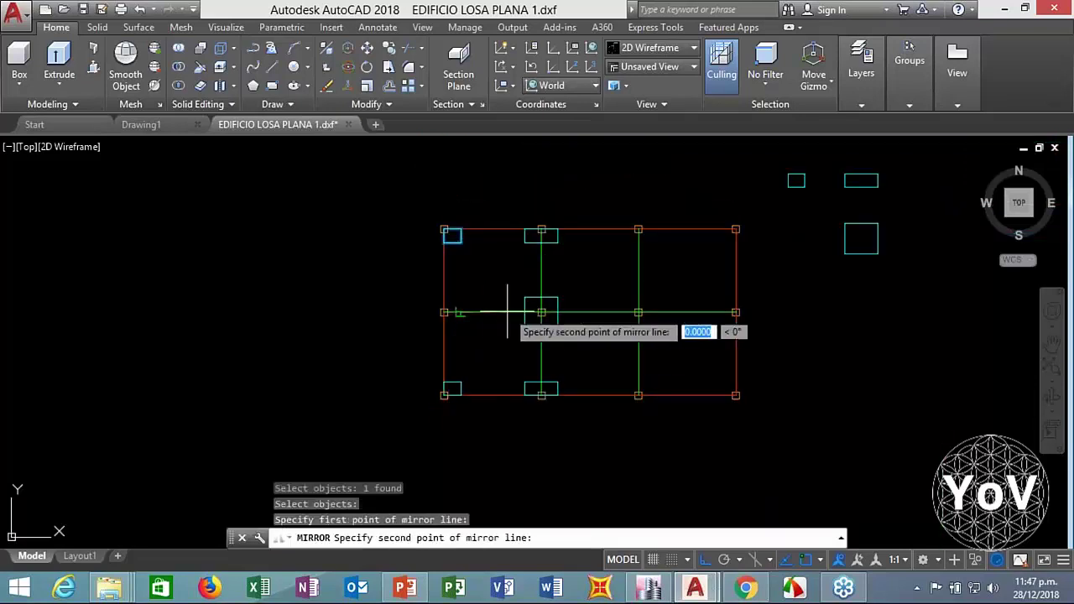
click(603, 310)
key(Return)
key(Return)
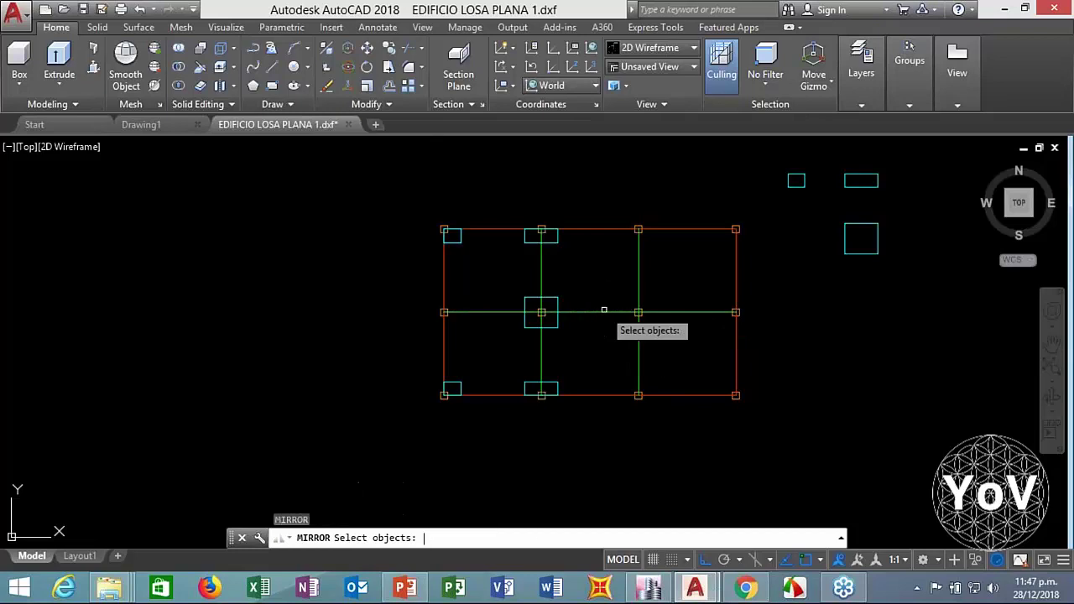
scroll(503, 313, up, 2)
key(Escape)
key(Escape)
key(Escape)
Copy the upper-row drop panel at the second column horizontally into the free space beyond the plan's left edge
text(CO)
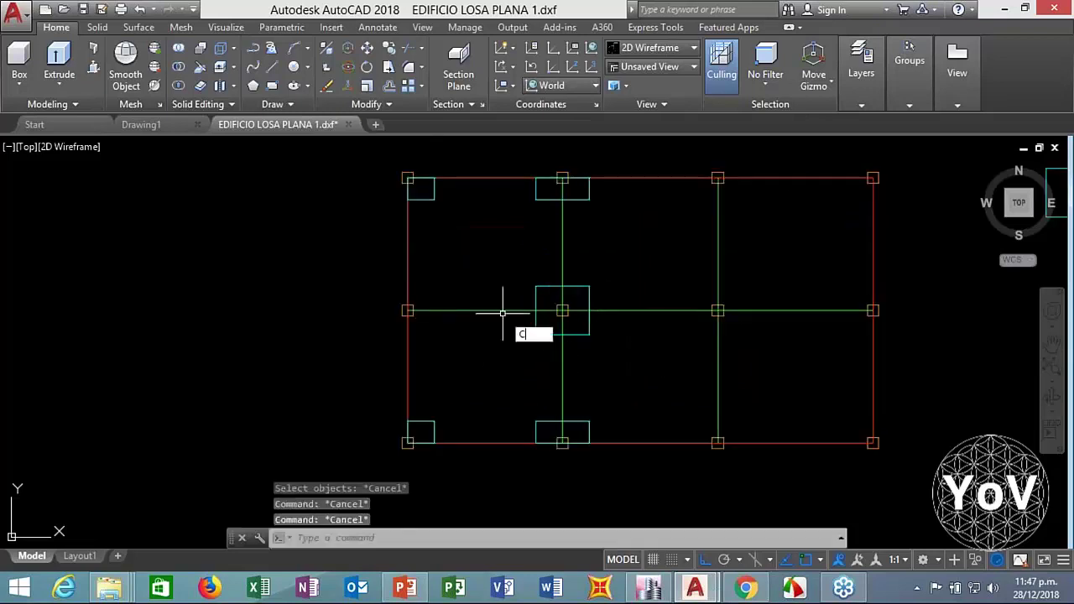
key(Return)
click(542, 190)
click(512, 216)
key(Return)
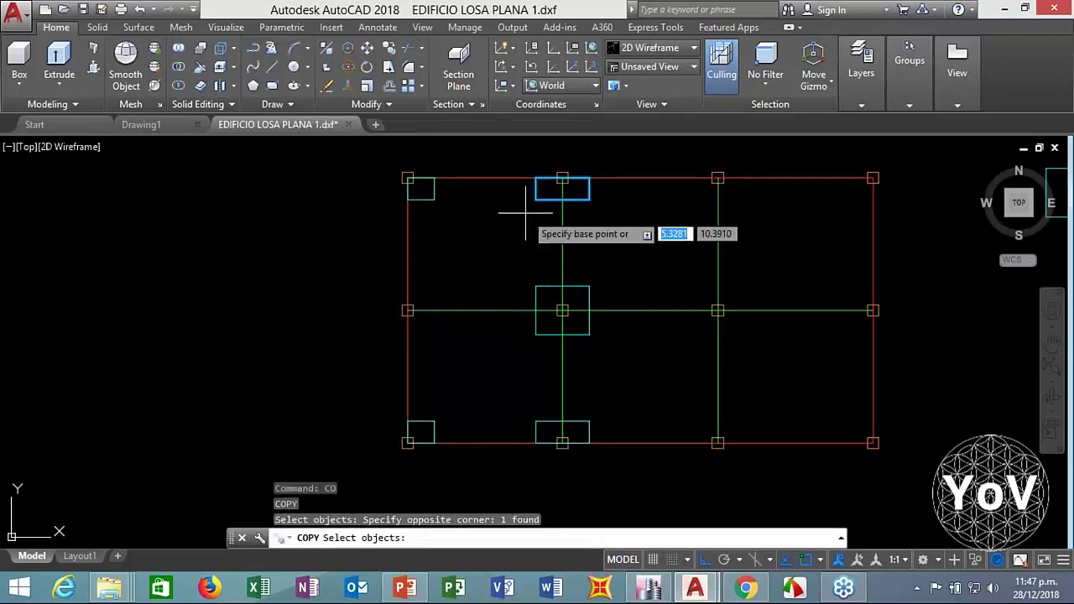
click(530, 216)
click(259, 247)
key(Escape)
key(Escape)
key(Escape)
Rotate the rectangle copied beyond the plan's left edge a quarter turn clockwise so it stands upright
text(RO)
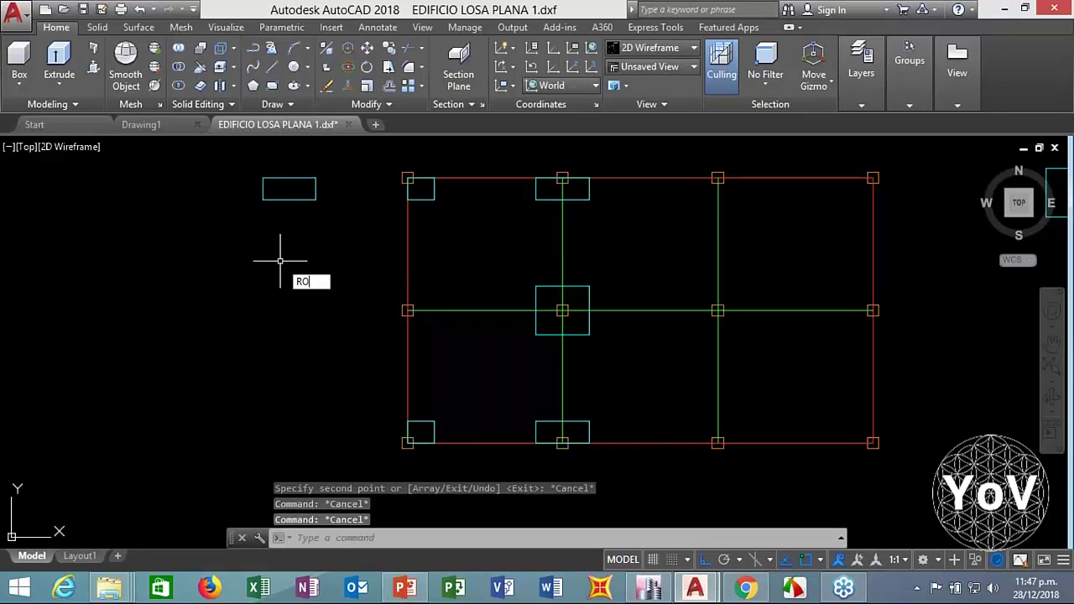
text(Tte3d)
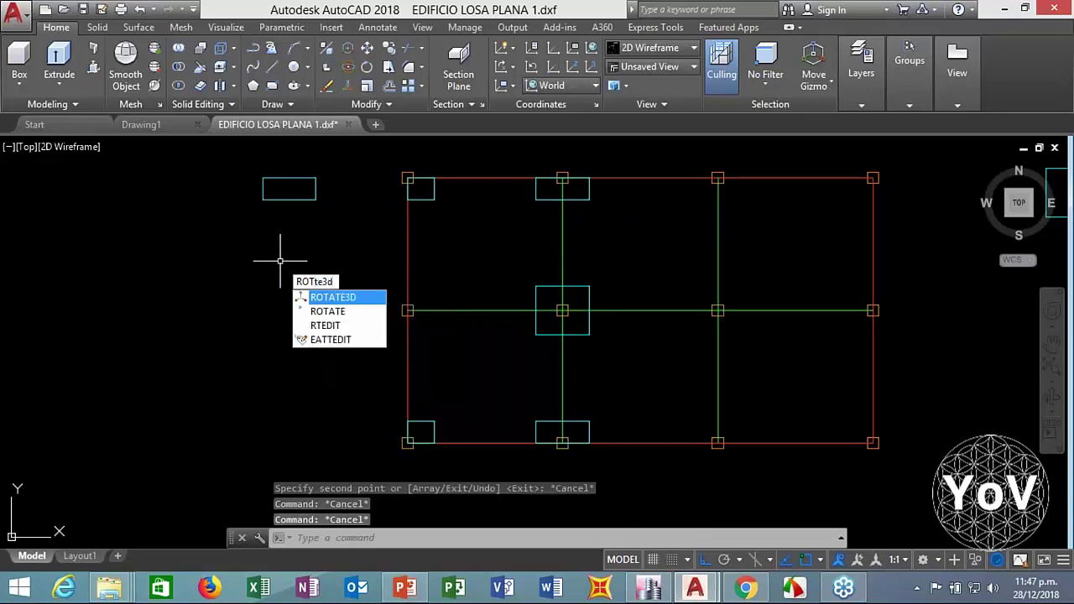
key(Escape)
text(ro)
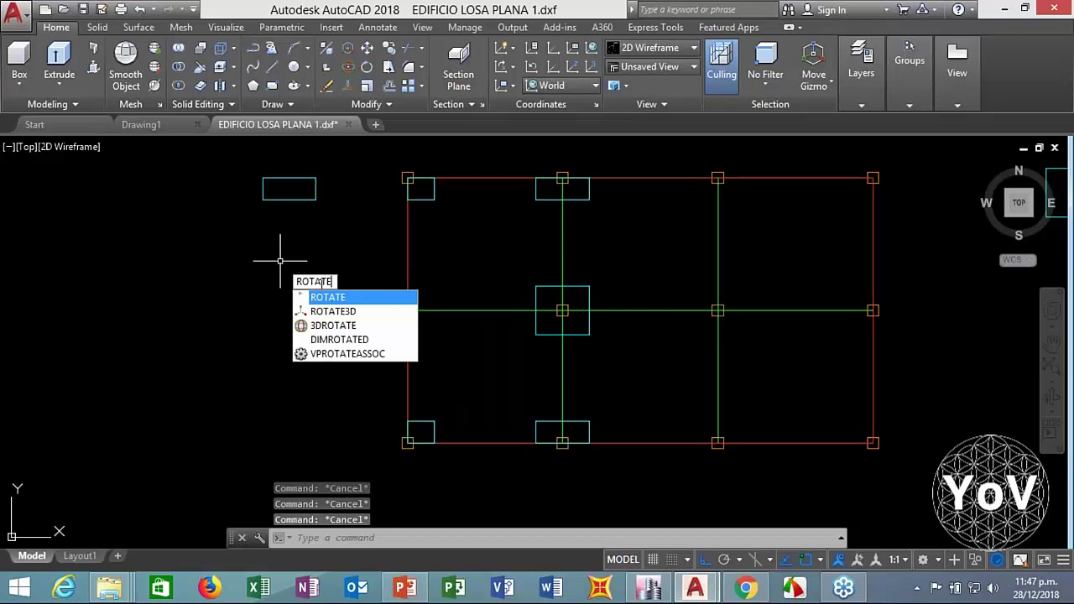
key(Return)
click(340, 163)
click(250, 262)
key(Return)
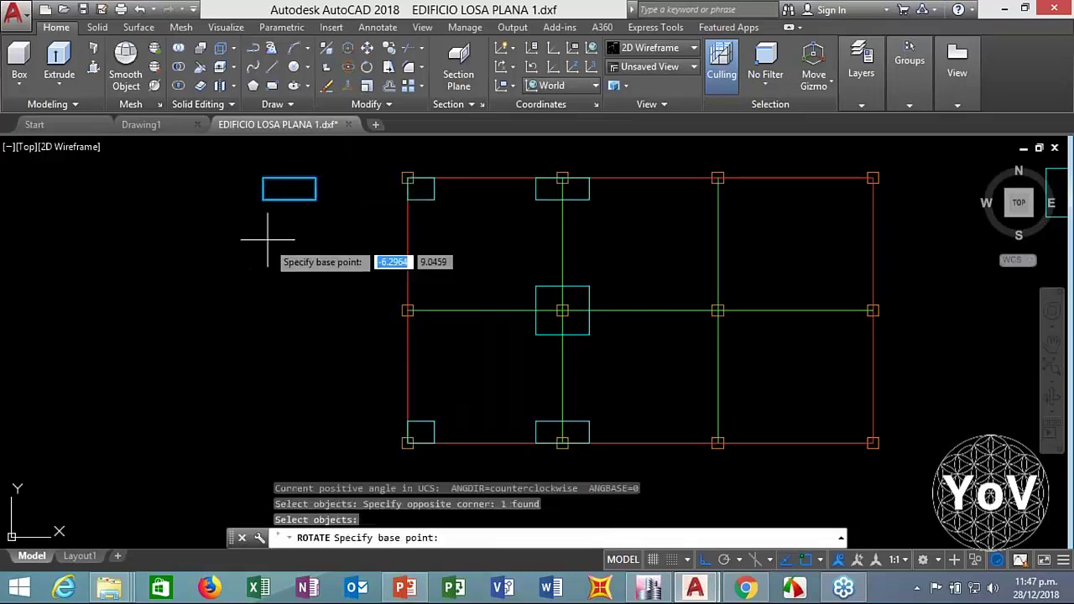
click(267, 239)
click(259, 279)
key(Escape)
key(Escape)
key(Escape)
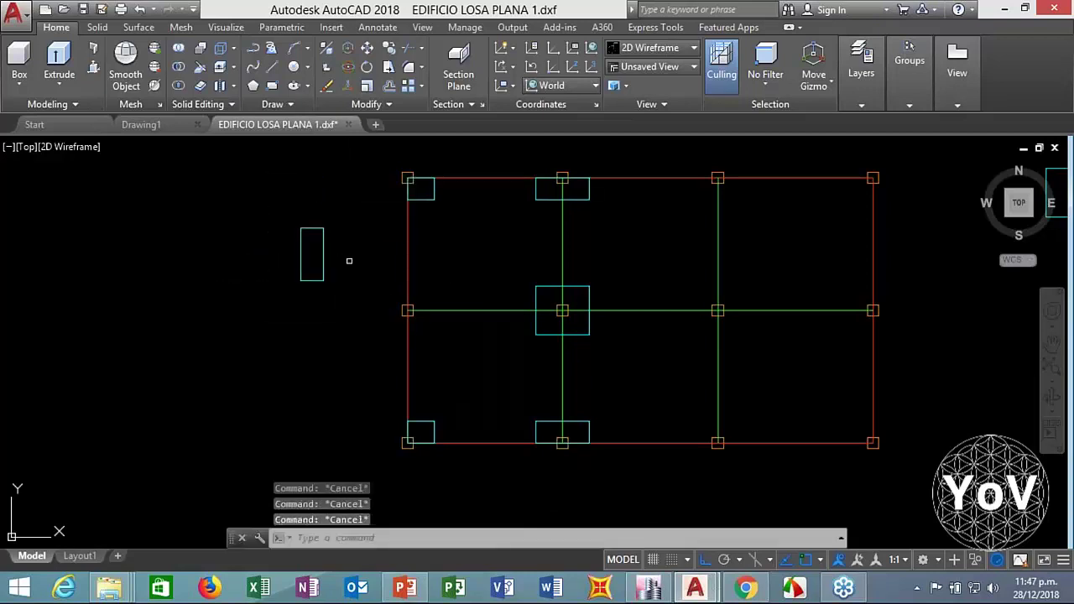
Move the upright rectangle by its left edge's midpoint onto the middle column of the plan's left edge
text(m)
key(Return)
click(360, 197)
click(246, 337)
key(Return)
click(300, 253)
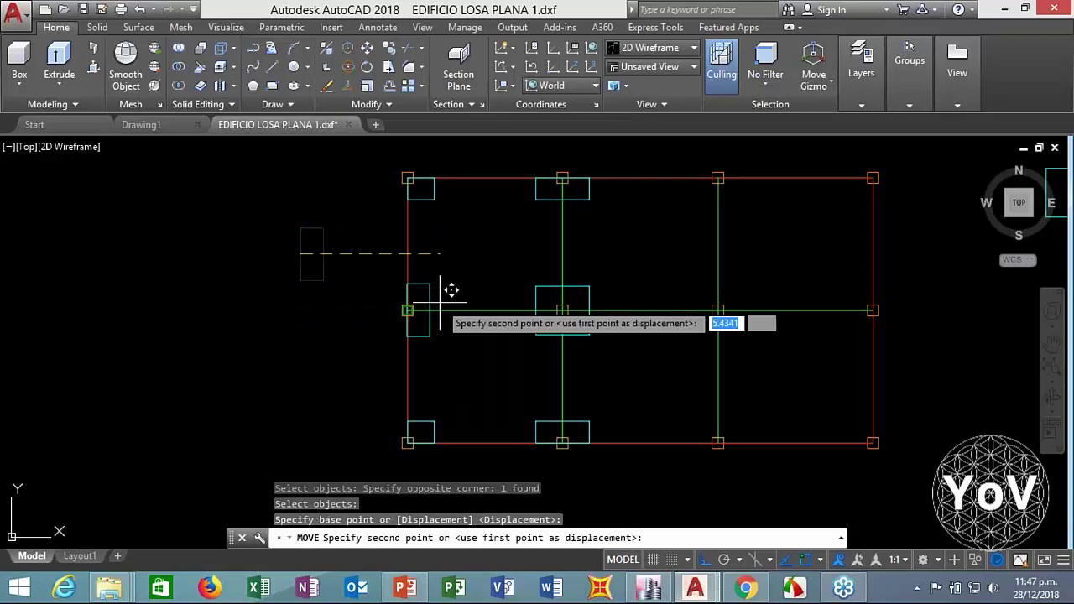
scroll(439, 297, up, 5)
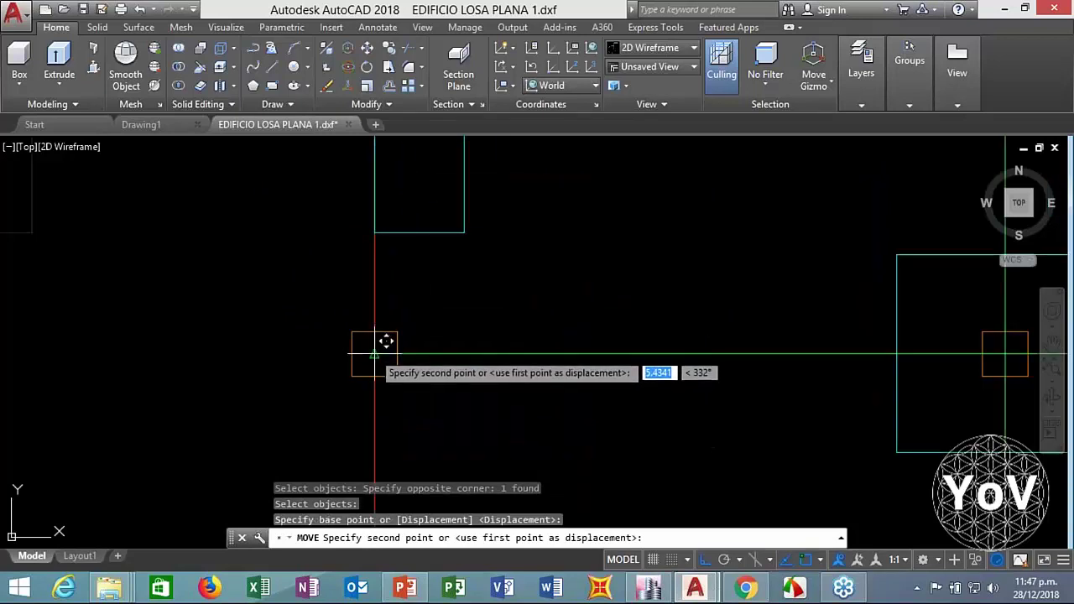
click(383, 340)
scroll(302, 336, down, 5)
key(Escape)
key(Escape)
key(Escape)
scroll(342, 347, down, 2)
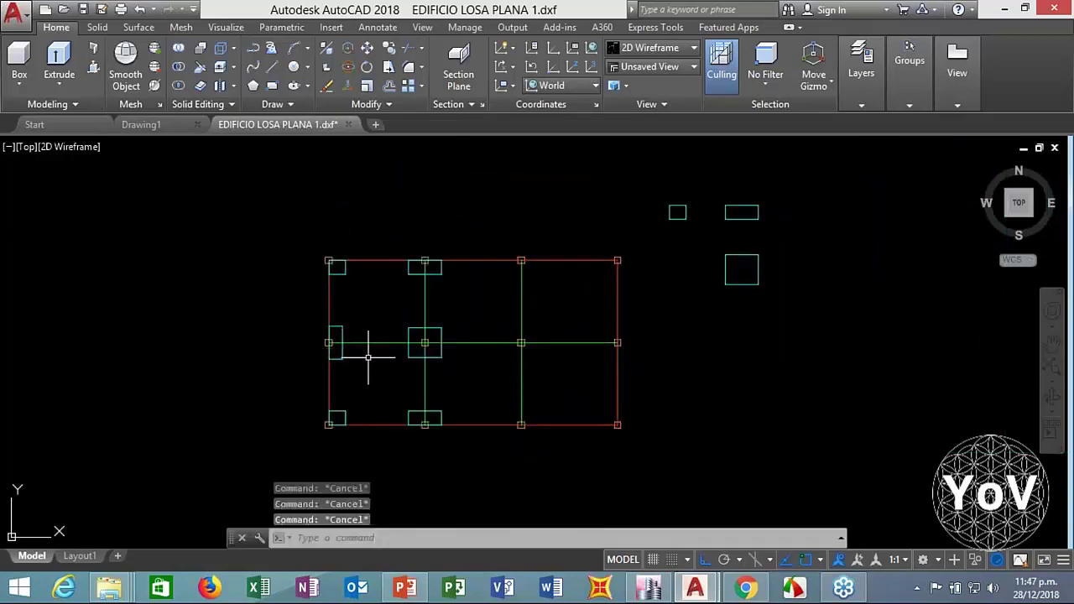
scroll(426, 351, up, 2)
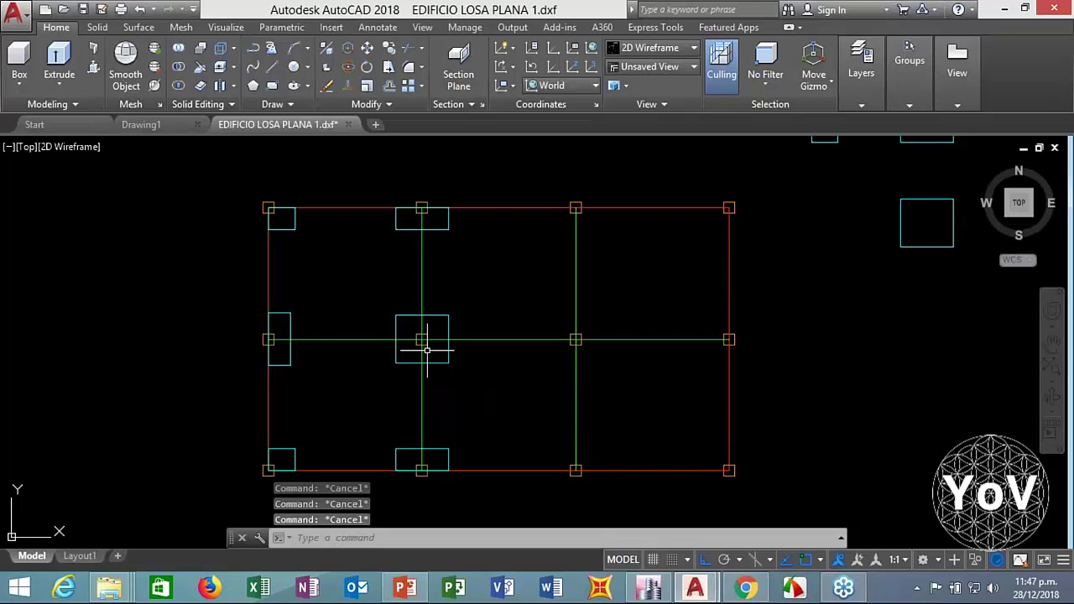
text(mi)
key(Return)
key(Escape)
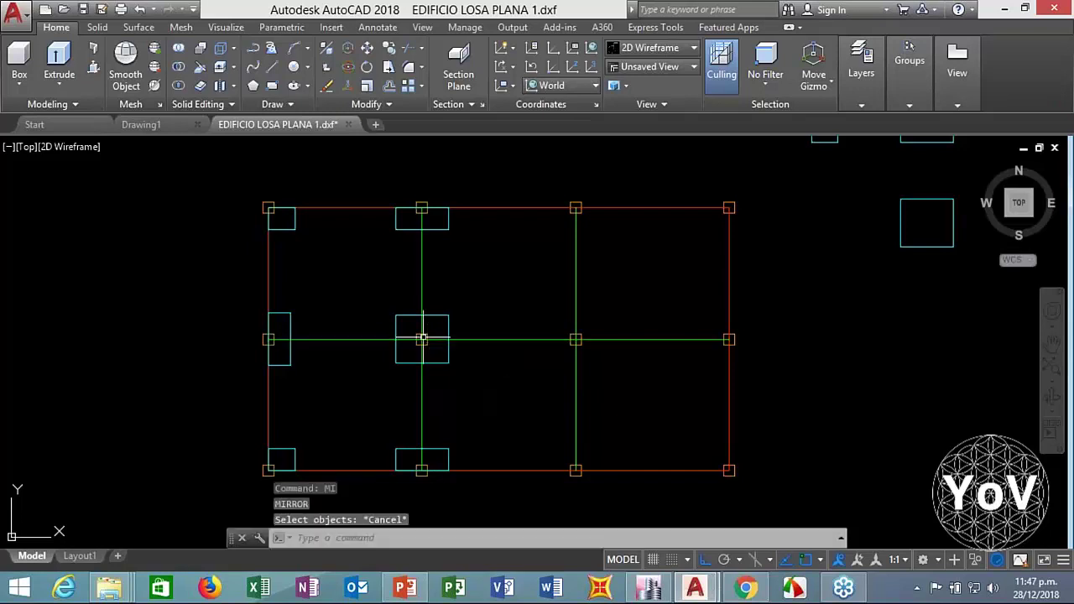
Mirror all drop panels of the plan's left half about the vertical line through the plan's centre, keeping the originals
text(mi)
key(Return)
click(401, 223)
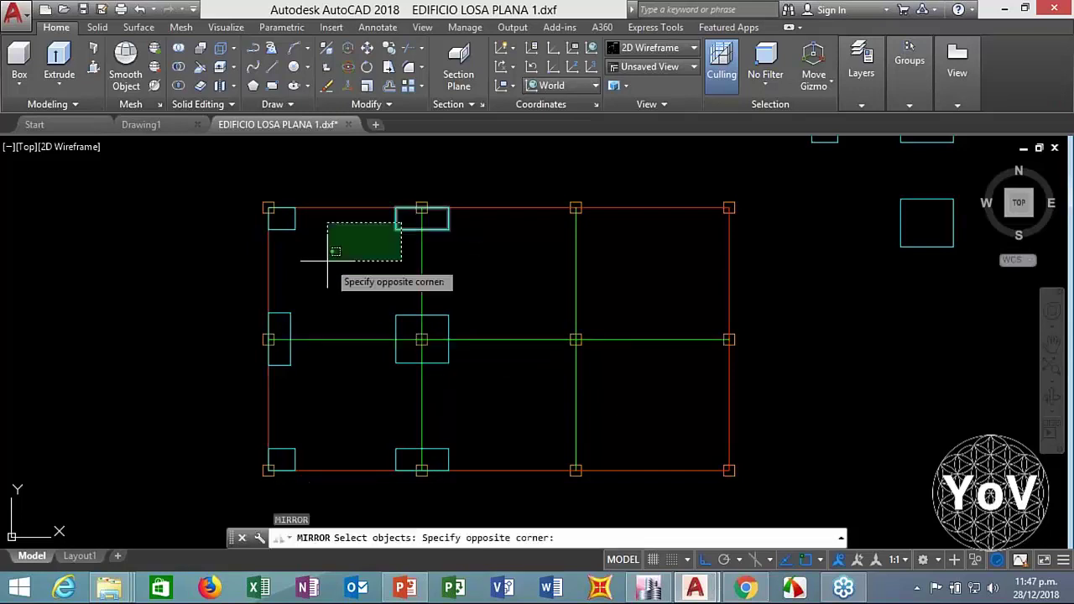
click(290, 333)
click(406, 423)
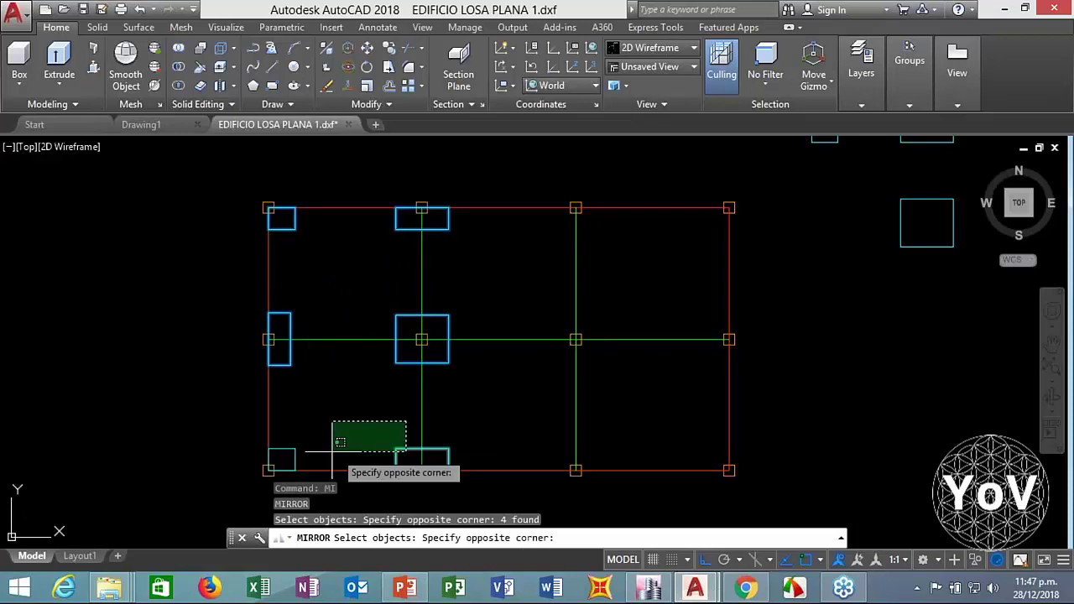
click(287, 461)
key(Return)
click(499, 469)
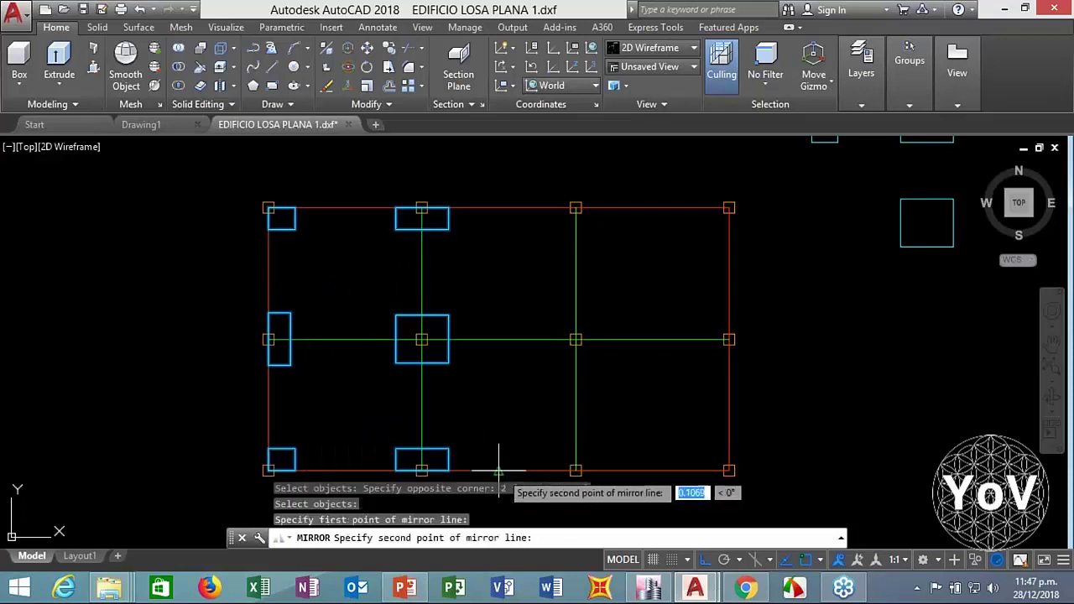
click(497, 339)
key(Return)
Erase the three spare drop panel rectangles lying outside the plan
scroll(495, 341, down, 4)
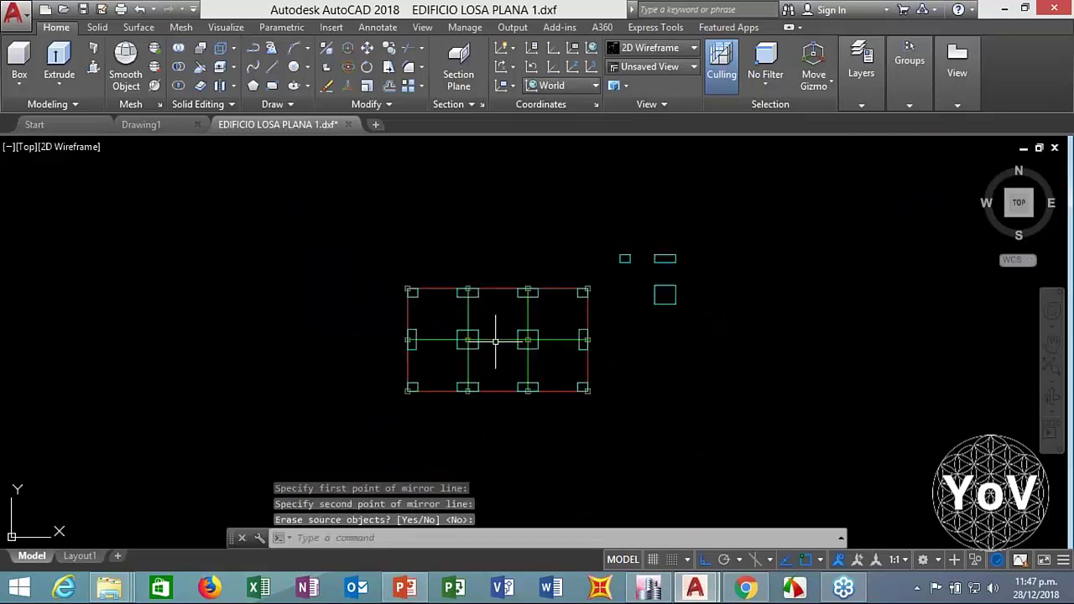
click(605, 305)
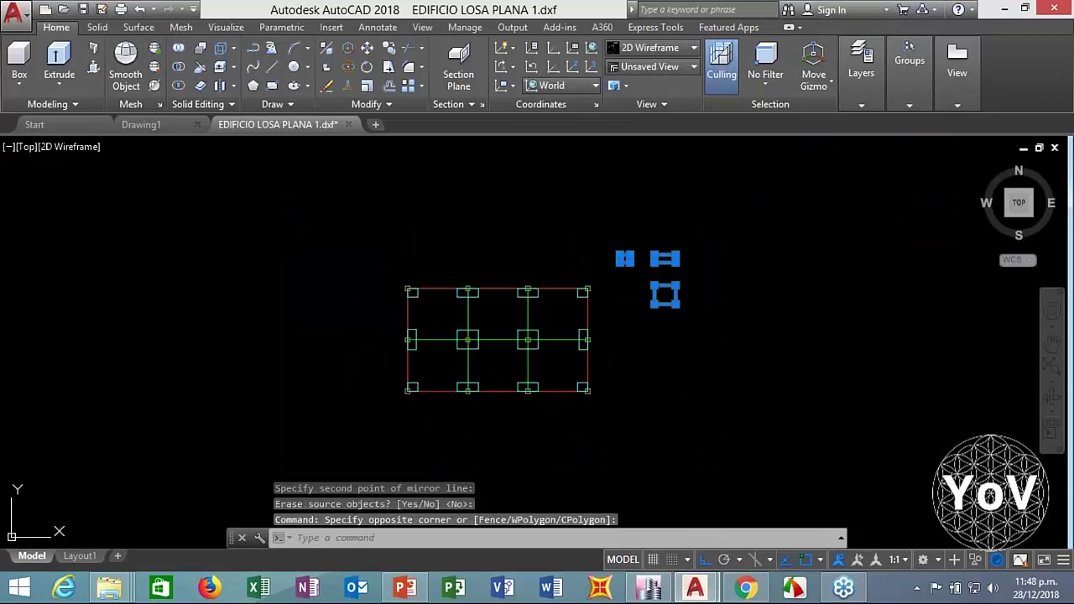
key(Delete)
Show the drawing in the SW Isometric view
click(225, 27)
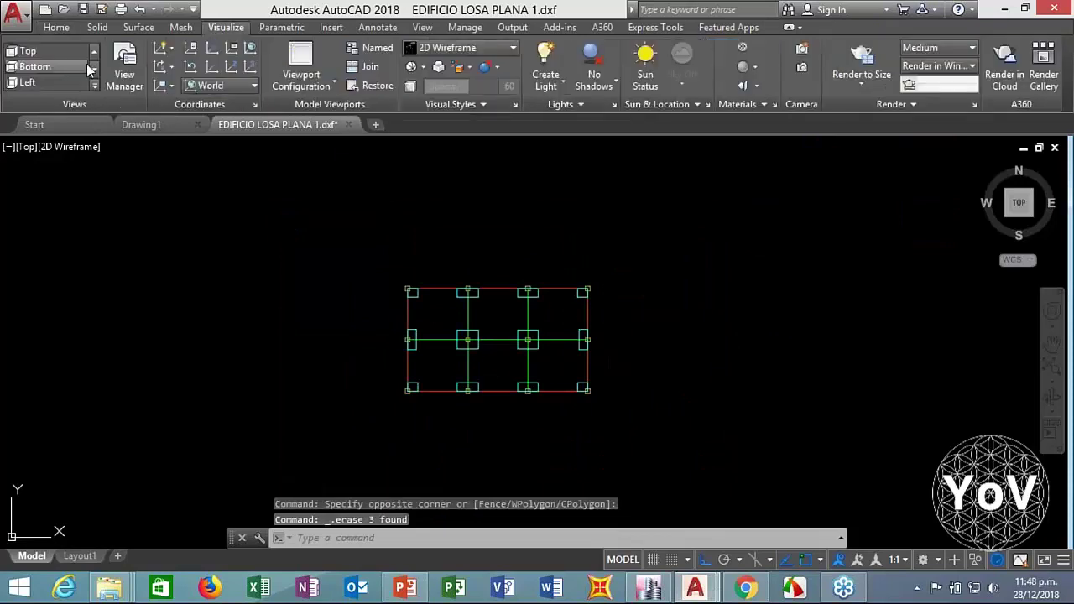
click(94, 68)
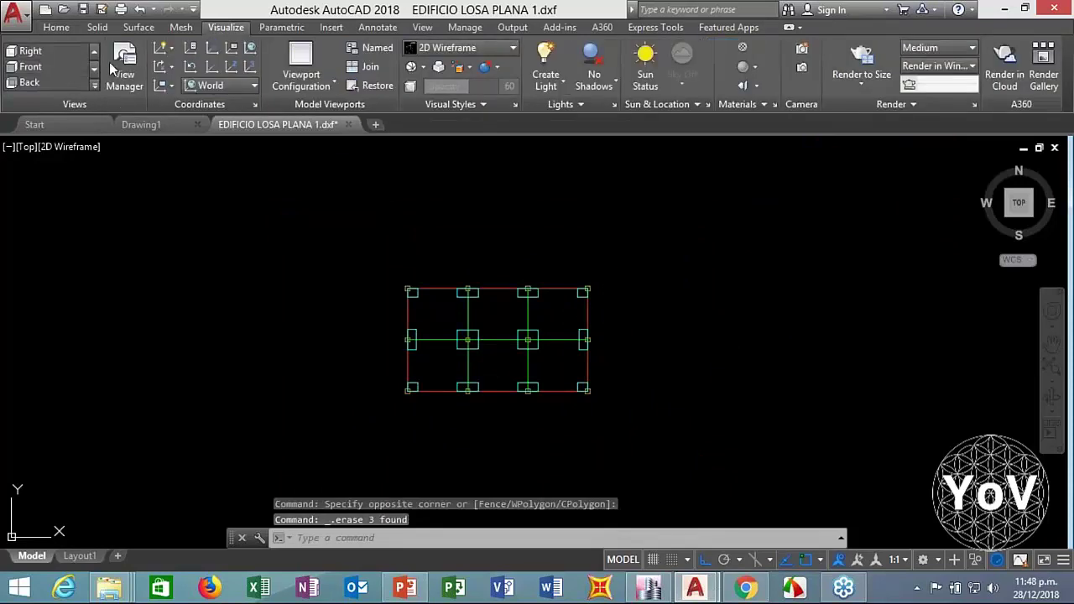
click(97, 67)
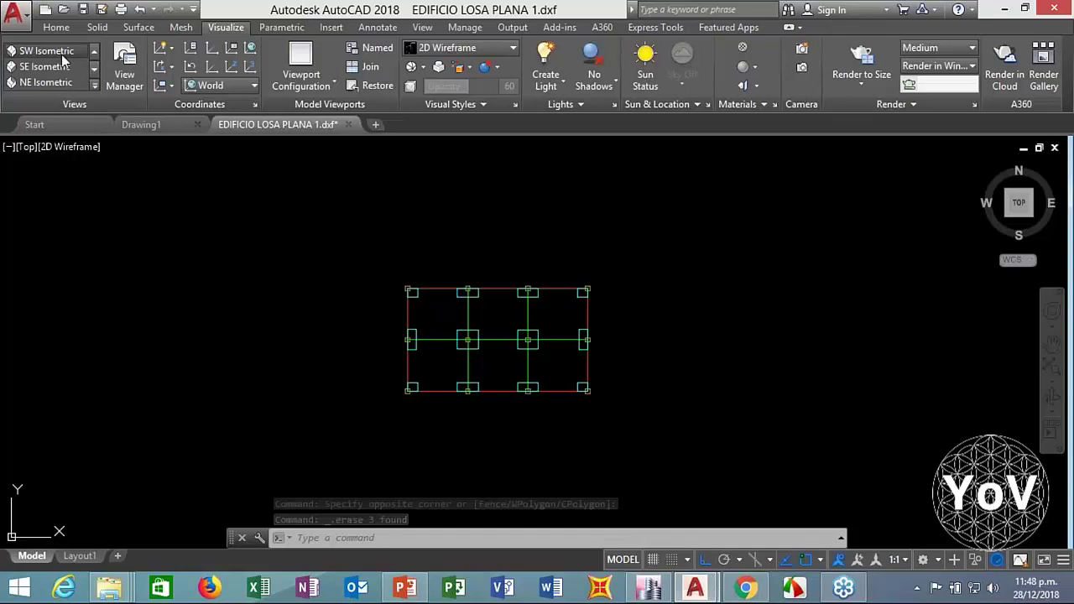
click(61, 54)
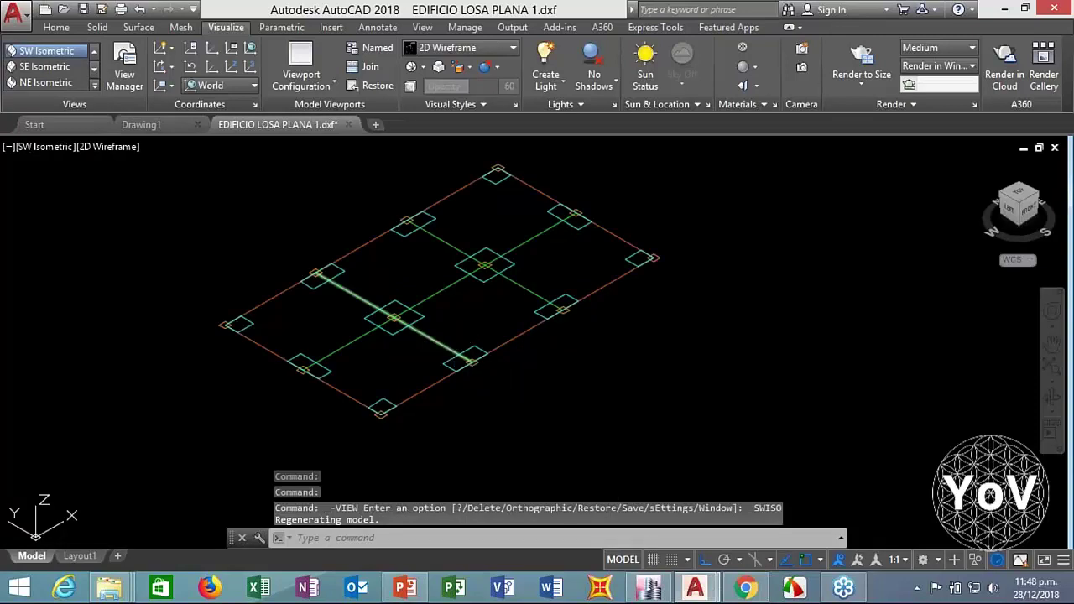
Move the entire plan 3 units straight up along the Z axis
key(Return)
scroll(539, 247, down, 2)
click(674, 175)
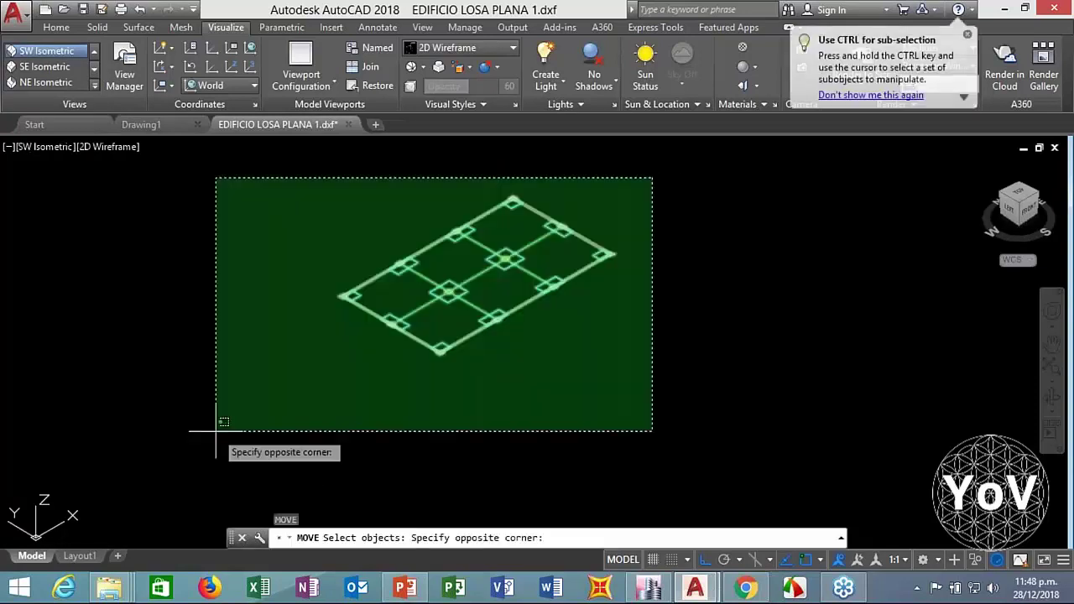
click(188, 459)
key(Return)
click(507, 407)
text(3)
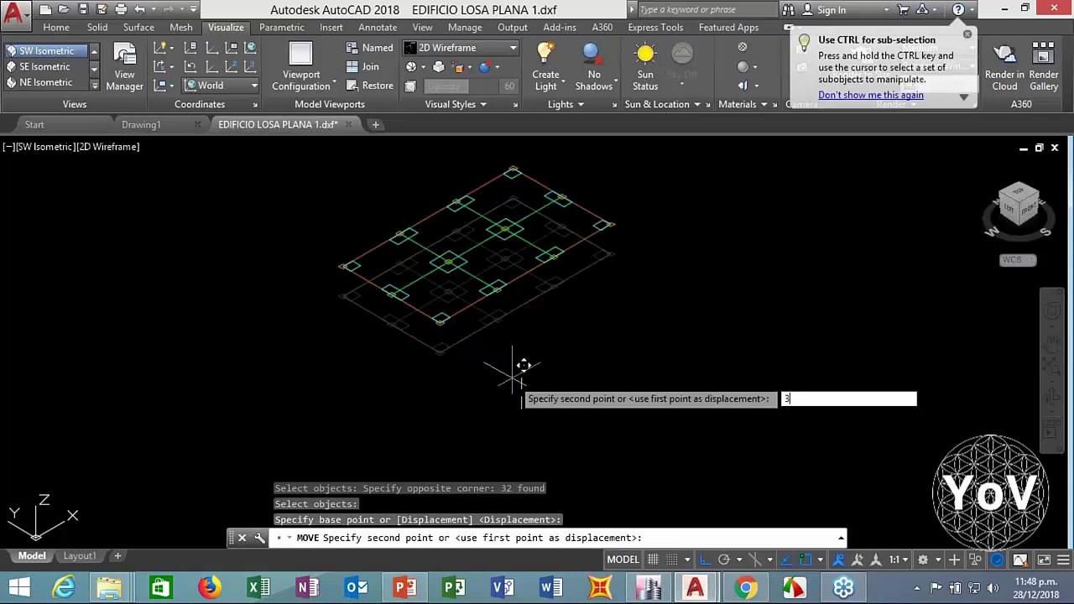
key(Return)
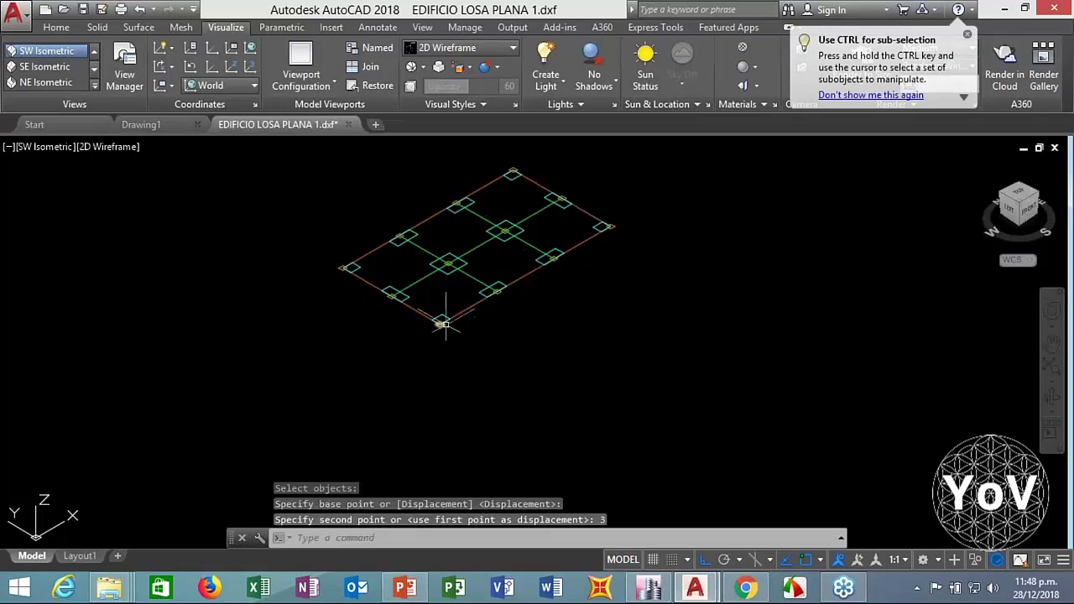
Check the raised plan's height with a temporary line from 0,0,0 to the corner column above, and discard the line
text(l)
key(Return)
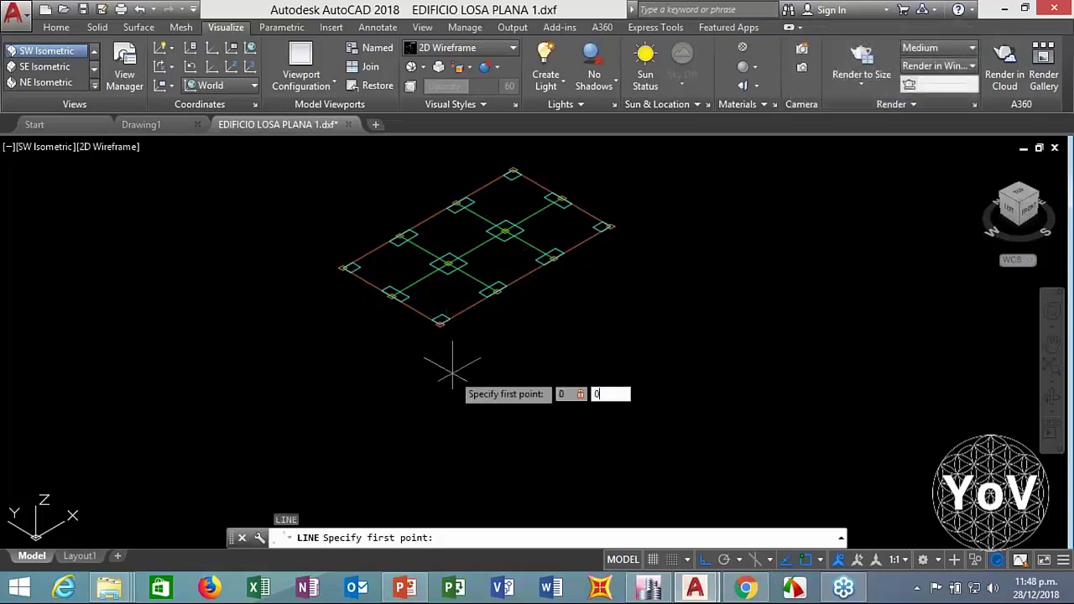
text(0,0,0)
key(Return)
scroll(417, 343, up, 5)
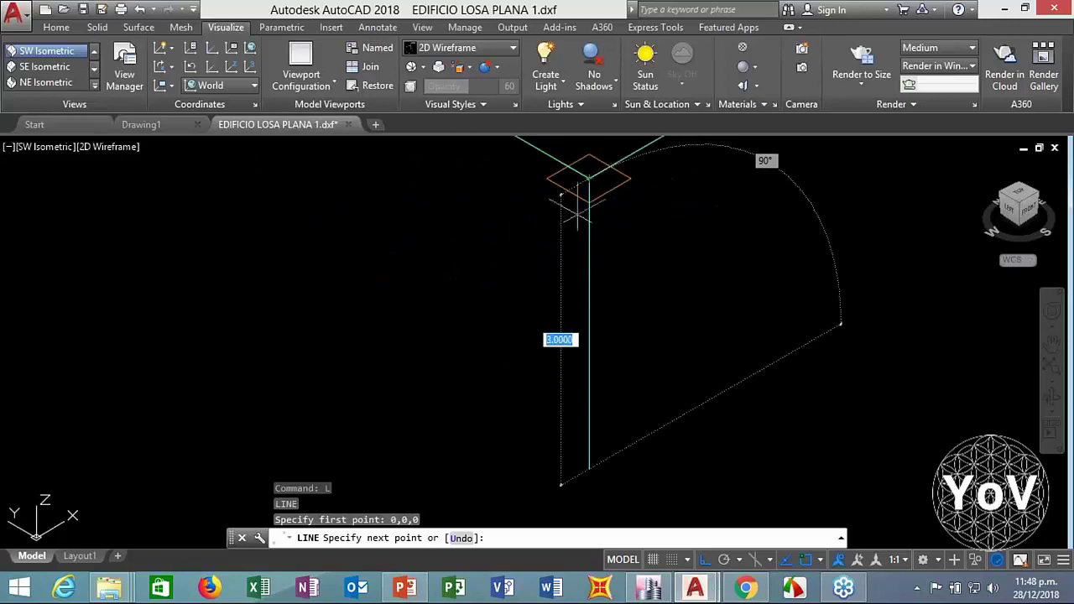
scroll(577, 216, down, 6)
middle_drag(556, 314, 493, 363)
key(Escape)
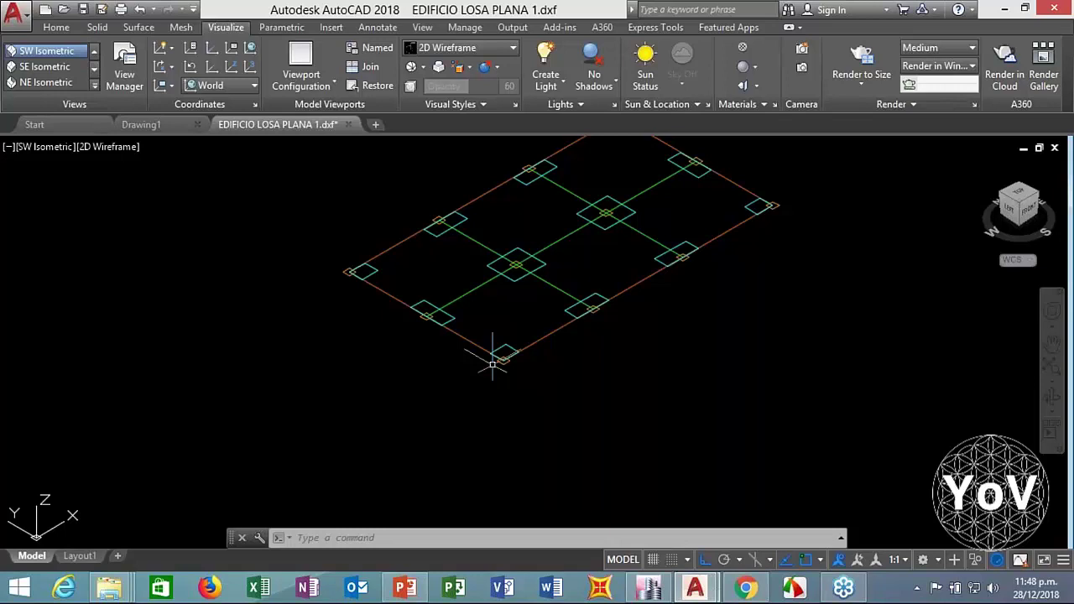
Save the DXF drawing under its current name
scroll(545, 336, down, 4)
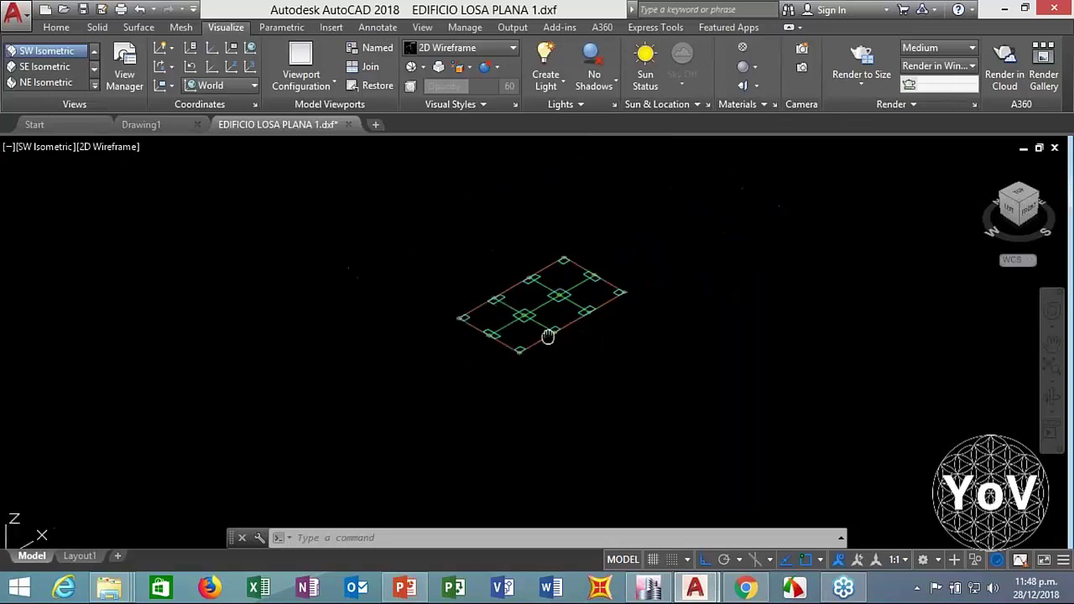
scroll(587, 304, up, 4)
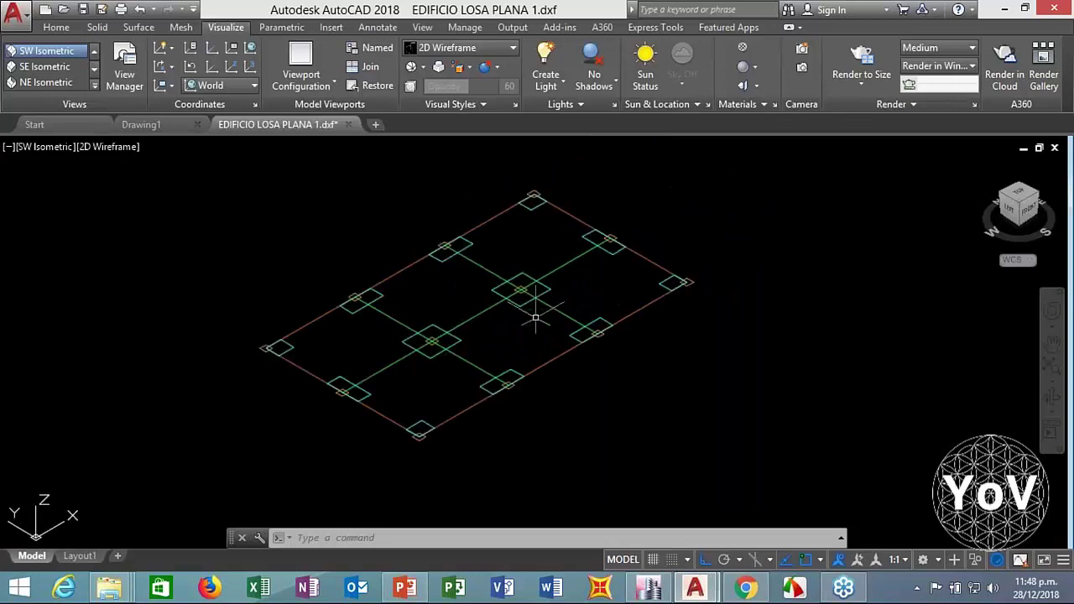
click(84, 10)
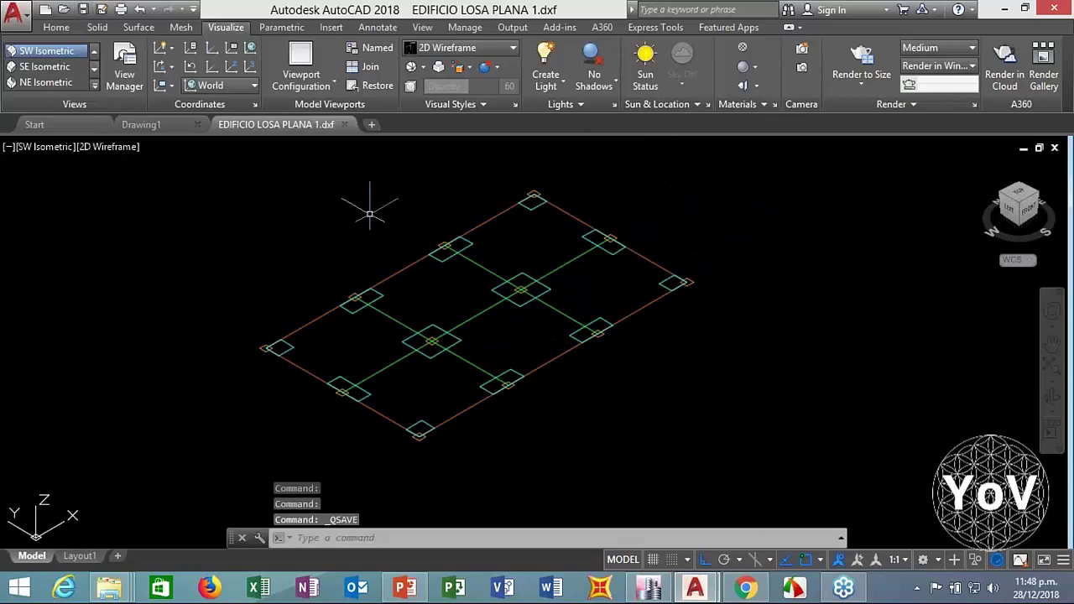
Save a copy of the drawing as EDIFICIO LOSA PLANA 2 in AutoCAD 2018 DXF format
click(15, 10)
key(Escape)
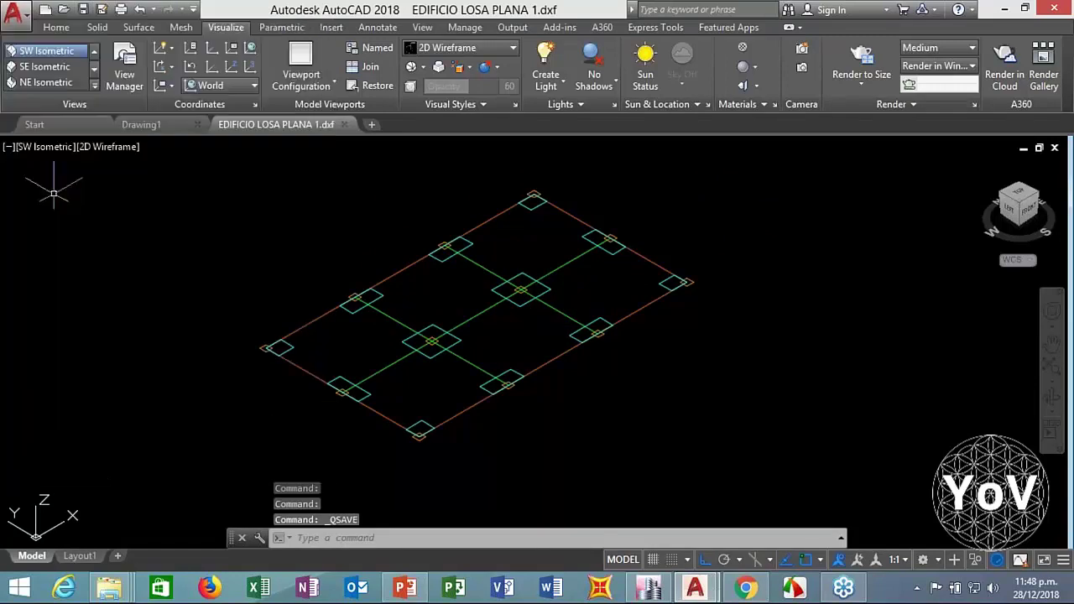
key(ctrl+shift+s)
click(558, 440)
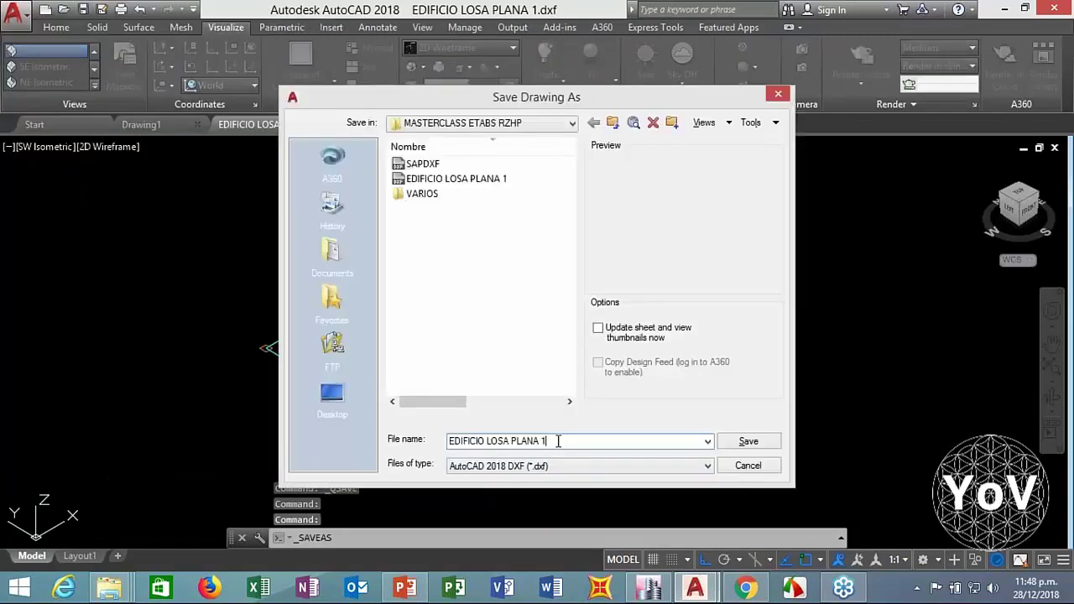
key(BackSpace)
text(2)
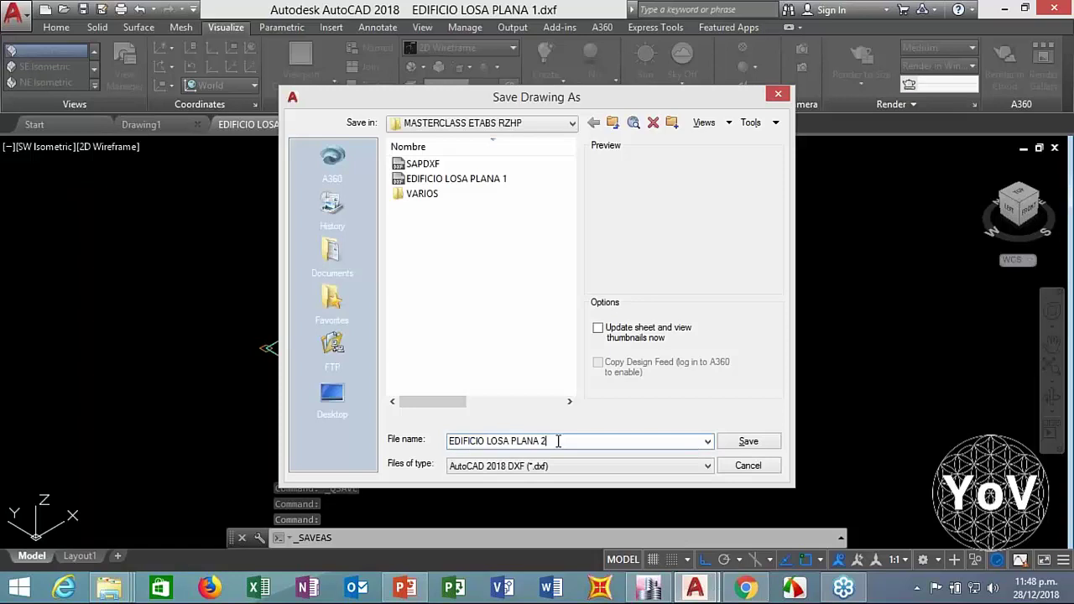
key(Return)
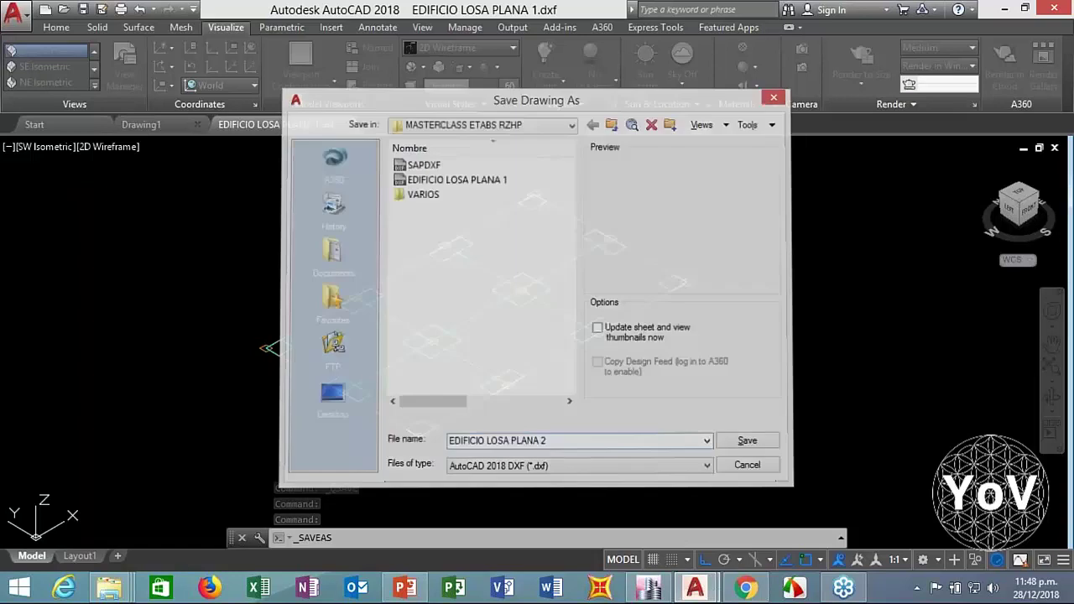
Quit AutoCAD, declining to save in drawing format, and switch to ETABS
key(ctrl+q)
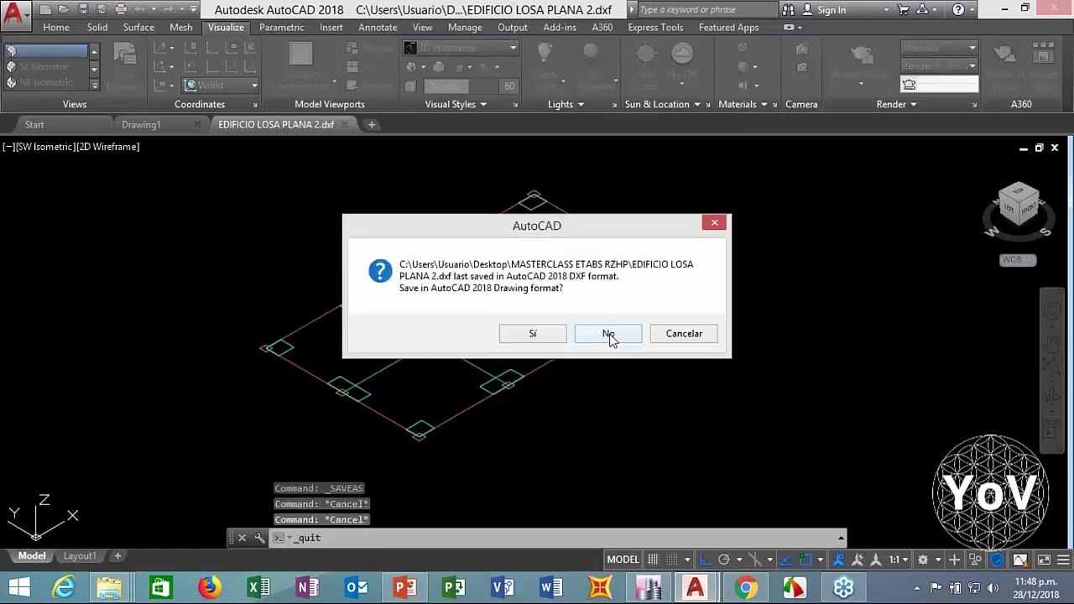
click(609, 333)
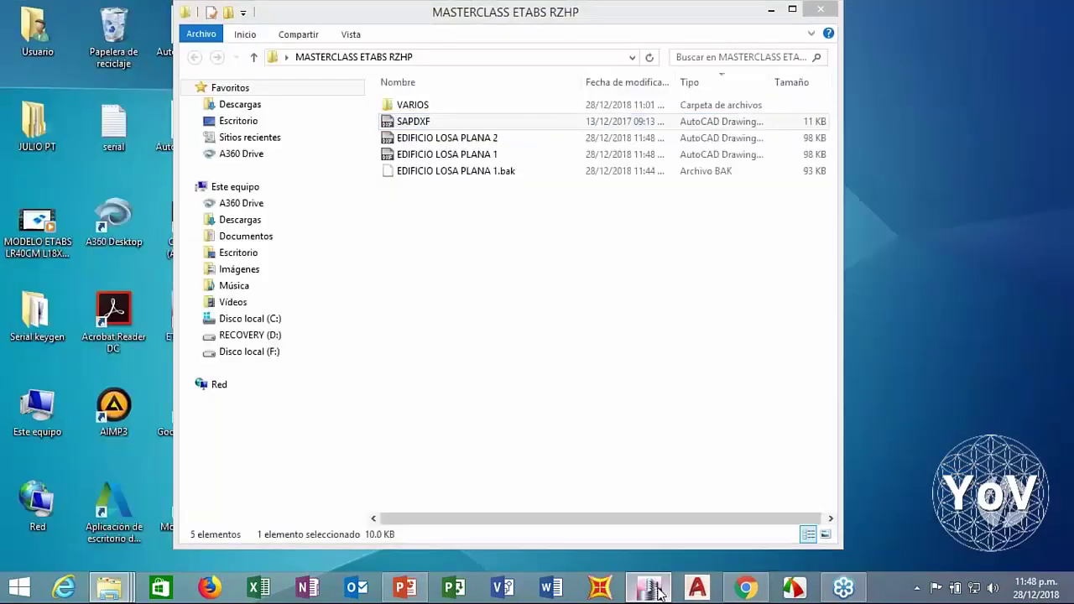
click(650, 588)
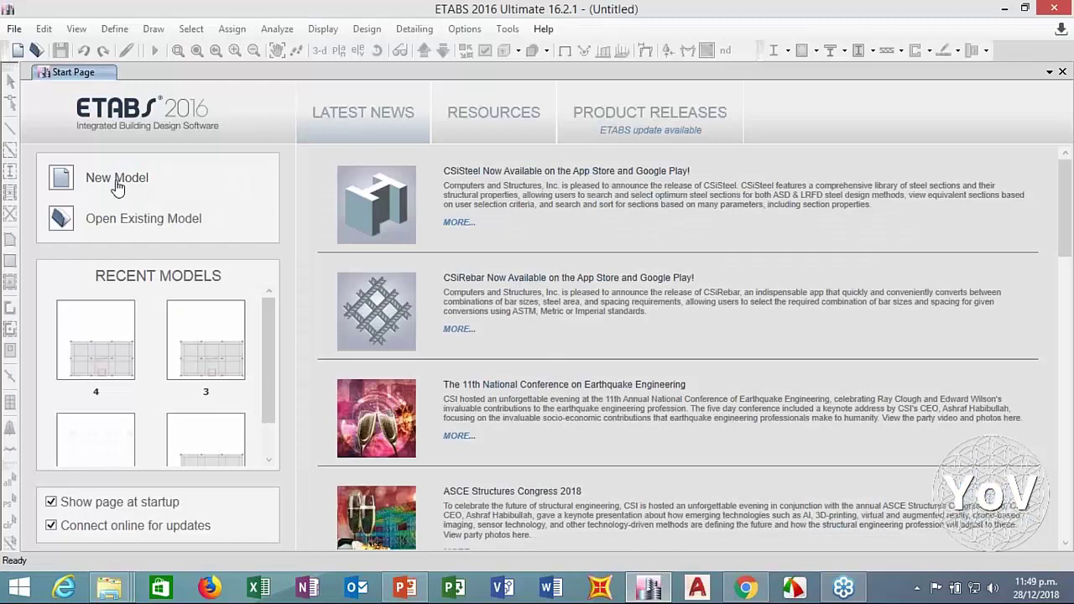
Start a new model initialized with built-in settings, choosing its display units and keeping AISC14, AISC 360-10 and ACI 318-14
click(116, 180)
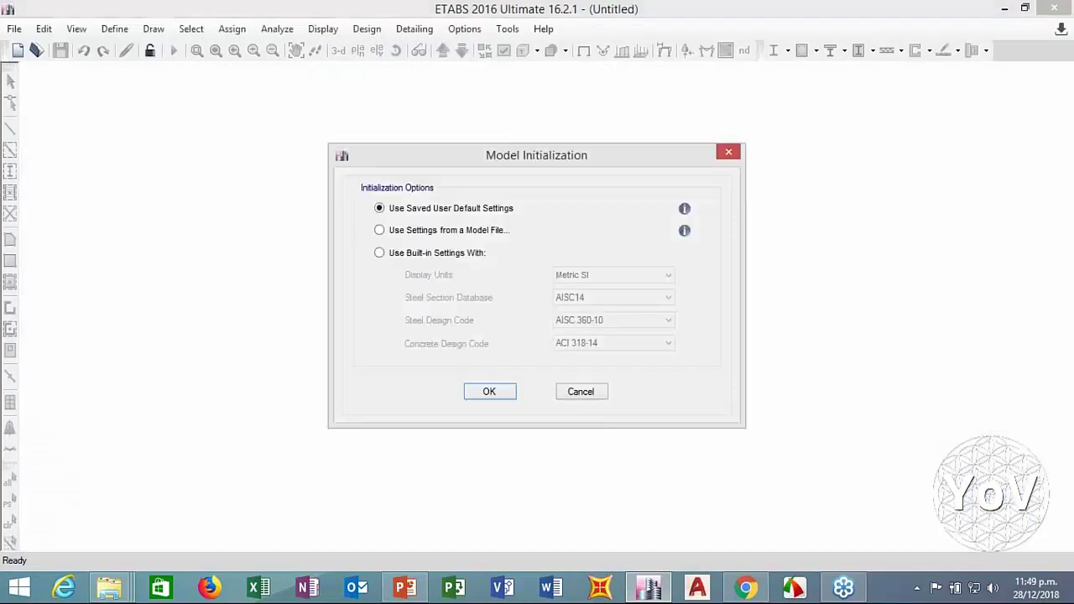
click(409, 253)
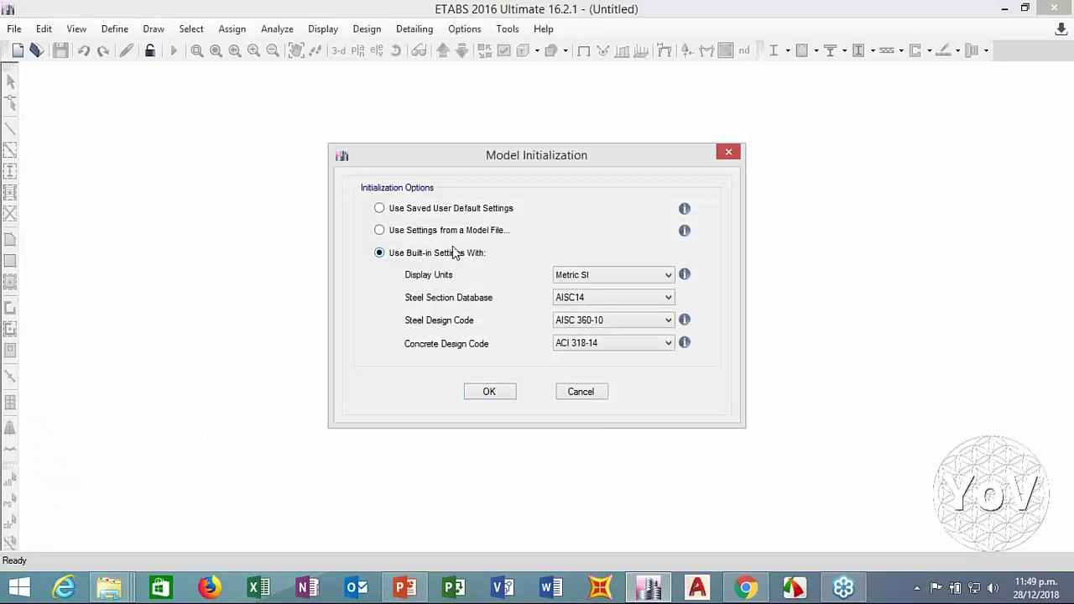
click(585, 278)
click(579, 302)
click(495, 395)
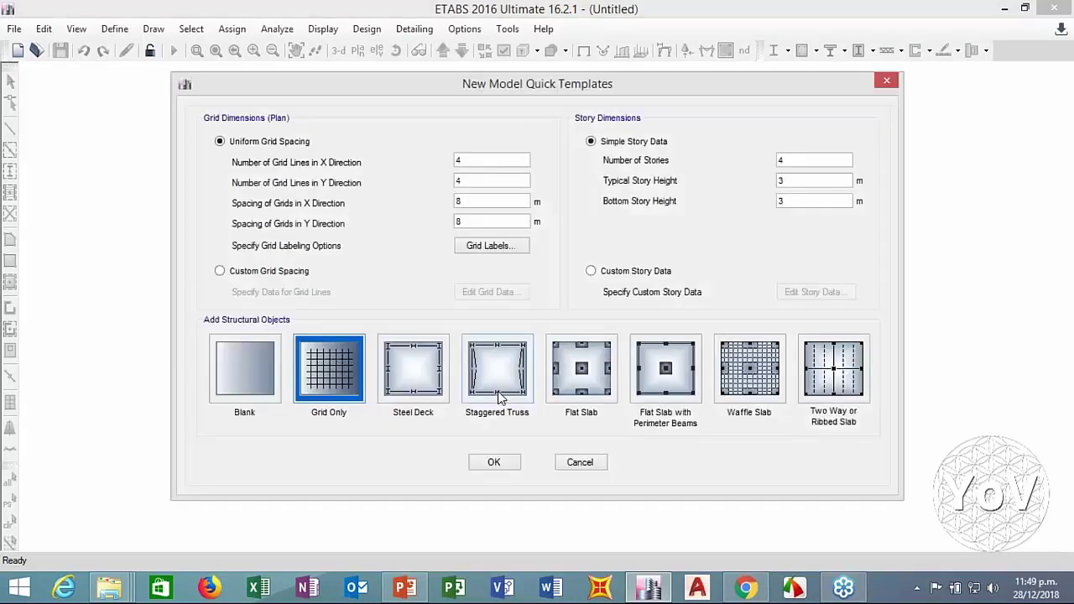
Create the model from the Blank template with custom grid spacing and custom story data
click(267, 272)
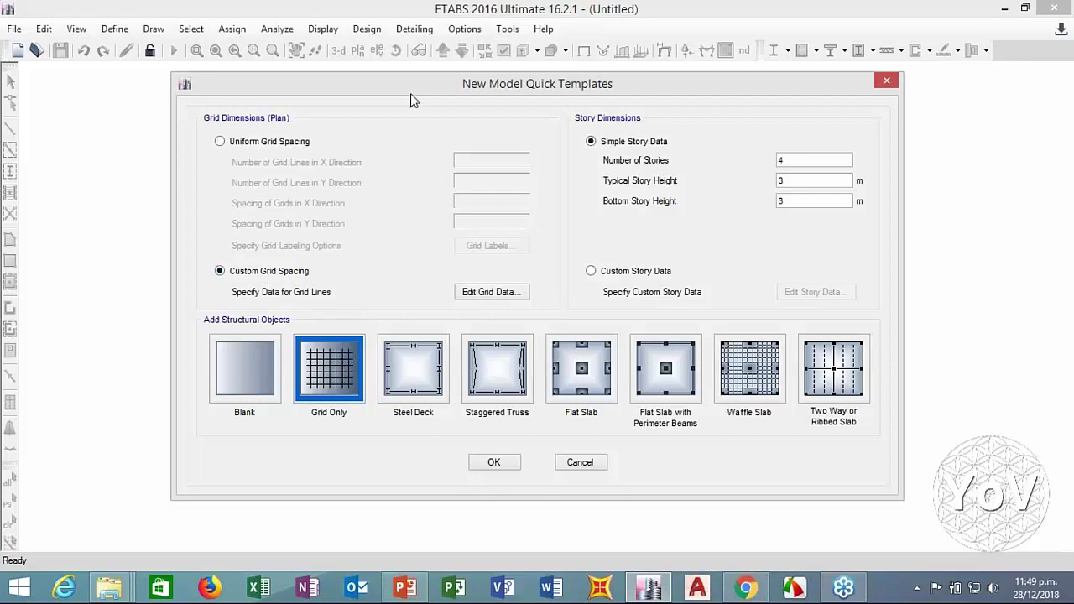
drag(411, 100, 336, 109)
click(516, 281)
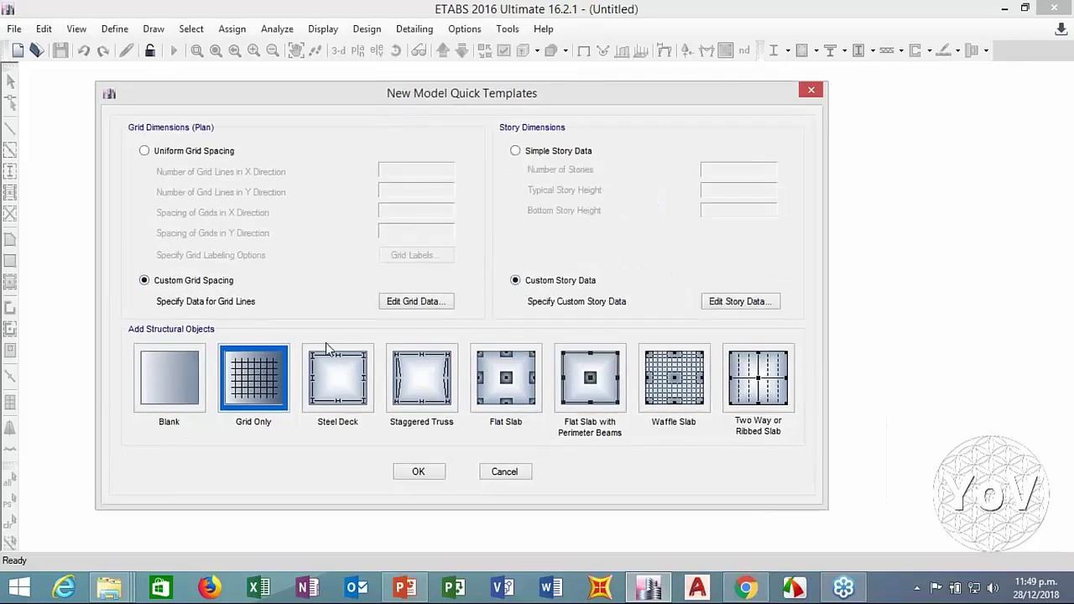
click(187, 377)
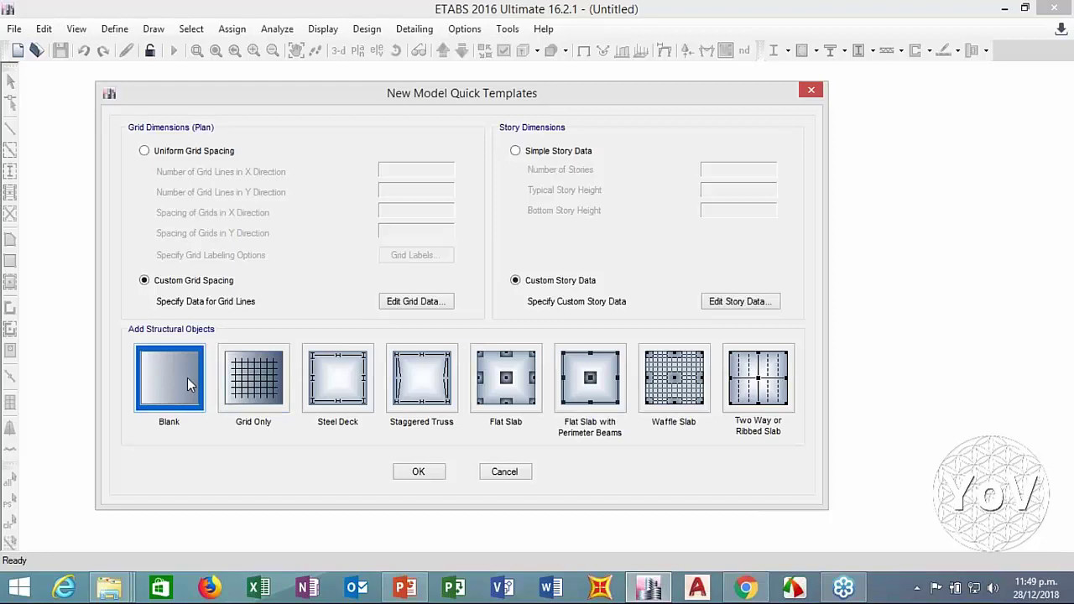
click(417, 472)
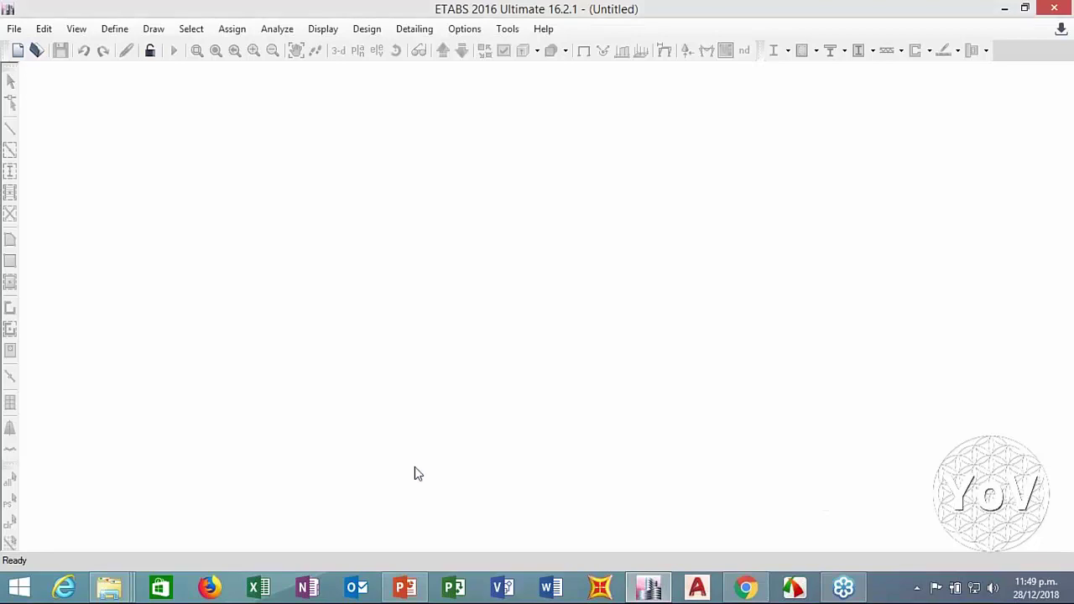
Import the EDIFICIO LOSA PLANA 2 drawing as an architectural plan, with drawing units in m, placed on Story1
click(14, 31)
mouse_move(213, 164)
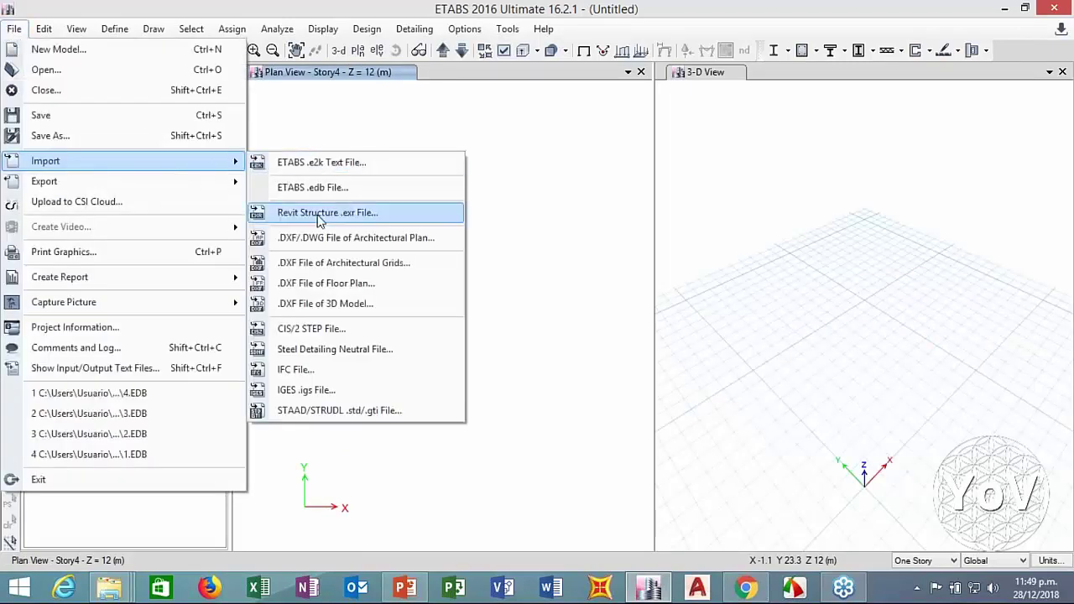
click(325, 239)
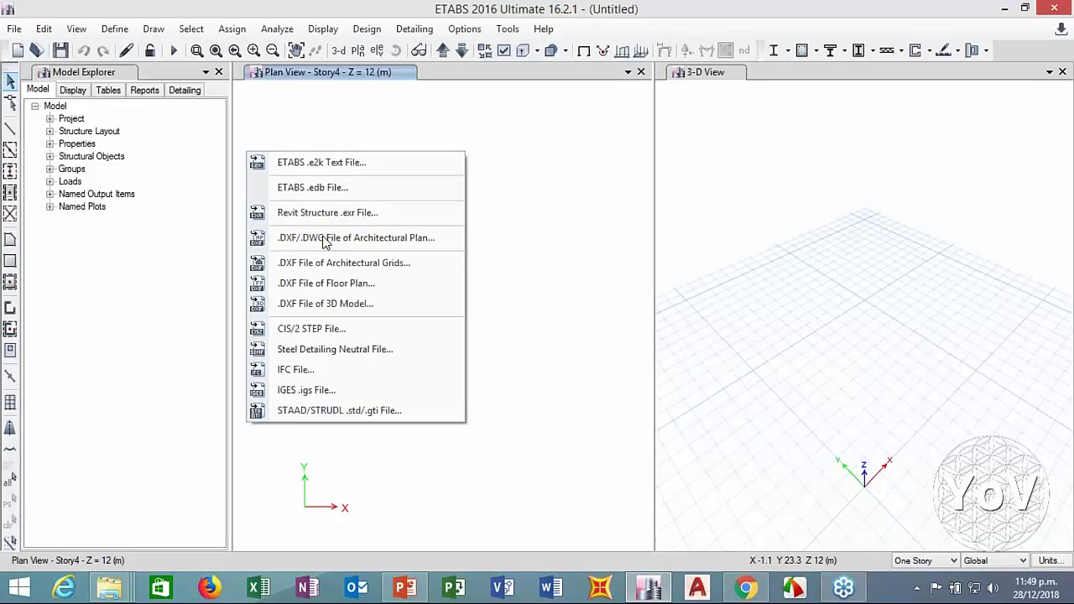
click(393, 370)
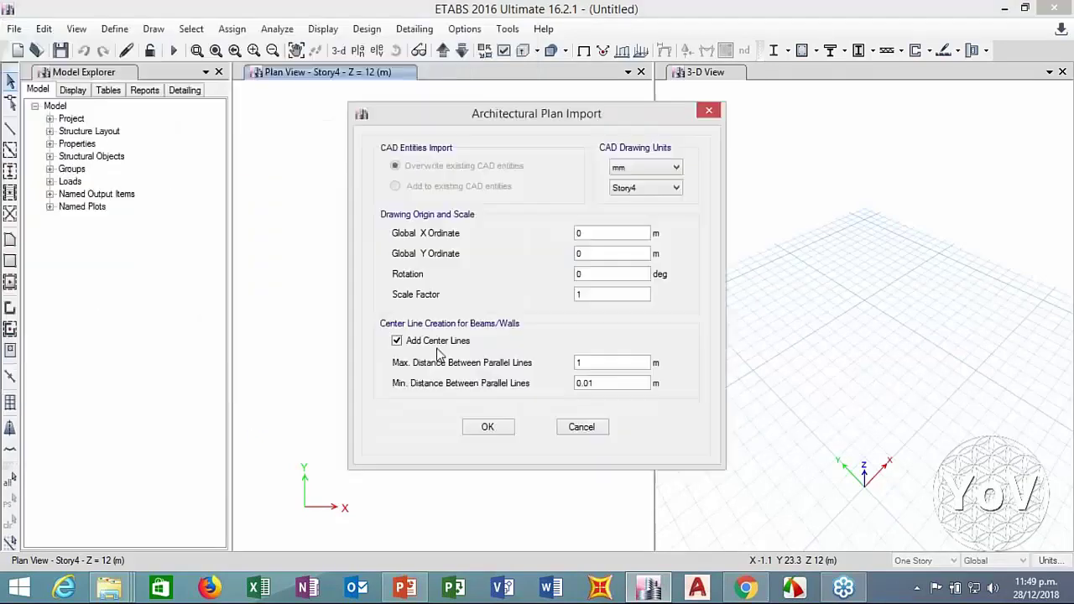
click(643, 167)
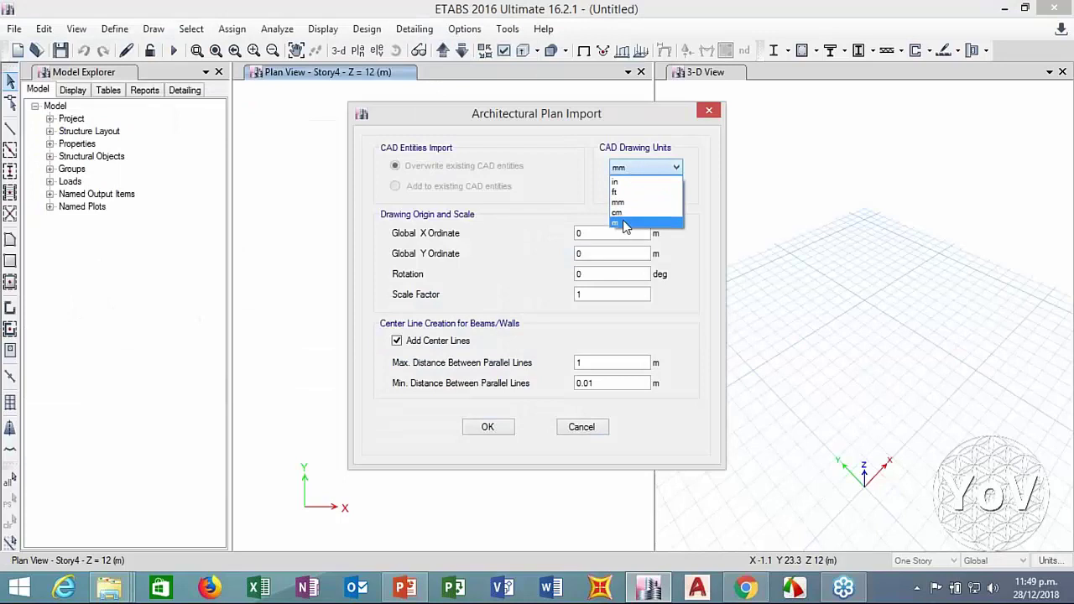
click(629, 216)
click(633, 189)
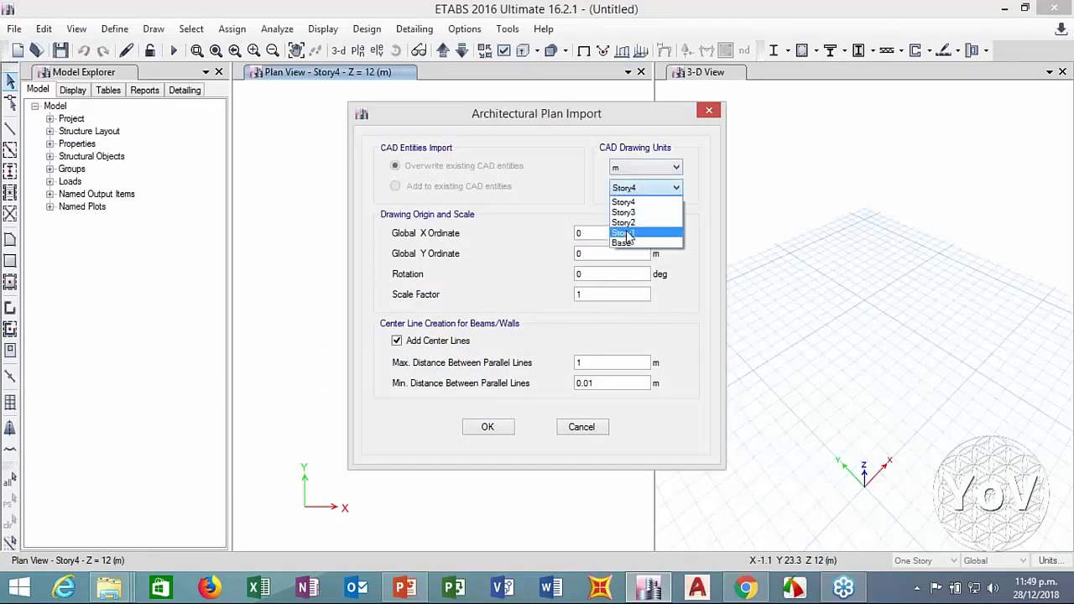
click(625, 232)
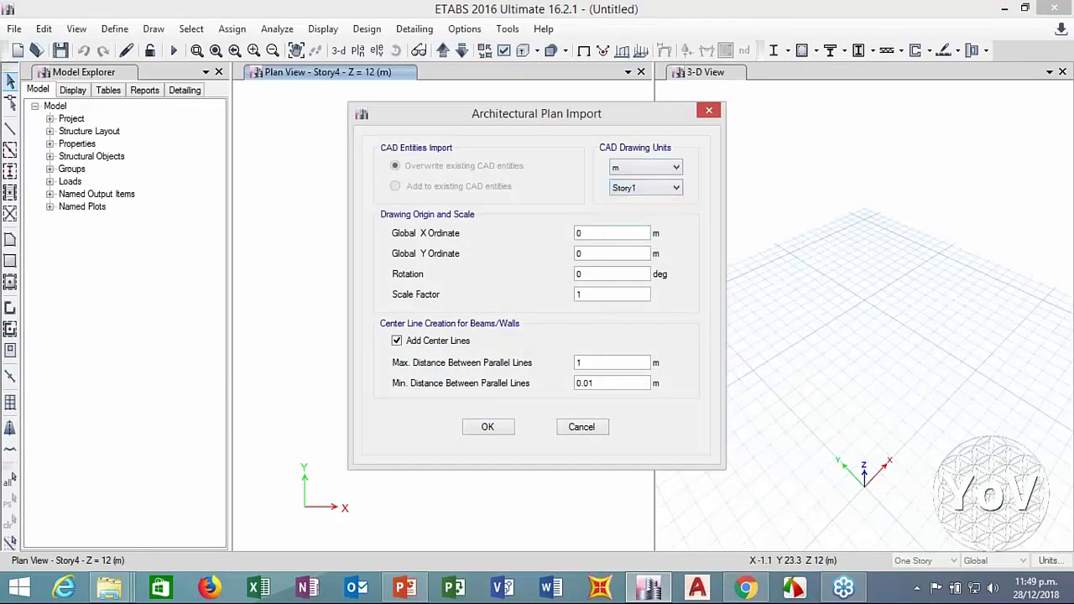
click(488, 428)
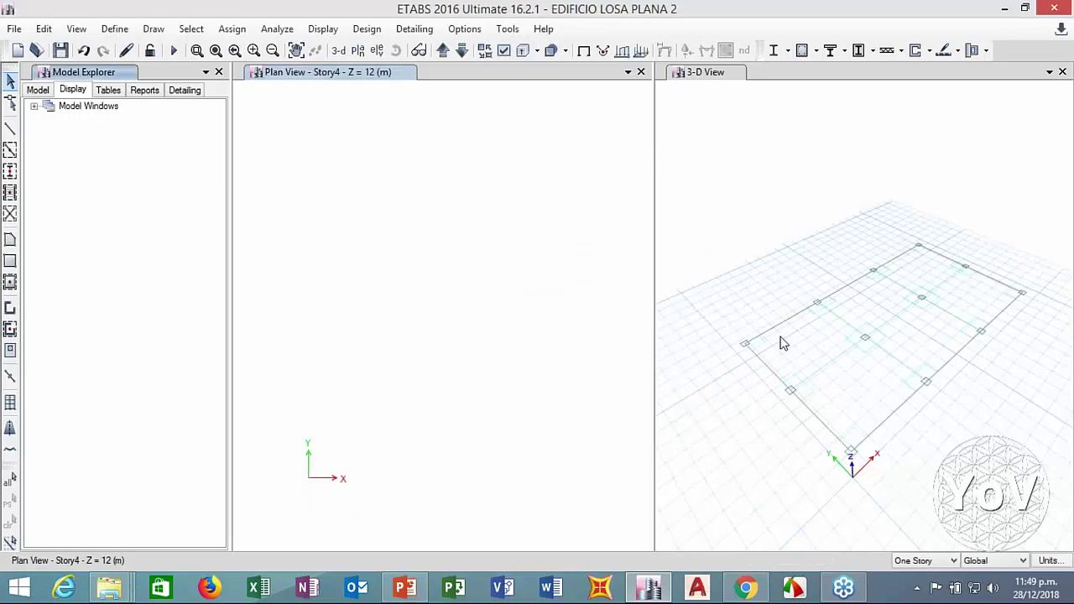
Switch the plan view from the top story down to Story1
click(517, 103)
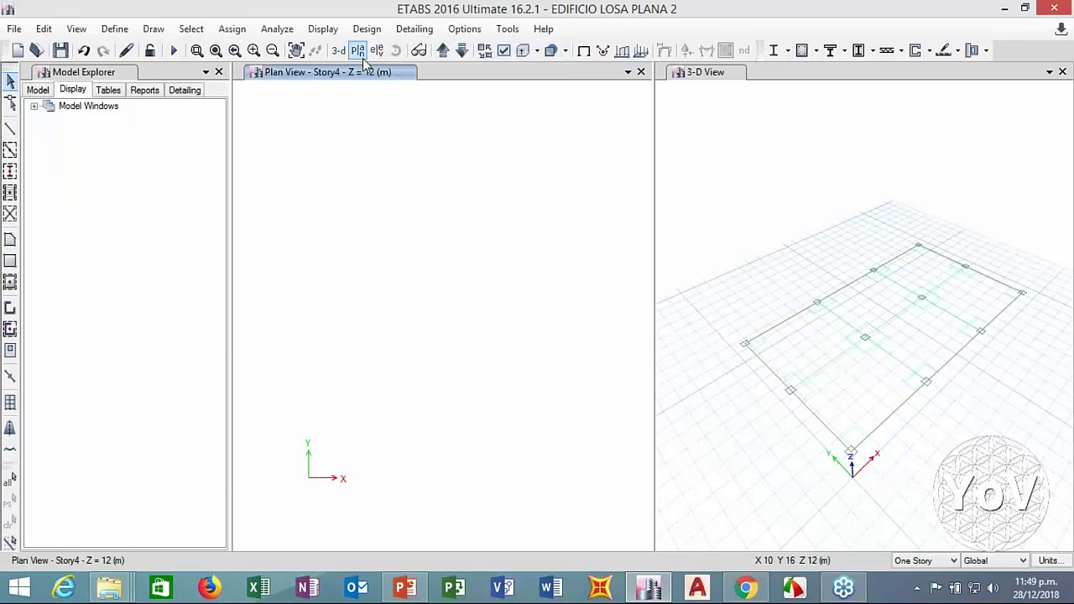
click(460, 51)
click(461, 51)
click(461, 51)
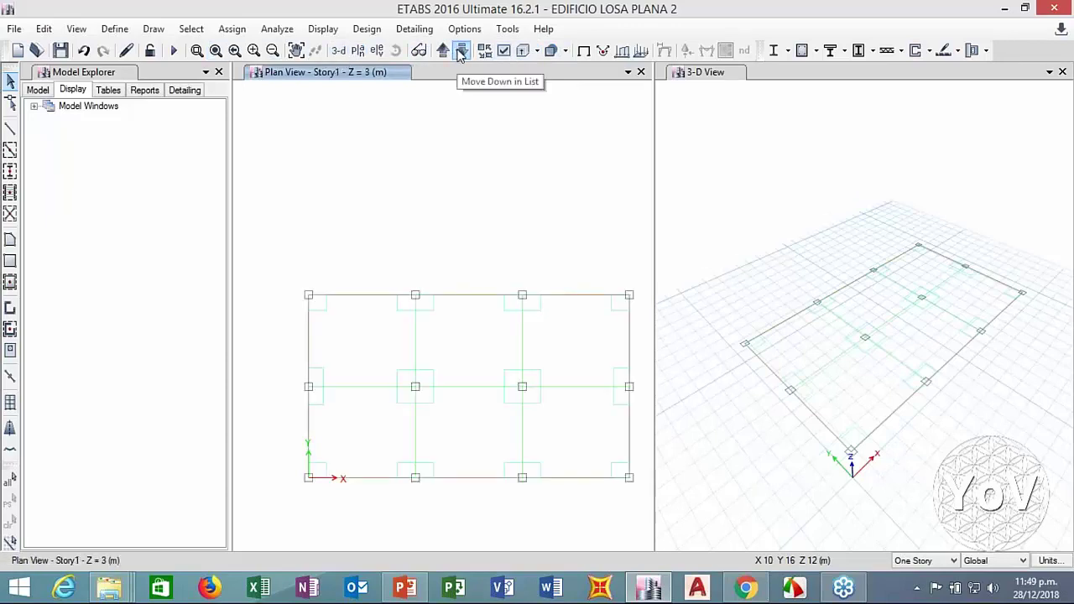
middle_drag(492, 228, 475, 194)
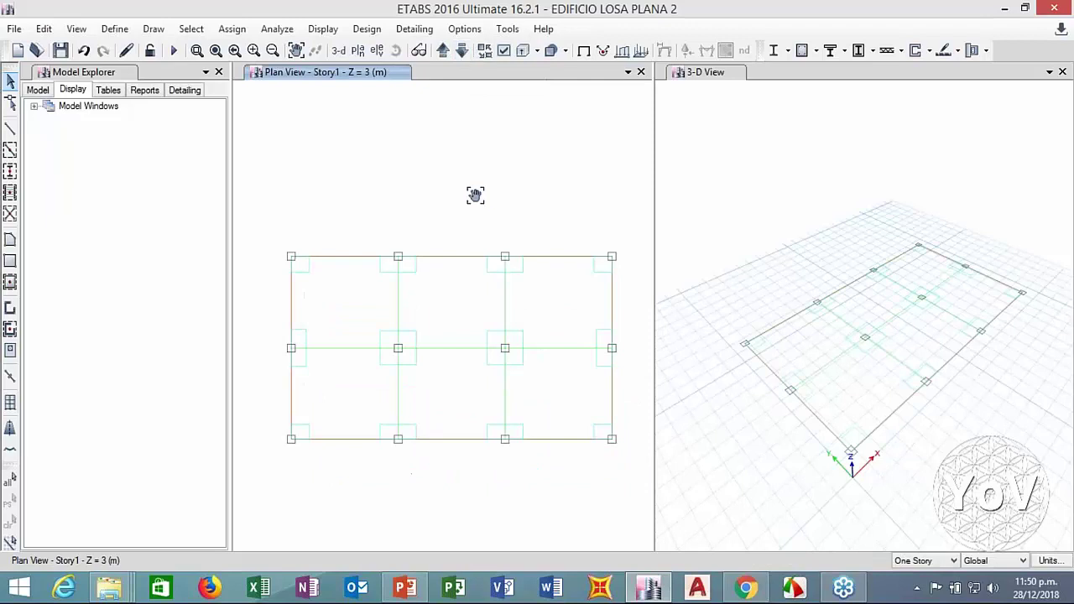
List the 3-D view's architectural layers and create column objects from layer C50X50
click(702, 183)
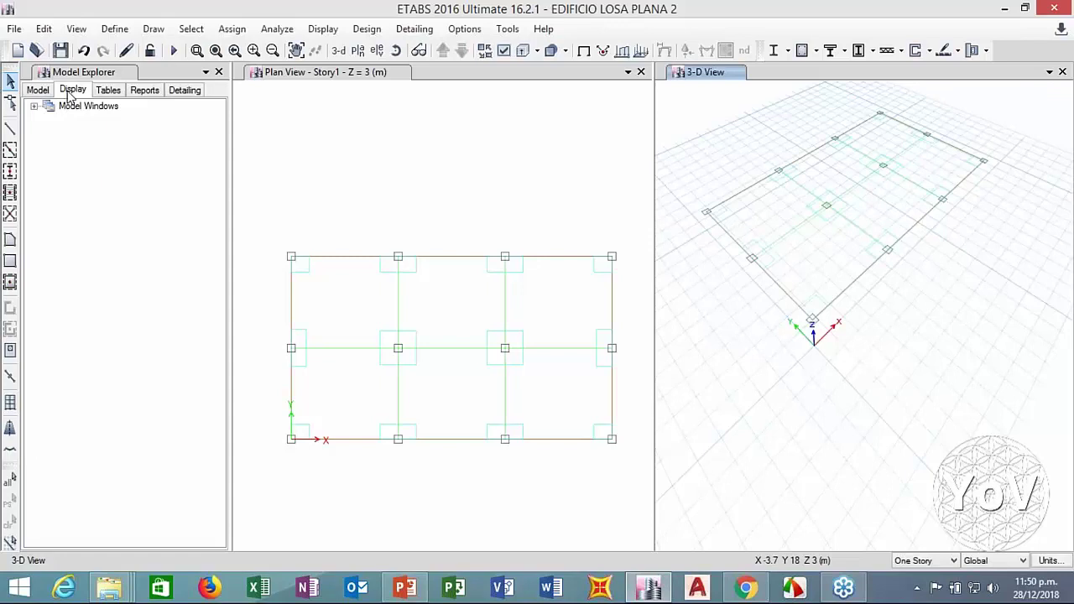
double_click(35, 107)
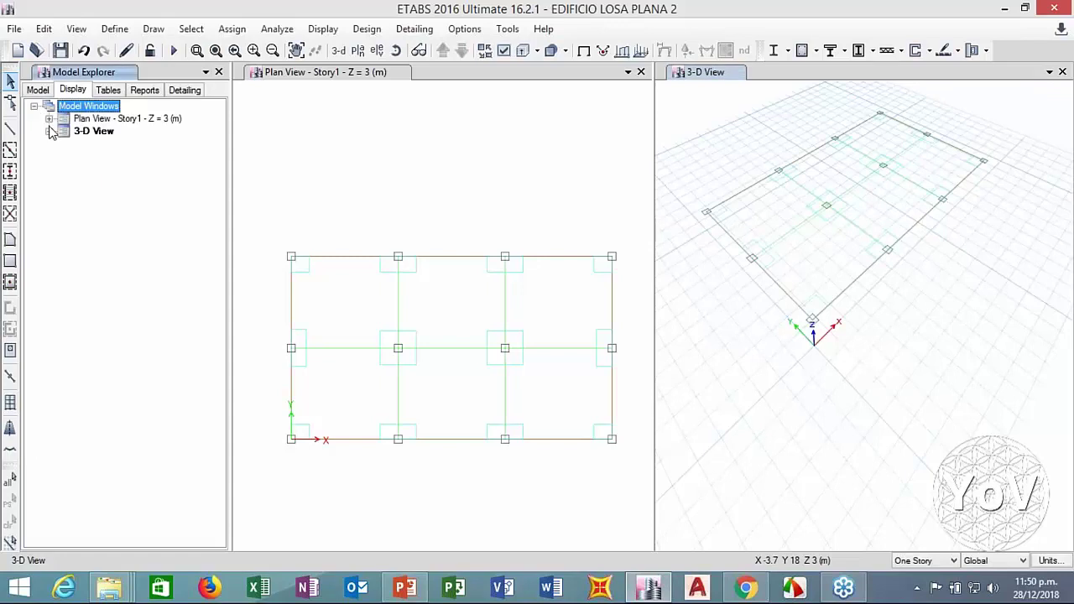
click(49, 132)
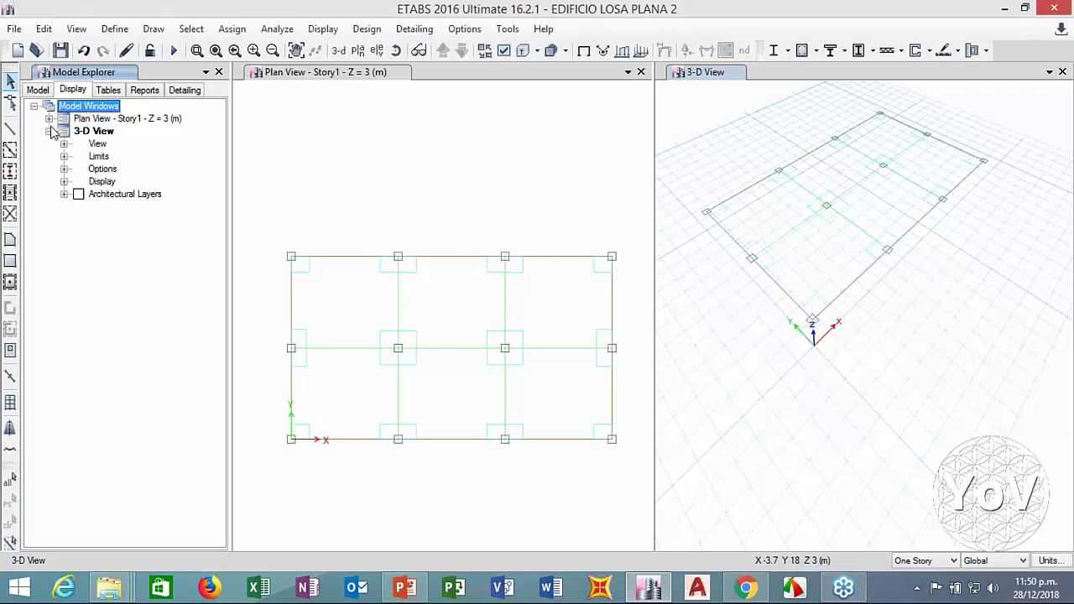
click(63, 194)
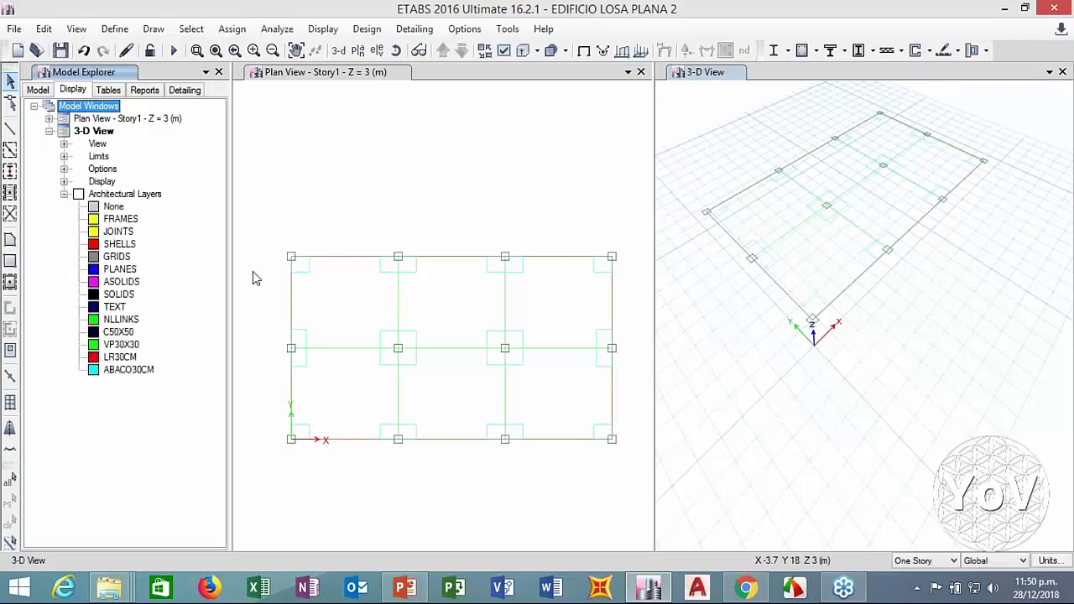
click(118, 333)
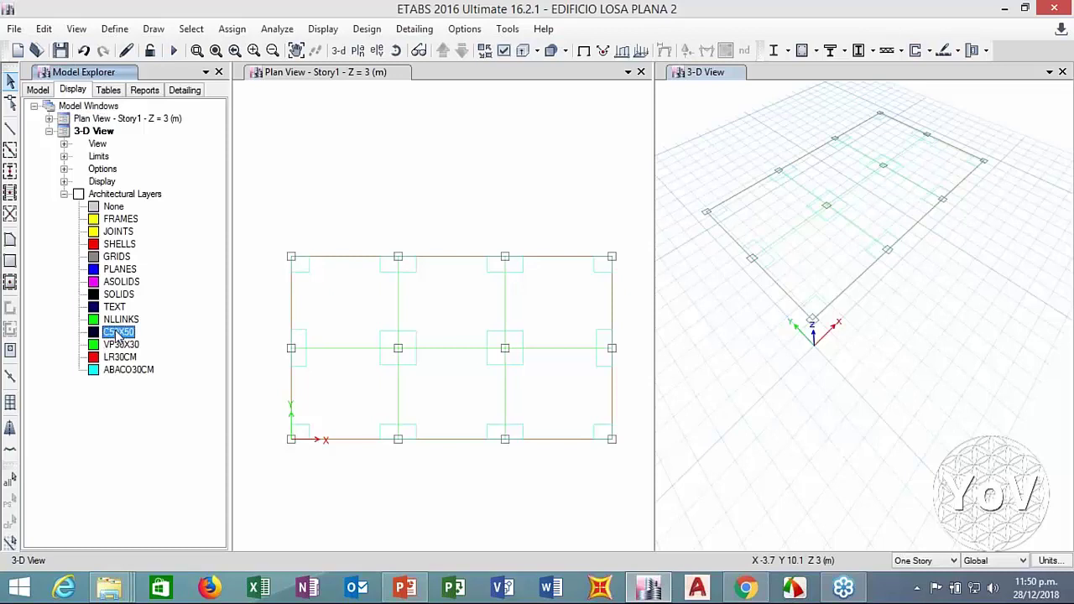
right_click(118, 334)
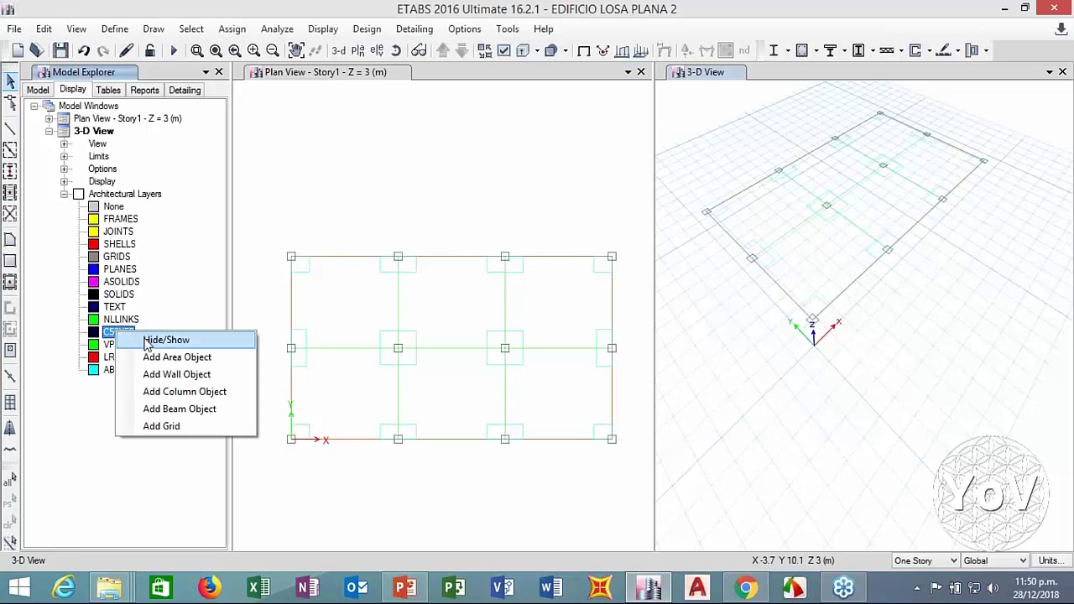
click(159, 392)
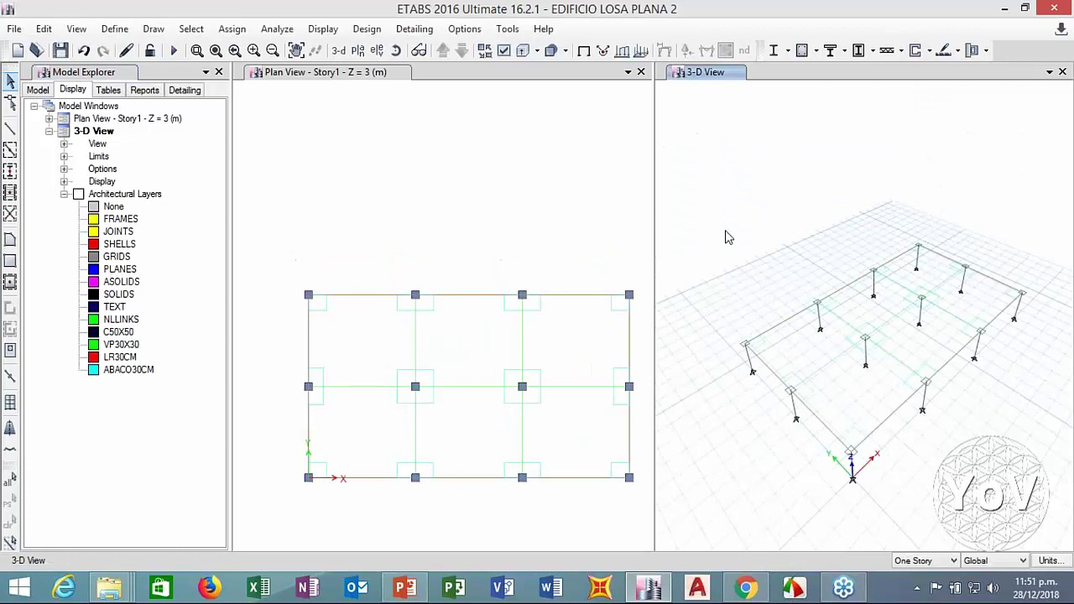
middle_drag(726, 237, 707, 124)
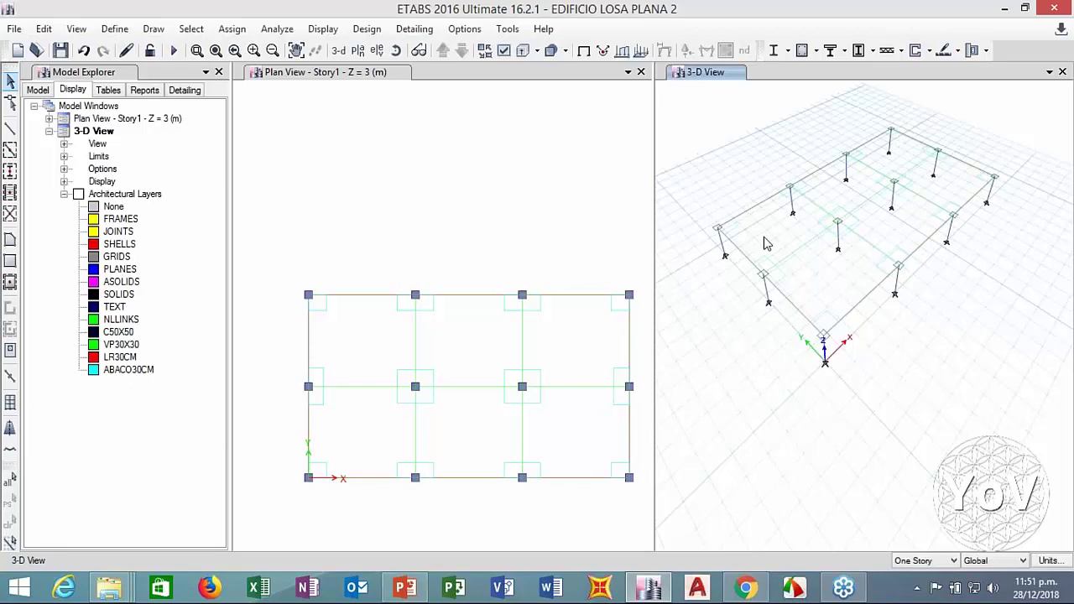
Create beam objects from the architectural layer VP30X30
click(119, 347)
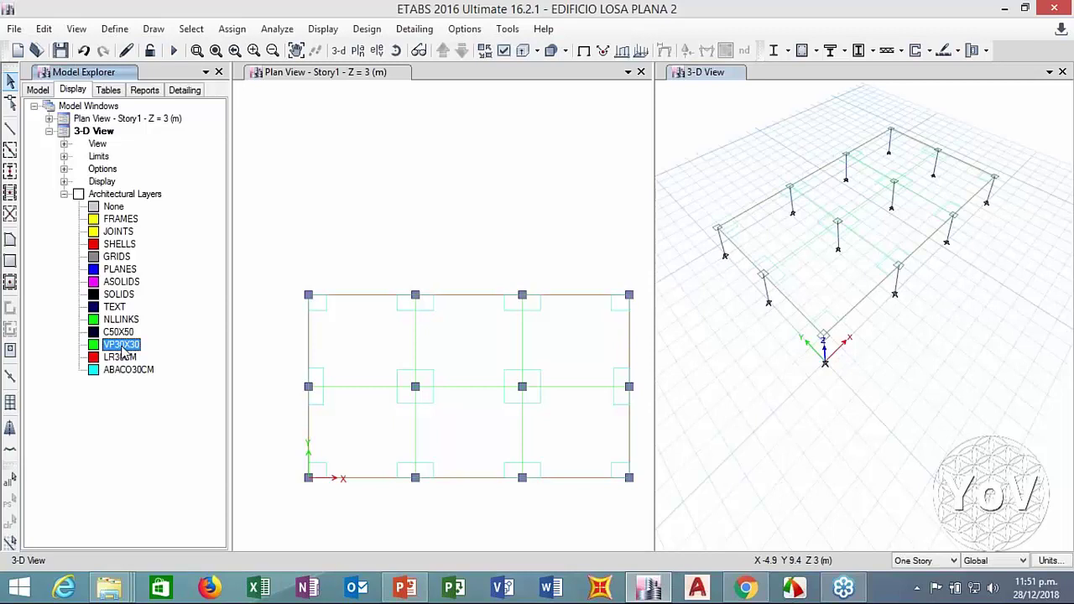
right_click(125, 345)
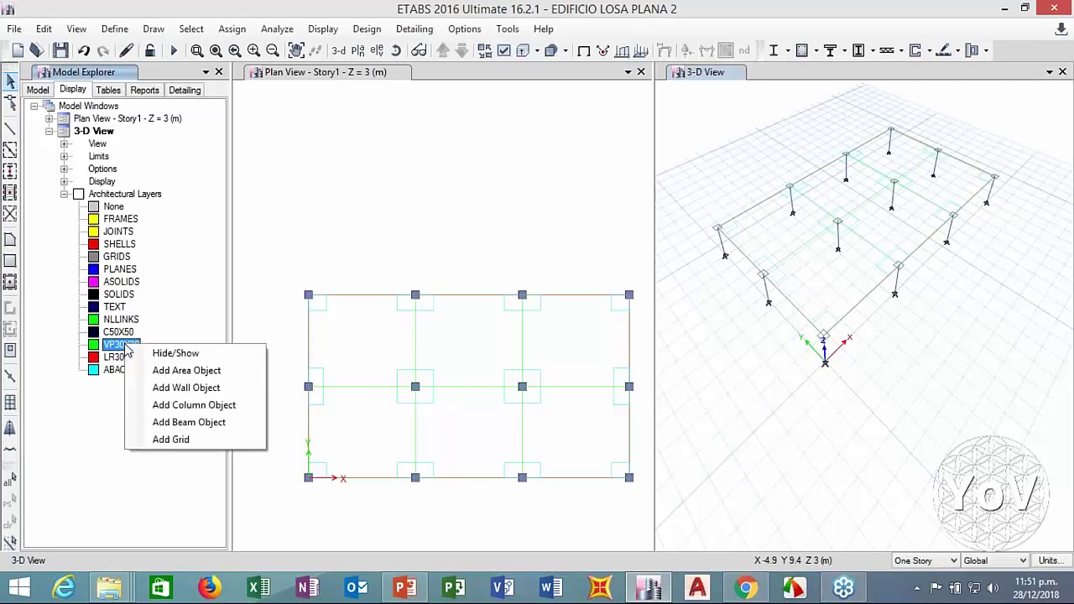
click(186, 422)
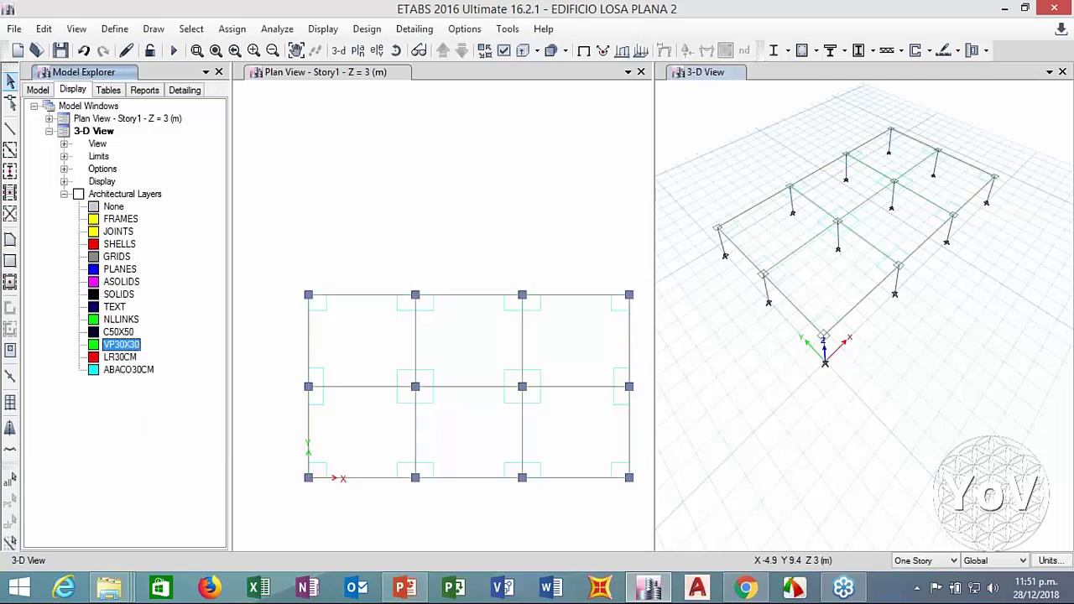
click(739, 194)
mouse_move(739, 193)
middle_down()
mouse_move(764, 303)
mouse_move(684, 193)
mouse_move(741, 175)
mouse_move(778, 180)
middle_up()
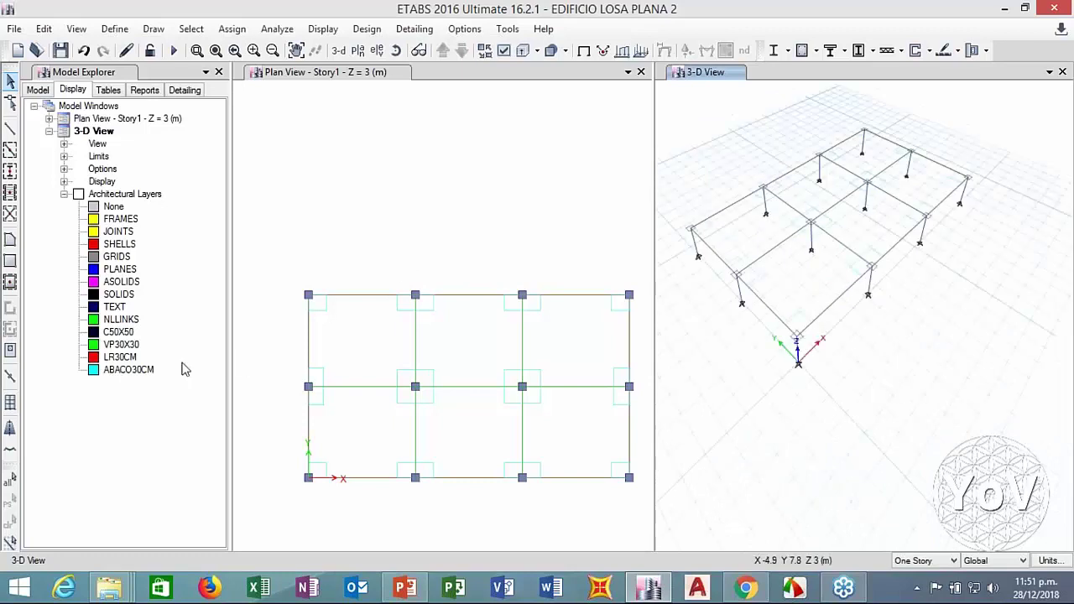
Create the slab area objects from the architectural layer LR30CM
click(122, 358)
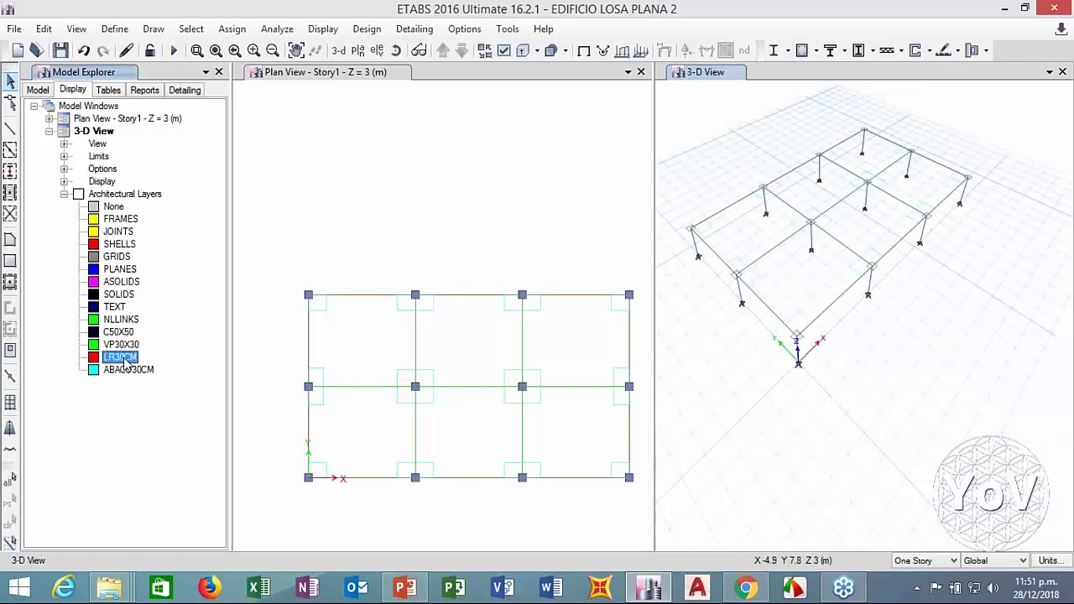
right_click(125, 359)
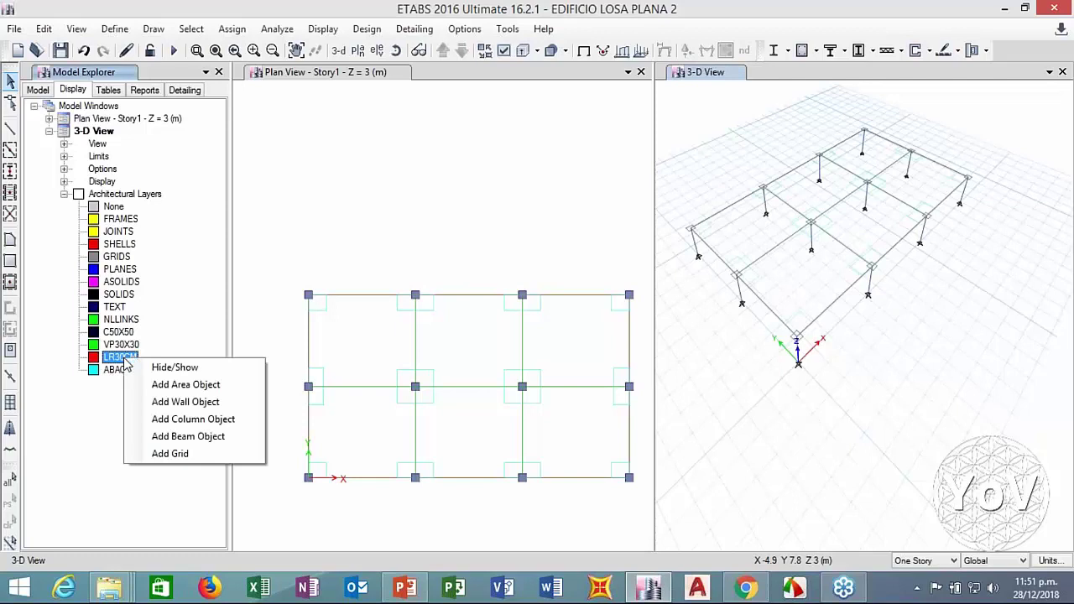
click(185, 384)
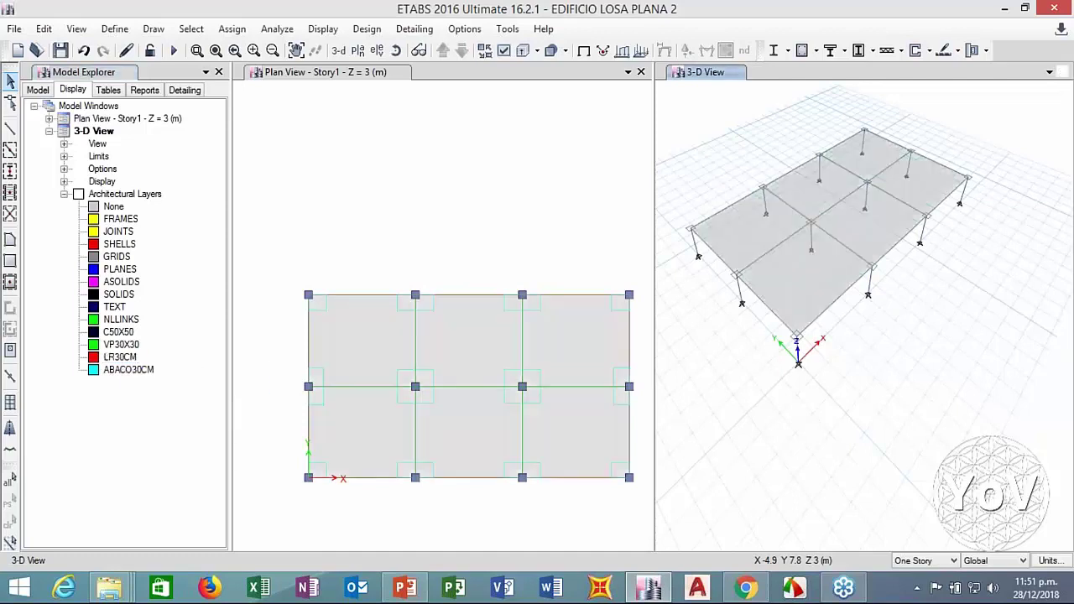
Create the drop-panel area objects from the architectural layer ABACO30CM
click(126, 370)
right_click(124, 371)
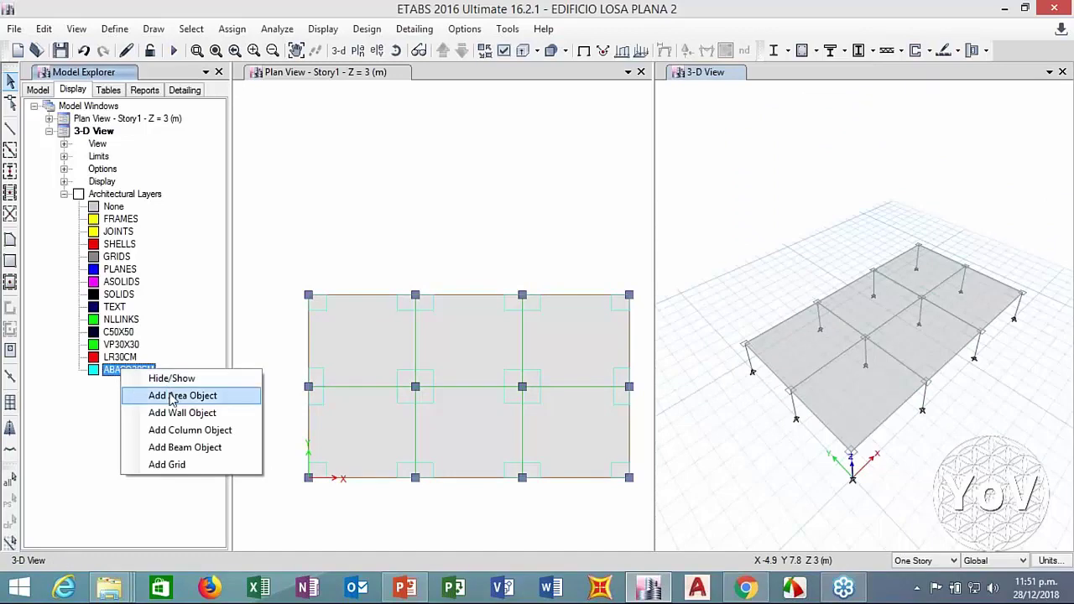
click(170, 396)
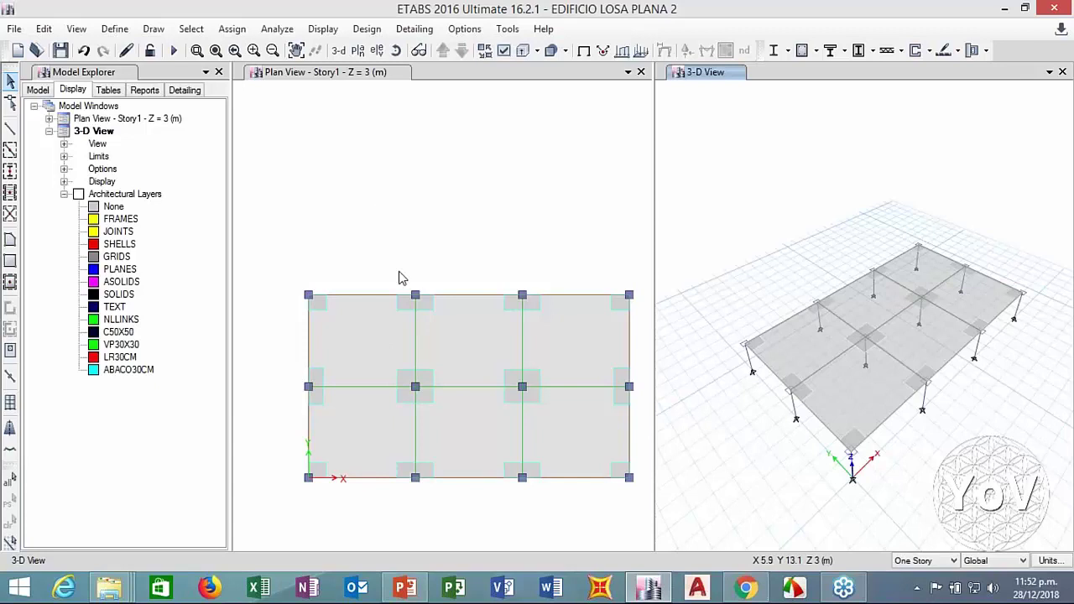
click(376, 210)
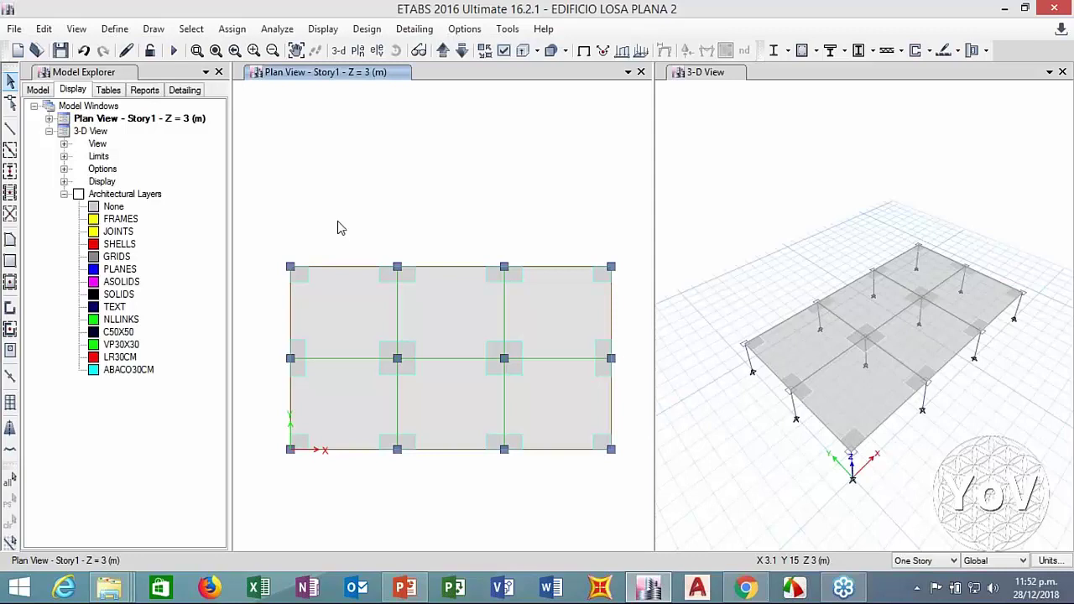
Save the model under the name 1ER MODELO LOSA PLANA AUTOCAD as an ETABS model file
click(14, 29)
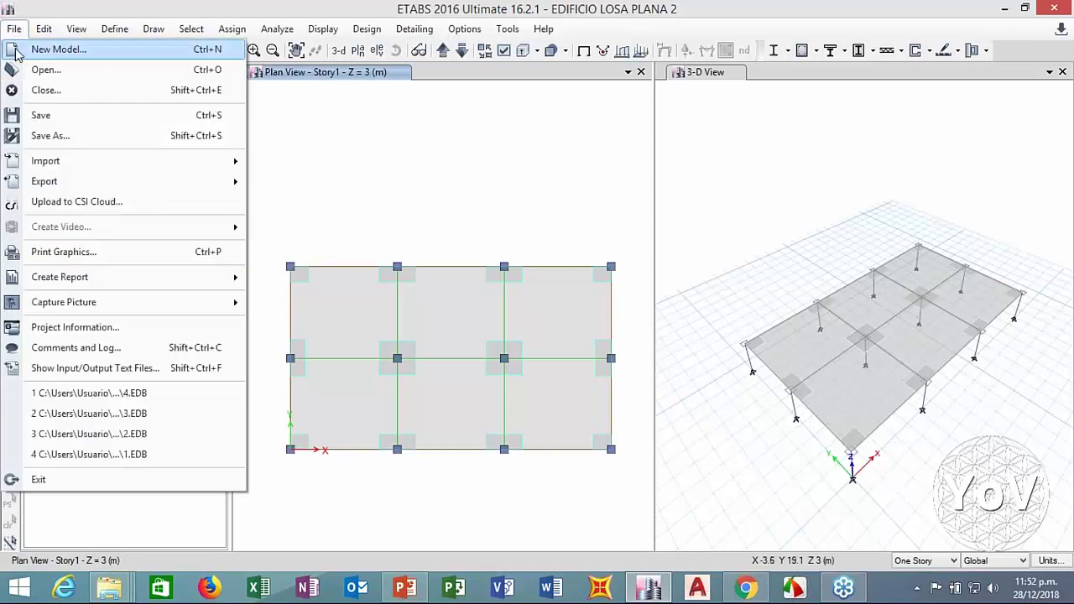
click(39, 136)
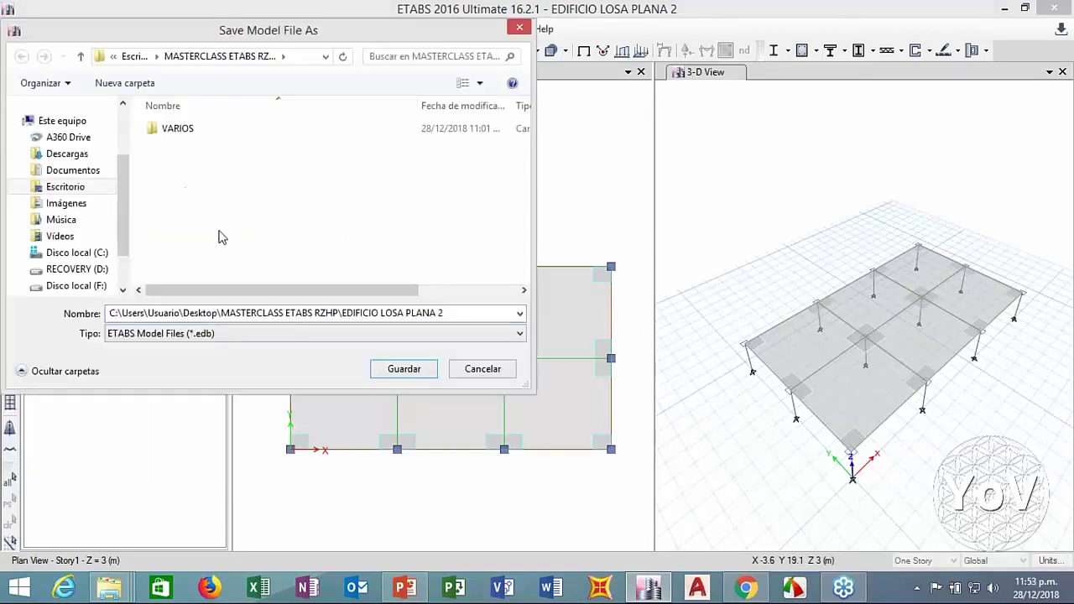
click(455, 313)
text(1er modelo)
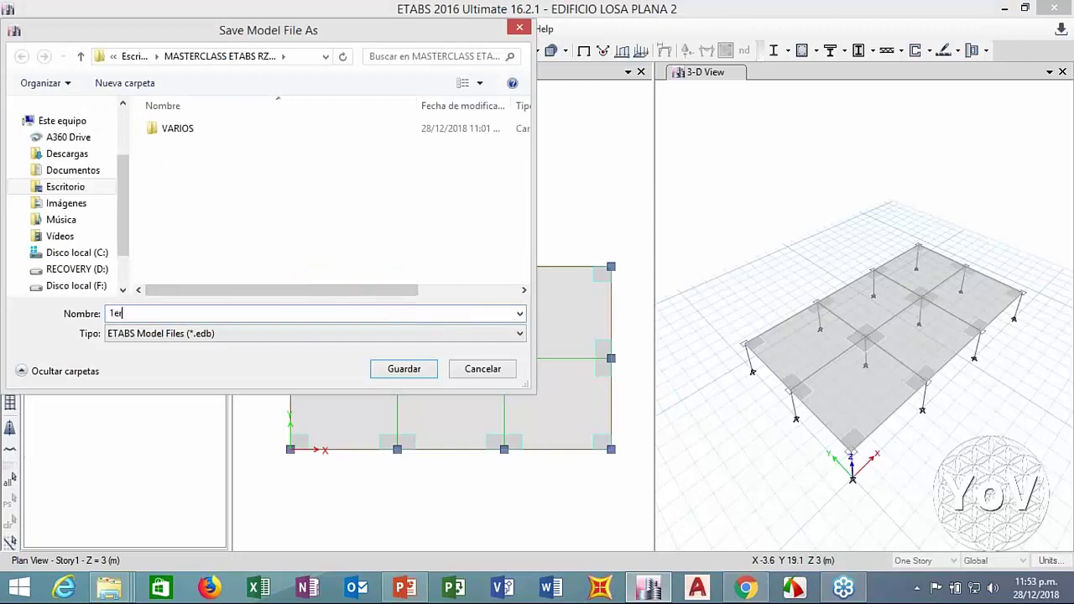
key(BackSpace)
key(BackSpace)
key(BackSpace)
key(BackSpace)
key(BackSpace)
key(BackSpace)
key(BackSpace)
key(BackSpace)
key(BackSpace)
key(BackSpace)
key(BackSpace)
text(1ER MODELO LOSA PLANA )
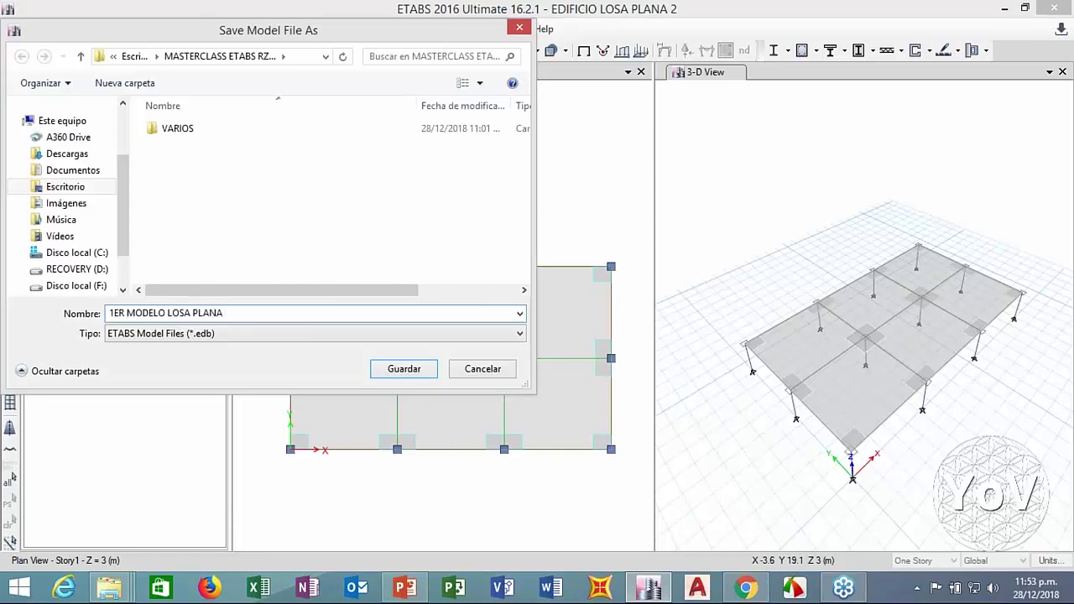
text(AUTOCAD)
key(Return)
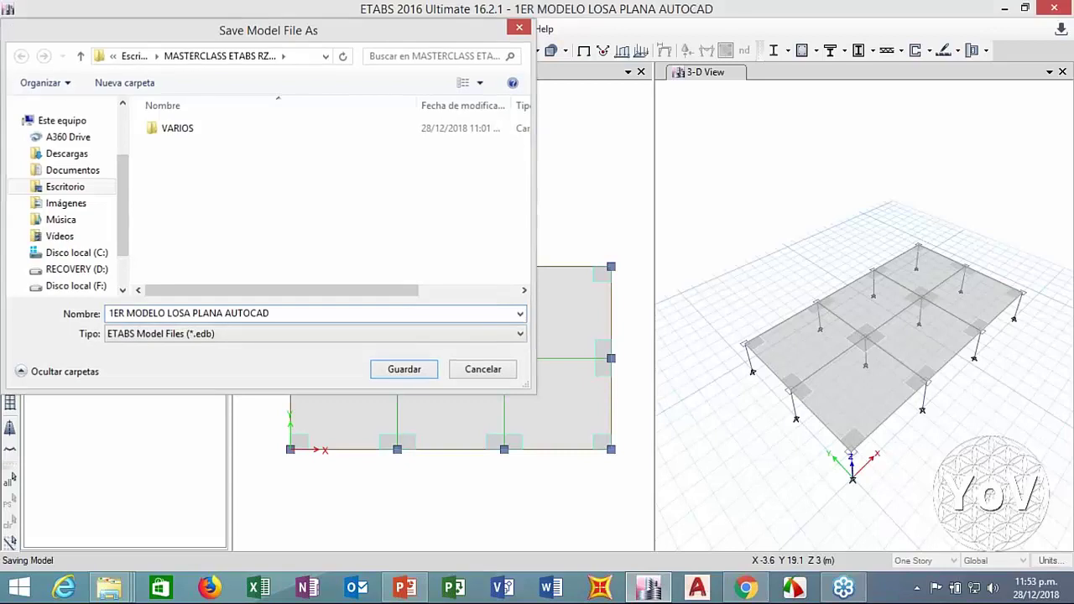
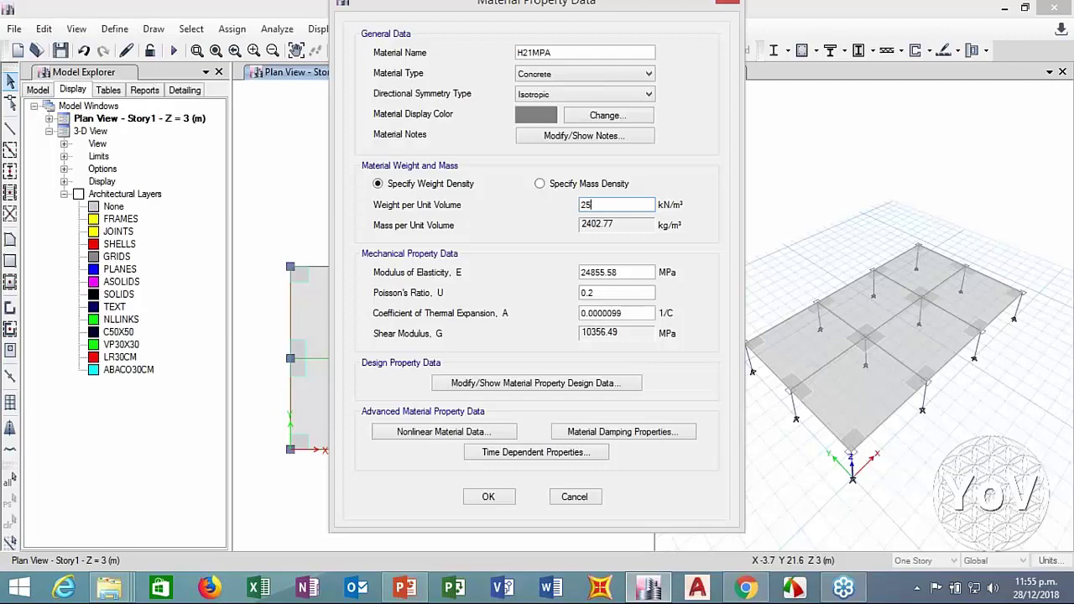
Give the H21MPA concrete a modulus of elasticity of 21538 MPa and a specified compressive strength of 21 MPa
key(Tab)
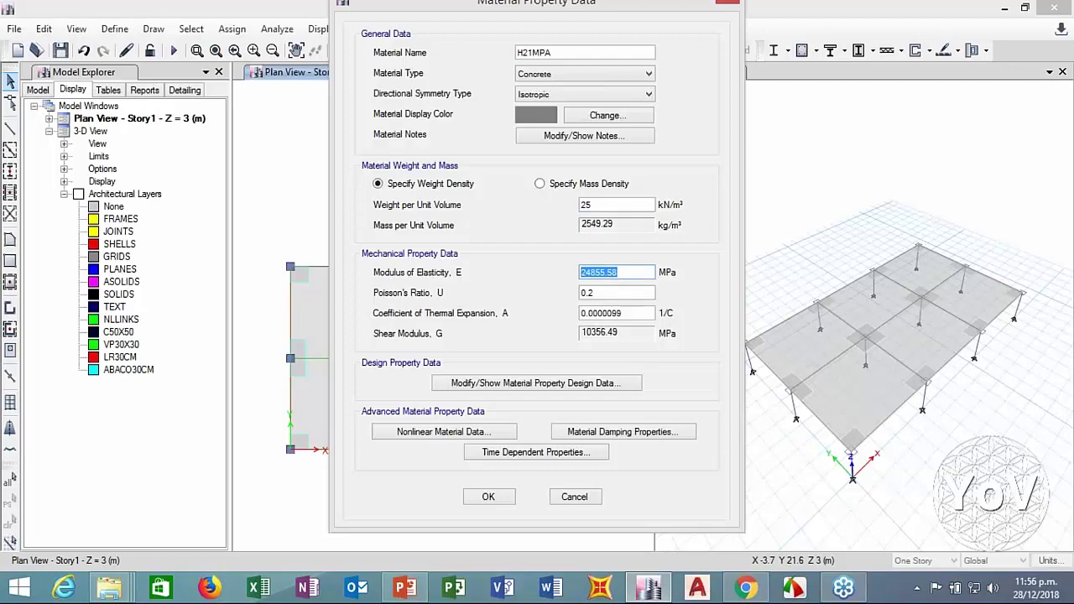
text(21538)
click(551, 384)
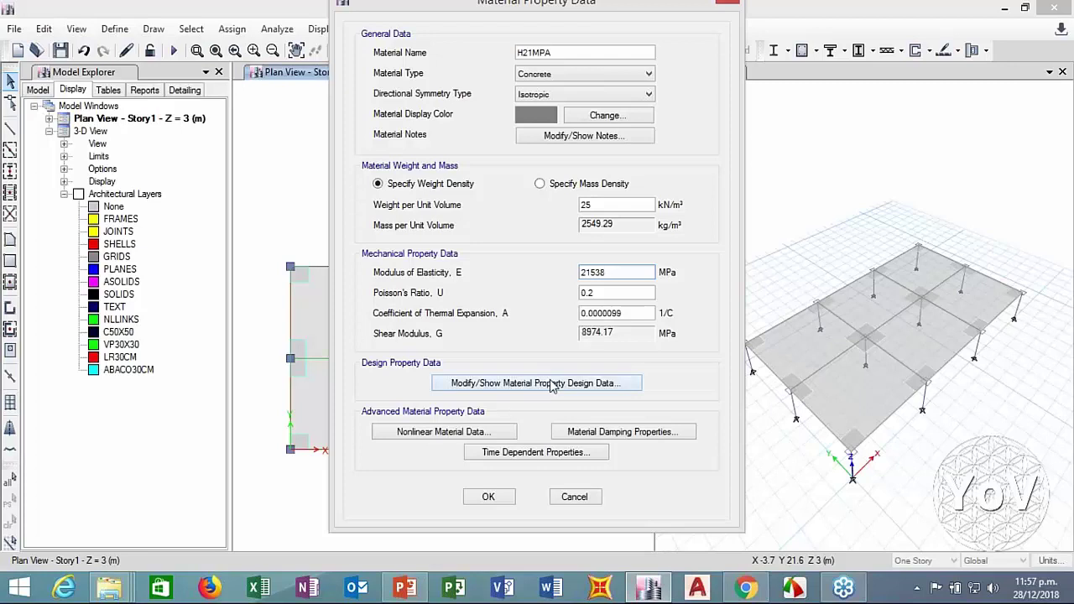
drag(613, 250, 544, 253)
text(21)
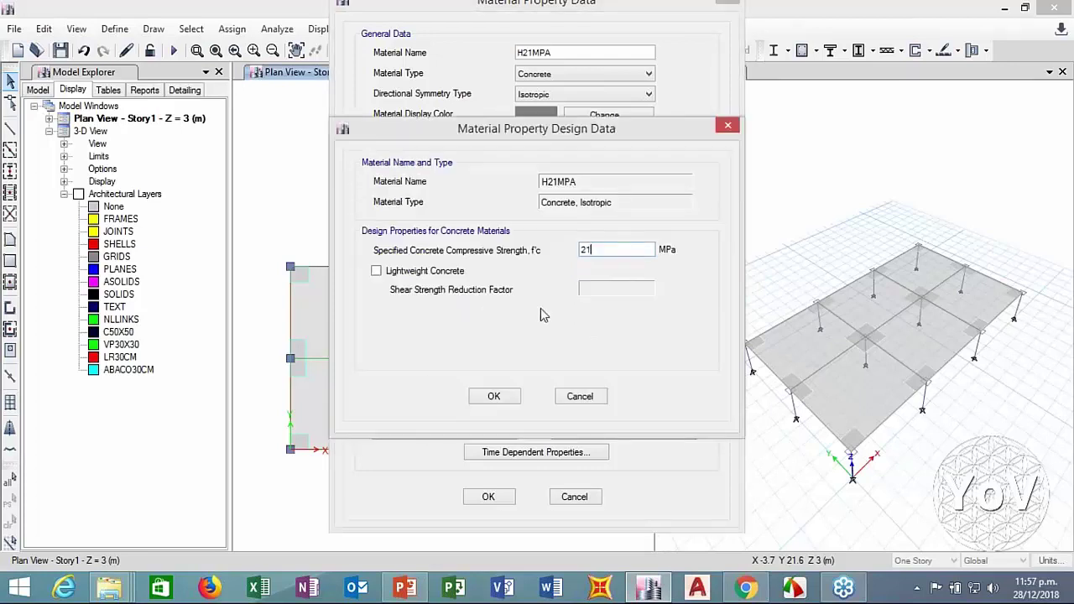
click(493, 398)
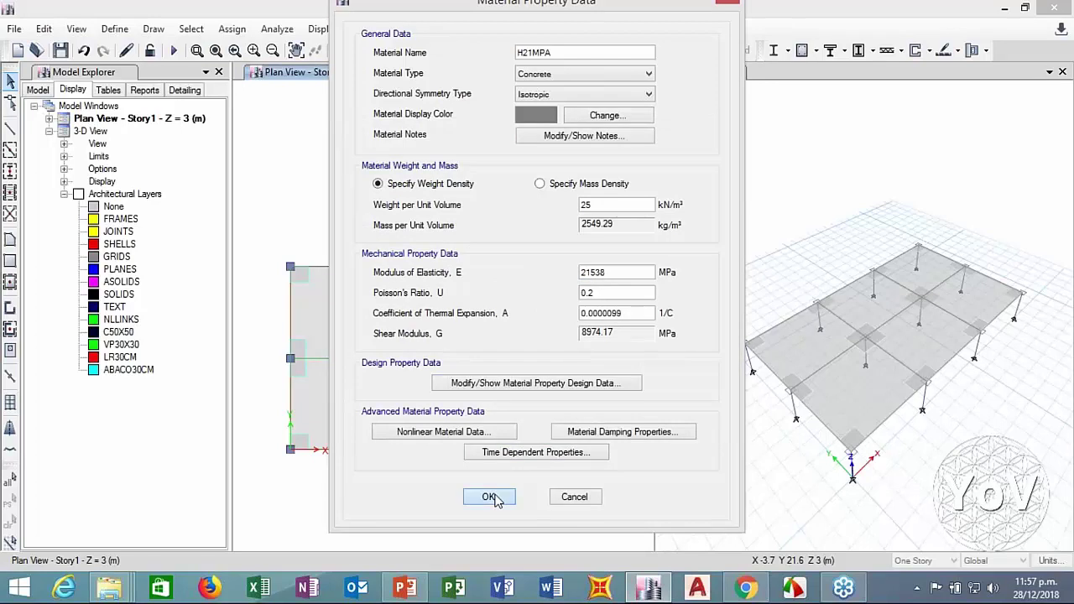
click(490, 497)
click(637, 351)
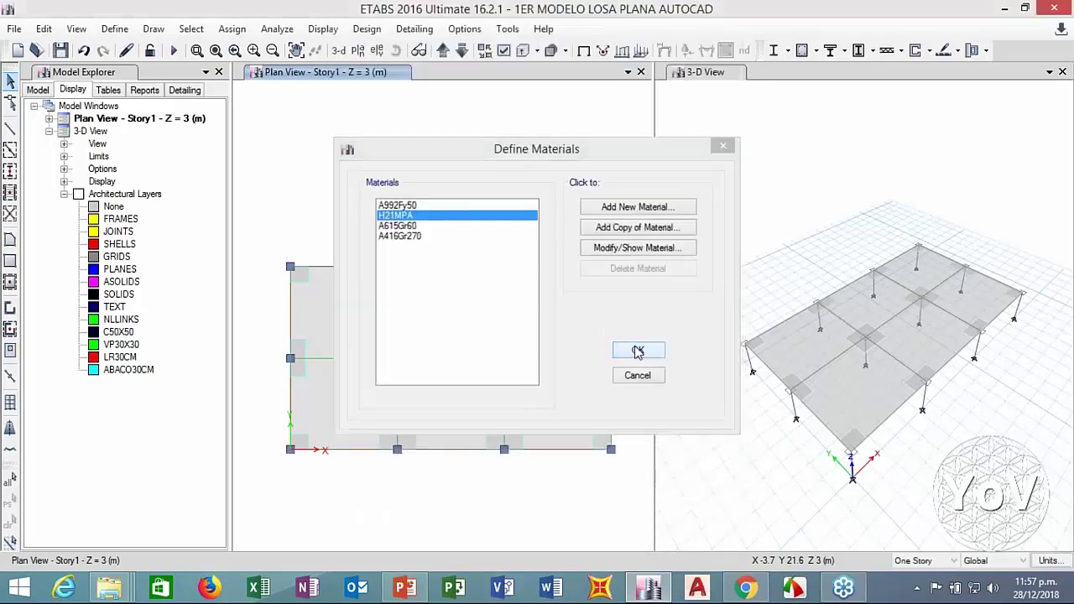
Add a rectangular concrete frame section named C50X50 with an orange display color
click(114, 28)
mouse_move(163, 74)
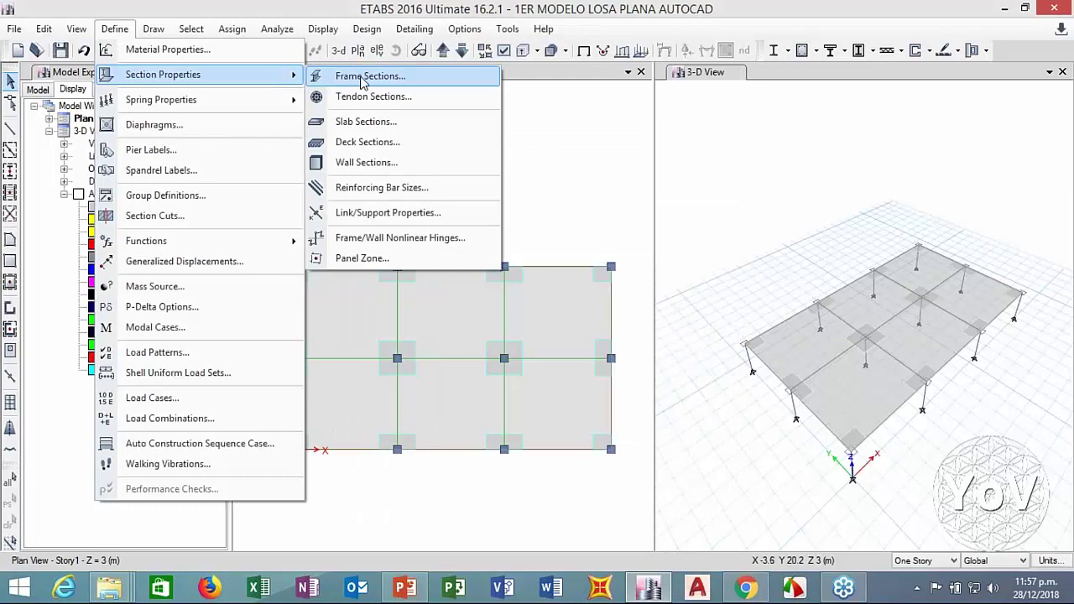
click(362, 76)
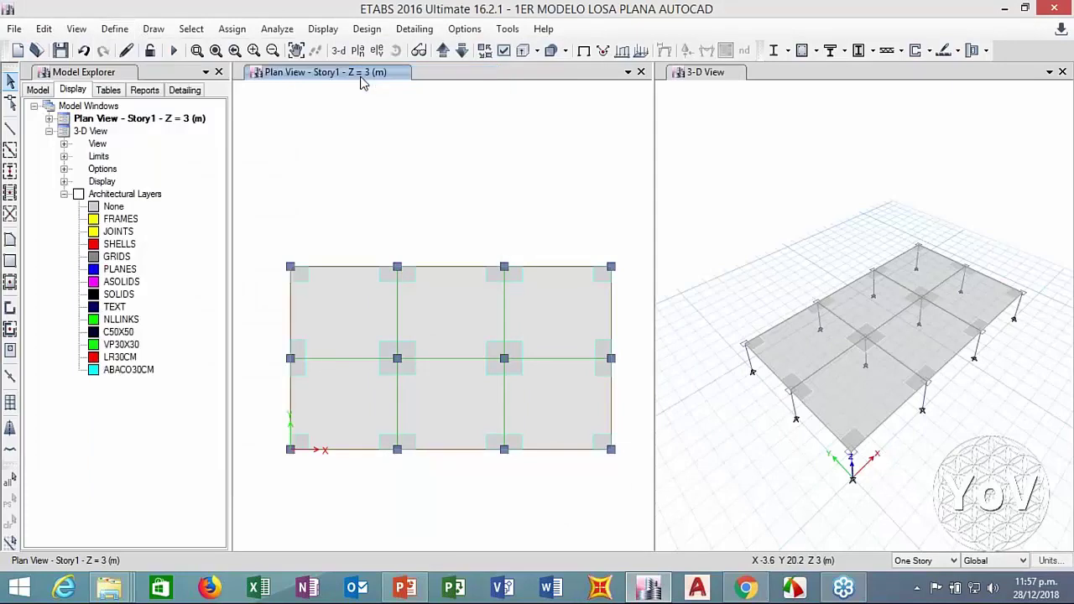
click(619, 168)
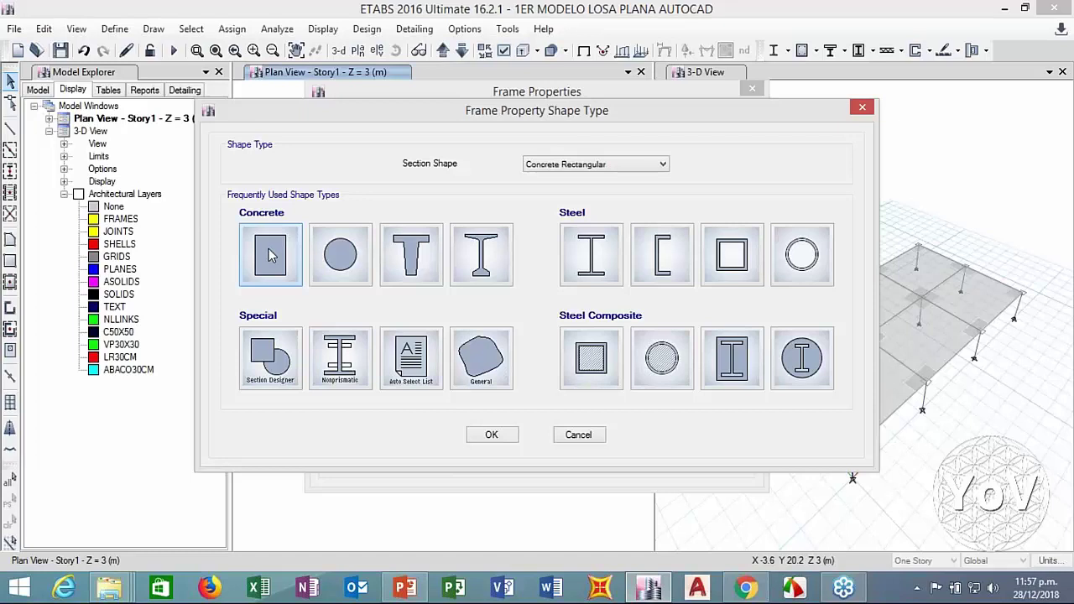
click(271, 256)
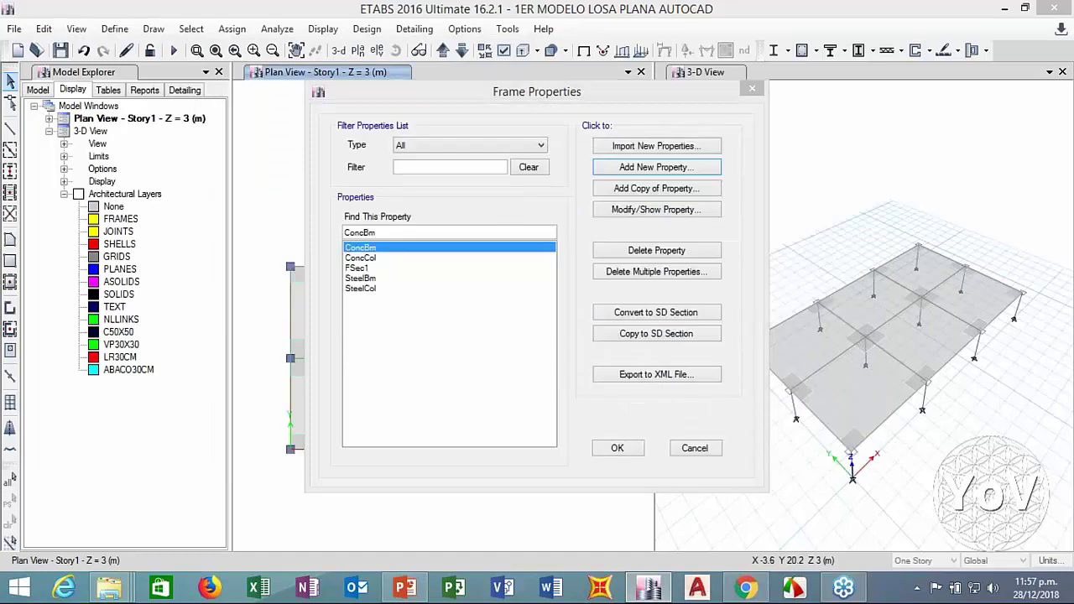
text(C50X50)
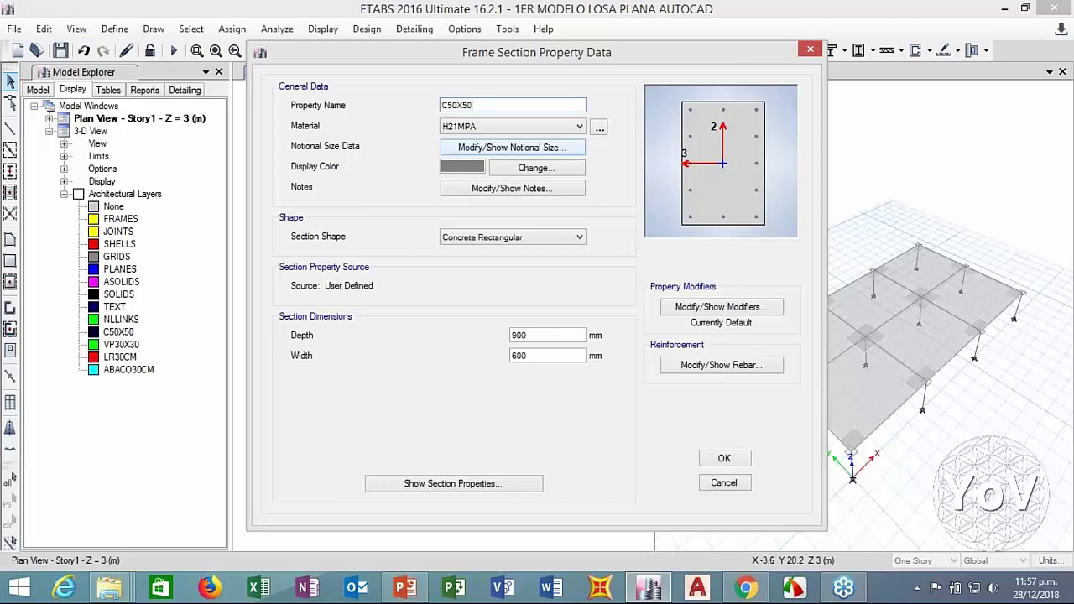
click(535, 167)
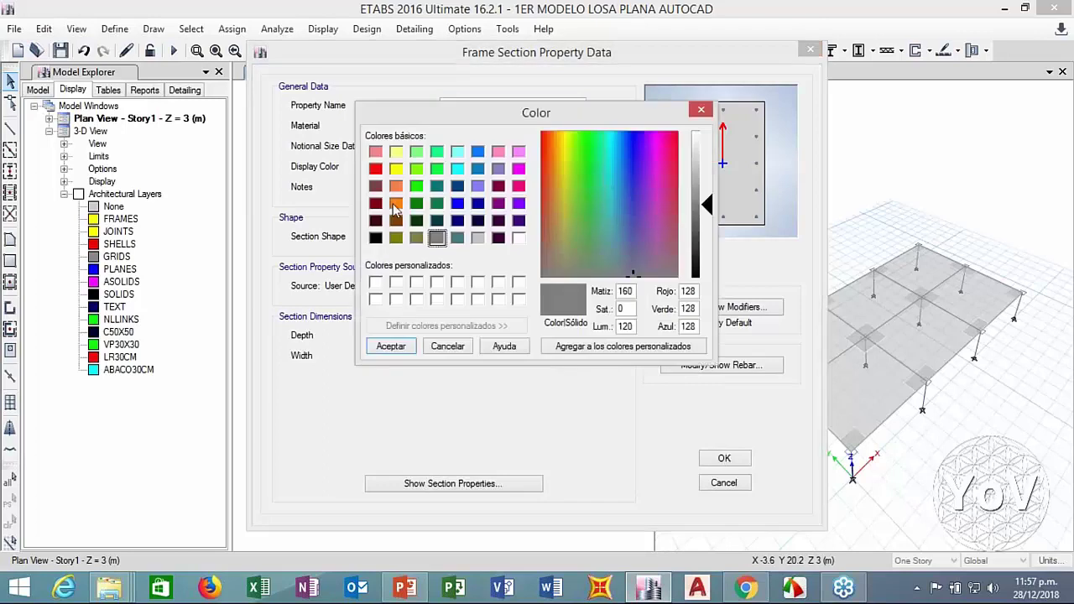
click(395, 203)
click(390, 347)
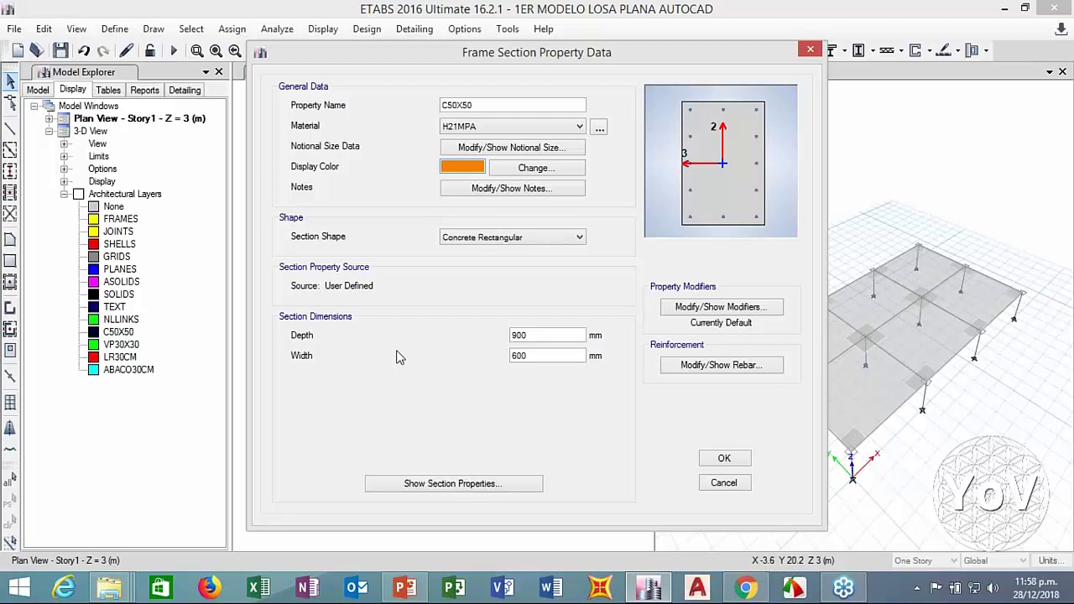
Set the C50X50 section's depth and width to 500 mm each
double_click(530, 354)
text(500)
key(shift+Tab)
text(500)
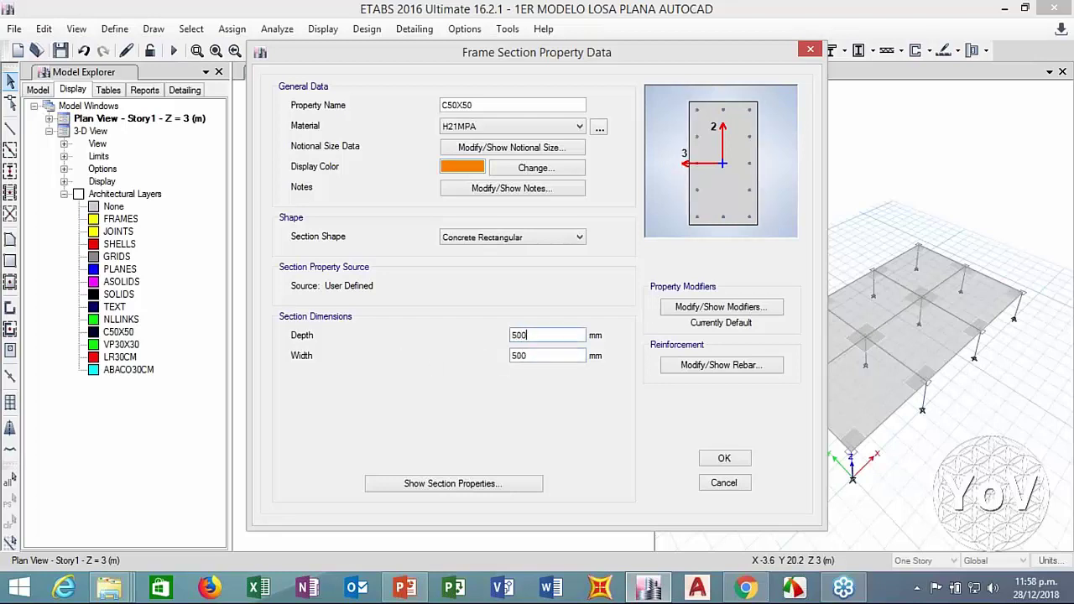
click(535, 354)
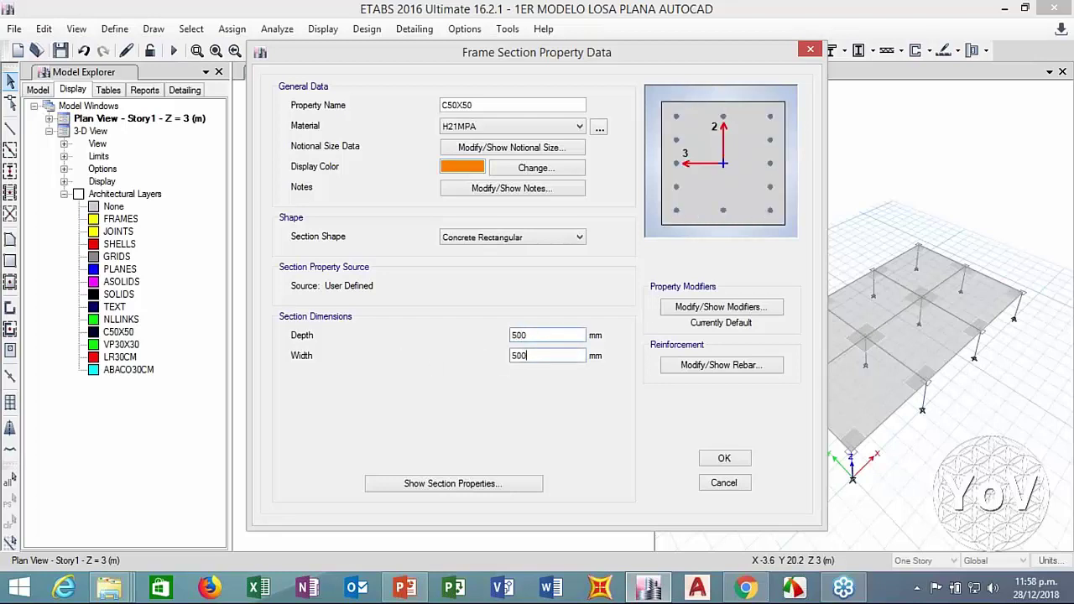
click(724, 460)
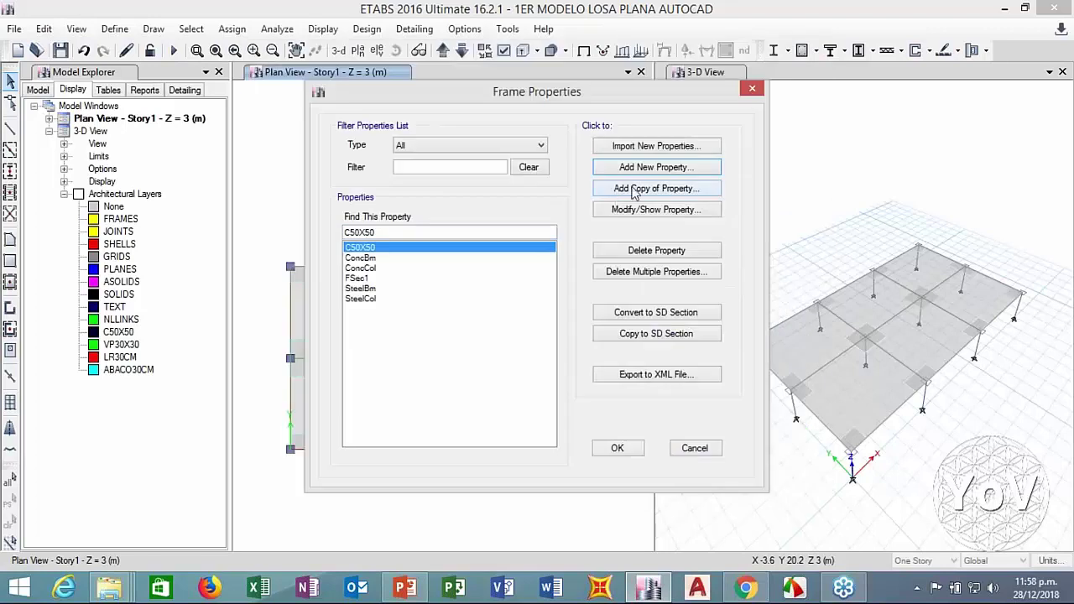
Copy the C50X50 section as a new frame section named VP30X30 with a bright green display color
click(656, 187)
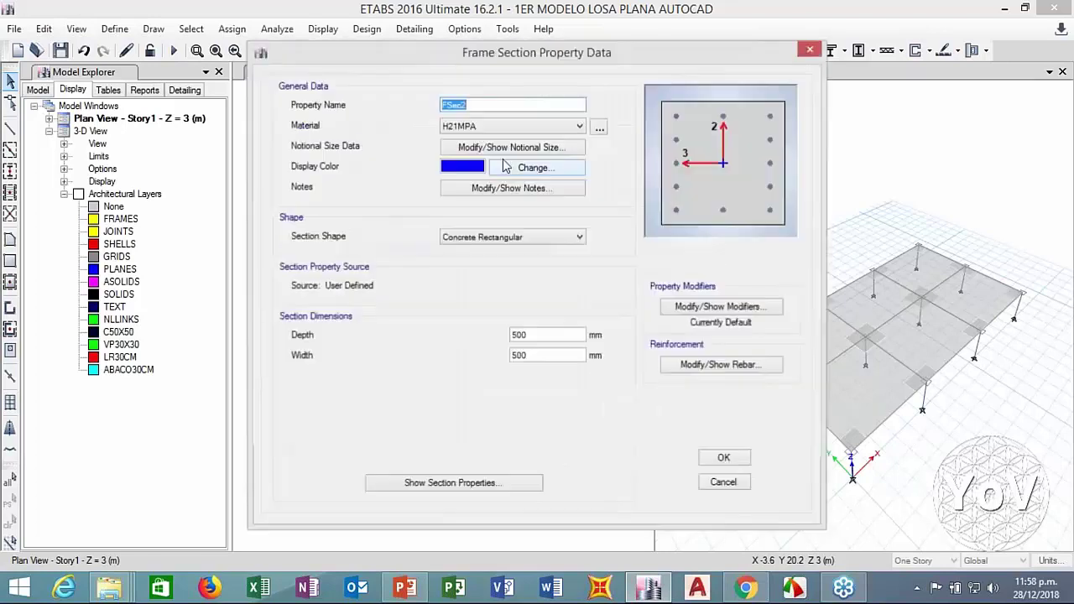
text(VP3C)
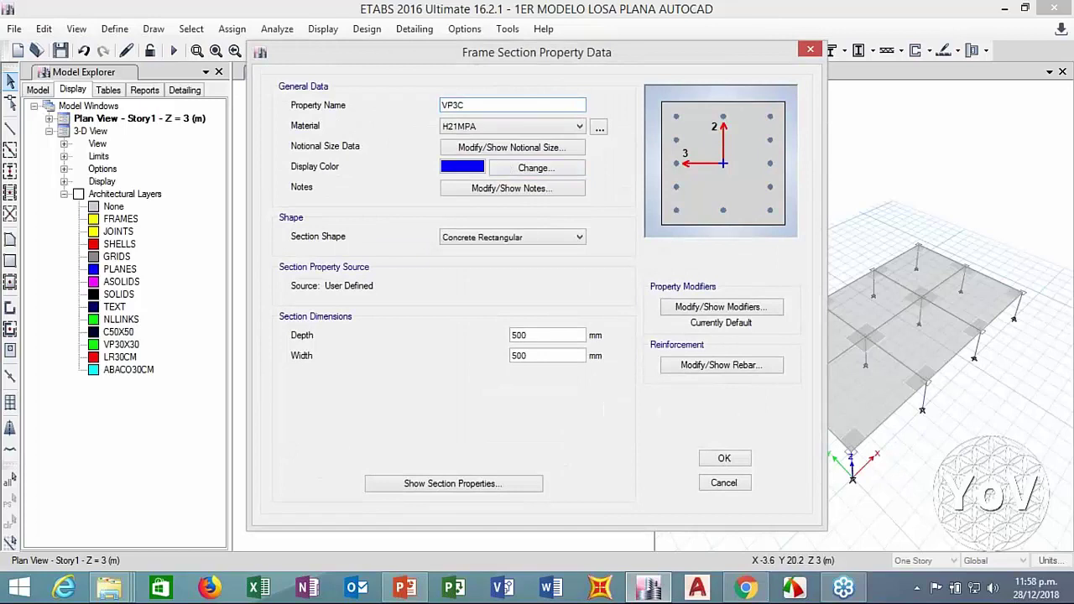
key(BackSpace)
text(0C30)
key(BackSpace)
key(BackSpace)
key(BackSpace)
text(X30)
click(452, 168)
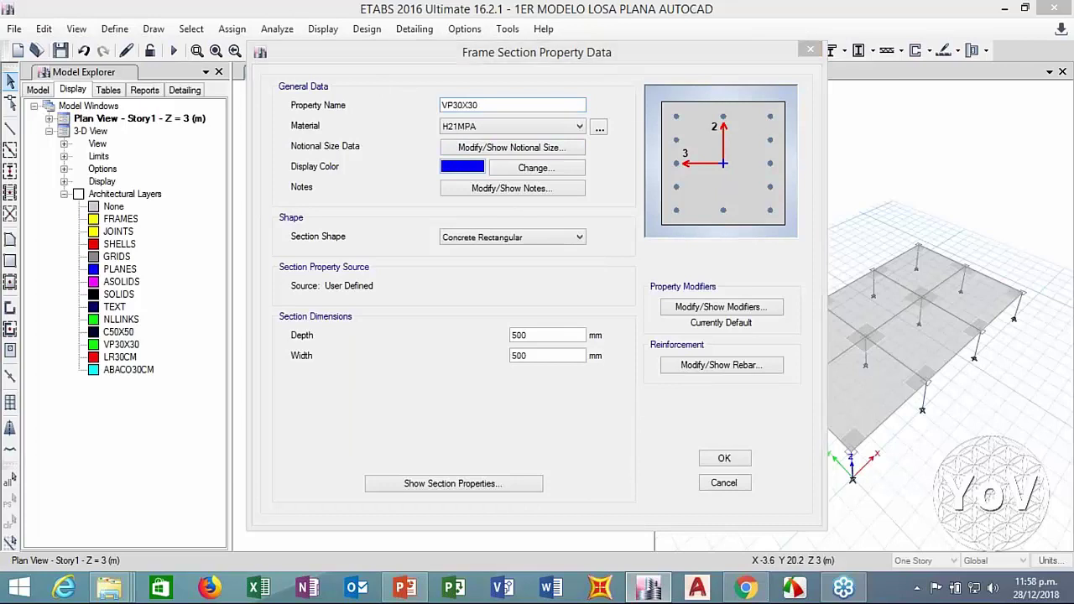
click(416, 185)
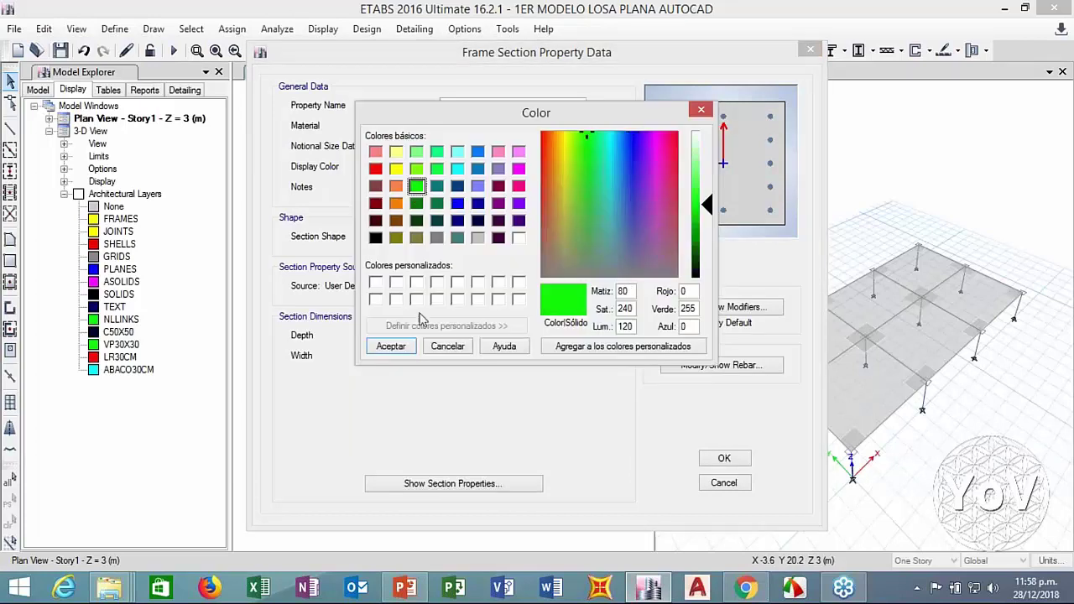
click(391, 346)
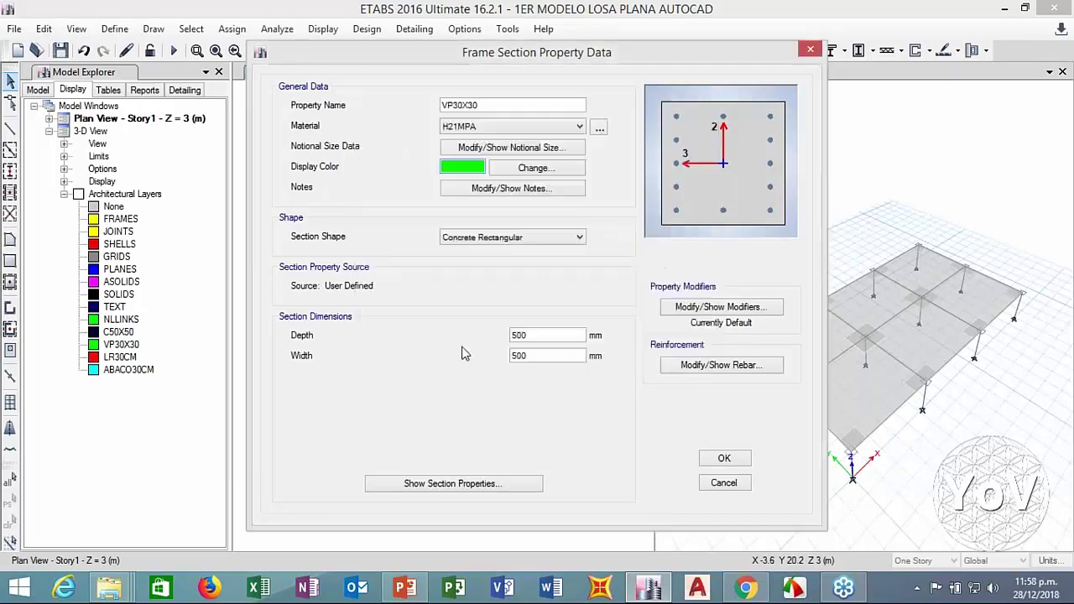
Set the VP30X30 section's reinforcement design type to M3 Design Only (Beam)
click(686, 366)
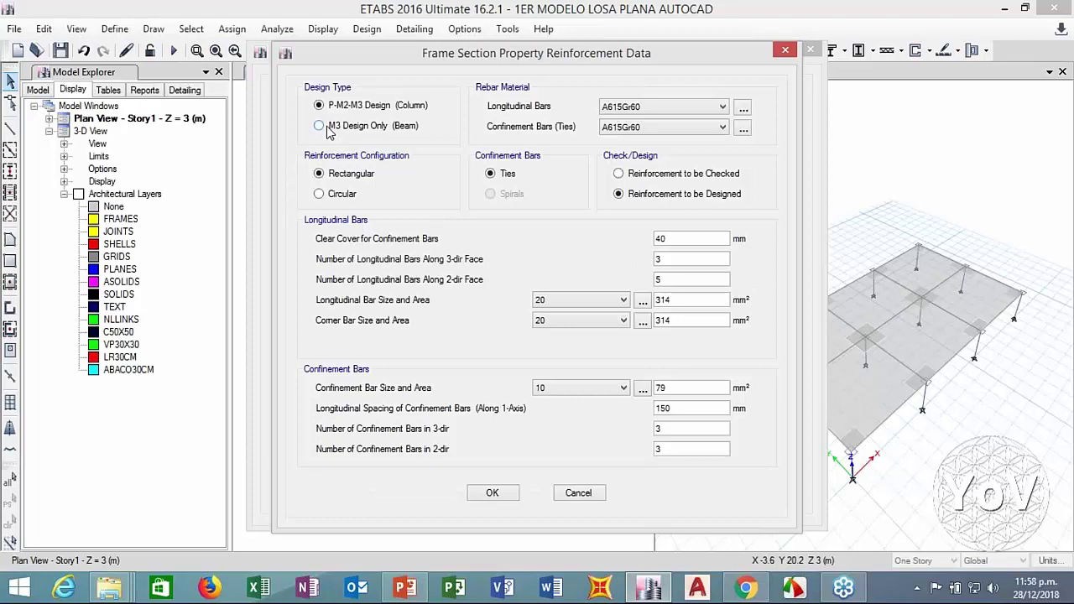
click(328, 129)
click(492, 280)
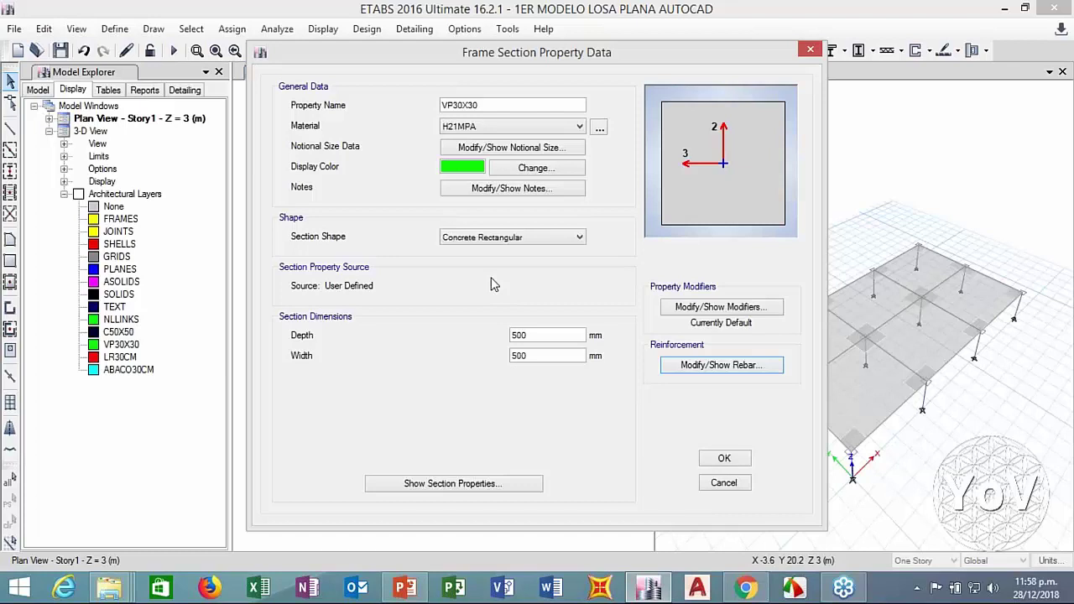
Set the VP30X30 section's depth and width to 300 mm each and accept the frame properties
double_click(527, 354)
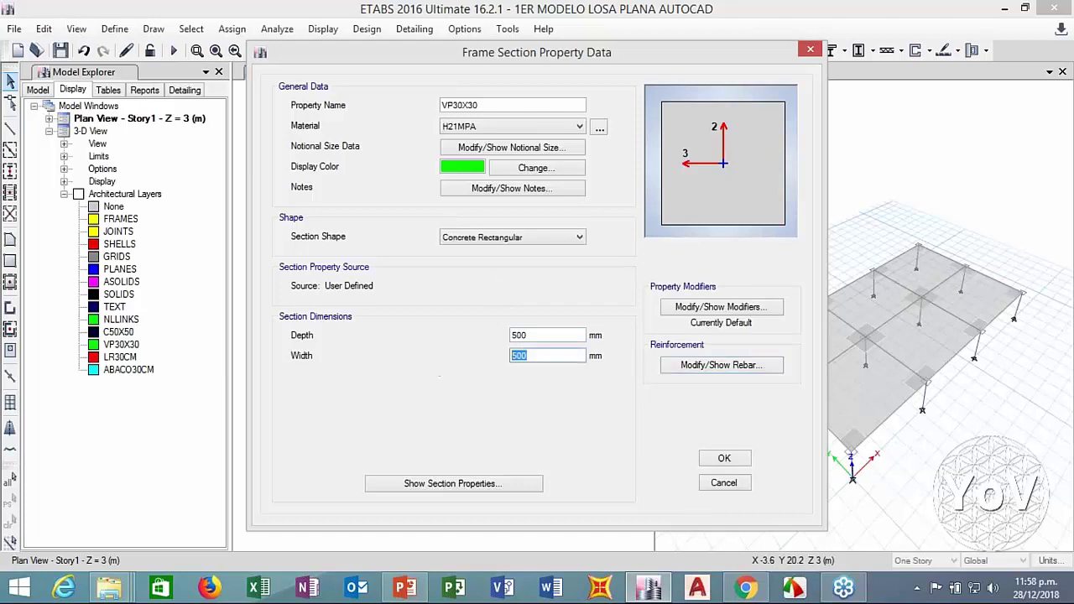
text(300)
double_click(525, 335)
text(300)
click(554, 359)
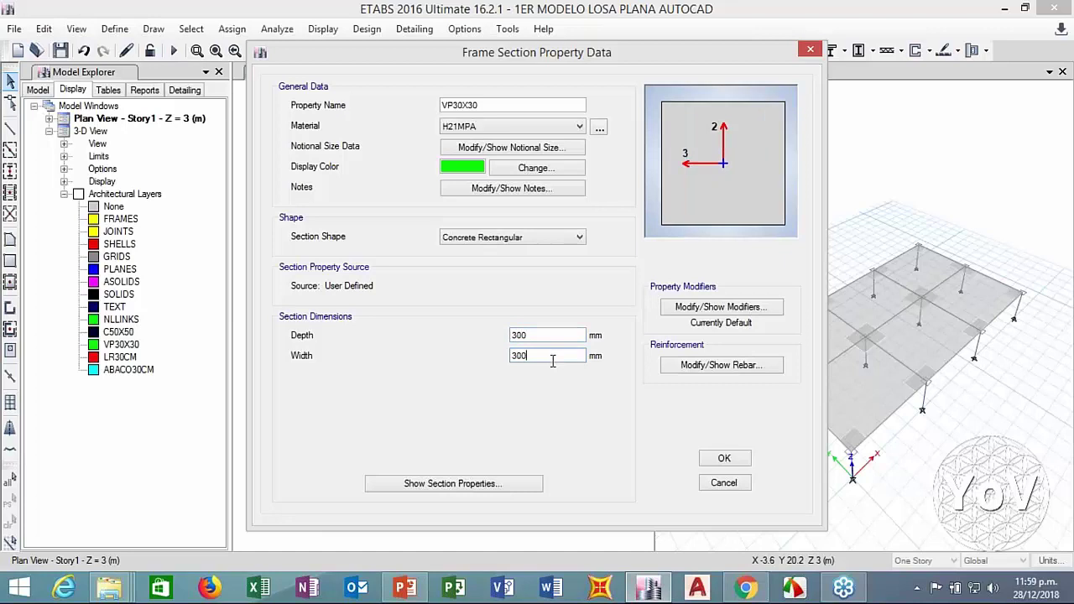
click(722, 460)
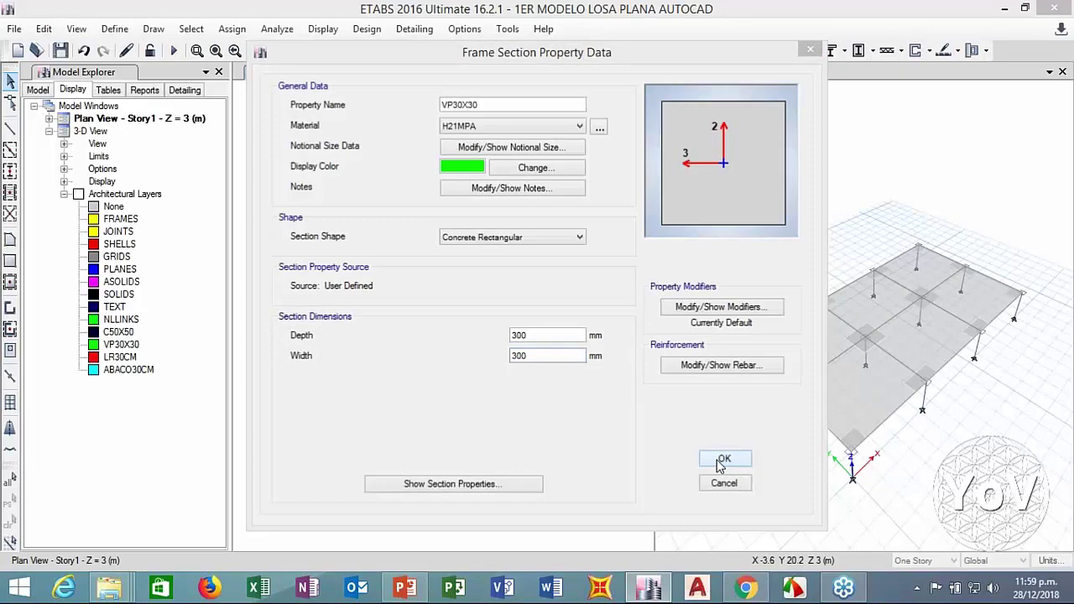
click(722, 461)
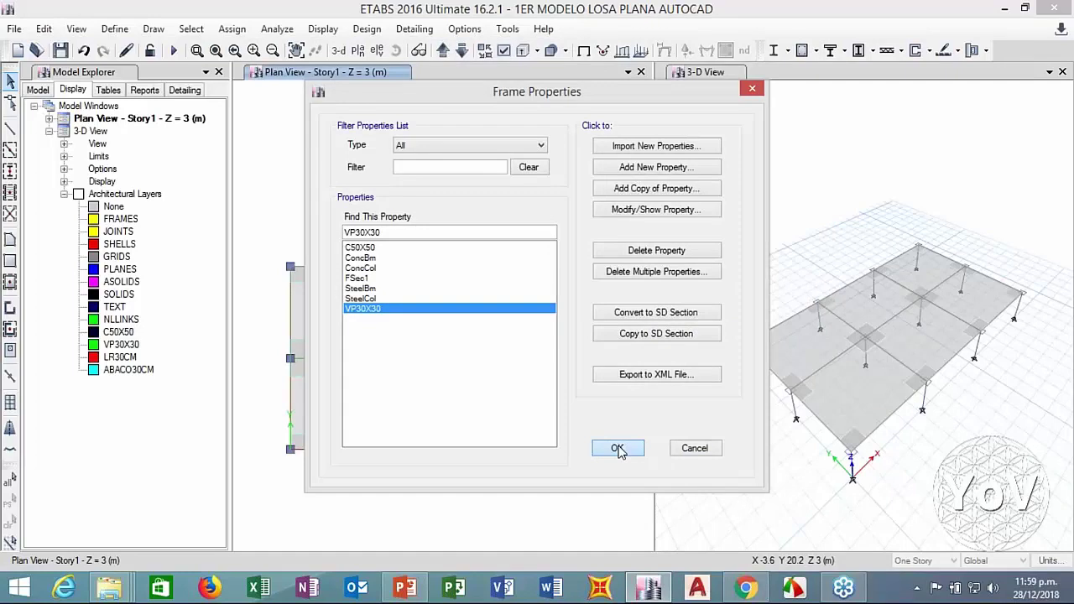
click(617, 447)
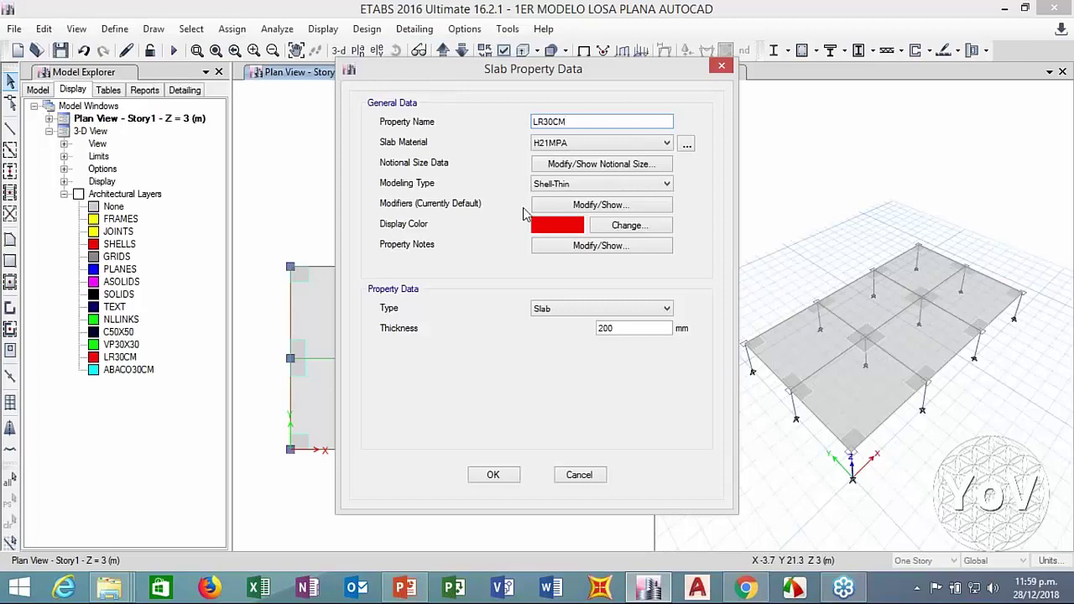
Make the LR30CM slab a Waffle type with 300 mm overall depth, 50 mm slab thickness and 100 mm stem width at top and bottom
click(558, 310)
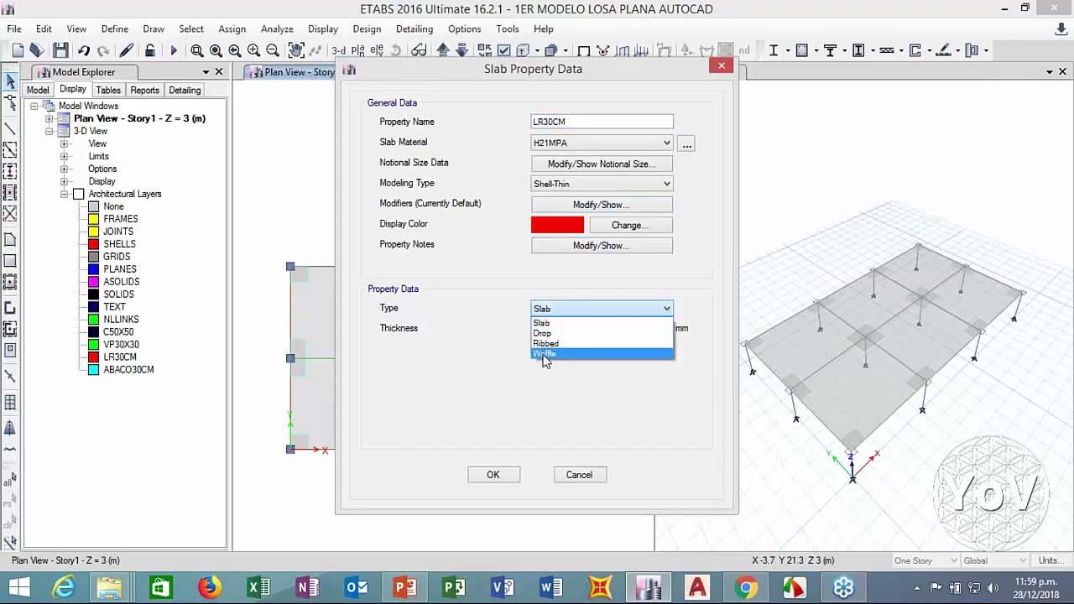
click(544, 356)
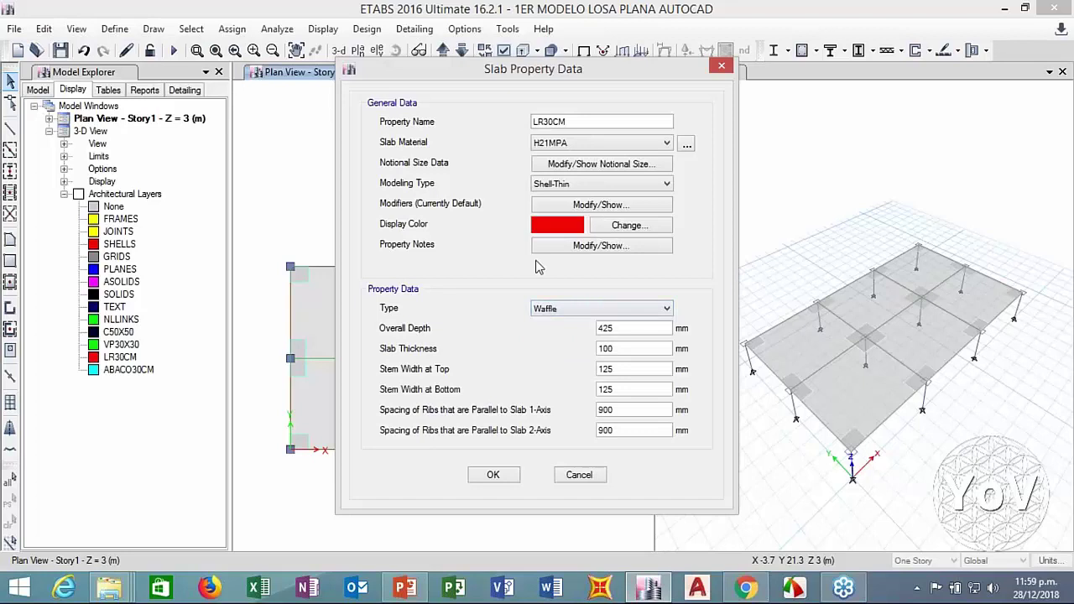
double_click(619, 328)
text(300)
click(627, 347)
double_click(627, 347)
text(50)
key(Tab)
text(100)
double_click(622, 388)
text(100)
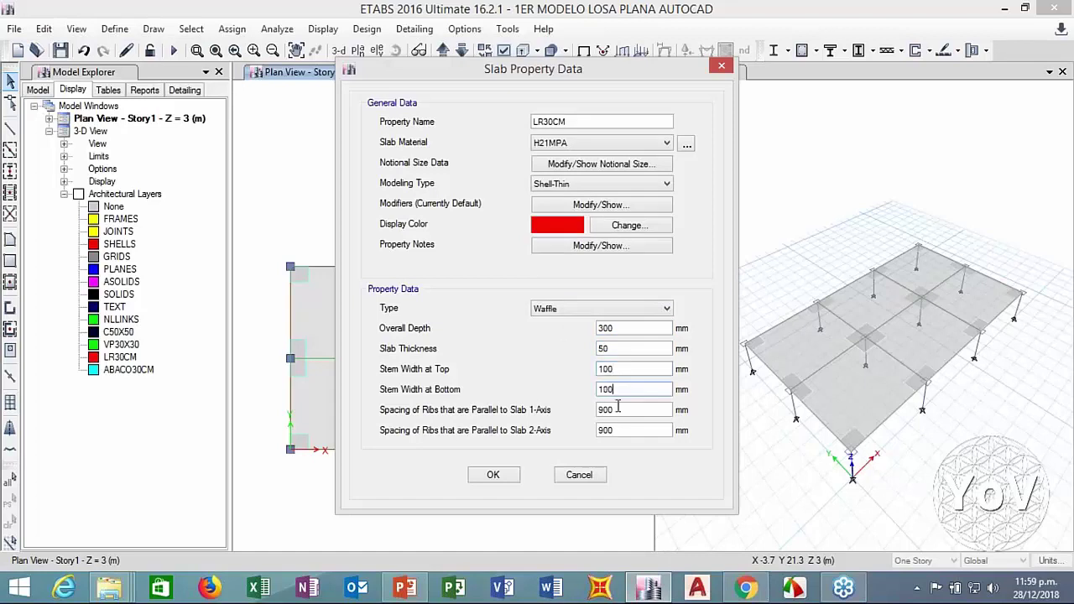
Set the LR30CM waffle slab's rib spacing to 500 mm parallel to both slab axes and accept the property
double_click(617, 409)
text(500)
key(Tab)
text(500)
click(629, 409)
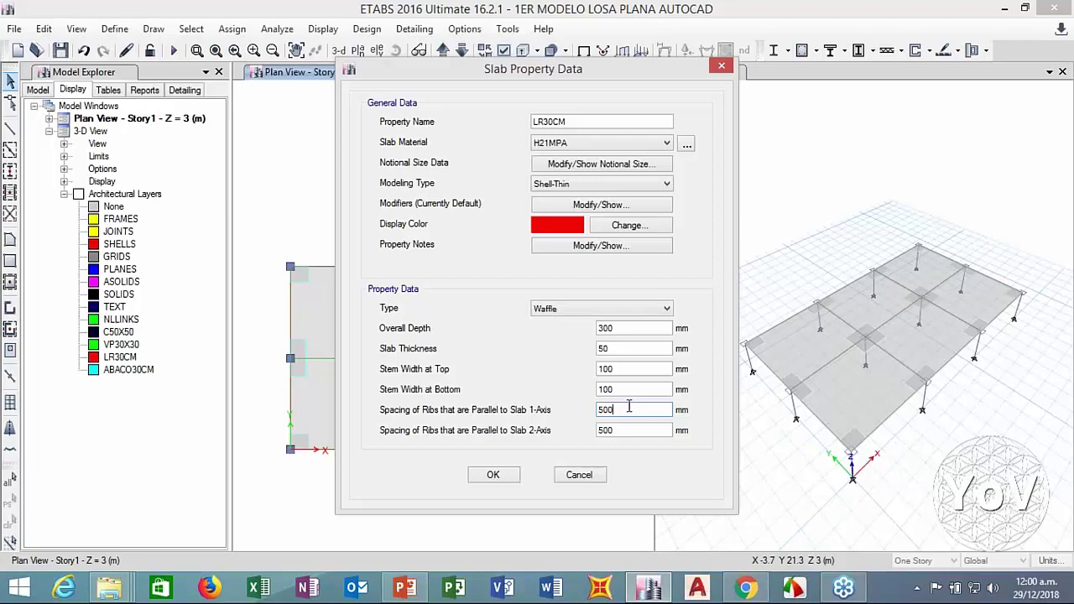
click(620, 330)
click(621, 369)
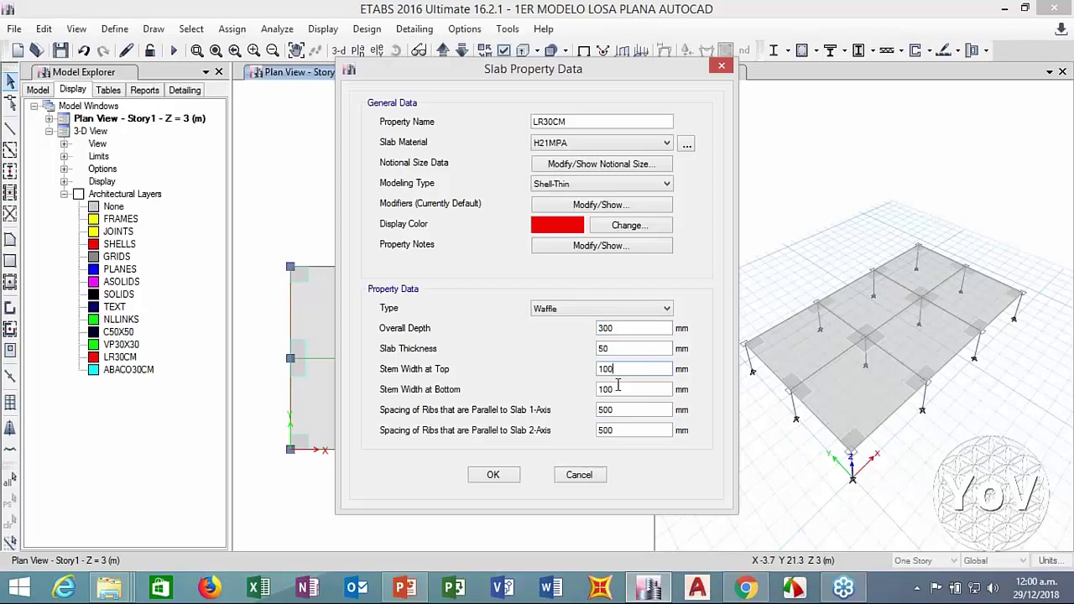
click(493, 474)
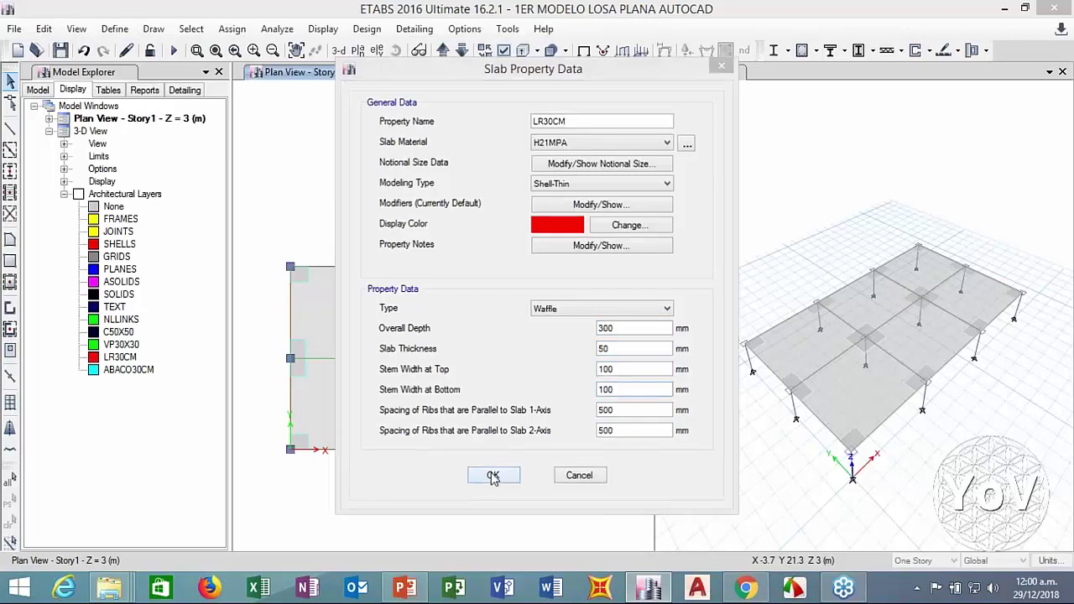
Add a new slab property named ABACO30CM with a cyan display colour
click(621, 232)
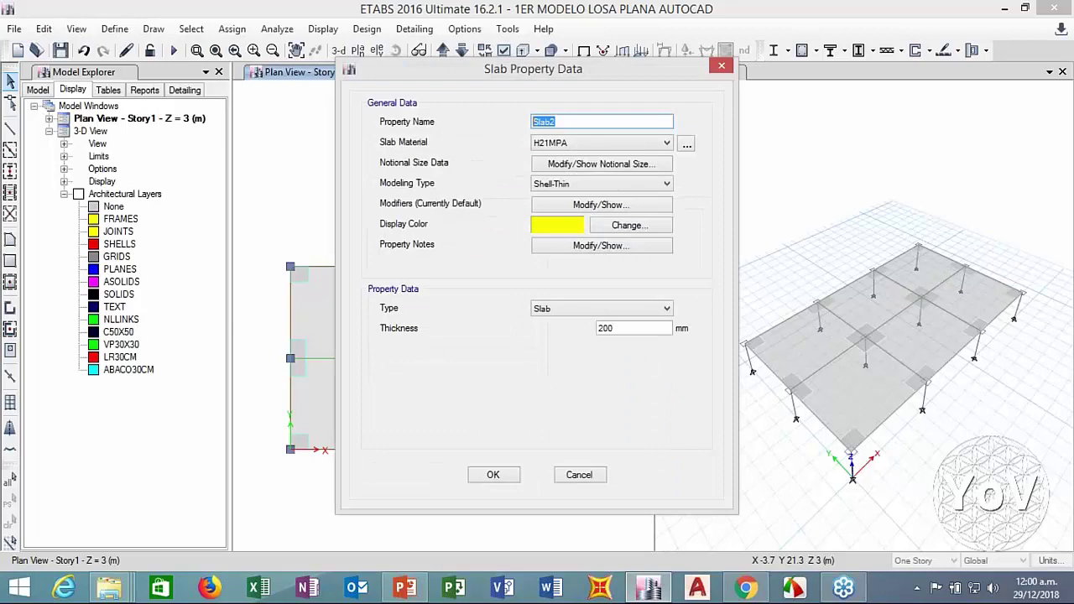
text(ABACO30CM)
click(558, 227)
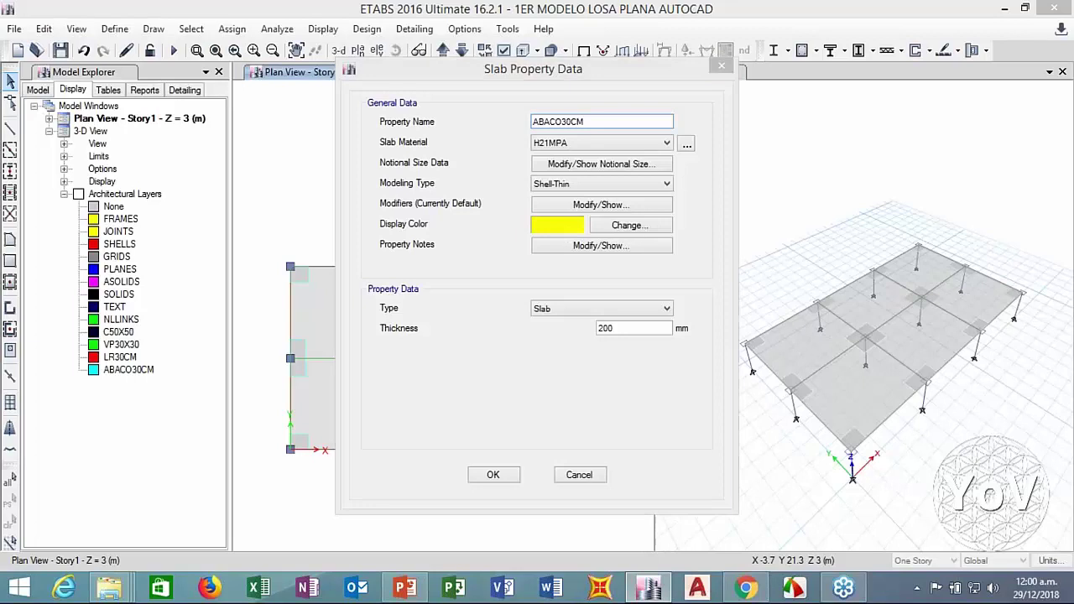
click(457, 169)
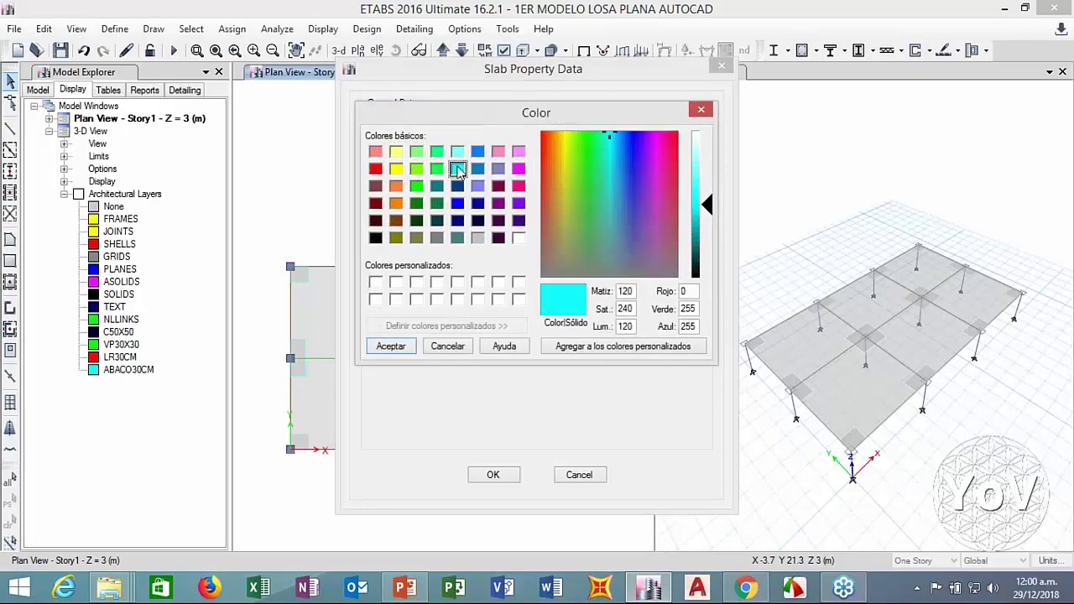
click(392, 345)
Make ABACO30CM a Drop type with 300 mm thickness and accept the slab properties
click(605, 308)
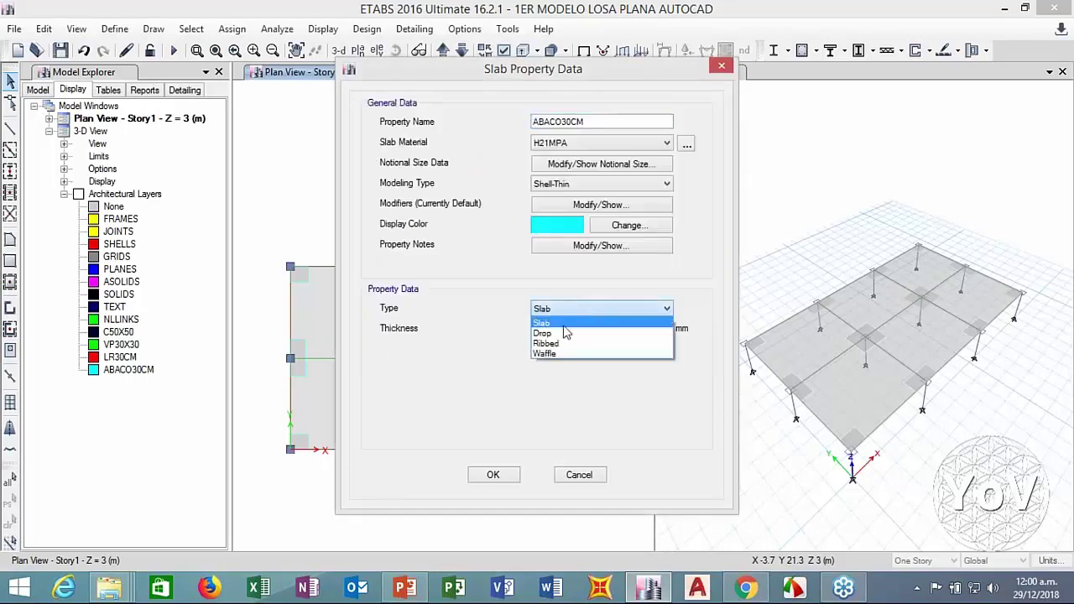
click(608, 332)
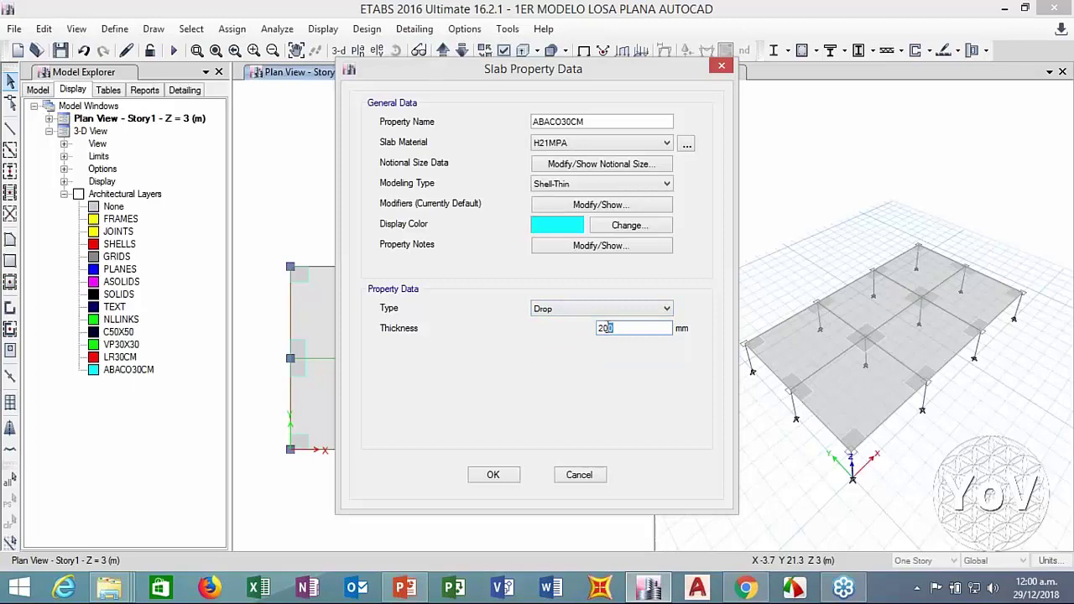
drag(615, 328, 566, 339)
text(300)
click(593, 121)
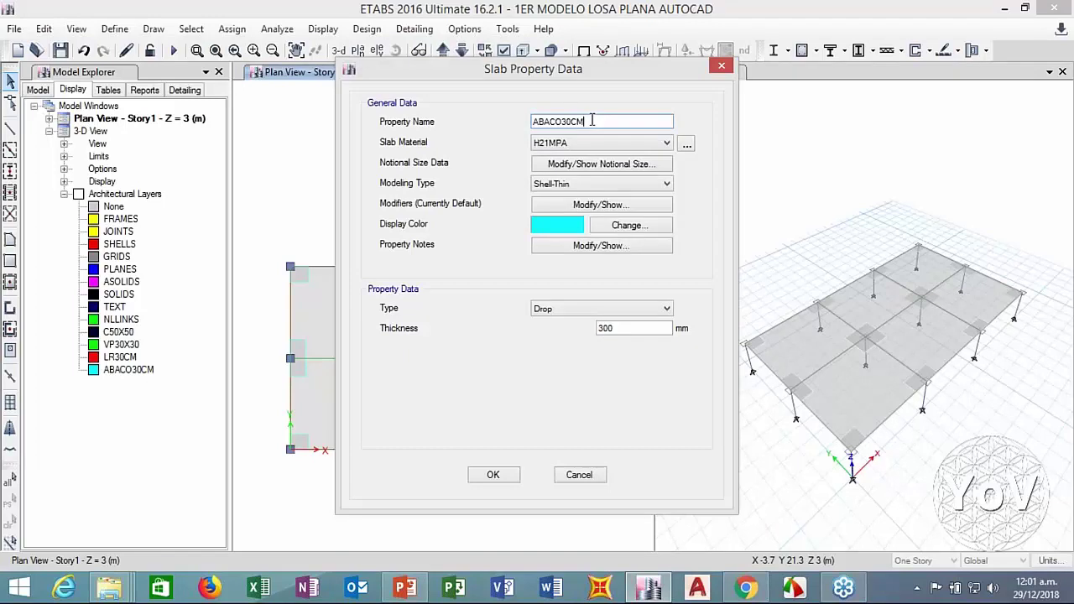
click(616, 328)
click(493, 474)
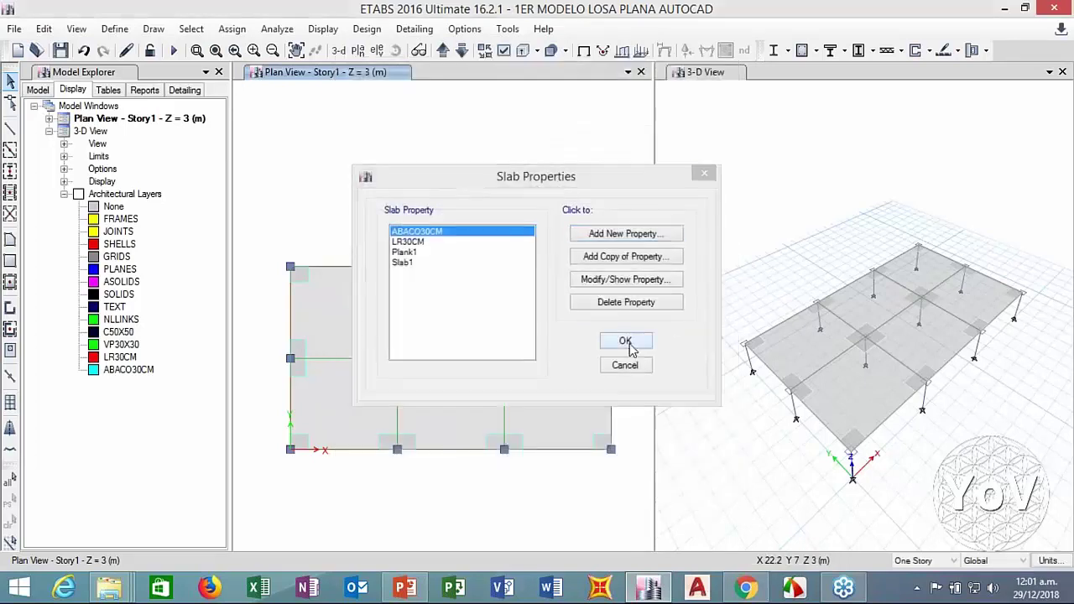
click(624, 342)
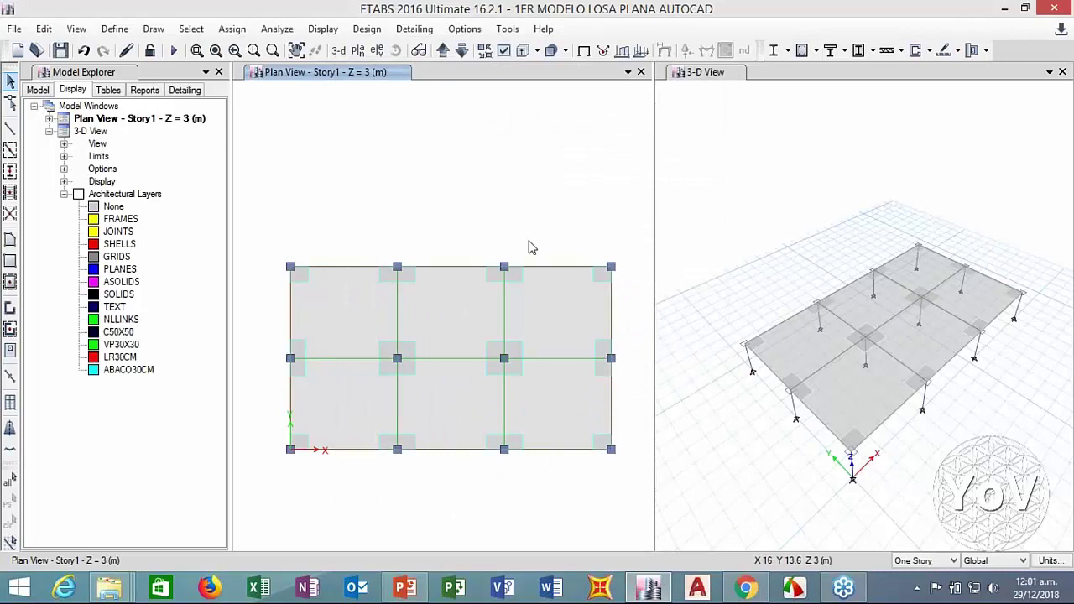
Orbit the 3-D view to a low side angle and colour its objects by Section Properties
middle_drag(489, 223, 491, 202)
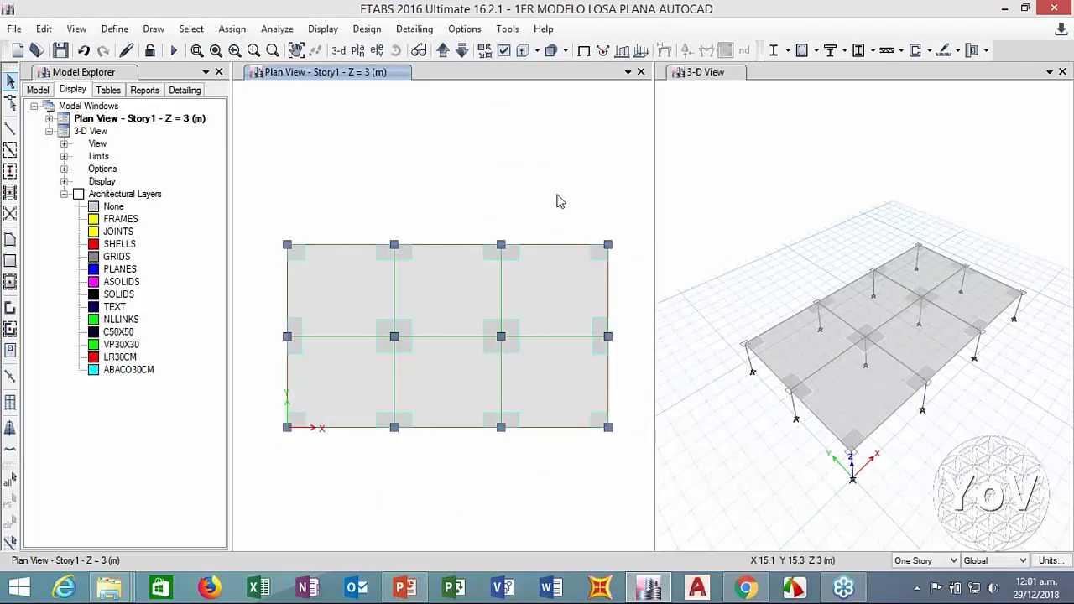
click(739, 195)
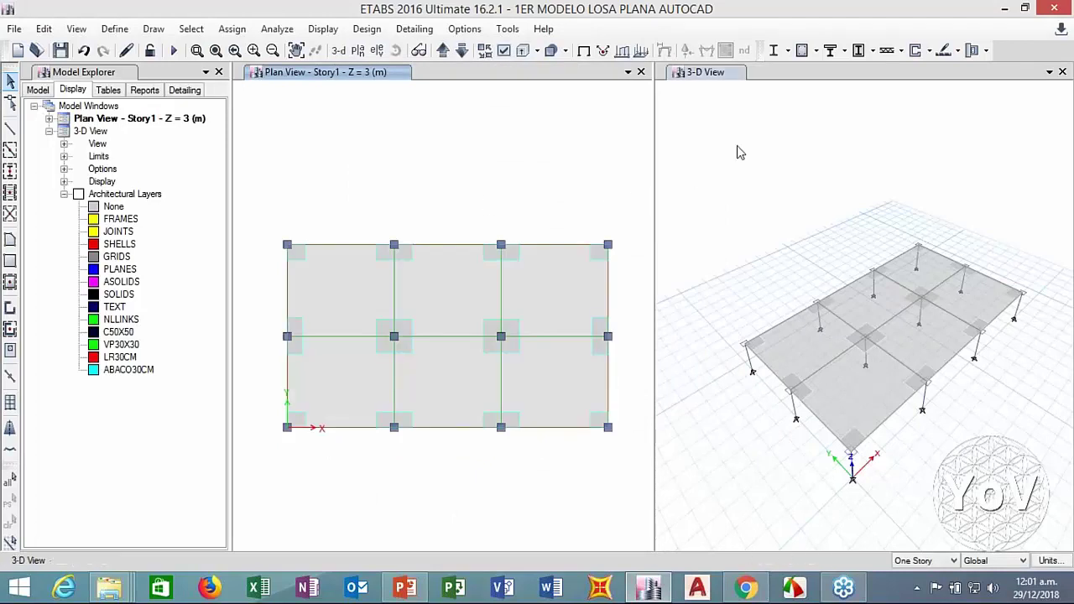
middle_drag(739, 197, 736, 156)
middle_drag(764, 192, 718, 139)
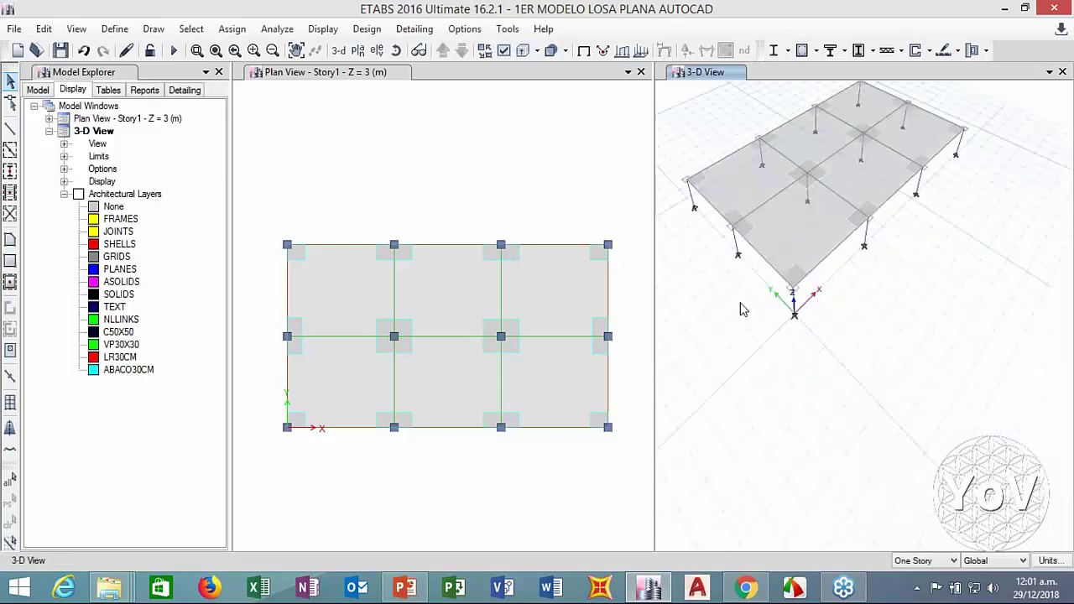
shift+middle_drag(740, 309, 776, 243)
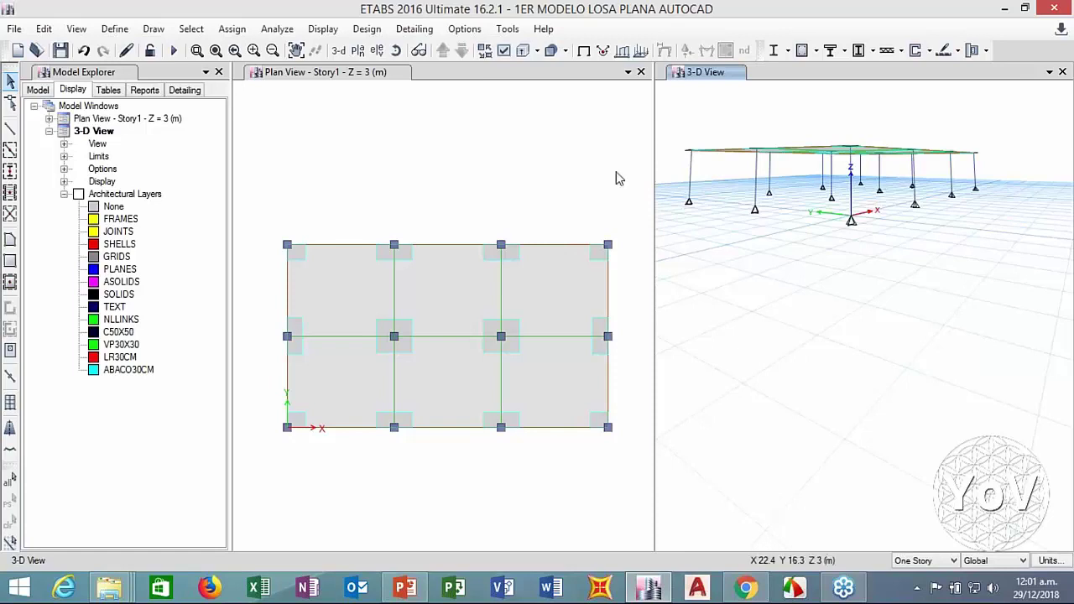
click(503, 52)
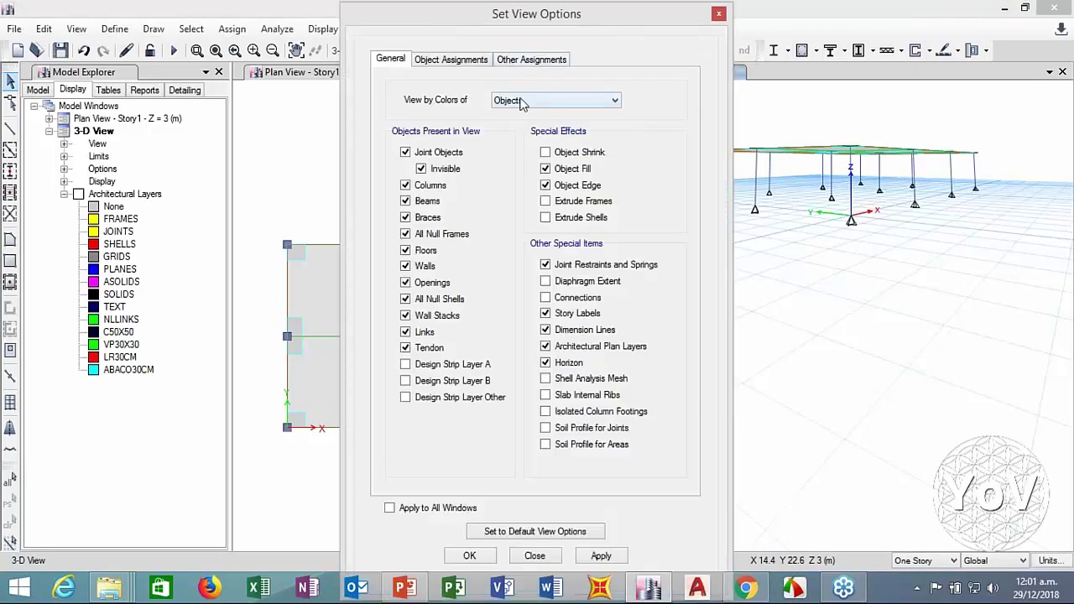
click(553, 100)
click(521, 118)
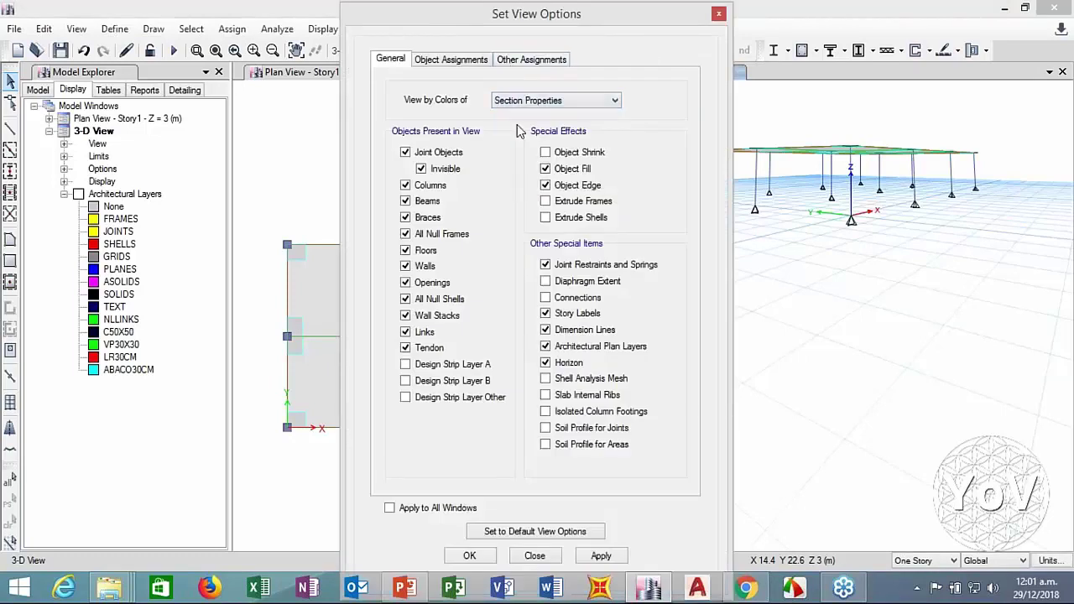
click(599, 557)
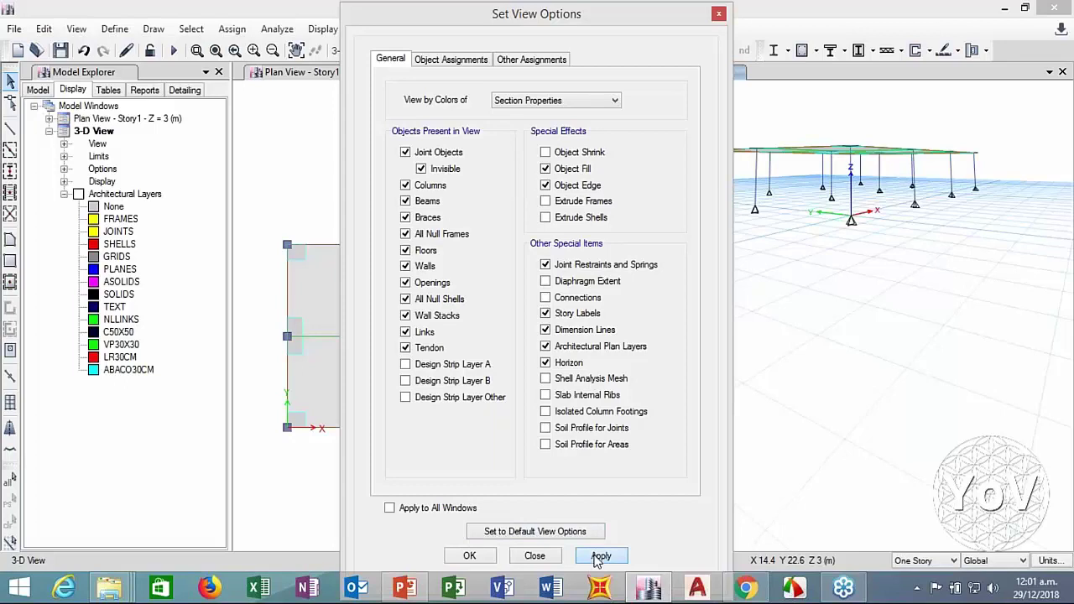
click(535, 556)
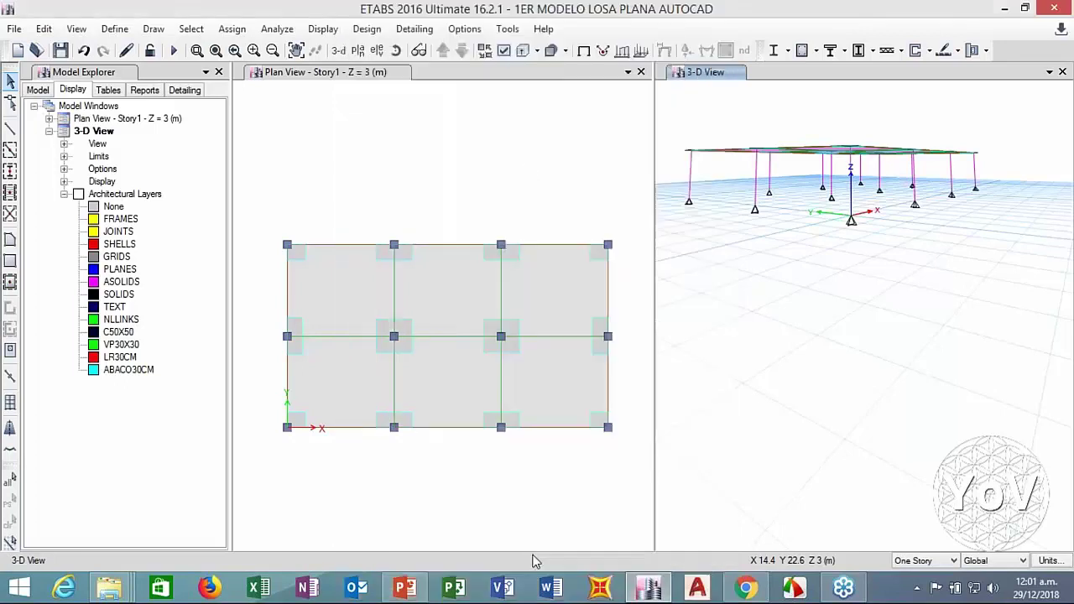
Colour the Story1 plan view's objects by Section Properties
click(503, 169)
click(504, 50)
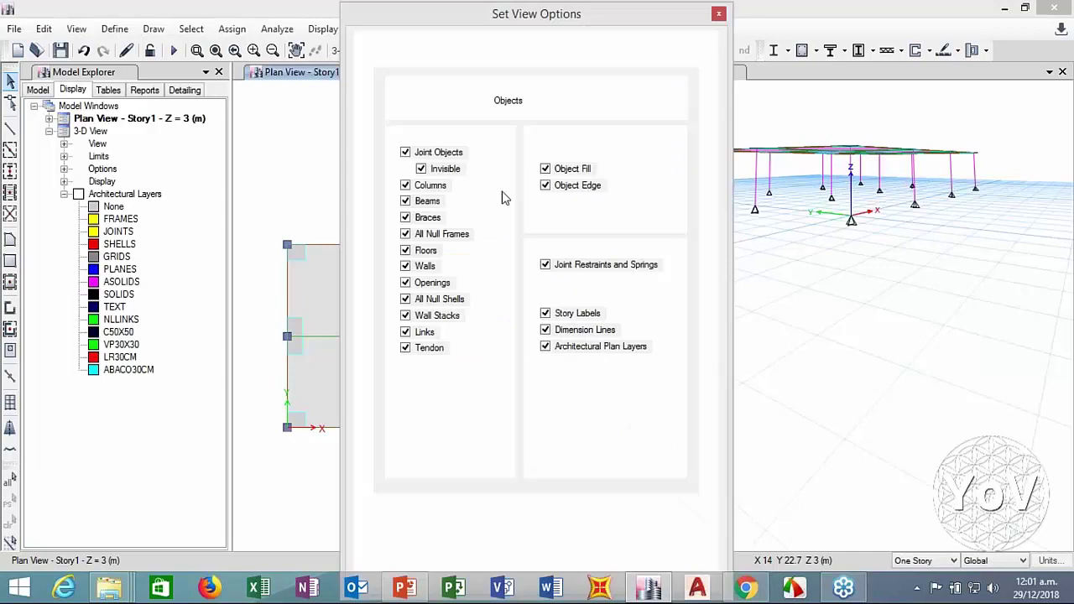
click(510, 100)
click(510, 125)
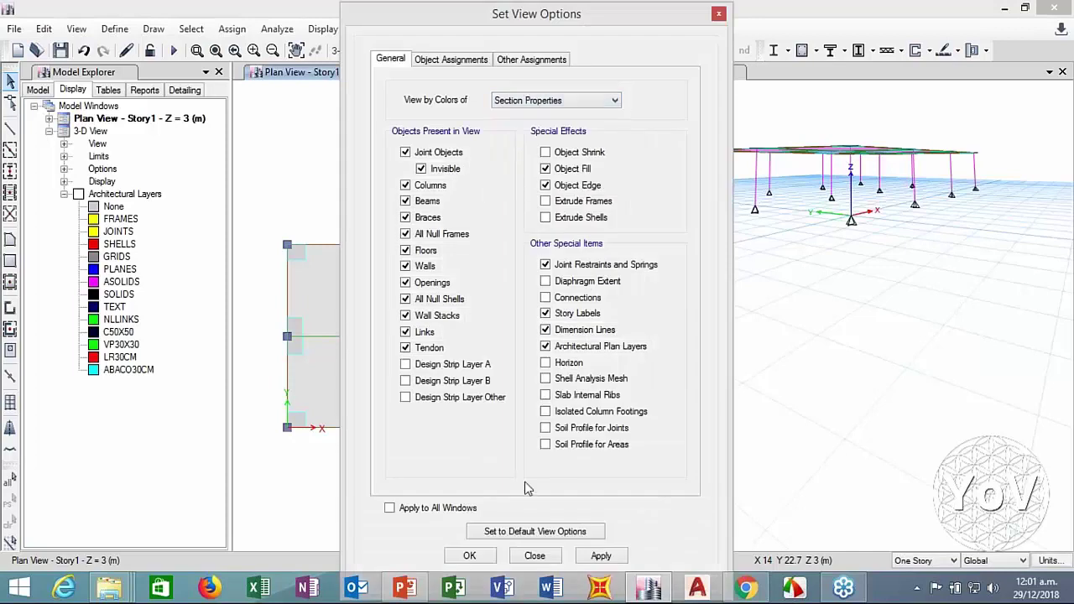
click(585, 556)
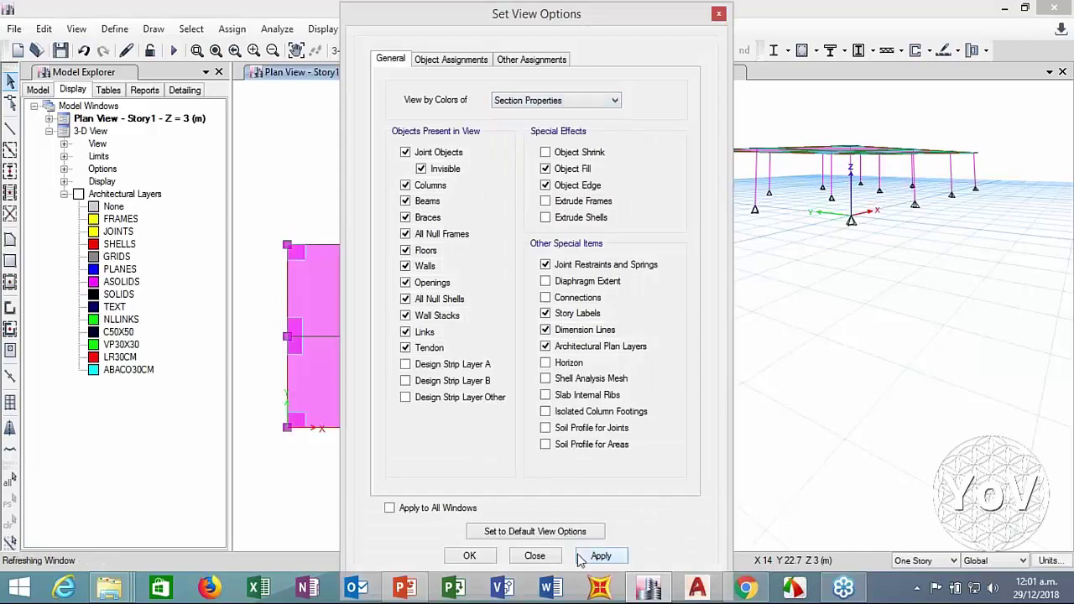
click(534, 556)
Assign the C50X50 frame section to all columns and show the 3-D view with extruded frames
click(702, 113)
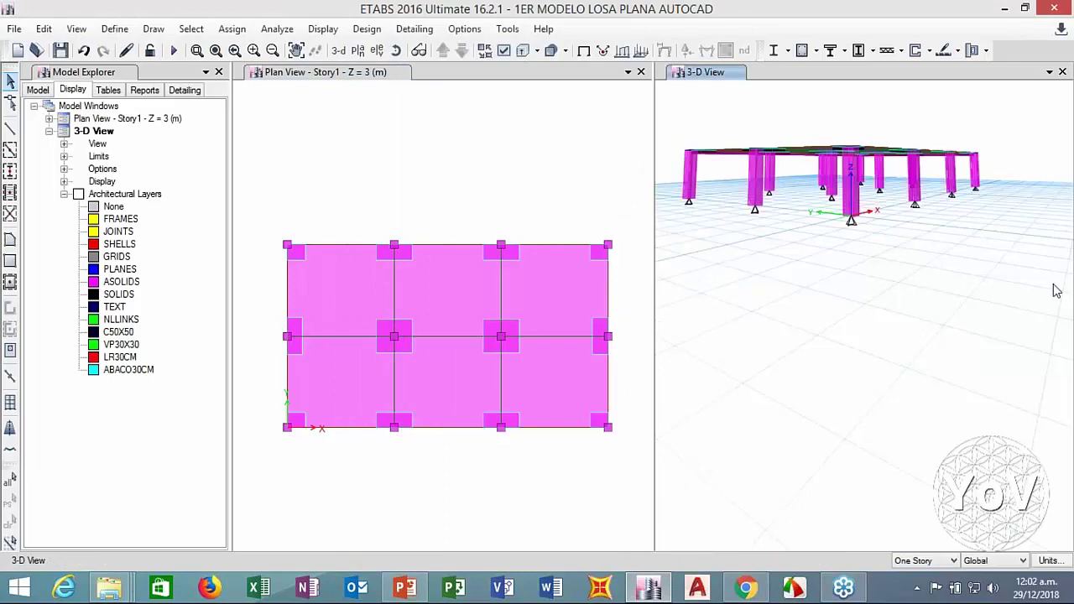
drag(1010, 168, 686, 221)
click(233, 28)
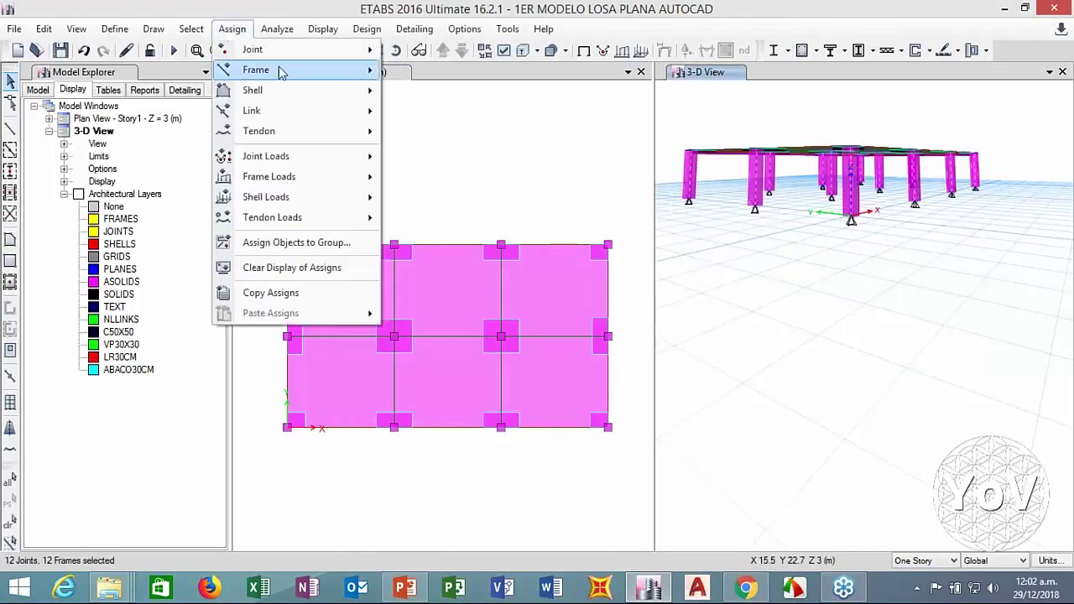
mouse_move(281, 72)
click(455, 72)
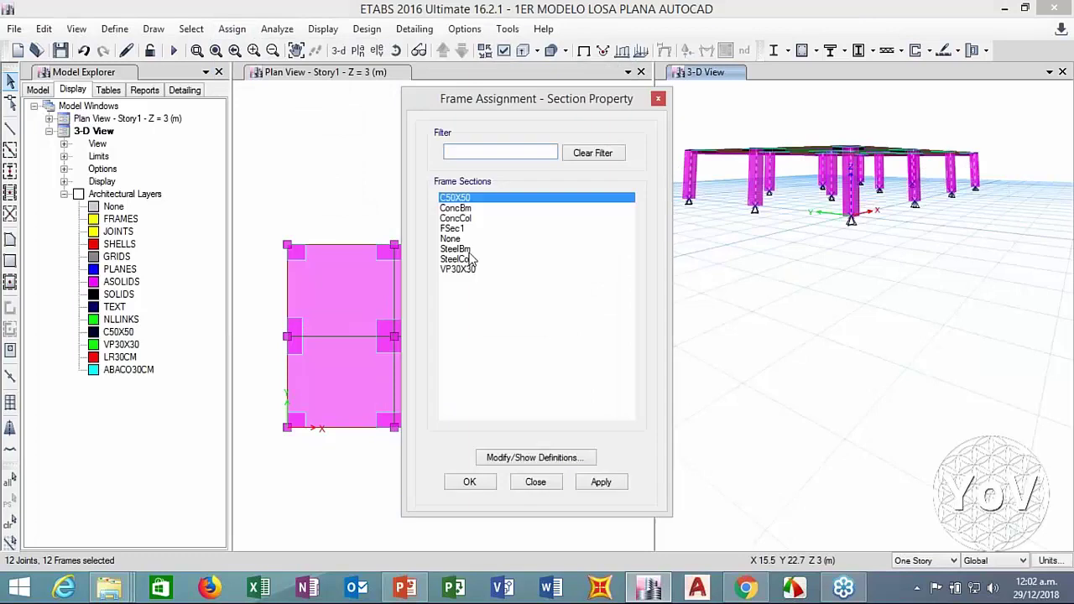
click(600, 482)
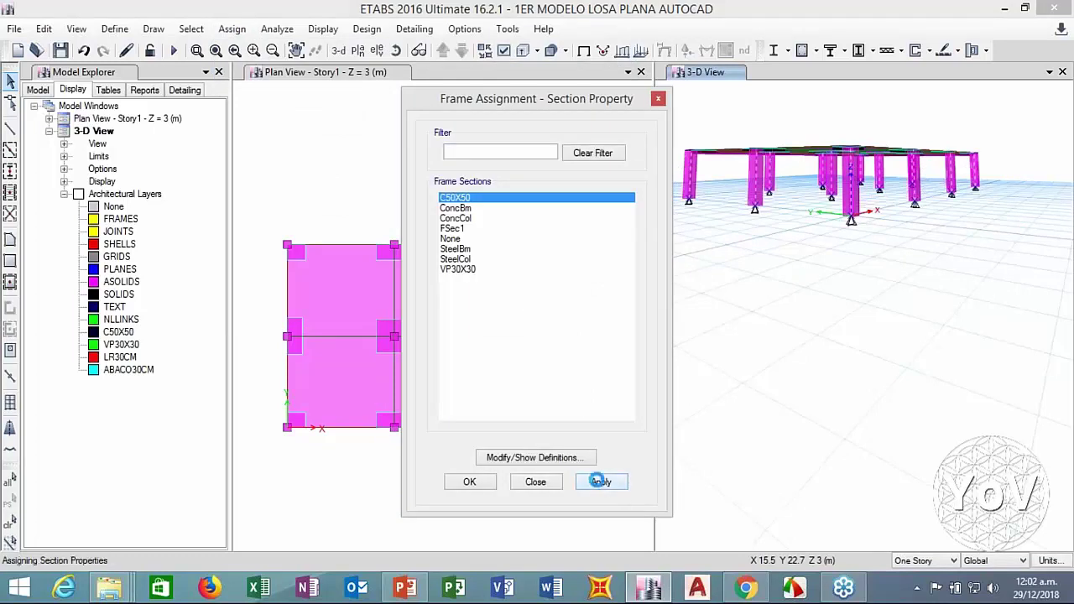
click(536, 482)
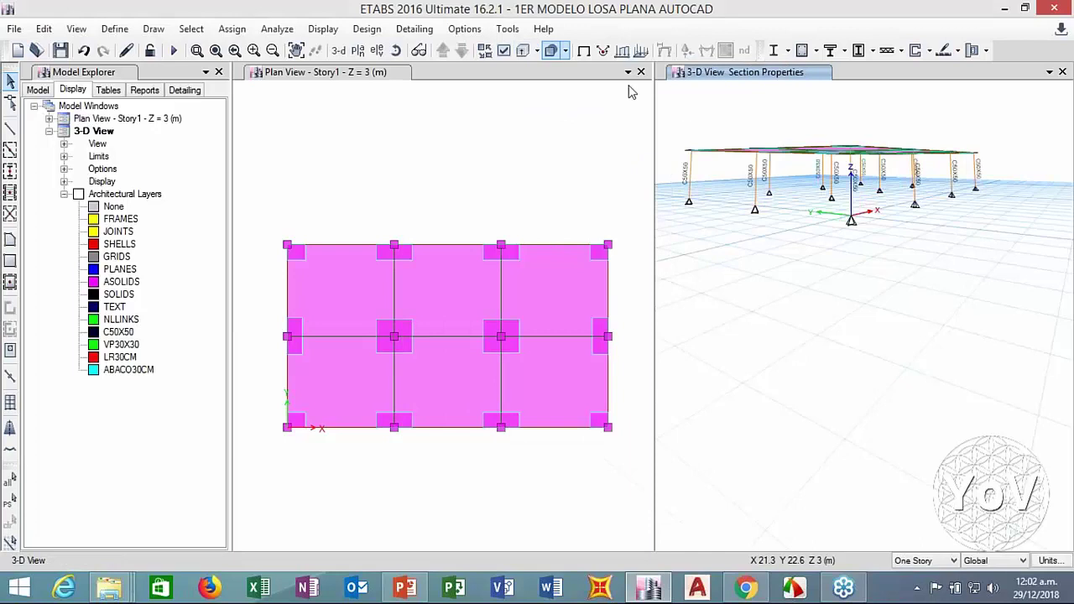
click(584, 50)
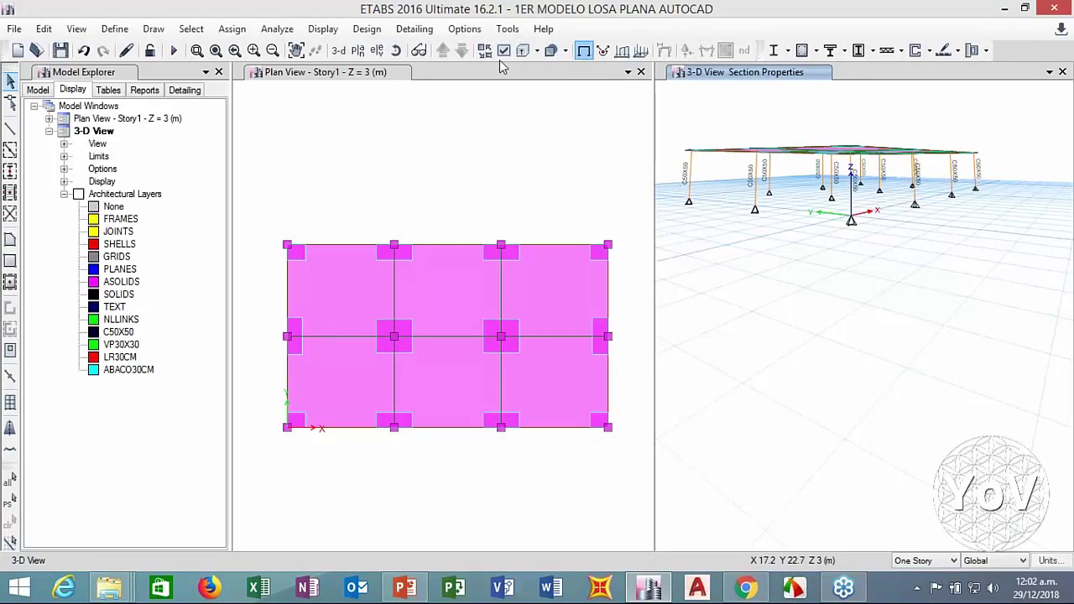
click(521, 51)
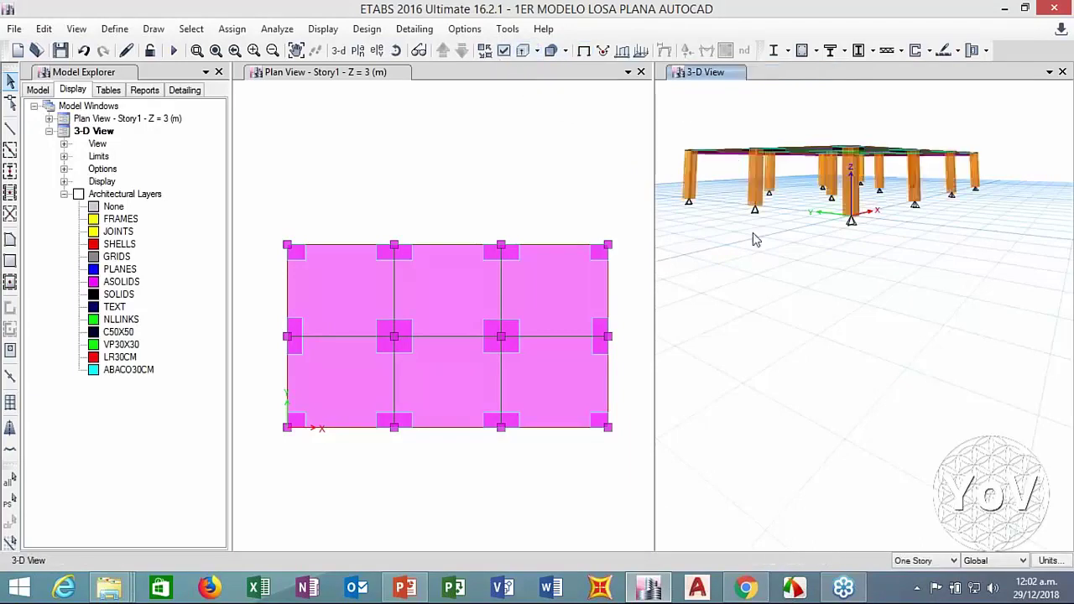
Assign fully fixed restraints, with all translations and rotations restrained, to the column base joints and show the extruded frames again
drag(996, 171, 659, 256)
click(232, 28)
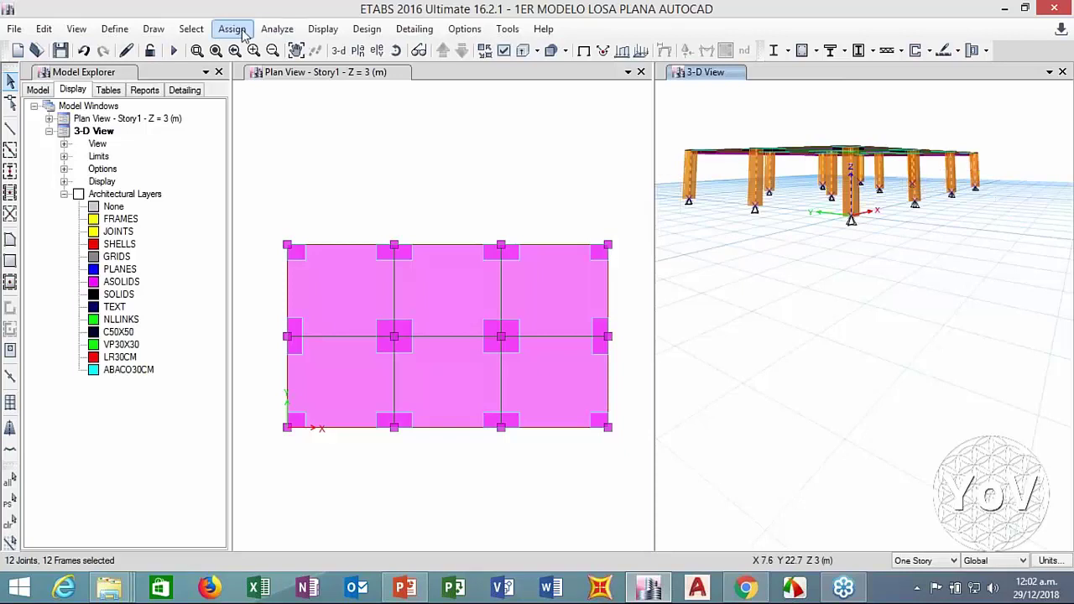
mouse_move(280, 53)
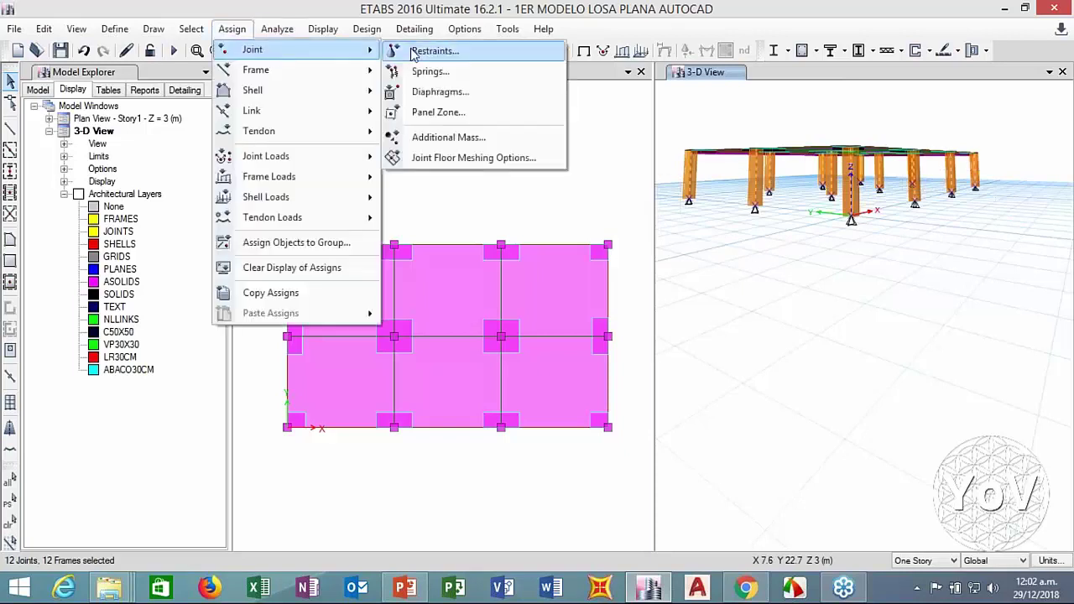
click(432, 51)
click(485, 342)
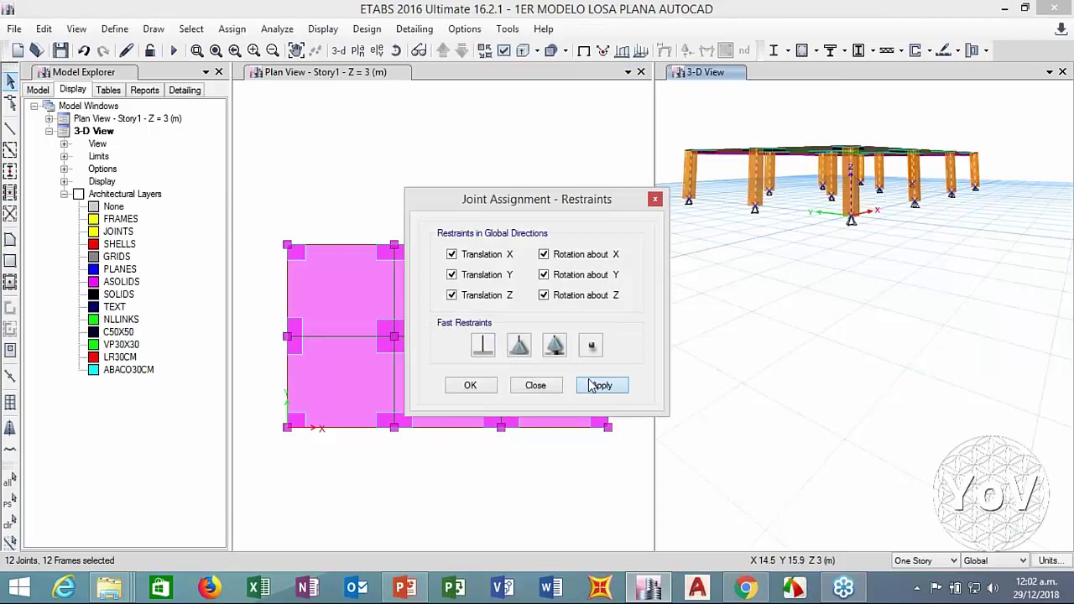
click(593, 385)
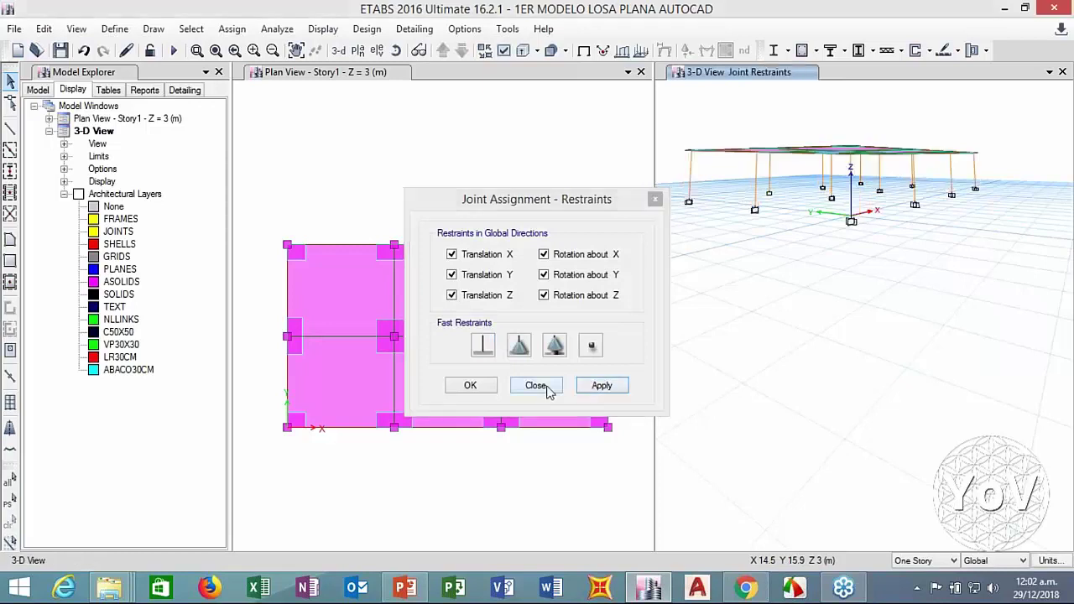
click(537, 386)
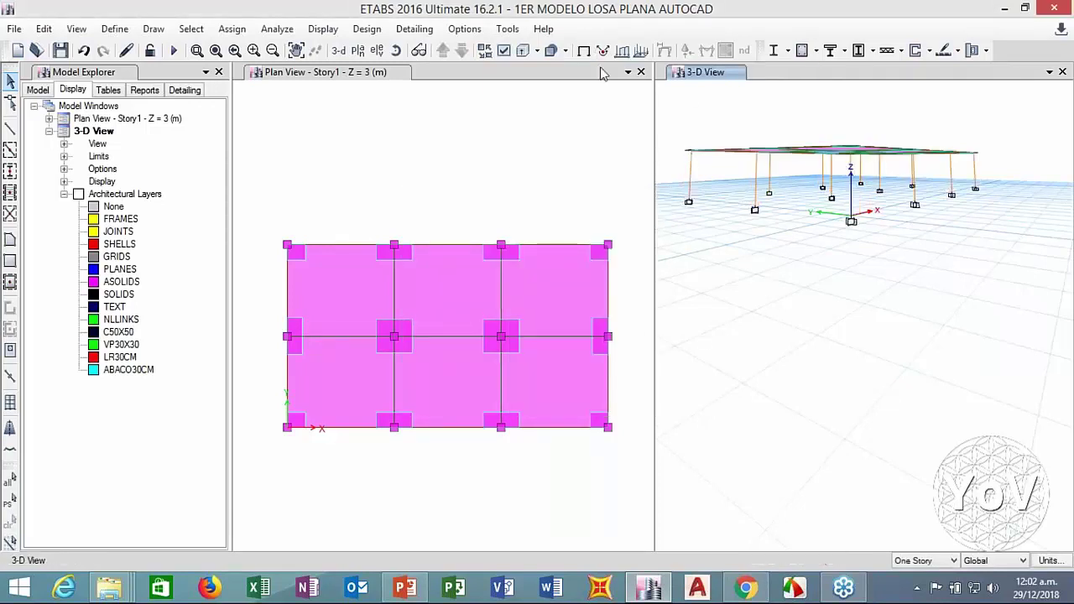
click(522, 50)
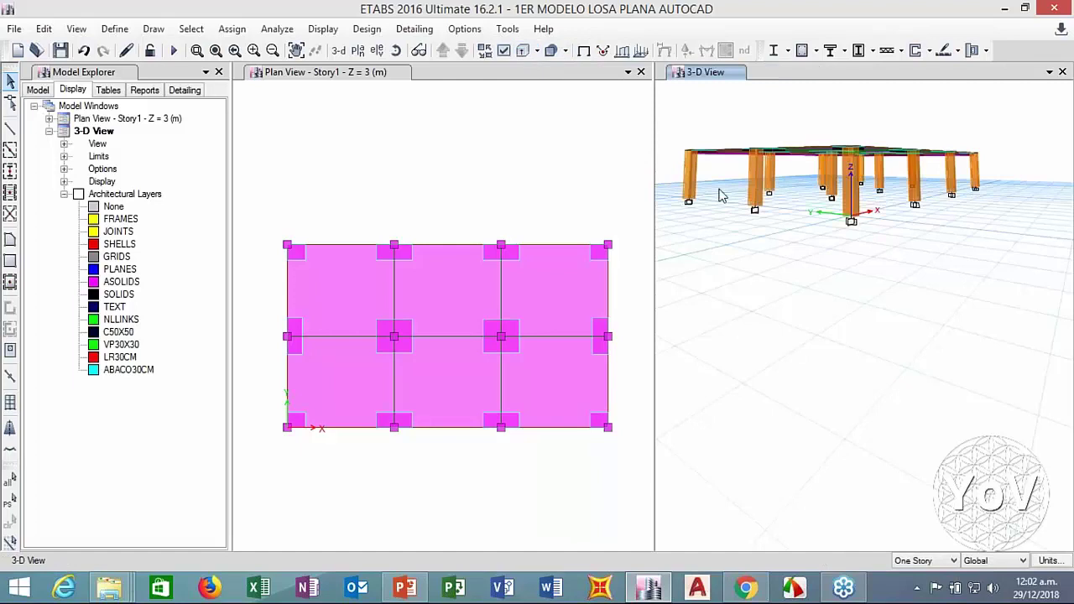
Select the beams at slab level in the 3-D view and assign them the VP30X30 frame section
middle_drag(735, 195, 775, 193)
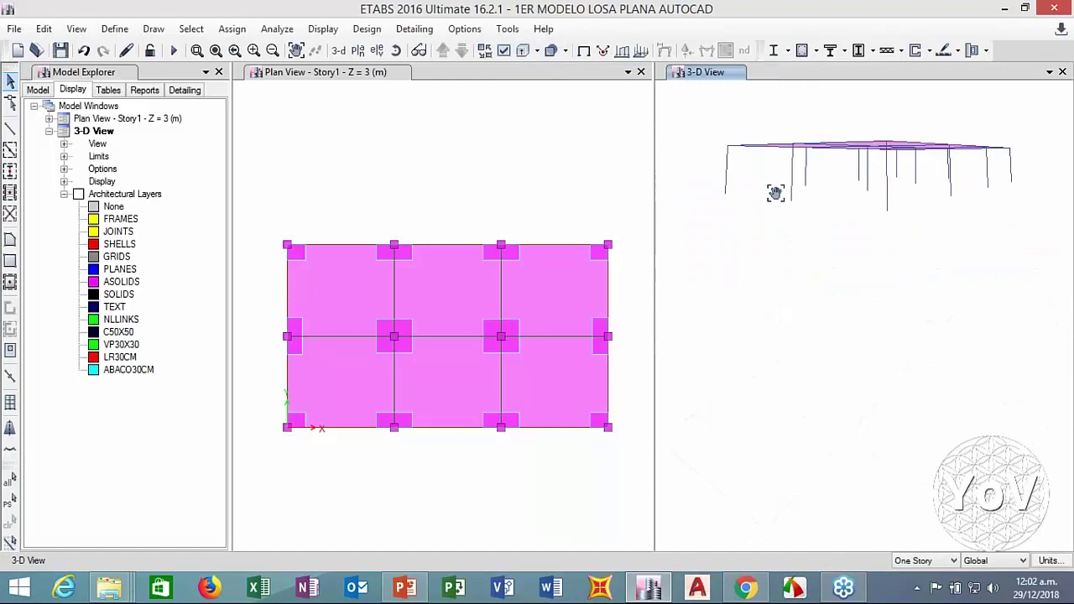
drag(682, 104, 1043, 165)
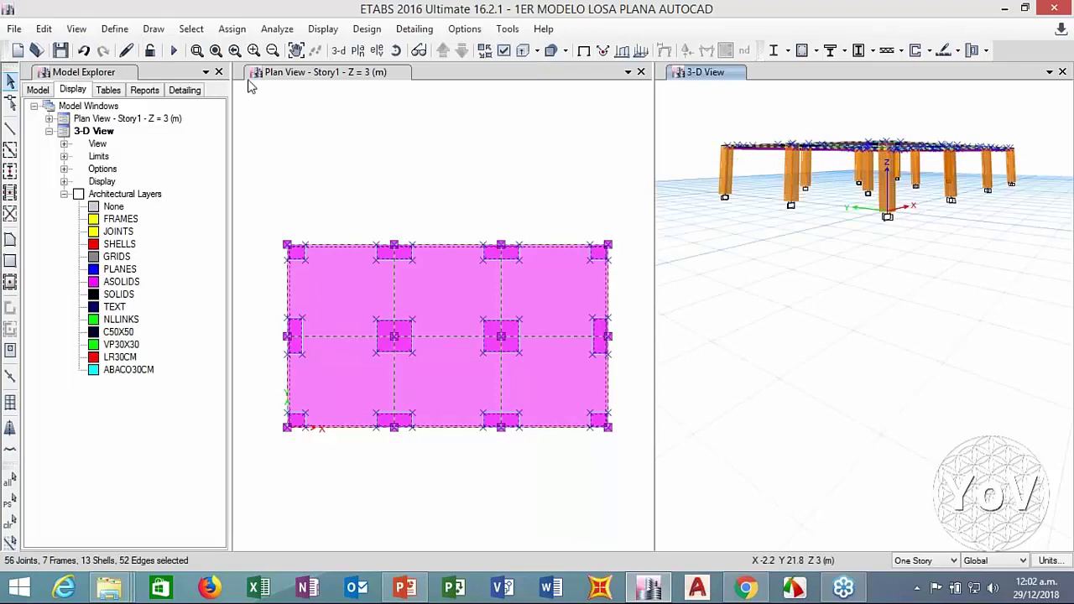
click(234, 30)
click(268, 71)
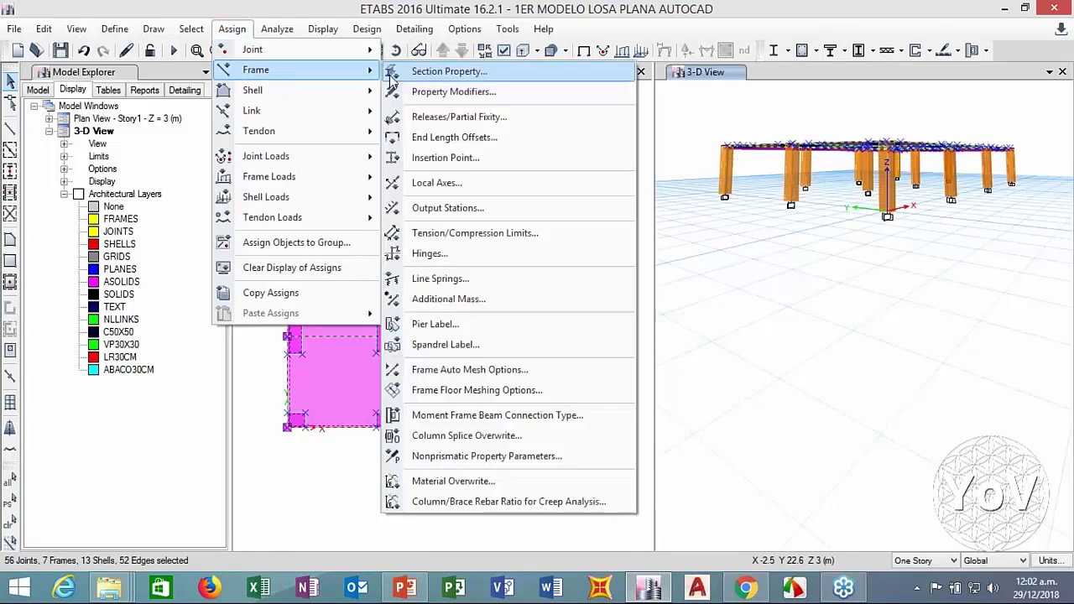
click(412, 74)
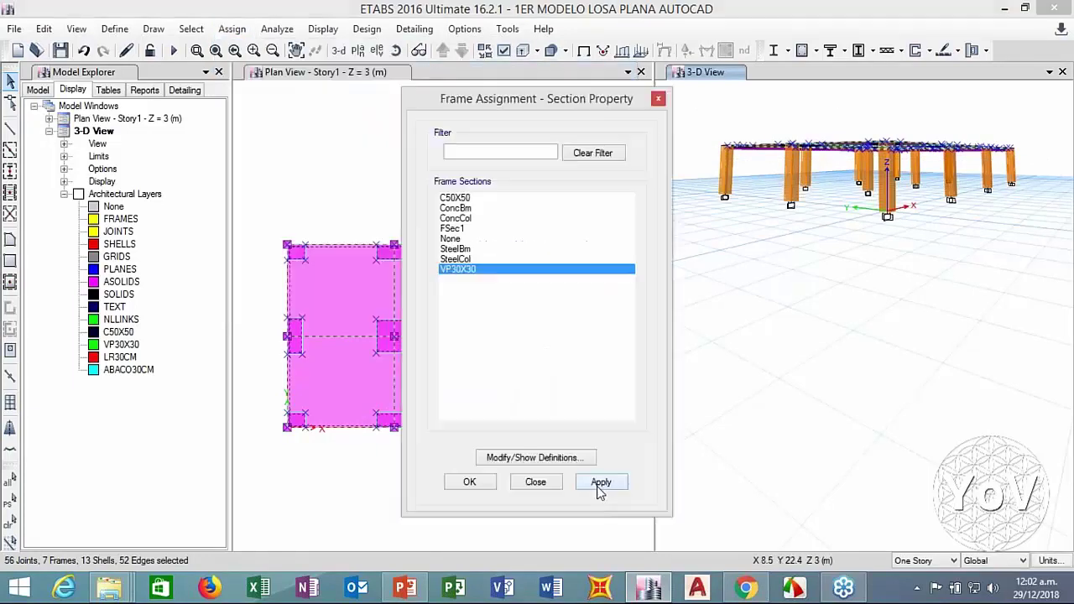
click(597, 485)
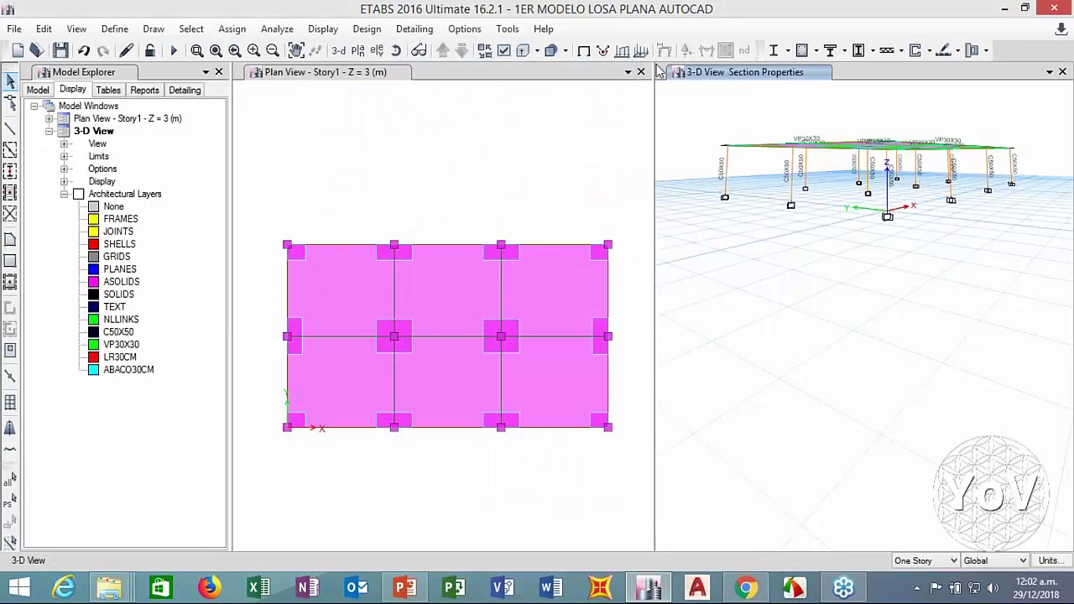
Assign the LR30CM slab section to the large floor shell in the Story1 plan view
click(338, 51)
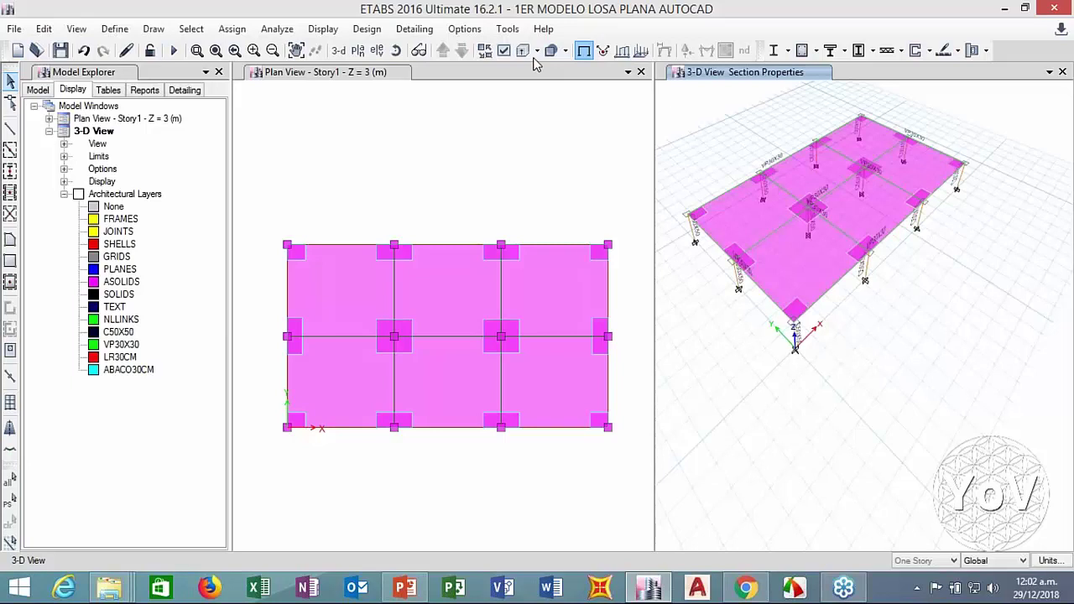
click(520, 166)
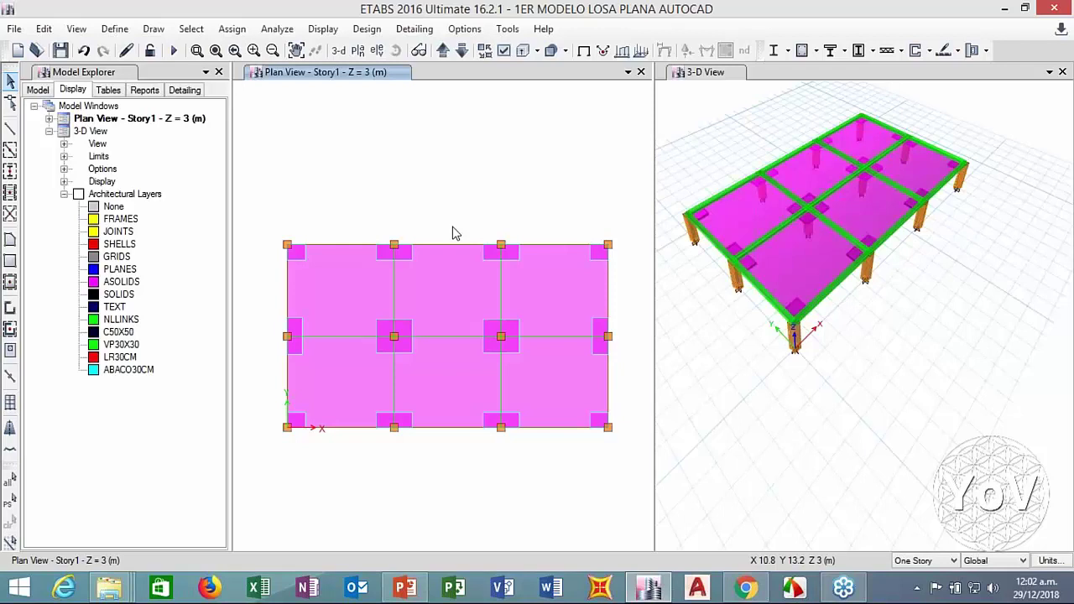
click(438, 298)
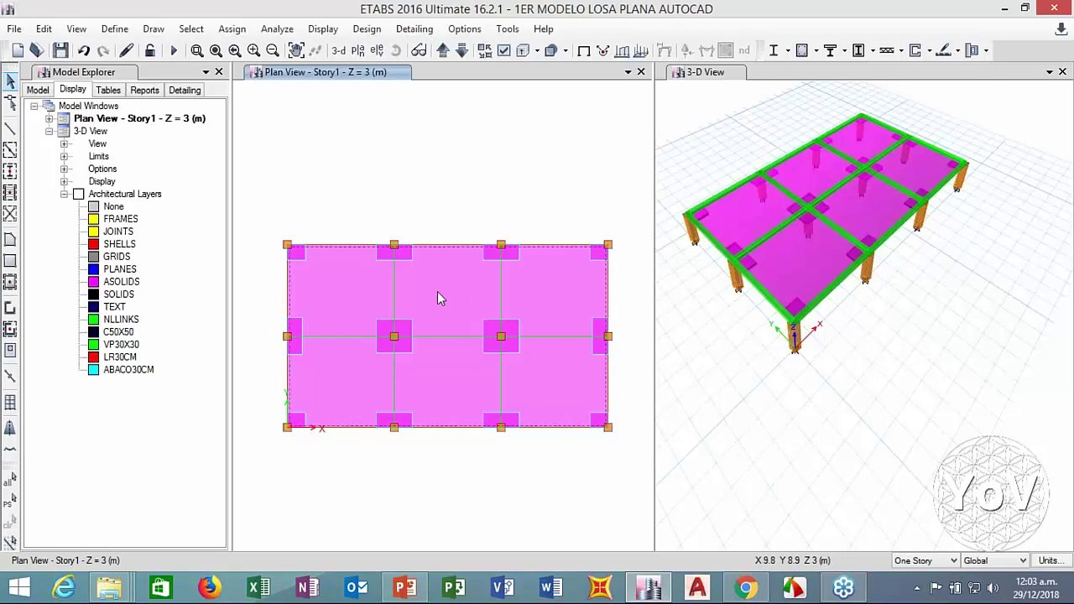
click(233, 29)
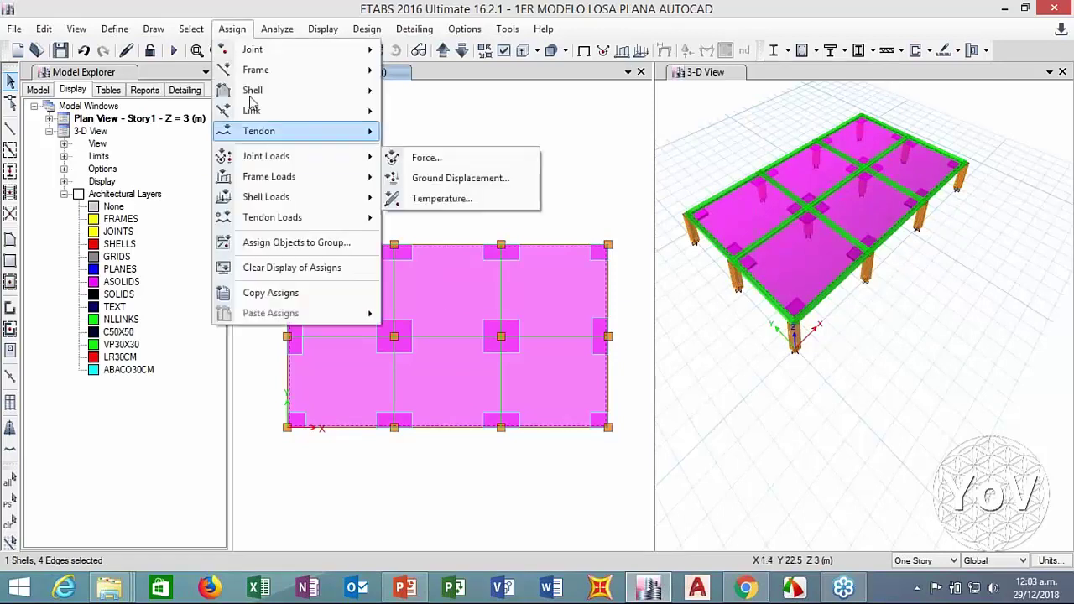
mouse_move(266, 93)
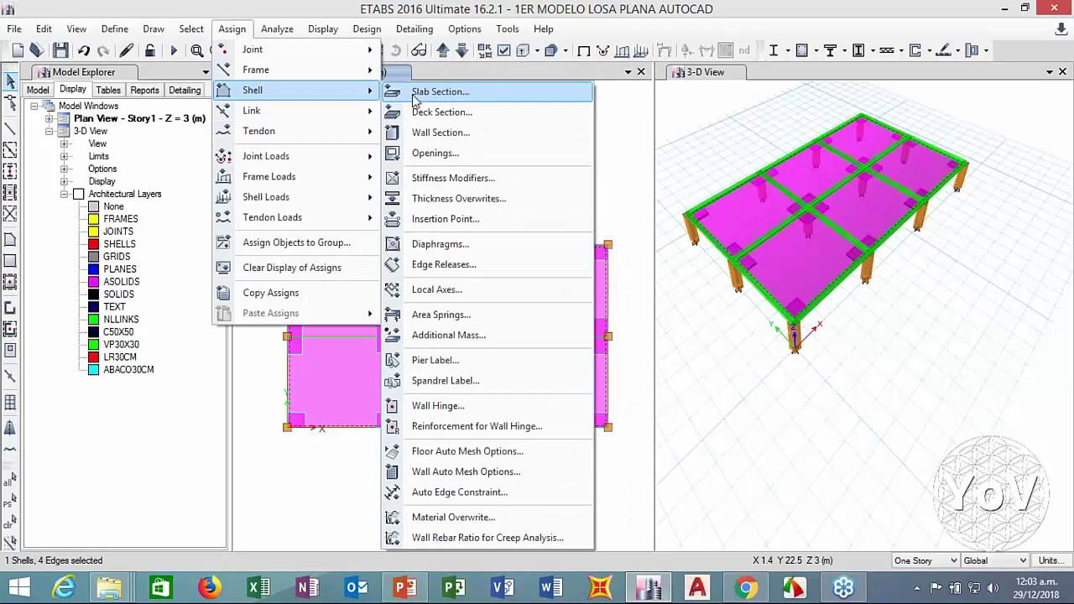
click(415, 92)
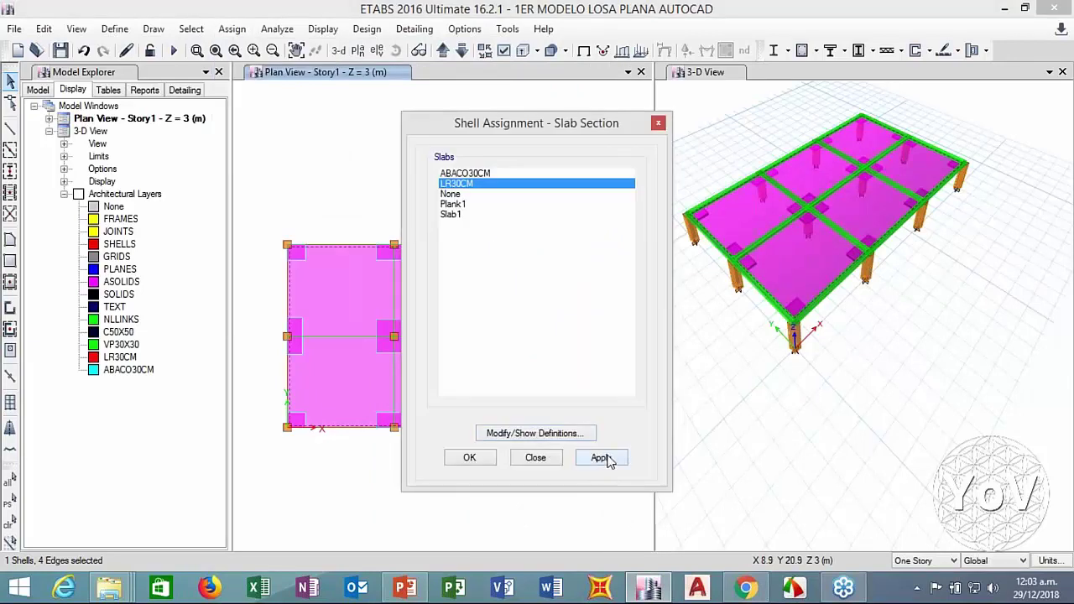
click(603, 458)
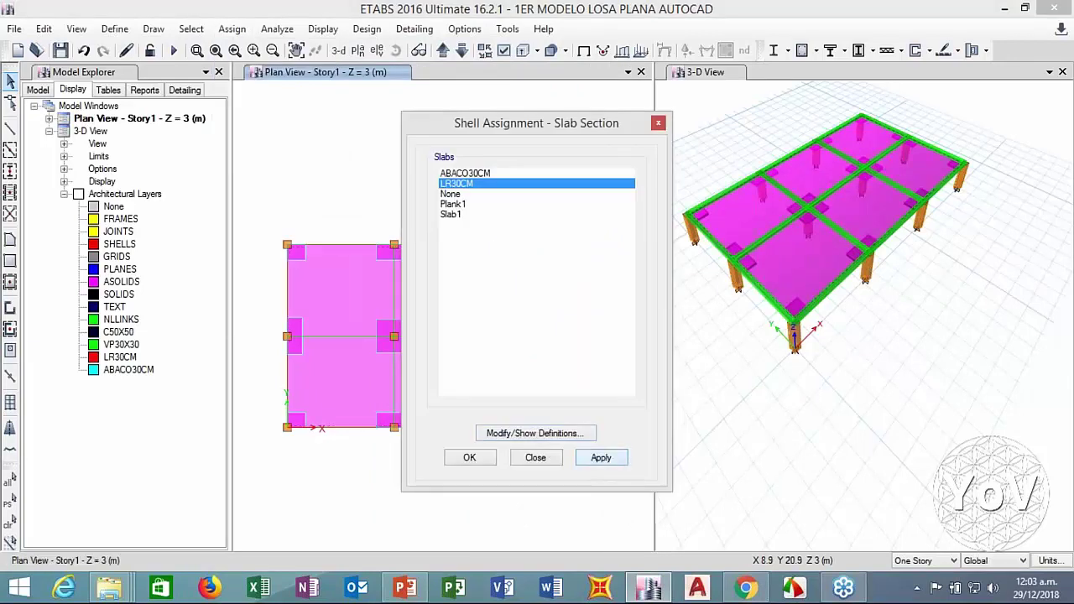
click(535, 458)
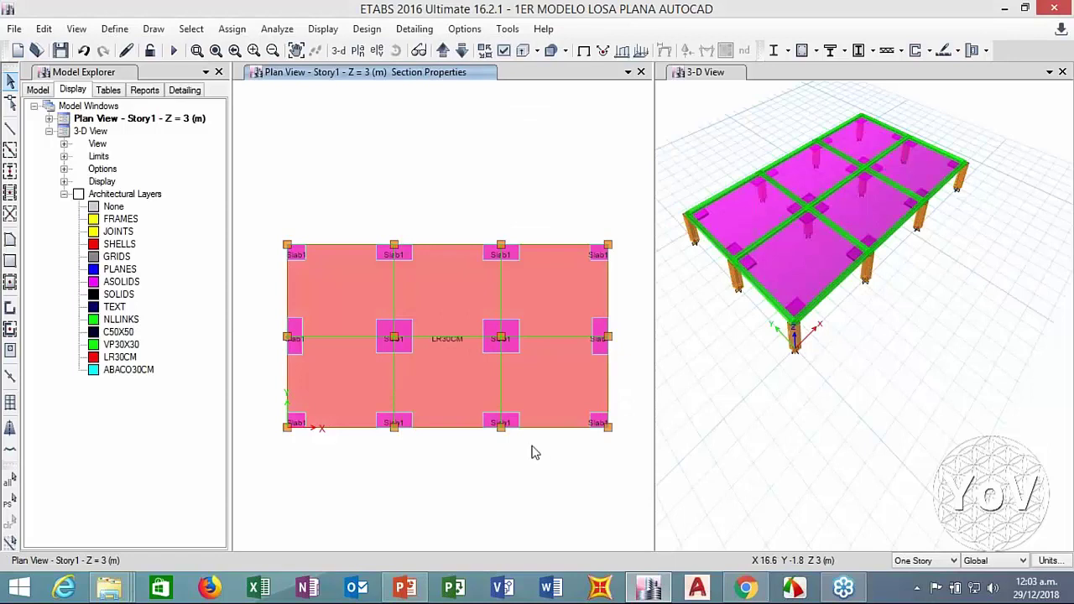
drag(270, 218, 316, 268)
drag(345, 225, 413, 270)
drag(453, 235, 520, 265)
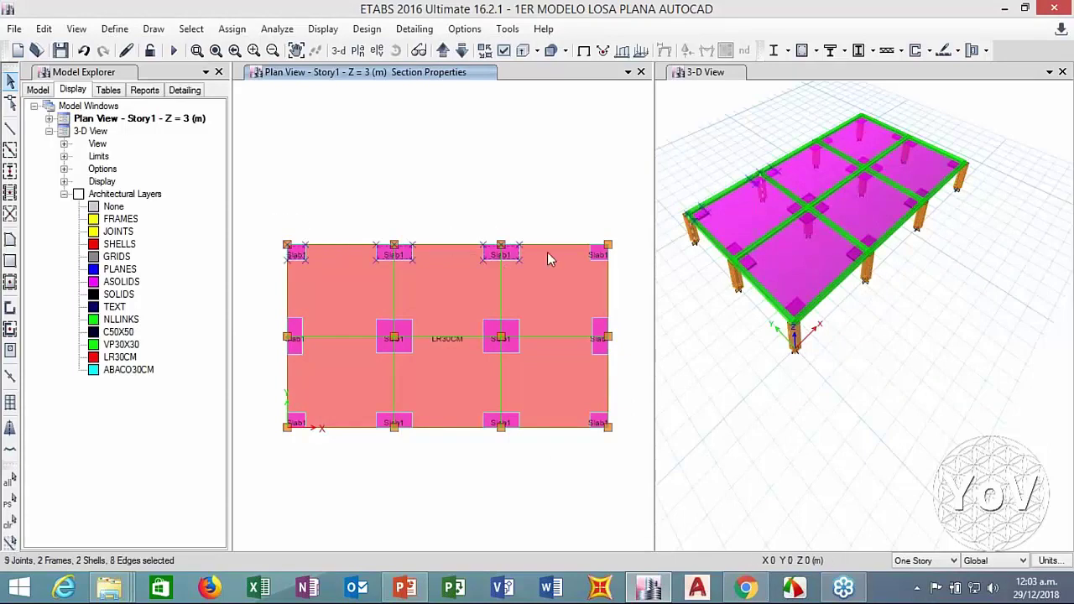
drag(579, 235, 620, 458)
drag(521, 404, 470, 444)
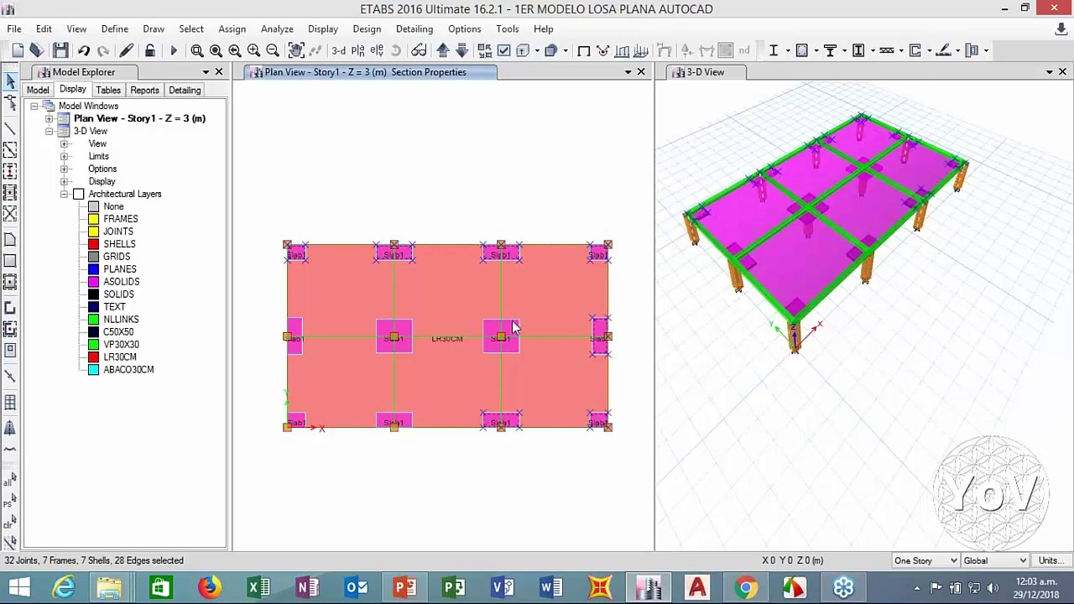
drag(470, 312, 539, 379)
key(ctrl+q)
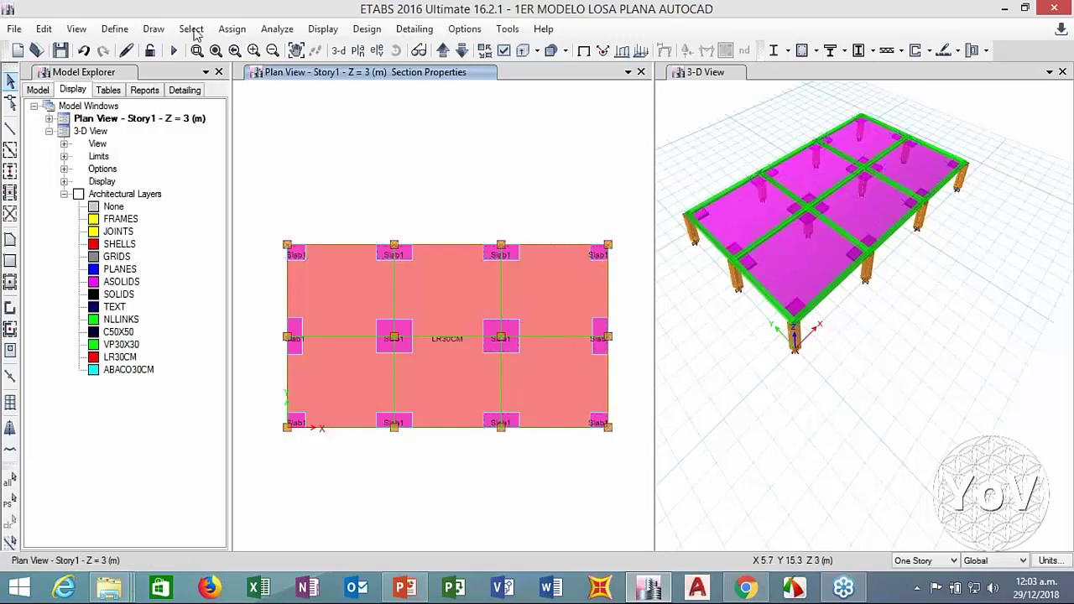
Select all shells with the Slab1 slab property and assign them the ABACO30CM slab section
click(191, 29)
mouse_move(215, 50)
mouse_move(386, 192)
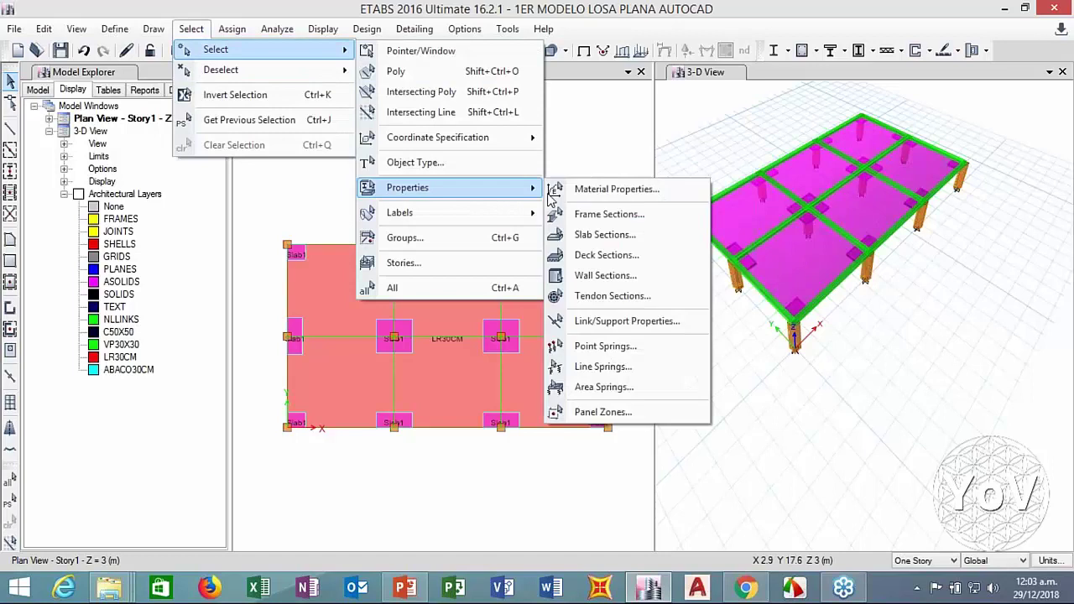
click(576, 235)
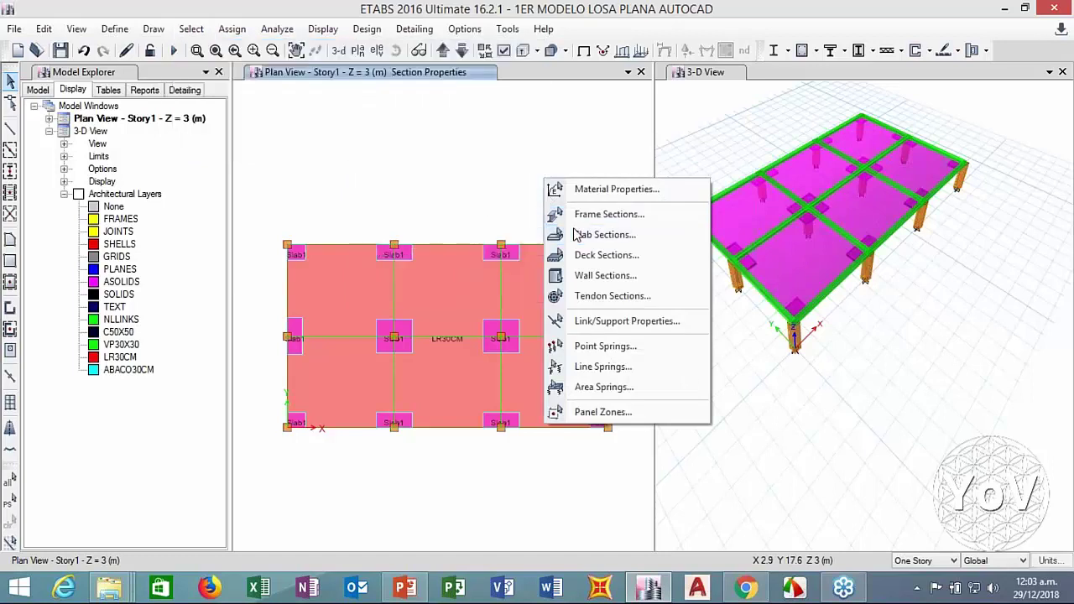
click(474, 434)
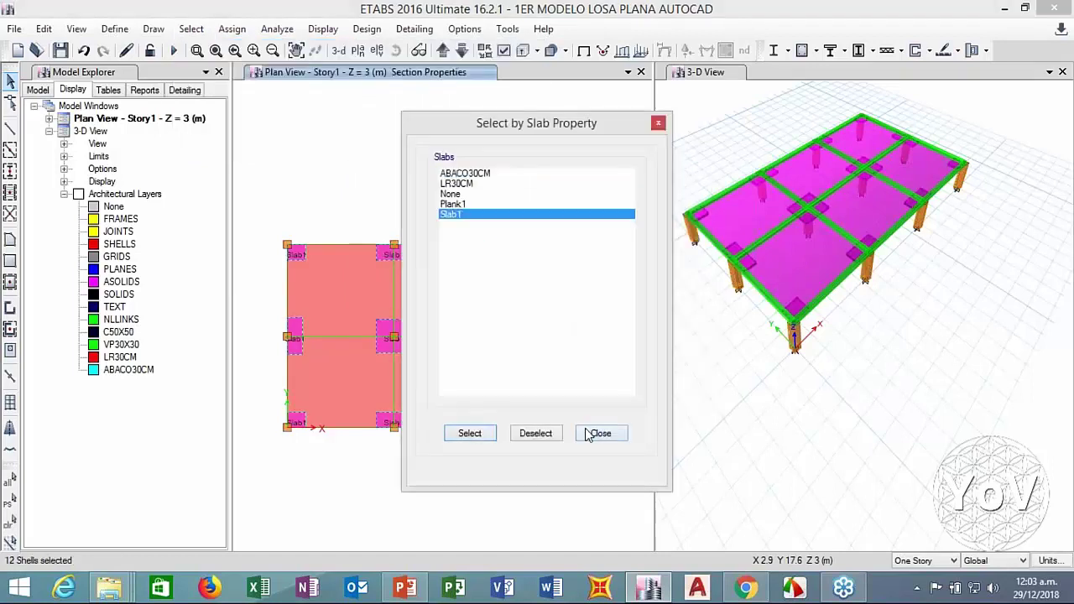
click(598, 433)
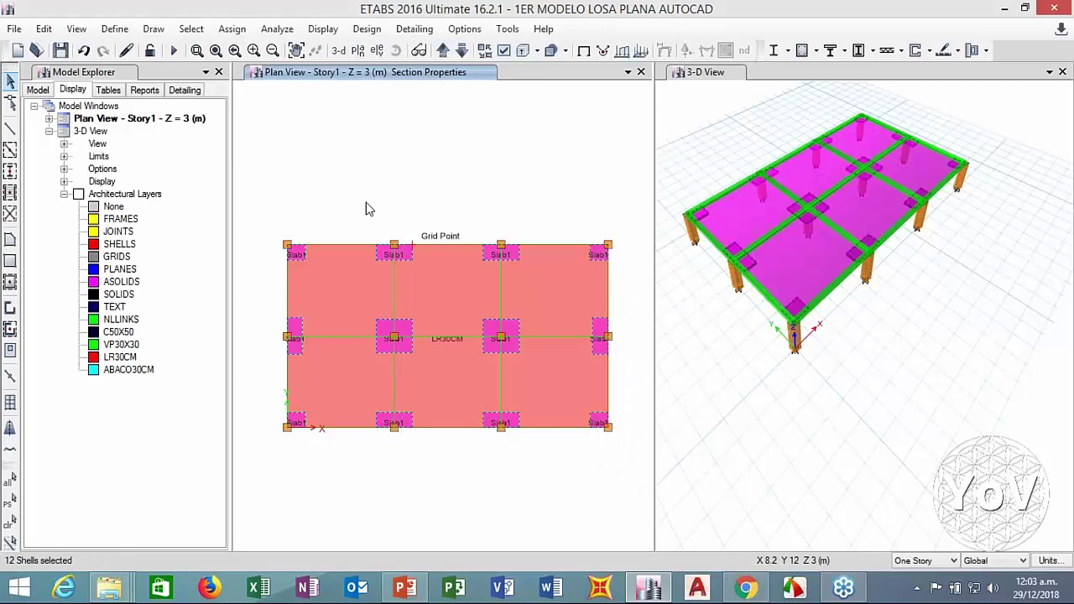
click(232, 29)
mouse_move(295, 94)
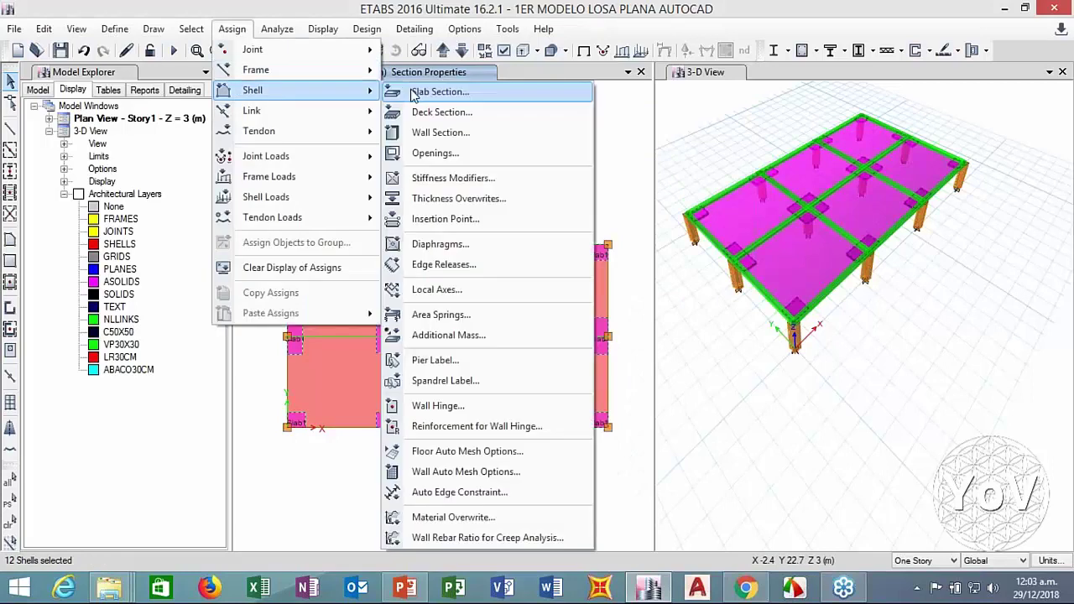
click(437, 92)
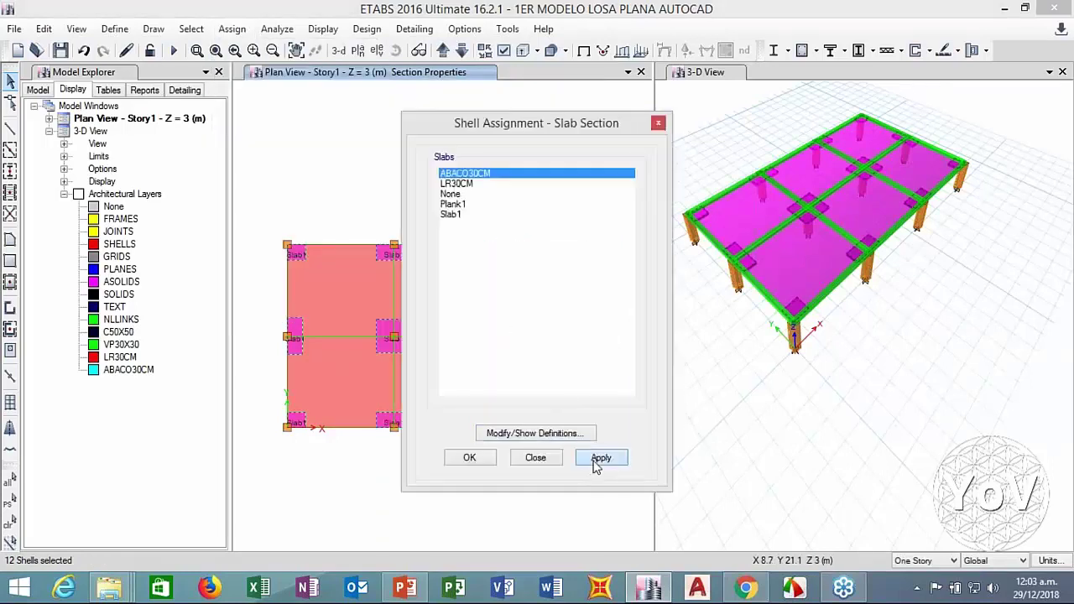
click(598, 461)
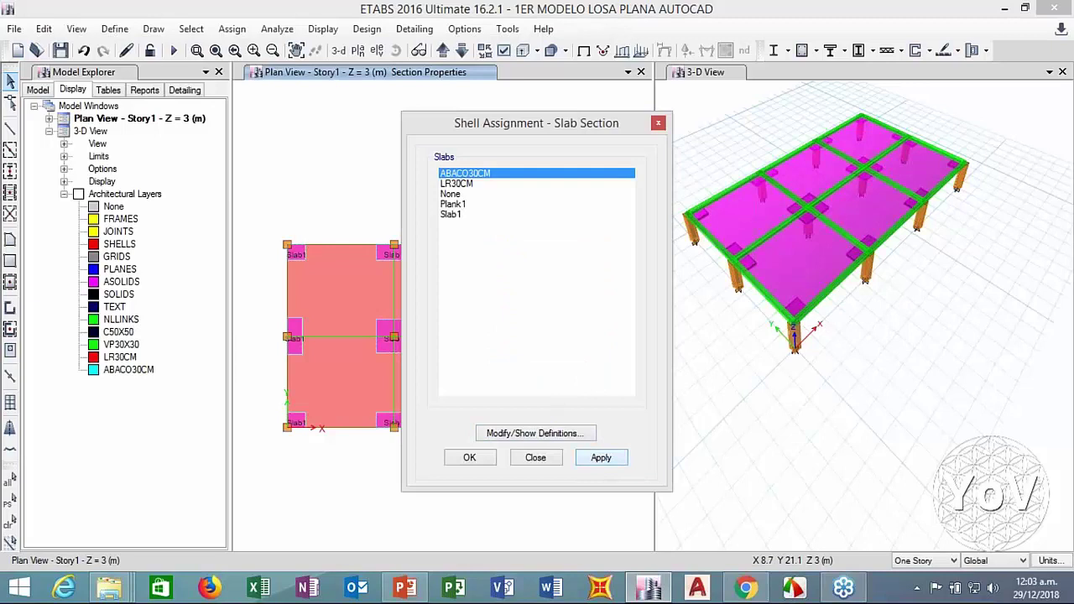
click(535, 458)
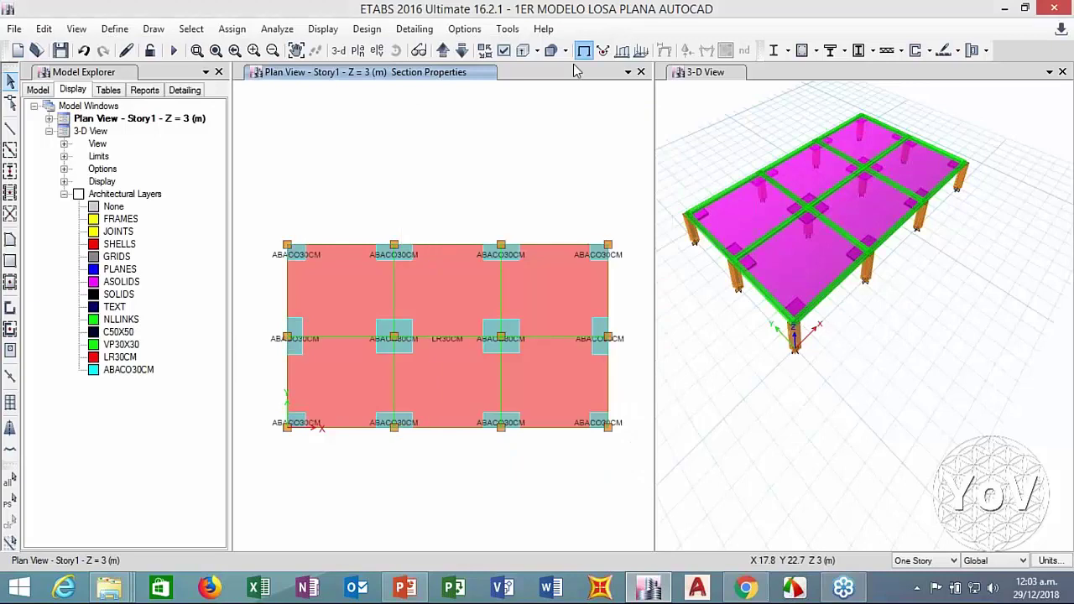
Toggle the extruded display of the 3-D view off and on again to refresh the assigned slab sections
click(753, 140)
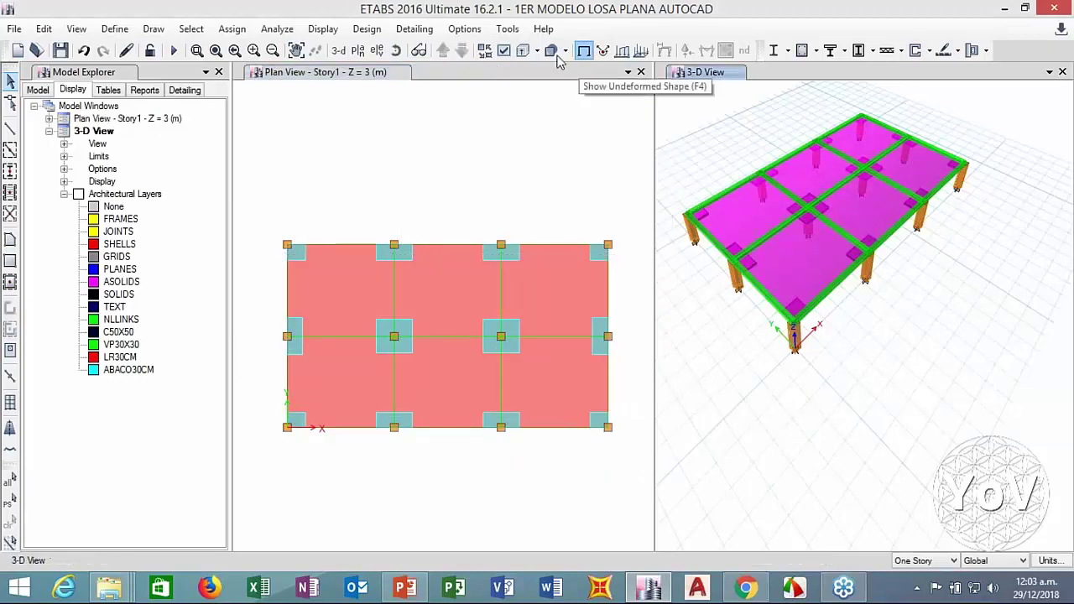
click(523, 51)
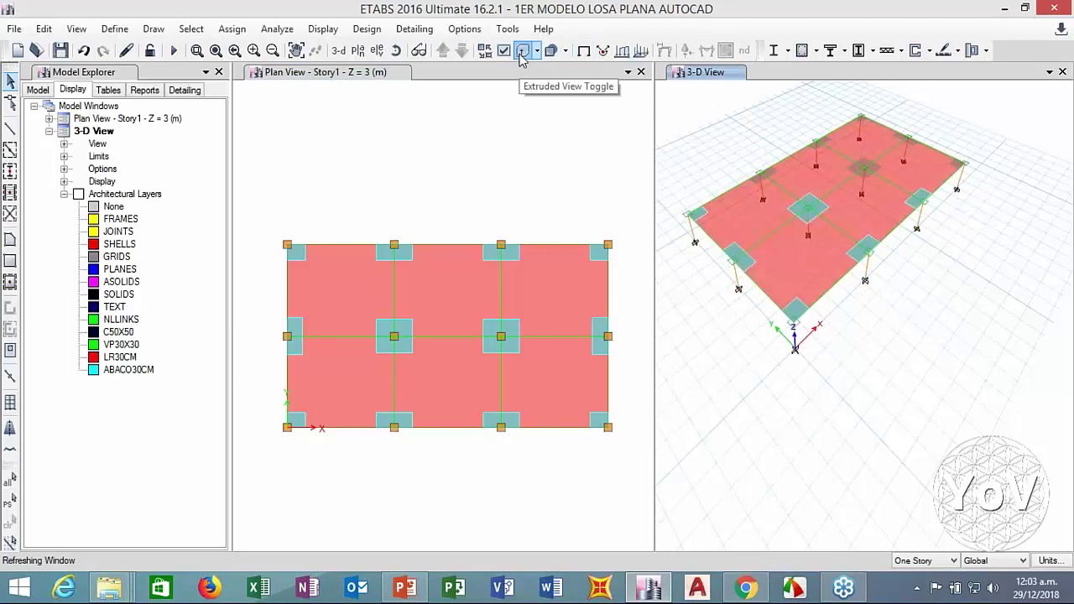
click(522, 51)
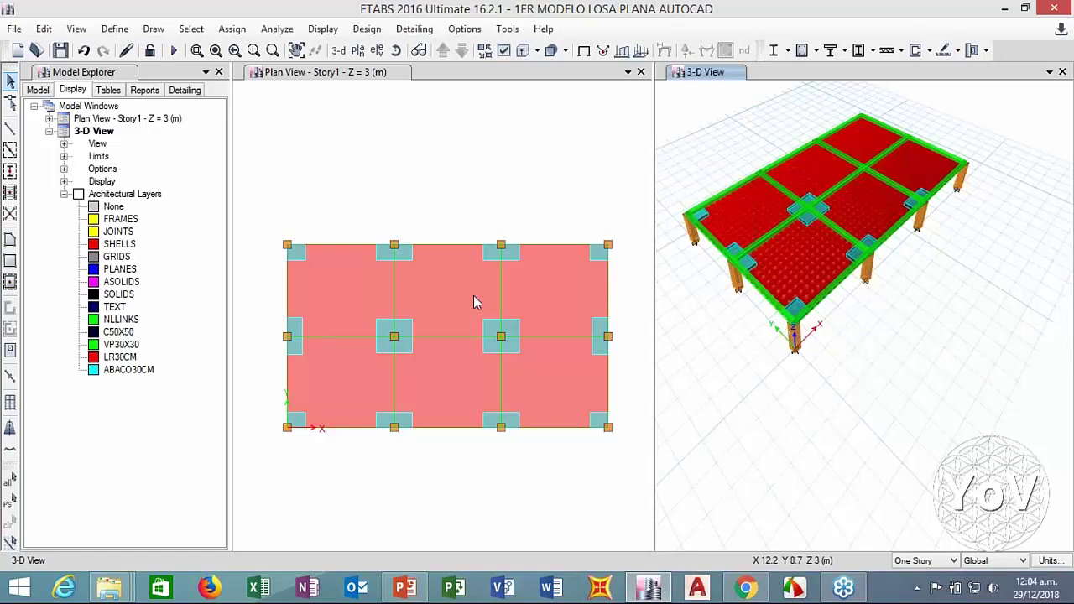
Divide all Story1 floor shells by cookie cutting at the selected frame objects, with Extend Frames to Shell Edges turned off
click(263, 237)
drag(243, 213, 623, 450)
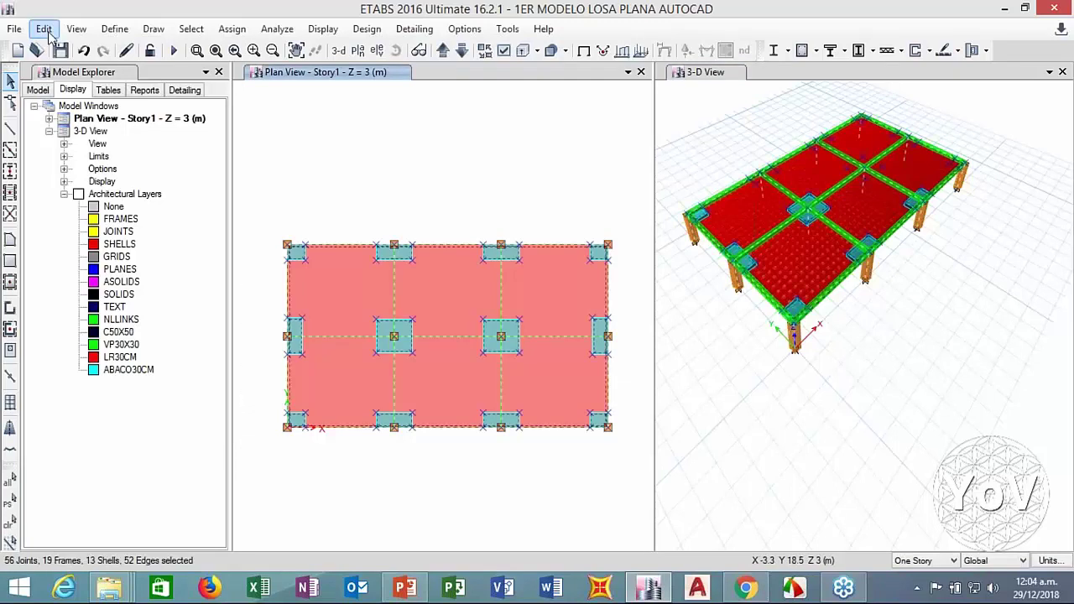
click(44, 29)
mouse_move(94, 415)
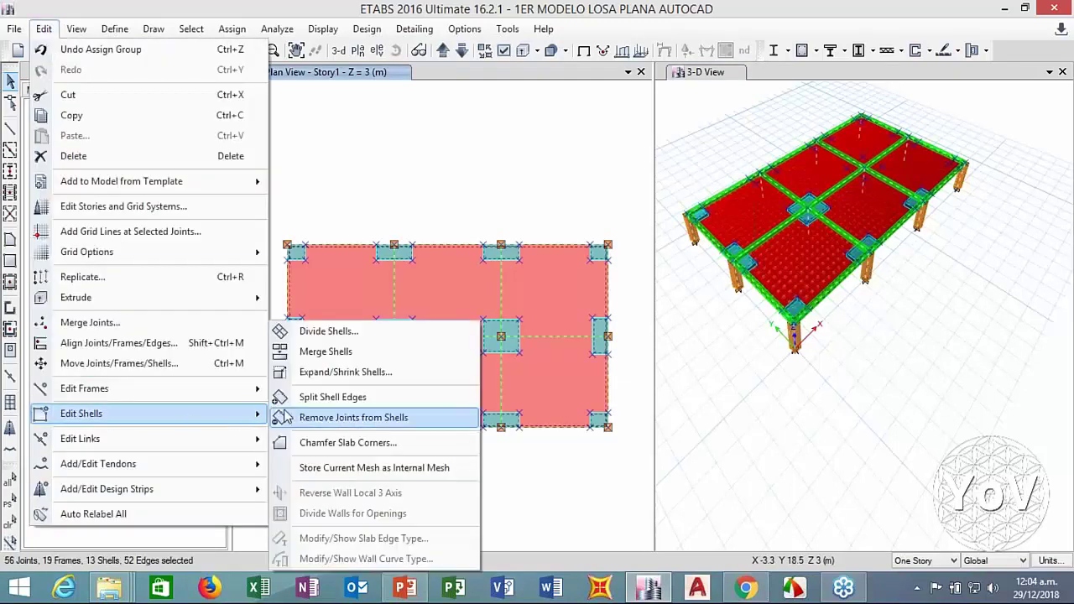
click(322, 332)
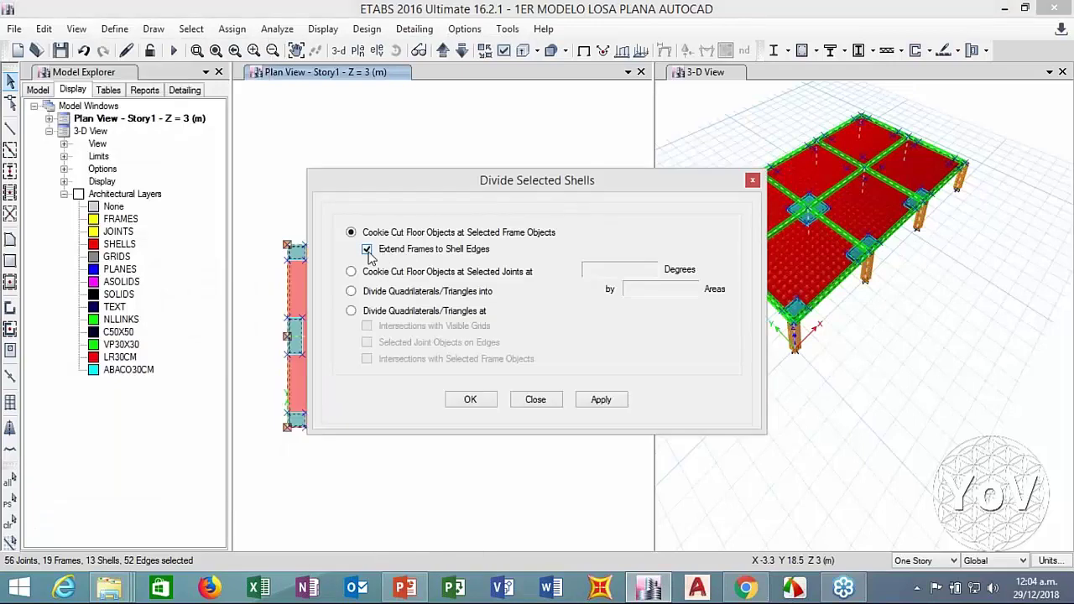
click(594, 400)
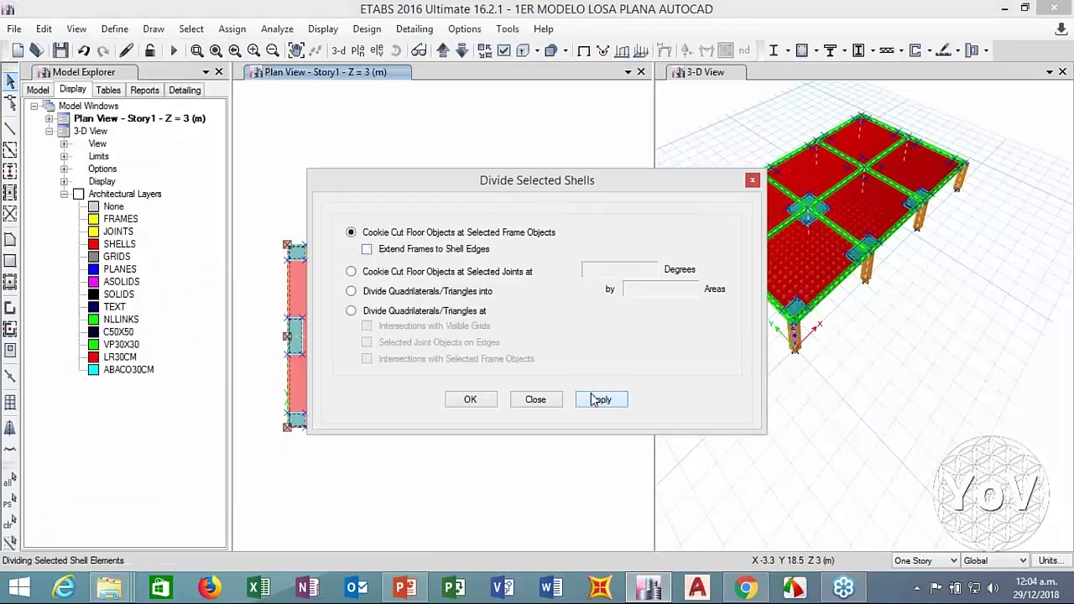
click(535, 400)
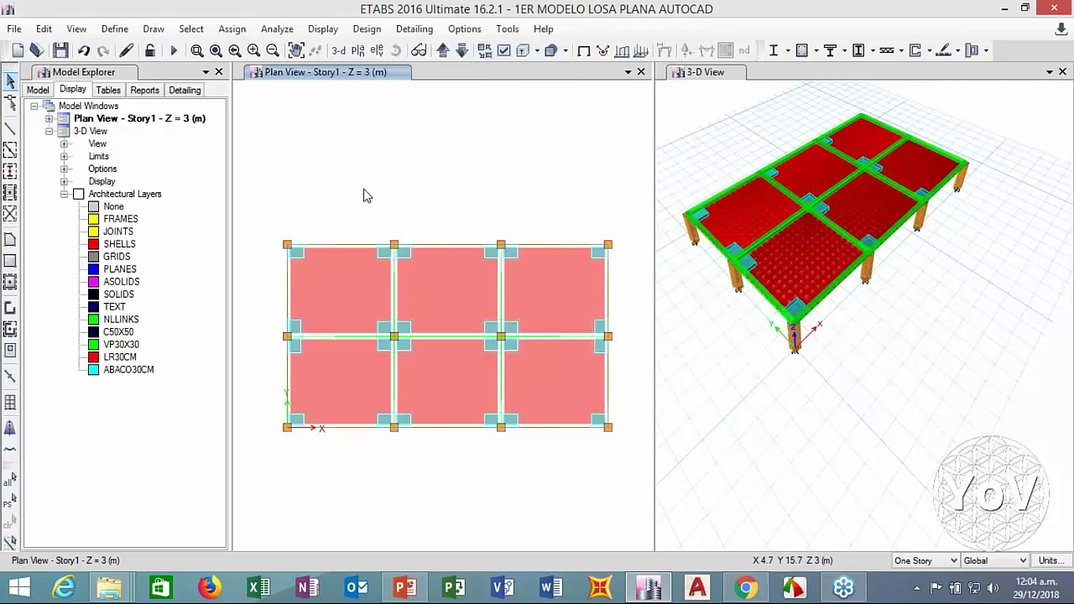
click(584, 50)
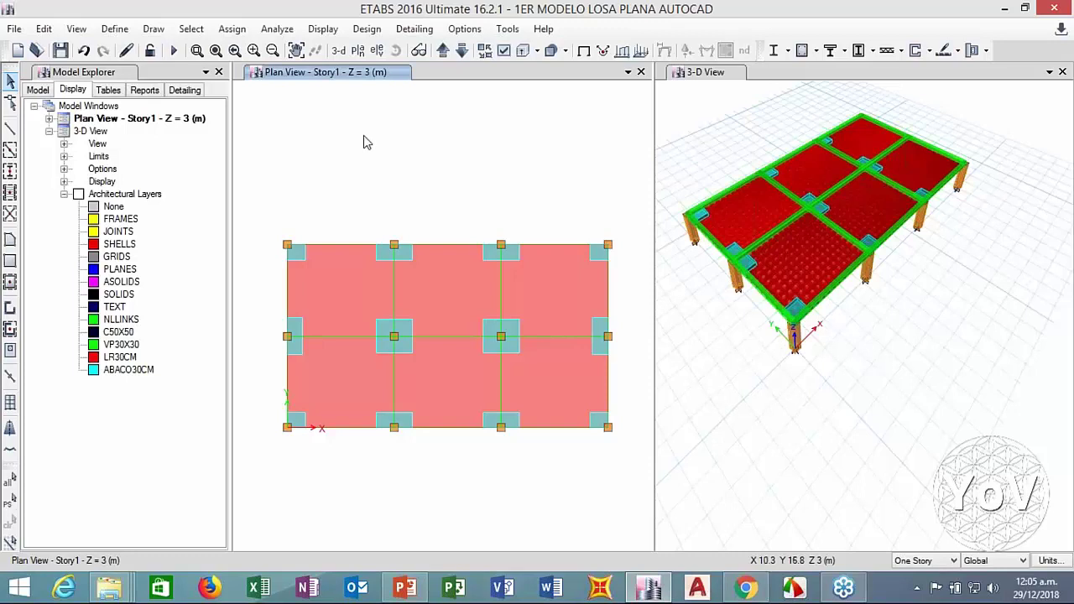
Add a load pattern named DNE of type Super Dead with a self-weight multiplier of 0
click(114, 28)
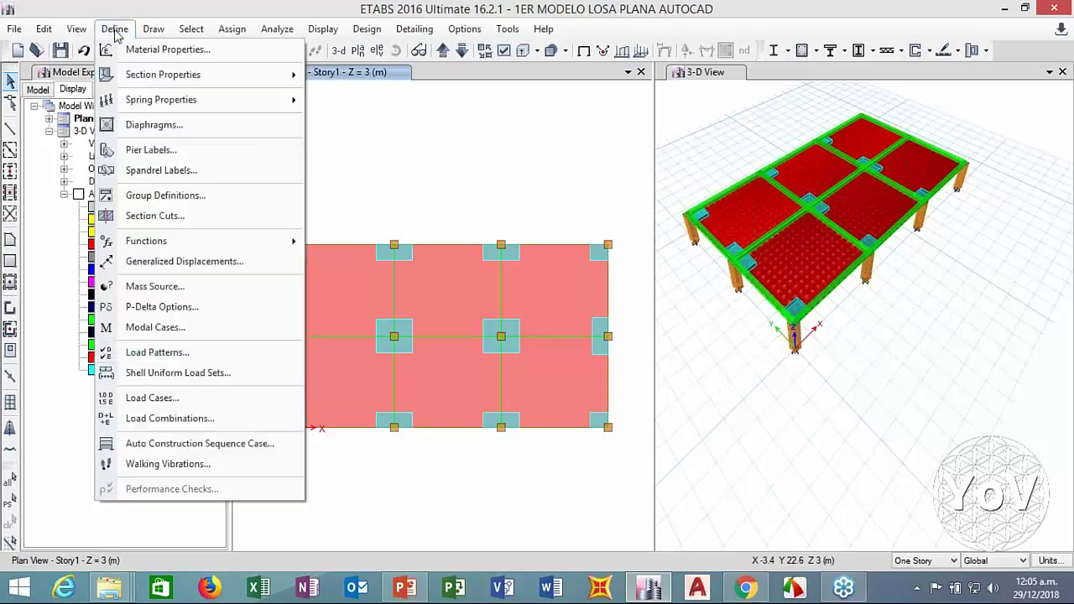
click(146, 353)
text(DNE)
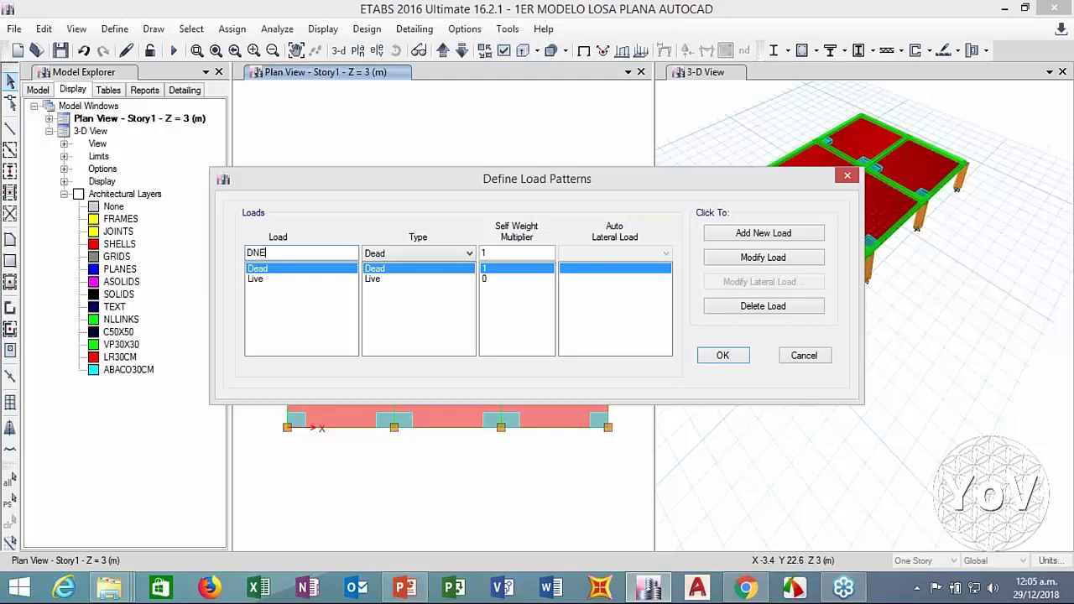
click(377, 254)
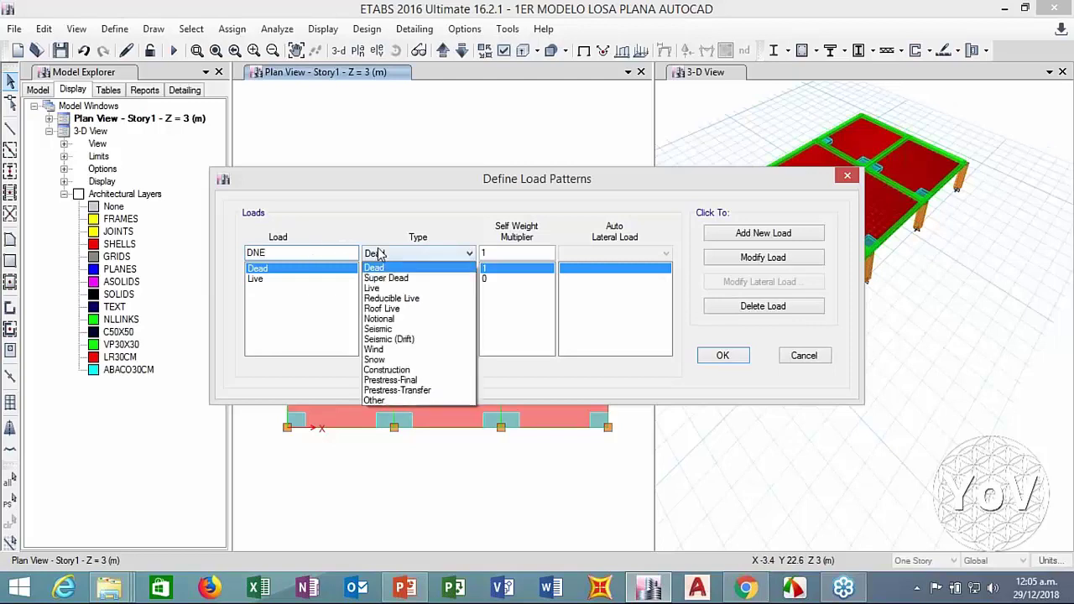
click(379, 279)
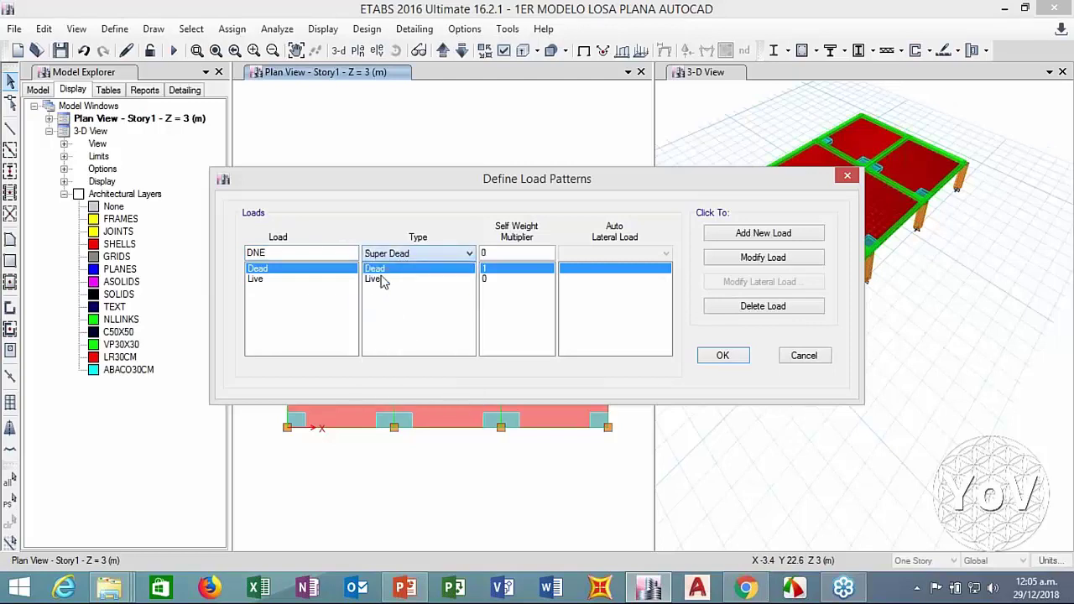
click(710, 234)
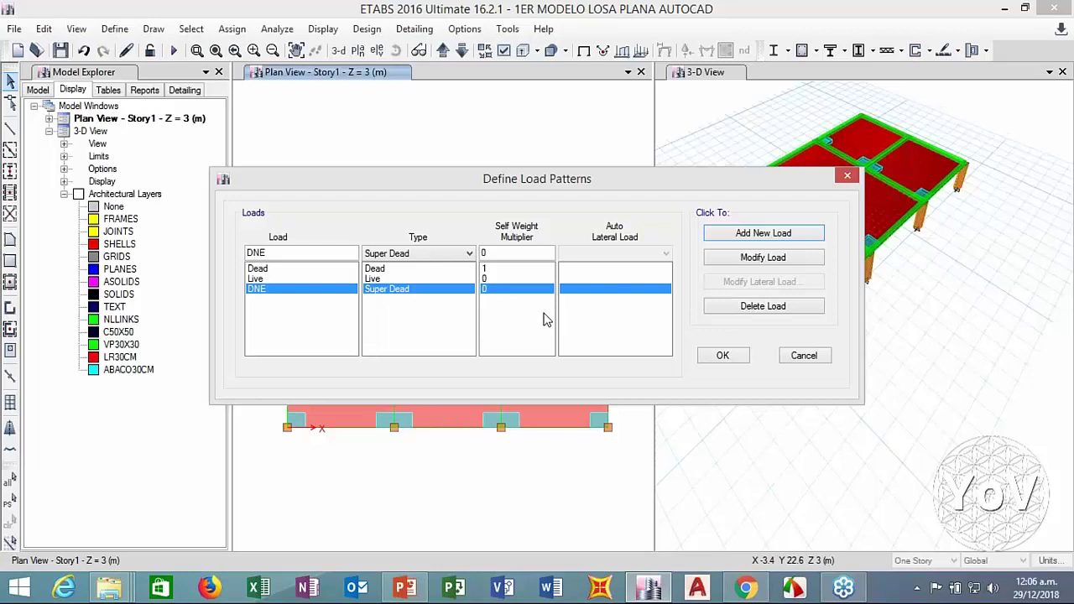
Switch to the PowerPoint presentation and show slide 48 on the non-structural permanent load "DNE"
click(400, 591)
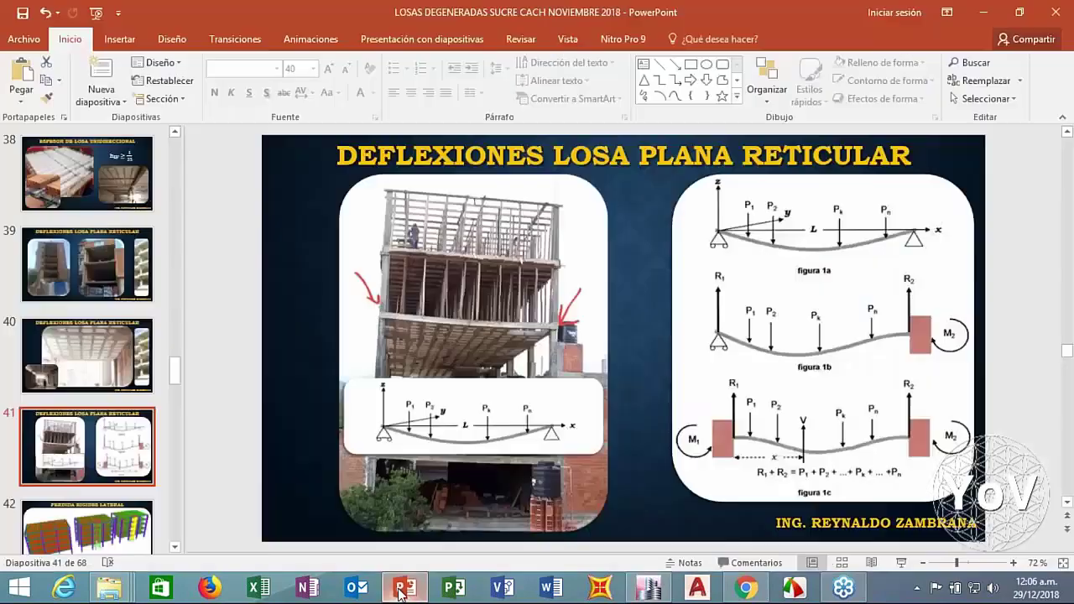
scroll(84, 402, down, 5)
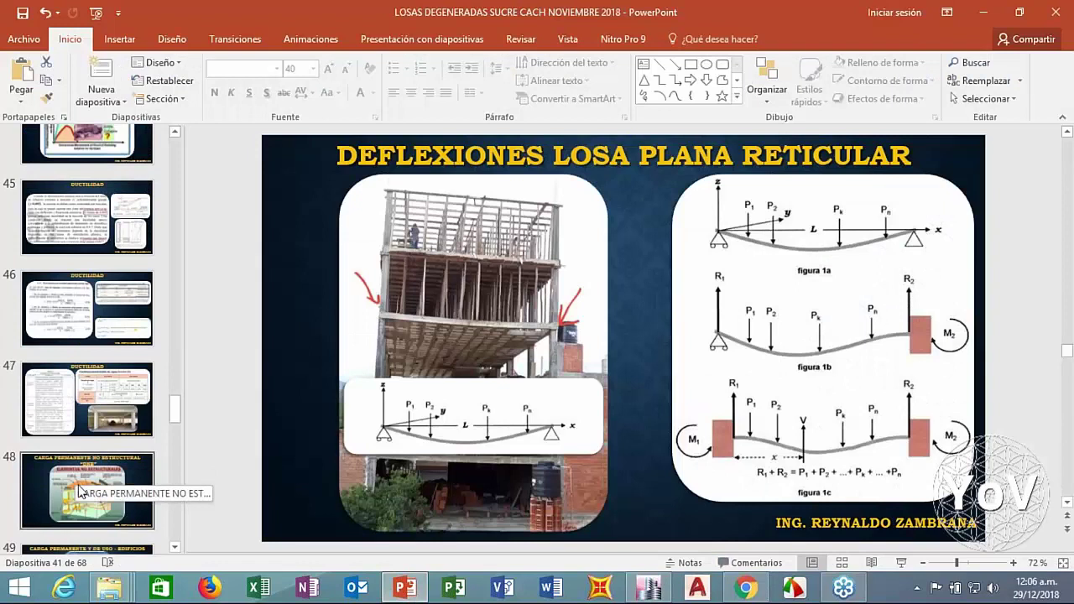
click(82, 492)
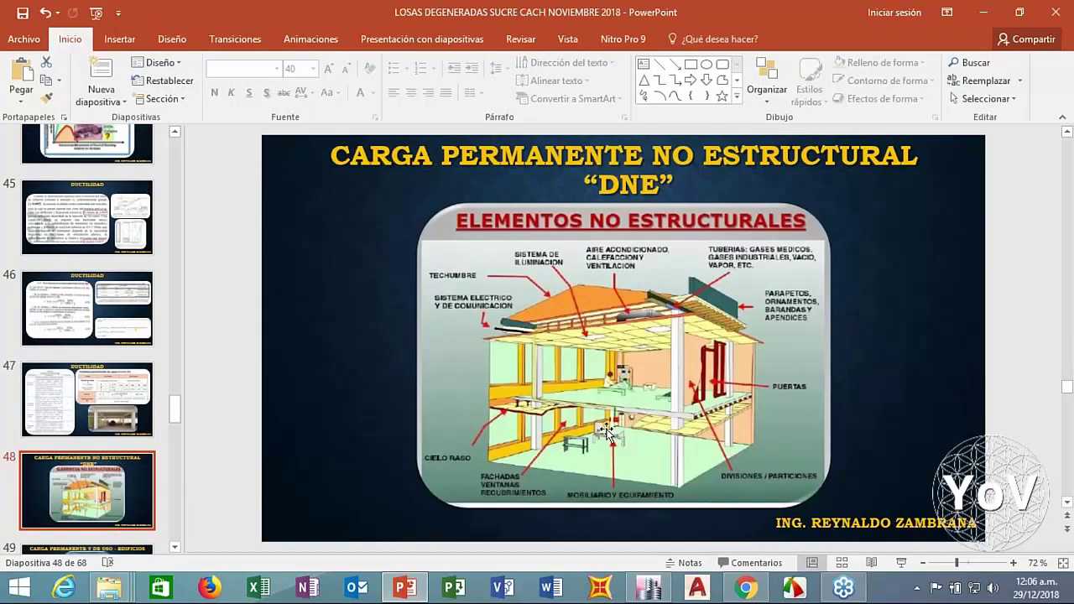
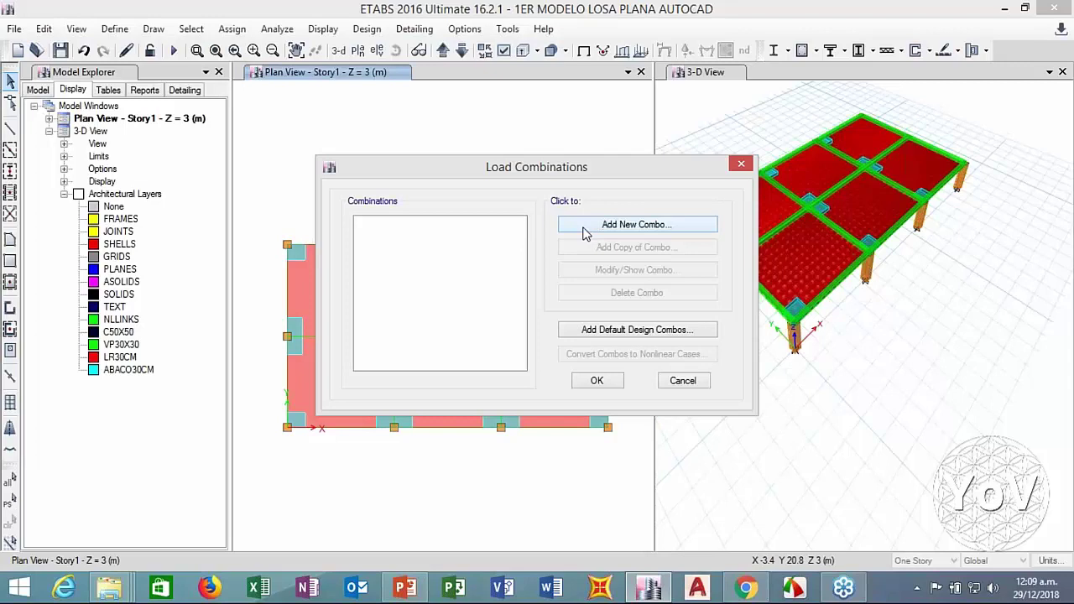
Start a new load combination named SERVICIO and add two more load rows to its definition
click(585, 230)
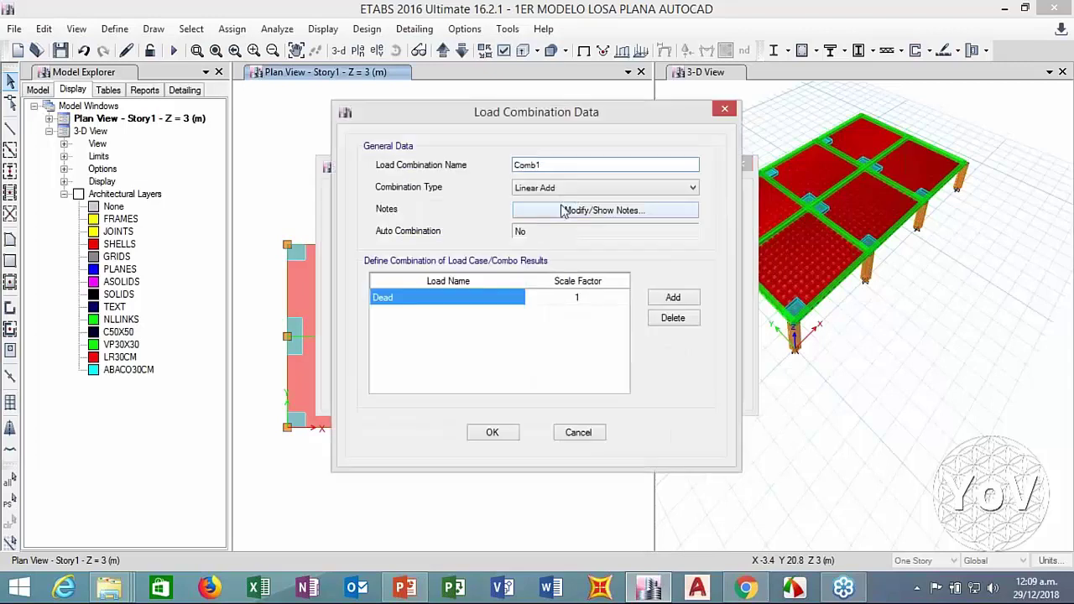
text(SERVICIO)
click(671, 297)
click(671, 297)
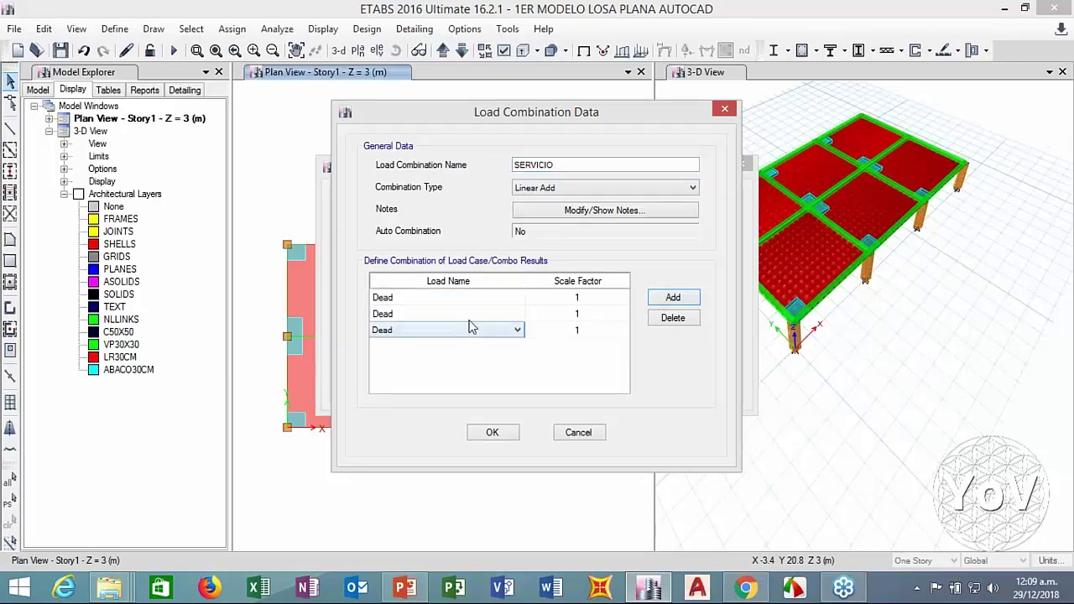
Set the second and third loads of the SERVICIO combination to DNE and Live, keep all scale factors at 1, and accept it
click(469, 314)
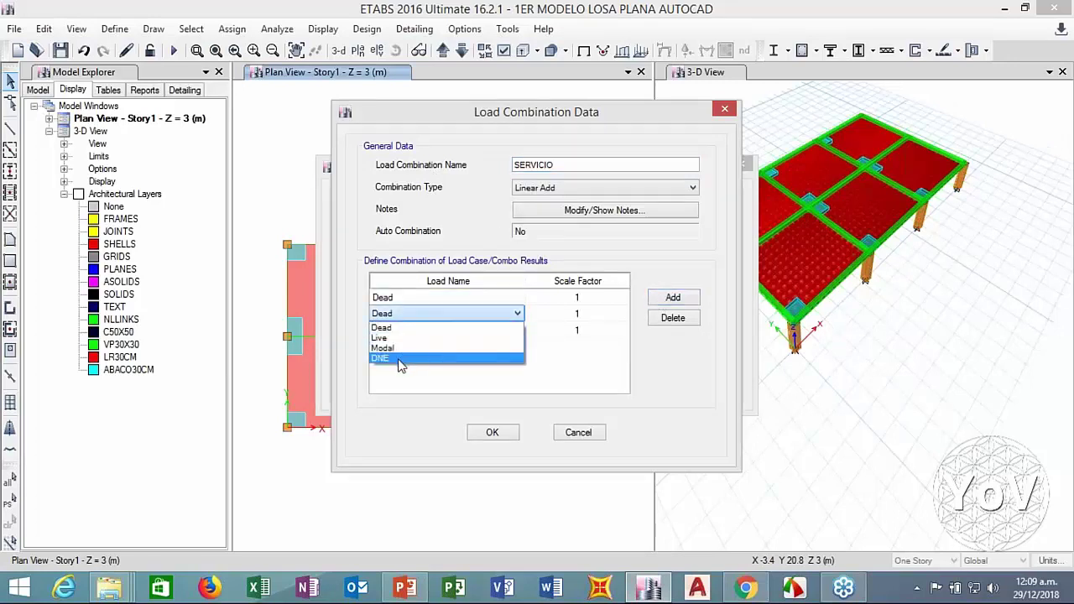
click(402, 359)
click(408, 332)
click(408, 332)
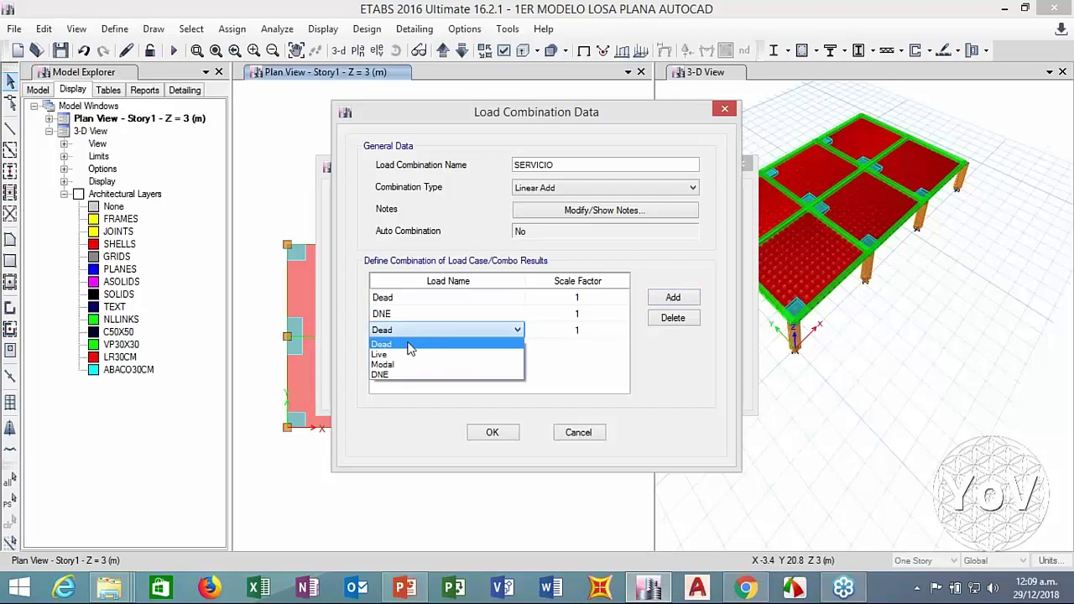
click(408, 354)
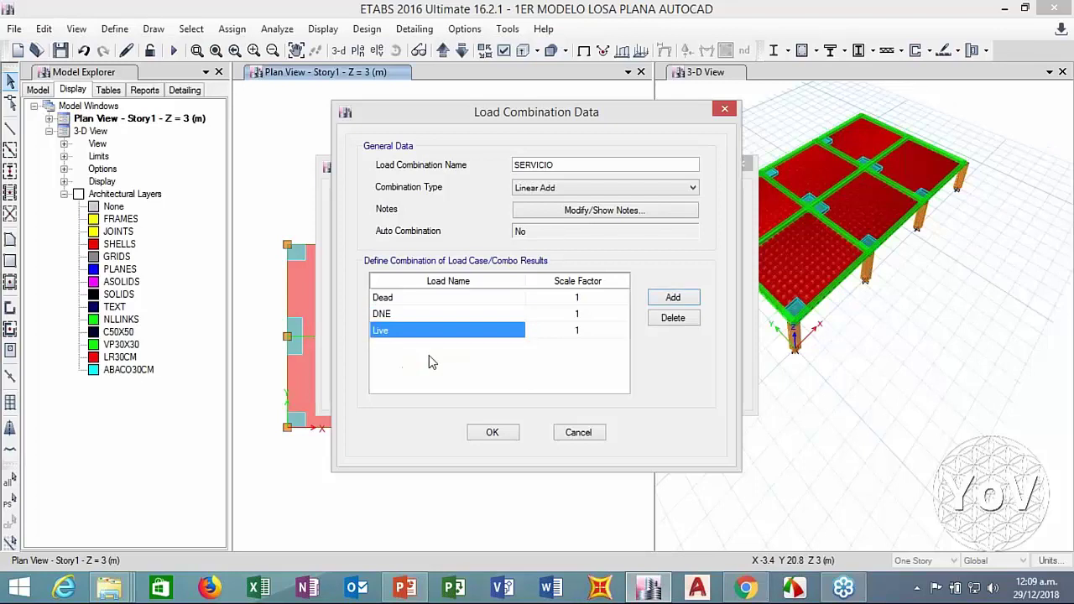
click(550, 298)
click(546, 316)
click(545, 330)
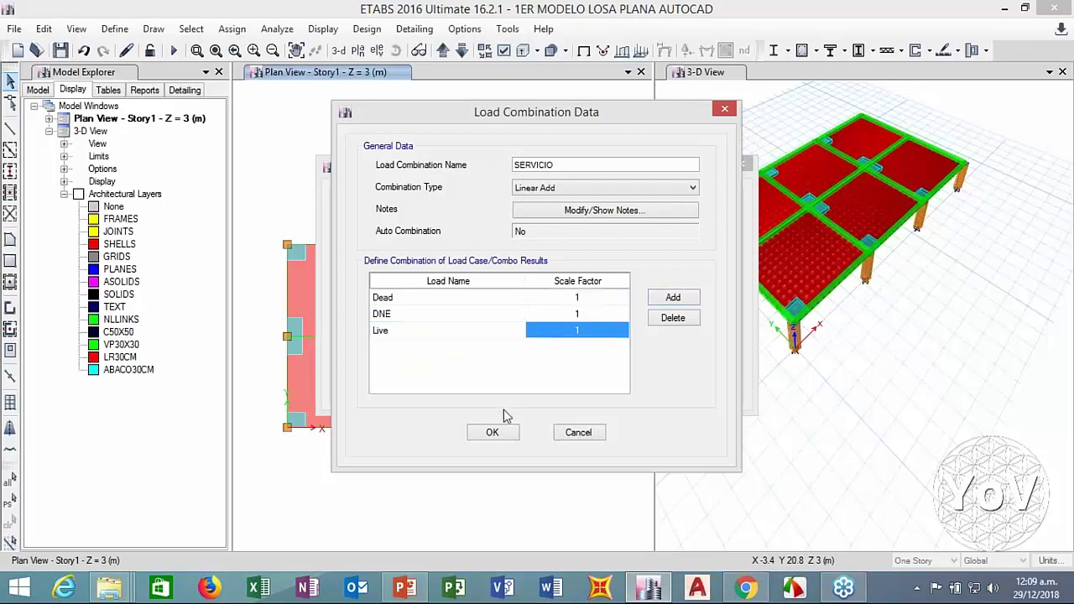
click(493, 433)
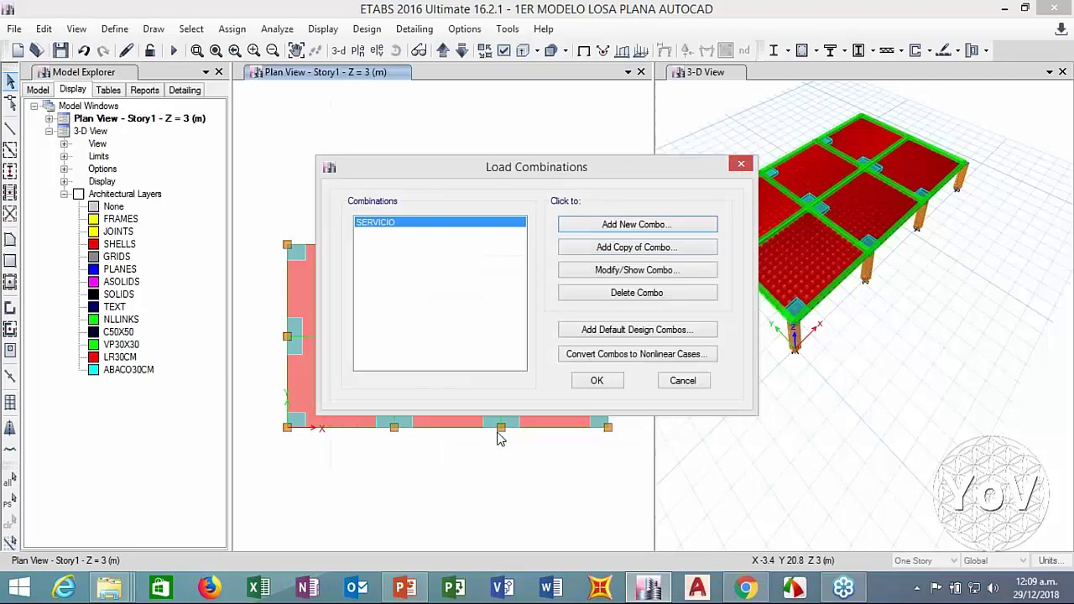
Copy the SERVICIO combination as DISENO with scale factors 1.2 for Dead, 1.2 for DNE and 1.6 for Live, and accept the load combinations
click(580, 253)
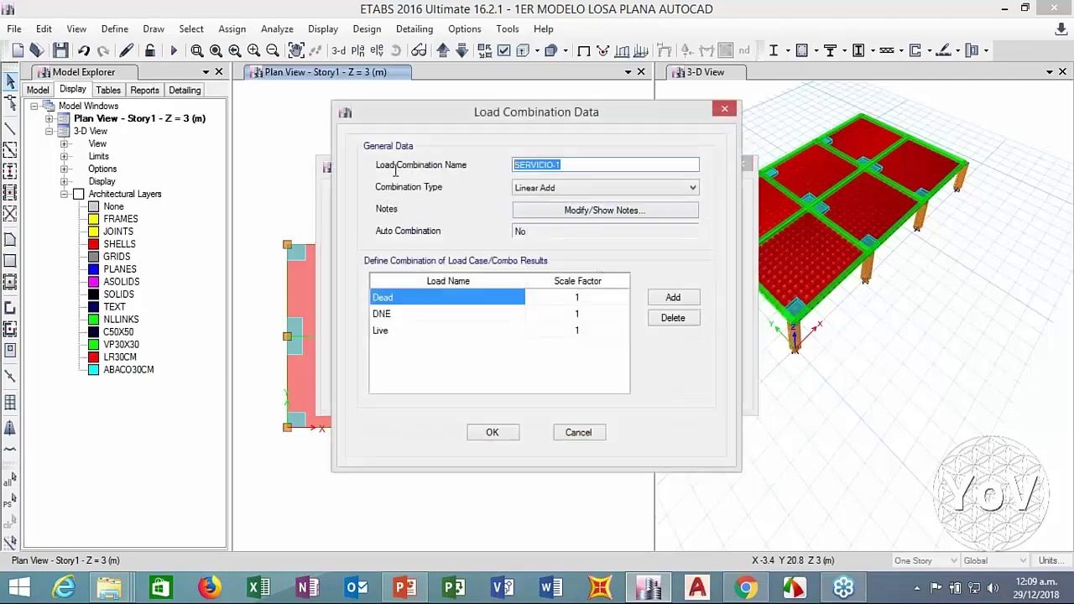
text(DISENO)
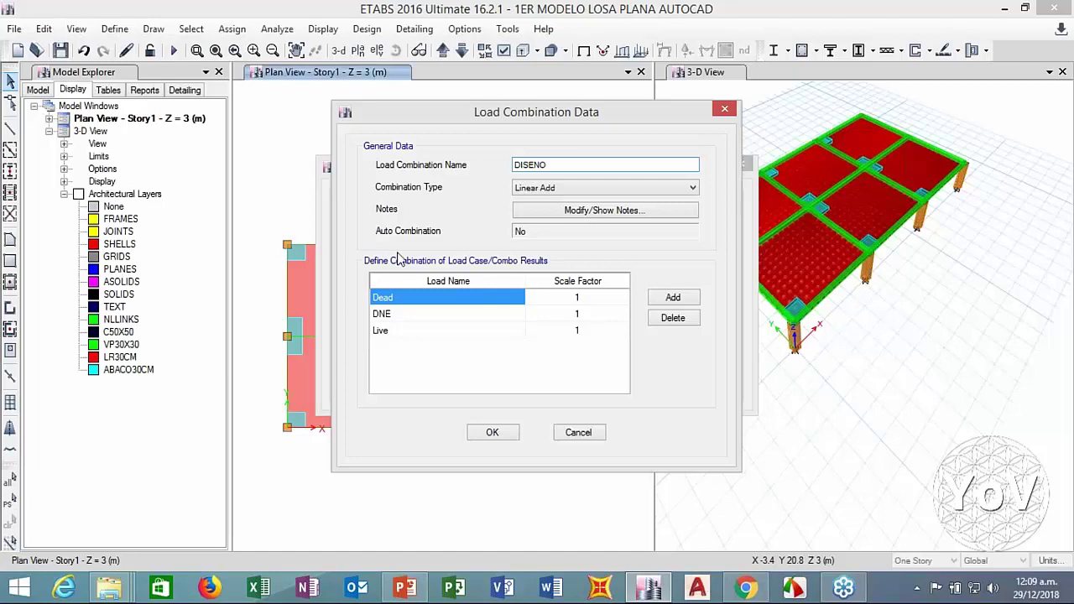
click(562, 300)
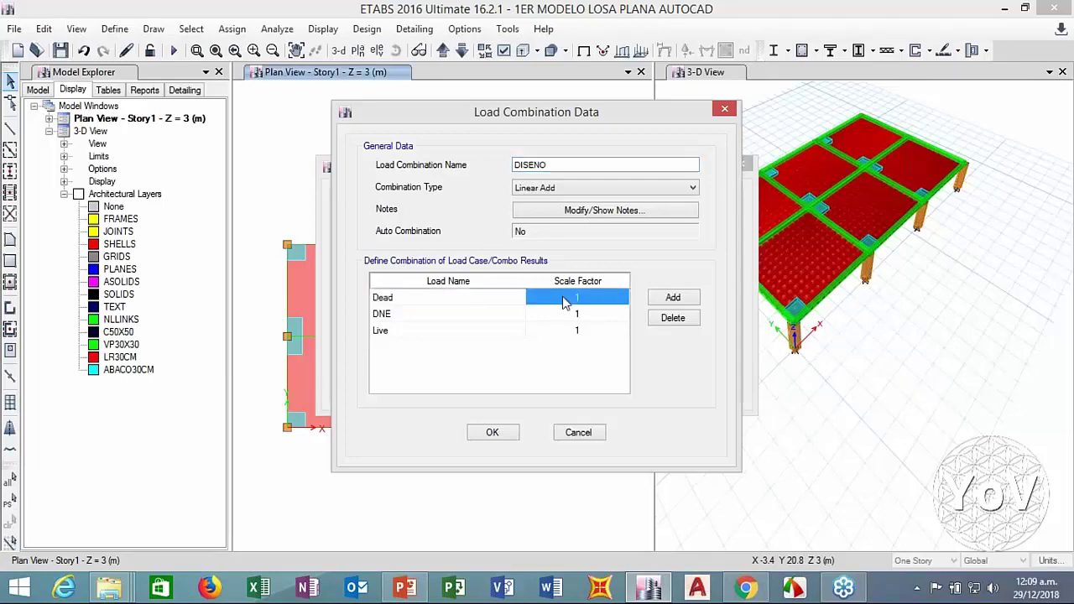
text(1.2)
click(585, 312)
text(1)
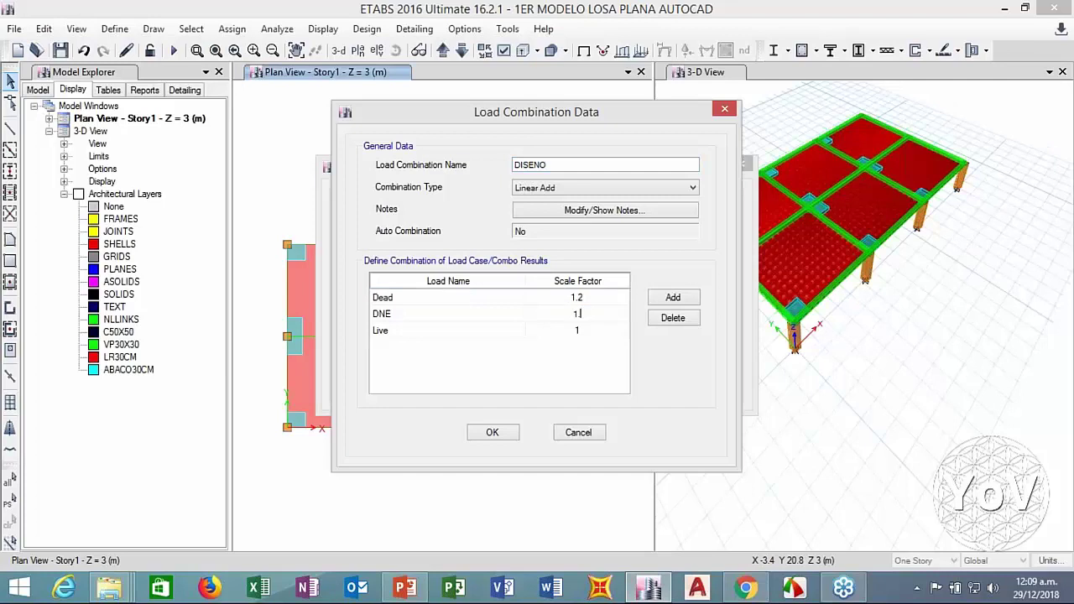
text(.2)
click(585, 333)
text(1.6)
click(594, 317)
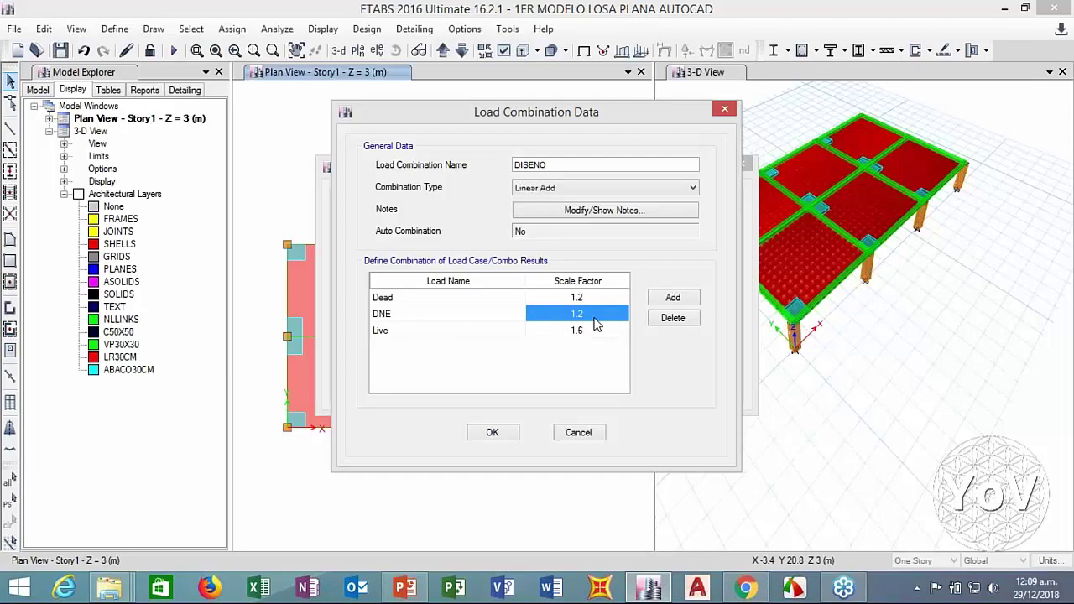
click(491, 433)
click(597, 382)
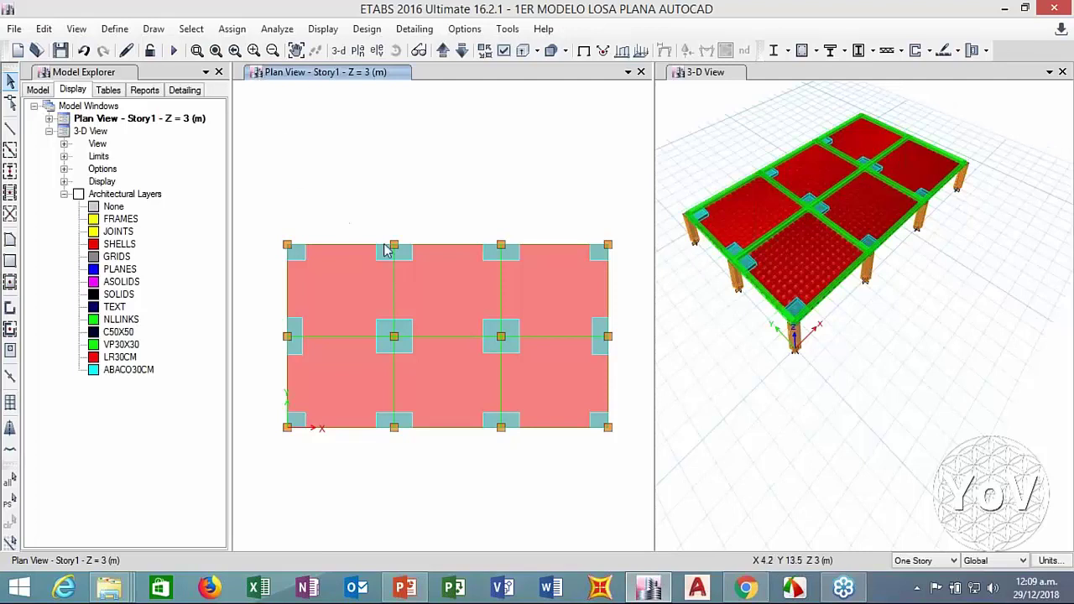
Save the model and assign a uniform Live load of 5 kN/m² in the Gravity direction to all Story1 floor shells
drag(621, 199, 258, 455)
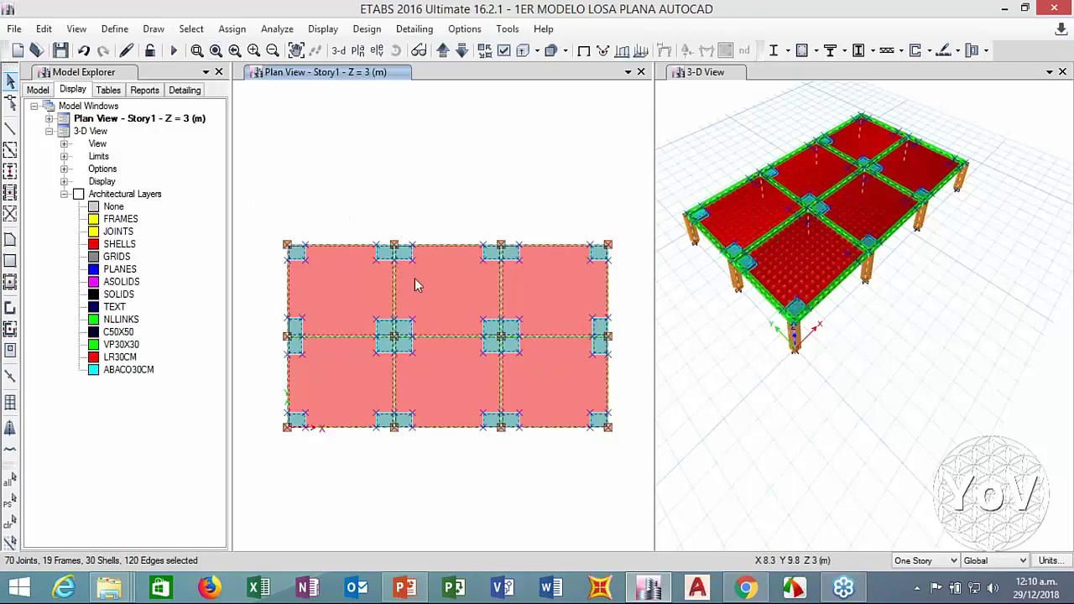
click(60, 51)
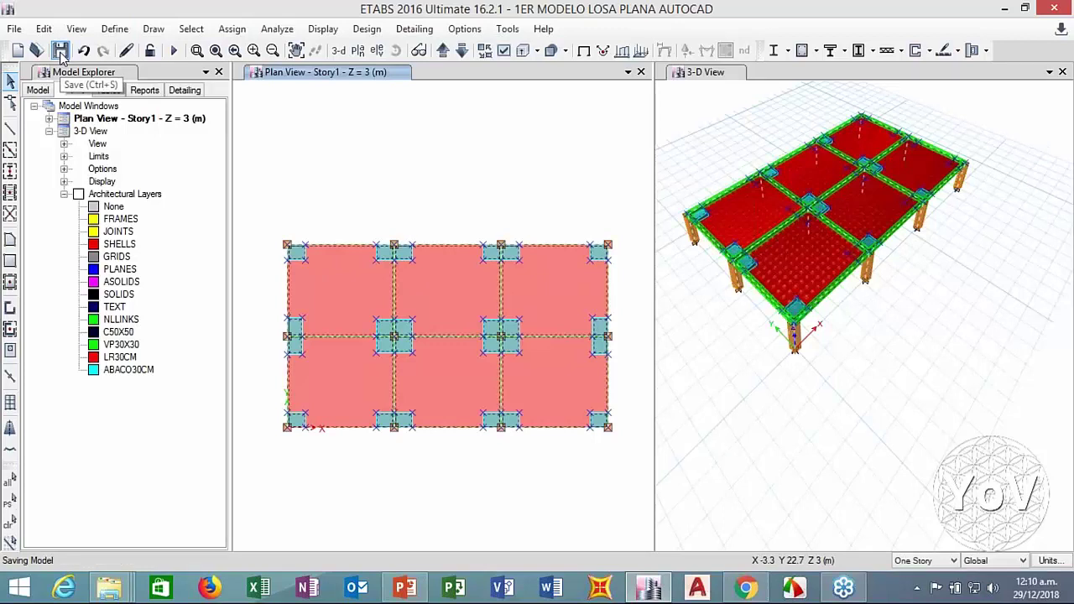
drag(634, 210, 260, 490)
click(232, 28)
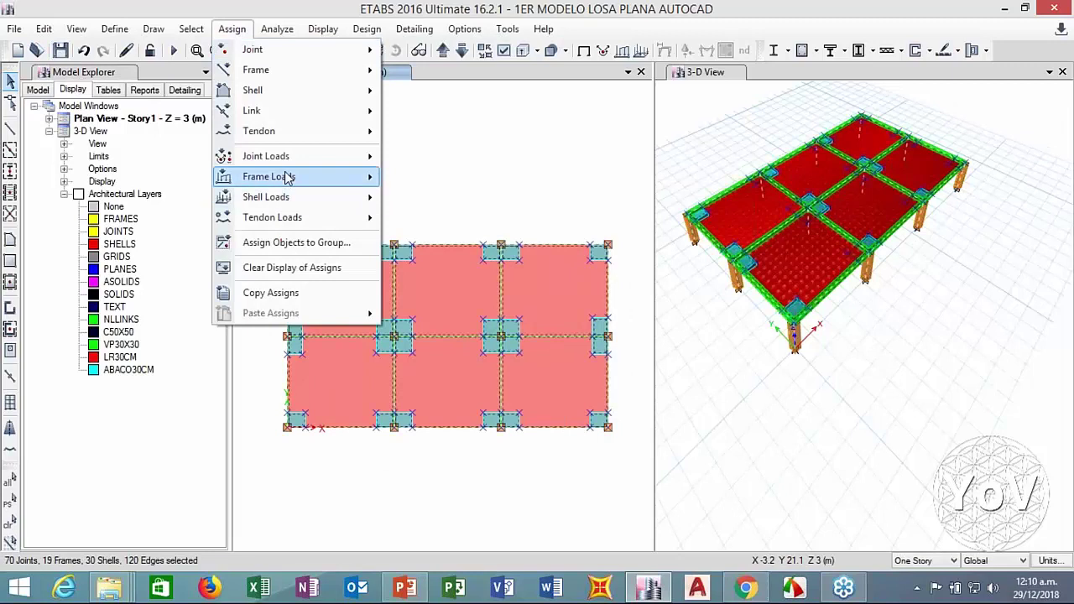
mouse_move(373, 202)
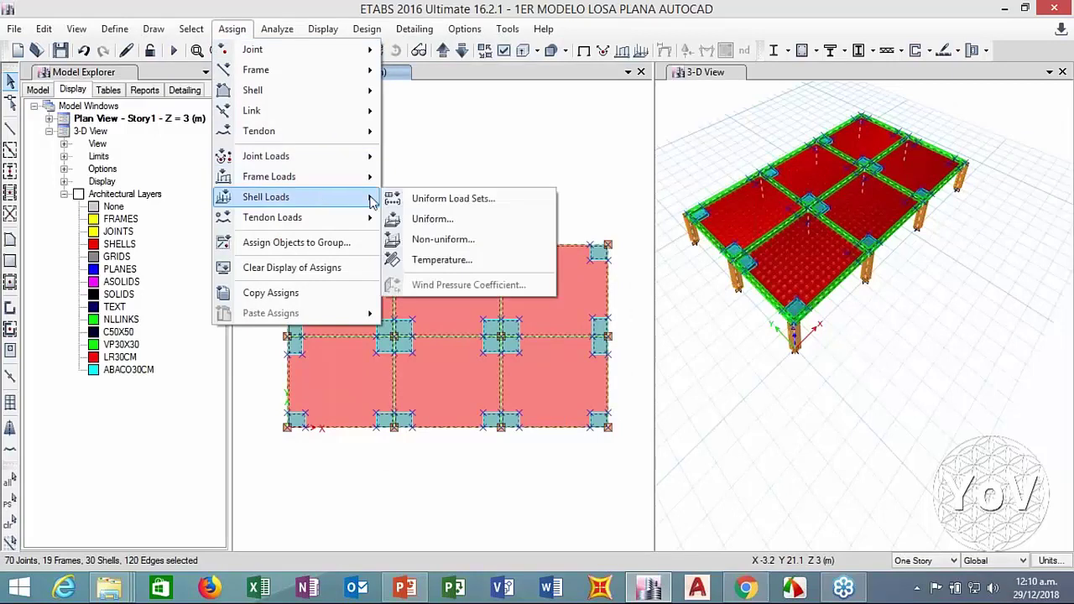
click(427, 220)
click(617, 250)
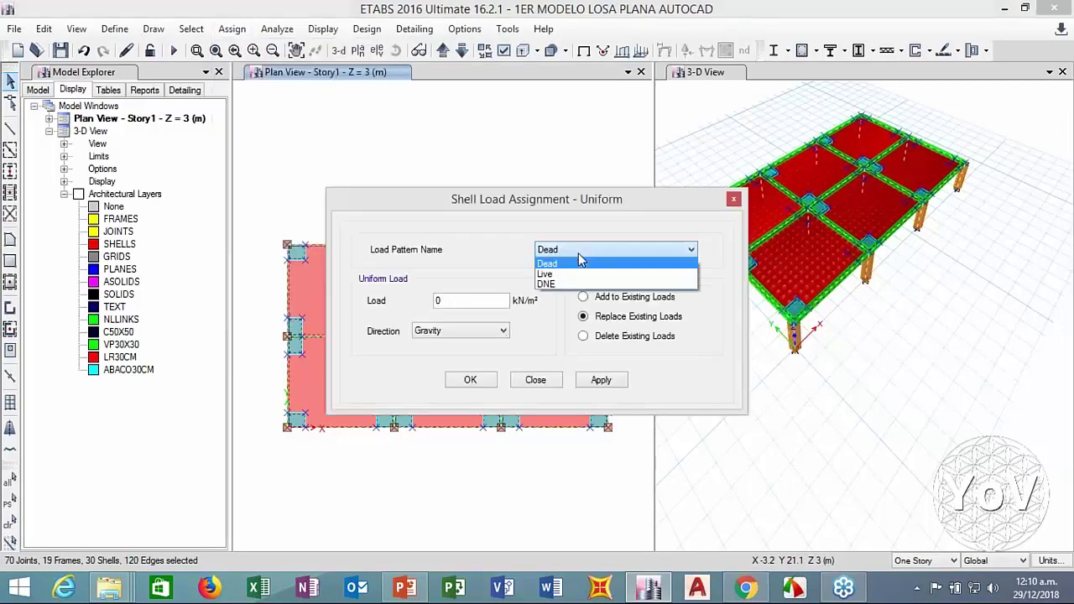
click(574, 270)
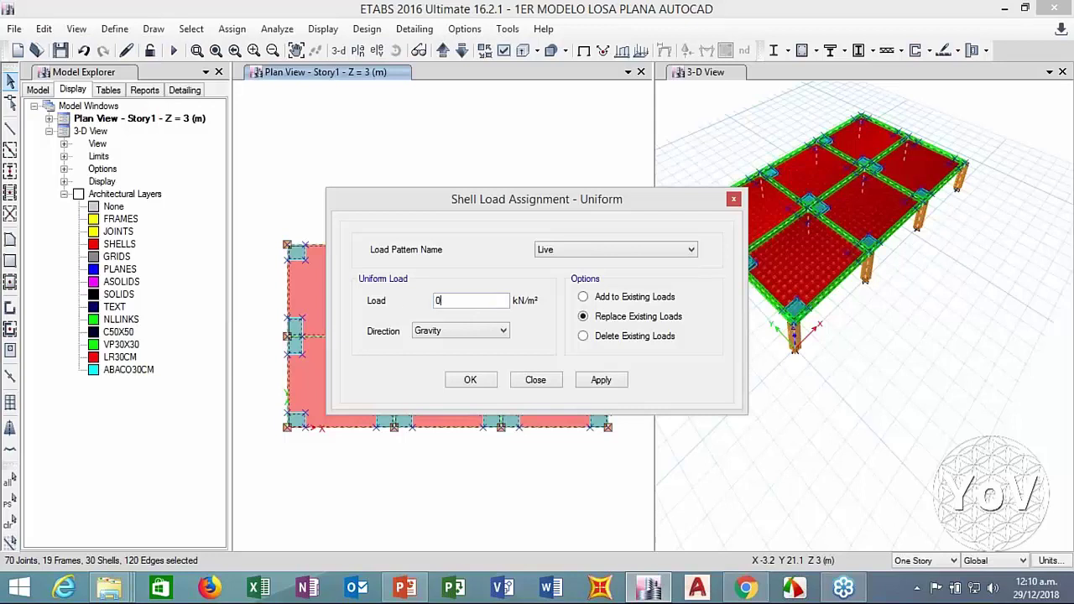
double_click(473, 301)
text(5)
click(595, 380)
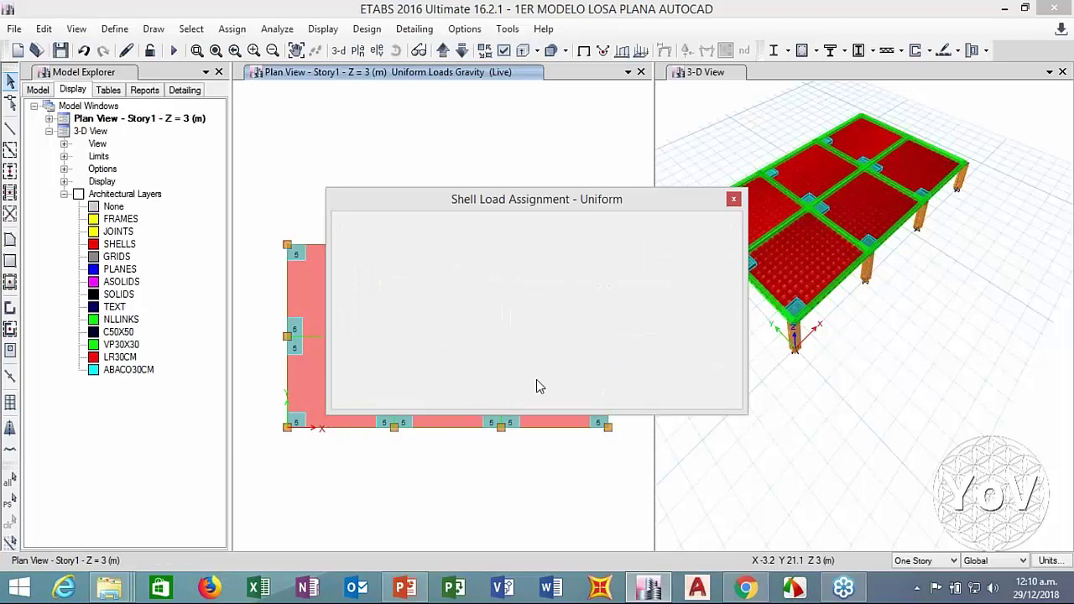
click(536, 379)
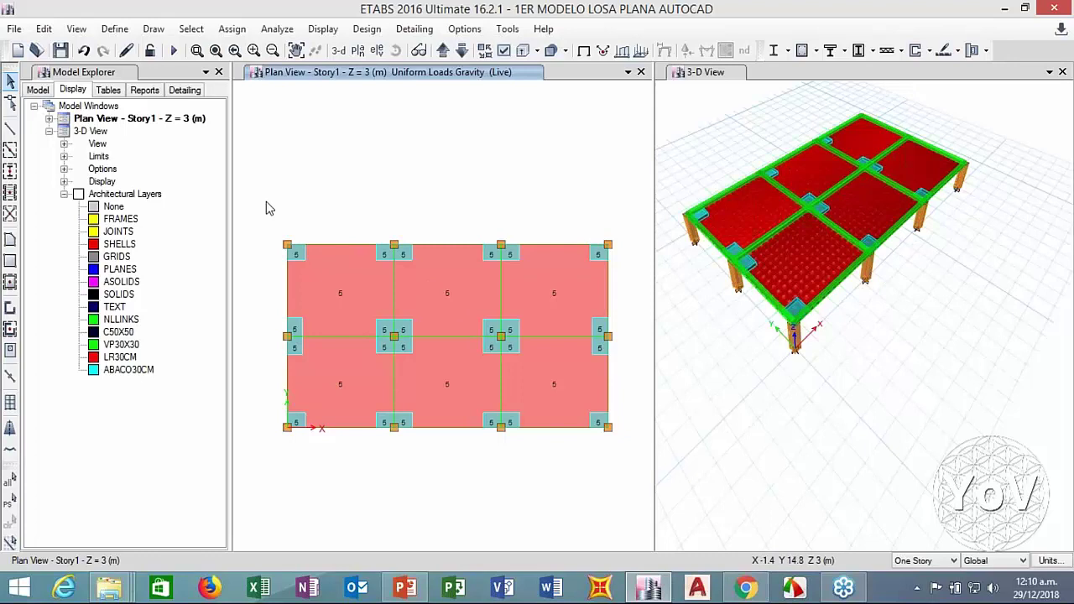
Assign a uniform DNE load of 3 kN/m² to all Story1 floor shells and return the plan view to the undeformed shape
drag(266, 202, 623, 463)
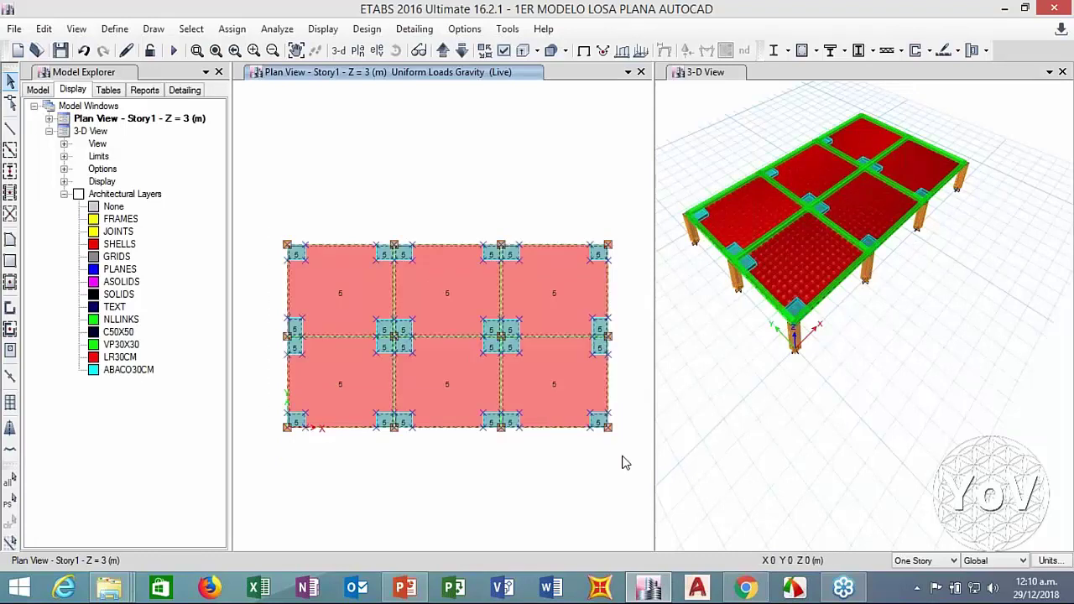
click(231, 28)
mouse_move(344, 198)
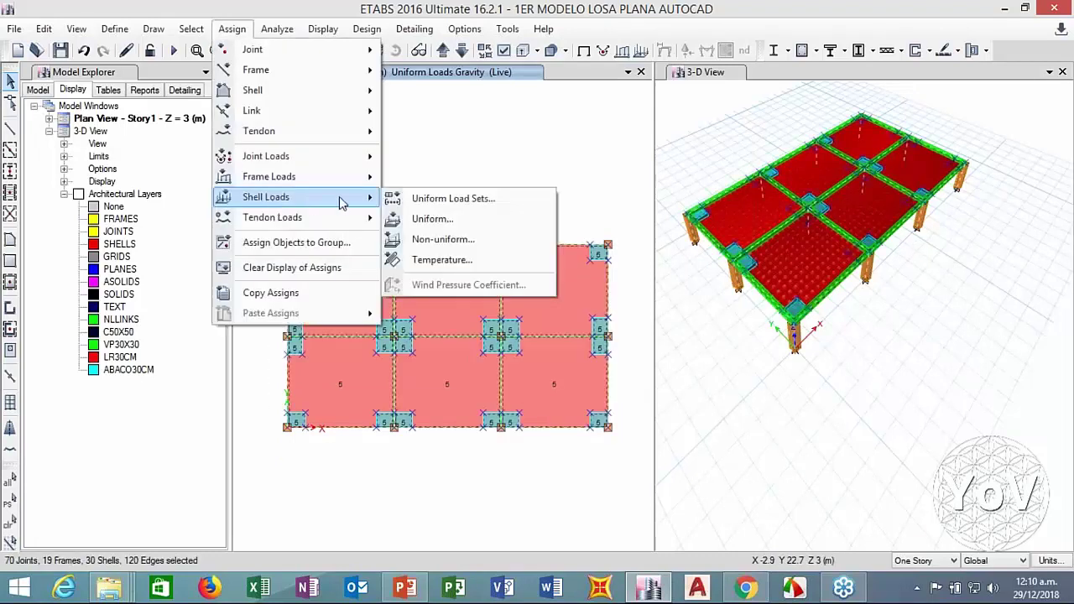
click(422, 218)
click(615, 249)
click(570, 264)
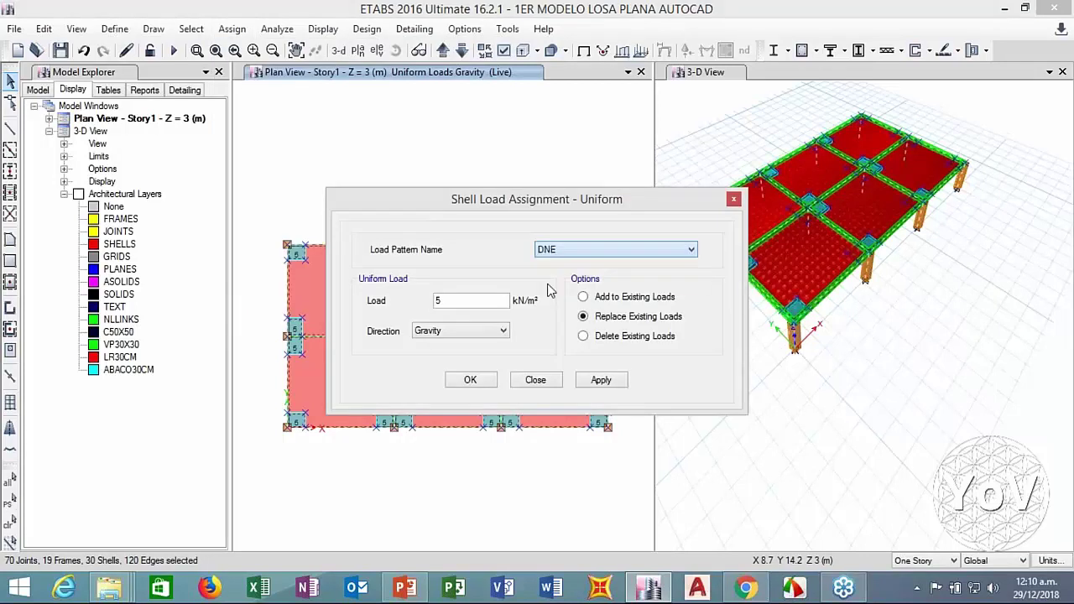
double_click(478, 298)
text(3)
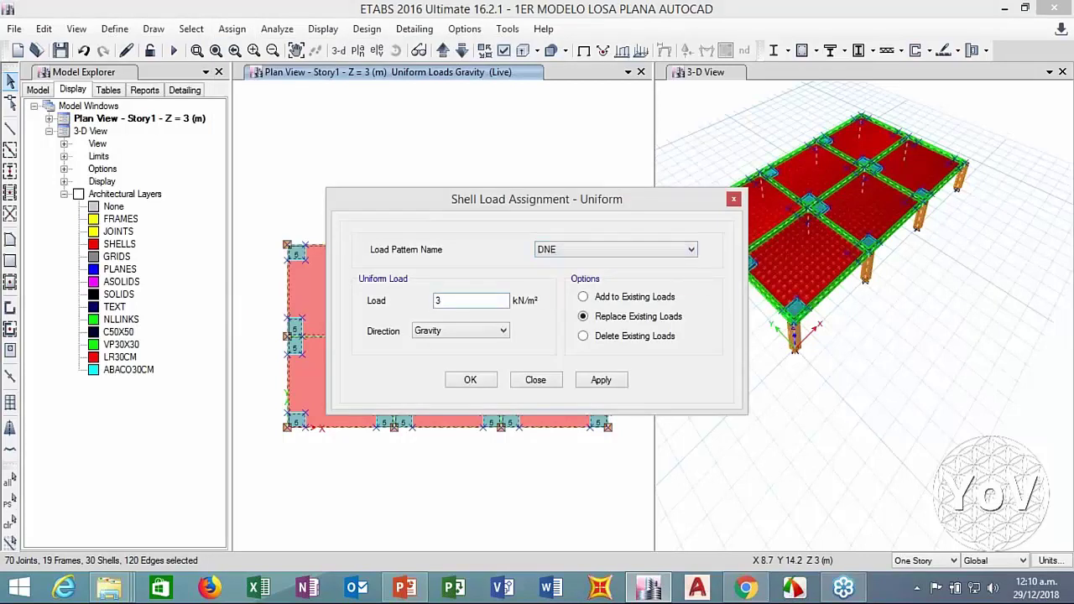
click(597, 380)
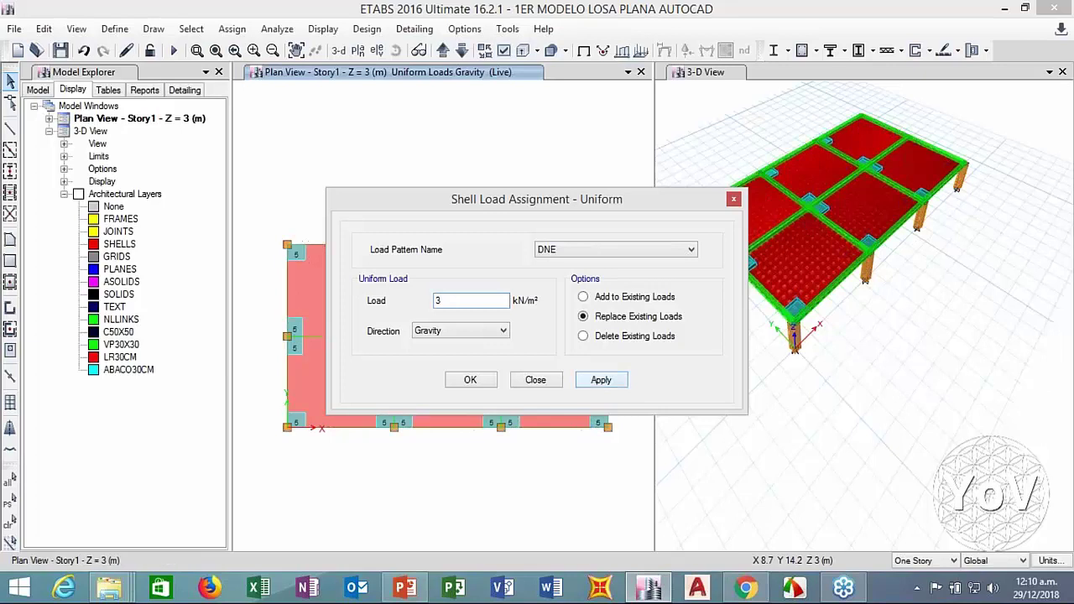
click(537, 379)
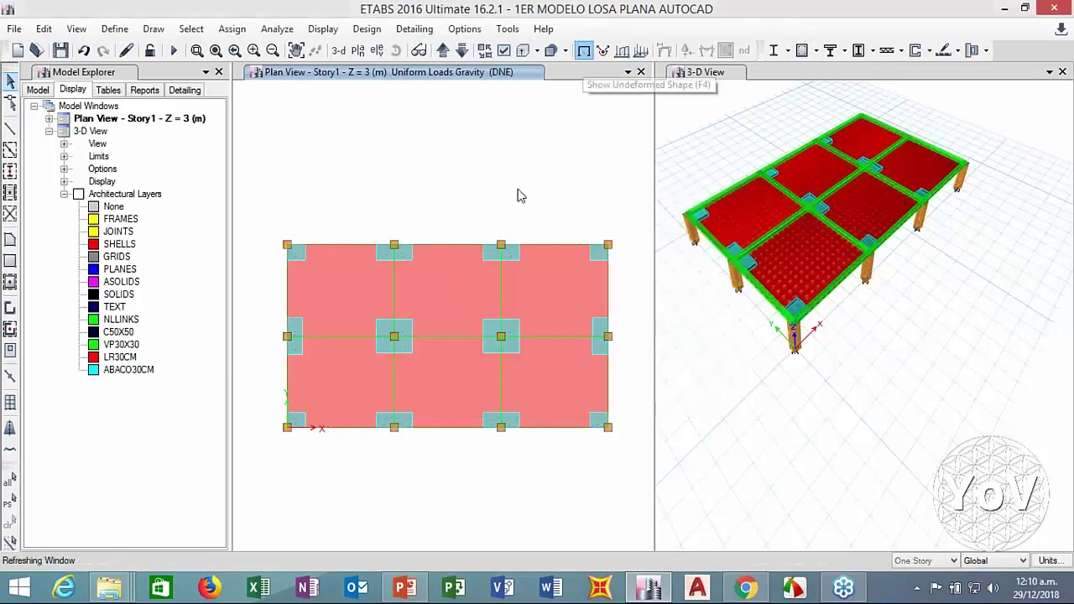
key(F4)
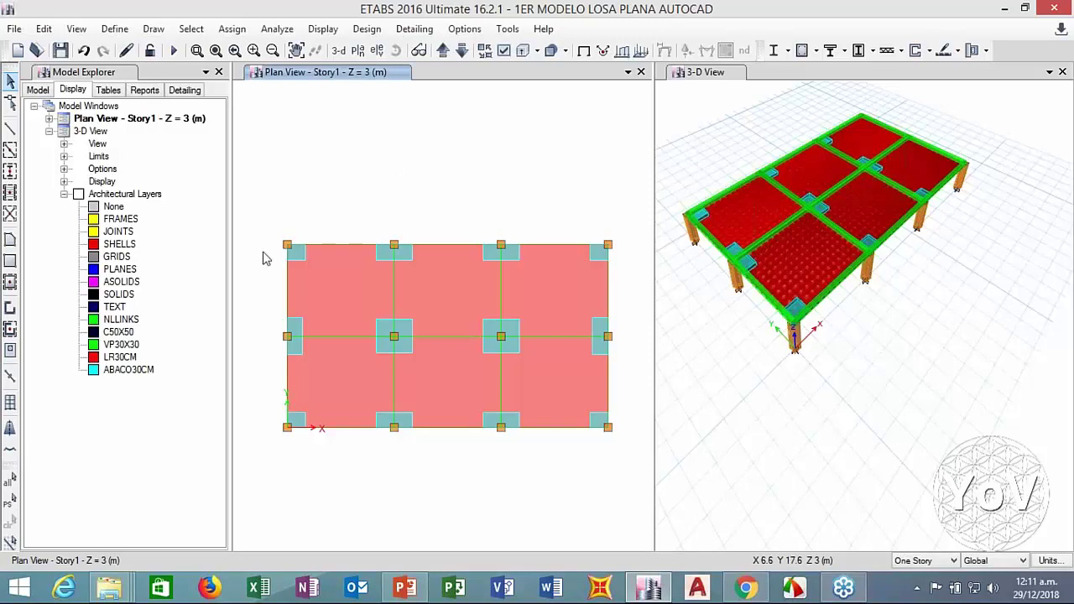
View the 3-D model without extruded sections, restore its extruded display and reactivate the undeformed Story1 plan view
click(695, 165)
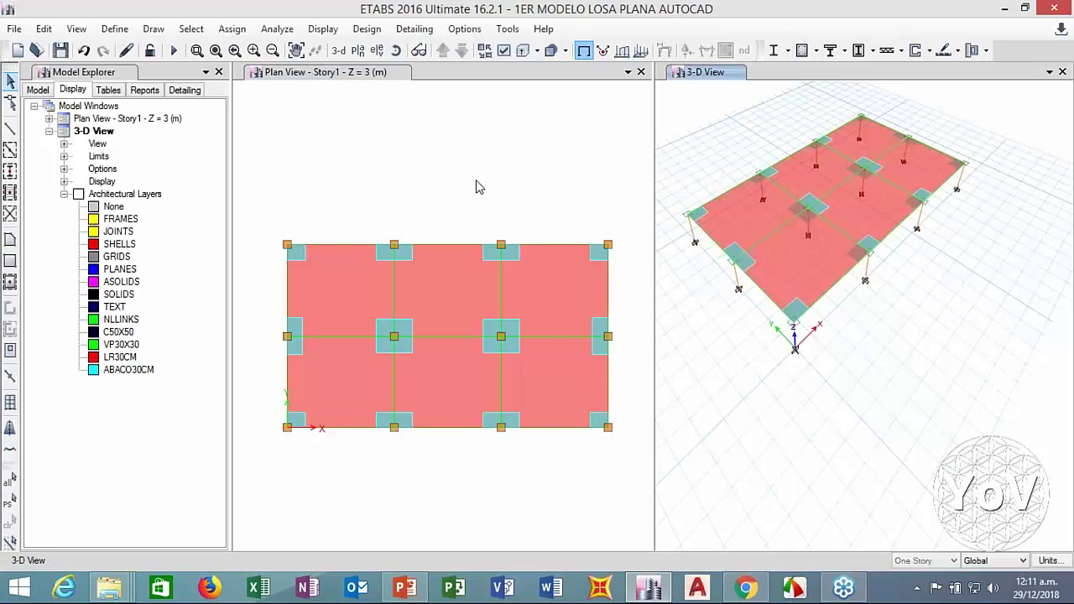
click(513, 52)
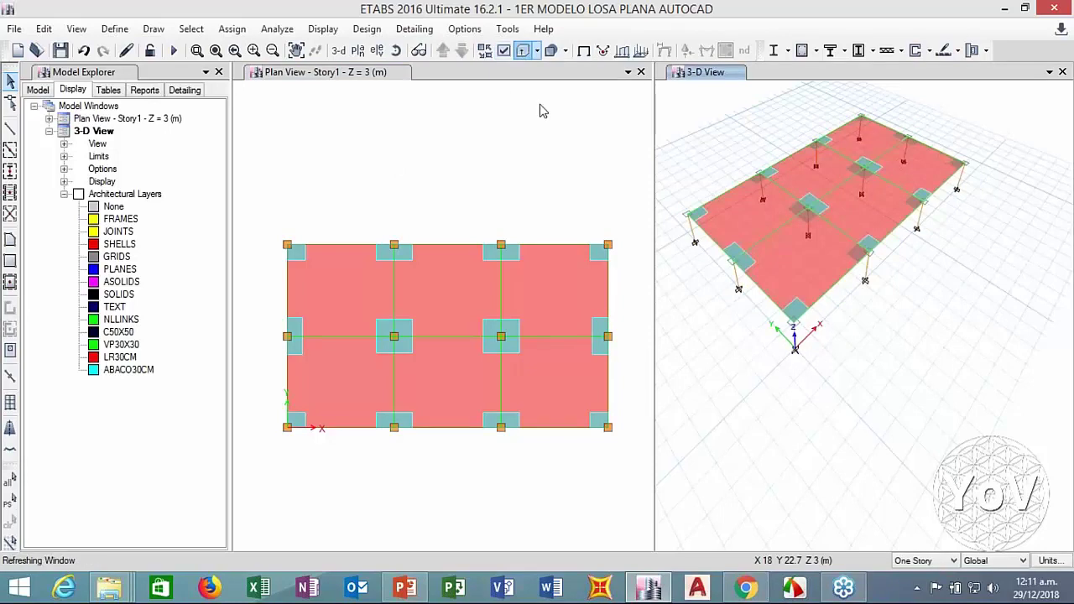
click(496, 164)
click(584, 52)
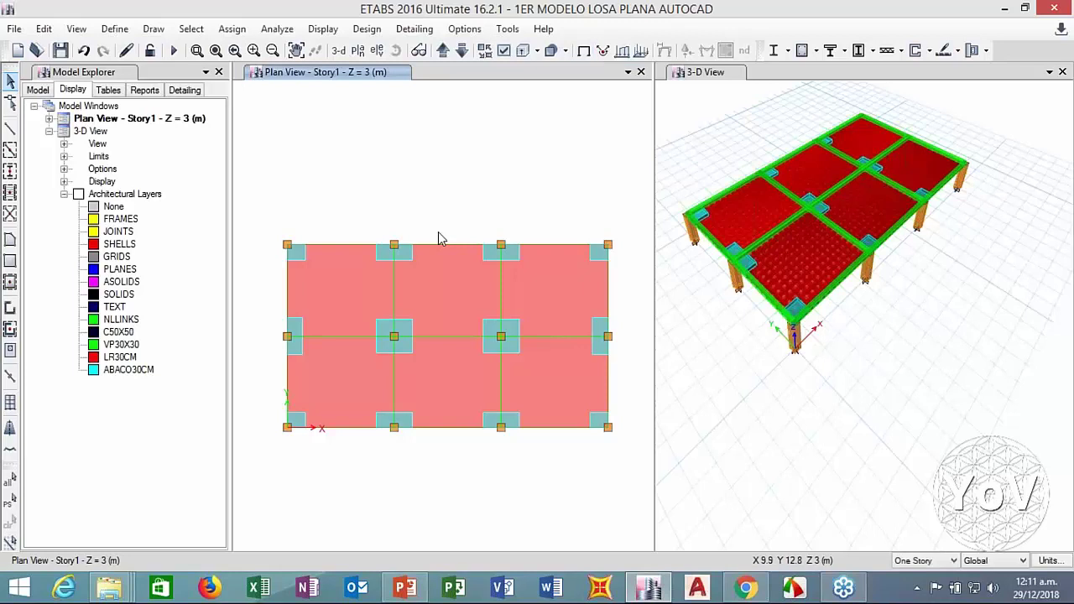
Save the model and run the model check with all joint, frame, shell and other checks and fixes selected
middle_drag(437, 232, 428, 209)
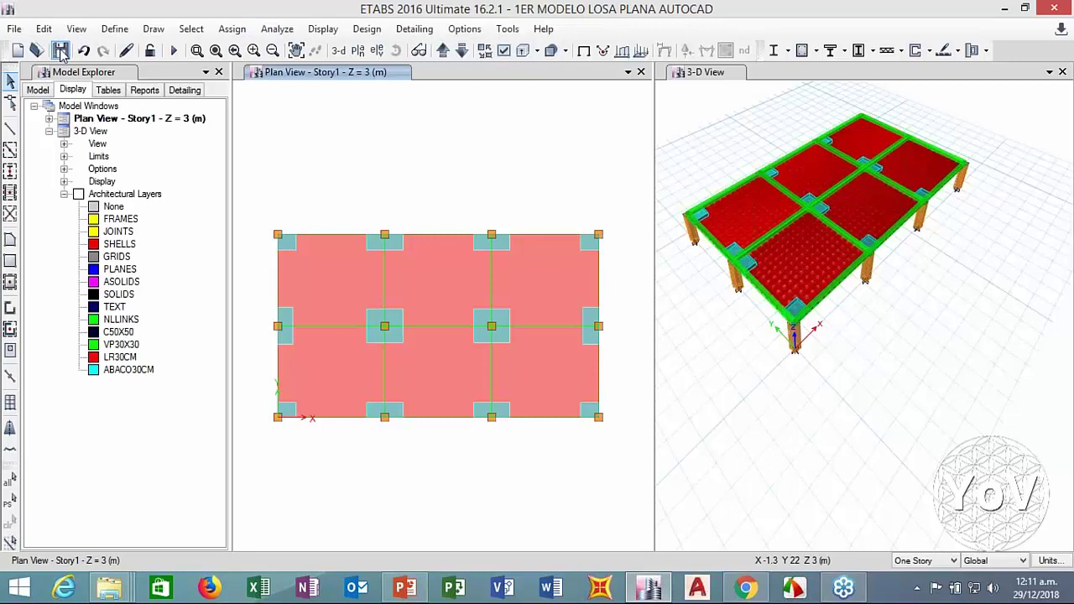
click(60, 52)
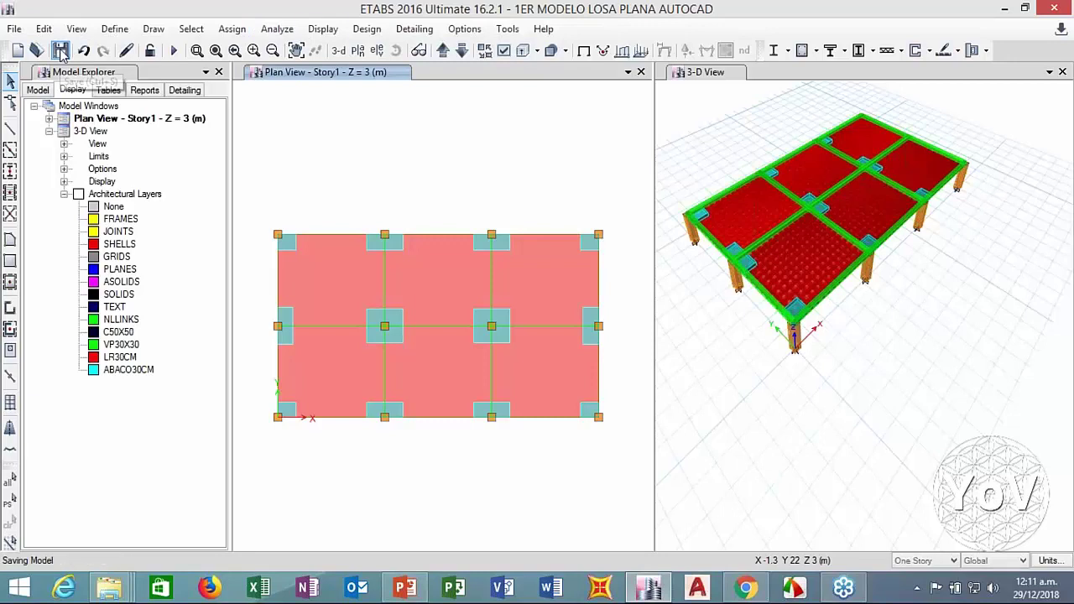
click(322, 28)
click(334, 30)
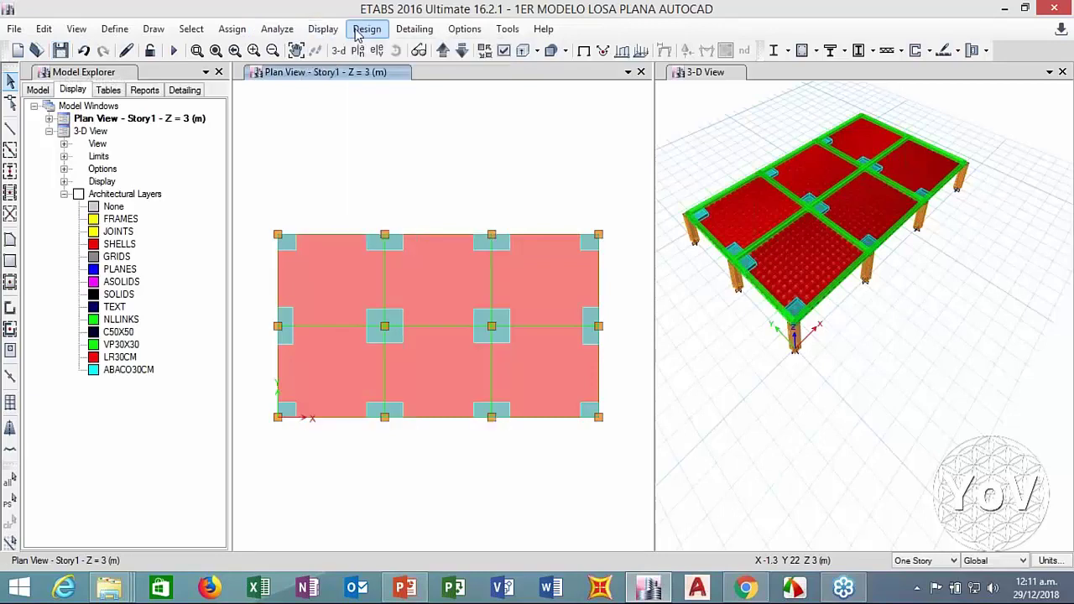
click(365, 30)
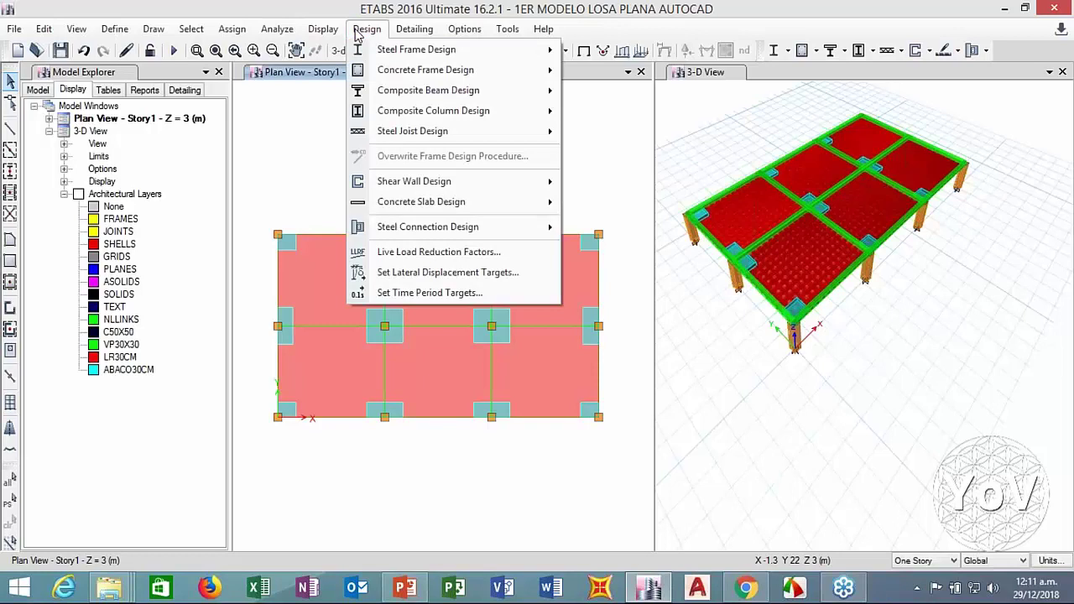
click(294, 52)
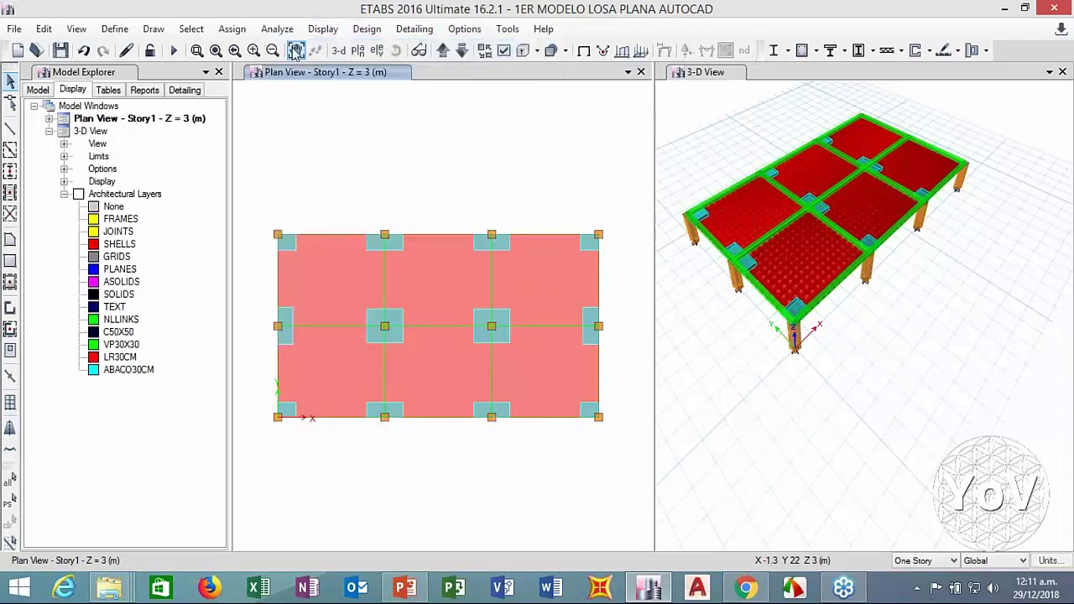
click(491, 489)
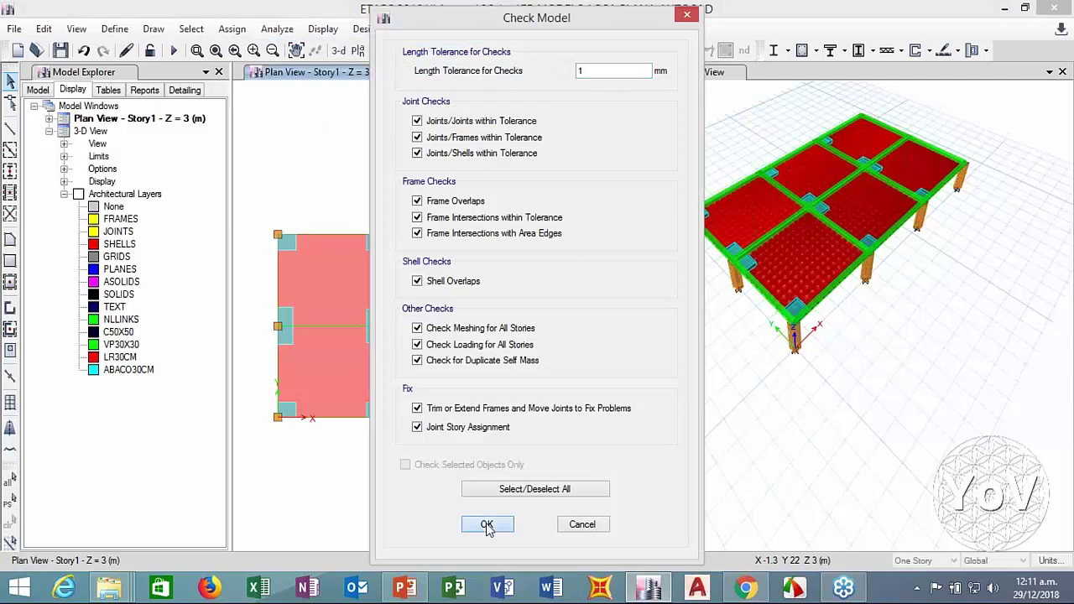
click(486, 525)
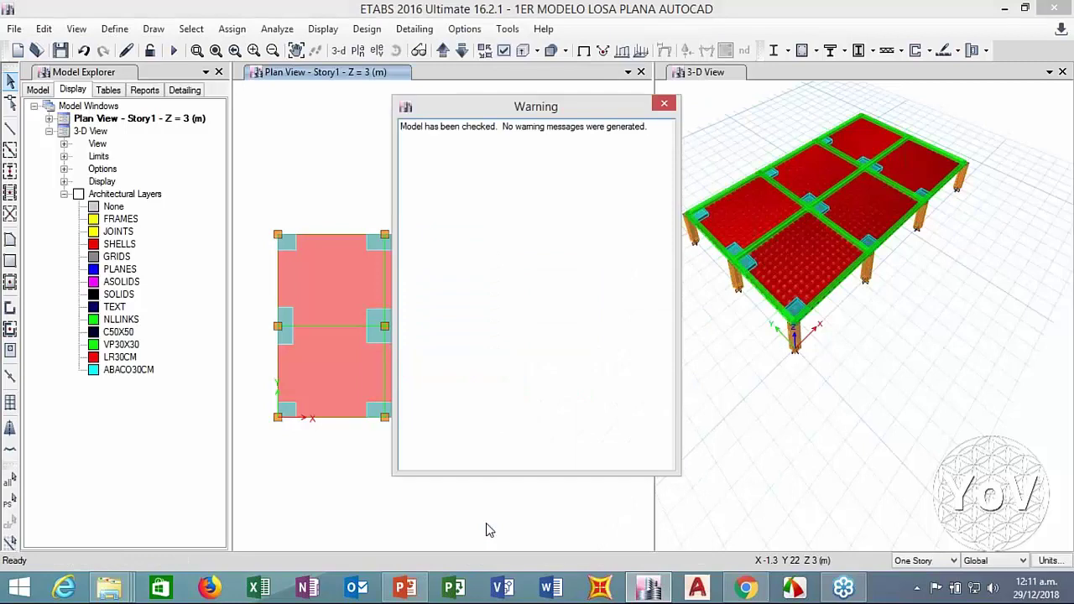
click(663, 104)
Review the active degrees of freedom and enable calculation of diaphragm centers of rigidity in the load cases to run
click(277, 29)
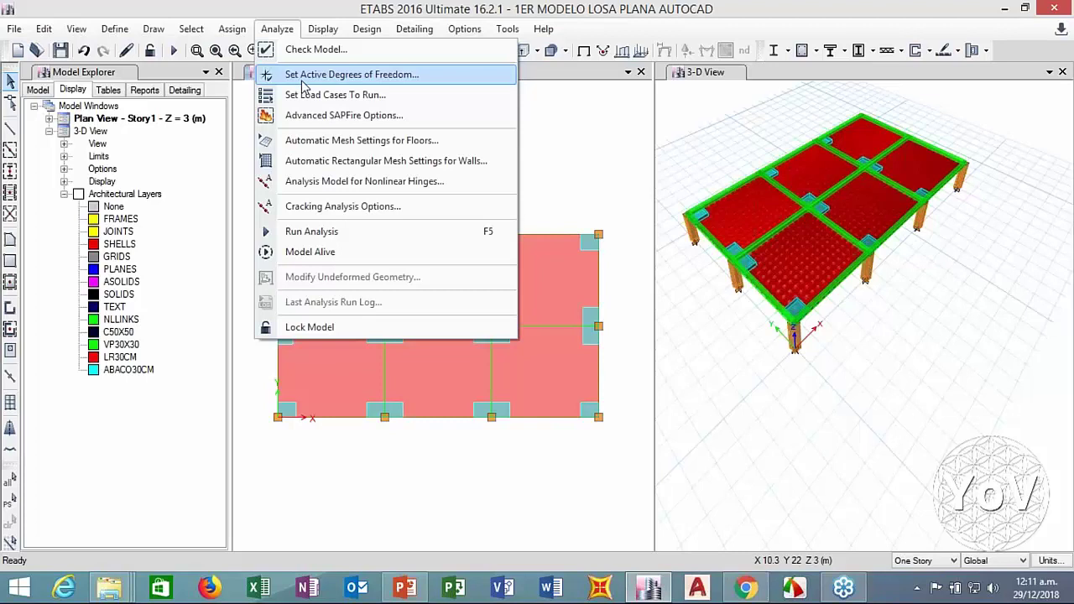
click(302, 81)
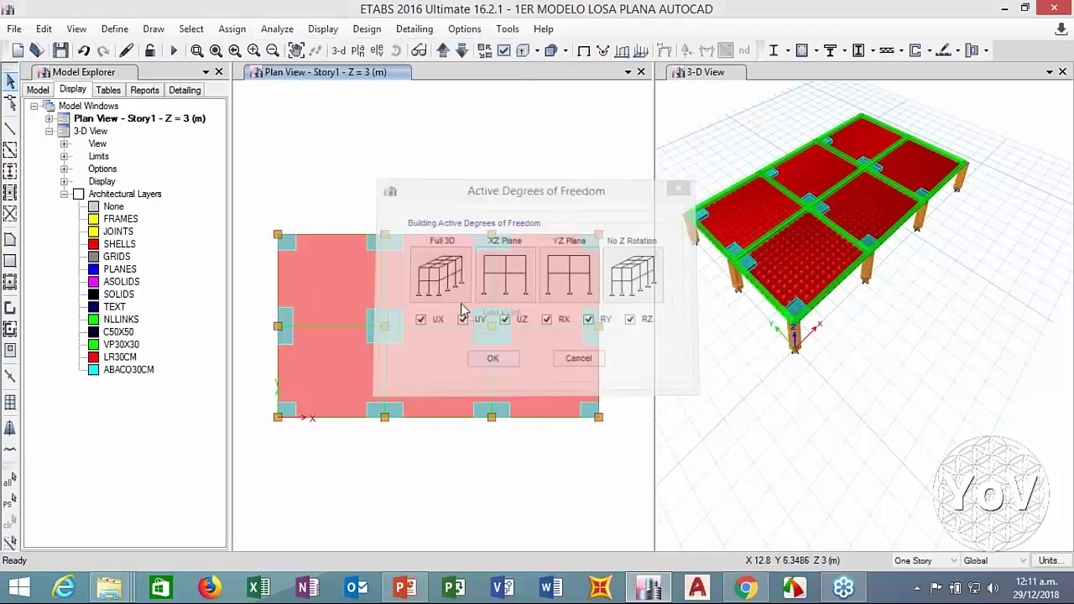
click(277, 29)
click(285, 95)
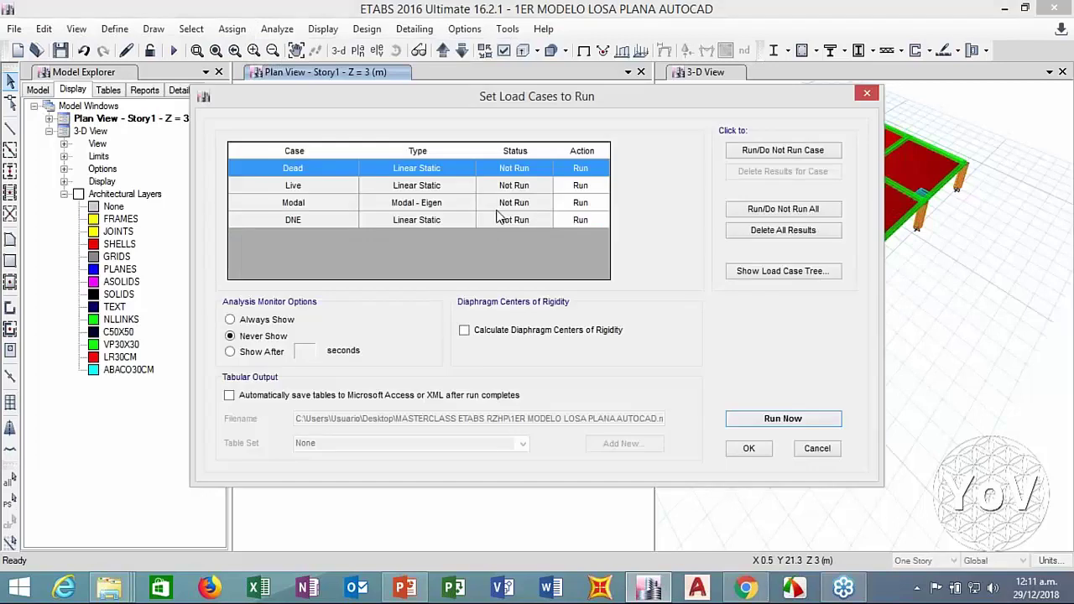
click(466, 331)
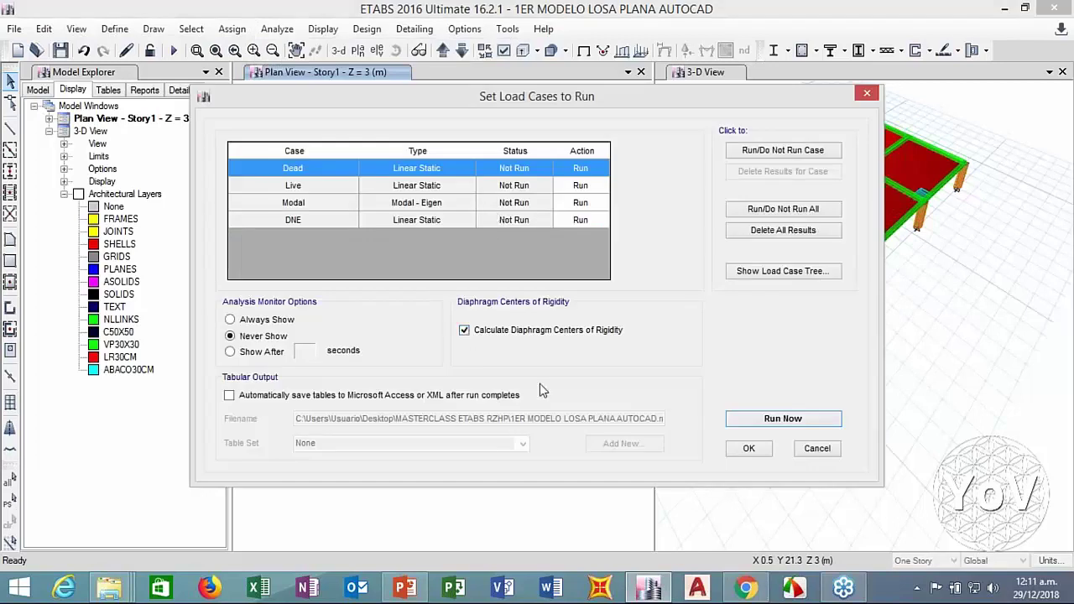
click(746, 448)
Run the analysis and leave only the 3-D view of the Dead displacements open
click(278, 29)
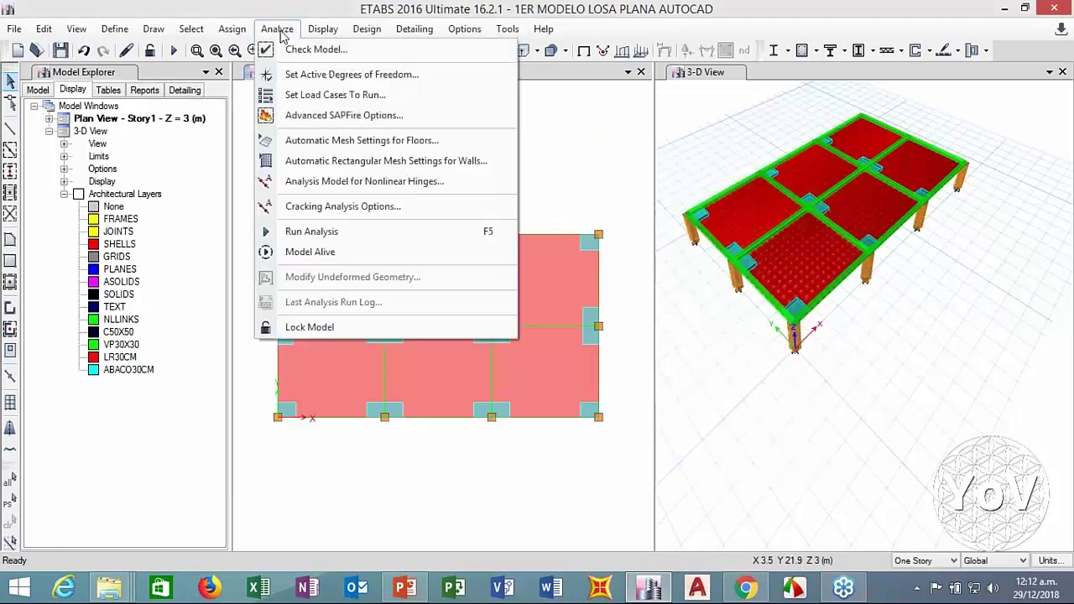
click(310, 231)
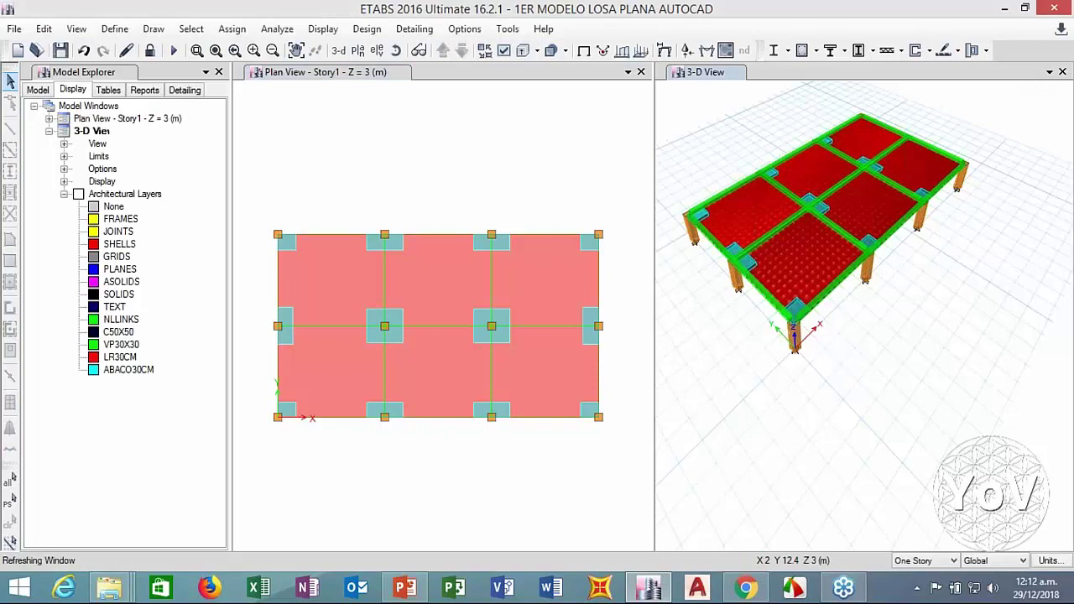
click(562, 209)
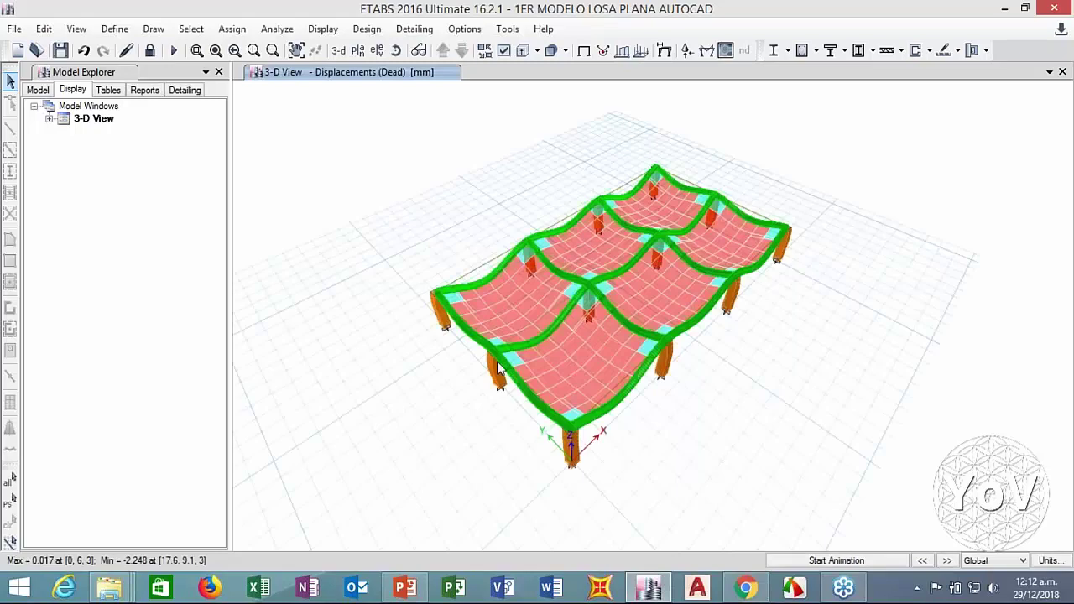
Examine the Dead load deformed shape of the slab, beams and edge columns in the 3-D view
key(F4)
scroll(637, 298, up, 2)
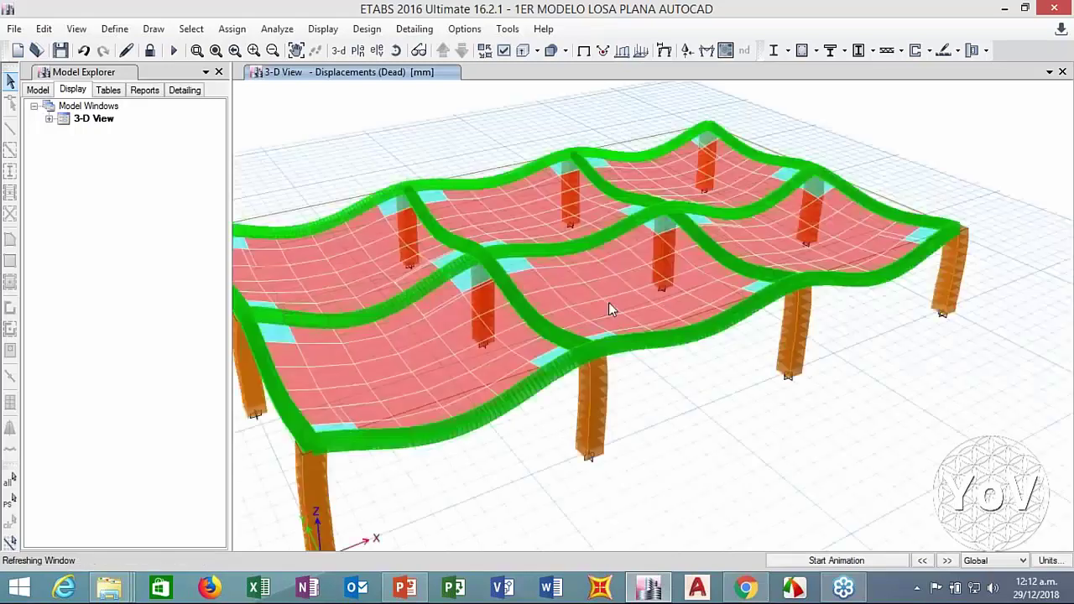
middle_drag(608, 302, 687, 270)
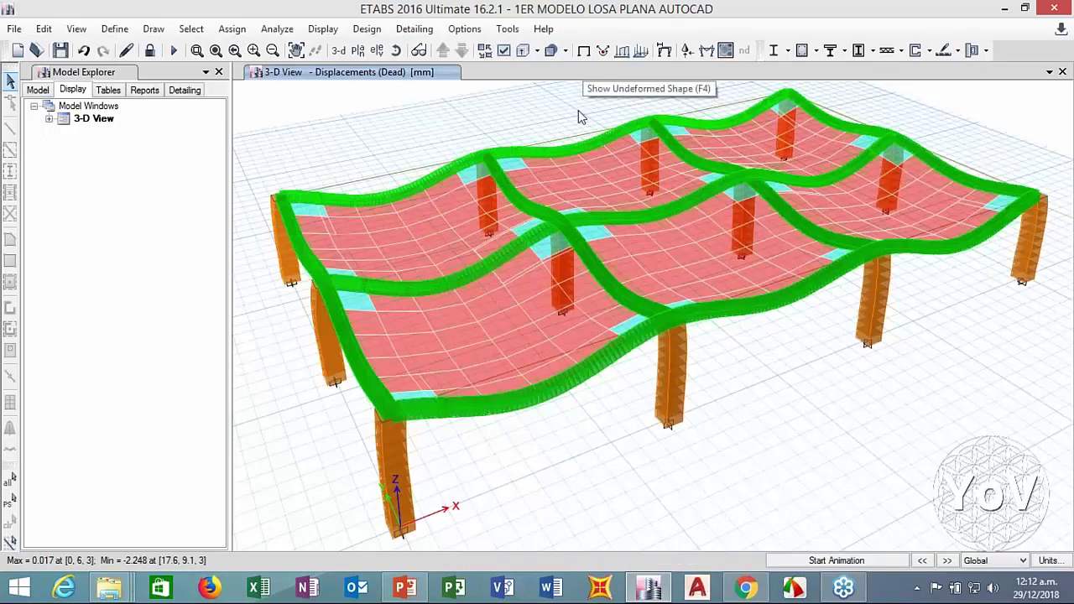
mouse_move(635, 330)
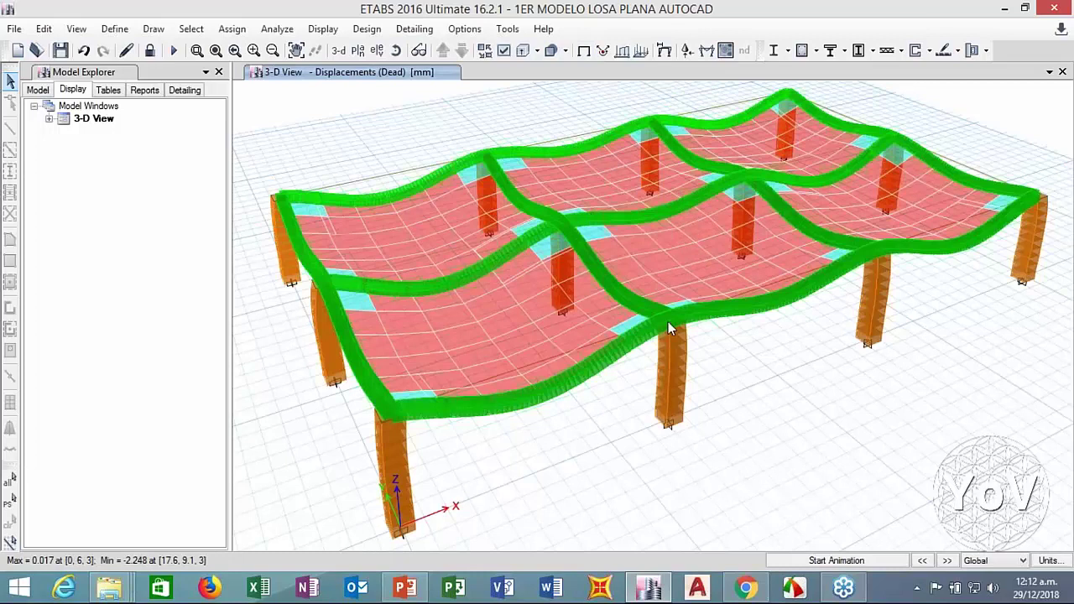
mouse_move(669, 318)
Switch to PowerPoint and find the slide on deflections of flat waffle slabs, DEFLEXIONES LOSA PLANA RETICULAR, with the beam support diagrams
click(403, 589)
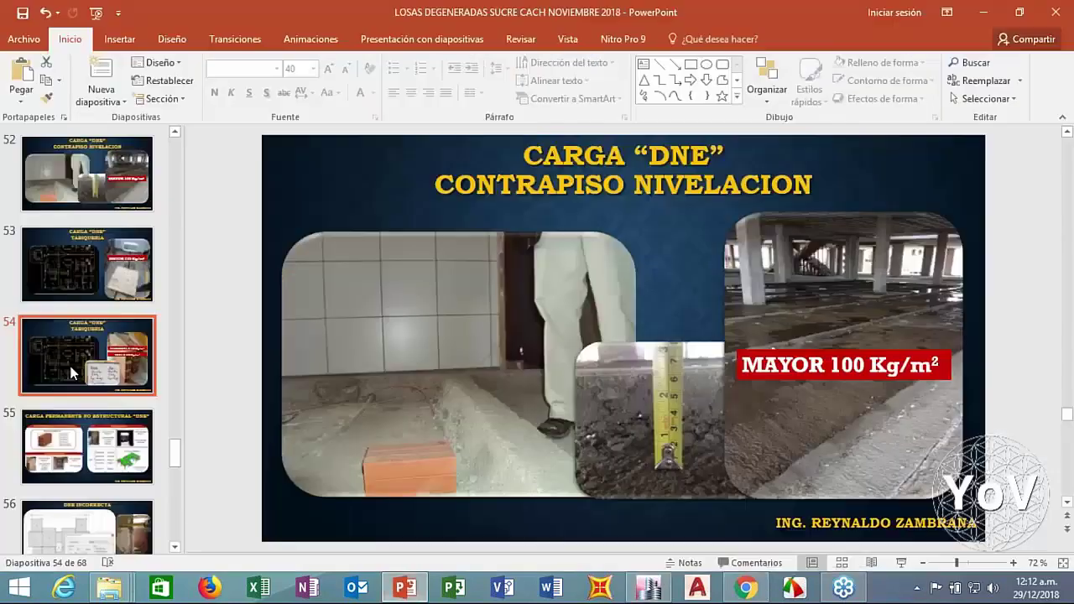
key(Up)
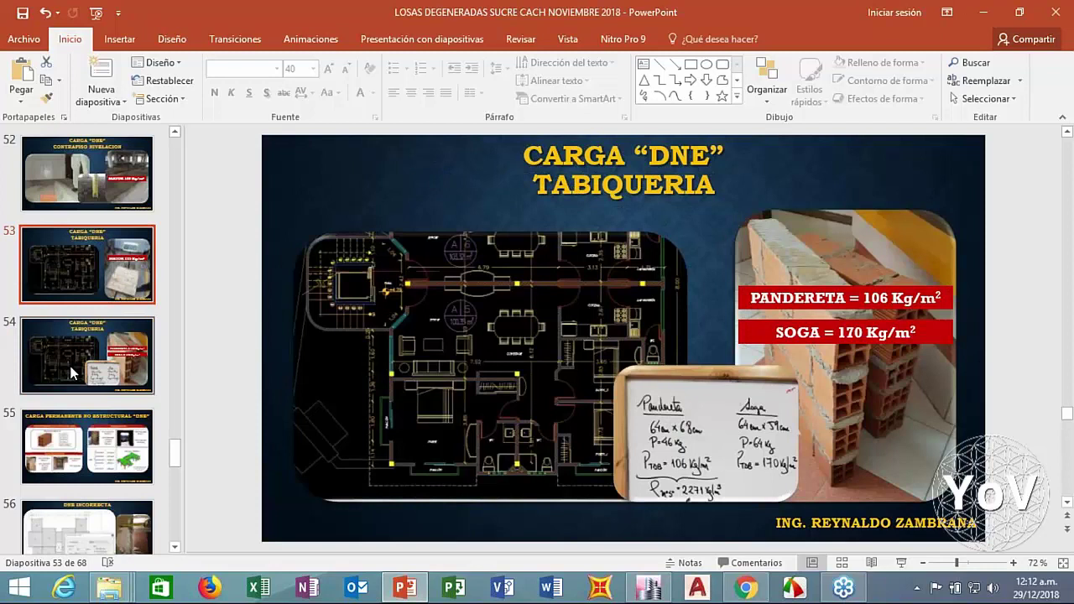
key(Up)
key(Up)
key(Up)
key(Up)
key(Up)
key(Up)
key(Up)
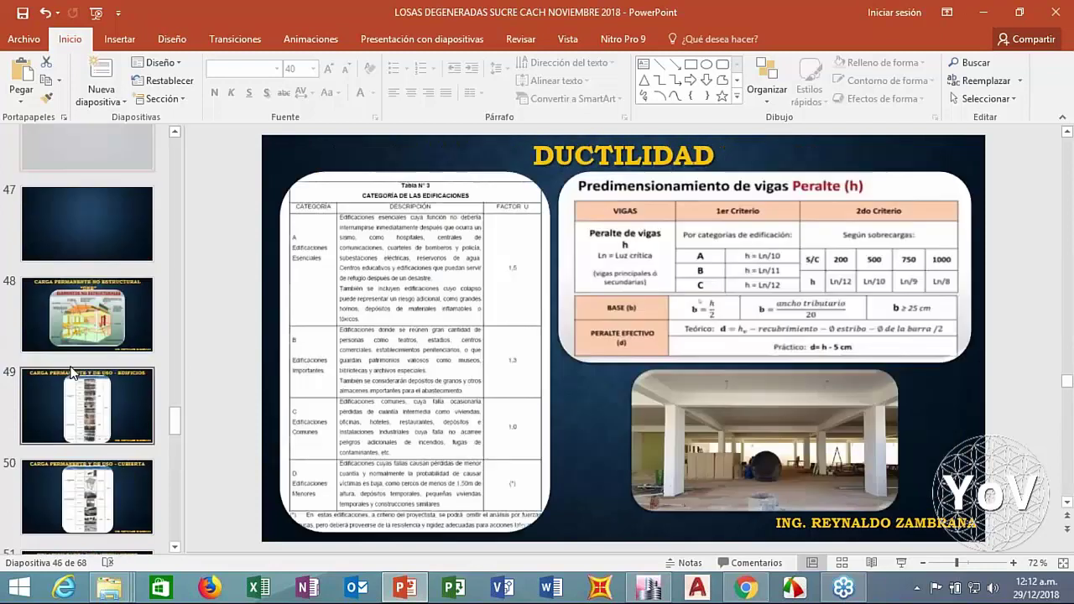
key(Up)
key(Up)
key(Up)
key(Up)
key(Up)
key(Up)
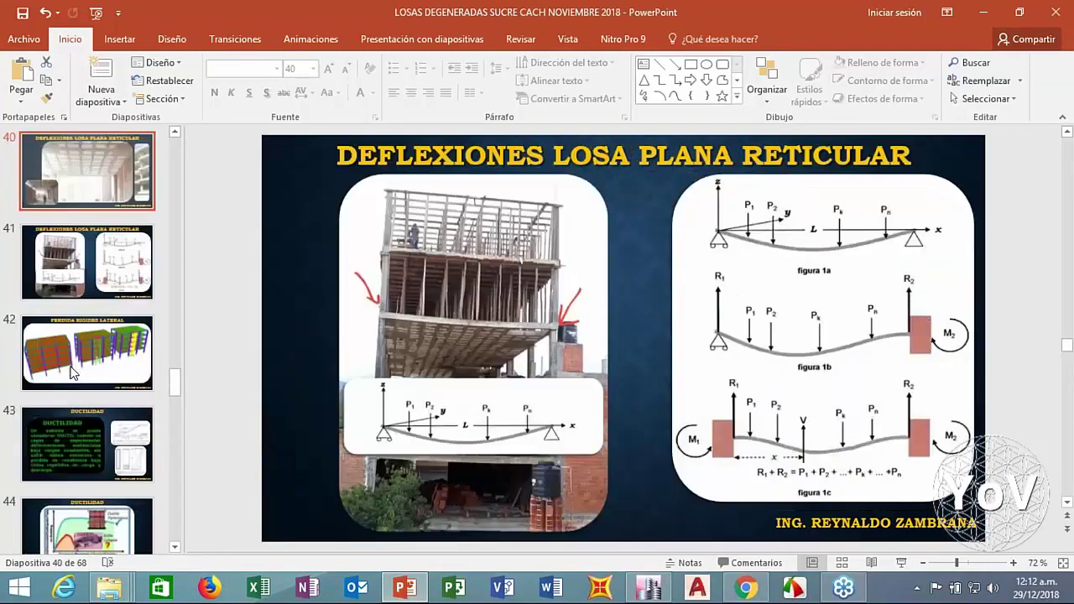
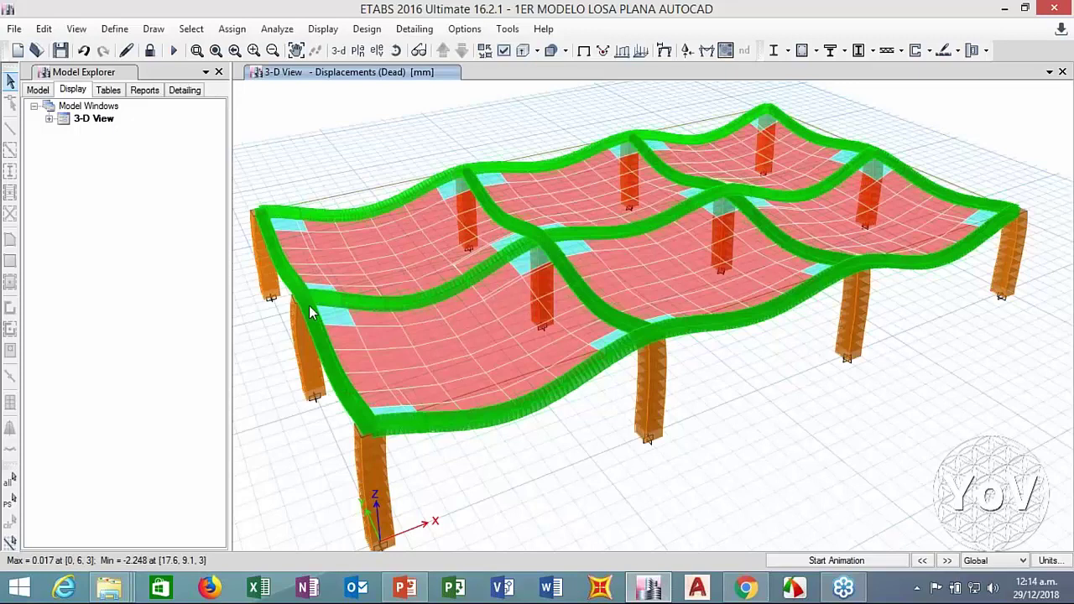
Circle the end span of the middle-axis beam on the deformed model, write M22 - M33 above it, and erase the annotations
right_click(485, 294)
right_click(662, 225)
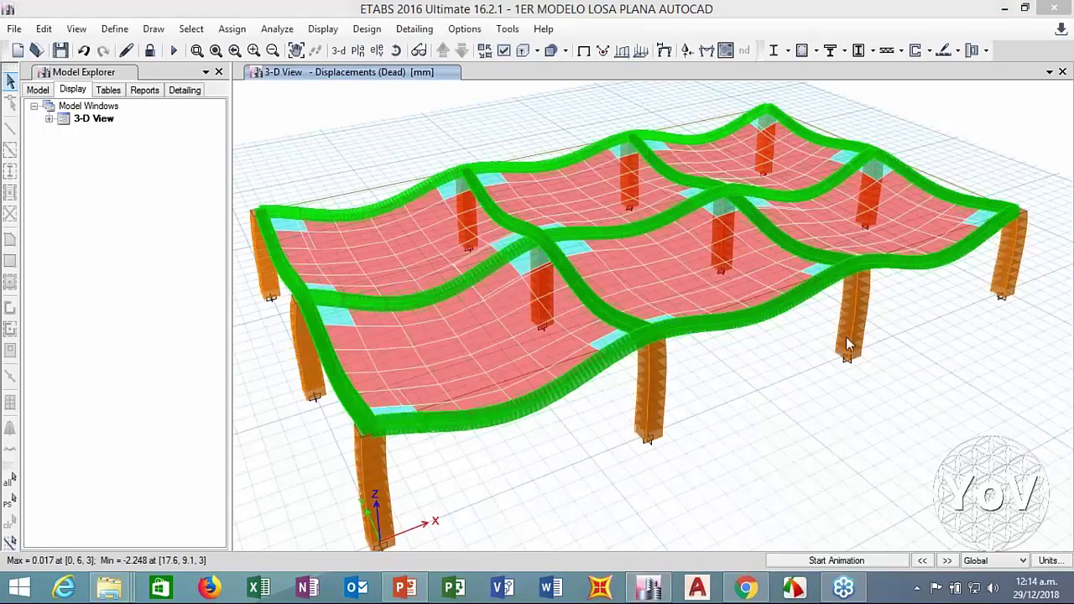
mouse_move(306, 231)
mouse_down()
mouse_move(545, 225)
mouse_move(290, 302)
mouse_move(283, 285)
mouse_move(369, 324)
mouse_up()
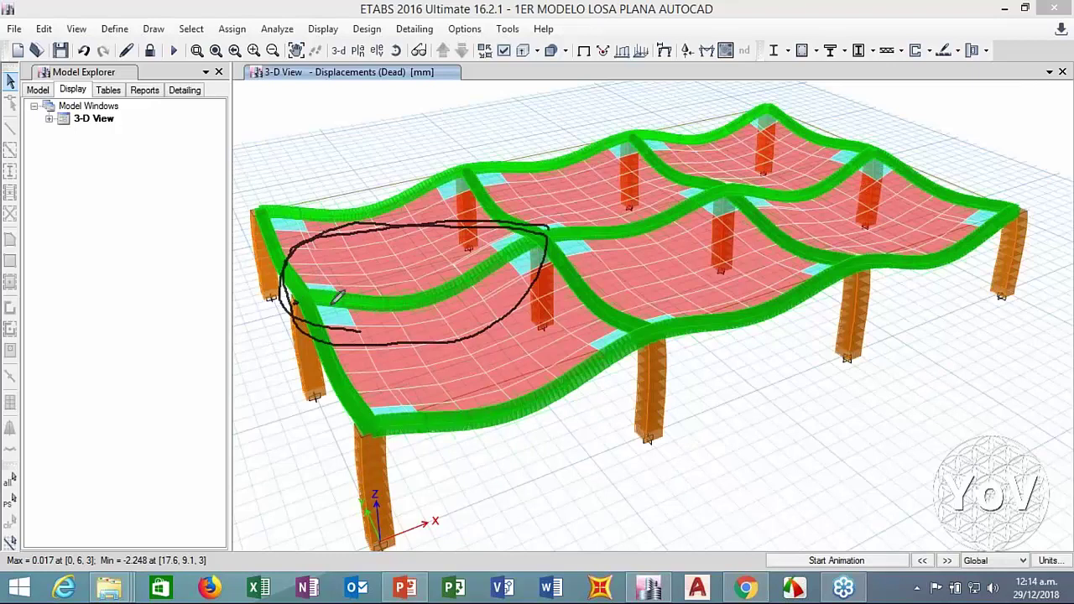
mouse_move(294, 161)
mouse_down()
mouse_move(302, 180)
mouse_move(295, 168)
mouse_move(307, 156)
mouse_move(377, 173)
mouse_move(388, 149)
mouse_move(413, 172)
mouse_move(411, 141)
mouse_move(449, 155)
mouse_move(461, 143)
mouse_move(462, 158)
mouse_move(482, 144)
mouse_move(470, 165)
mouse_up()
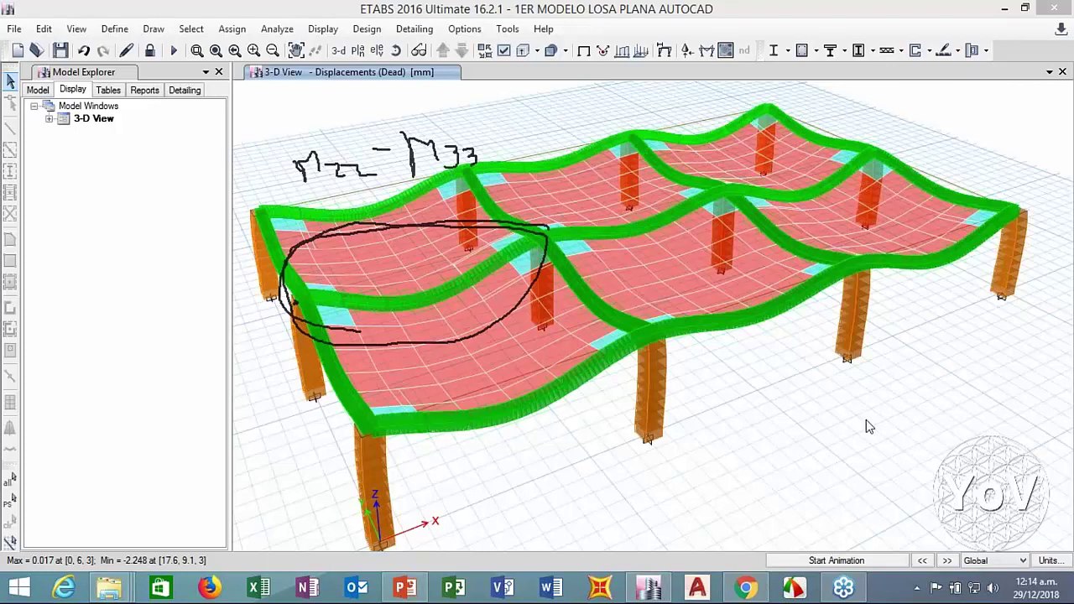
key(e)
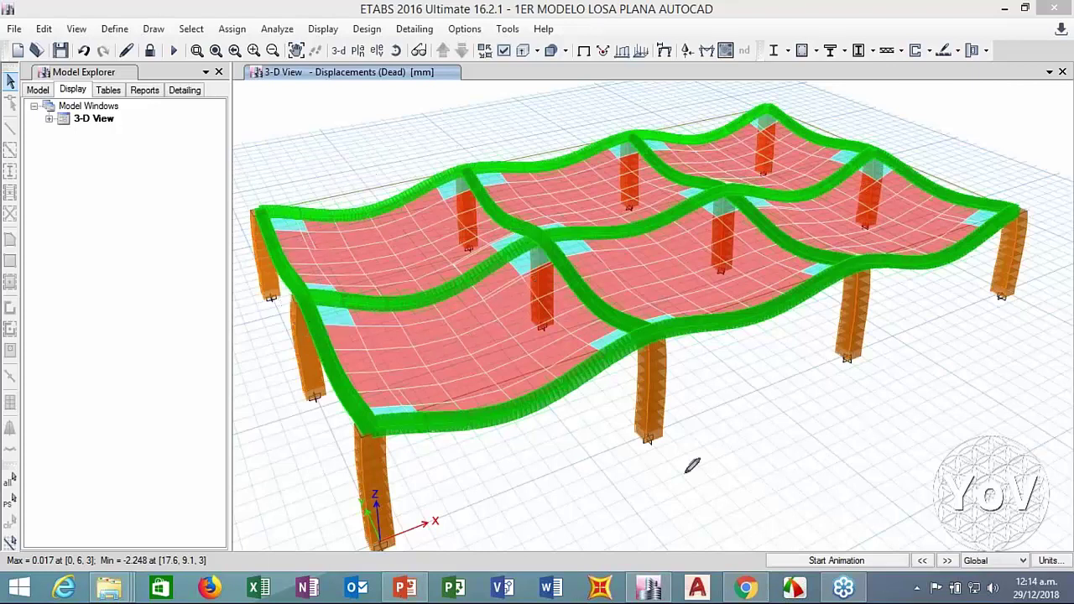
Revisit the deflection slide in PowerPoint, and return to ETABS to inspect Dead joint displacements around the interior drop panel and slab
click(406, 590)
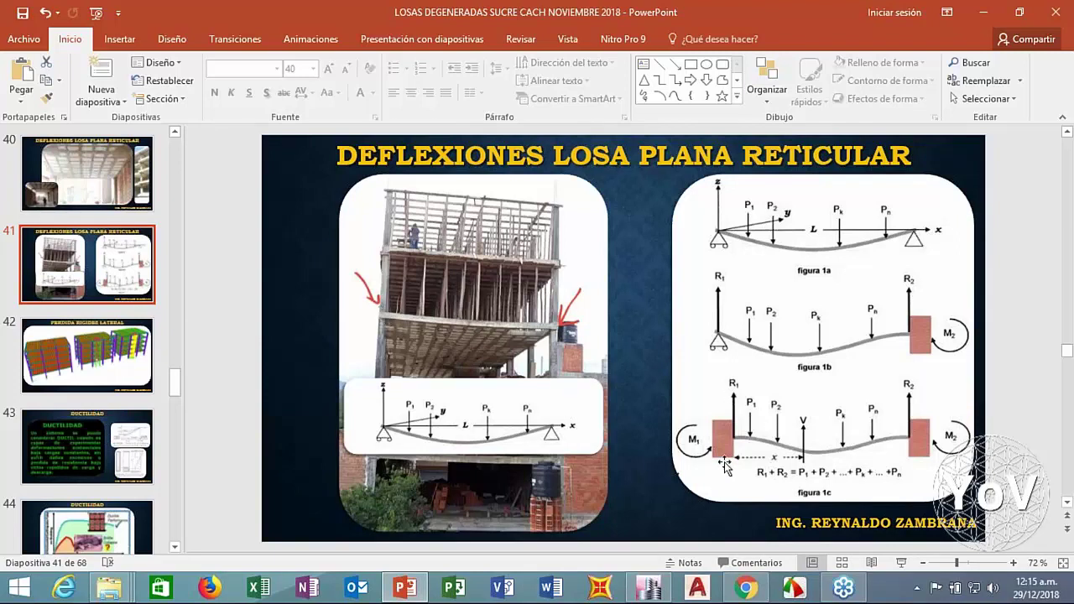
click(978, 15)
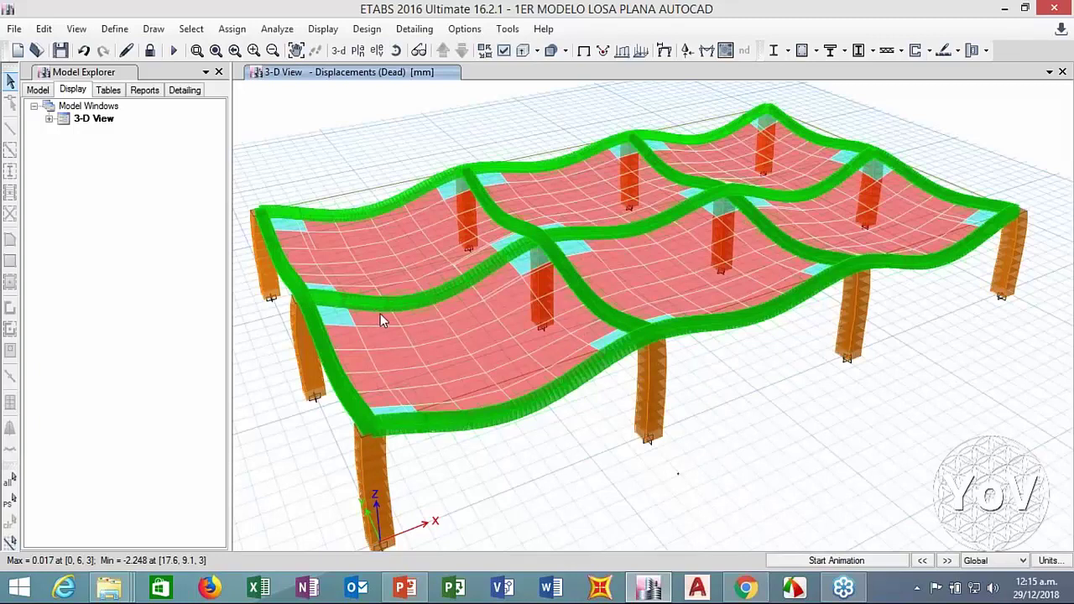
right_click(465, 284)
right_click(501, 263)
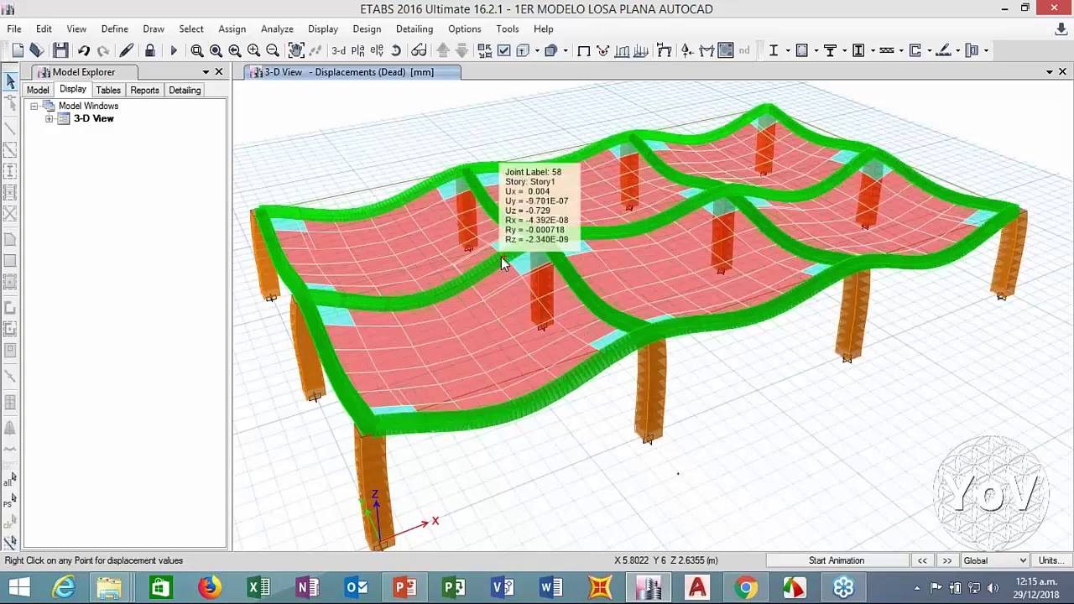
right_click(508, 329)
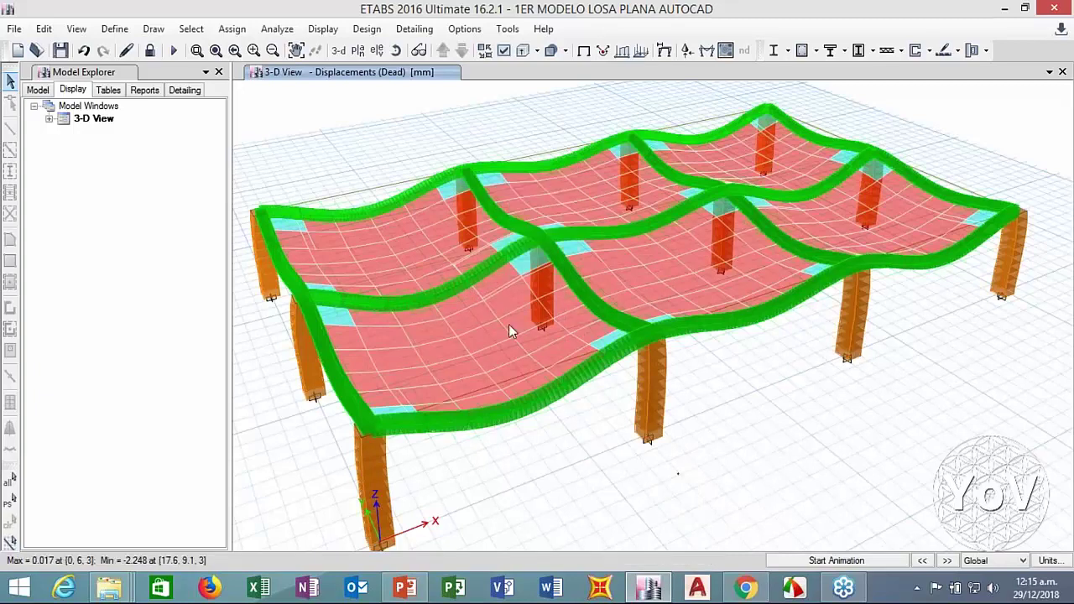
right_click(469, 238)
mouse_move(518, 181)
mouse_move(567, 239)
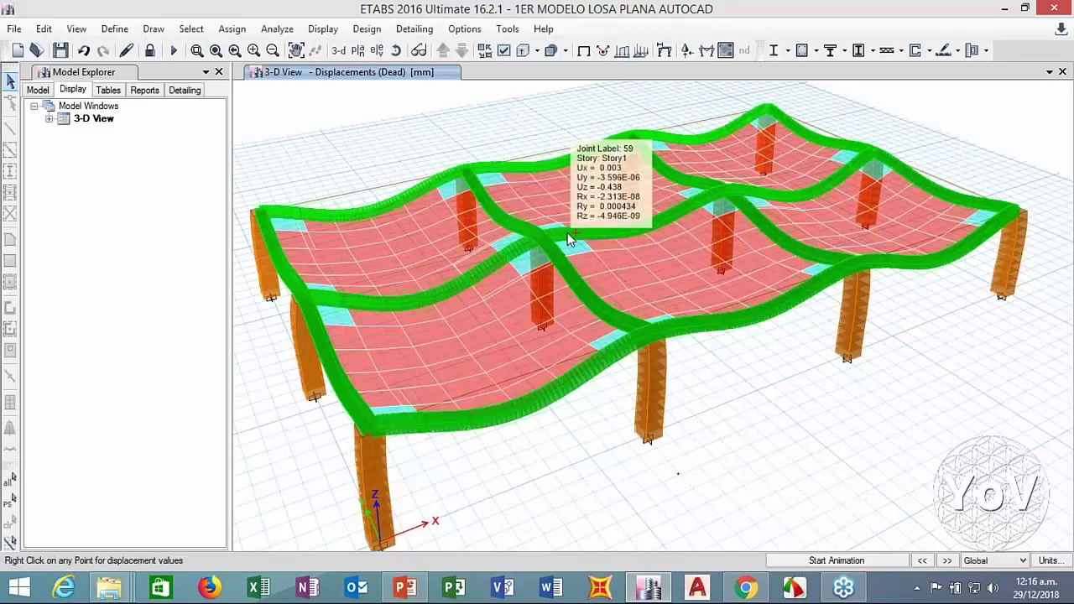
mouse_move(489, 204)
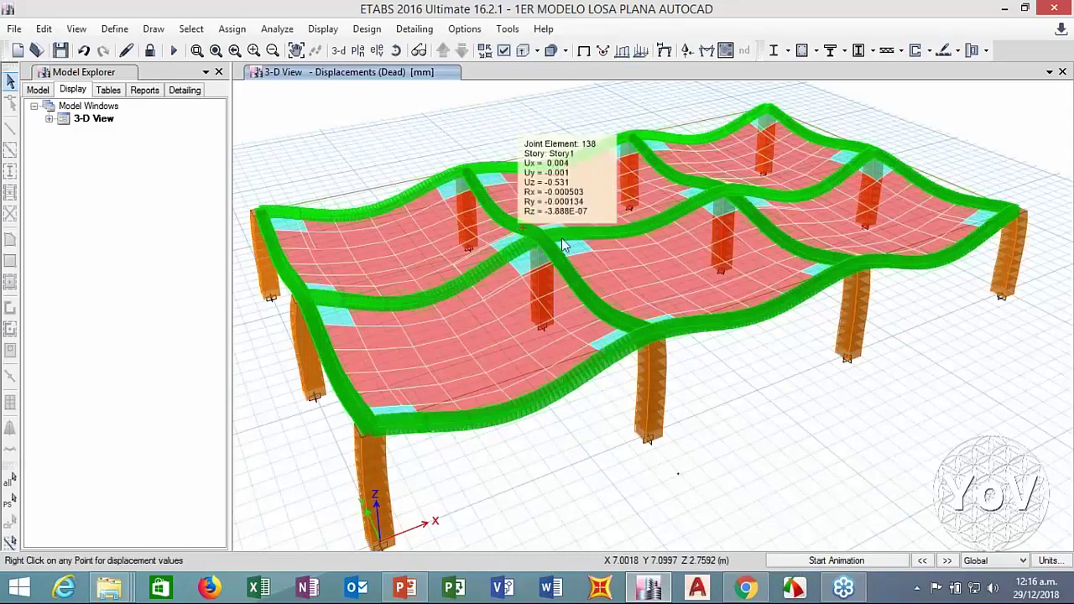
mouse_move(606, 211)
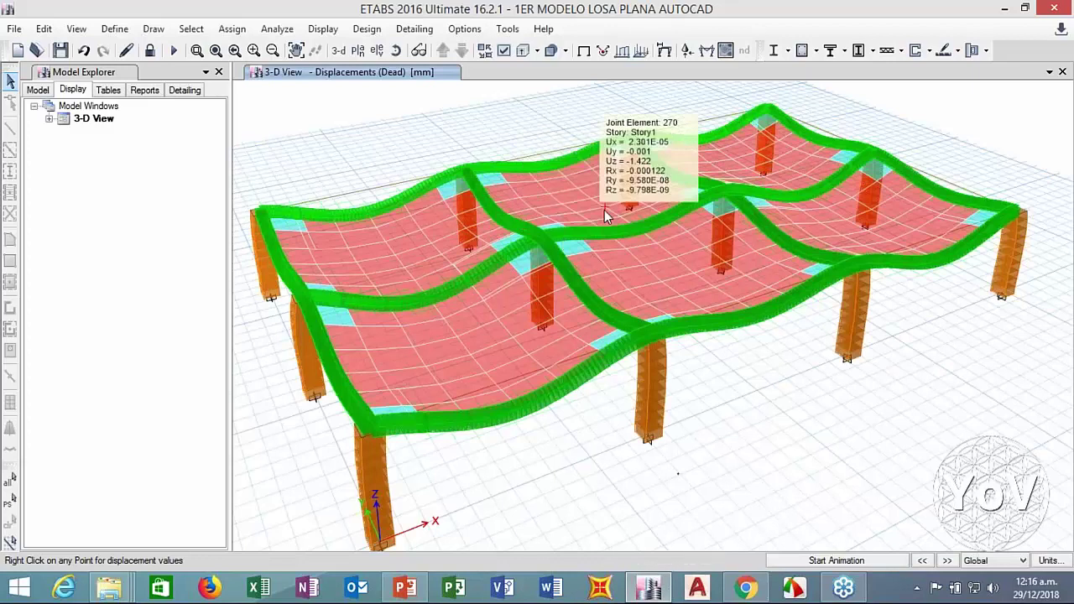
Clear the displacement display and show the vertical reactions Fz as arrows for the SERVICIO combination in the 3-D view
click(584, 50)
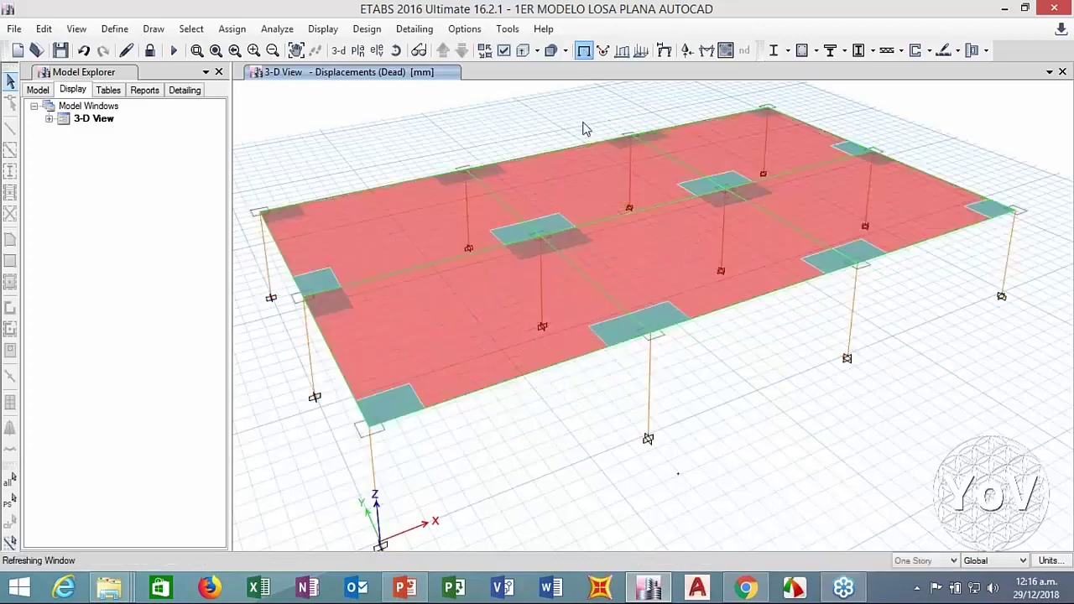
click(688, 52)
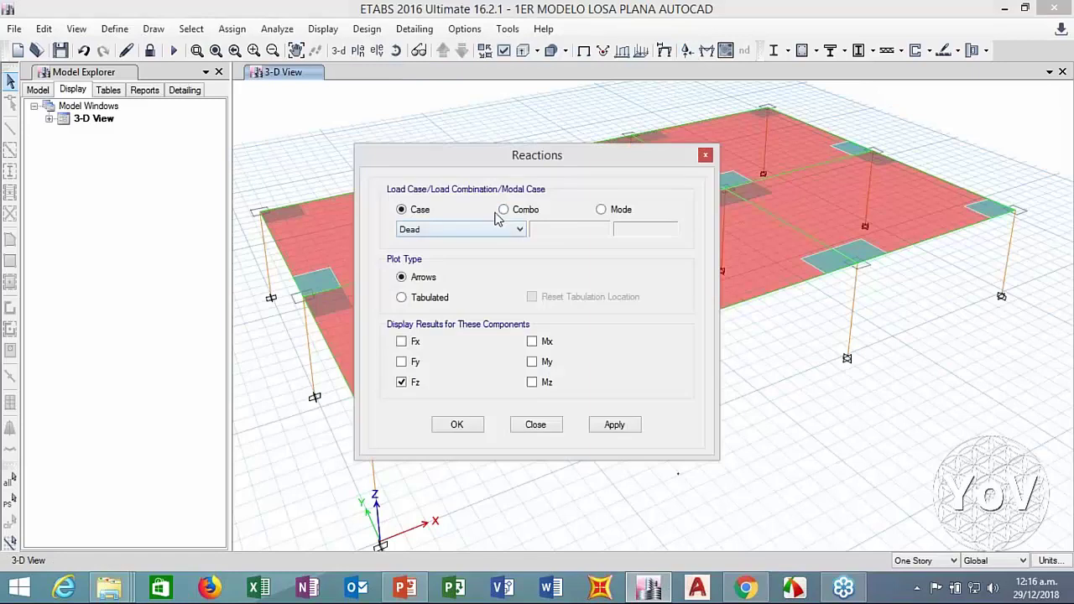
click(504, 210)
click(499, 229)
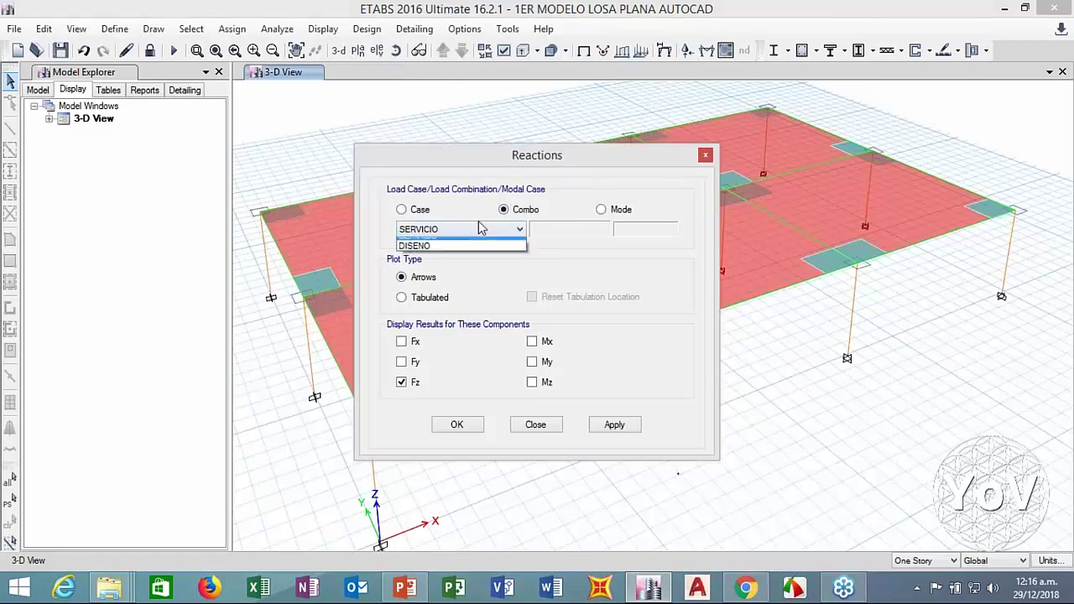
click(428, 243)
click(612, 426)
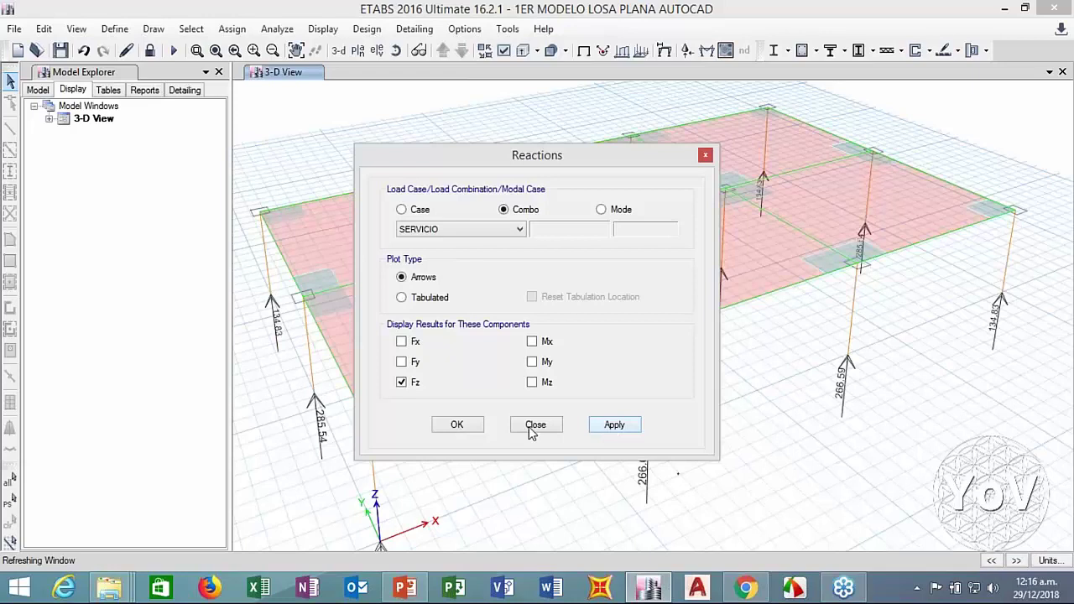
click(536, 425)
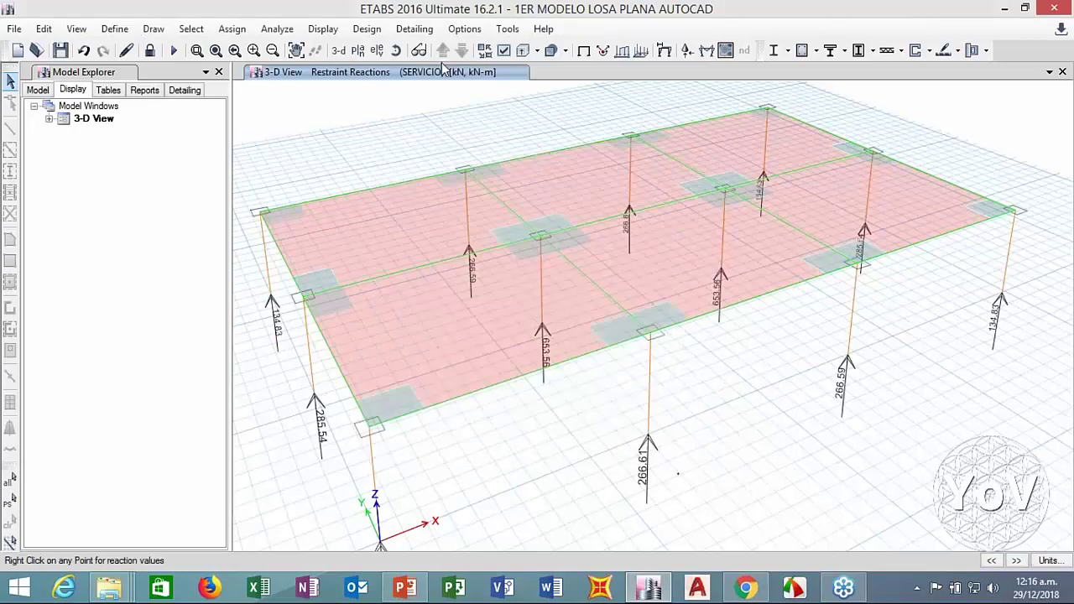
shift+middle_drag(403, 119, 375, 164)
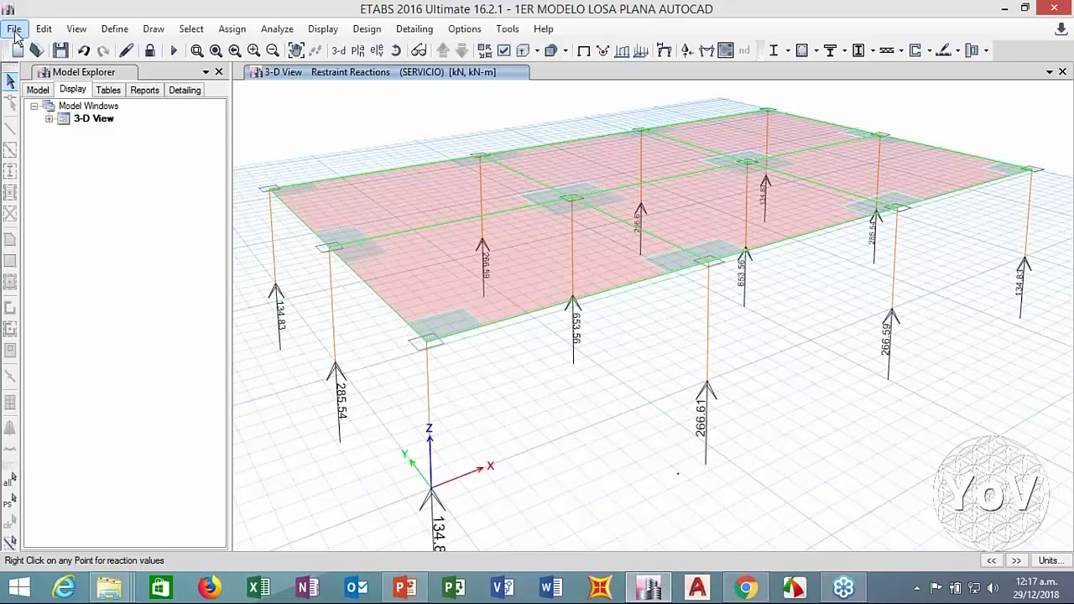
Switch to AutoCAD, start a new drawing, and open SAPDXF.DXF from the MASTERCLASS ETABS RZHP folder as read-only
click(1005, 8)
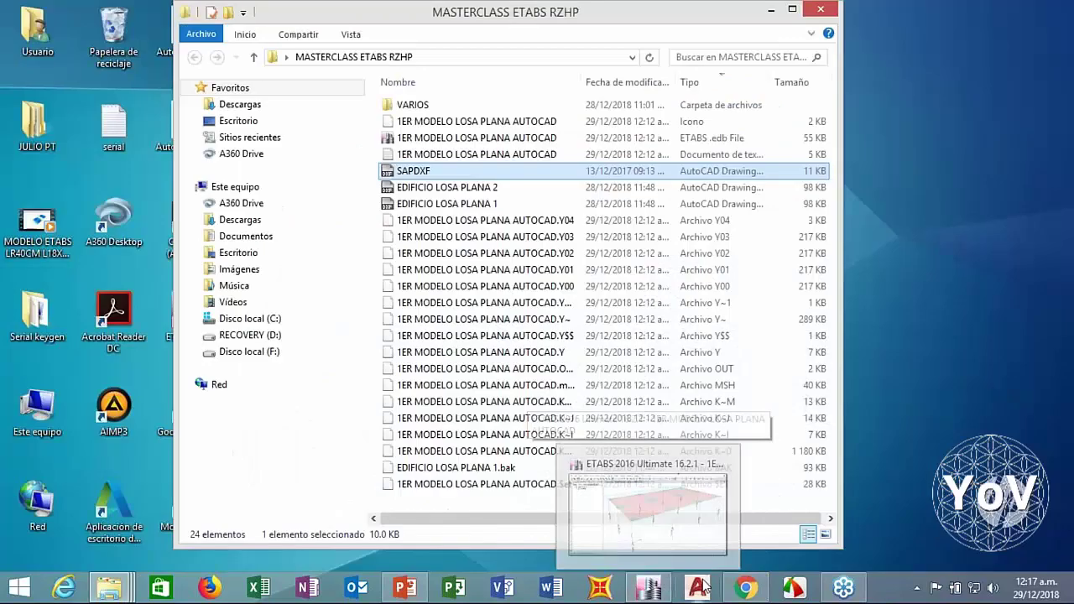
click(699, 587)
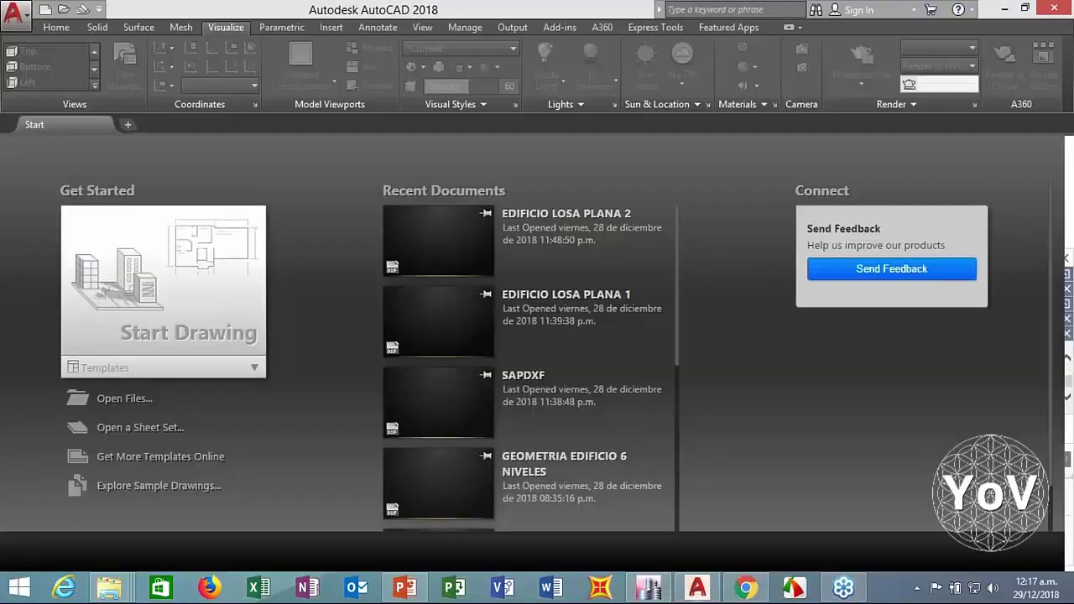
click(201, 288)
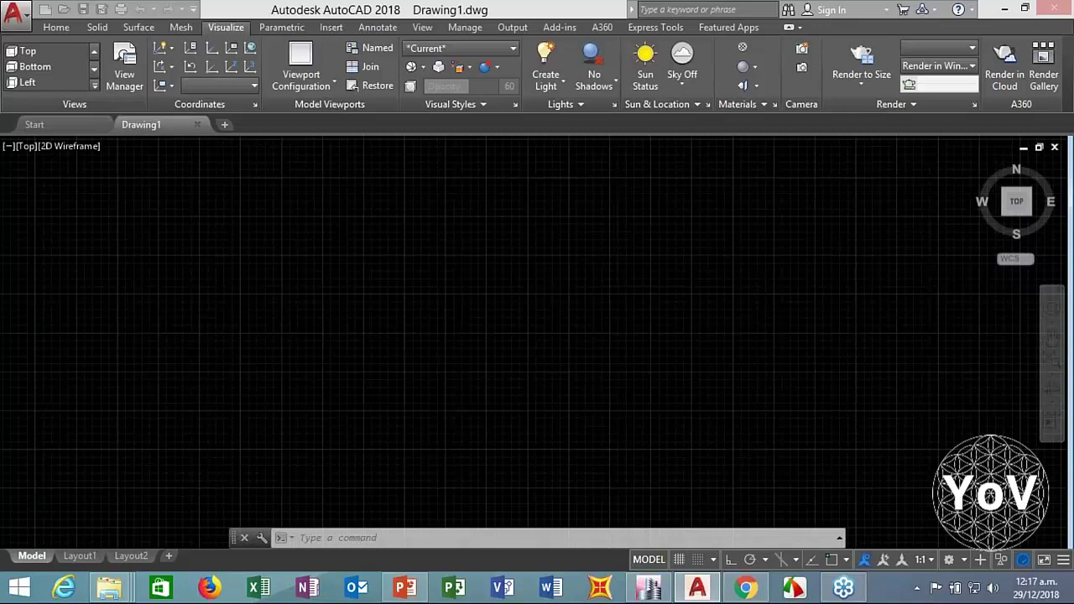
click(13, 11)
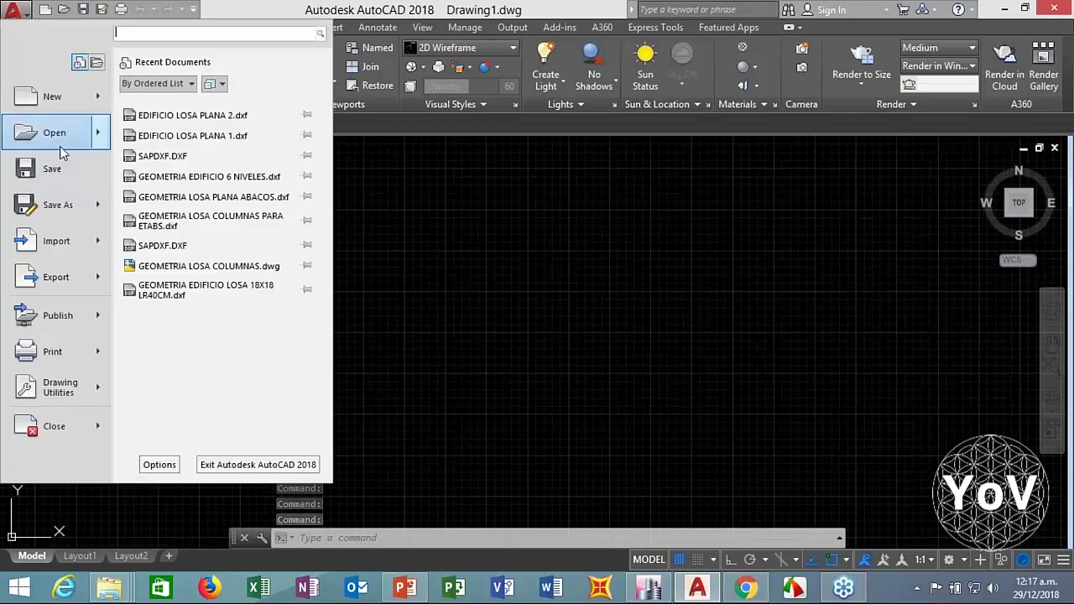
click(293, 243)
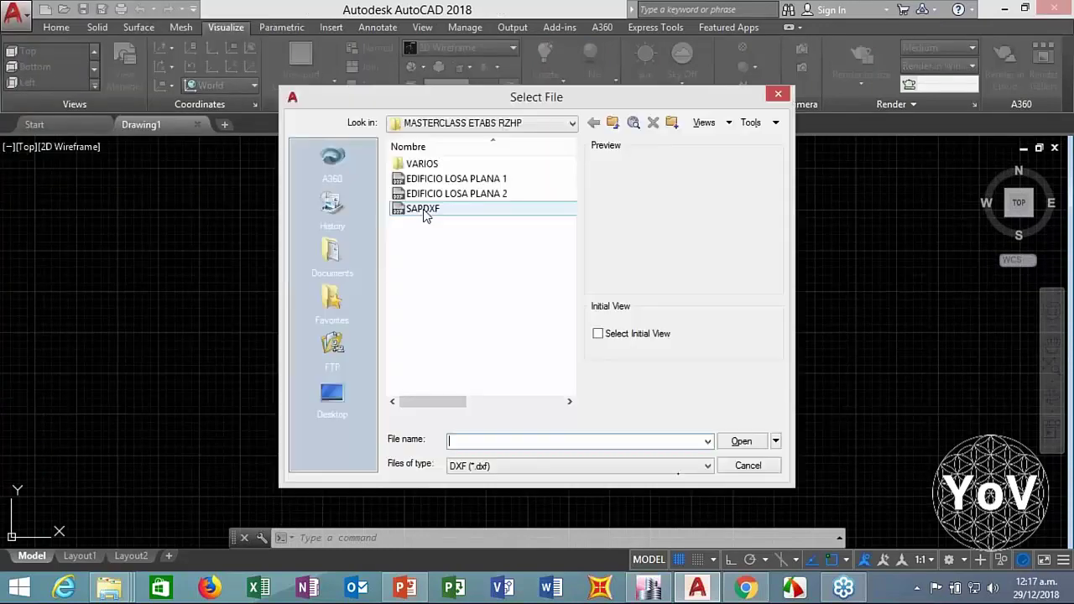
double_click(423, 210)
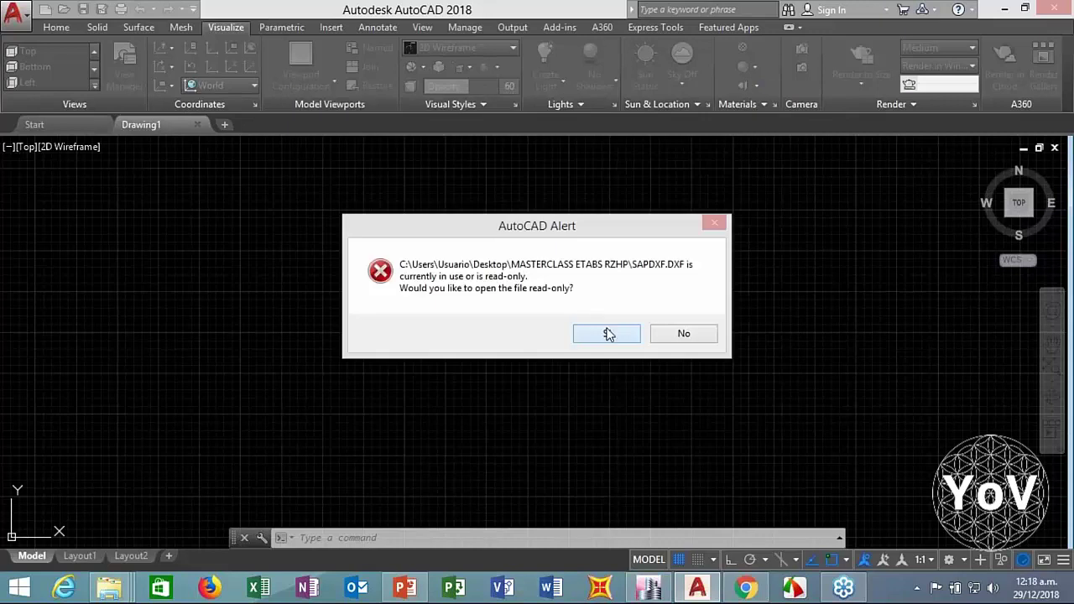
click(611, 334)
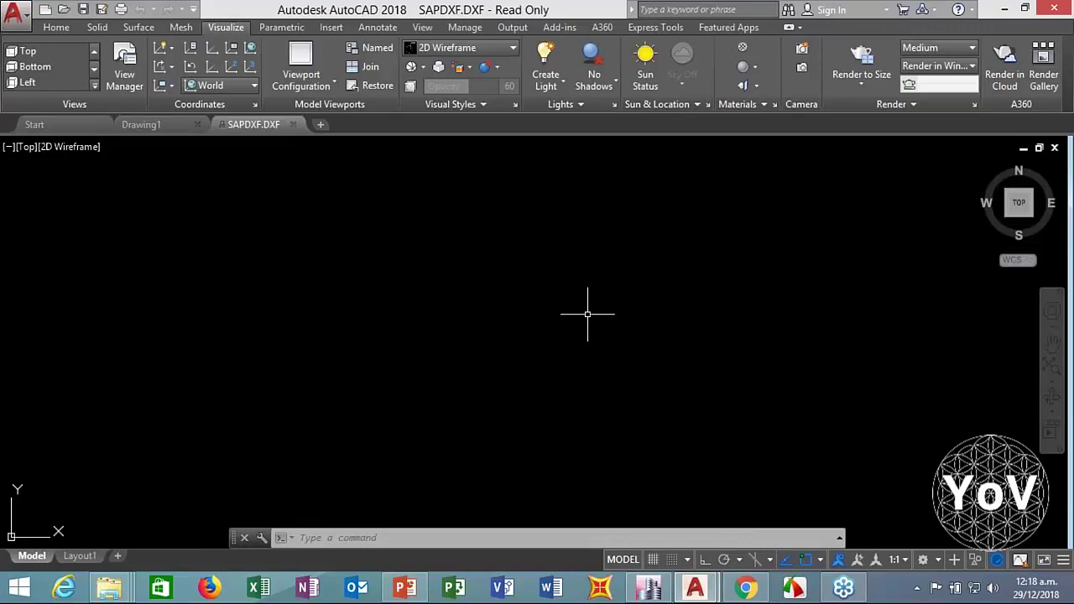
Save the drawing as EDIFICIO 6 NIVELES CON NUCLEO ASCENSOR in AutoCAD 2018 DXF format
click(15, 25)
click(59, 203)
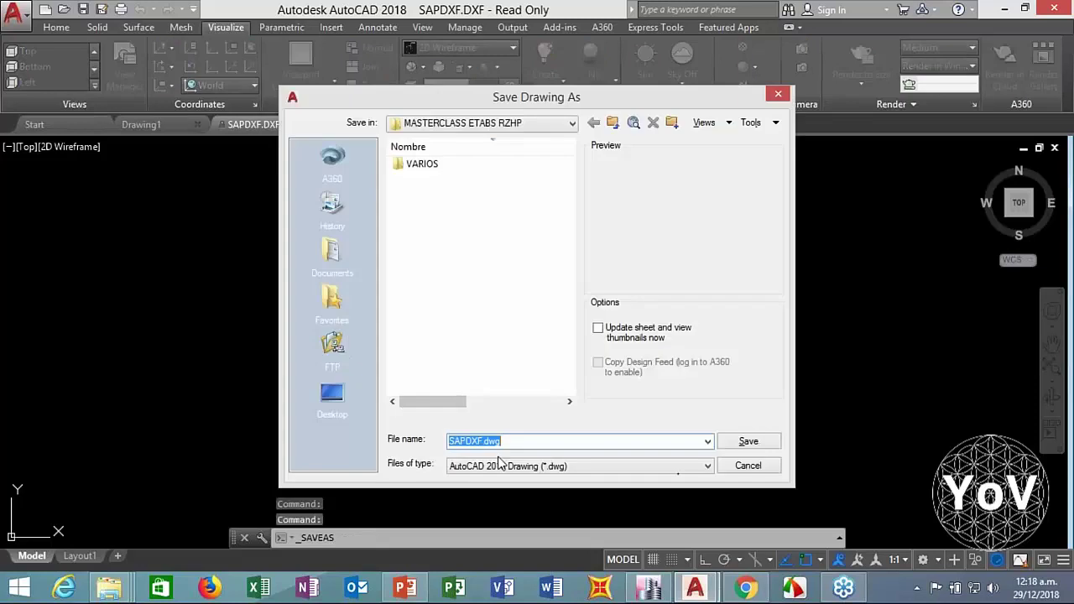
click(499, 462)
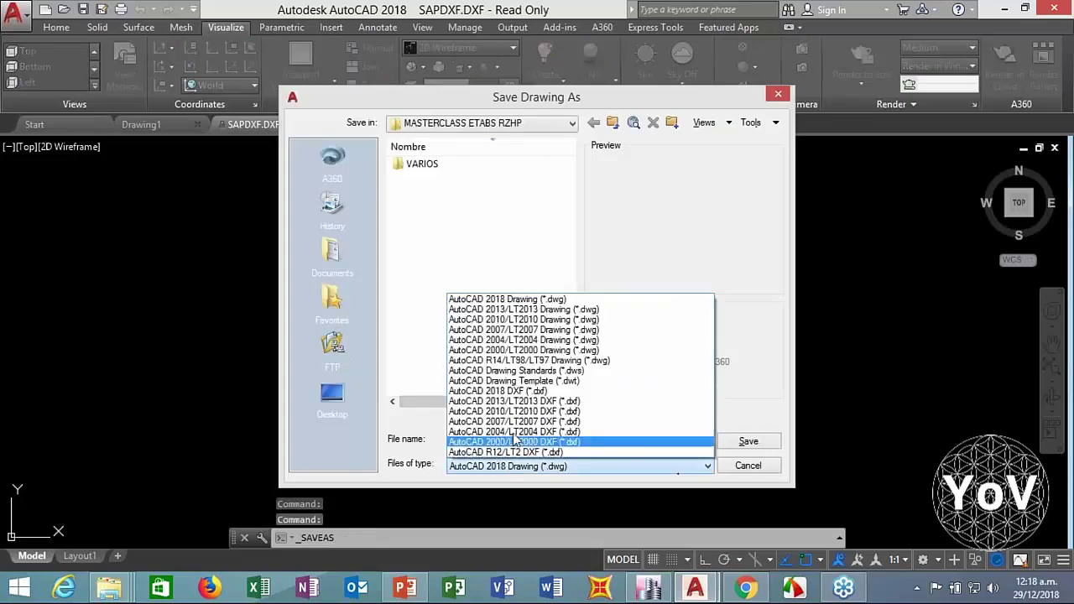
click(491, 386)
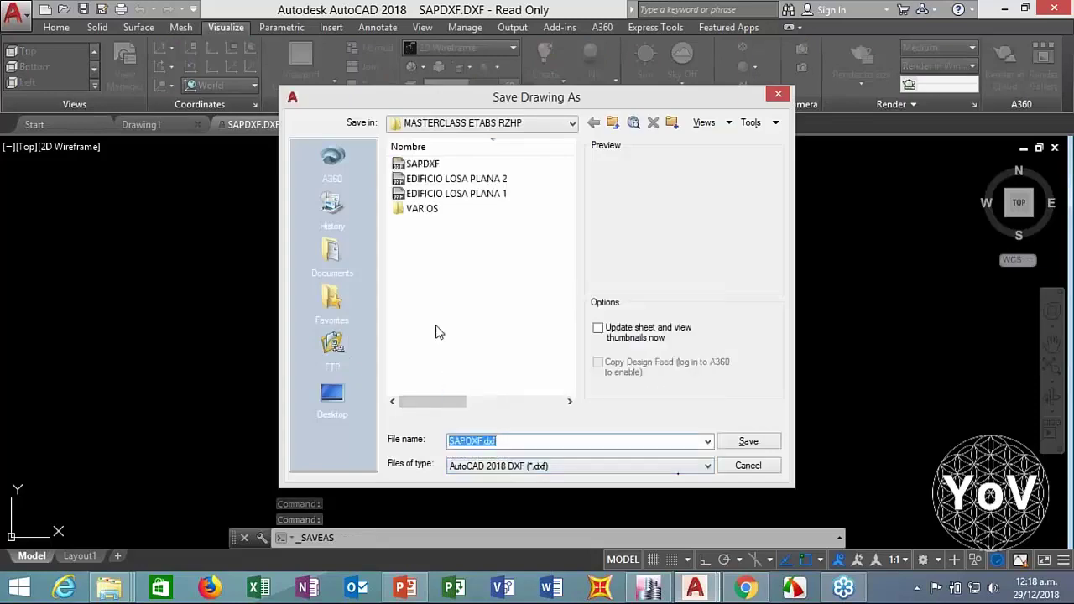
text(EDIFICO)
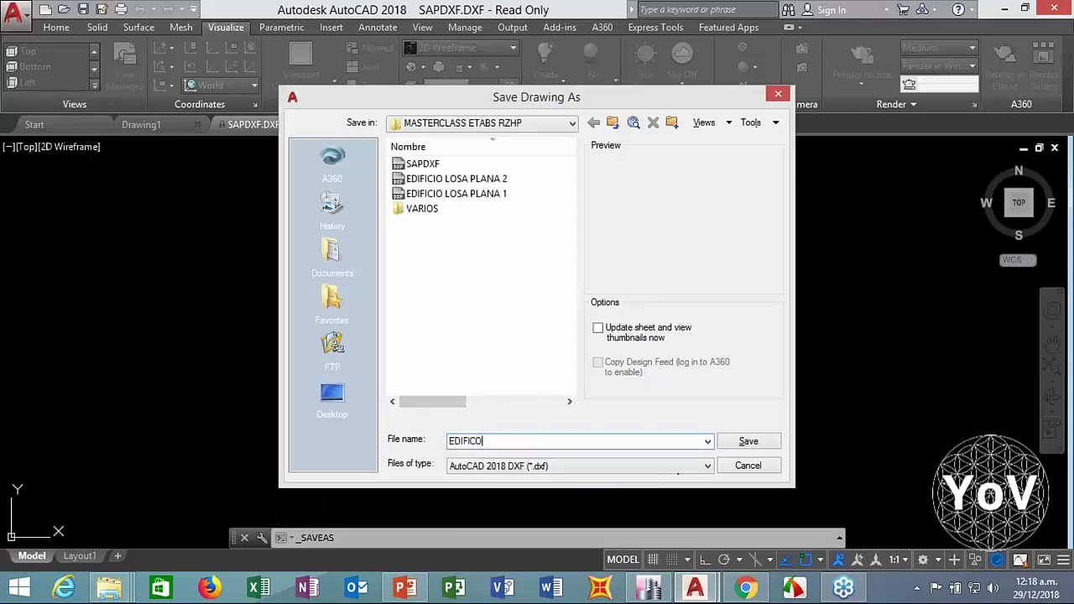
key(BackSpace)
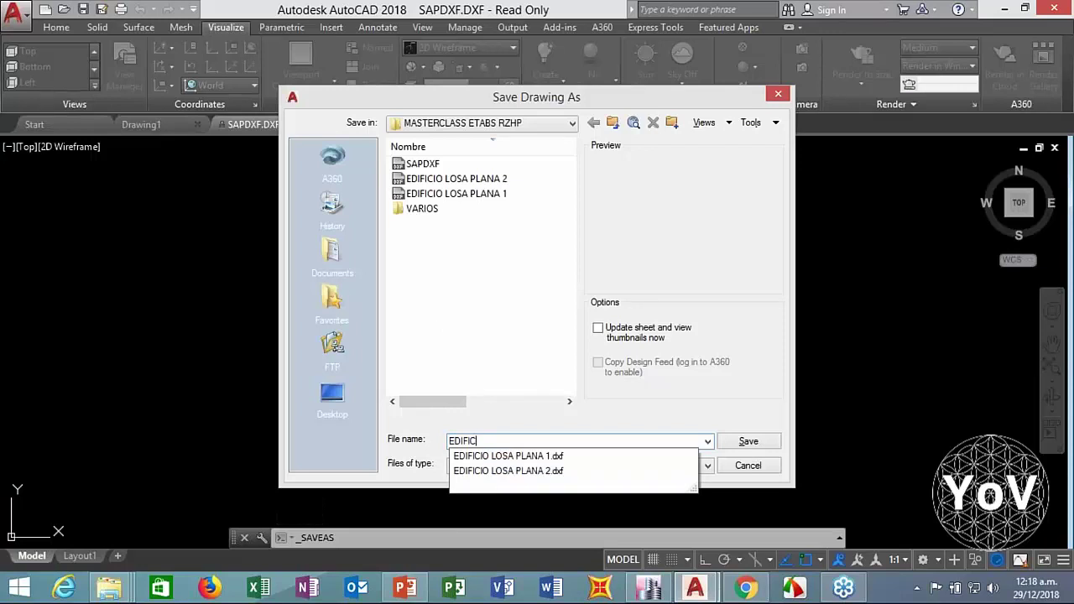
text(IO 6 NIVELES CON NUCLEO ASCENSOR)
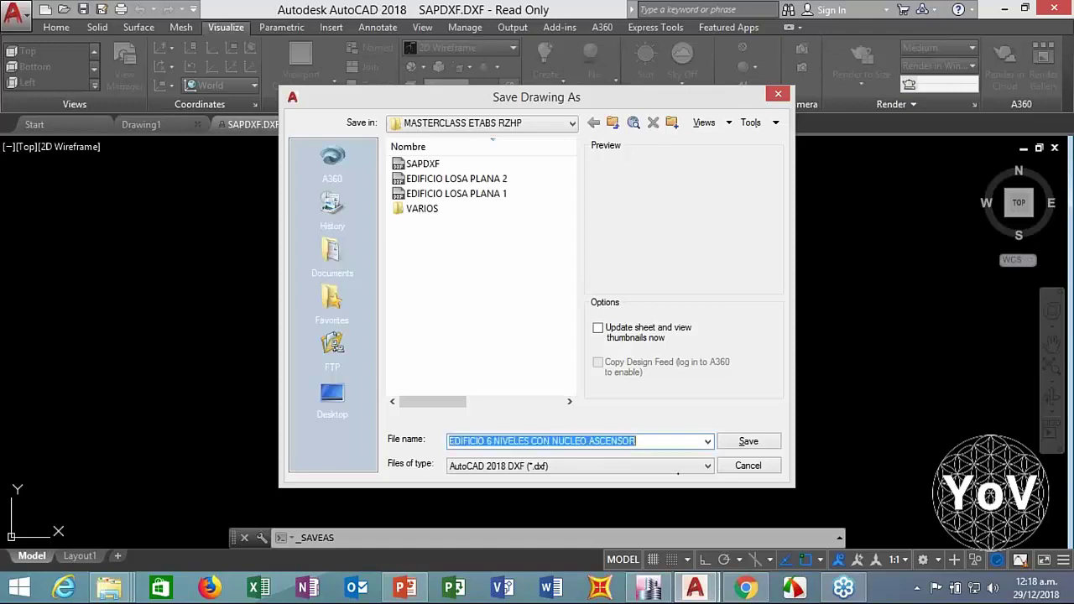
key(Return)
click(523, 280)
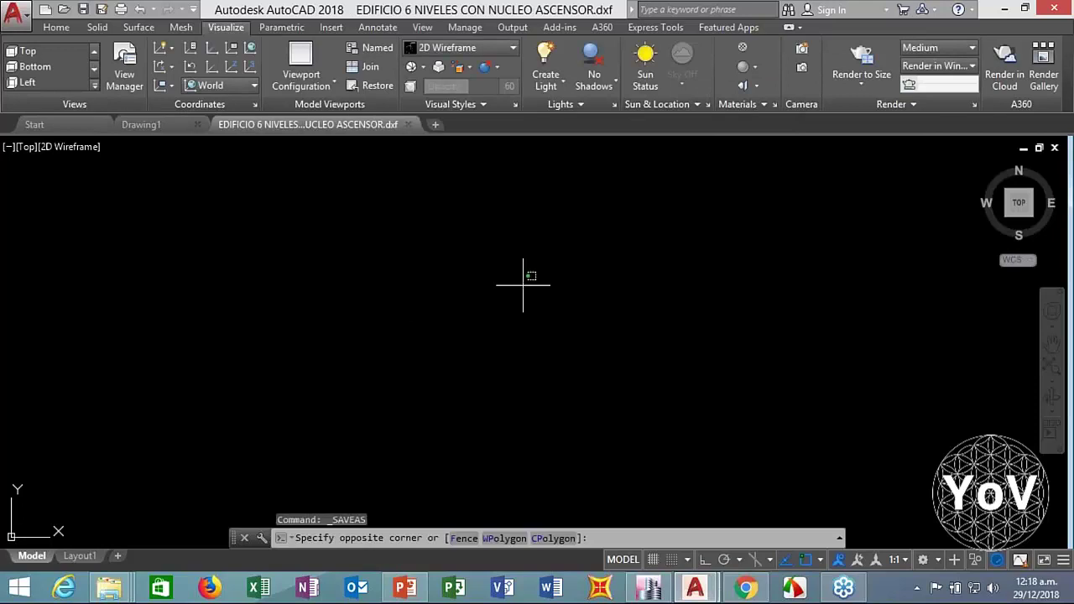
click(391, 347)
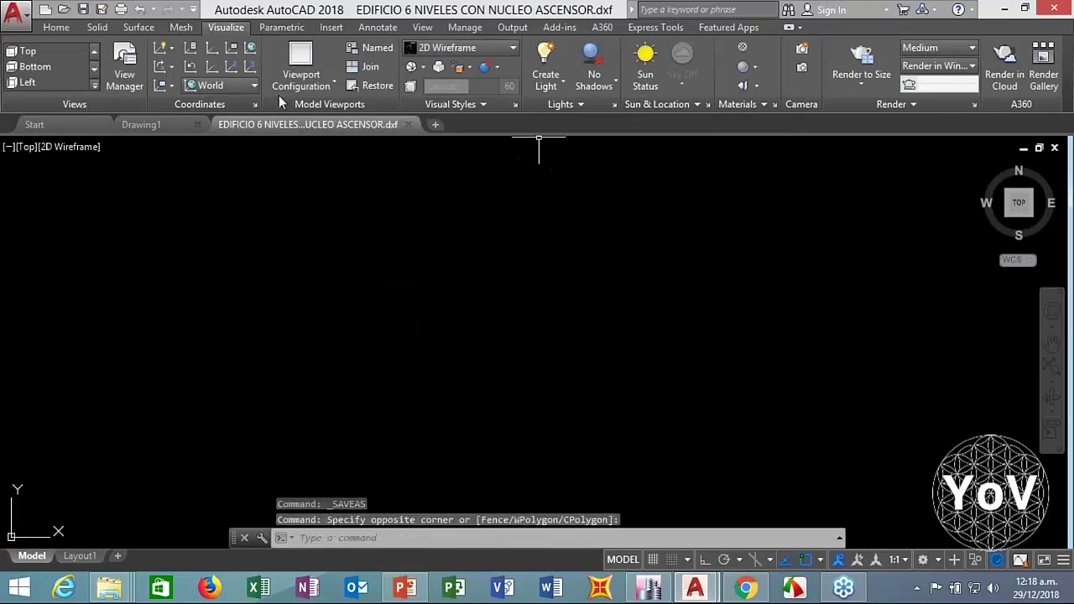
click(56, 26)
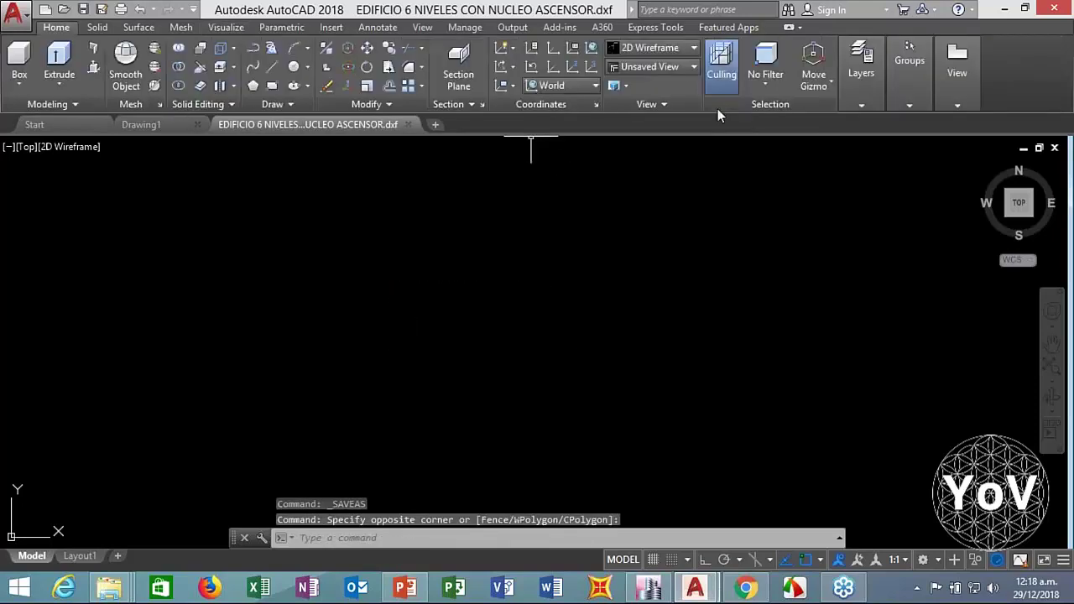
click(855, 84)
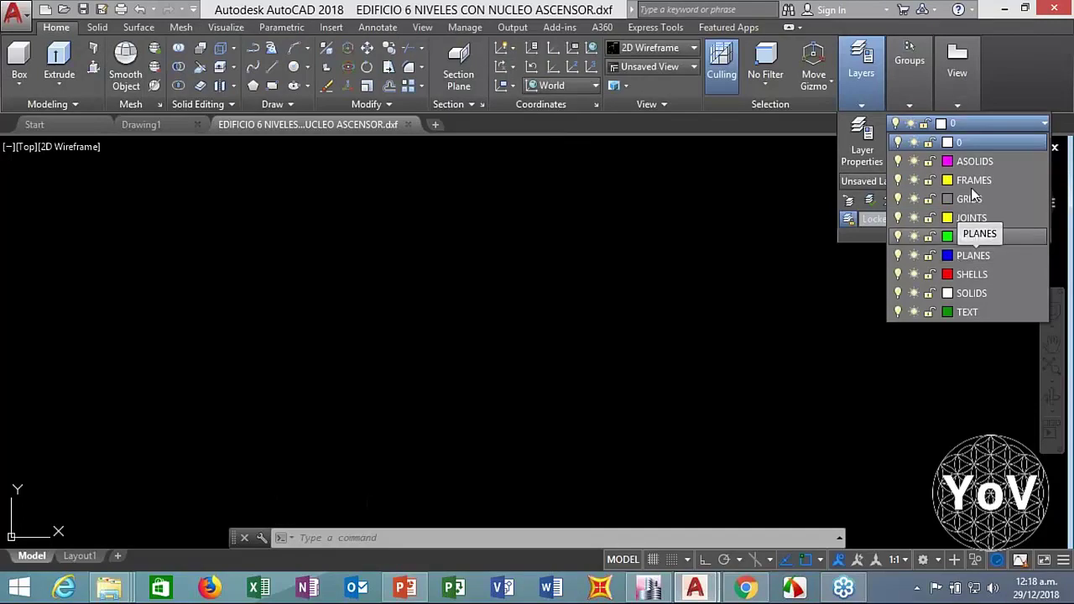
click(218, 261)
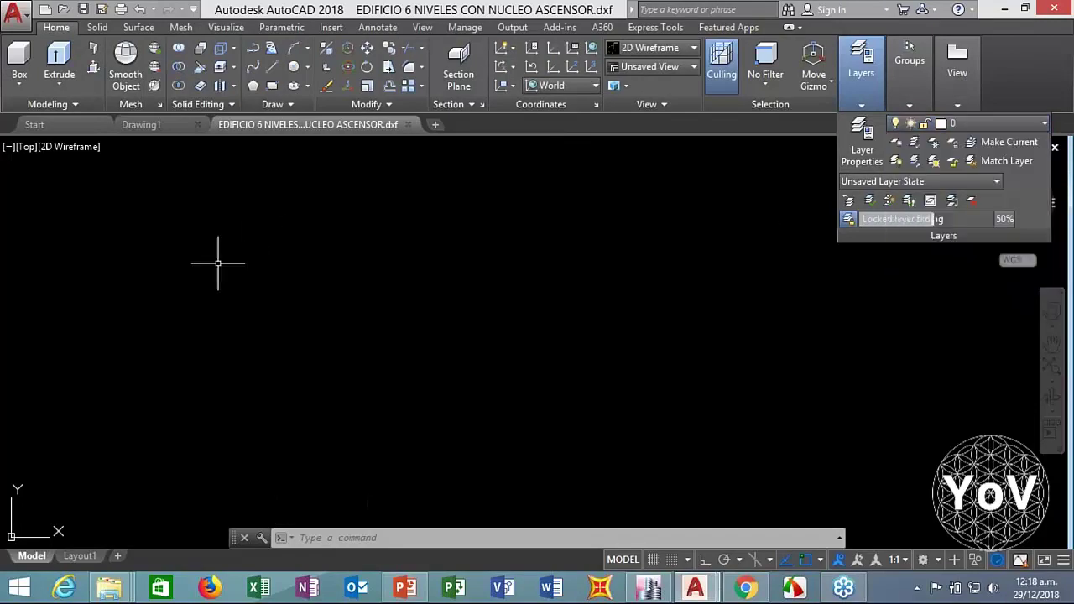
click(199, 274)
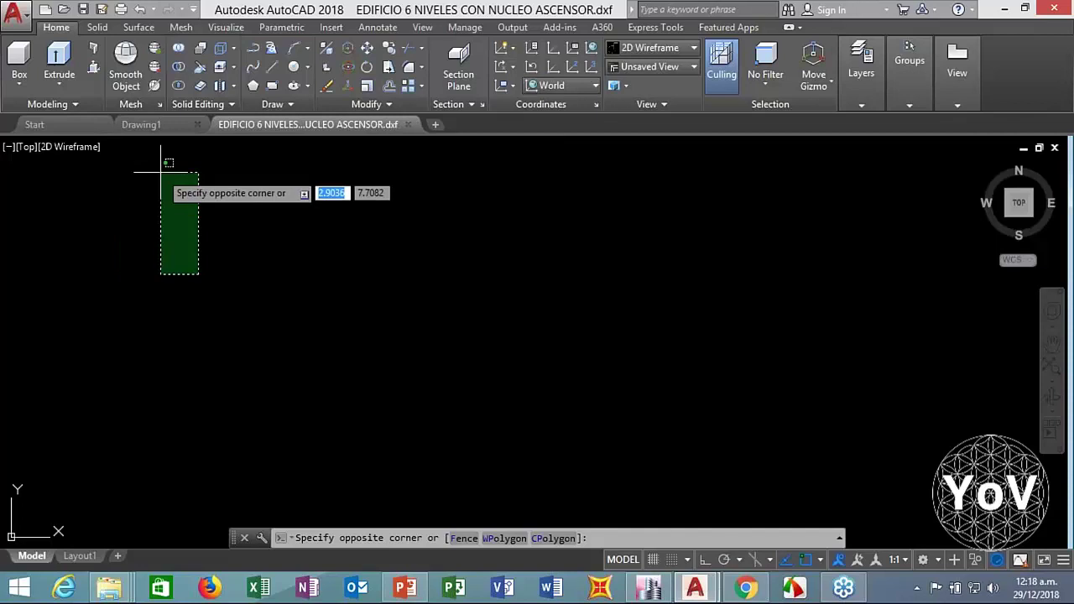
key(Escape)
key(Escape)
key(Escape)
Set the viewing direction of the empty model space to SW Isometric
scroll(94, 75, down, 4)
click(93, 72)
click(93, 72)
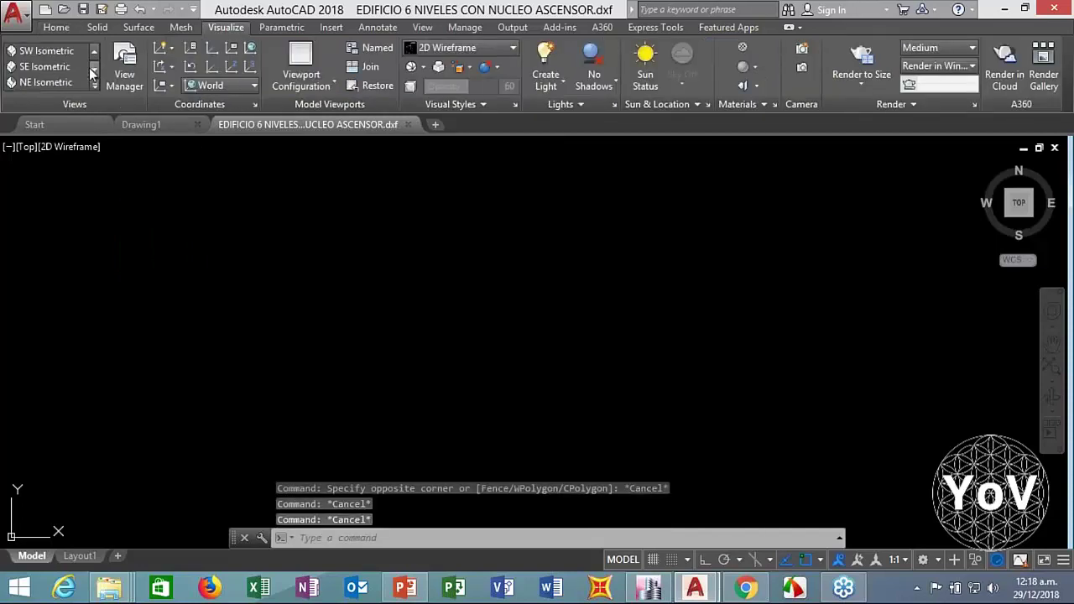
click(46, 51)
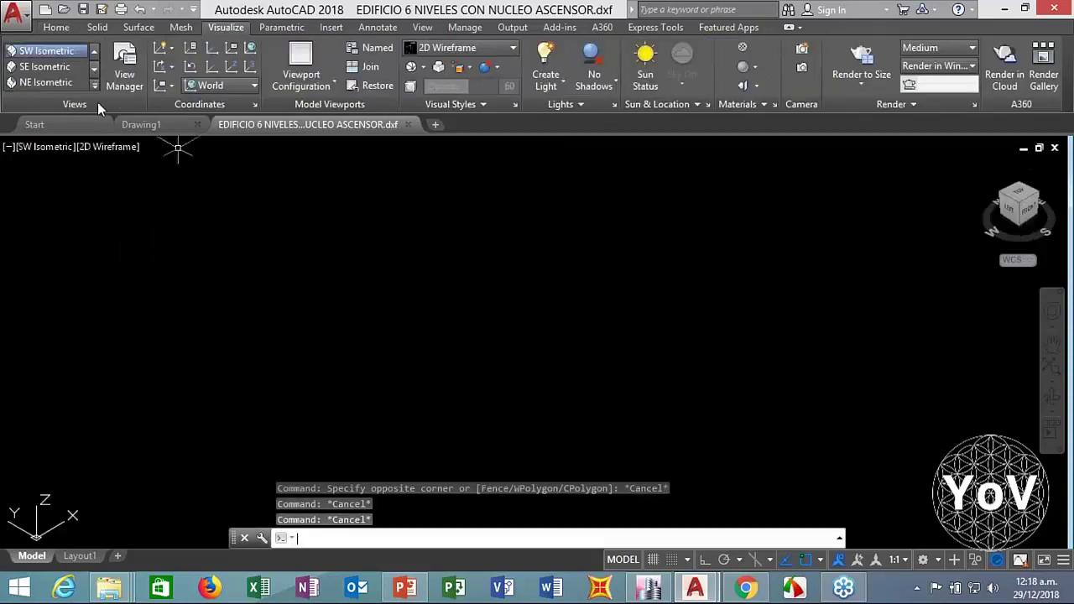
Make FRAMES the current layer for drawing the column and beam lines
scroll(765, 67, up, 4)
click(856, 63)
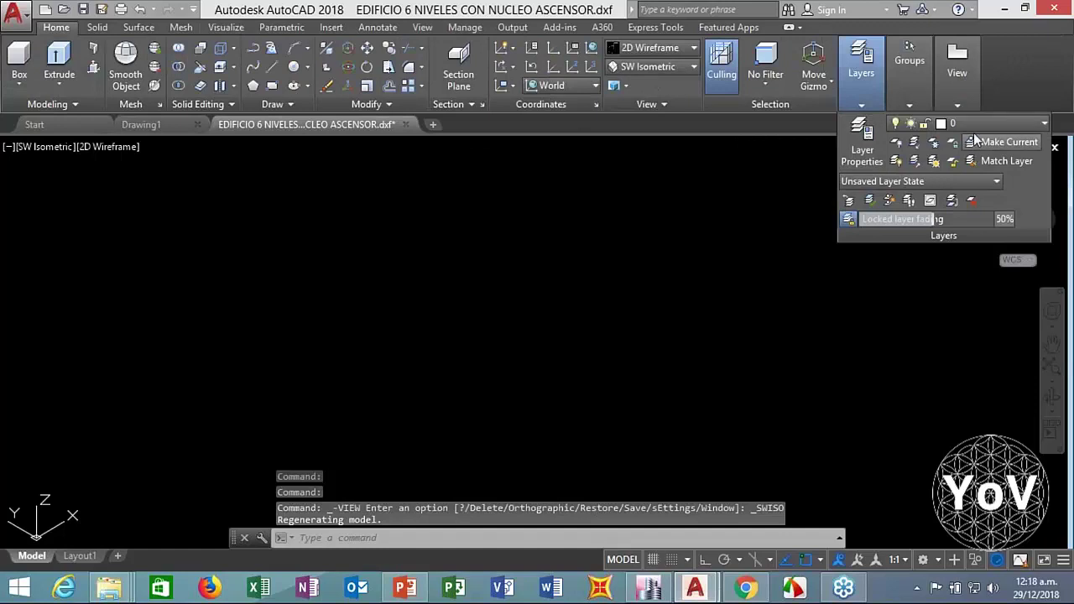
click(979, 122)
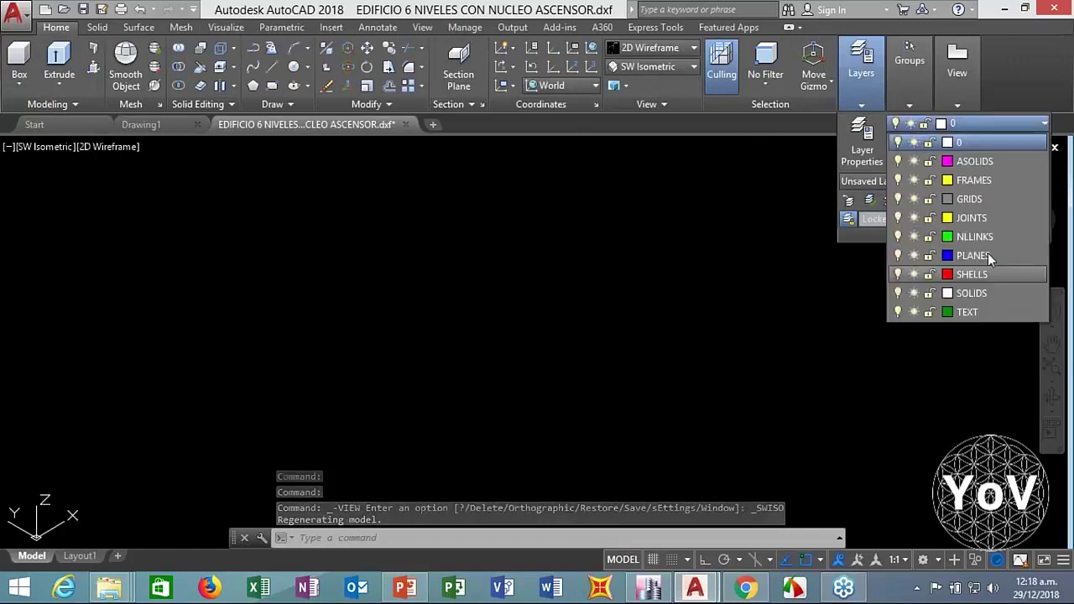
click(976, 181)
With Ortho on, draw a vertical line 3 units long upward along Z from 0,0,0 as the first column
text(l)
key(Return)
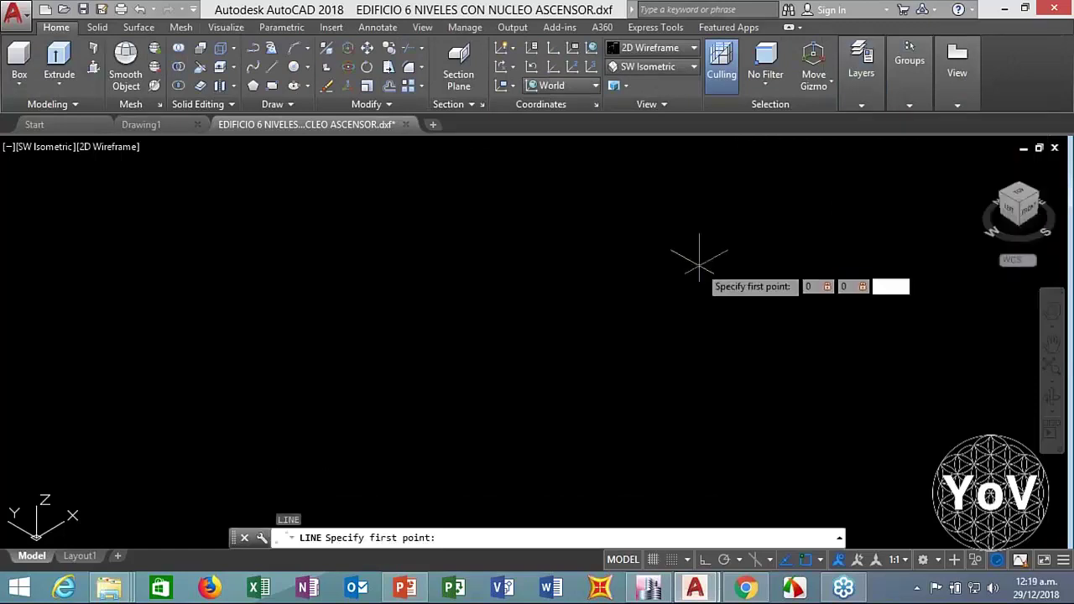
text(0,0,0)
key(Return)
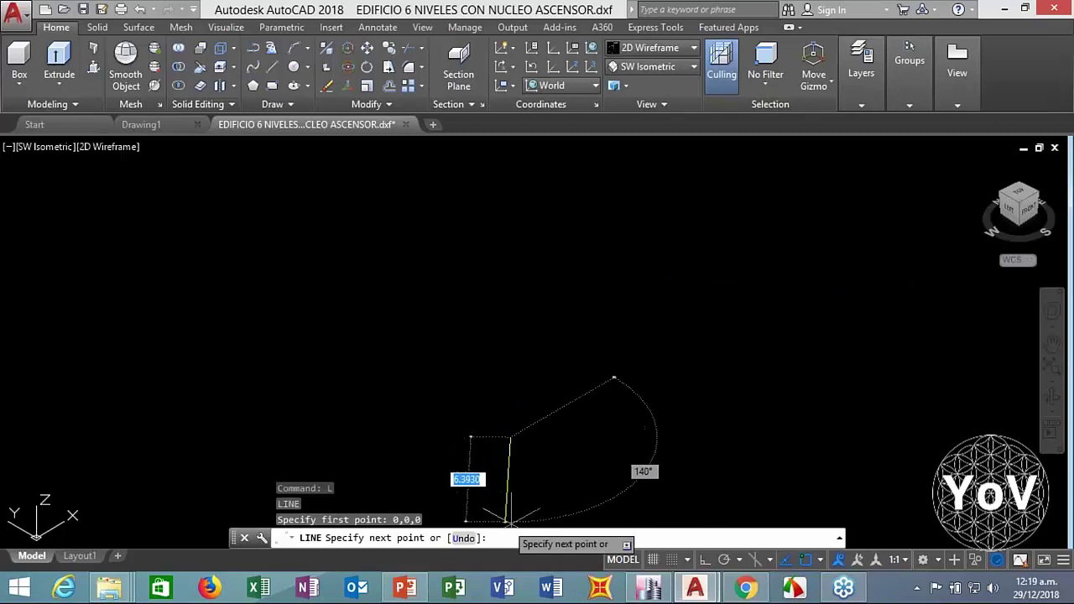
click(705, 559)
middle_drag(486, 271, 394, 300)
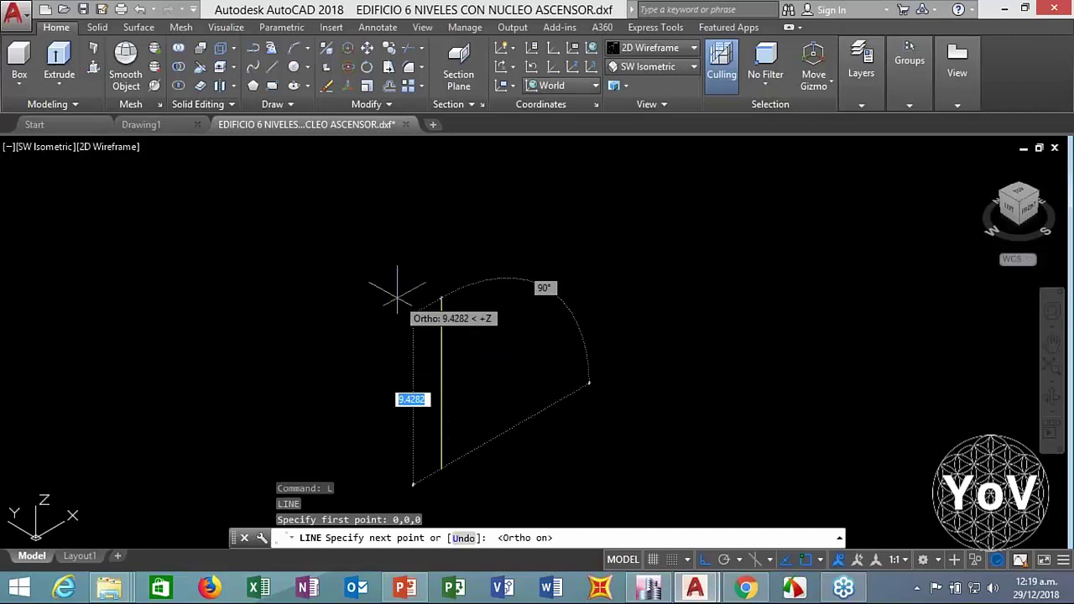
text(3)
key(Return)
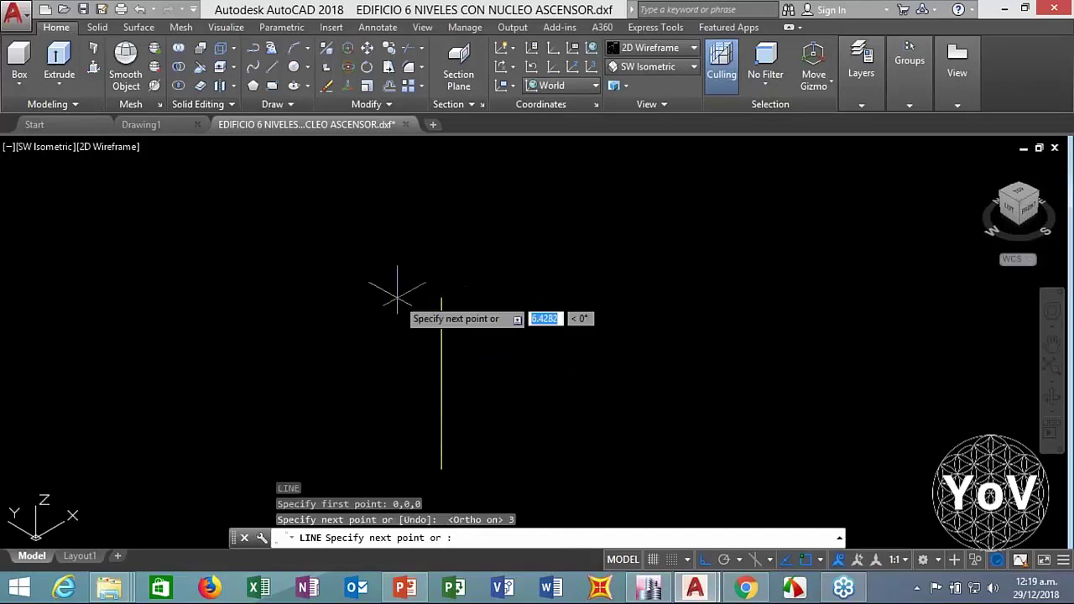
key(Return)
text(c)
key(Return)
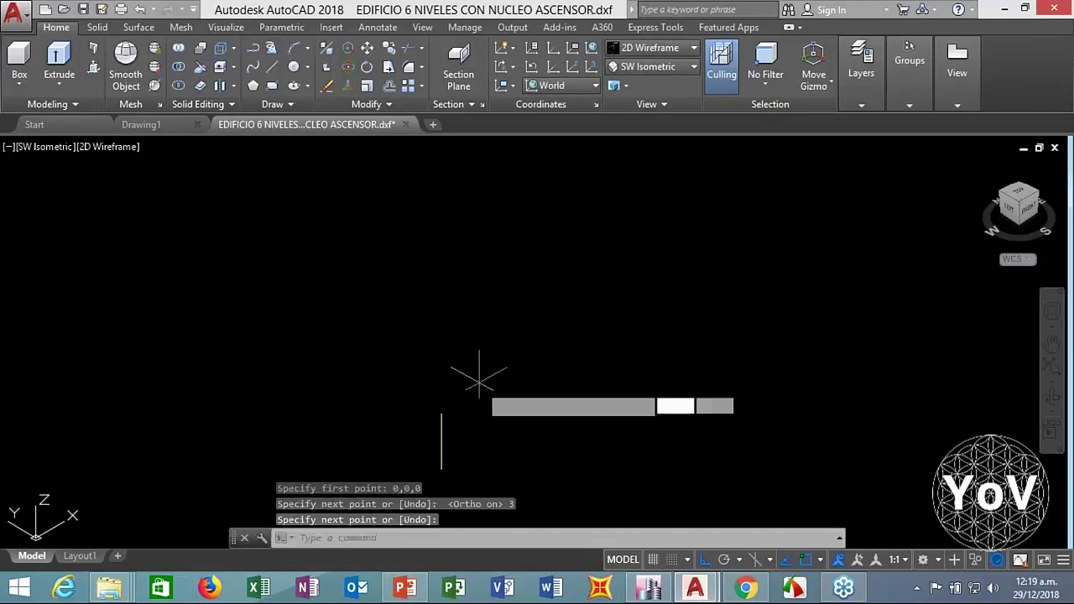
click(513, 387)
key(Escape)
Copy the first column along X at offsets of 6, 12 and 18 units to form a row of four
text(co)
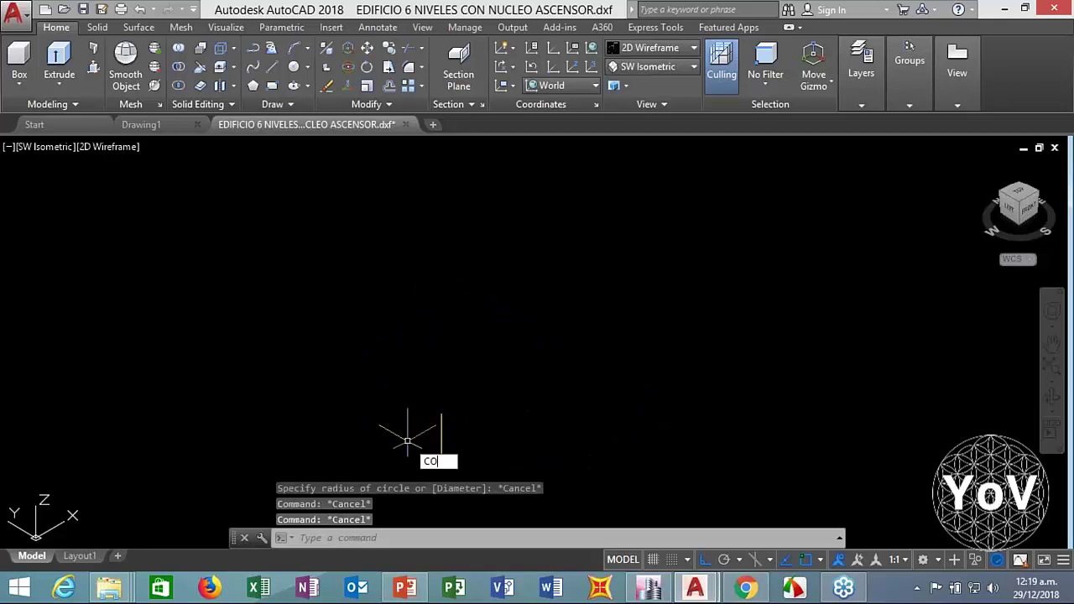
key(Return)
click(456, 400)
click(375, 433)
key(Return)
click(245, 424)
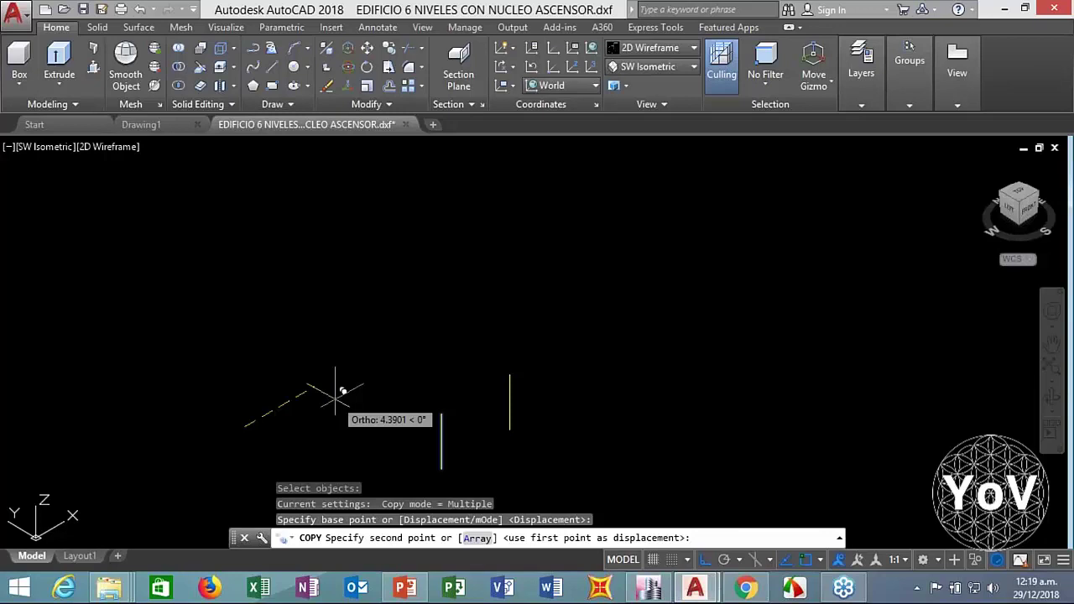
text(6)
key(Return)
text(12)
key(Return)
text(18)
key(Return)
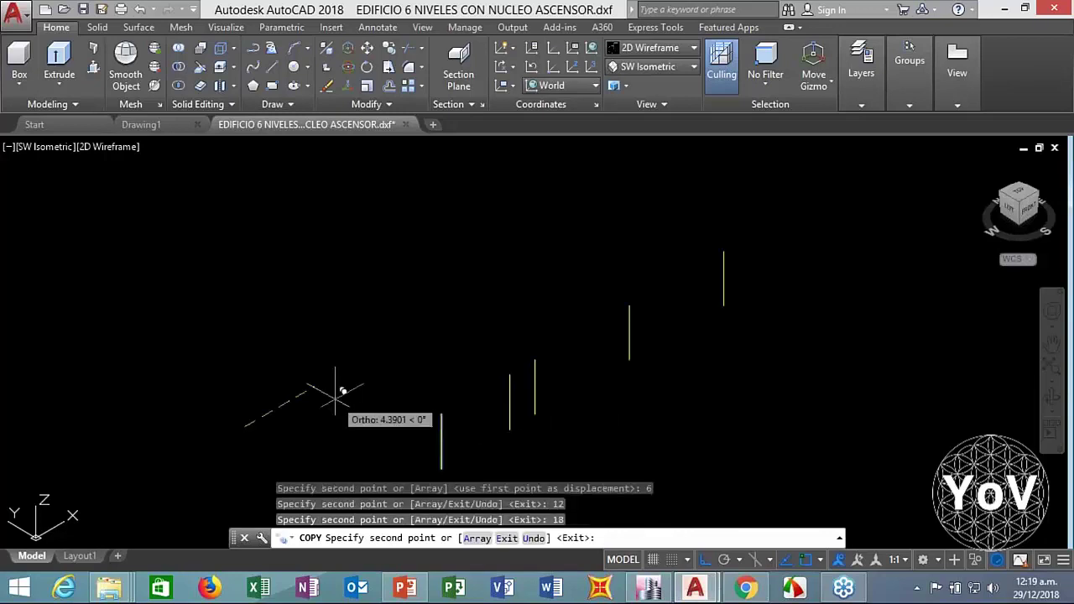
key(Escape)
Copy the row of four columns along Y at offsets of 6 and 12 units
text(co)
key(Return)
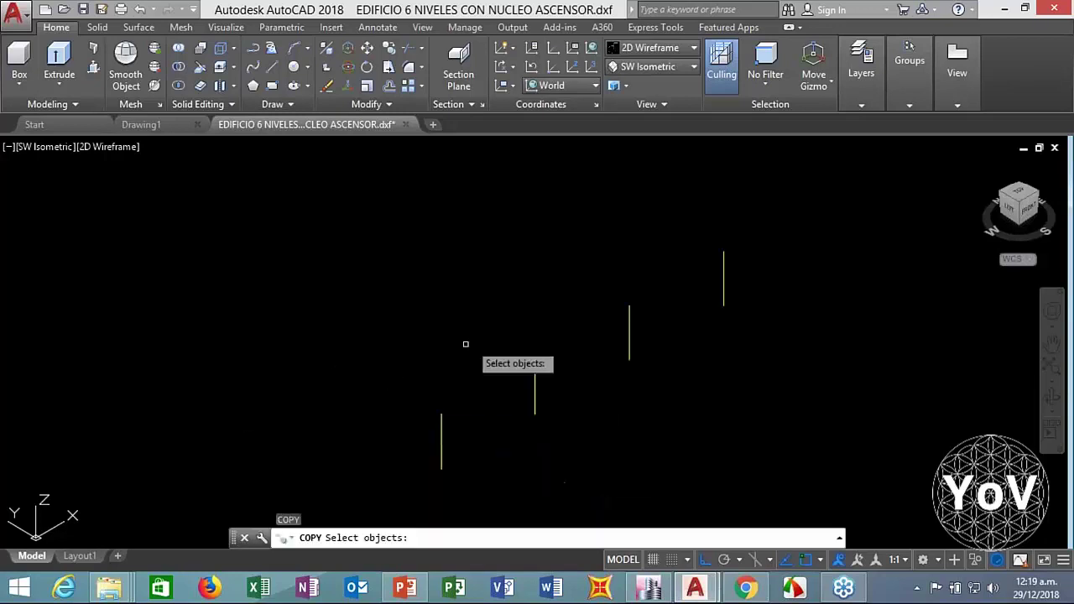
click(735, 218)
click(301, 488)
key(Return)
click(676, 444)
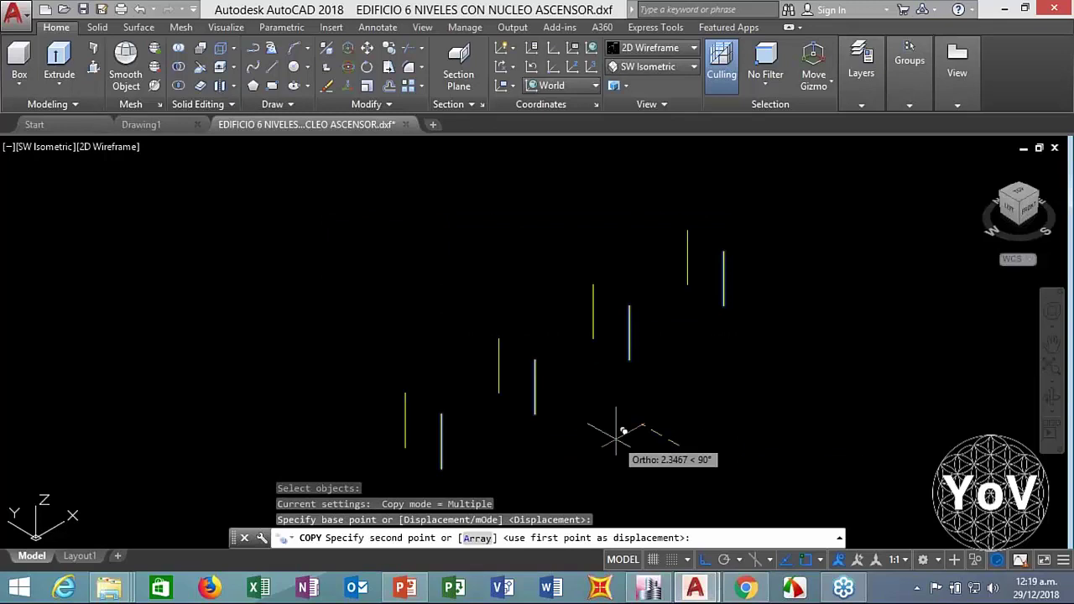
text(6)
key(Return)
text(12)
key(Return)
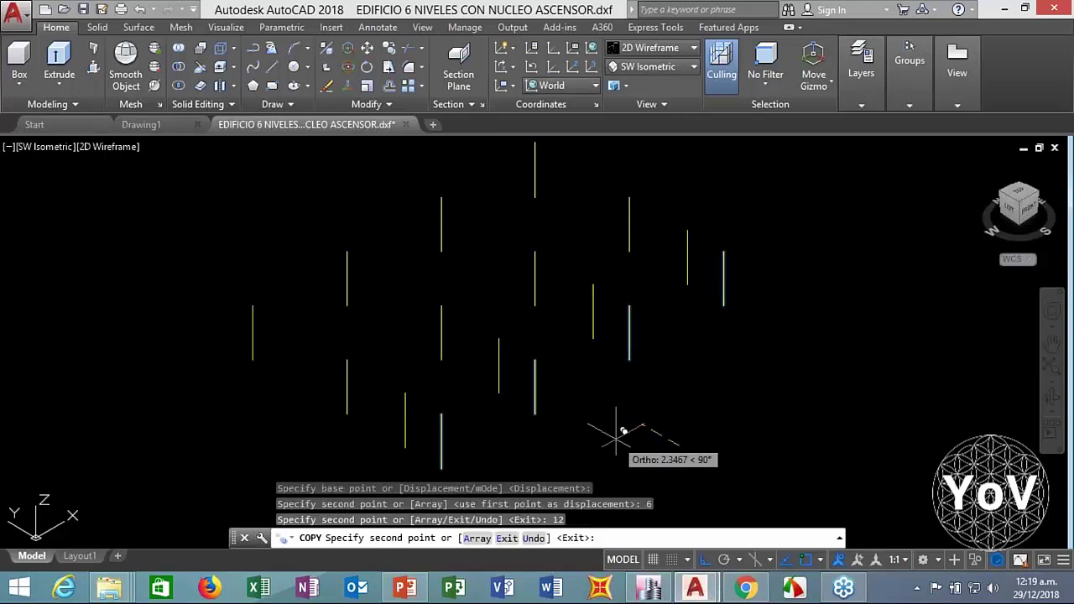
key(Escape)
Draw the perimeter beams as a closed rectangle of lines through the tops of the four corner columns
text(l)
key(Return)
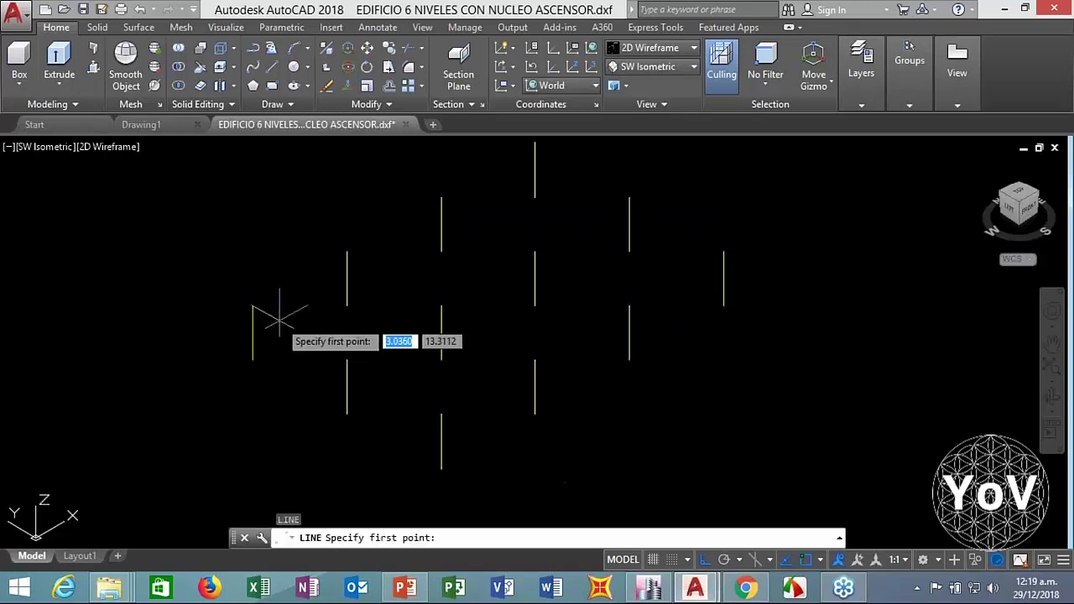
click(253, 309)
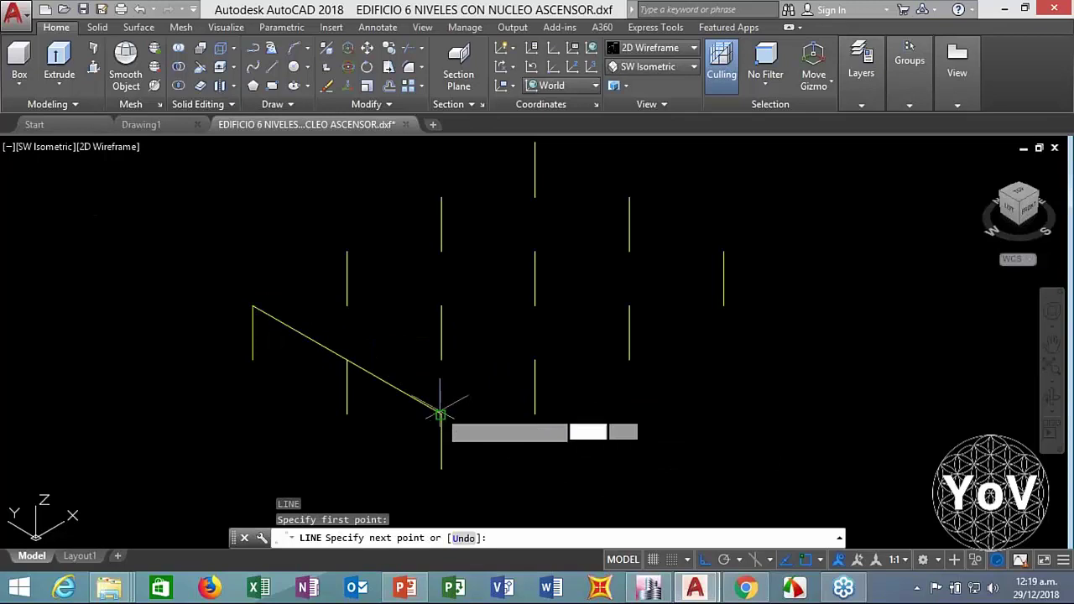
click(441, 413)
click(723, 250)
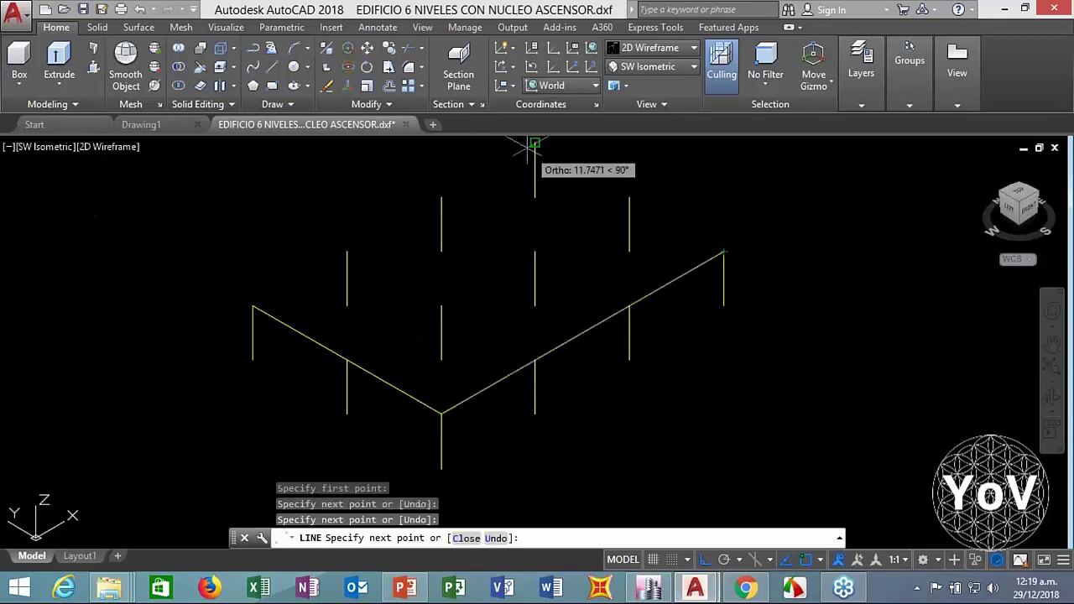
click(534, 144)
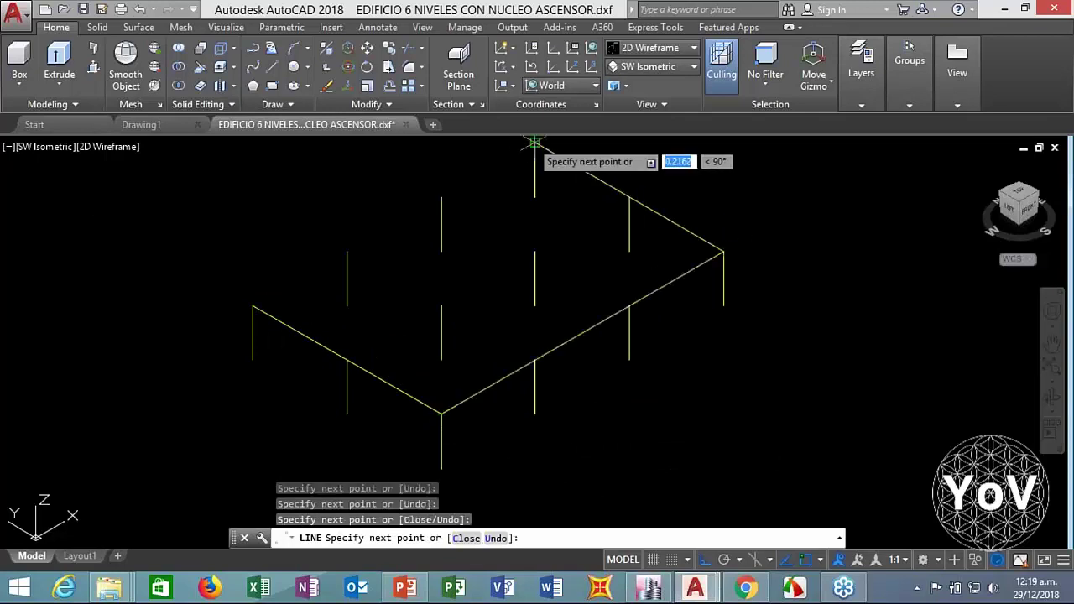
click(253, 307)
key(Return)
Make SHELLS the current layer for drawing the elevator core
middle_drag(597, 375, 562, 390)
click(861, 74)
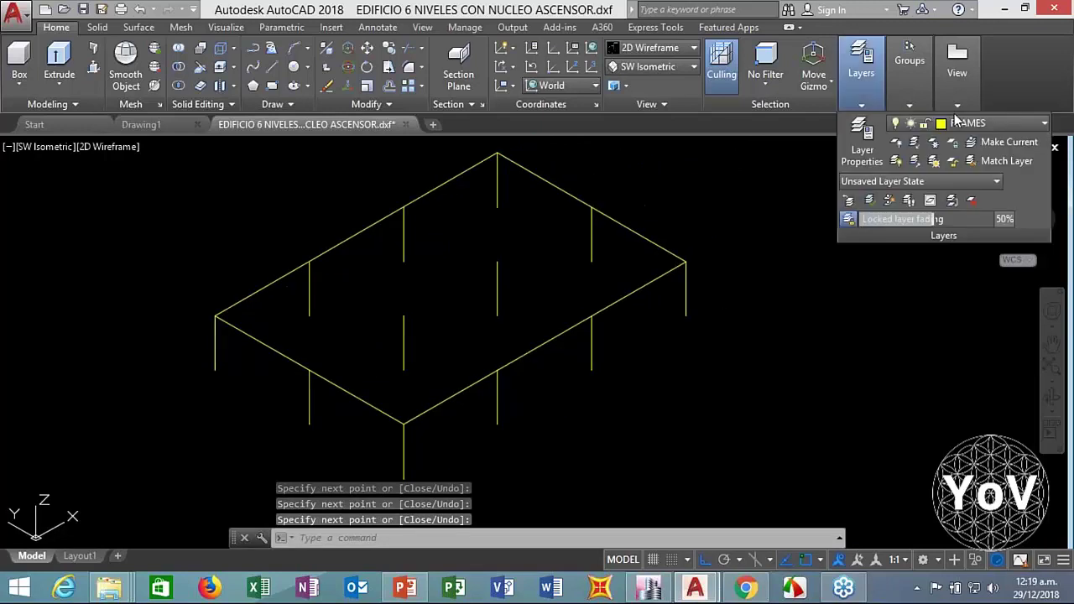
click(957, 123)
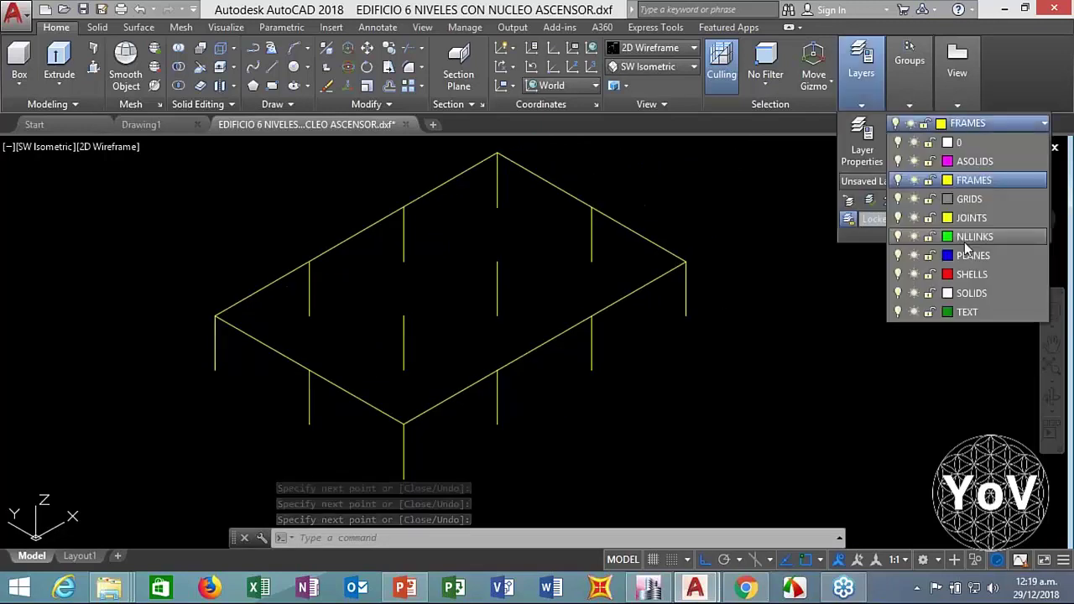
click(963, 272)
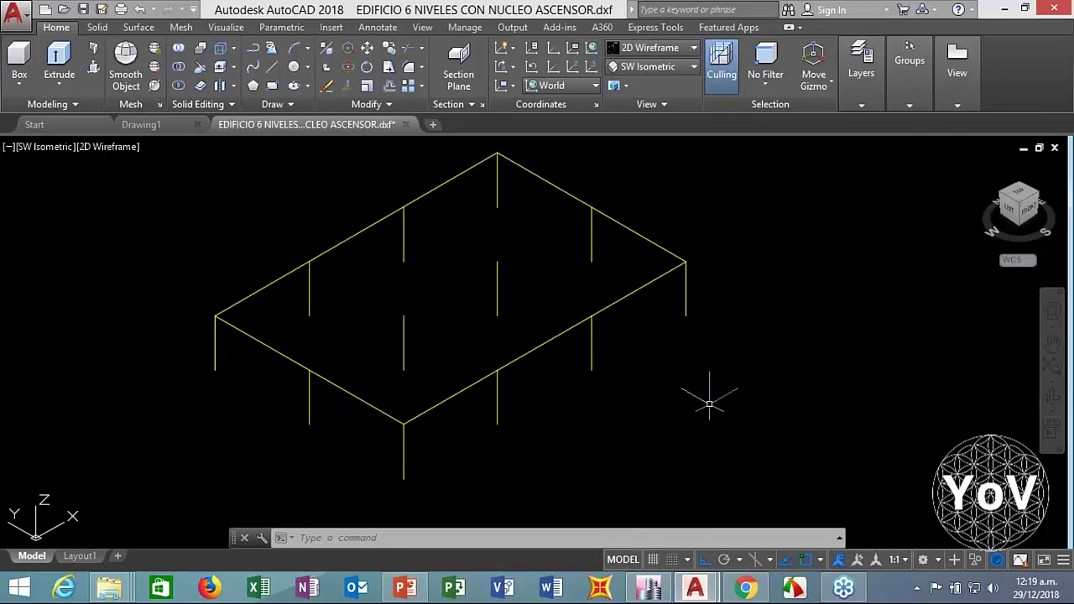
key(Escape)
key(Escape)
key(Escape)
Draw a vertical guide line beside the frame, continuing with a horizontal line along X from its lower end
text(l)
key(Return)
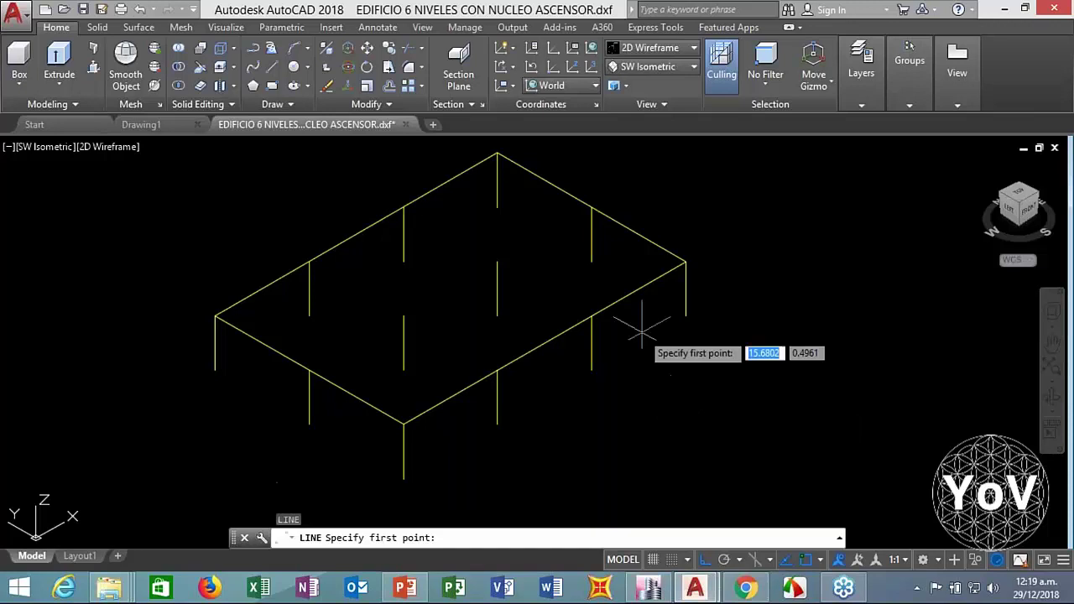
click(642, 333)
double_click(642, 453)
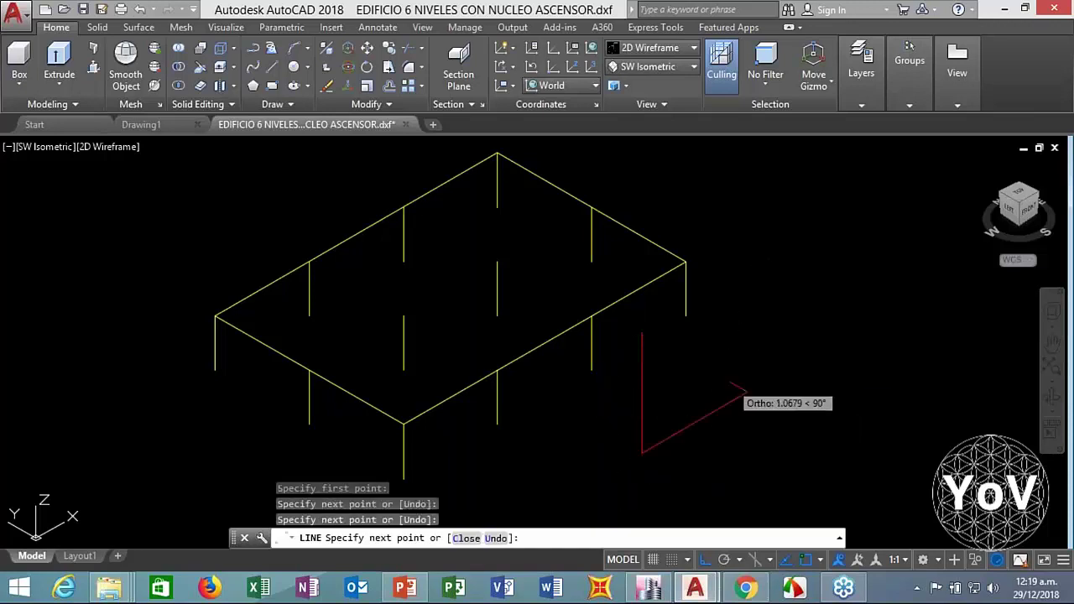
click(741, 390)
key(Escape)
Copy the vertical red guide line 2 units along X
text(co)
key(Return)
drag(659, 335, 625, 436)
key(Return)
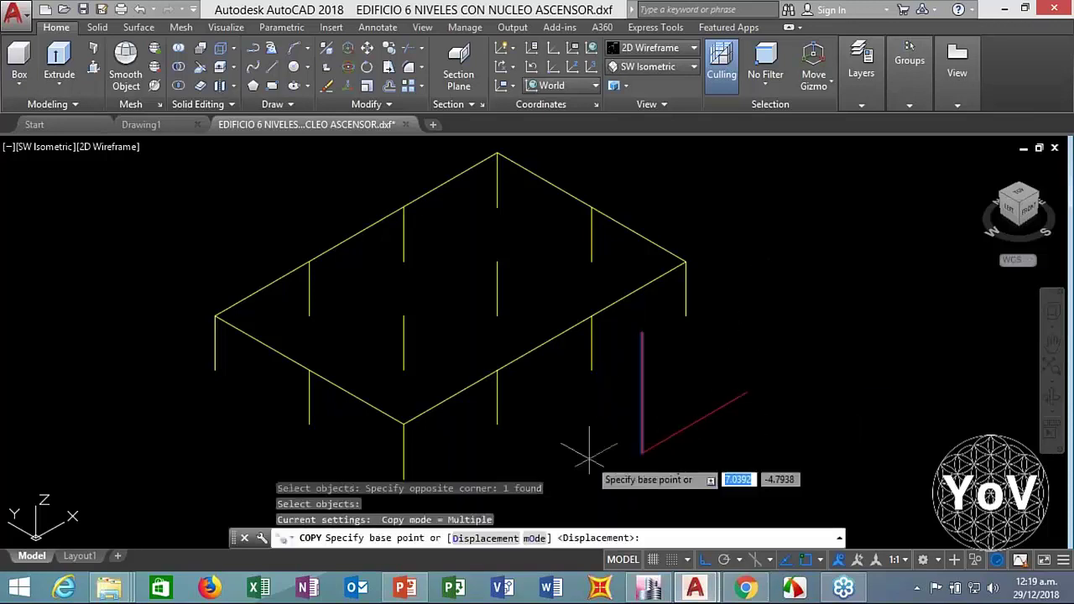
click(588, 454)
text(2)
key(Return)
key(Return)
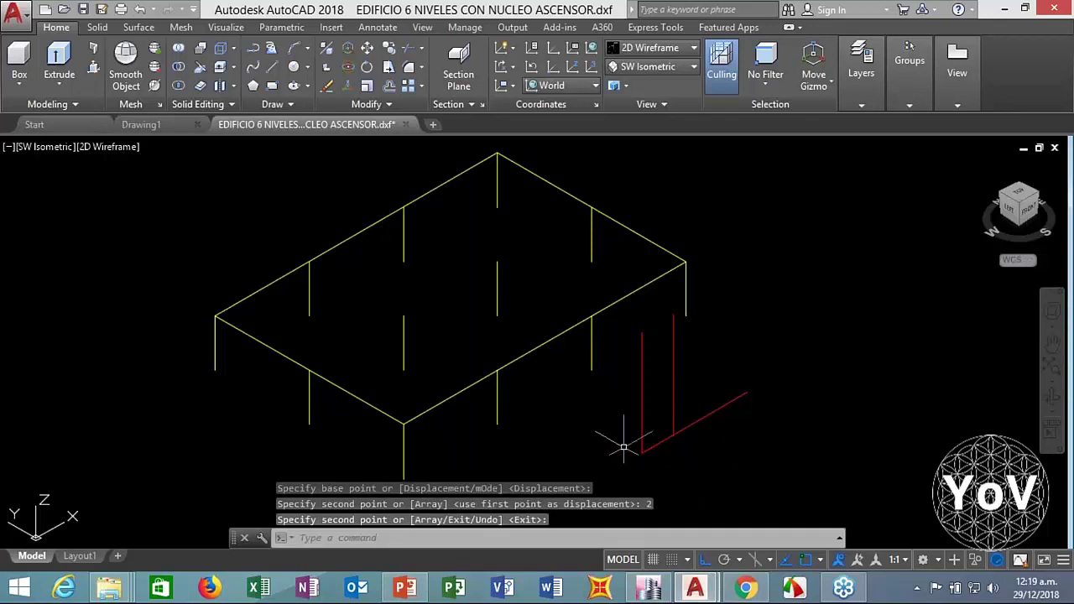
scroll(627, 438, up, 2)
key(Escape)
key(Escape)
key(Escape)
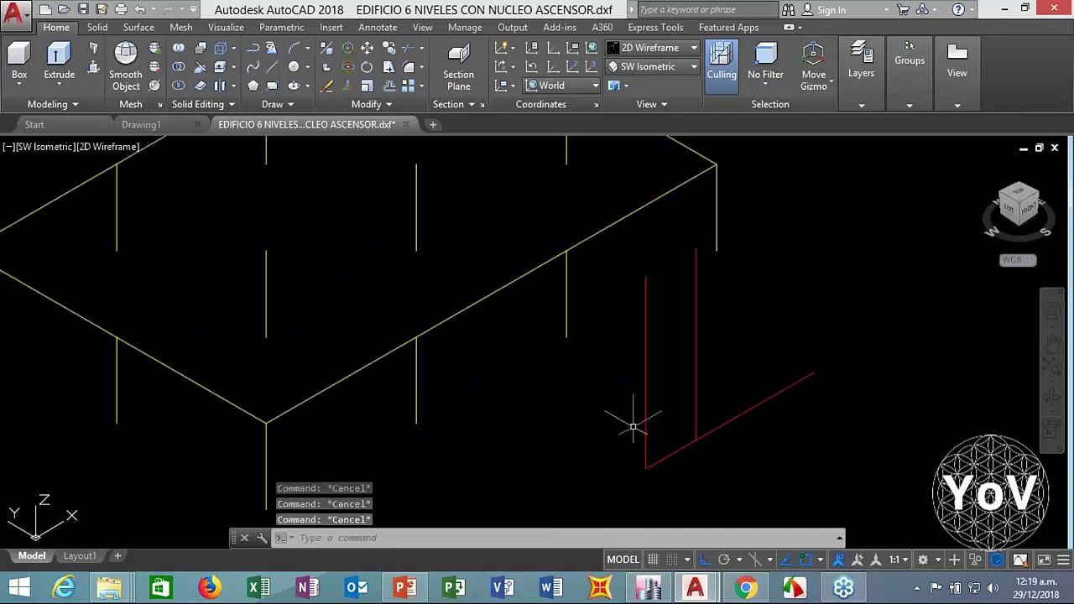
Try copying the horizontal guide line 2 units up along Z, and erase that copy
text(co)
key(Return)
click(780, 360)
click(762, 464)
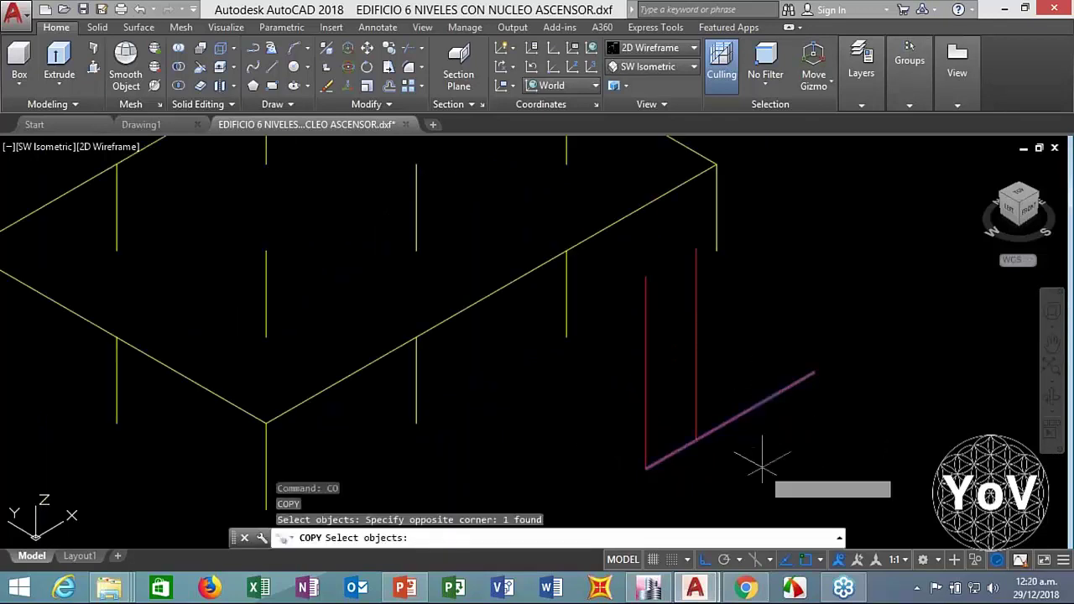
key(Return)
click(764, 457)
text(2)
key(Return)
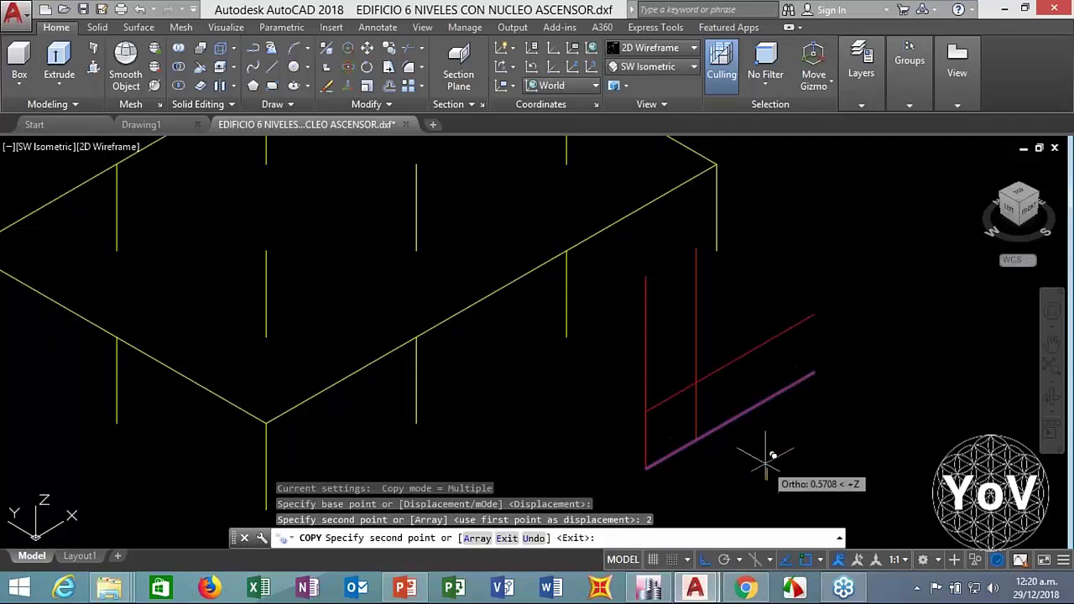
key(Escape)
click(728, 369)
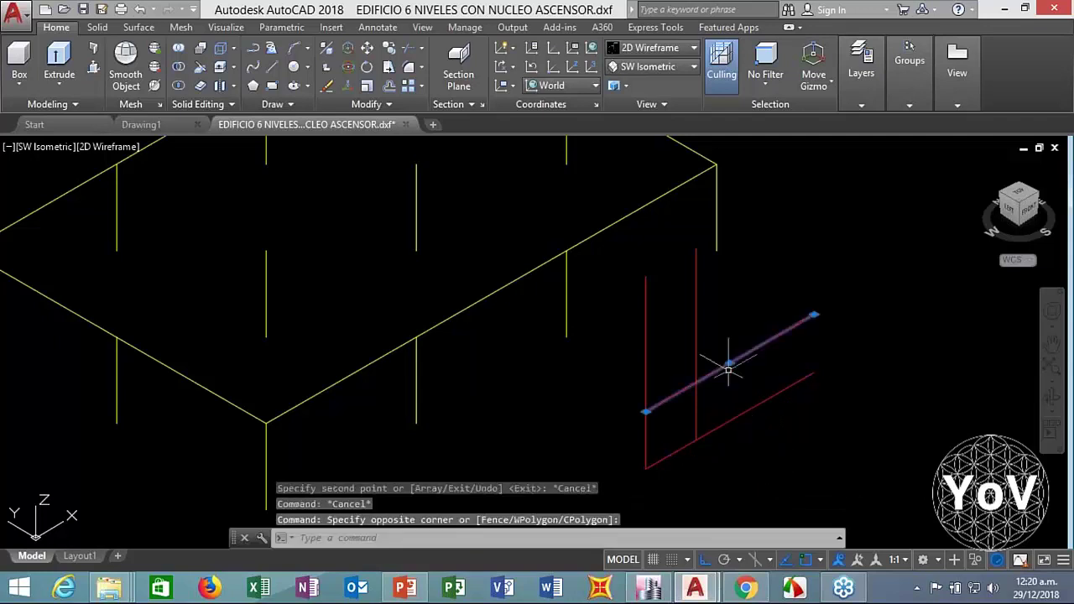
key(Delete)
Copy the horizontal guide line 3 units up along Z to mark the storey height
text(co)
key(Return)
click(757, 435)
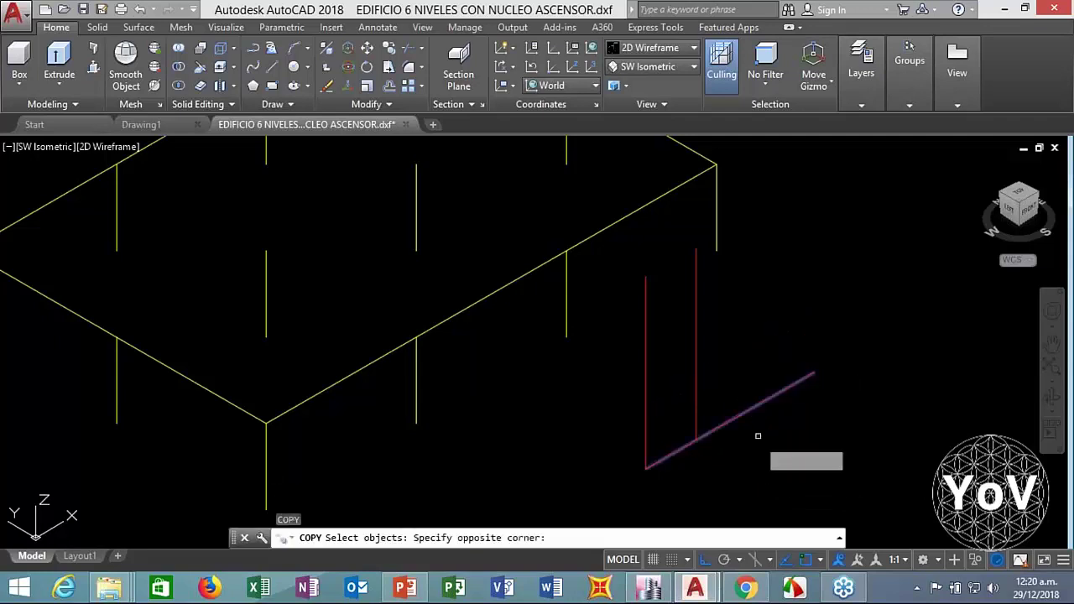
click(766, 449)
key(Return)
click(767, 442)
text(3)
key(Return)
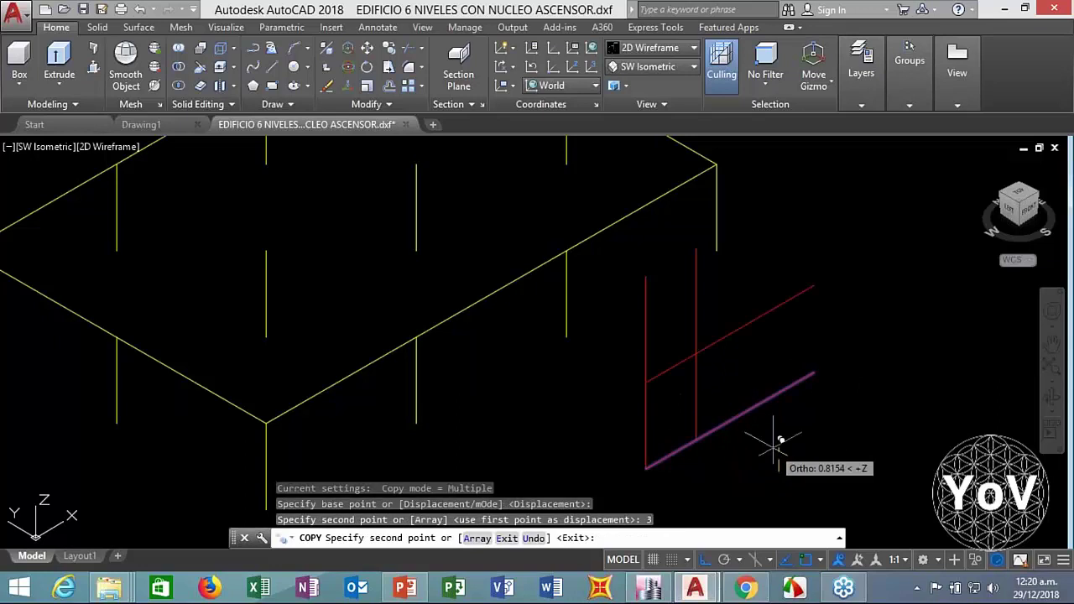
key(Escape)
key(Escape)
key(Escape)
Copy all four red guide lines 2 units along Y to outline the elevator core box
text(co)
key(Return)
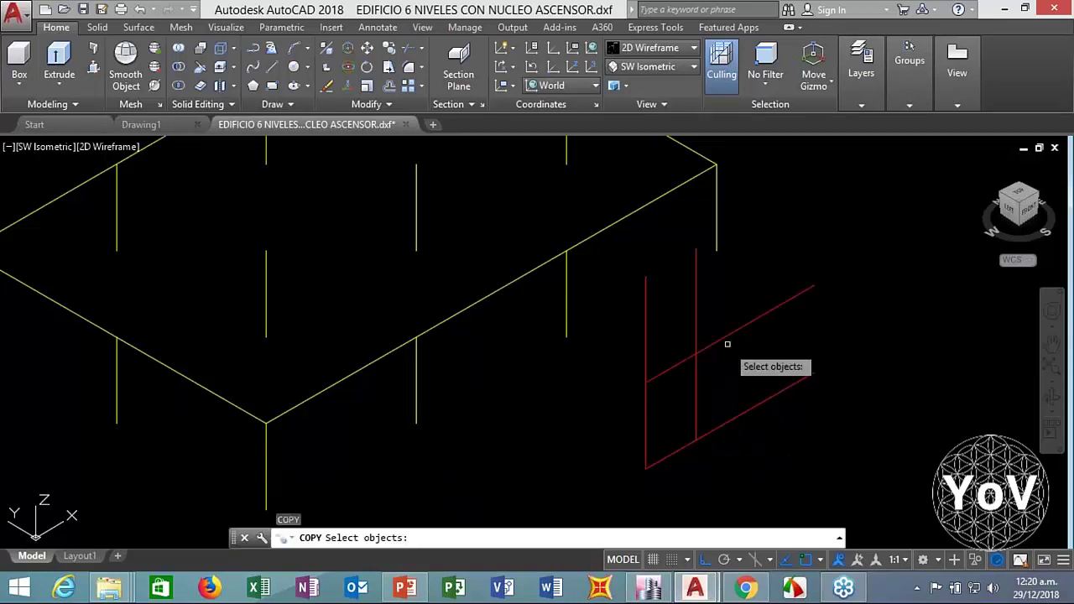
click(727, 344)
click(697, 492)
key(Return)
click(755, 479)
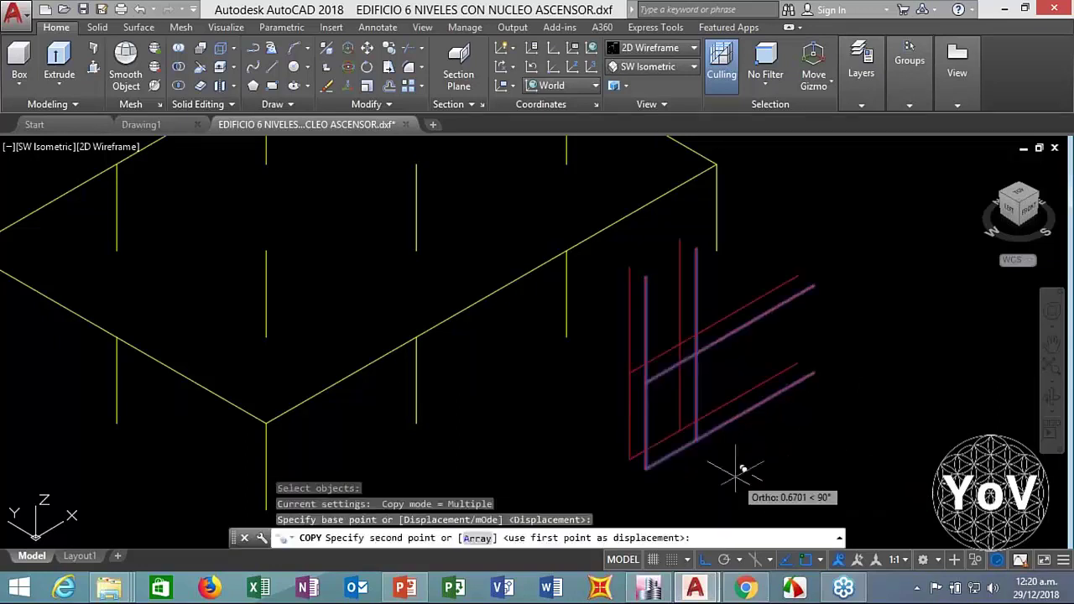
text(2)
key(Return)
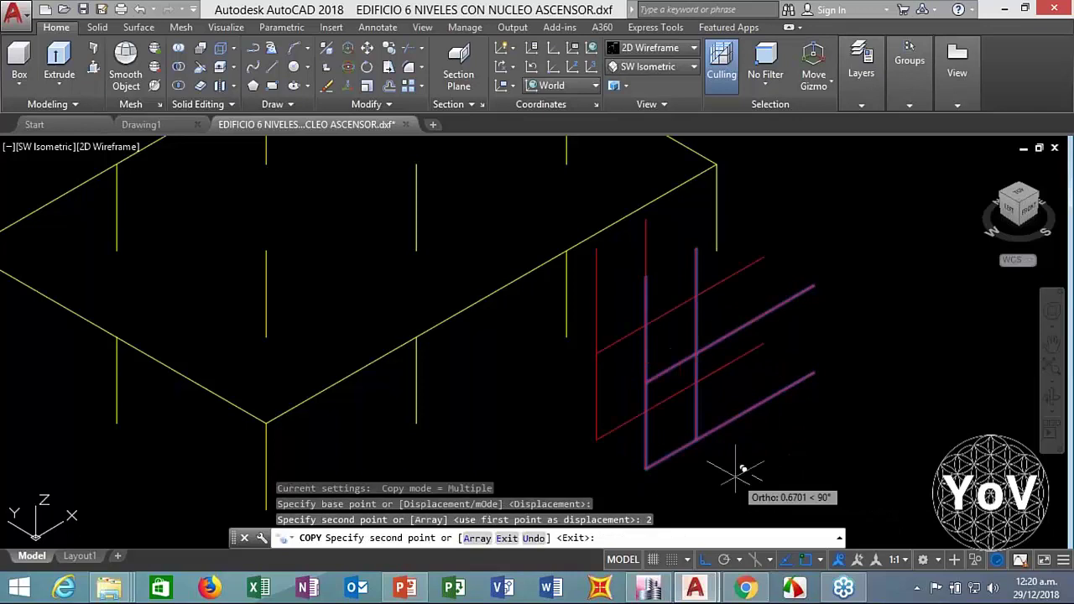
key(Escape)
key(Escape)
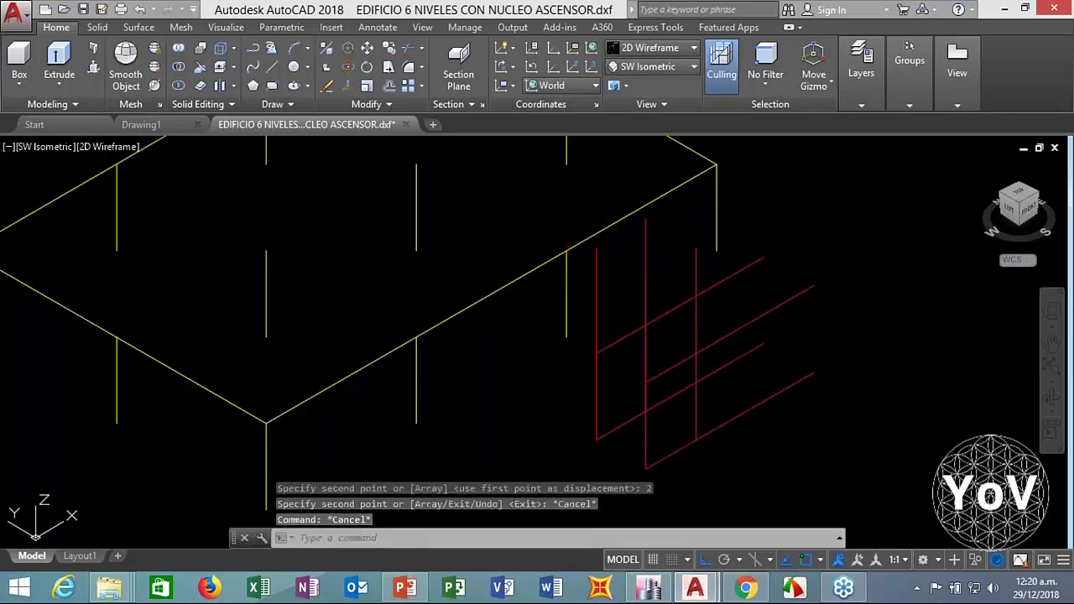
Create a four-point 3DFACE for the core wall parallel to Y at the first pair of vertical guide lines
shift+middle_drag(625, 458, 633, 440)
mouse_move(855, 83)
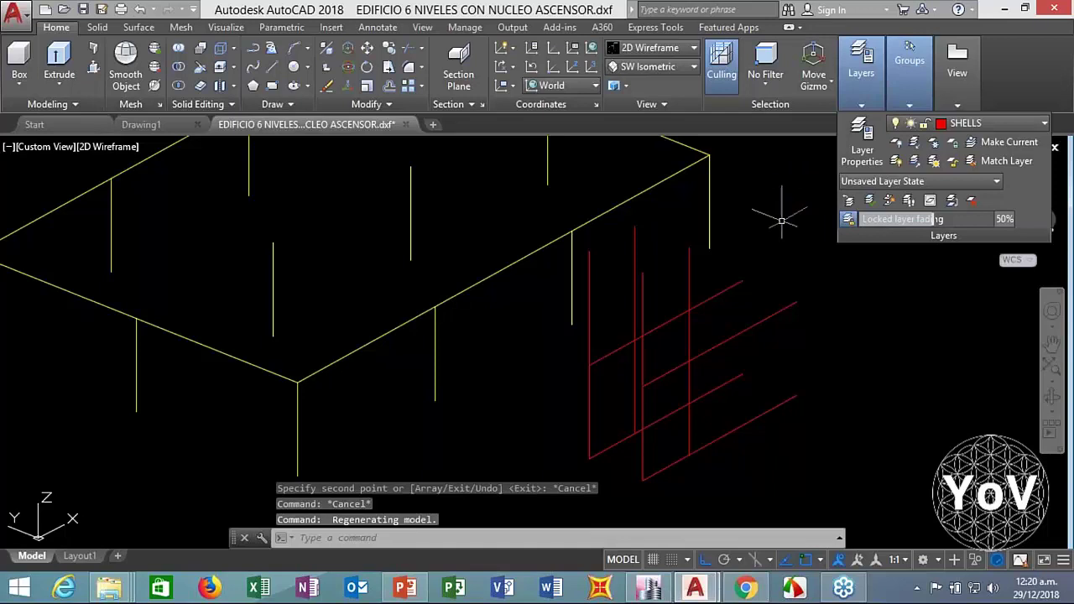
key(Escape)
key(Escape)
text(3DFACE)
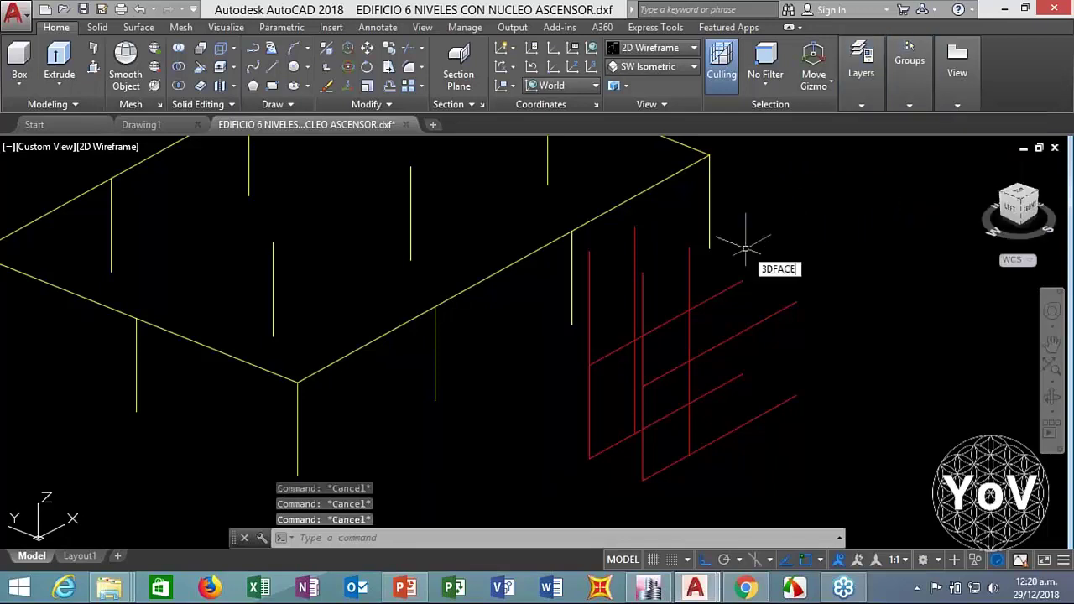
key(Return)
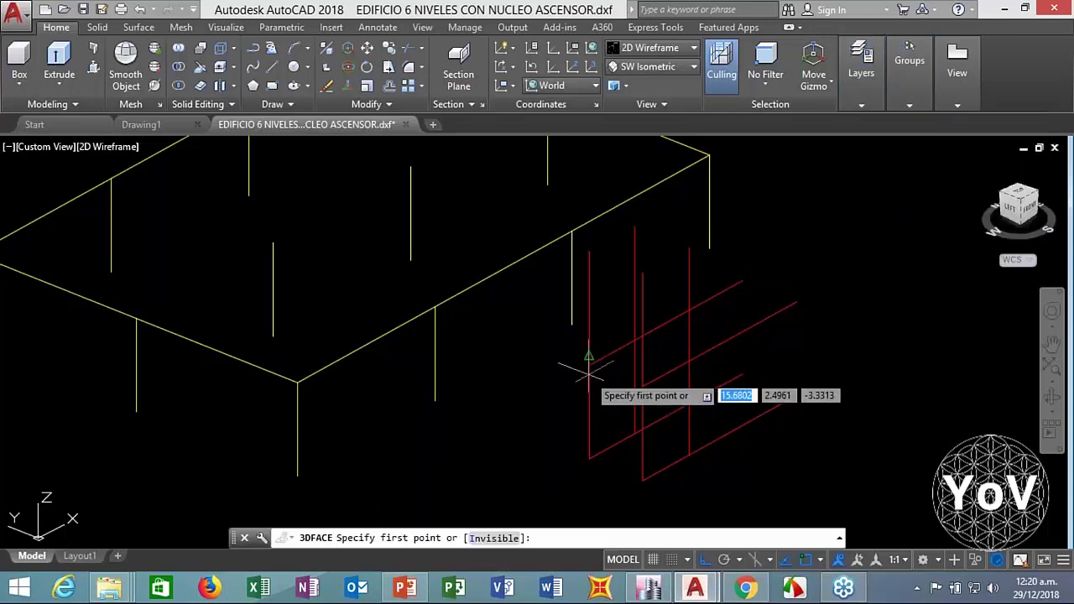
click(589, 365)
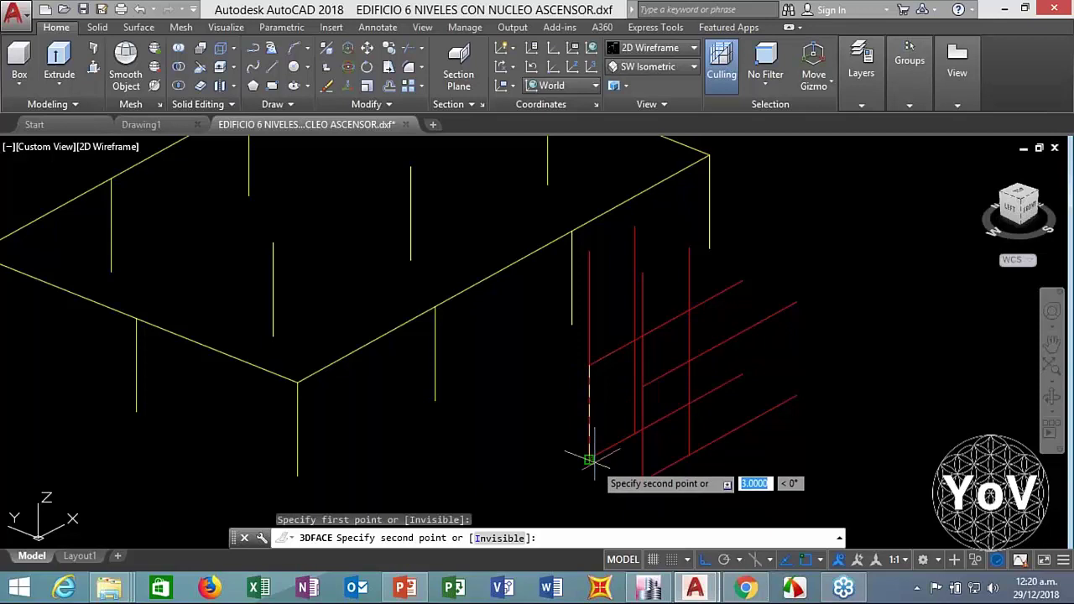
click(590, 460)
click(643, 479)
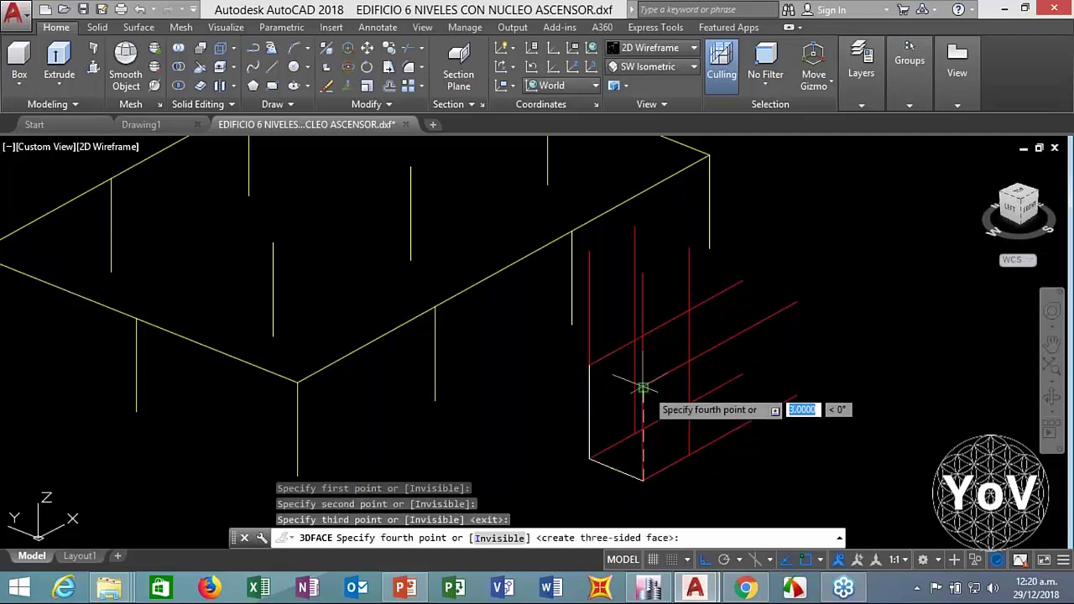
click(643, 387)
key(Return)
Create the opposite core wall as a four-point 3DFACE between the second pair of vertical guide lines
key(Return)
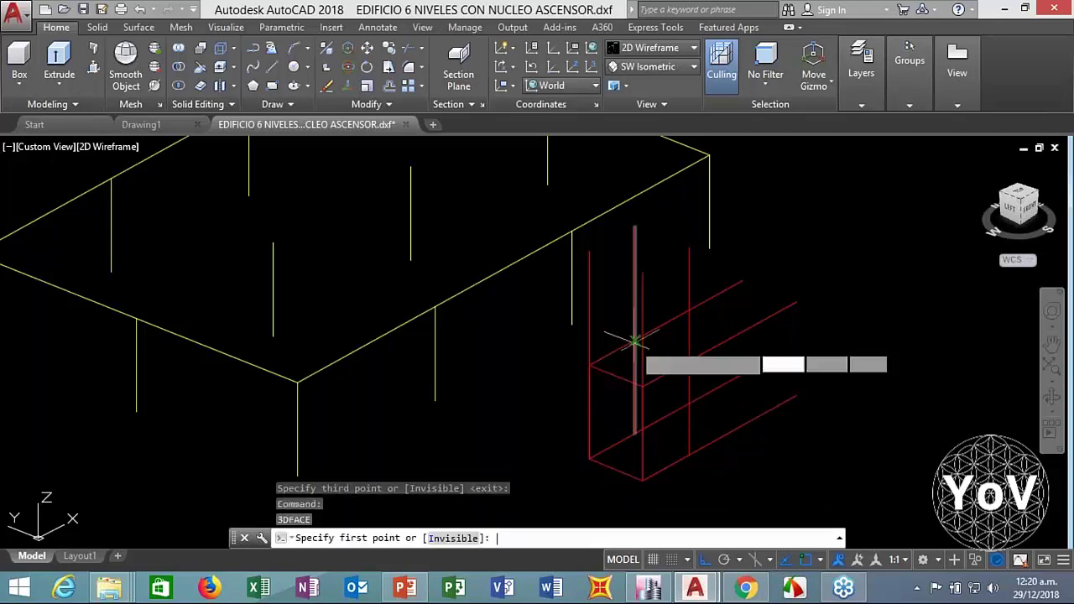
click(635, 342)
click(635, 435)
click(686, 455)
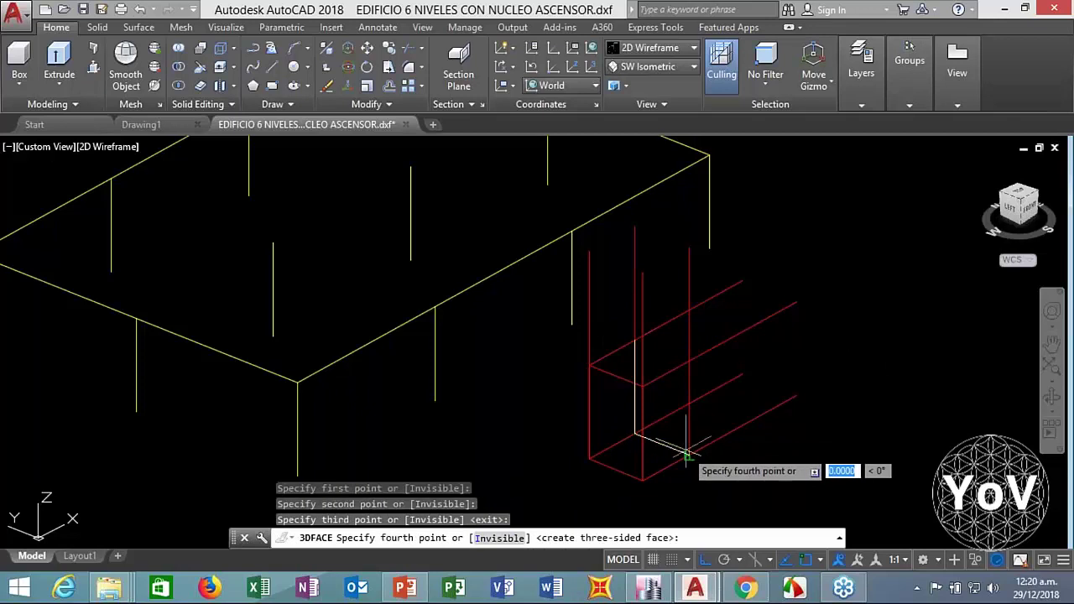
click(686, 365)
key(Return)
key(Return)
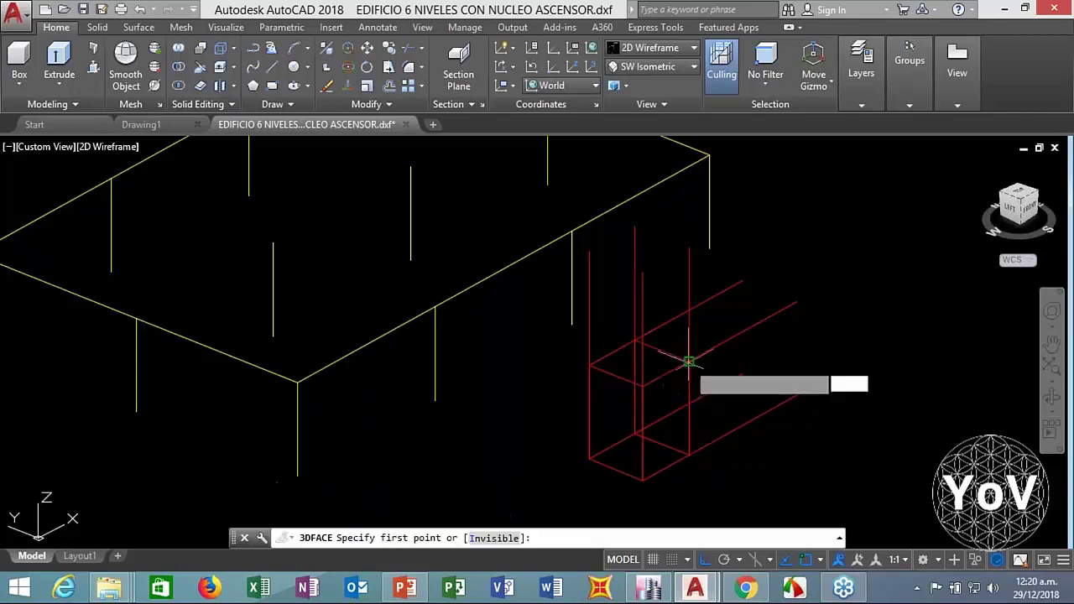
Create the third core wall as a four-point 3DFACE along X, joining the near ends of the two parallel walls
click(686, 363)
click(643, 387)
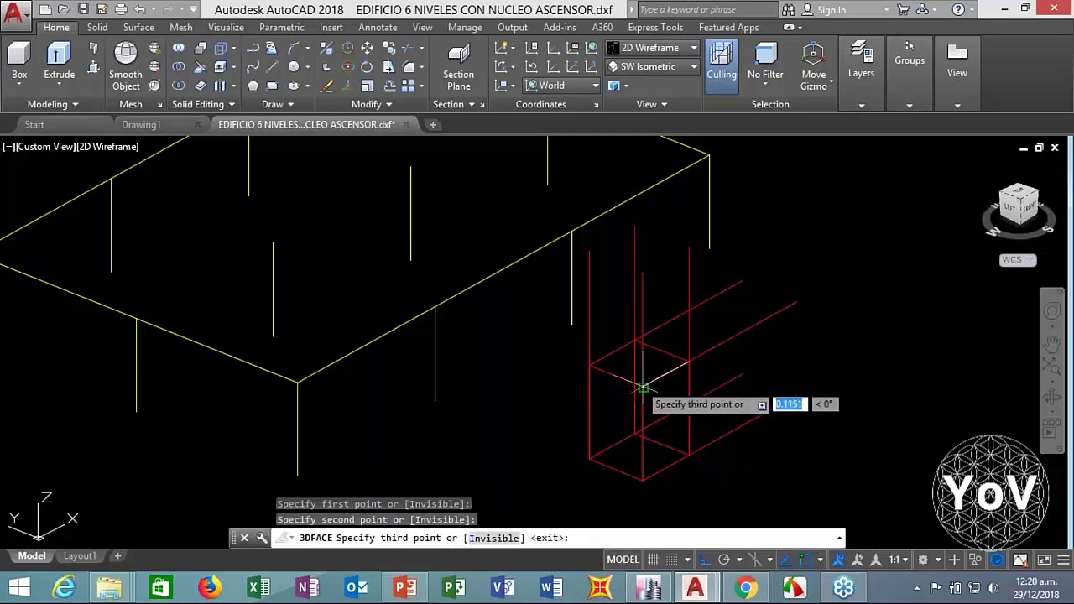
click(643, 478)
click(687, 453)
key(Return)
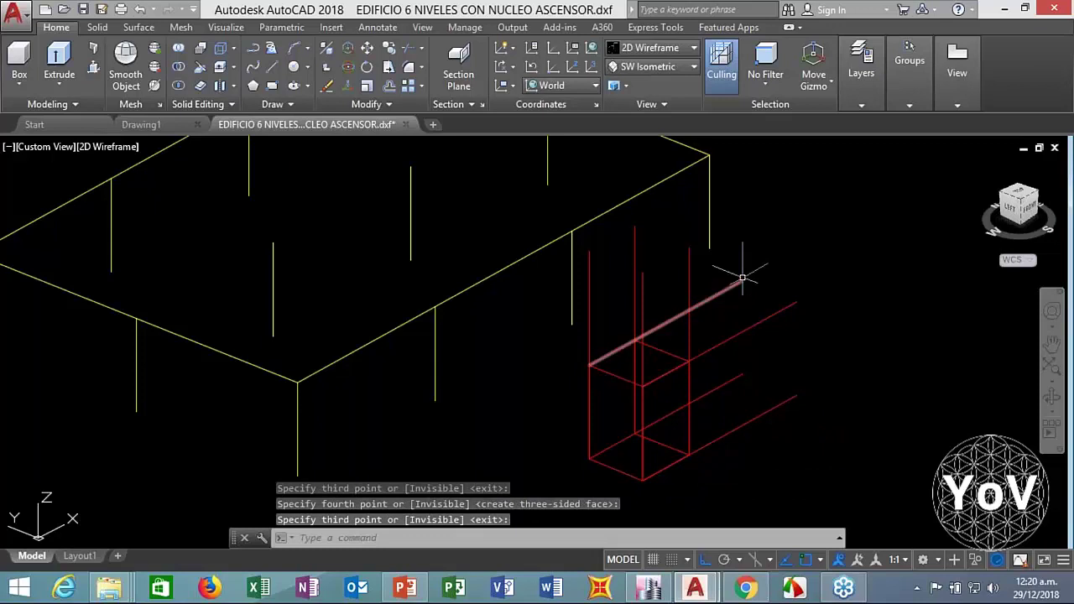
Delete the red horizontal and vertical guide lines, keeping only the three core wall faces
click(743, 278)
click(709, 455)
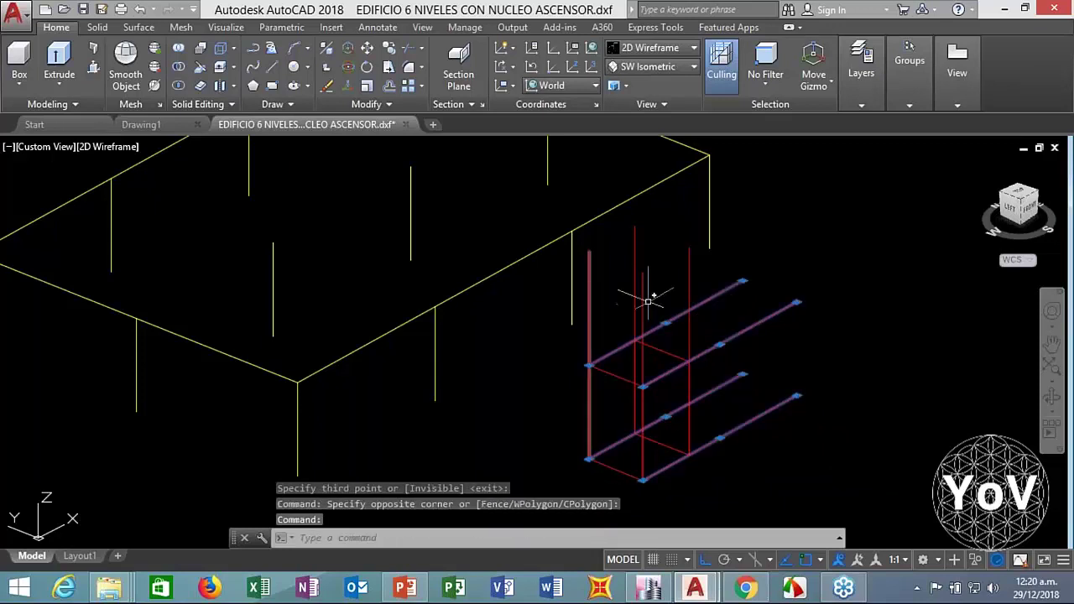
click(703, 284)
key(Delete)
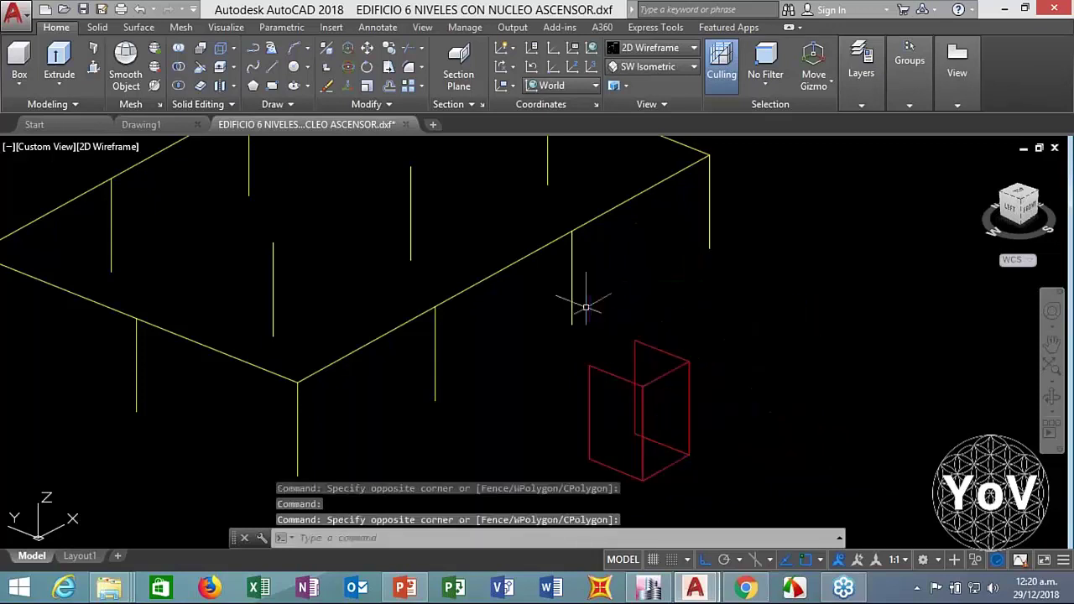
Move the three core walls from the connecting wall's top midpoint to the midpoint of the building's front edge beam
scroll(695, 377, down, 2)
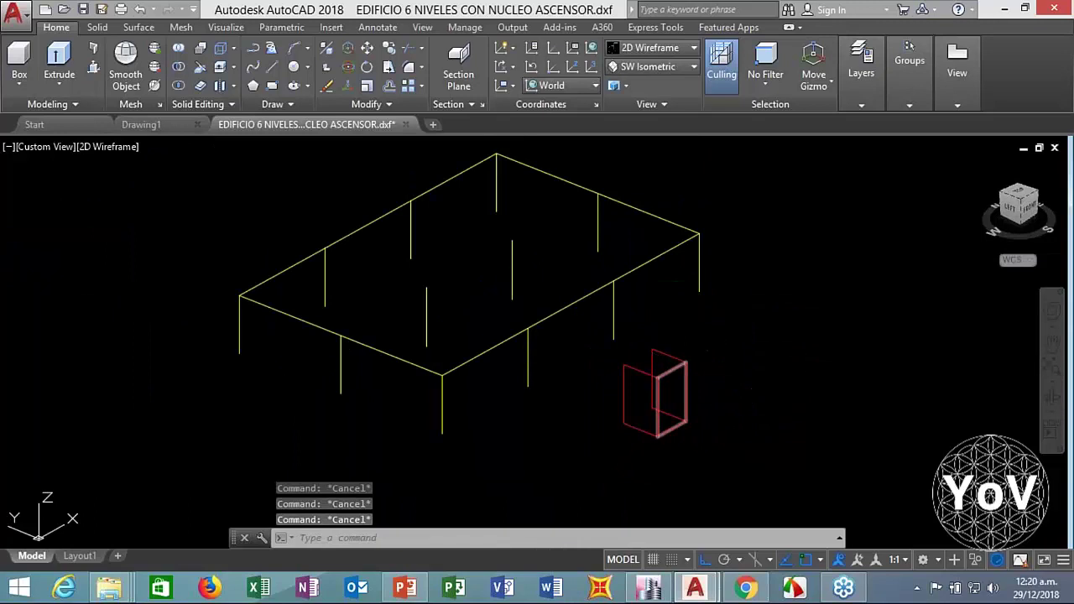
text(m)
key(space)
click(719, 342)
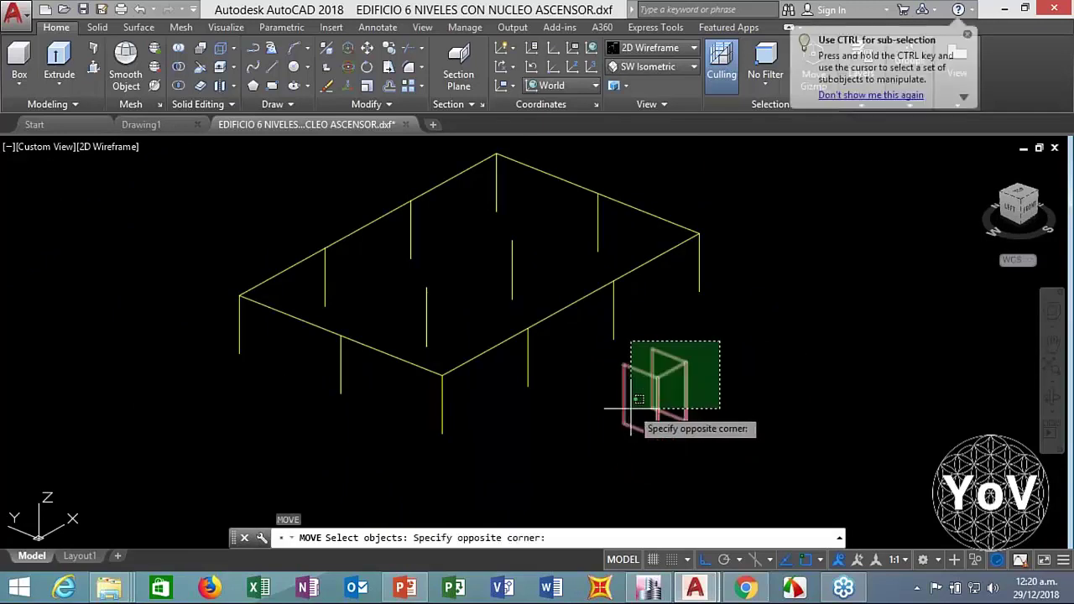
click(631, 401)
key(Return)
click(674, 368)
key(Escape)
key(Escape)
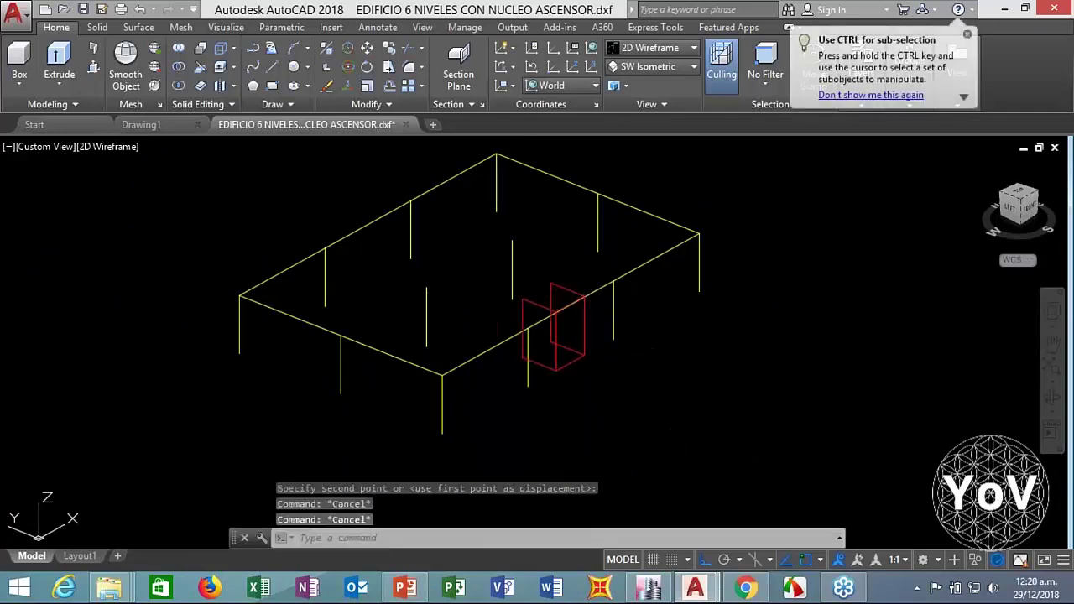
shift+middle_drag(453, 285, 600, 382)
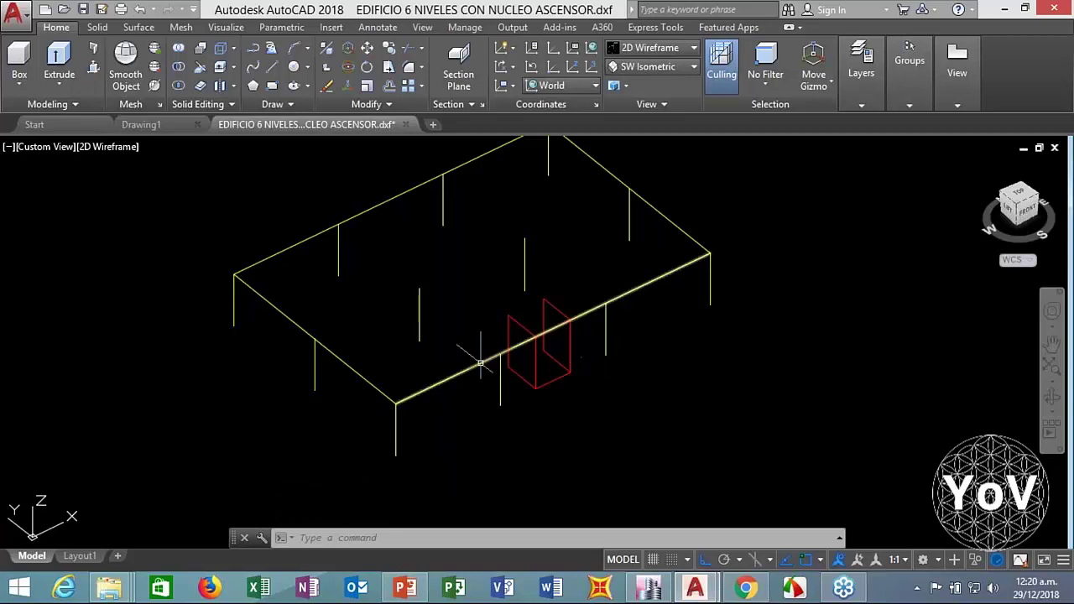
middle_drag(479, 364, 483, 392)
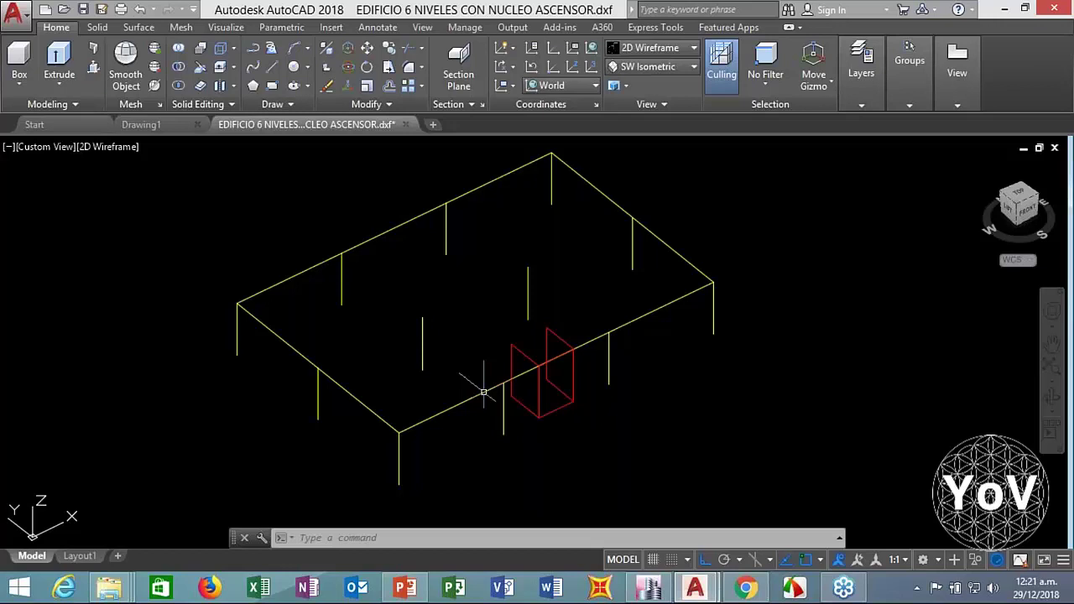
Make FRAMES the current layer and draw the two interior beams along Y between the opposite intermediate column tops
click(861, 73)
click(943, 126)
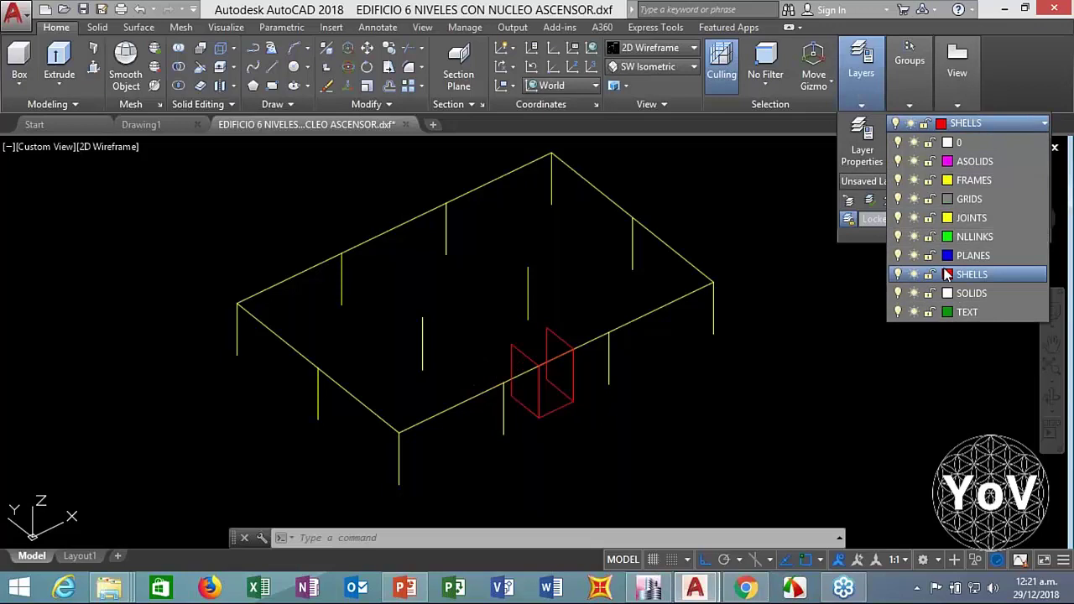
click(941, 185)
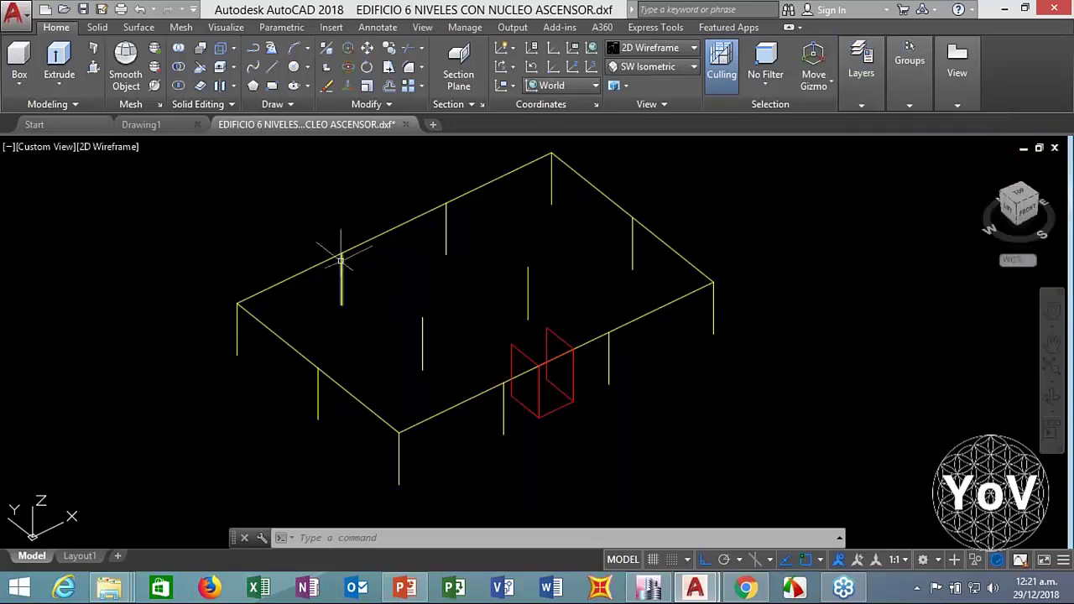
key(Escape)
text(L)
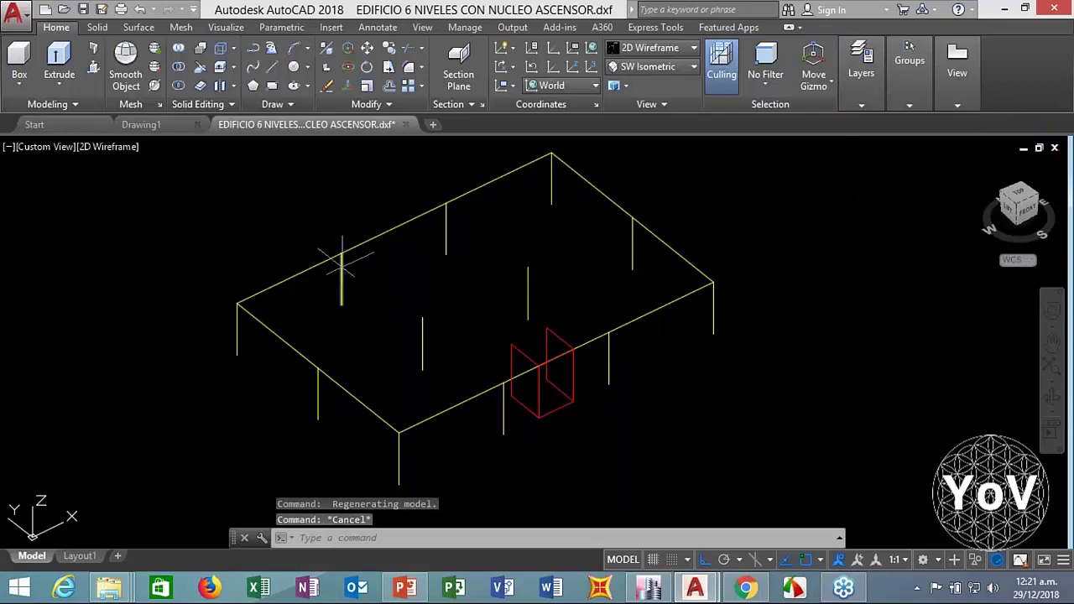
key(Return)
click(341, 253)
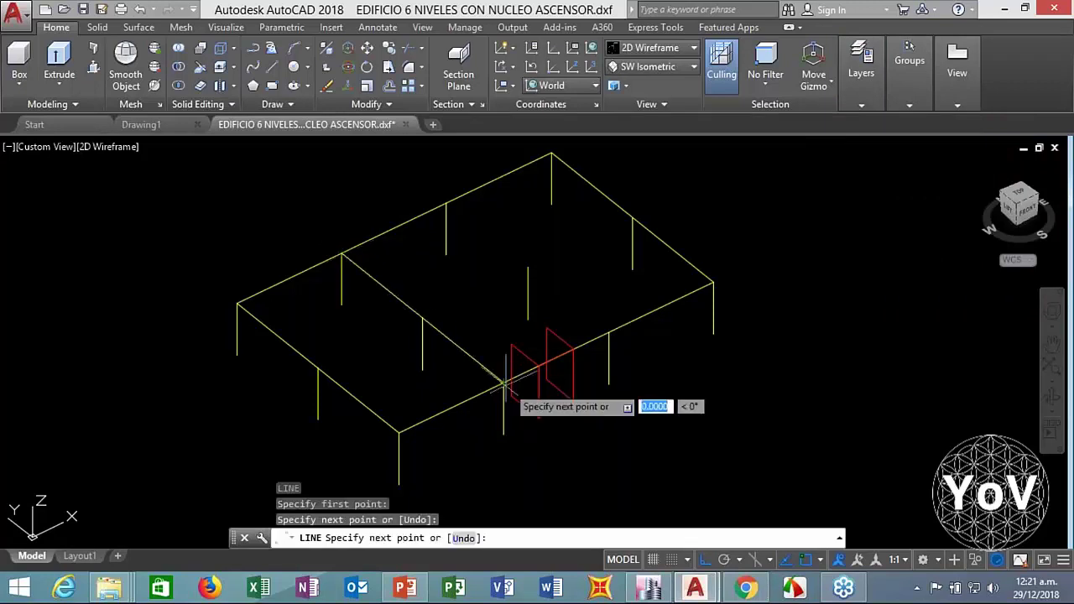
key(Return)
key(Return)
click(446, 203)
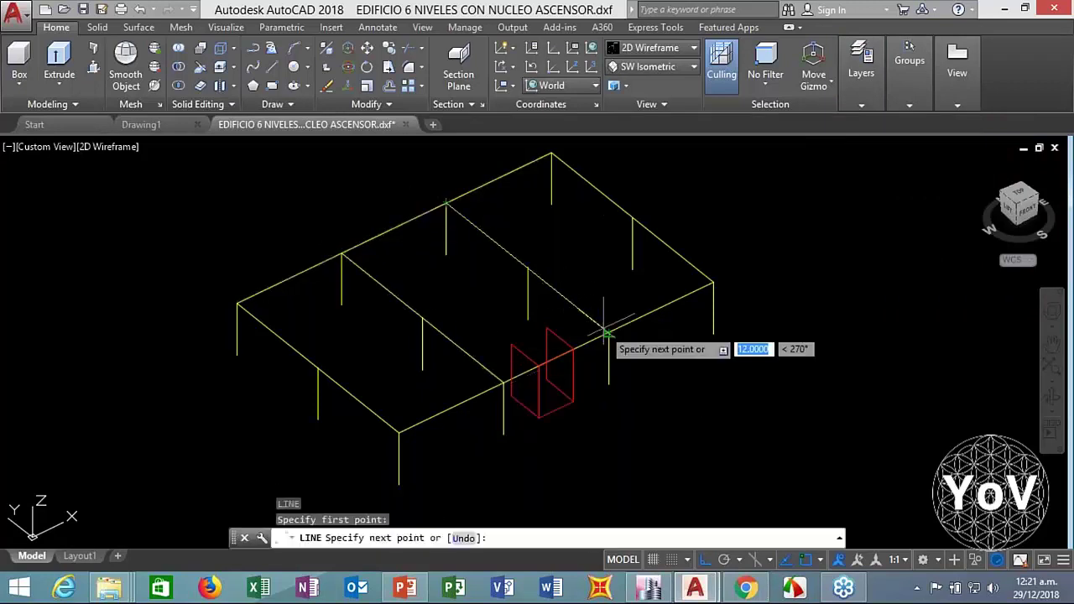
click(609, 334)
key(Return)
Draw the central interior beam along X between the middle column tops of the two short sides
key(Return)
click(319, 367)
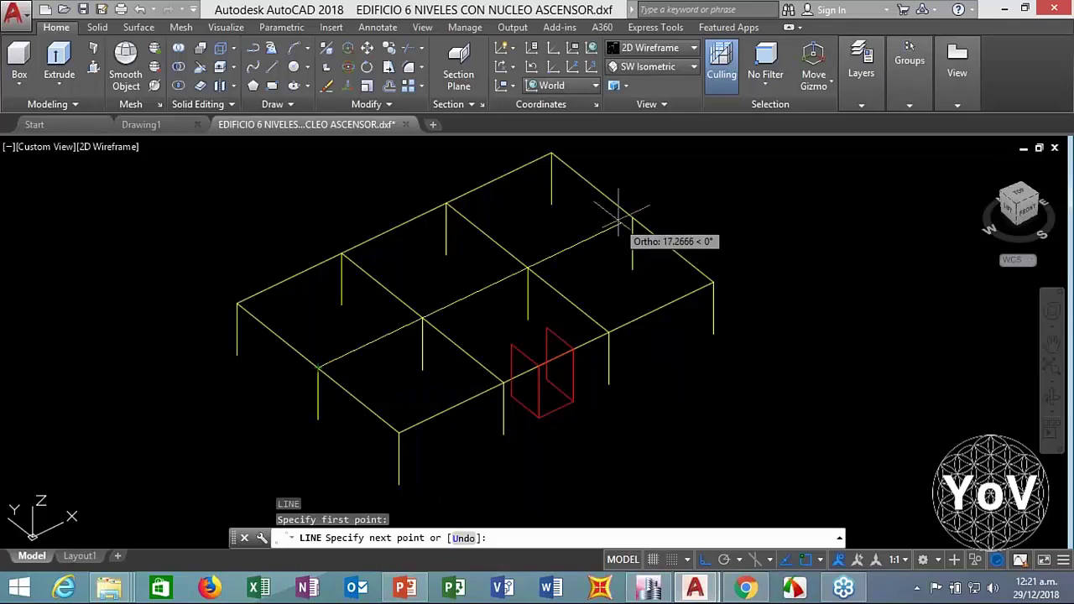
click(631, 219)
key(Return)
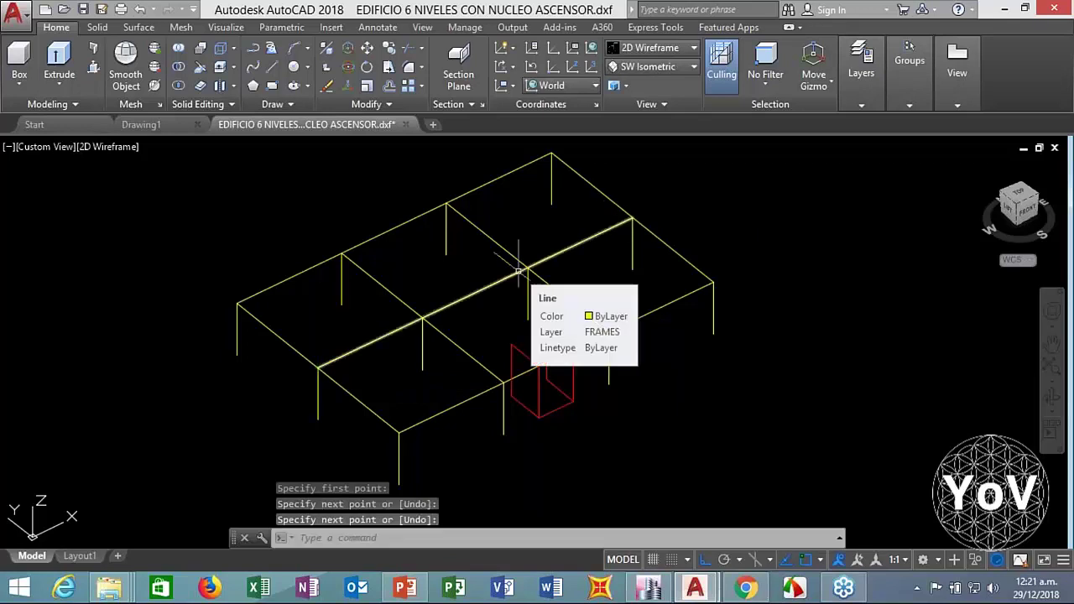
Draw a beam line across the top of the elevator core's open side, joining the two parallel walls
scroll(543, 324, up, 3)
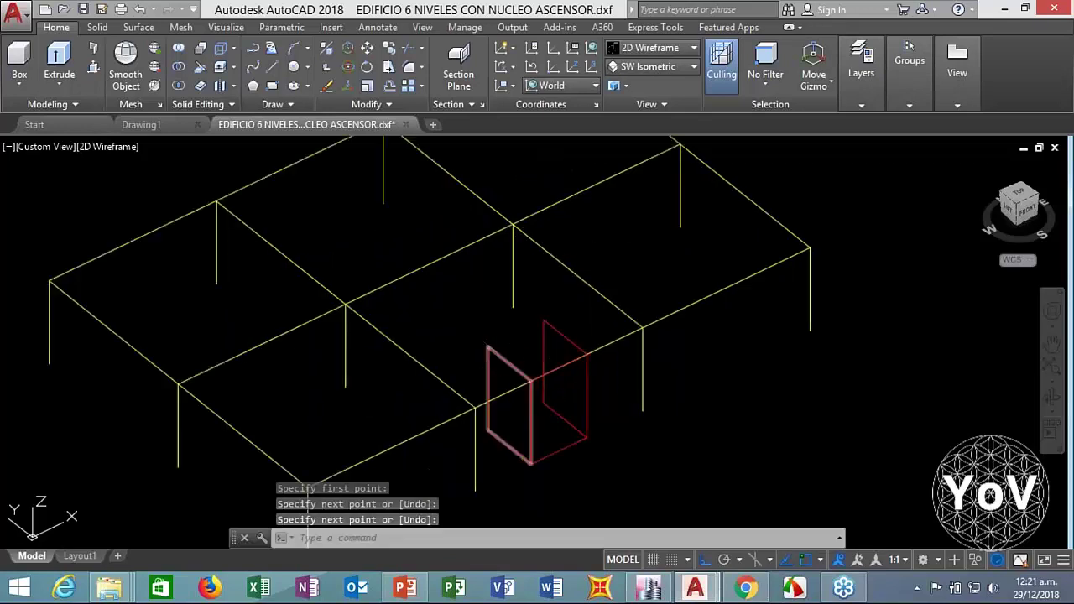
key(Return)
click(522, 336)
click(543, 321)
key(Return)
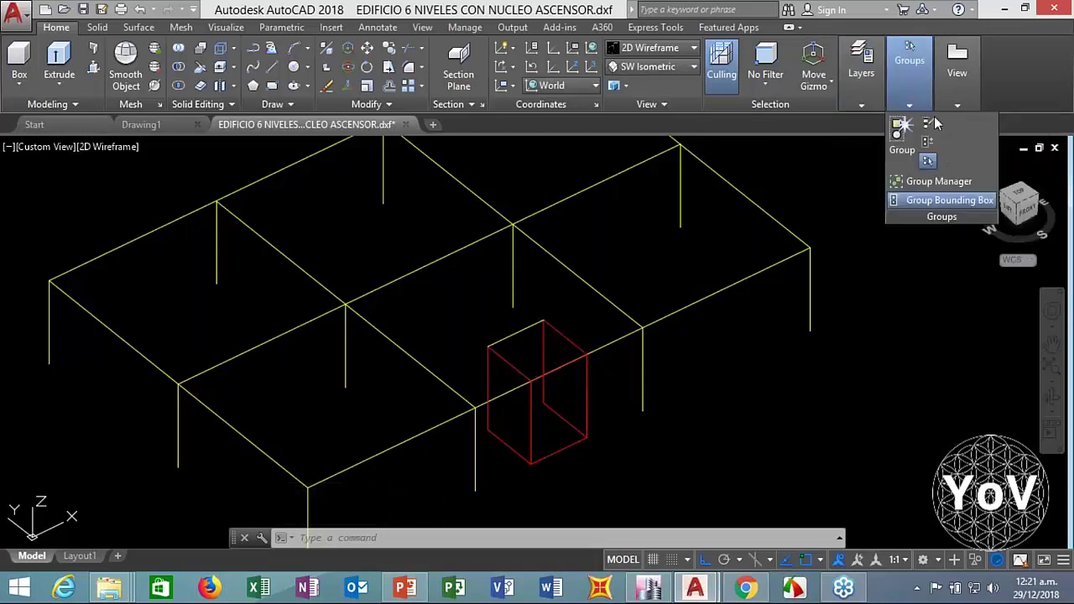
Make SHELLS the current layer and create a four-point 3DFACE slab over the whole floor using its outer corners
mouse_move(875, 90)
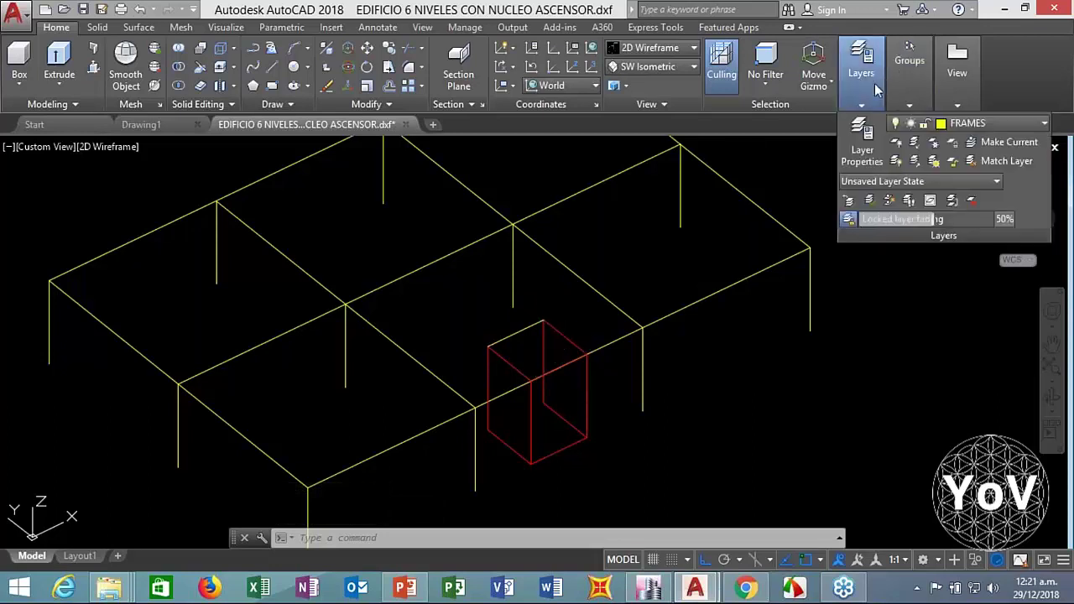
click(948, 123)
click(954, 276)
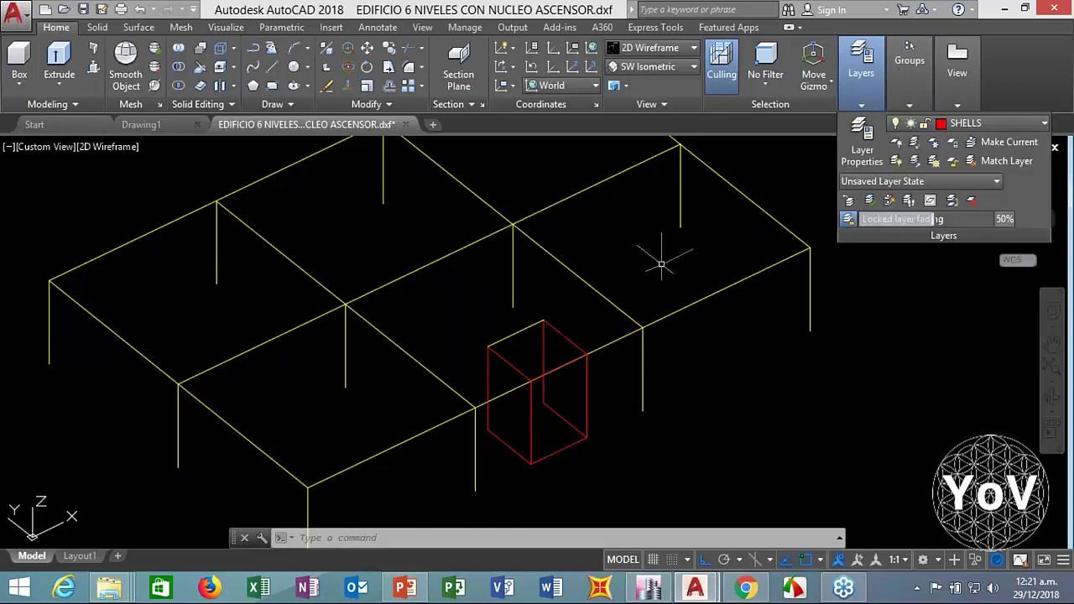
scroll(660, 256, down, 2)
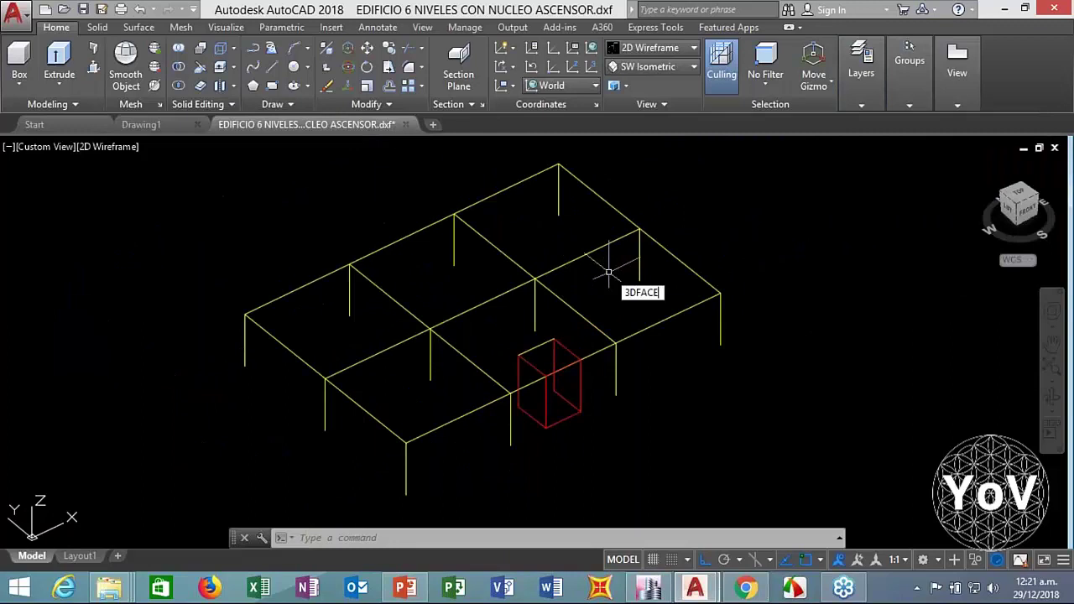
key(Return)
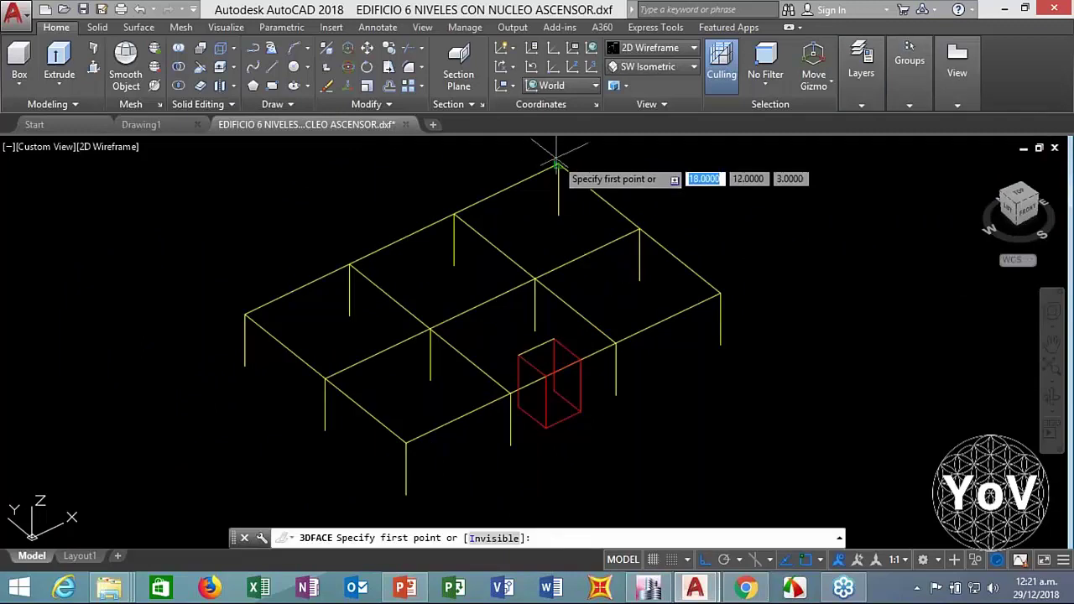
click(558, 166)
click(245, 314)
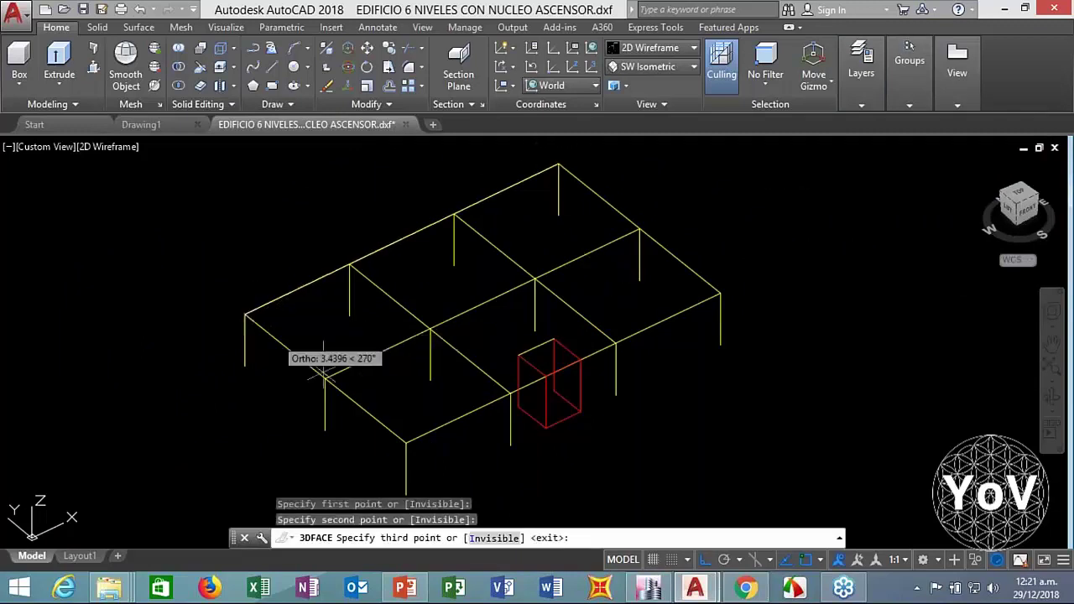
click(406, 444)
click(719, 294)
key(Return)
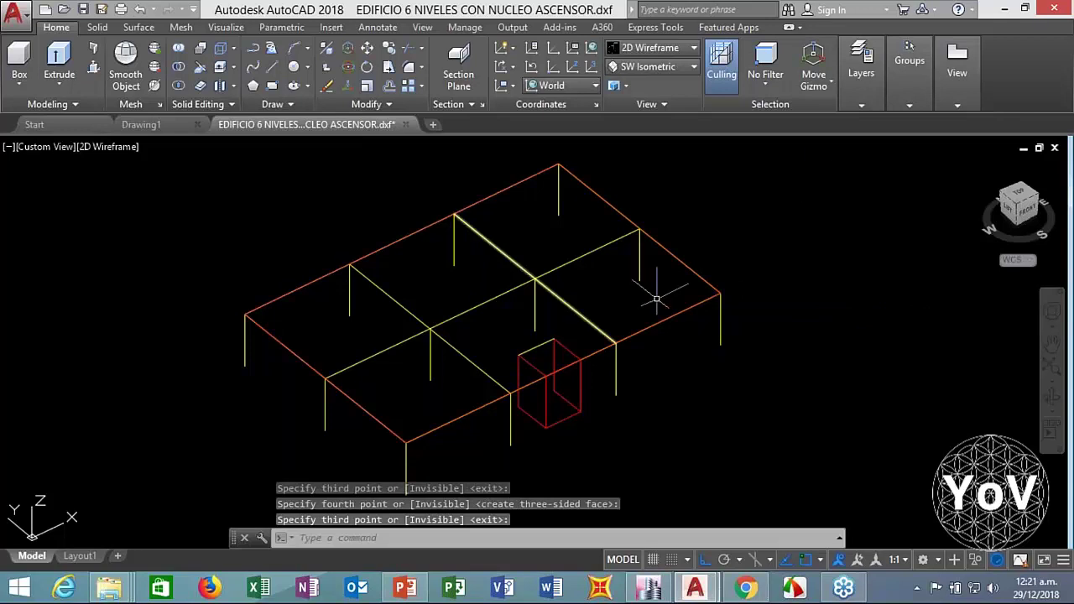
key(Escape)
key(Escape)
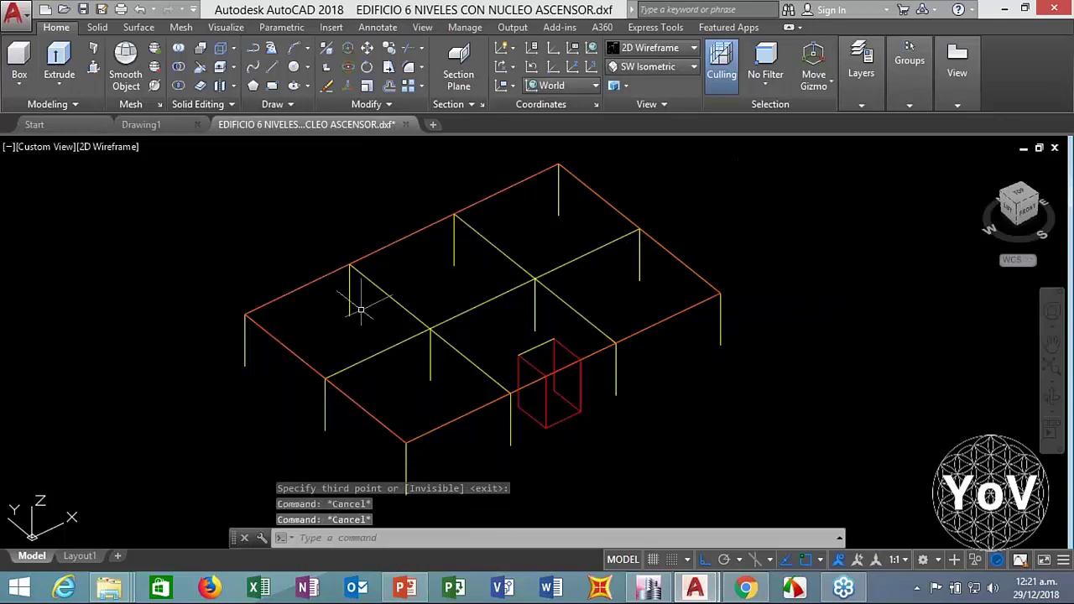
text(l)
key(Return)
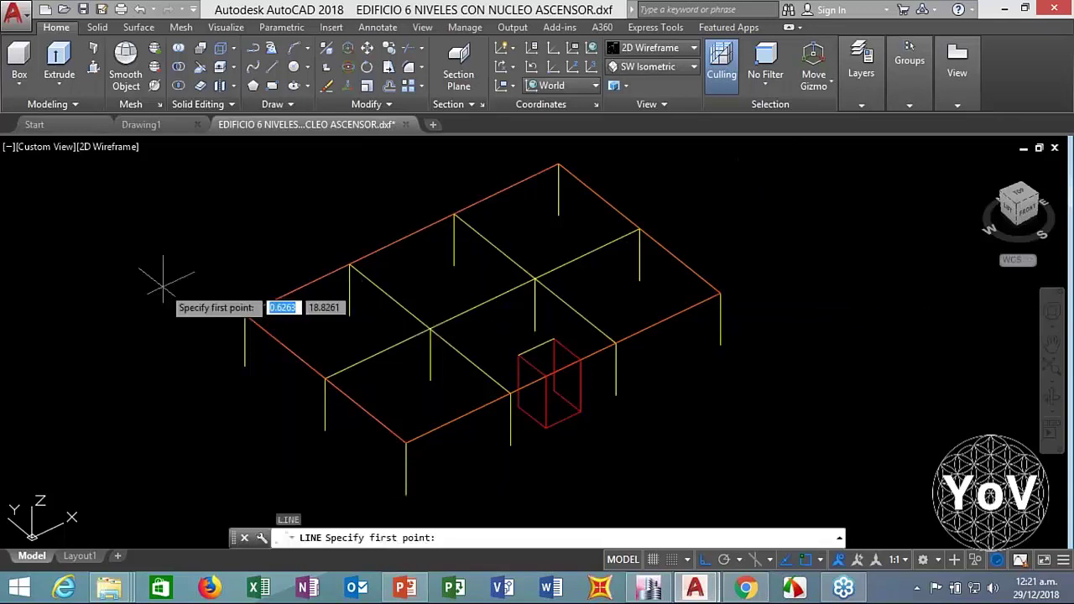
key(Escape)
key(Escape)
key(Escape)
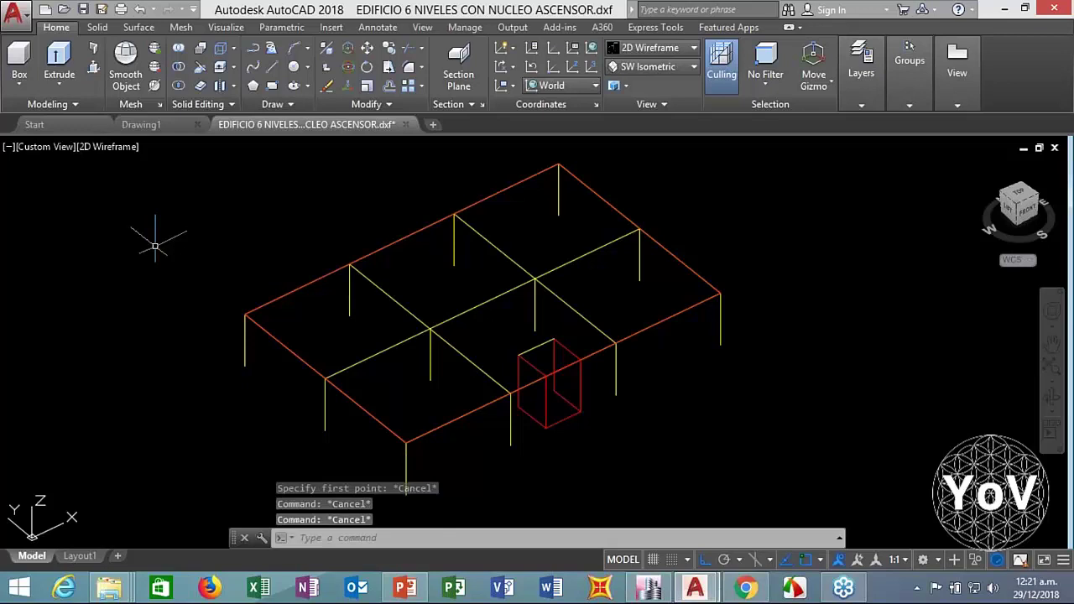
Draw two perpendicular guide lines, along X and along Y, in the empty area beside the building
text(l)
key(Return)
click(155, 247)
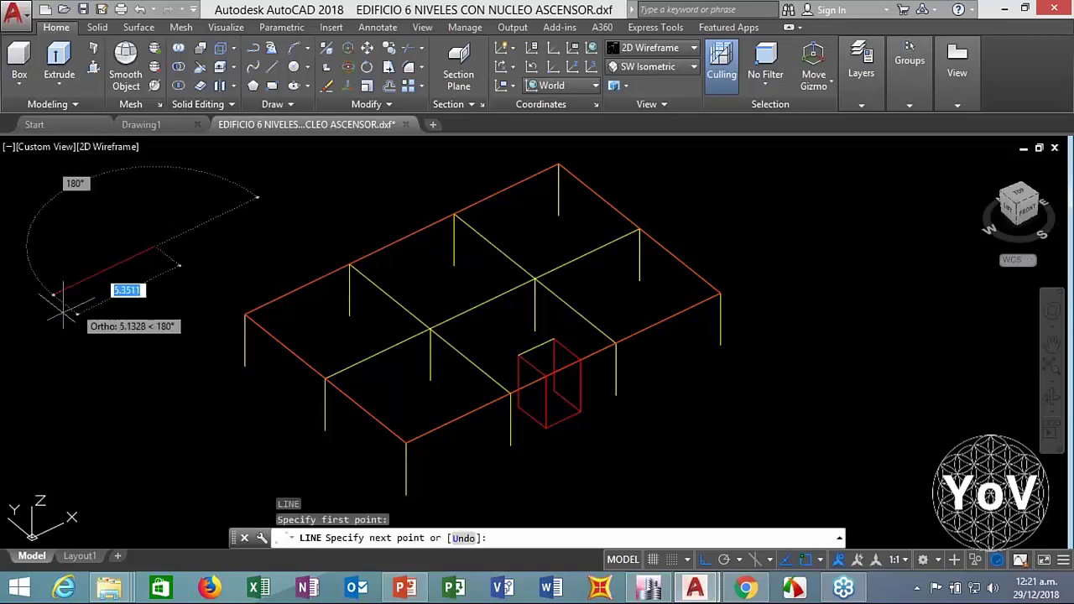
click(46, 298)
click(179, 405)
Copy the guide line parallel to Y 2 units along X
text(CO)
key(Return)
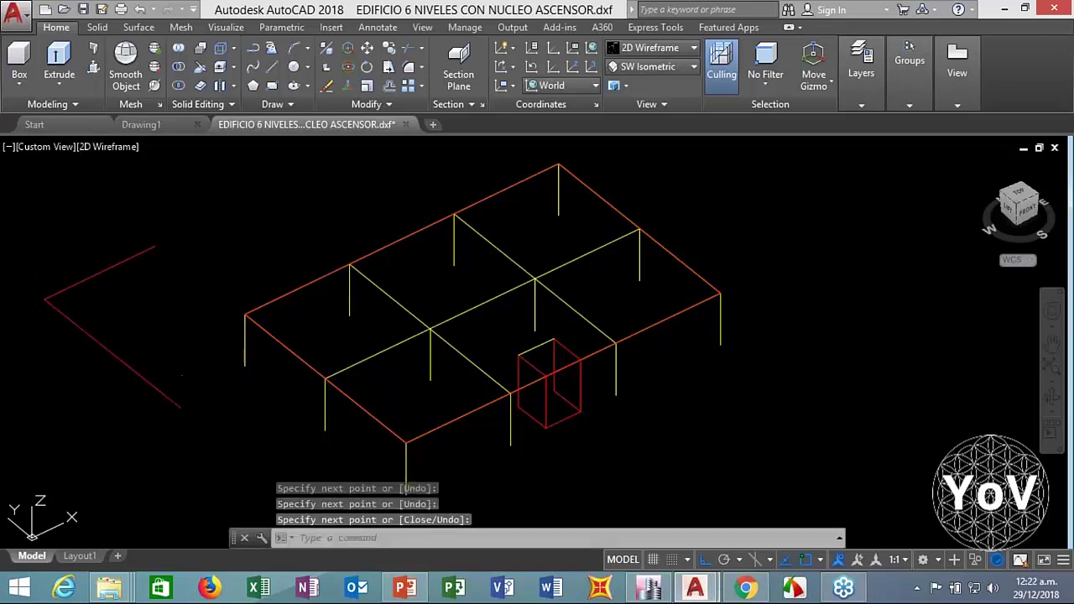
click(118, 340)
click(71, 421)
key(Return)
click(70, 421)
text(2)
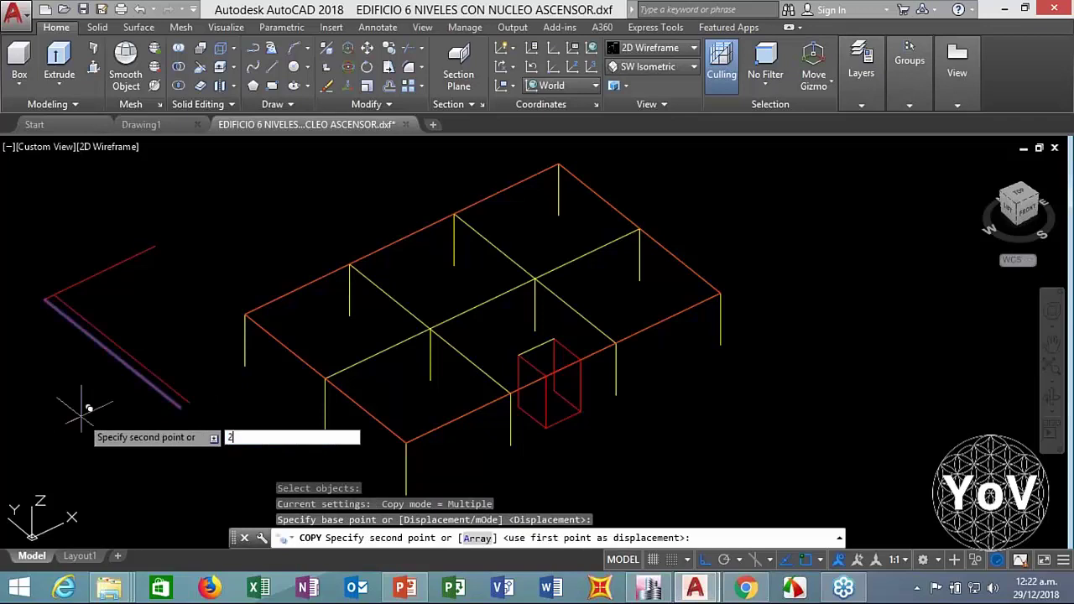
key(Return)
key(Return)
Copy the guide line parallel to X 2 units along Y to close the square outline
key(Return)
click(126, 268)
click(143, 257)
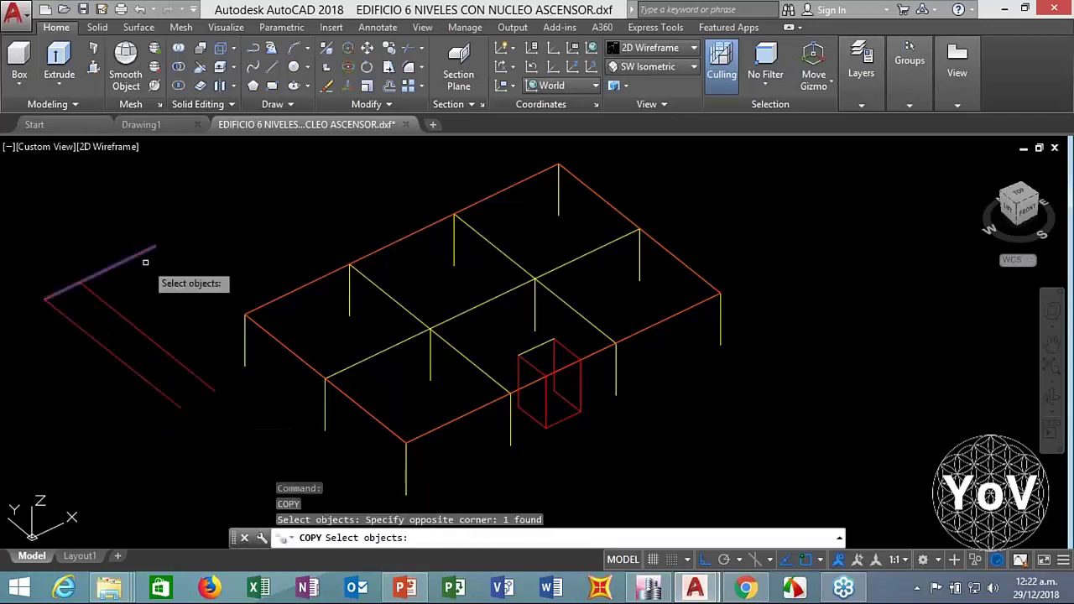
key(Return)
click(157, 250)
click(180, 268)
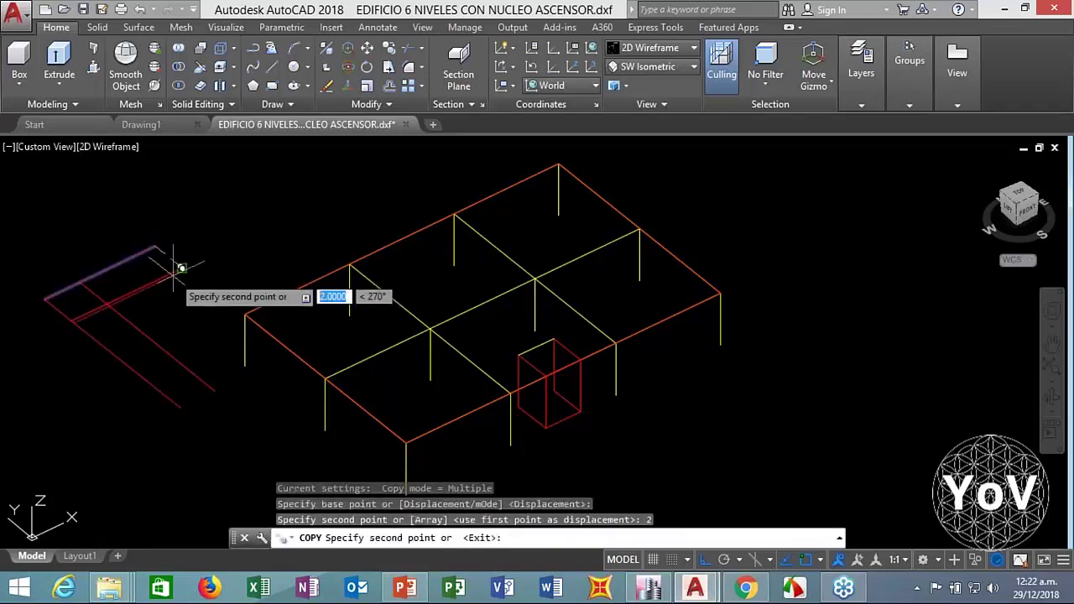
key(Escape)
key(Escape)
key(Escape)
Create a four-point 3DFACE over the 2 by 2 square formed by the guide lines beside the building
text(3DFACE)
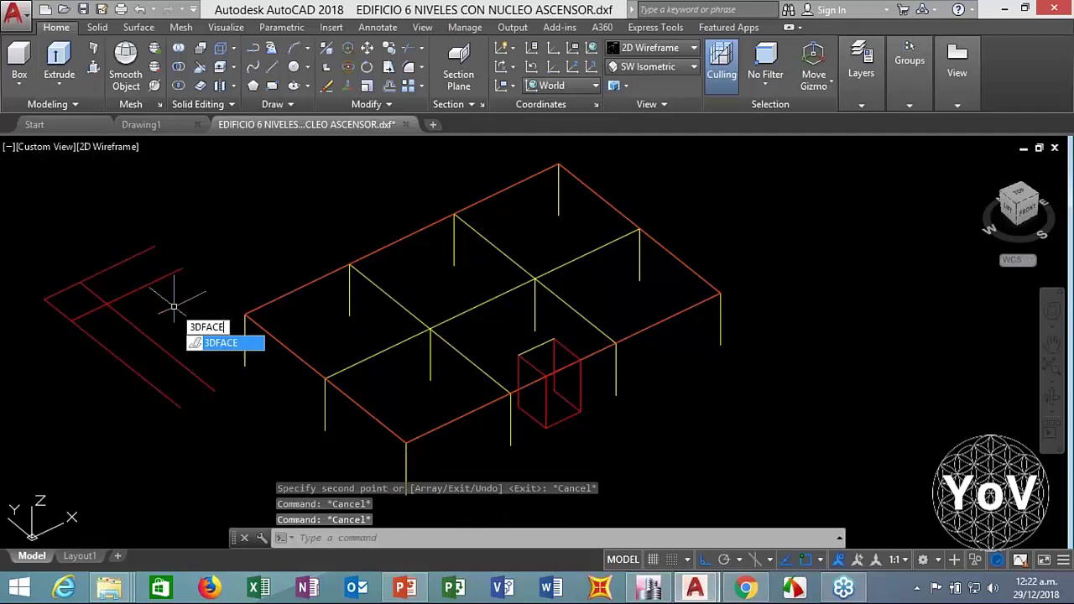
key(Return)
click(79, 282)
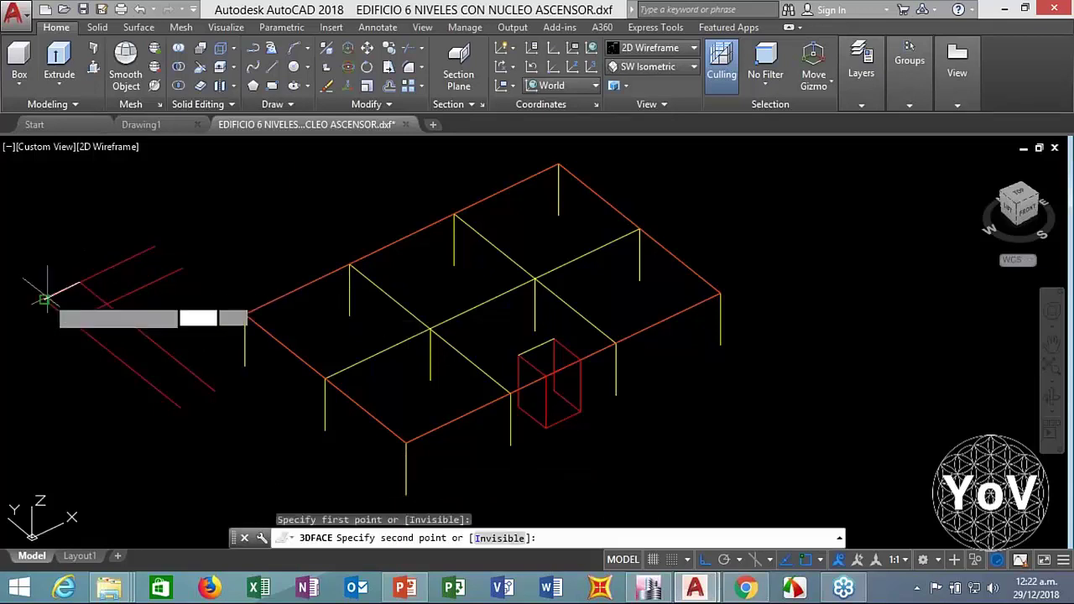
click(45, 298)
click(71, 319)
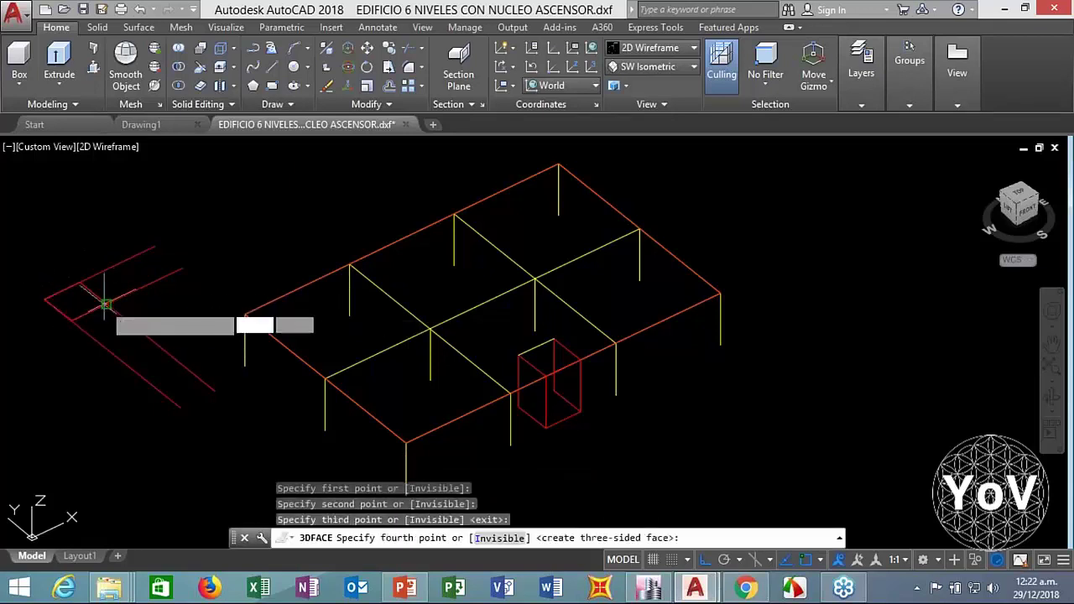
click(100, 303)
key(Return)
Delete the four guide lines around the square face
click(166, 248)
click(125, 379)
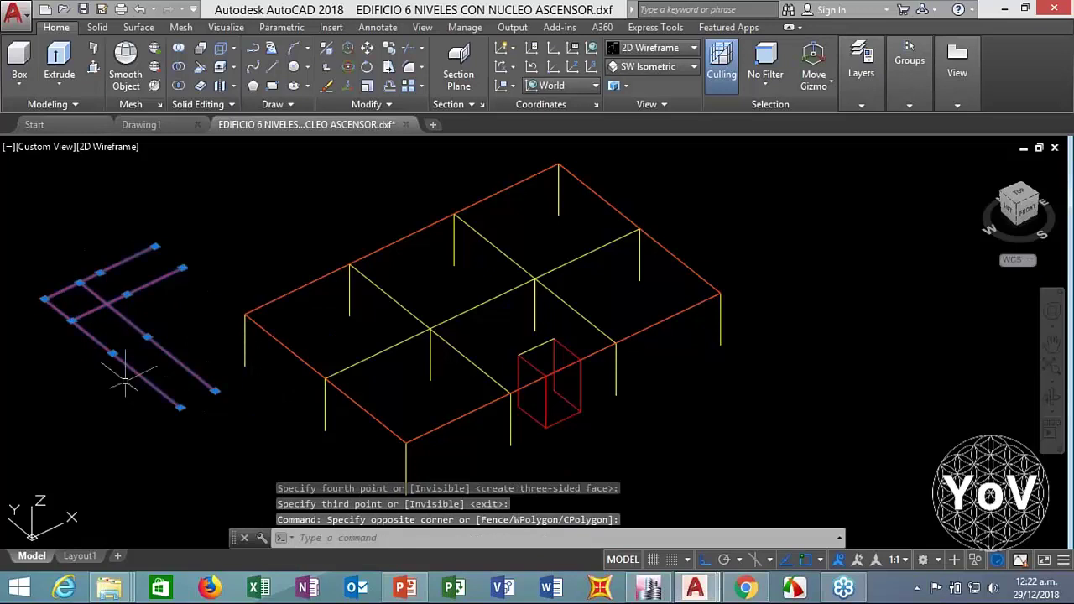
key(Delete)
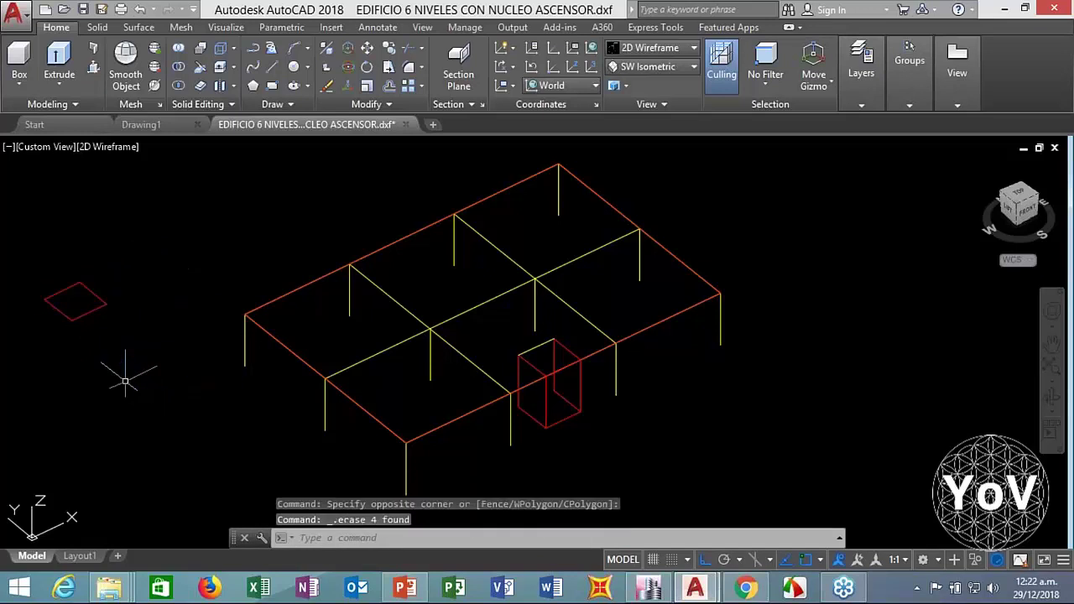
Copy the 2 by 2 square face along X into the empty area beside it
key(Return)
click(139, 250)
click(55, 356)
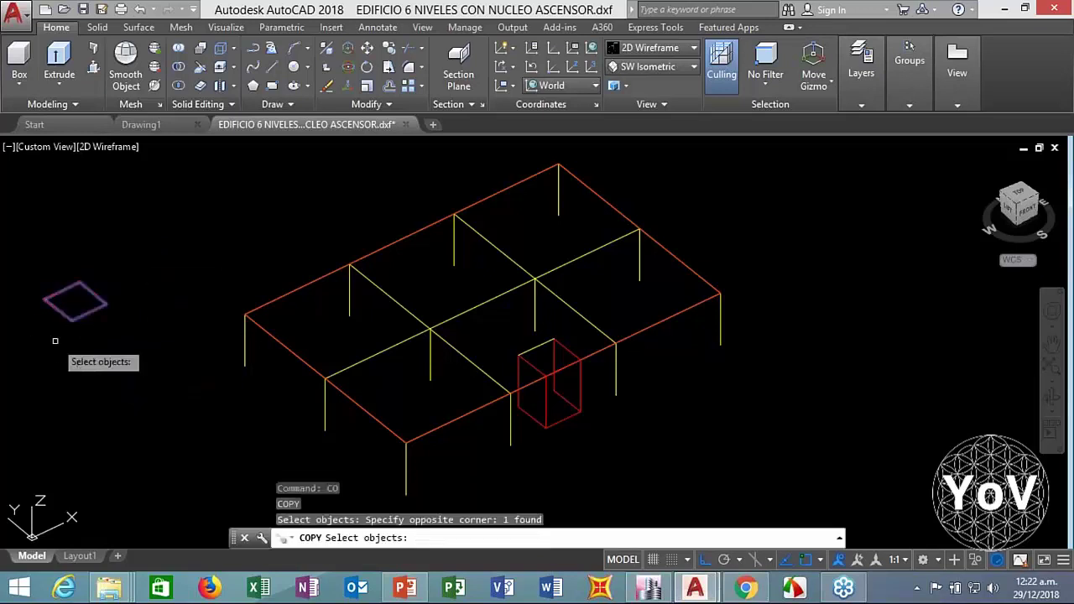
key(Return)
click(121, 344)
key(Escape)
key(Escape)
key(Escape)
key(Escape)
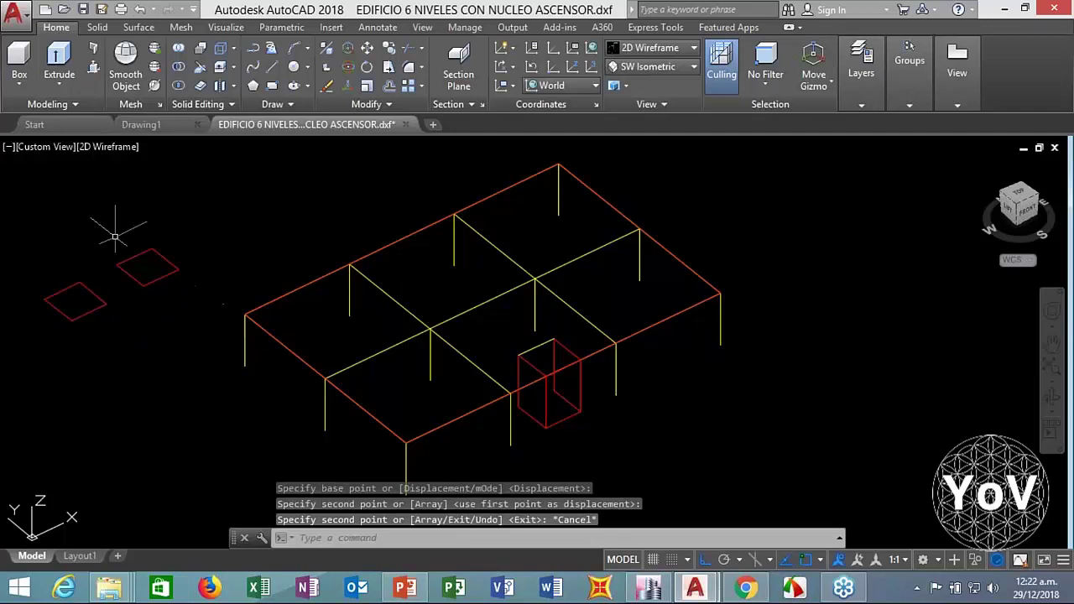
Stretch the copied face inward by 1 unit along X to make it 1 by 2
scroll(175, 299, up, 3)
text(s)
key(Return)
click(271, 208)
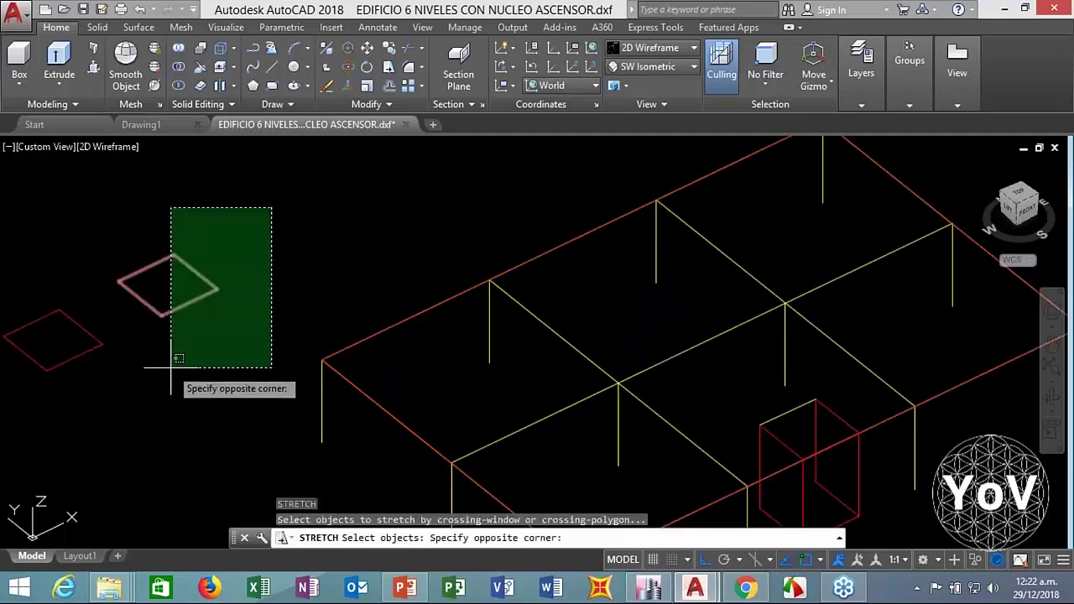
click(170, 356)
key(Return)
click(217, 339)
text(1)
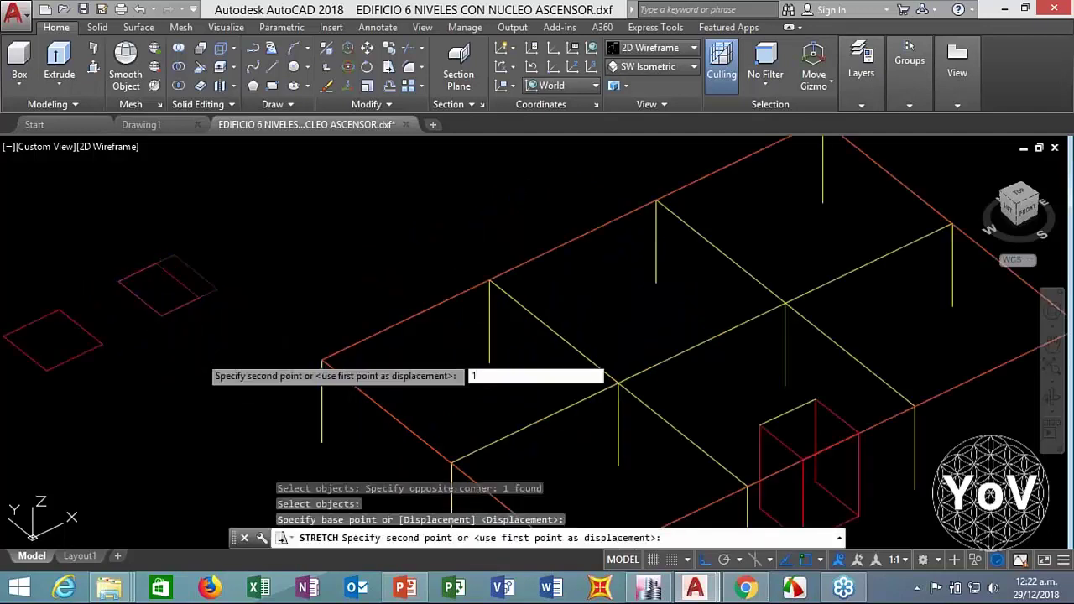
key(Return)
Copy the 1 by 2 face along X into the empty area beside it
text(co)
key(Return)
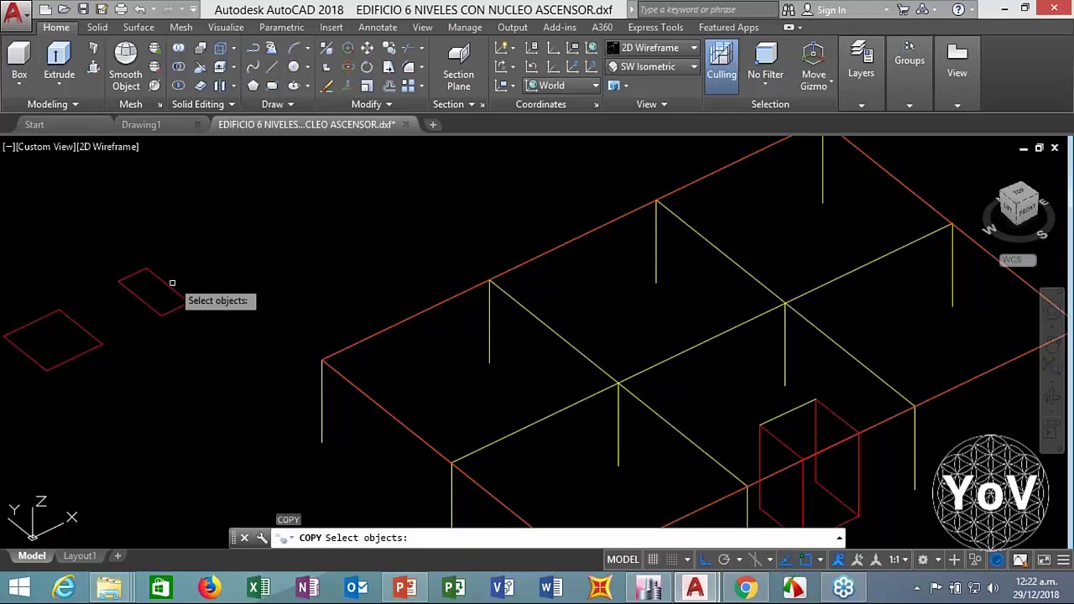
click(198, 247)
click(126, 336)
key(Return)
click(166, 329)
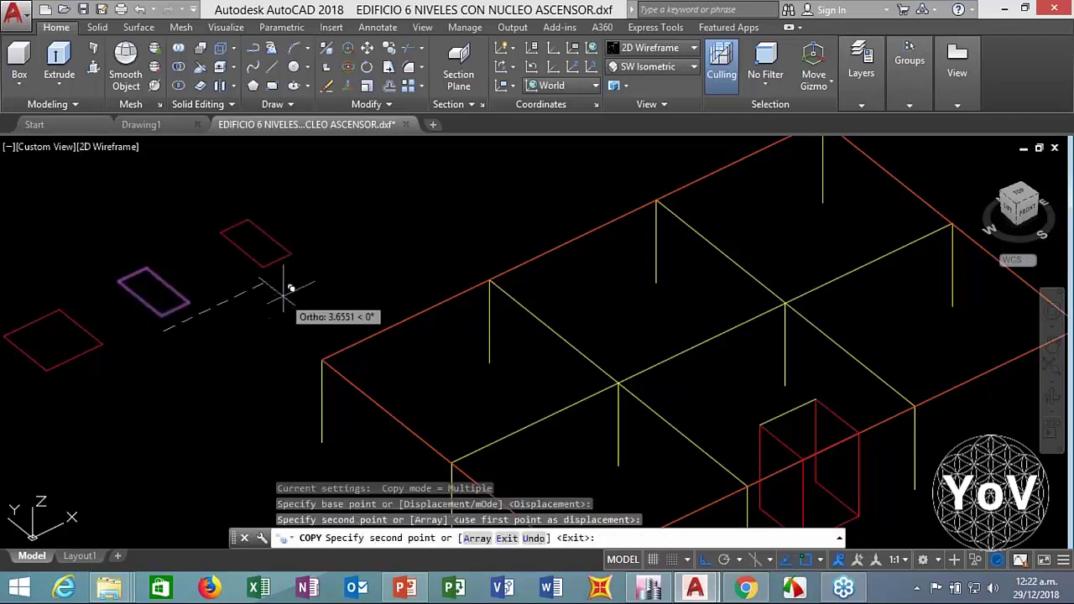
key(Escape)
key(Escape)
Stretch the newest face copy inward by 1 unit along Y to make it 1 by 1
text(s)
key(Return)
click(315, 231)
click(257, 296)
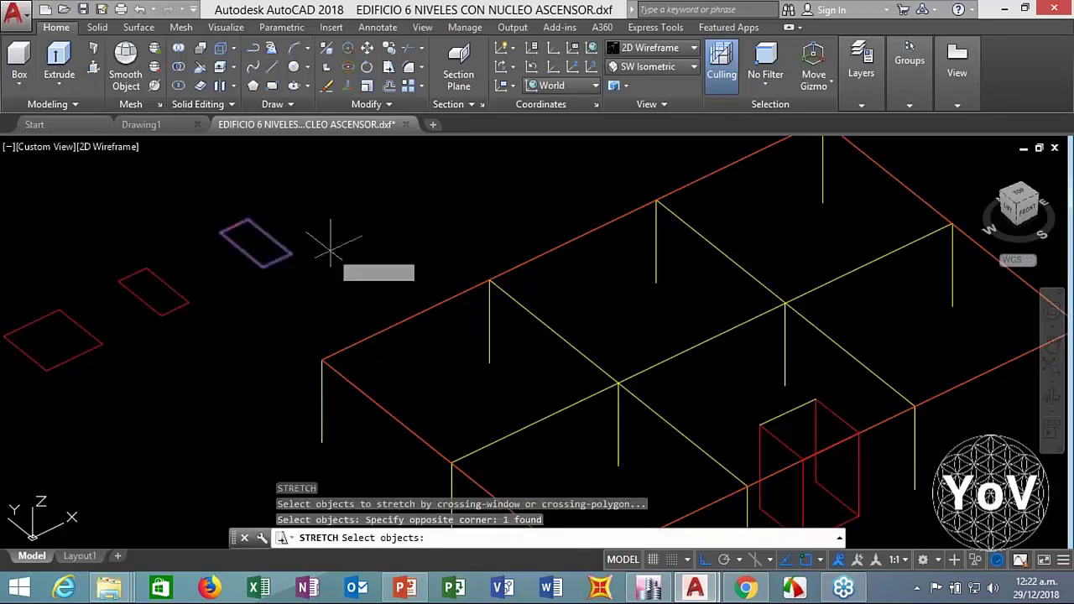
key(Return)
click(289, 249)
text(1)
key(Return)
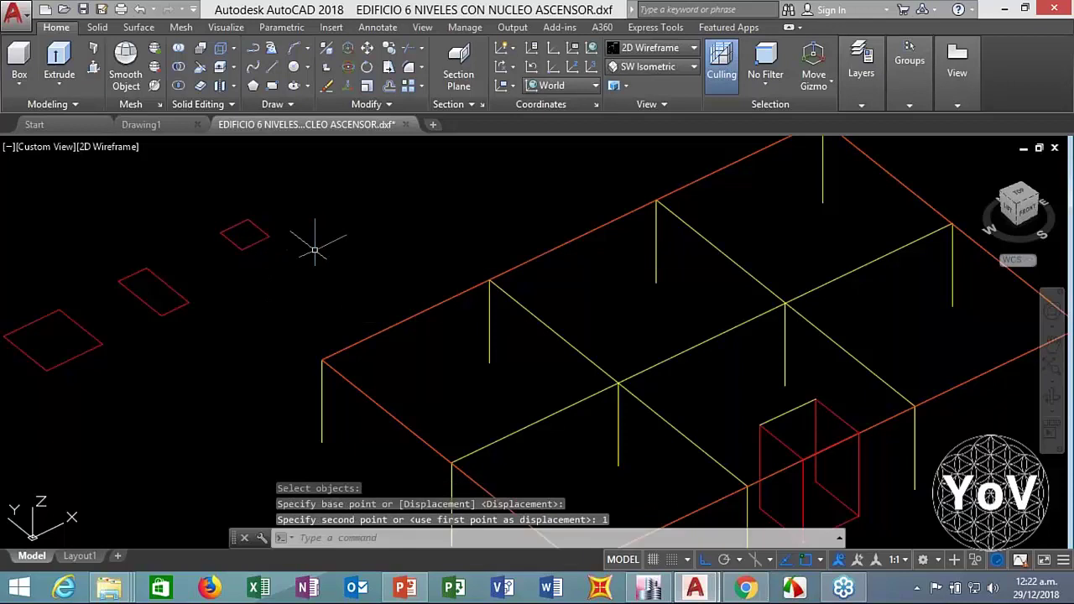
Copy the 1 by 1 face to the column at the floor's minimum-X, maximum-Y corner, fitting it inside the slab edges
scroll(315, 249, down, 4)
key(Escape)
key(Escape)
text(co)
key(Return)
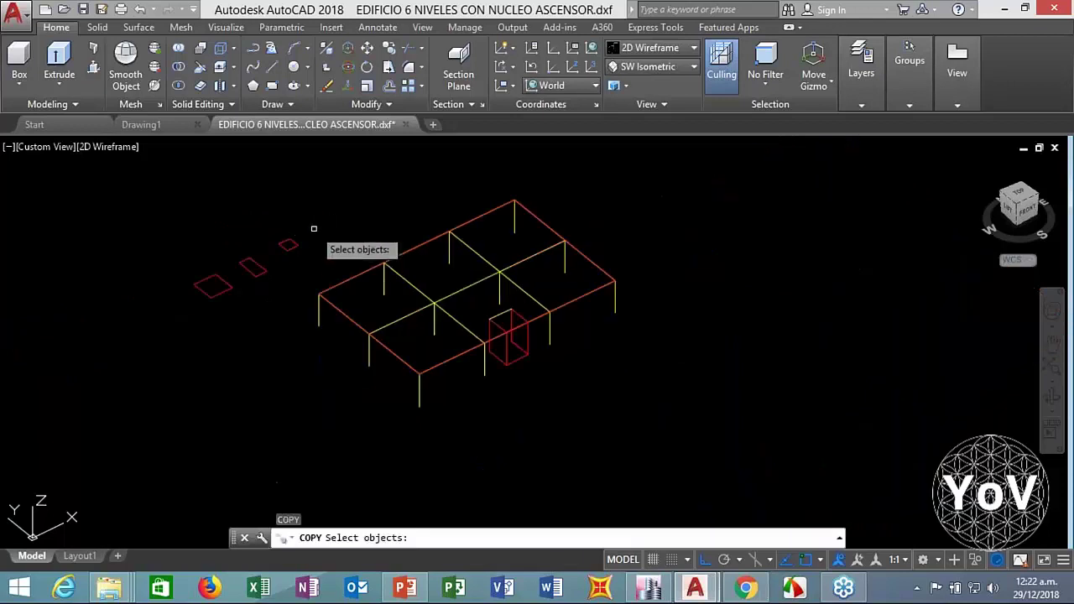
click(290, 249)
click(283, 241)
key(Return)
scroll(282, 241, up, 3)
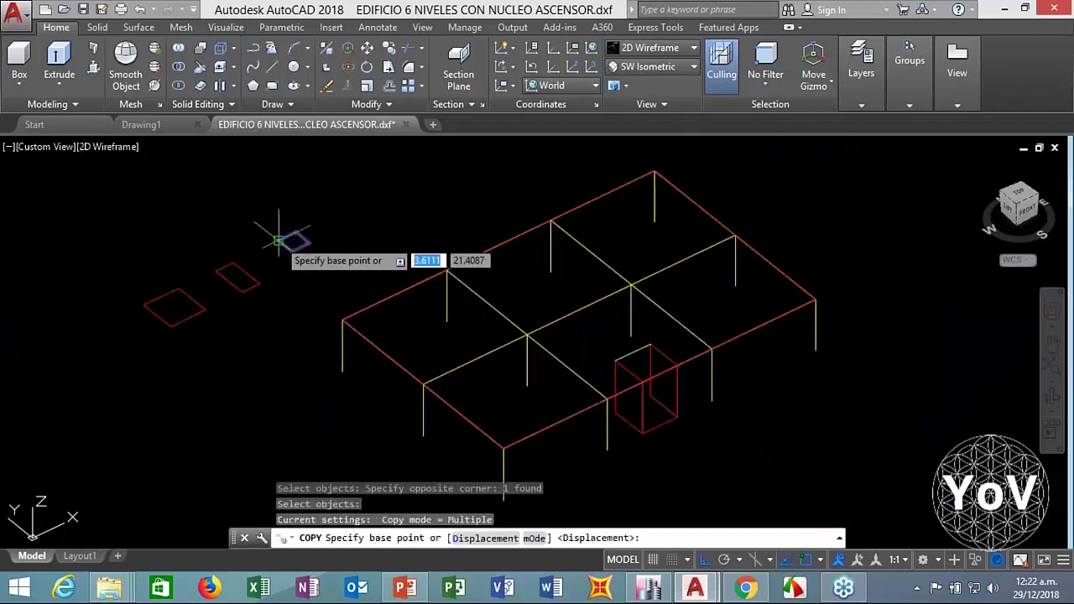
click(294, 251)
click(344, 323)
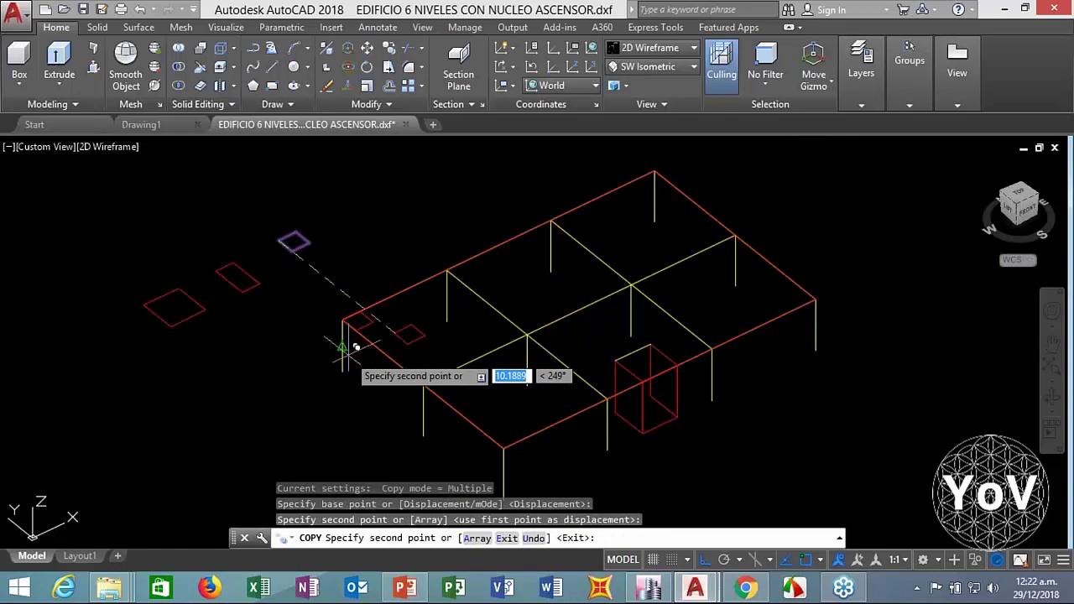
key(Escape)
Copy the 1 by 2 face from the midpoint of its long side to the middle column on the floor's minimum-X edge
text(CO)
key(Return)
click(259, 263)
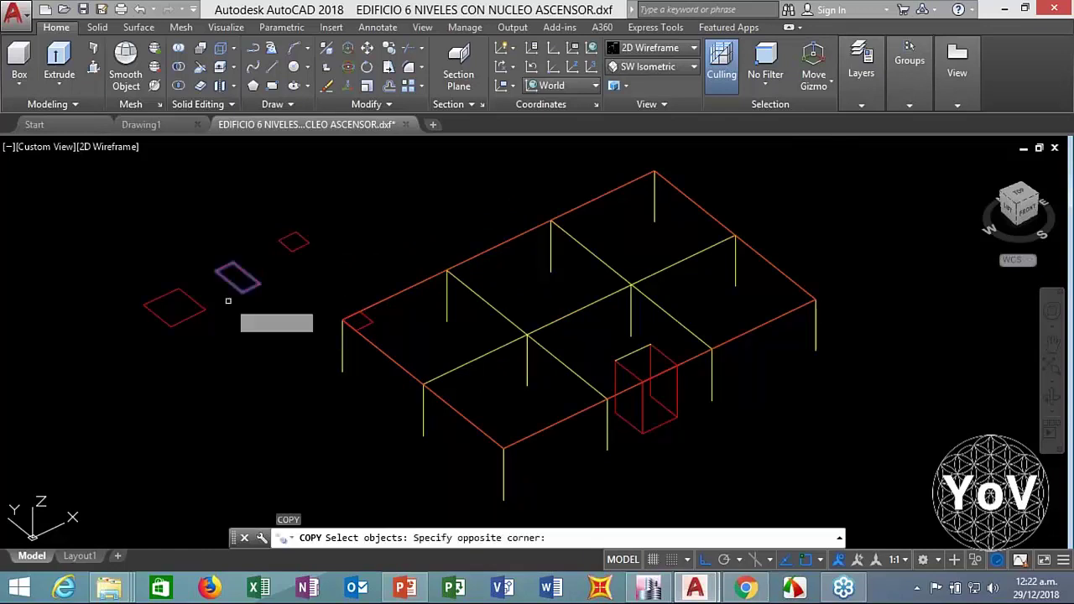
click(226, 289)
key(Return)
click(227, 284)
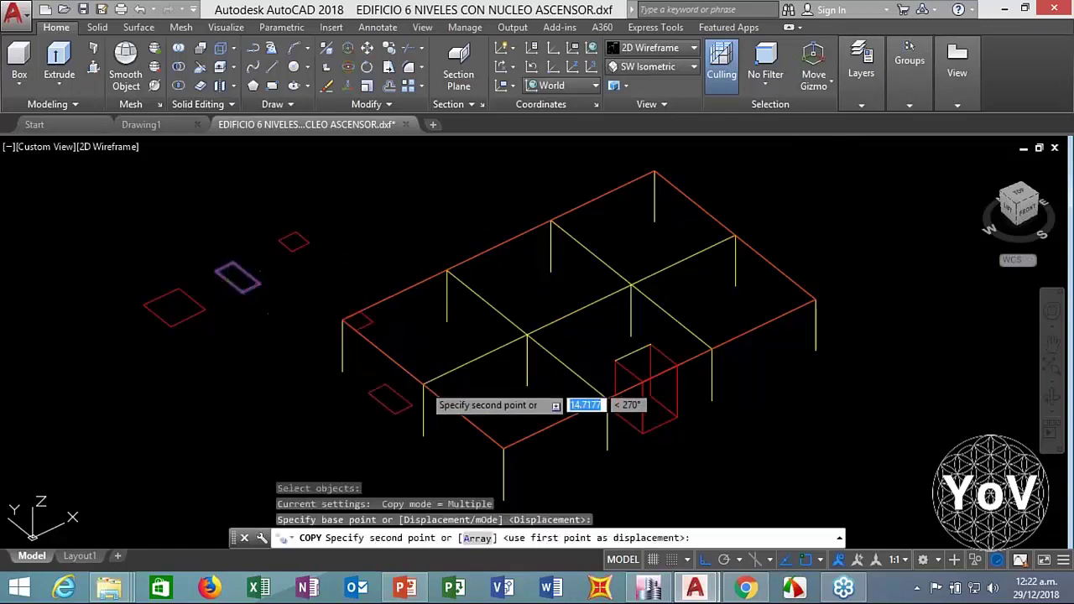
click(423, 383)
key(Escape)
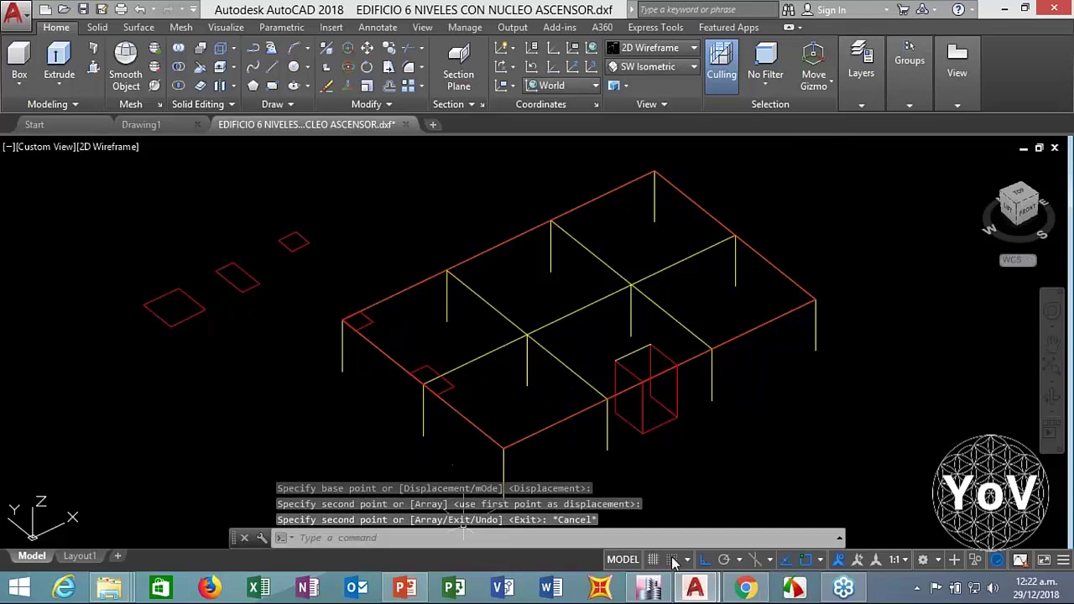
Turn Ortho off and copy the 1 by 1 corner face to the column at the floor's minimum-X, minimum-Y corner
click(703, 559)
key(Escape)
key(Escape)
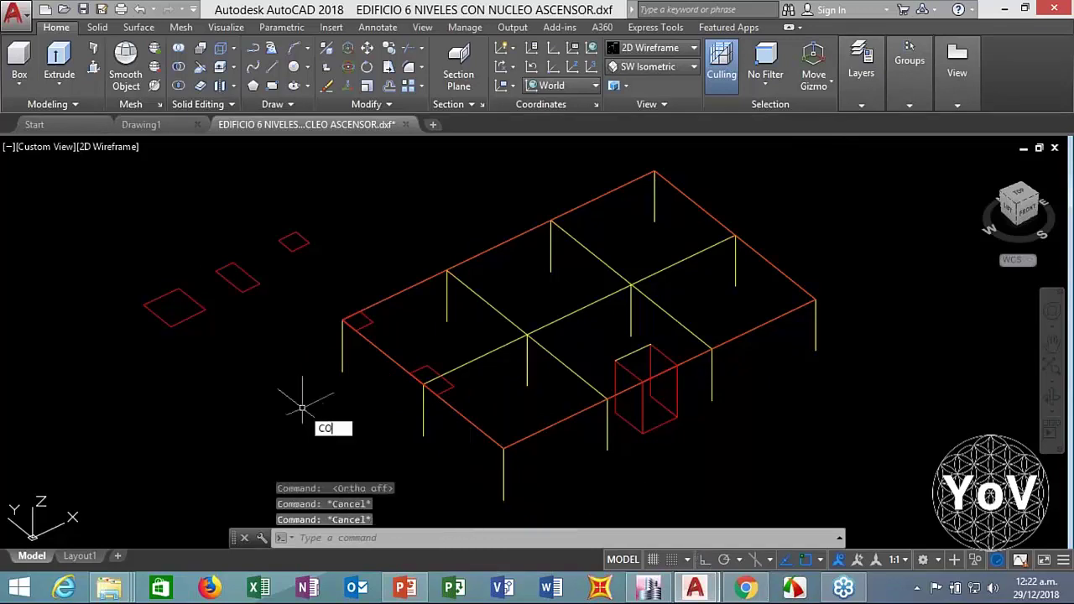
key(Return)
scroll(335, 243, up, 4)
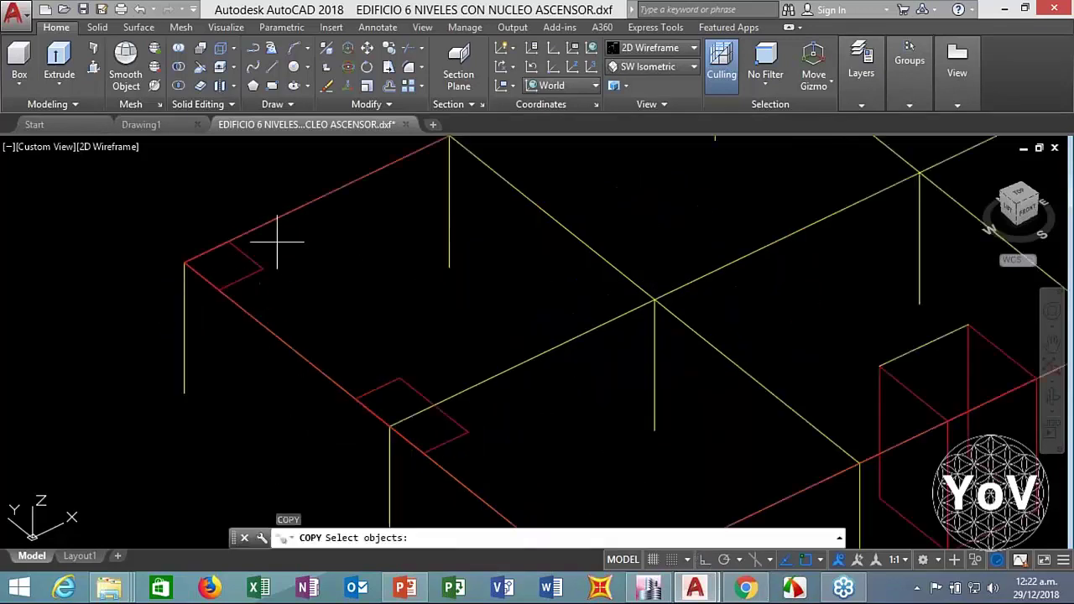
click(285, 240)
click(235, 290)
key(Return)
click(217, 289)
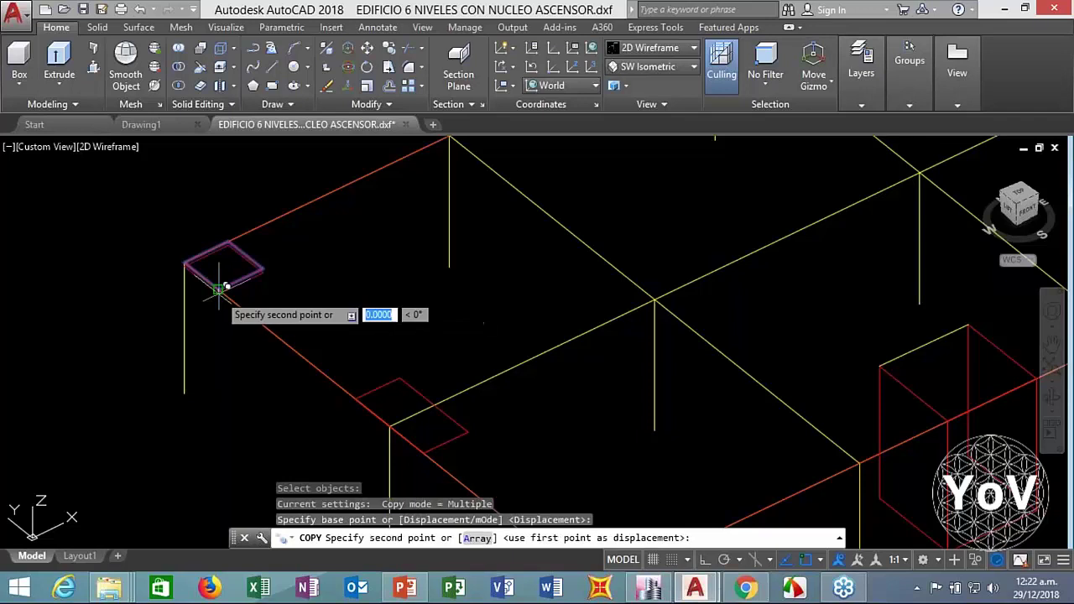
scroll(221, 281, down, 4)
scroll(220, 283, up, 4)
click(263, 307)
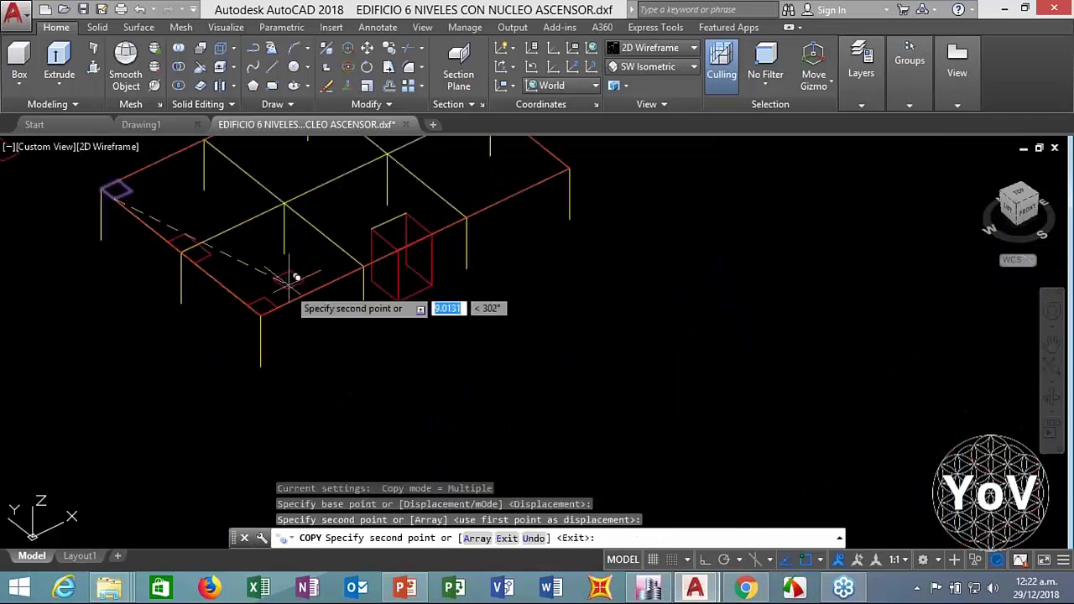
middle_drag(293, 286, 371, 316)
key(Escape)
key(Escape)
key(Escape)
key(Escape)
text(co)
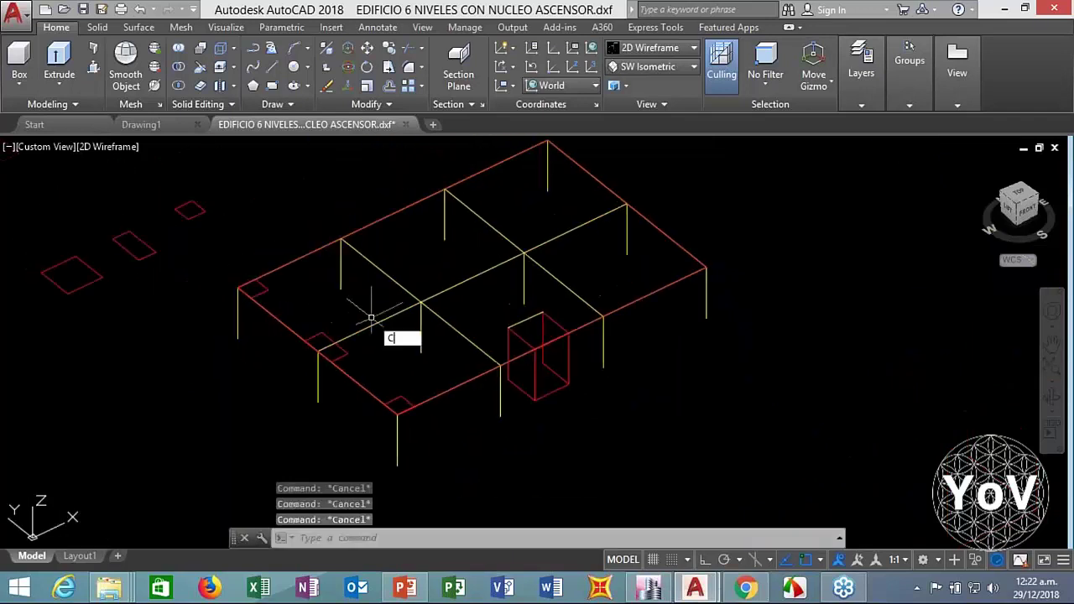
key(Return)
key(Escape)
key(Escape)
key(Escape)
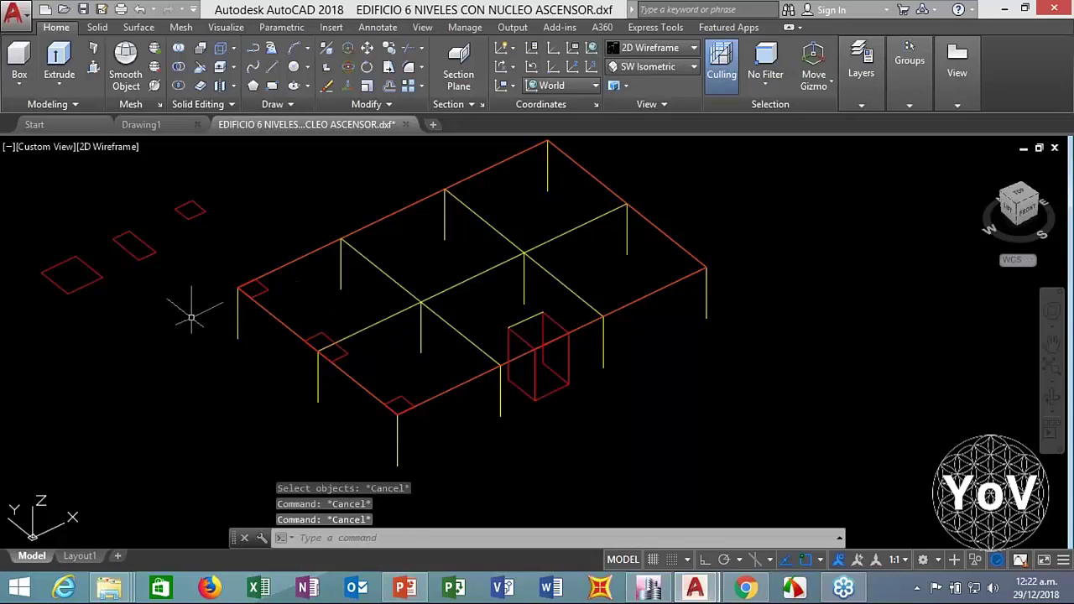
Copy the loose 1 by 2 face into the empty area in front of the other loose faces
text(co)
key(Return)
click(168, 277)
click(118, 233)
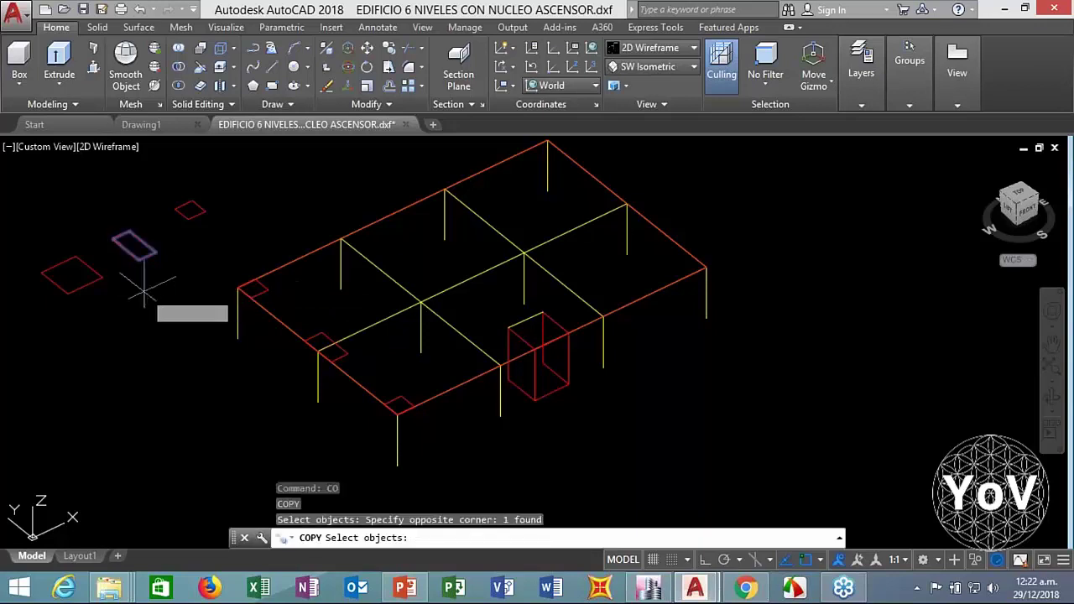
key(Return)
click(134, 245)
click(183, 371)
key(Escape)
key(Escape)
key(Escape)
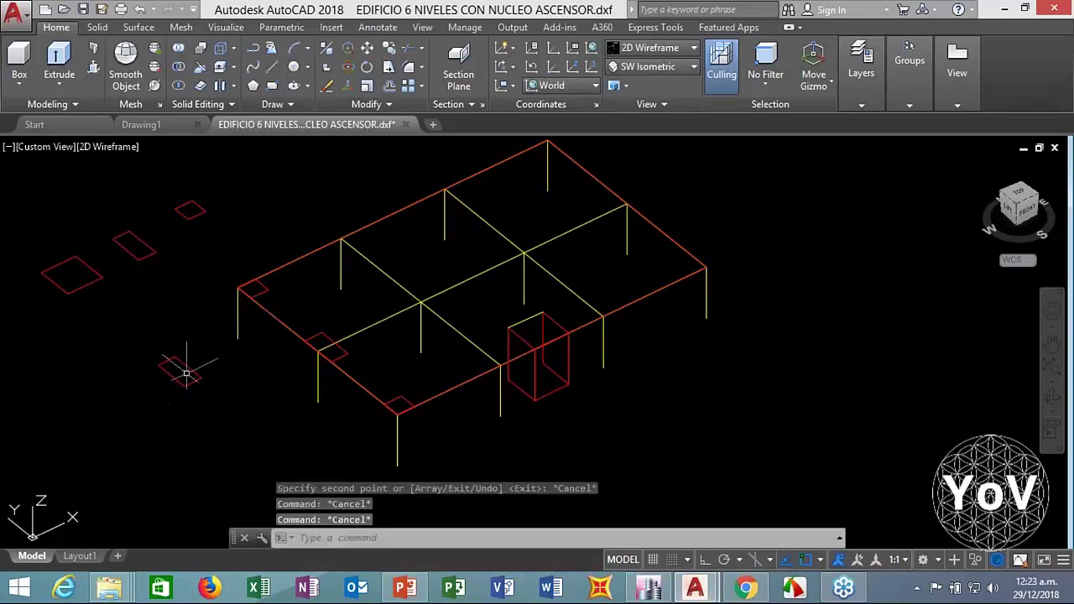
Rotate the new 1 by 2 face copy 90° with ROTATE3D about a vertical axis through its corner, with Ortho on
text(rotat3)
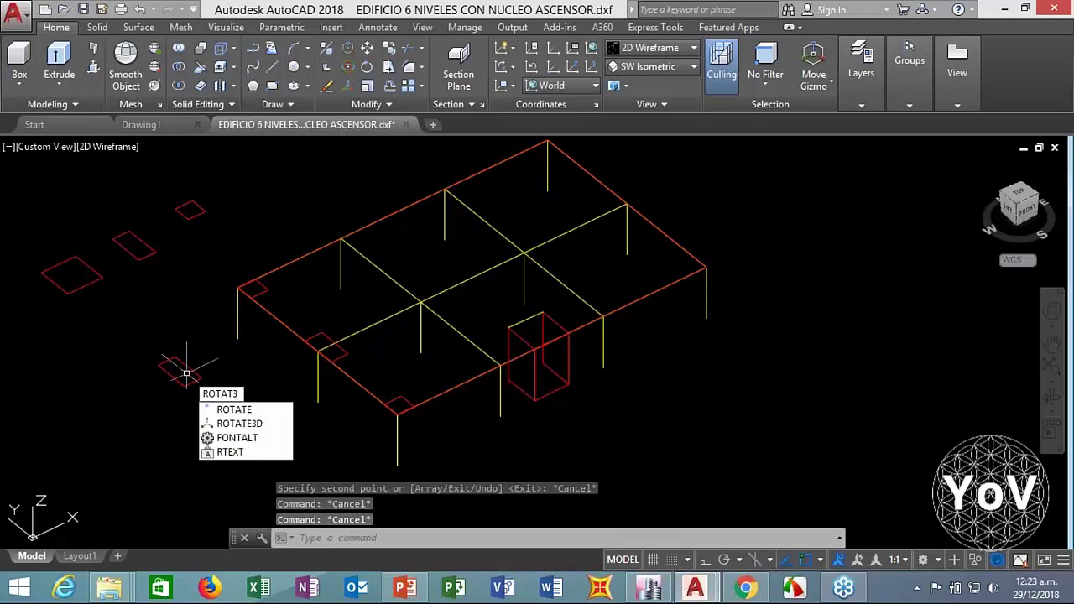
click(220, 427)
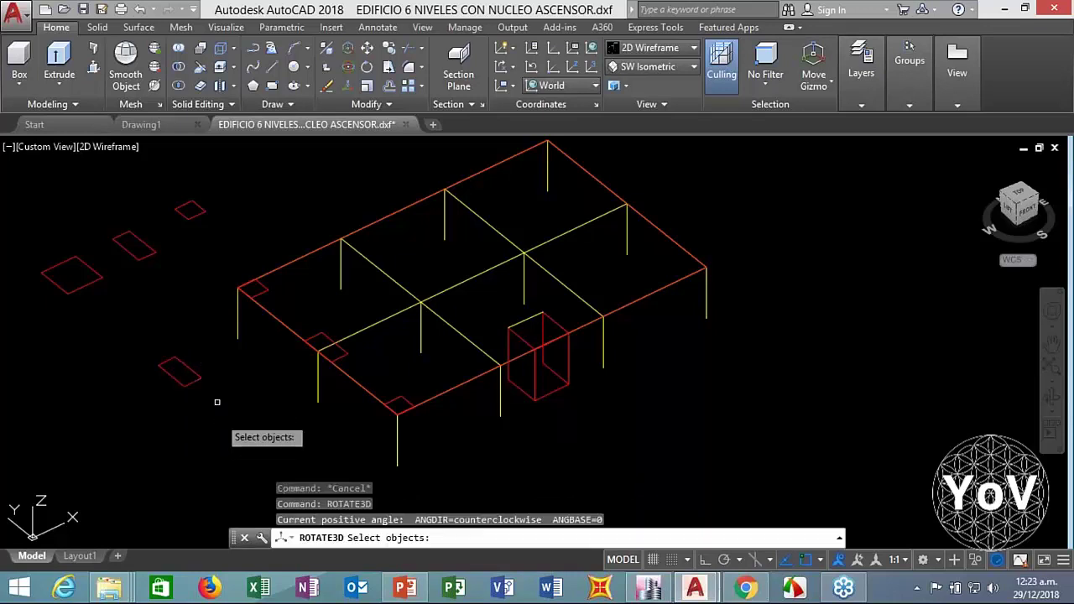
click(221, 362)
click(144, 389)
key(Return)
click(177, 357)
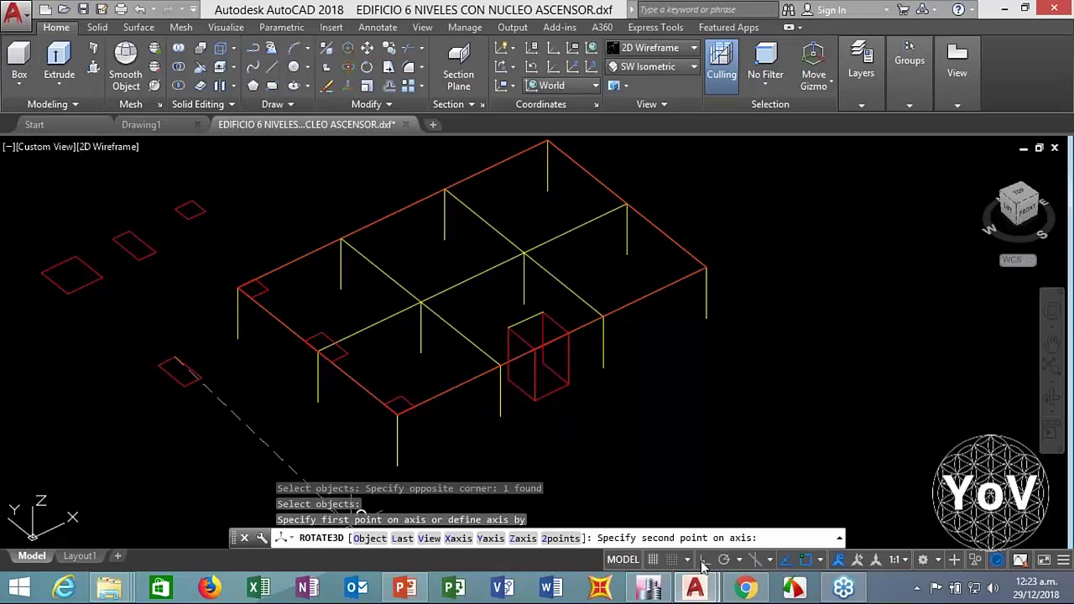
click(180, 307)
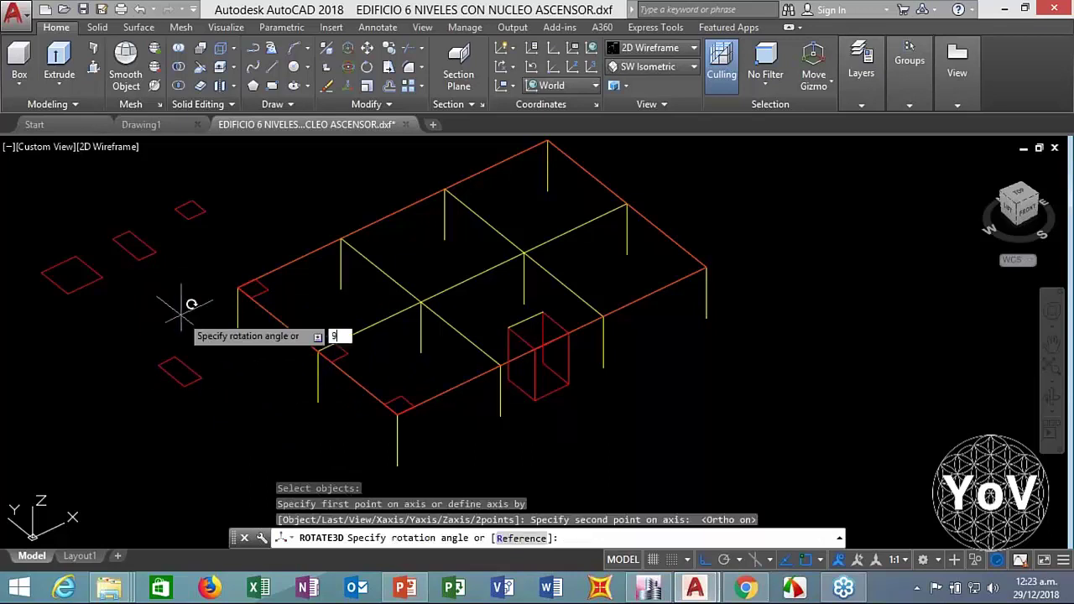
key(Return)
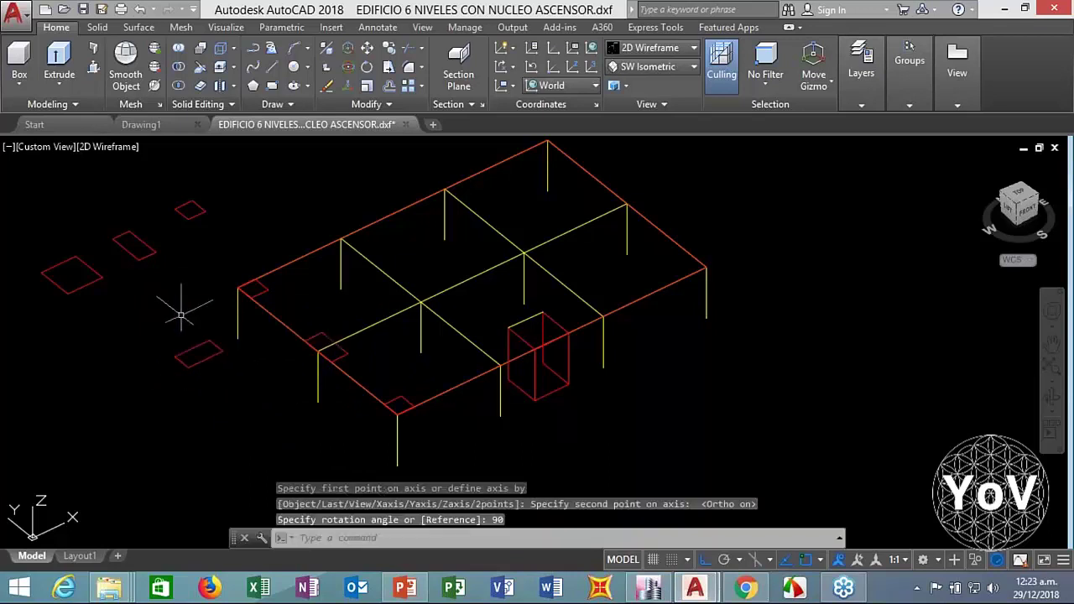
key(Escape)
key(Escape)
key(Escape)
text(co)
key(Return)
click(202, 334)
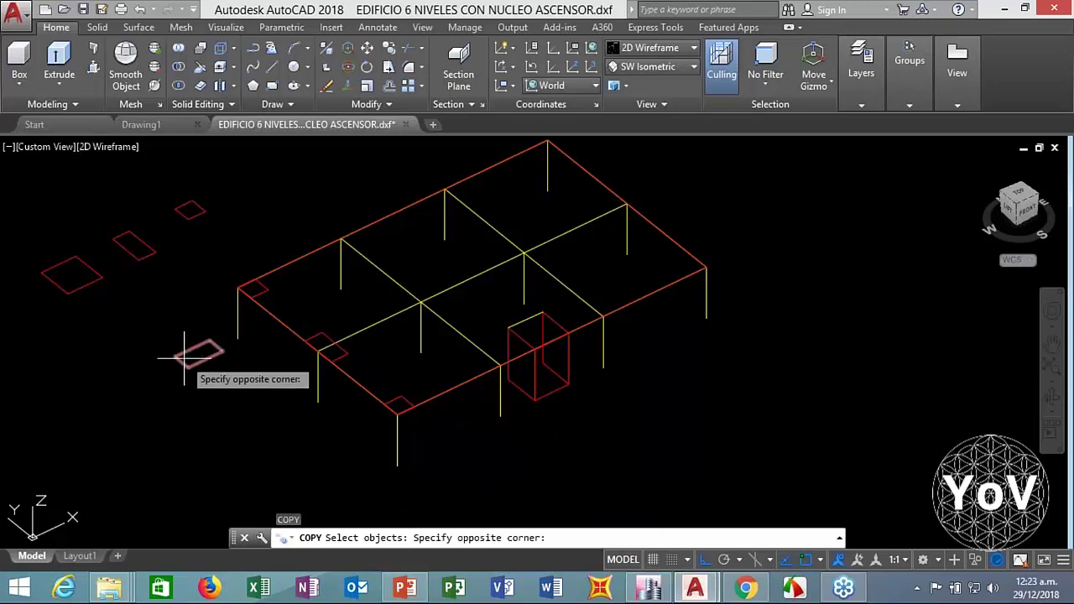
click(184, 358)
click(187, 358)
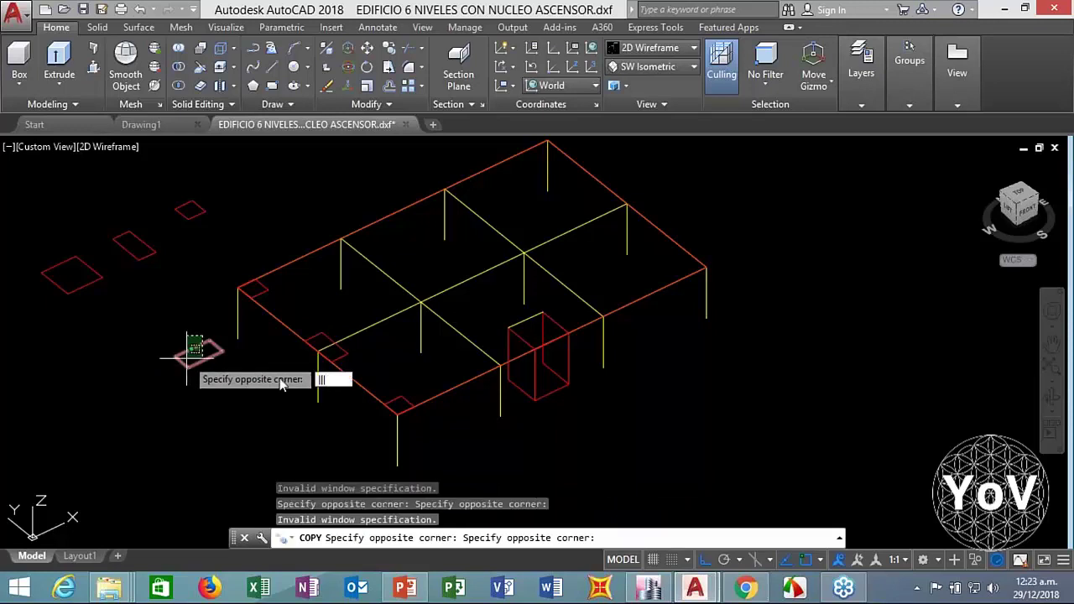
key(Escape)
key(Escape)
Copy the rotated 1 by 2 face from its long side's midpoint to both intermediate columns on the floor's maximum-Y edge, with Ortho off
text(co)
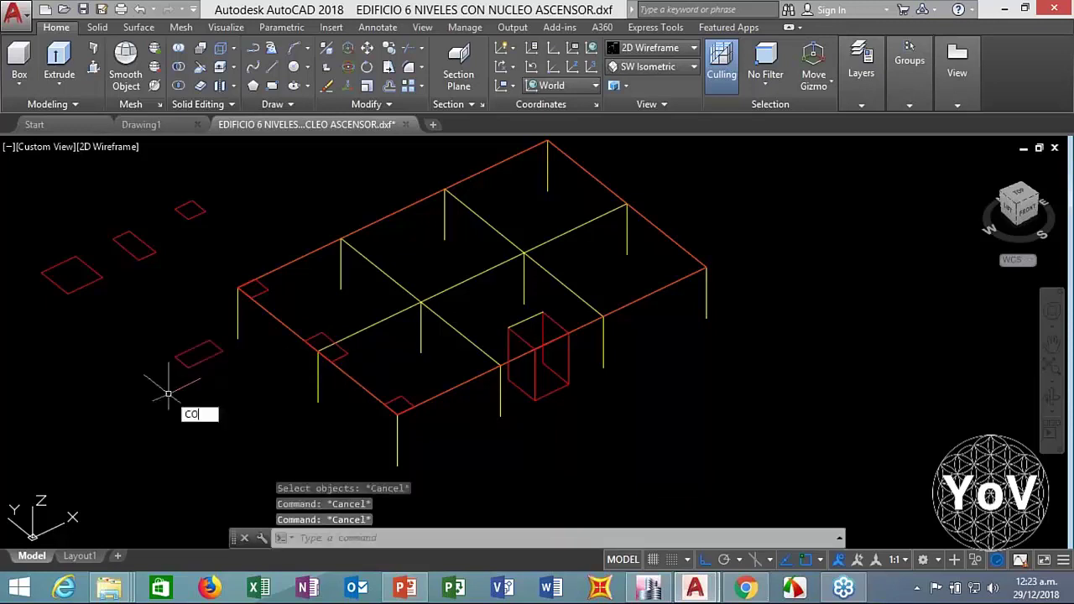
key(Return)
click(202, 336)
click(181, 361)
key(Return)
click(219, 343)
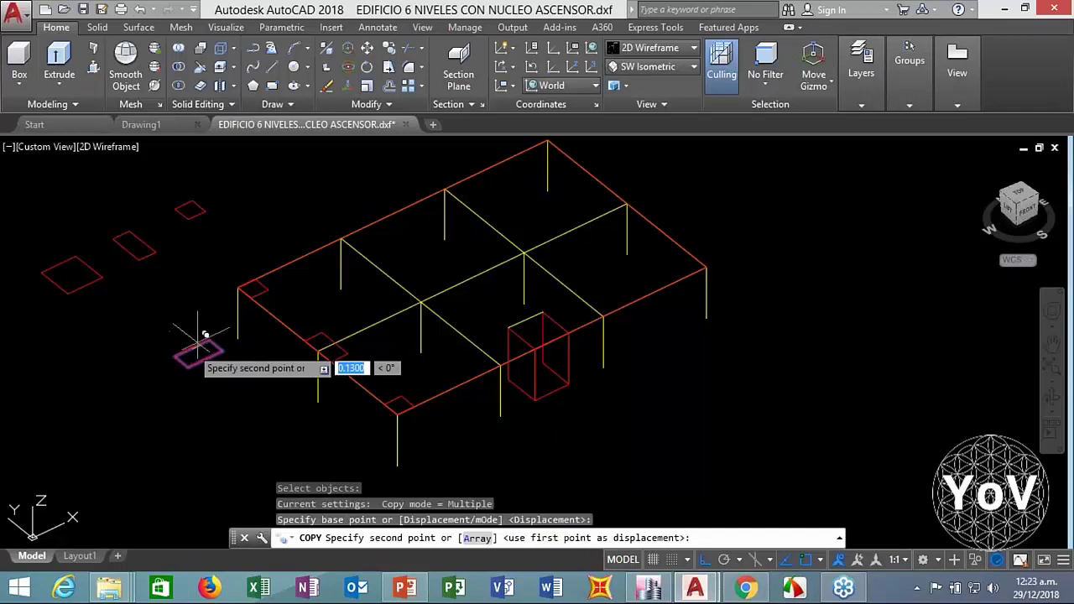
click(340, 224)
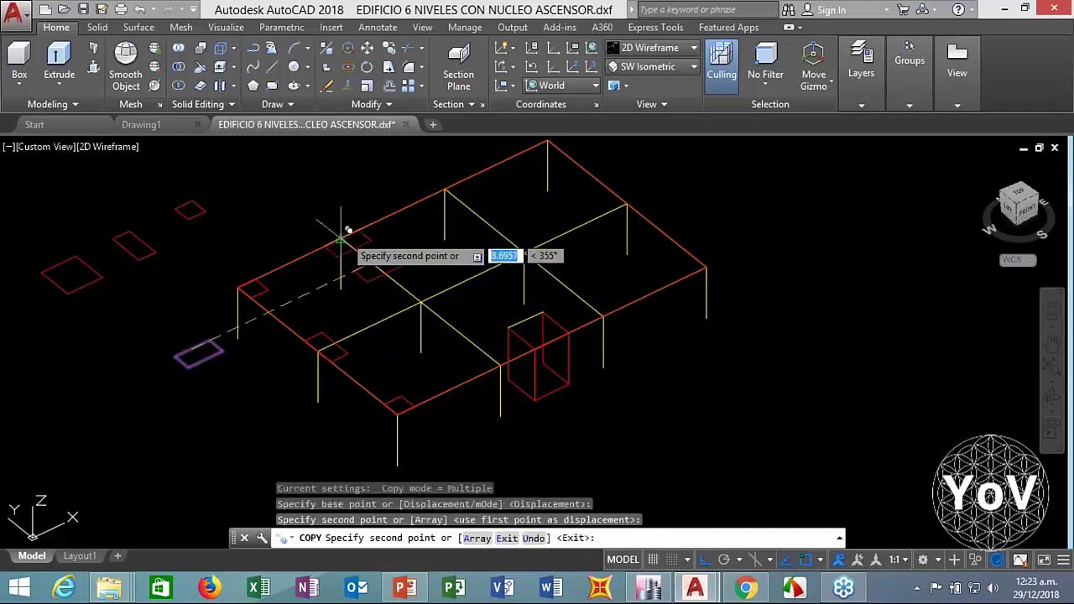
click(703, 561)
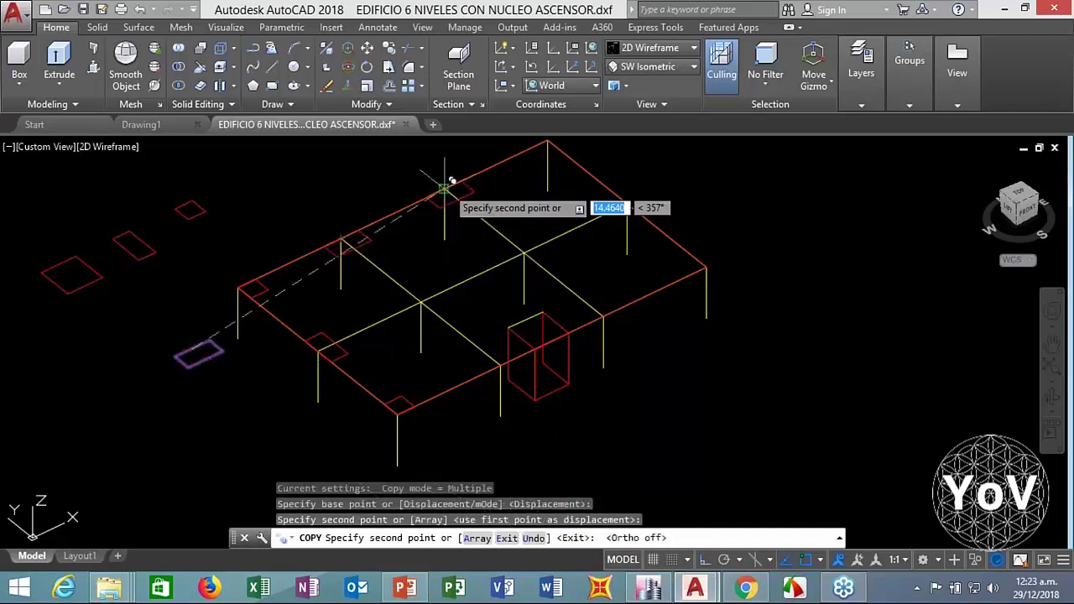
key(Escape)
key(Escape)
Copy the 1 by 1 face at the minimum-X, maximum-Y corner to the column at the floor's maximum-X, maximum-Y corner
key(Return)
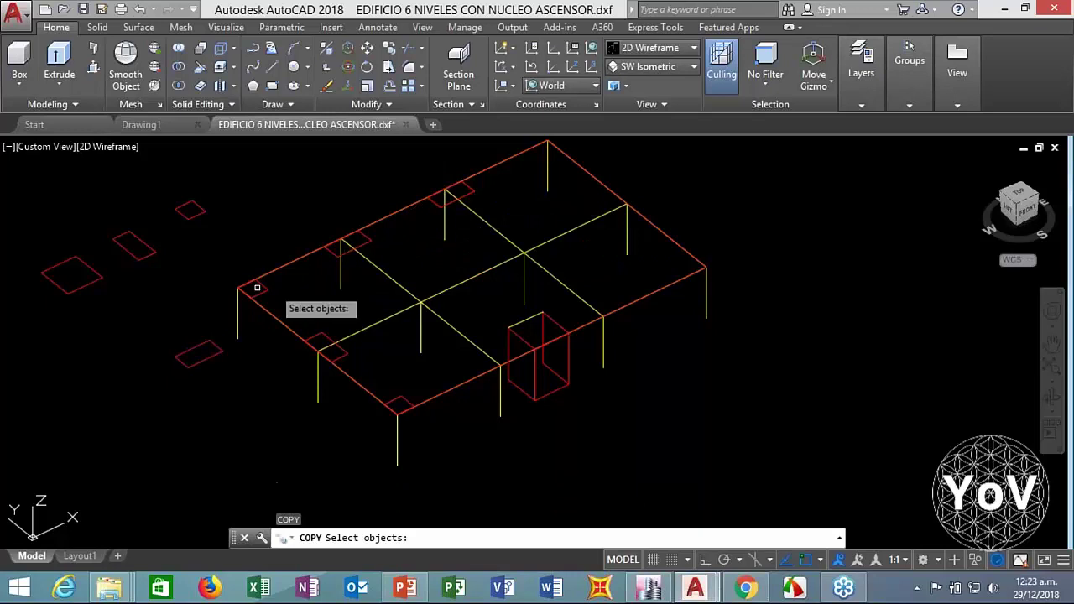
click(257, 287)
key(Return)
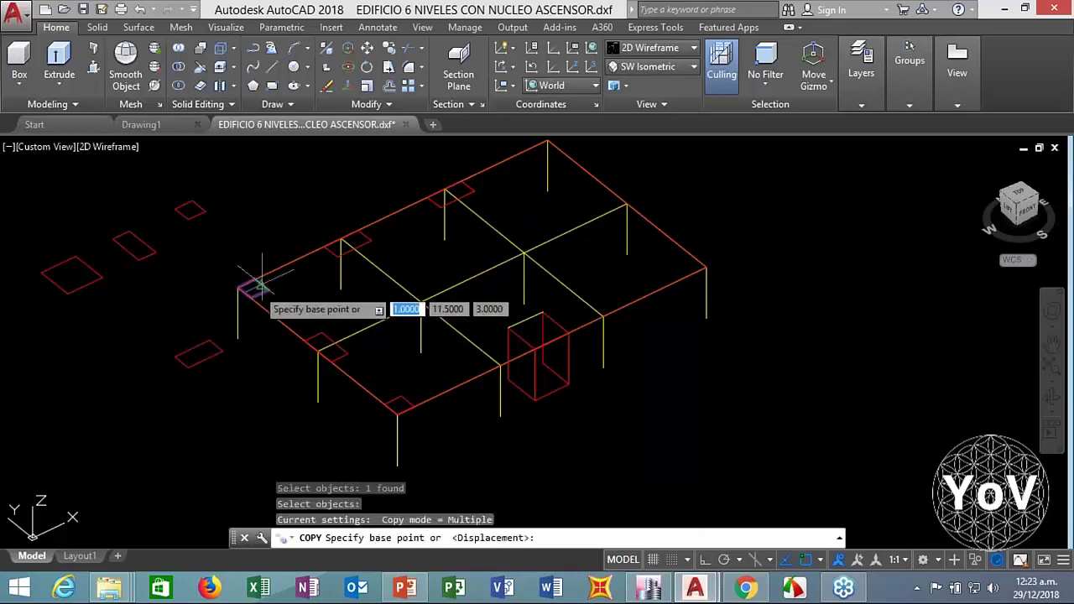
click(251, 287)
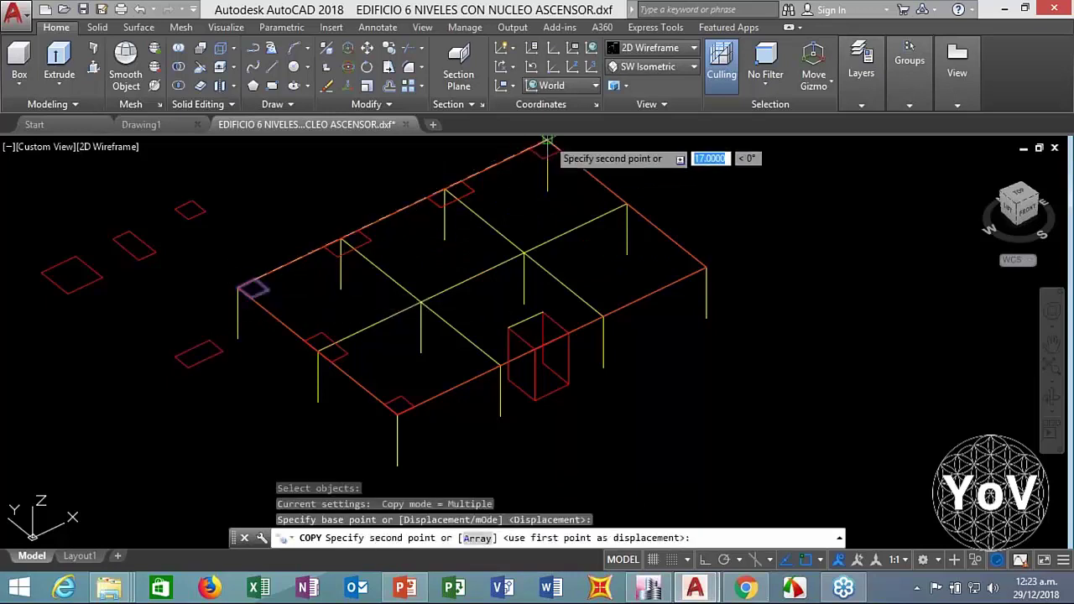
click(547, 143)
key(Escape)
key(Escape)
key(Escape)
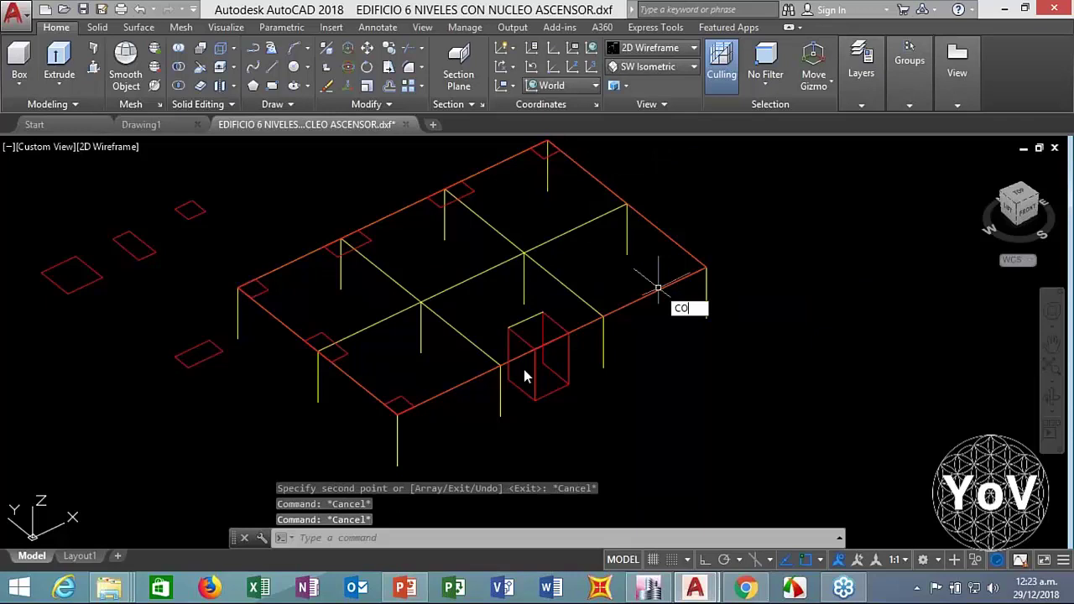
Copy the 1 by 1 face at the minimum-X, minimum-Y corner to the column at the floor's maximum-X, minimum-Y corner
key(Return)
click(409, 376)
click(399, 405)
key(Return)
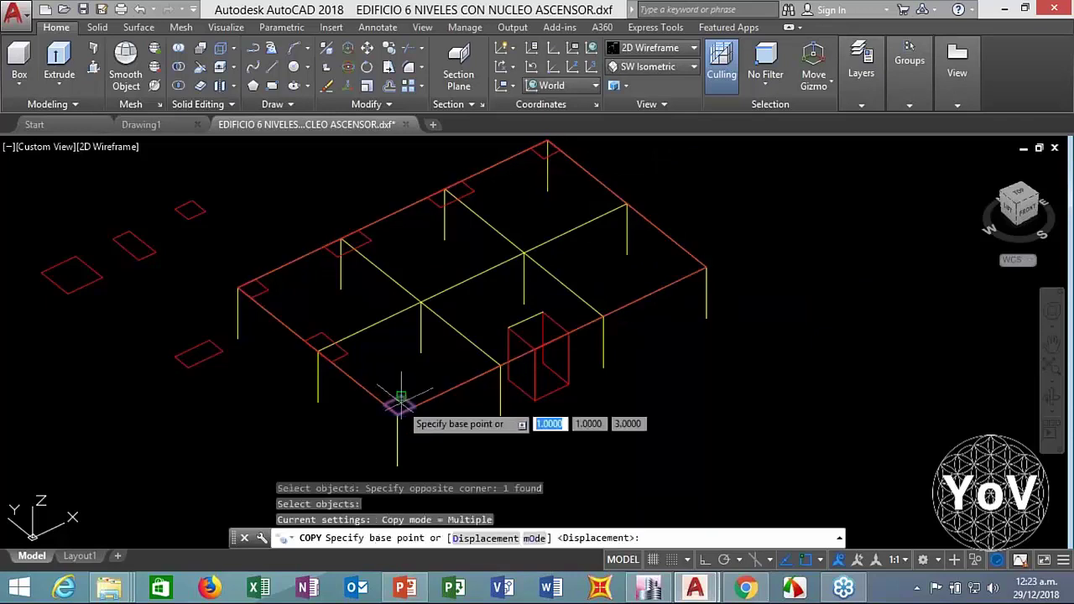
click(396, 404)
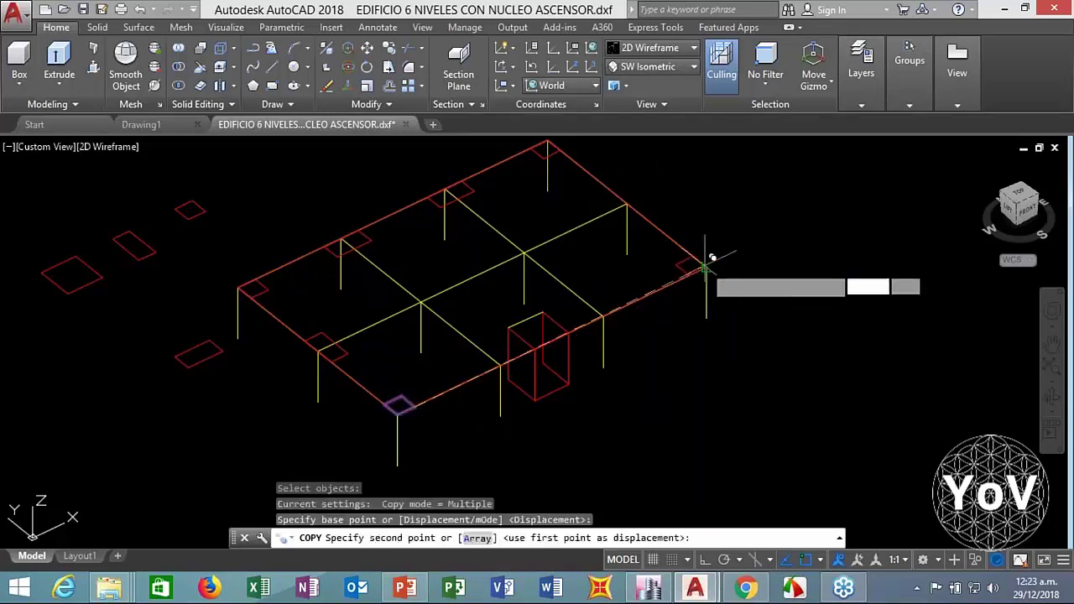
key(Escape)
key(Escape)
key(Escape)
Copy a maximum-Y edge column face from its inner long side's midpoint to both intermediate columns on the minimum-Y edge
key(Return)
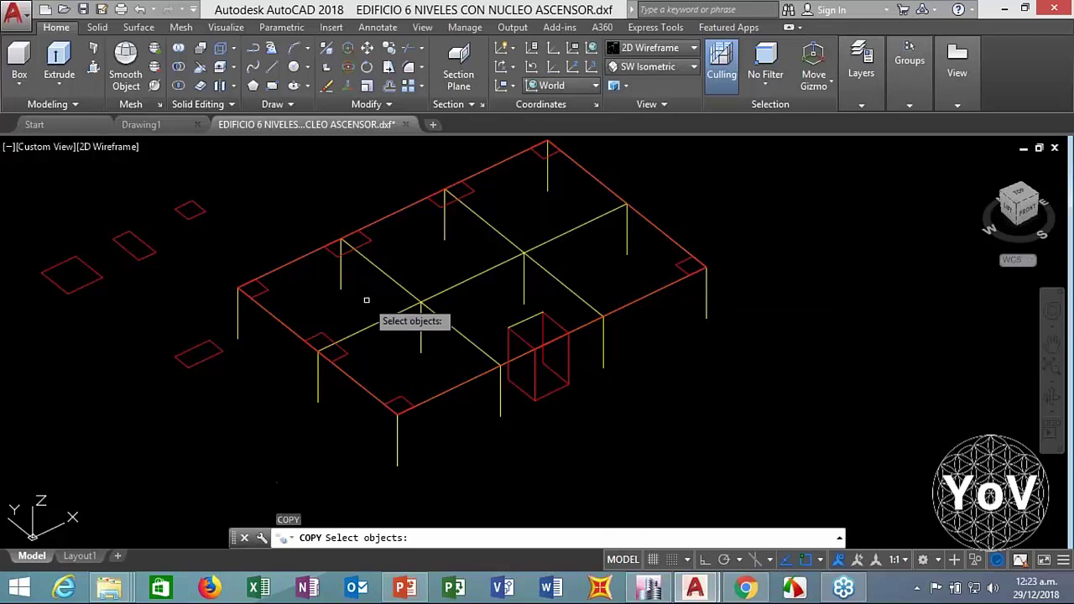
scroll(348, 250, up, 4)
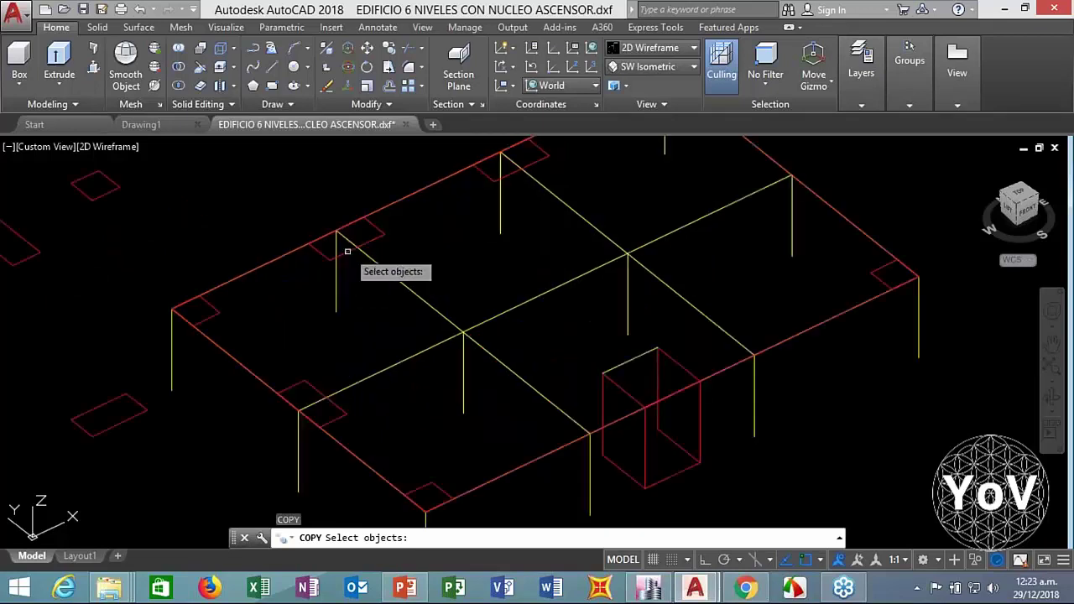
click(343, 240)
click(359, 253)
key(Return)
click(361, 245)
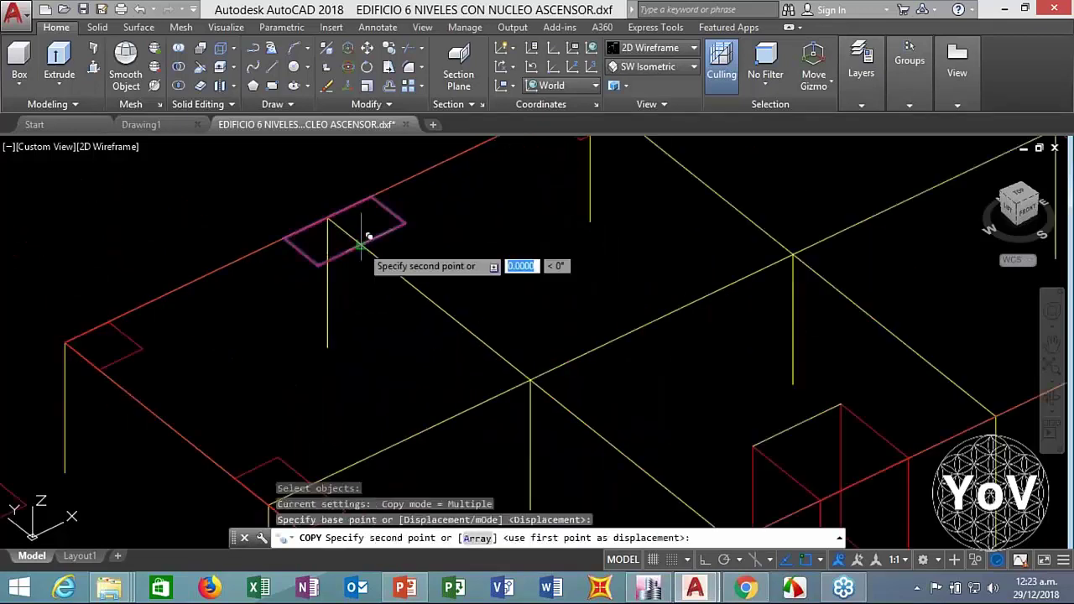
scroll(360, 243, down, 4)
scroll(503, 353, up, 6)
click(515, 367)
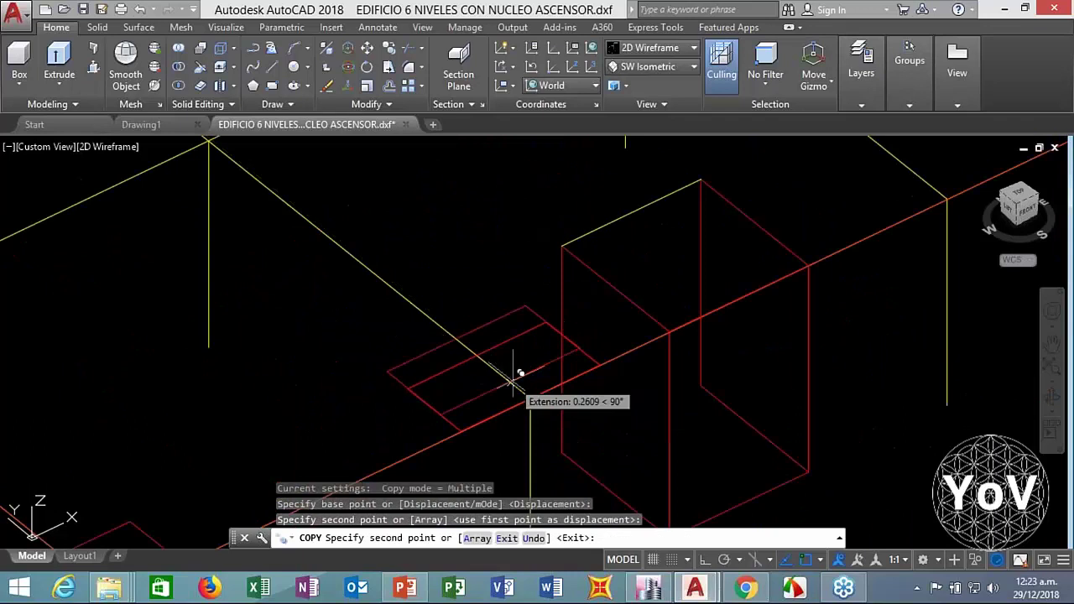
scroll(515, 377, down, 5)
click(686, 306)
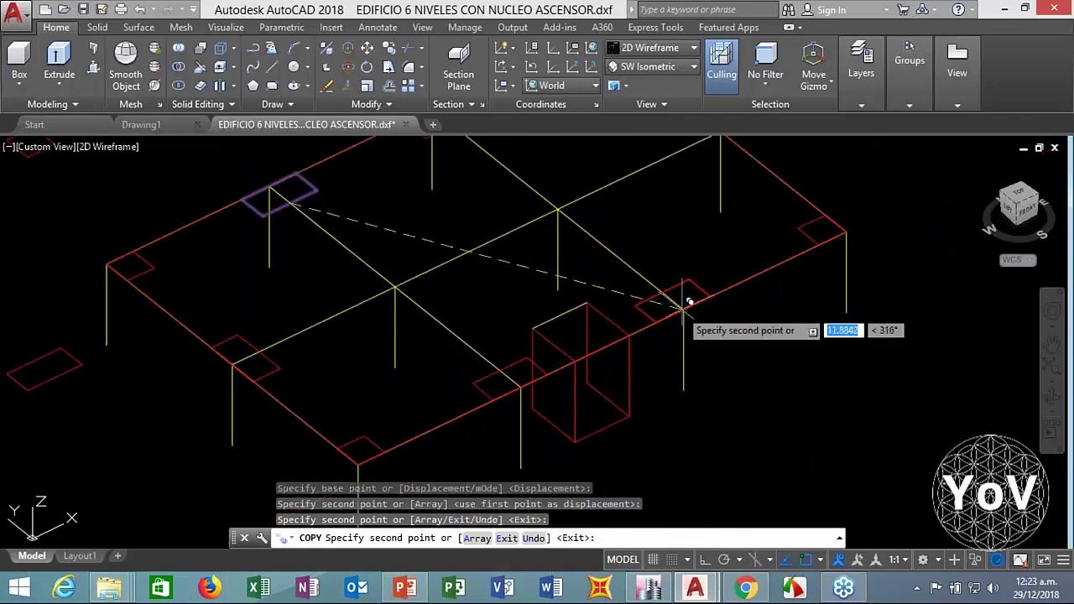
key(Escape)
key(Escape)
key(Escape)
Draw a diagonal line between opposite corners of the loose 2 by 2 face
scroll(292, 291, down, 3)
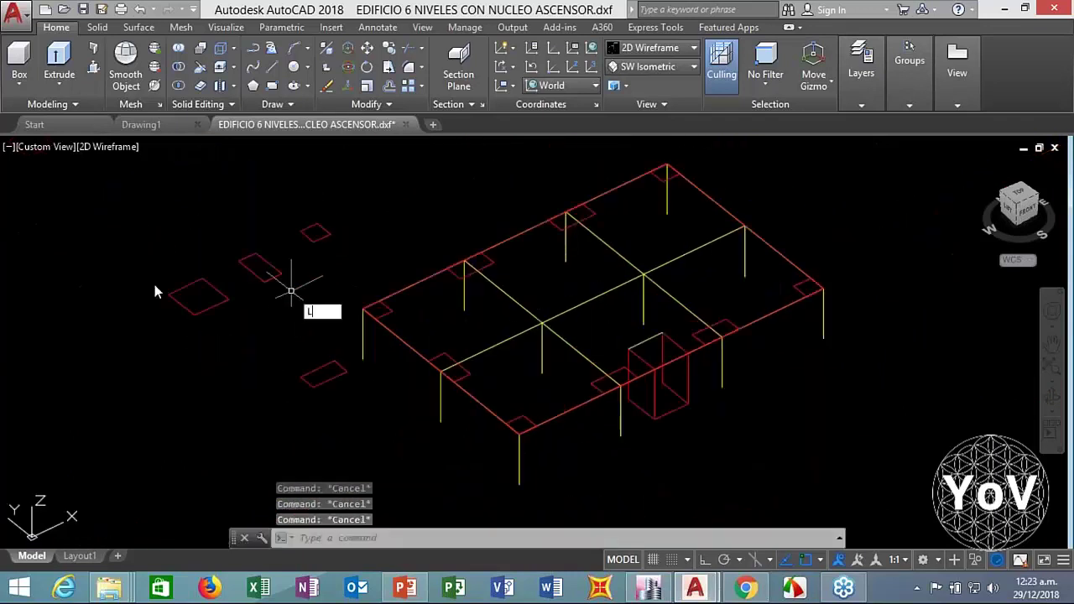
text(L)
key(Return)
click(168, 295)
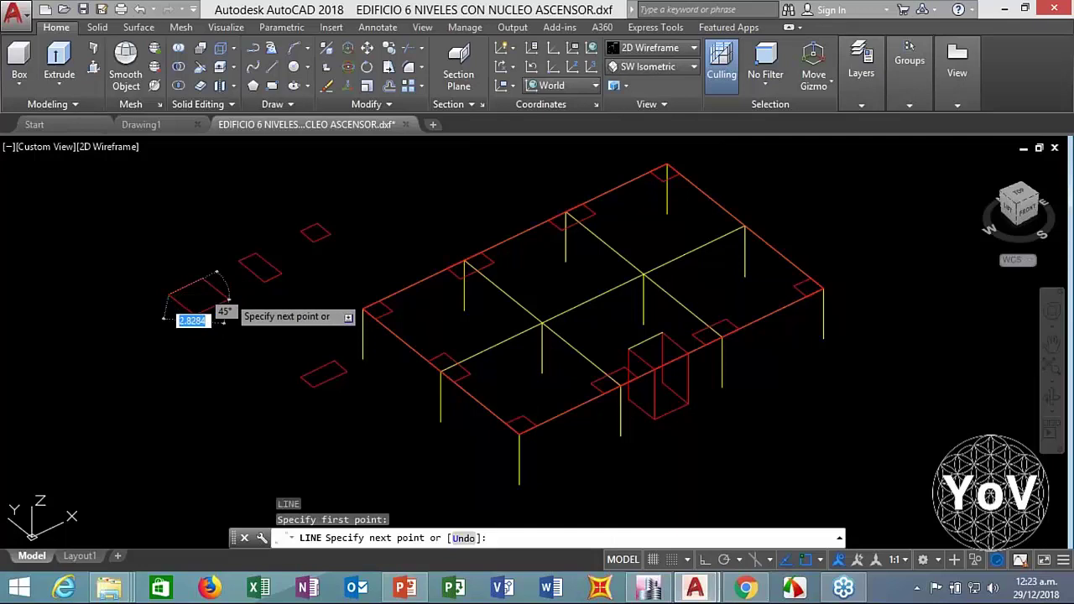
click(228, 298)
key(Return)
Copy the 2 by 2 face from the midpoint of its diagonal to the floor's two interior columns
scroll(173, 283, up, 3)
text(co)
key(Return)
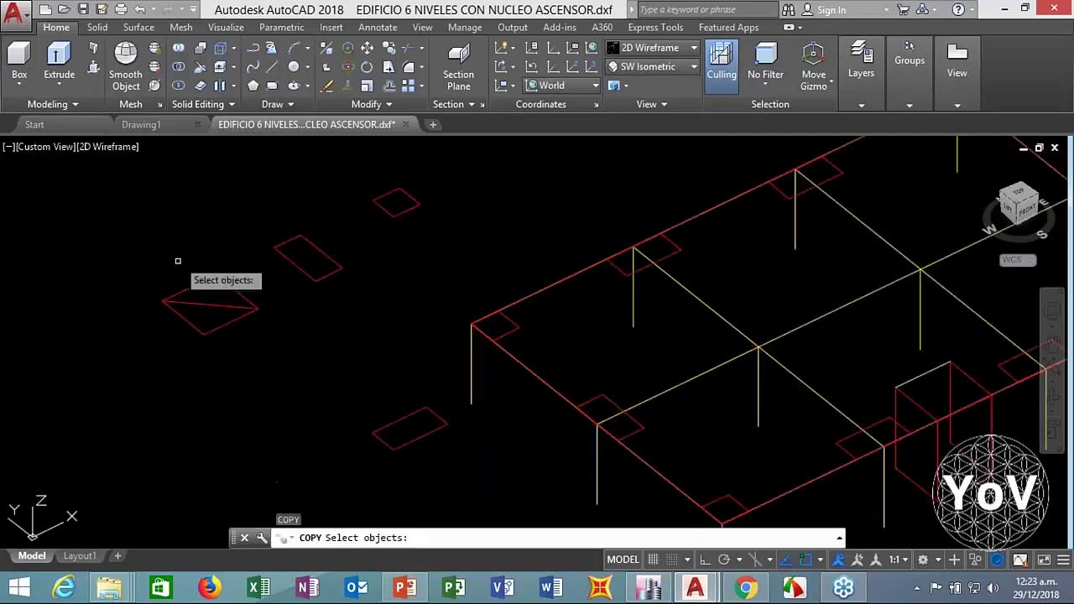
click(240, 257)
click(209, 291)
key(Return)
click(210, 304)
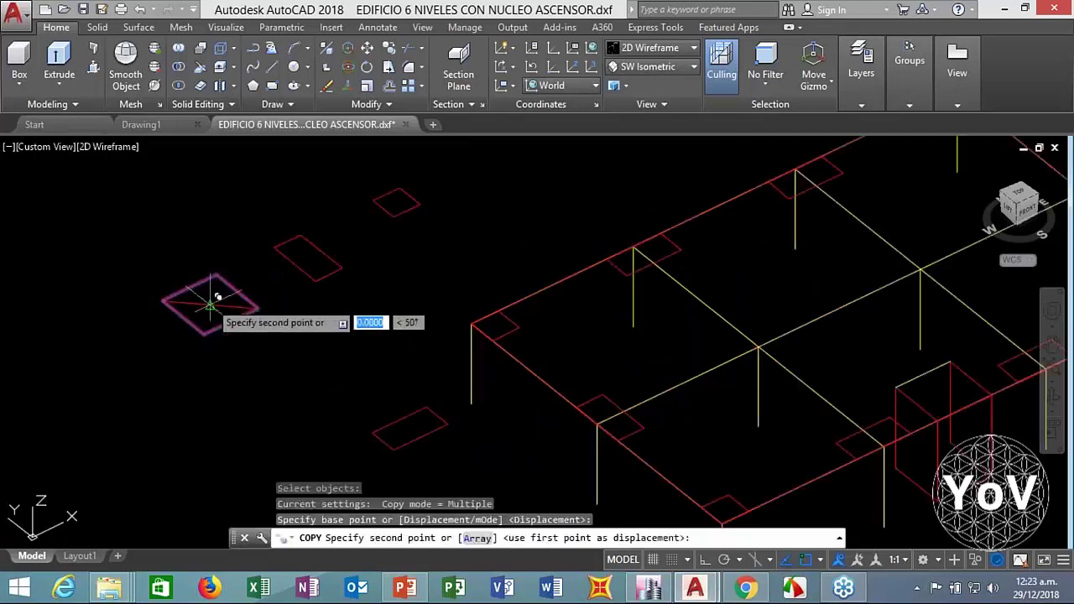
scroll(209, 303, down, 3)
scroll(371, 299, up, 3)
click(511, 340)
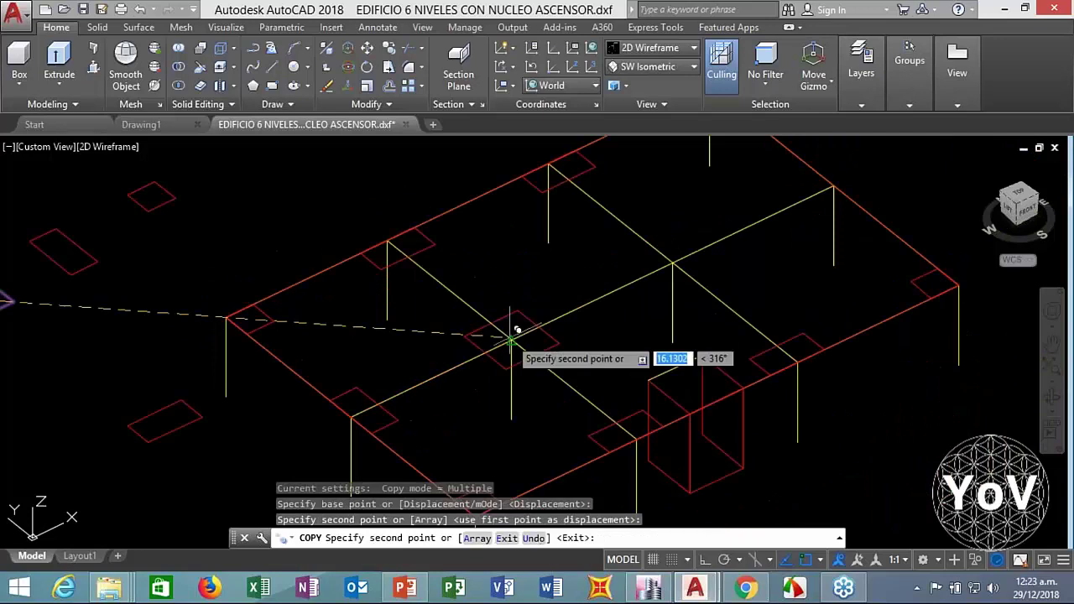
click(672, 256)
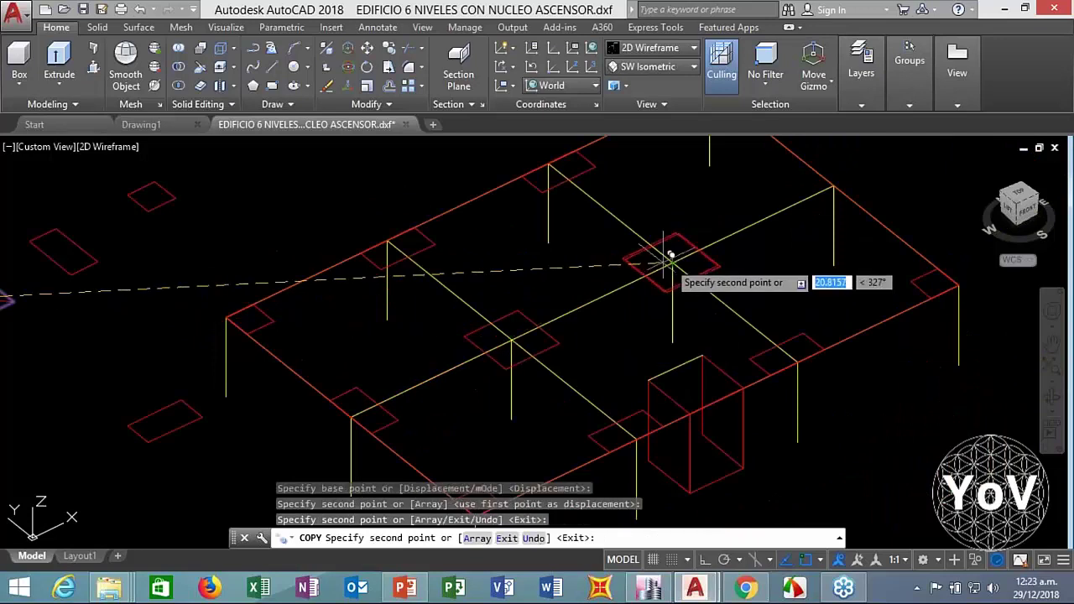
key(Escape)
Erase the loose template faces and the diagonal line outside the floor
scroll(671, 257, down, 4)
click(447, 216)
click(324, 337)
key(Delete)
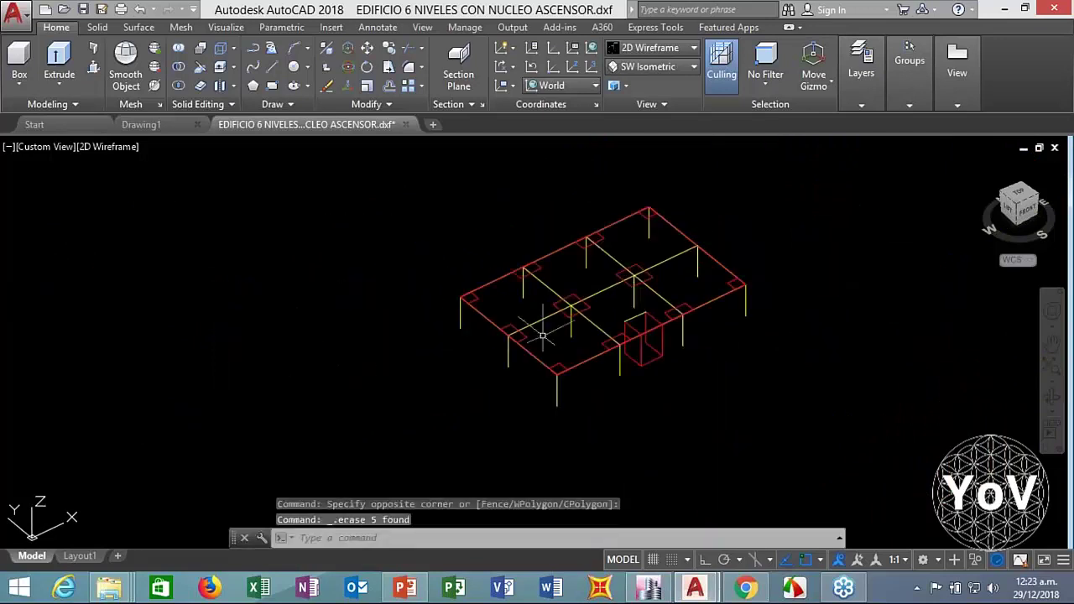
middle_drag(542, 335, 524, 346)
middle_drag(619, 321, 550, 339)
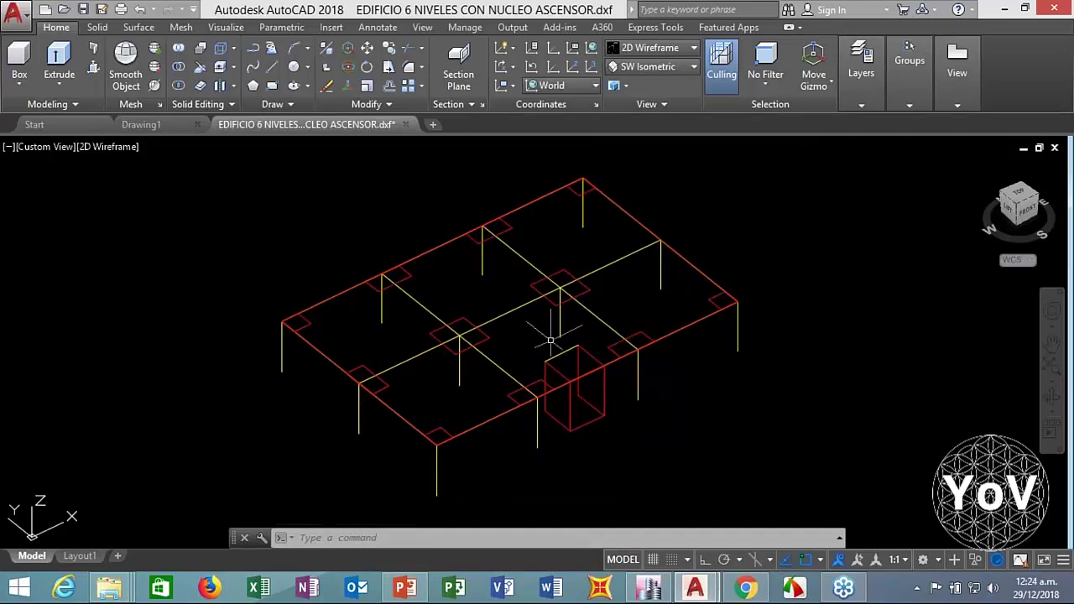
Save the drawing, and save a copy as the AutoCAD 2018 DXF "EDIFICIO 6 NIVELES CON NUCLEO ASCENSOR 1"
click(17, 15)
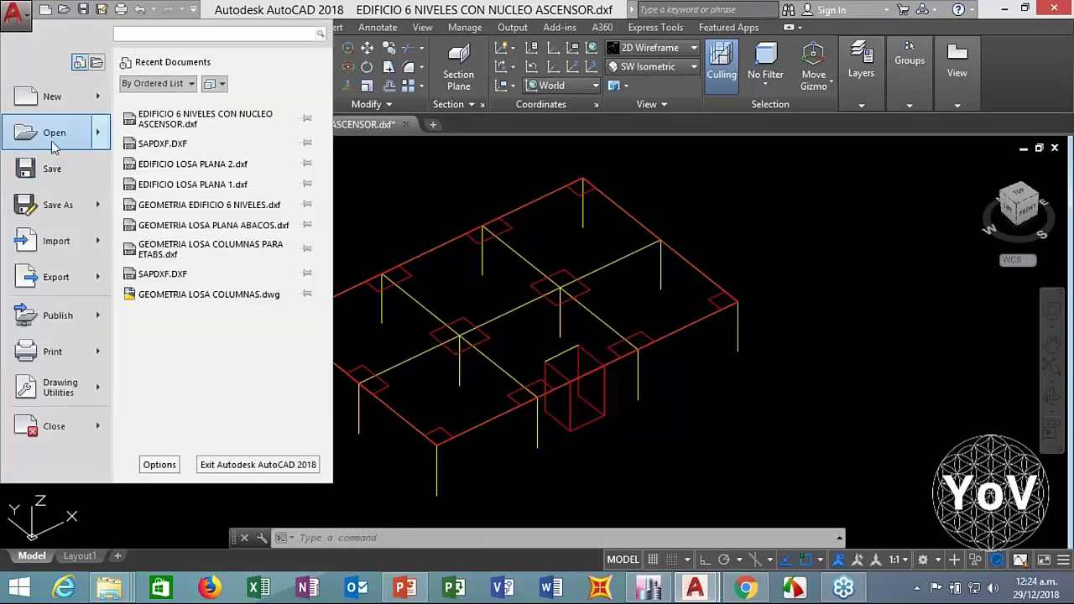
click(48, 171)
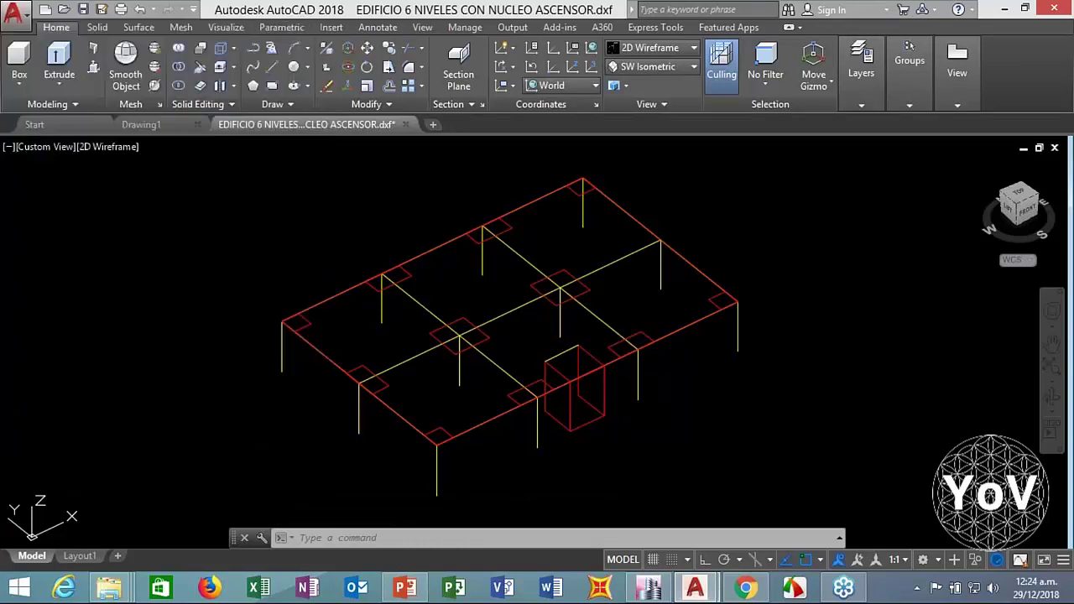
click(17, 15)
click(50, 207)
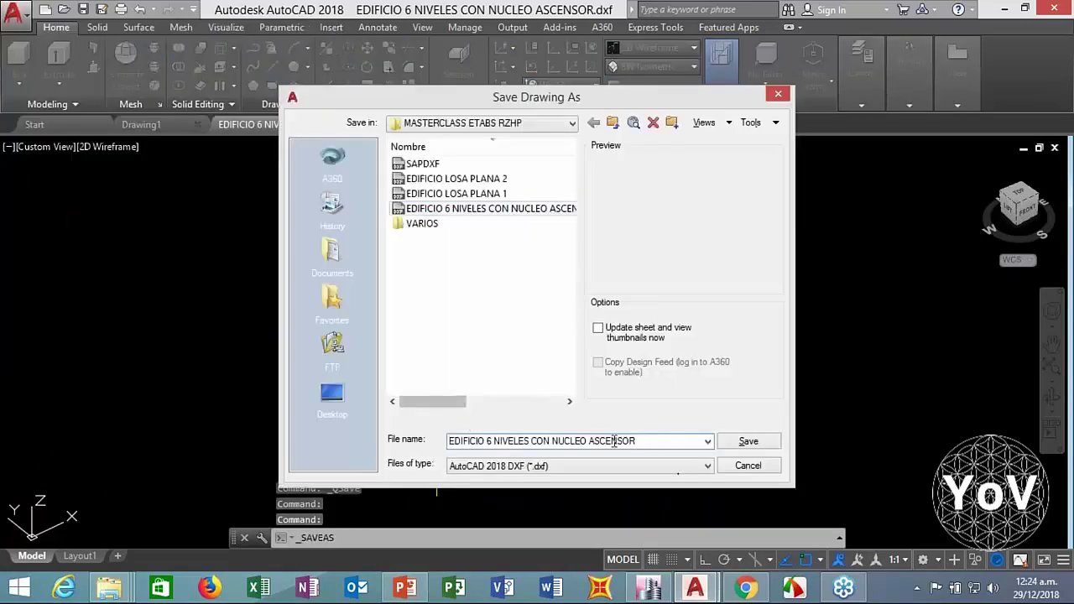
click(654, 444)
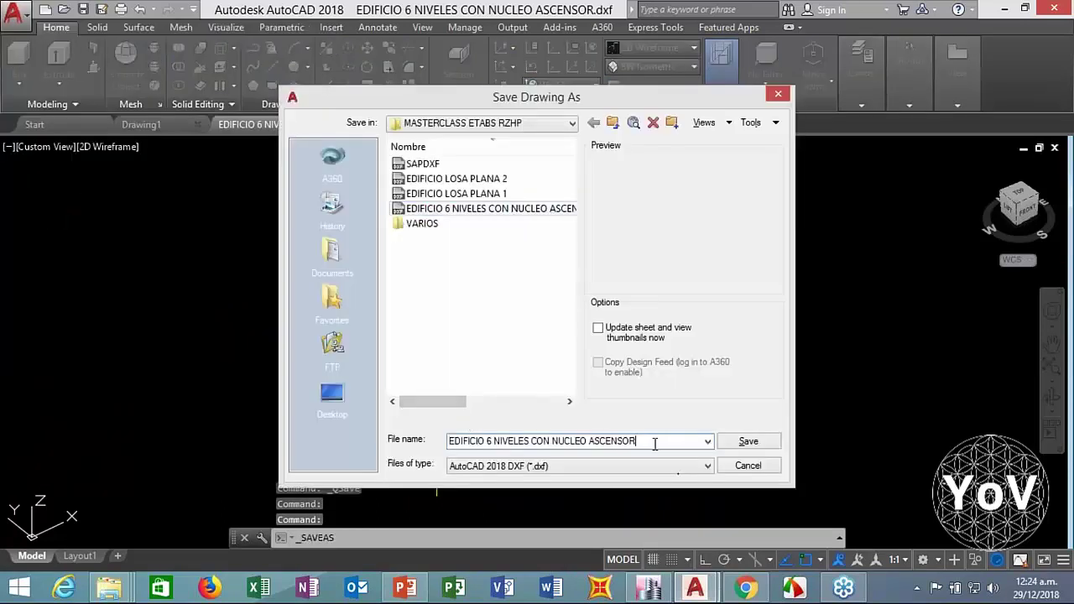
text(1)
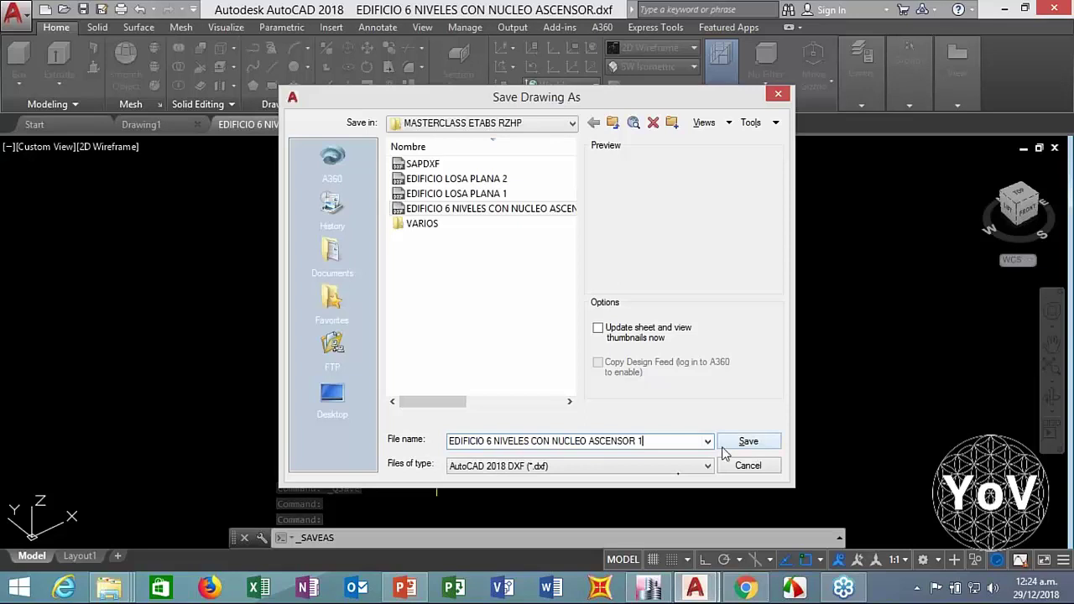
click(749, 441)
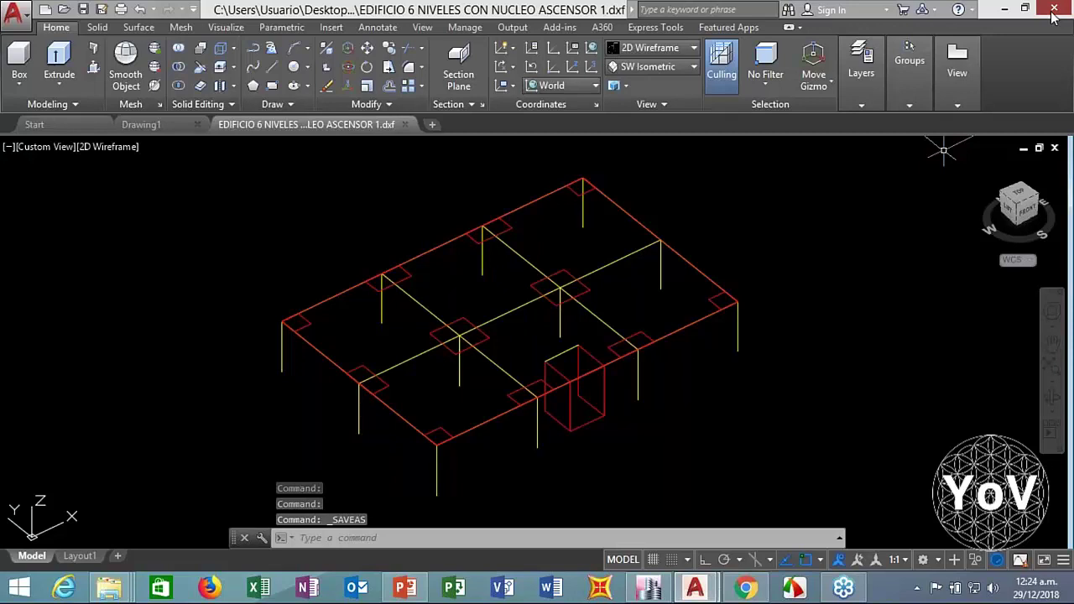
Close AutoCAD and switch to ETABS
click(1053, 10)
click(593, 340)
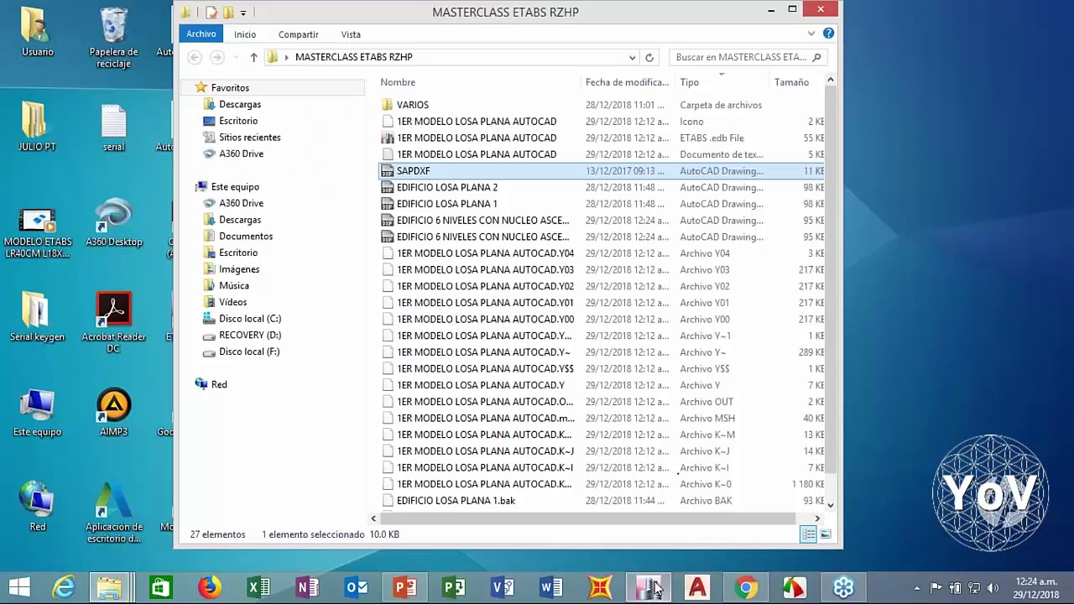
click(655, 590)
Start a new model in ETABS, discarding the changes to the currently open flat-slab model
click(15, 29)
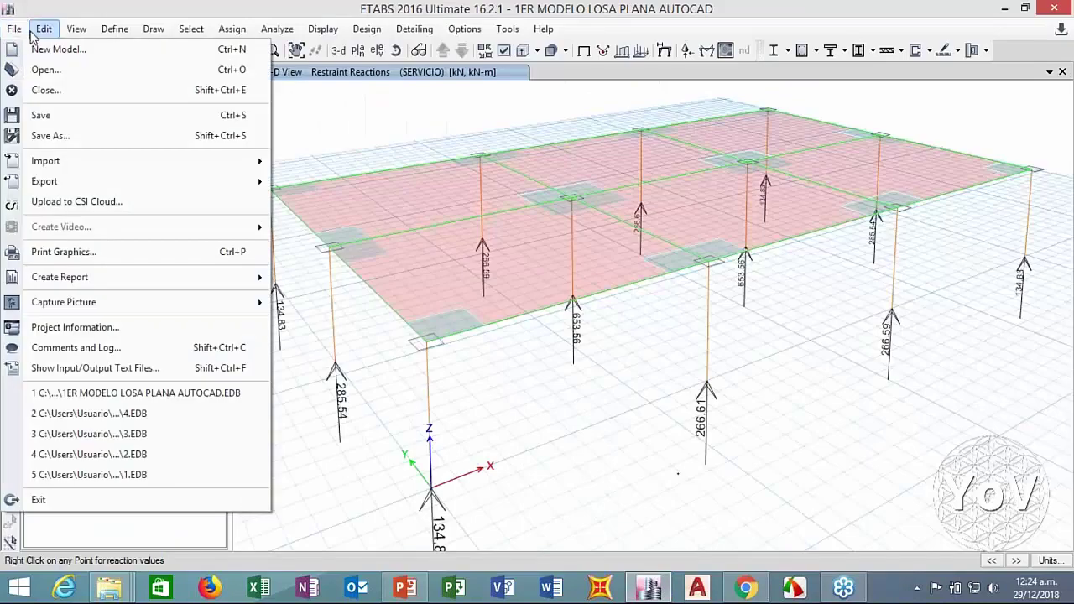
click(15, 29)
click(17, 33)
click(17, 34)
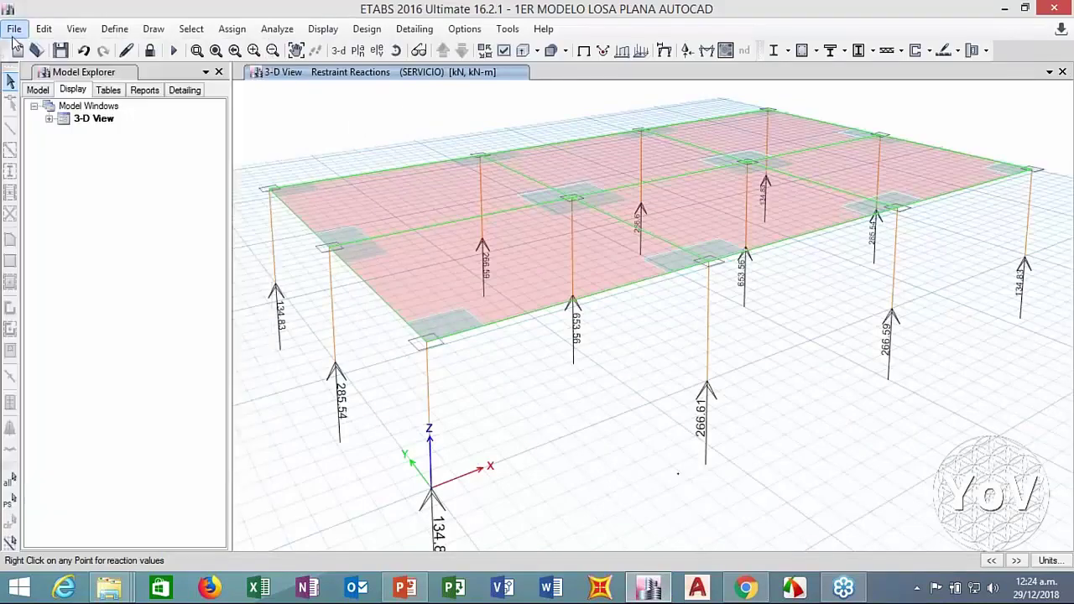
click(17, 33)
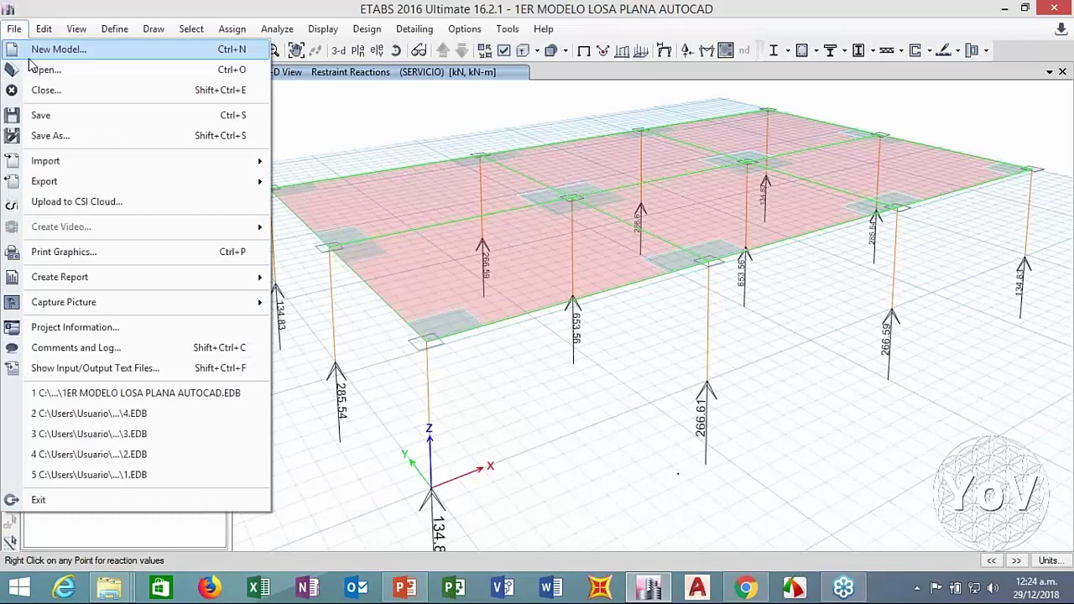
click(30, 55)
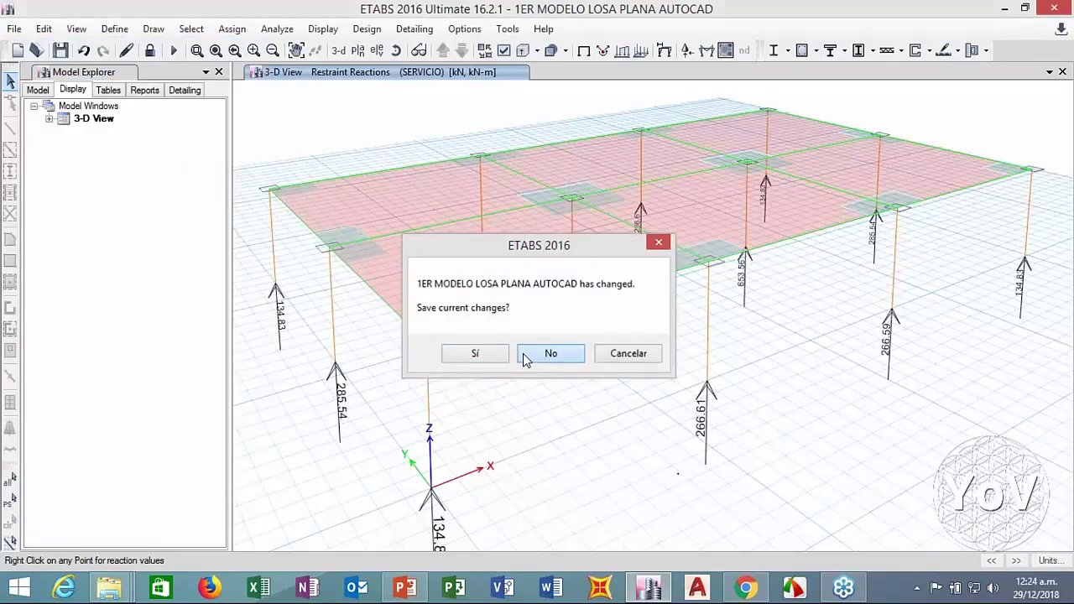
click(550, 354)
Initialize the model with built-in Metric SI settings, custom story data and the Blank template
click(590, 277)
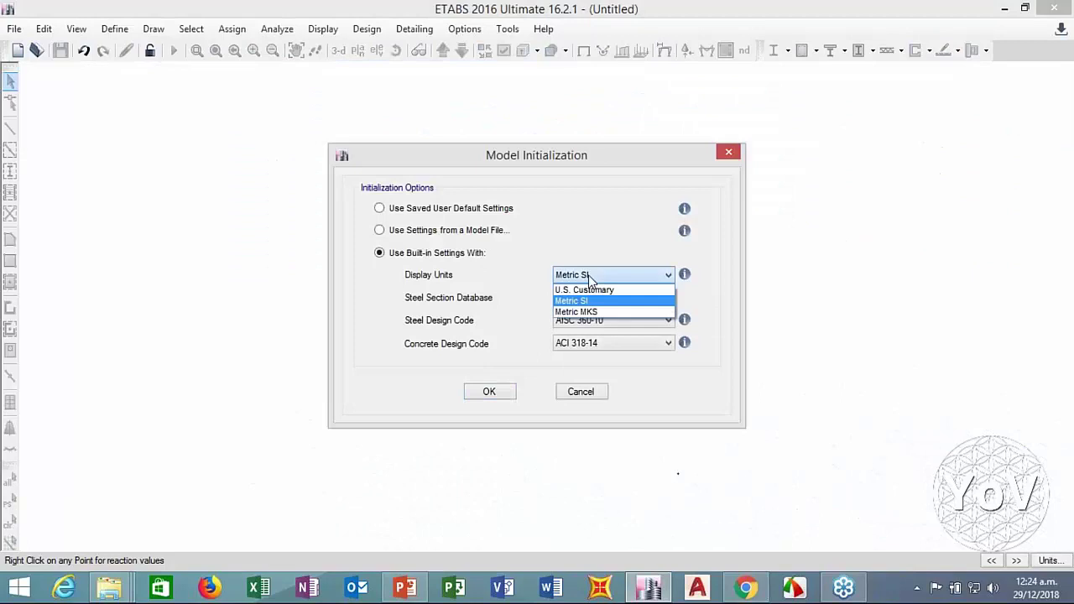
click(590, 279)
click(494, 395)
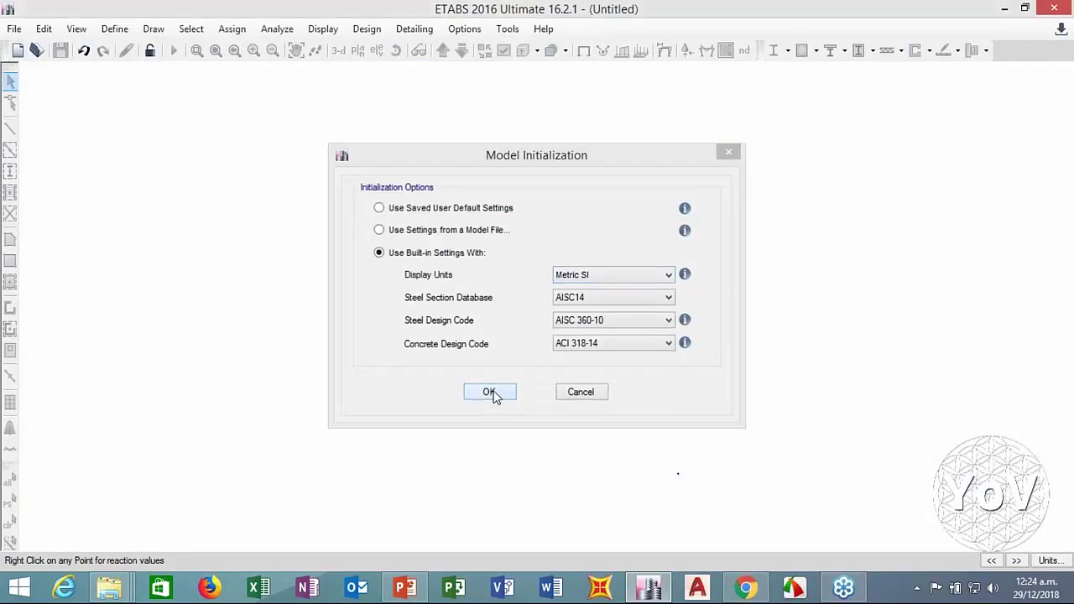
click(590, 271)
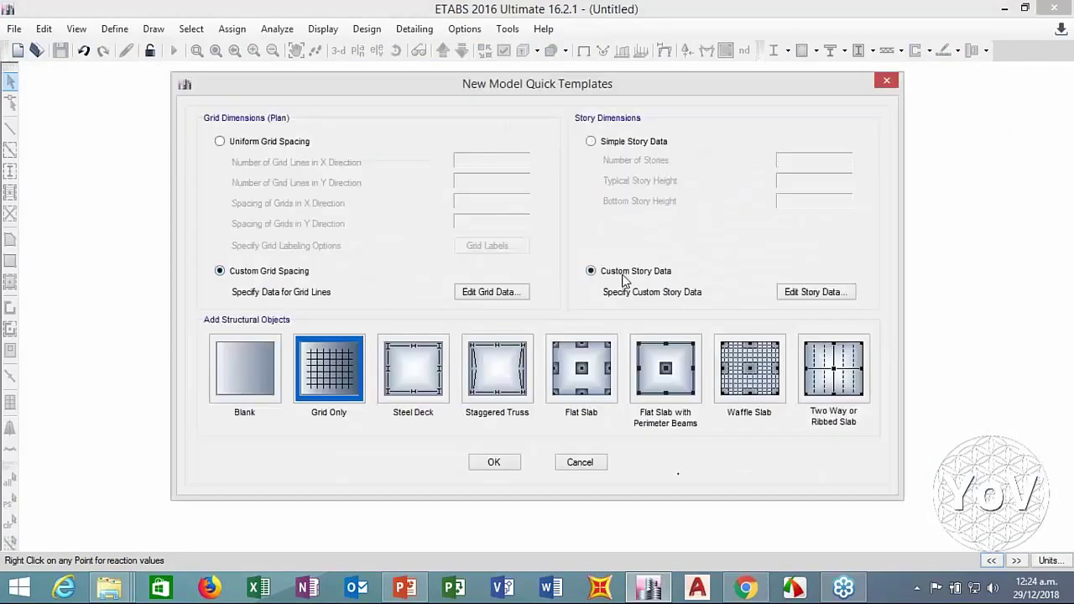
click(233, 377)
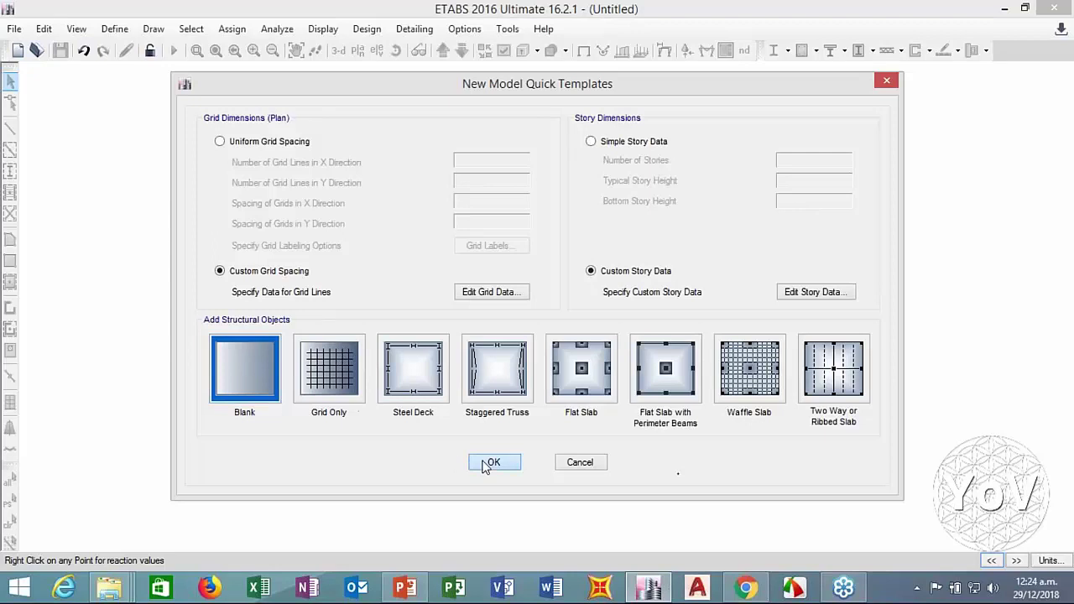
click(492, 462)
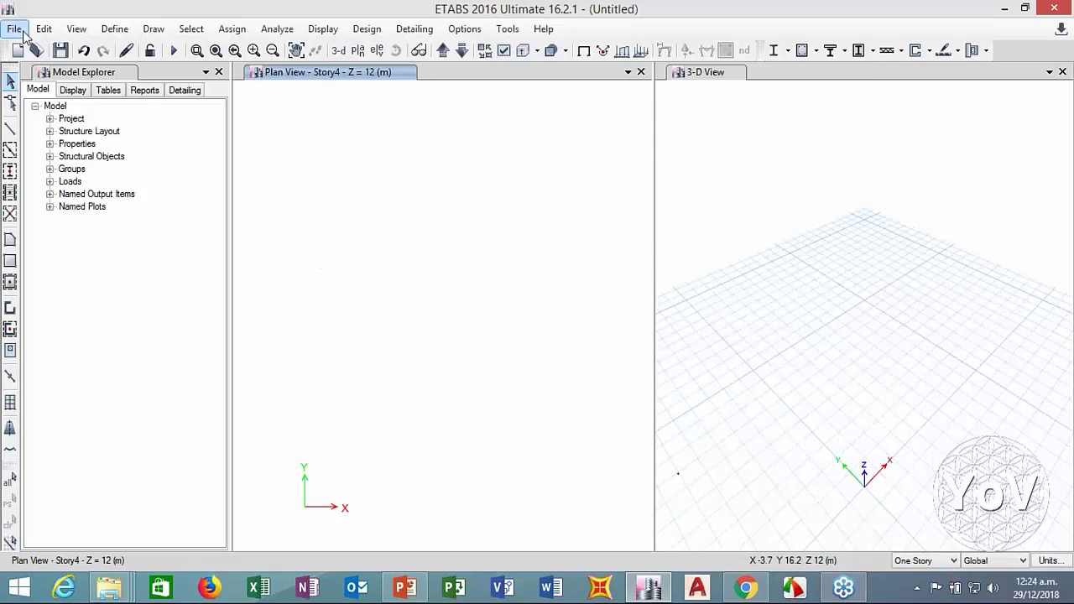
Choose the DXF file "EDIFICIO 6 NIVELES CON NUCLEO ASCENSOR 1" for import as a 3D model
click(17, 29)
mouse_move(60, 161)
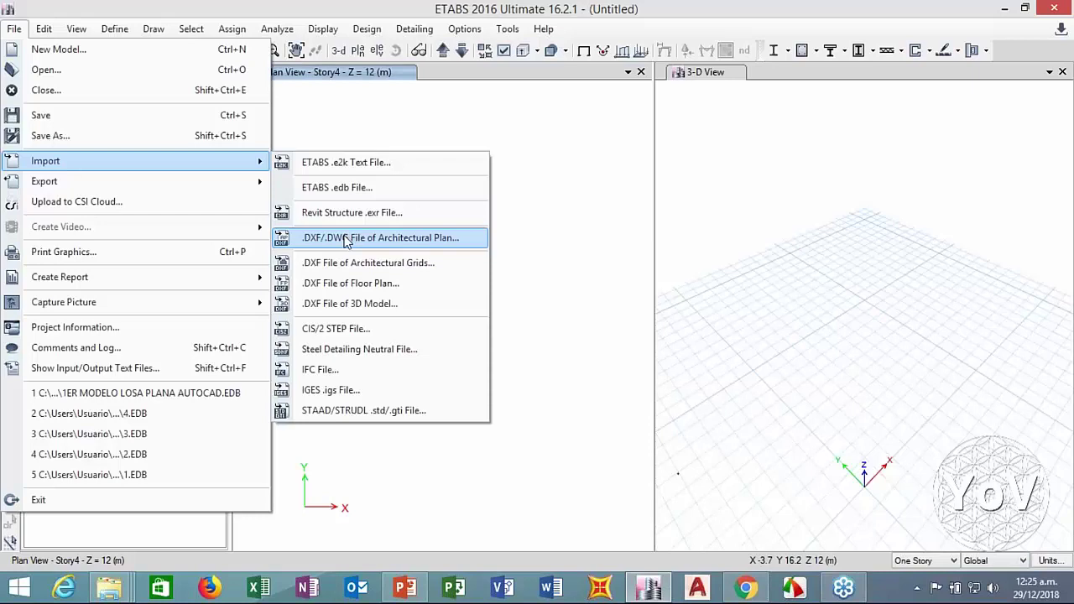
click(347, 304)
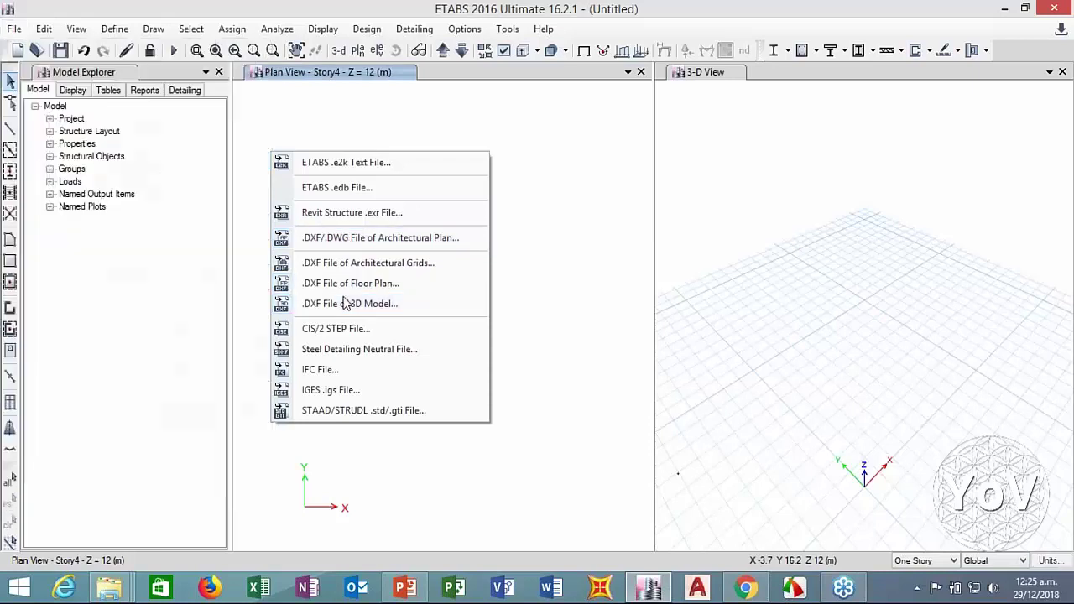
click(284, 148)
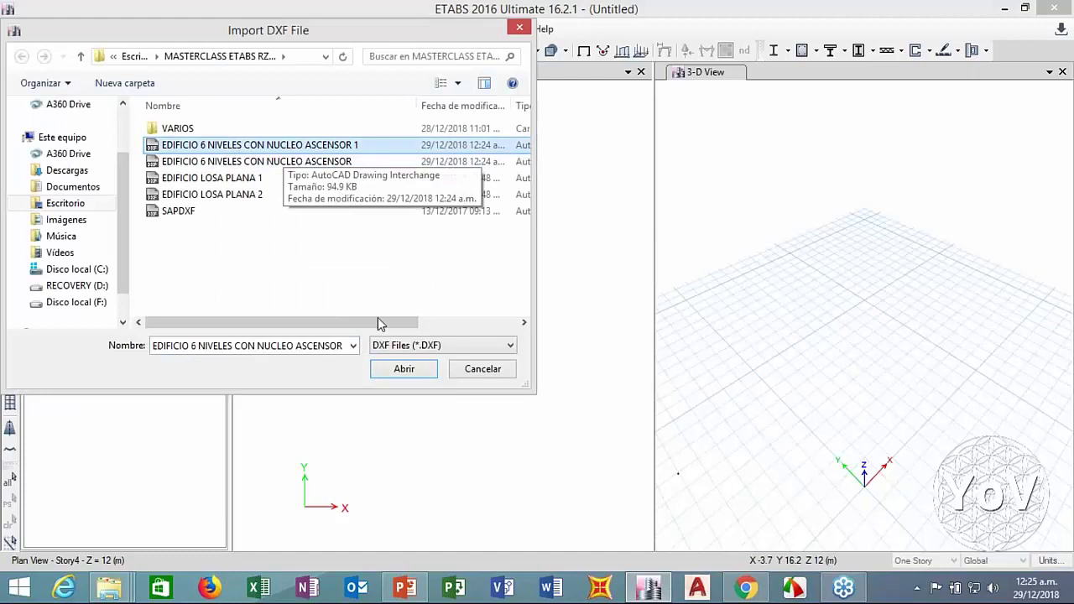
click(404, 368)
Import the FRAMES and SHELLS layers with DXF file units in m, accepting the proposed story data
click(373, 239)
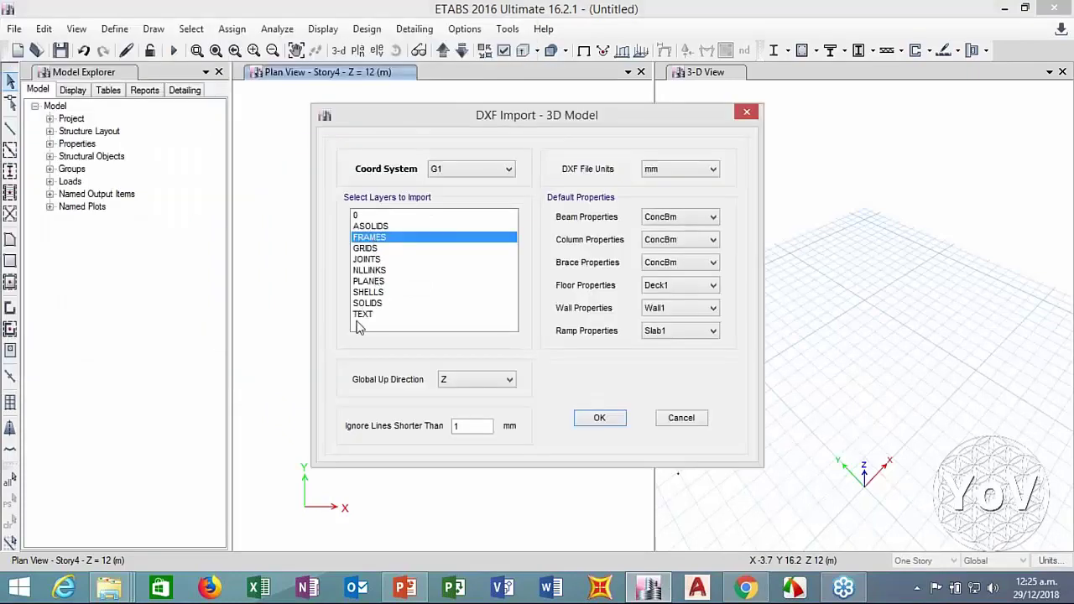
ctrl+click(365, 293)
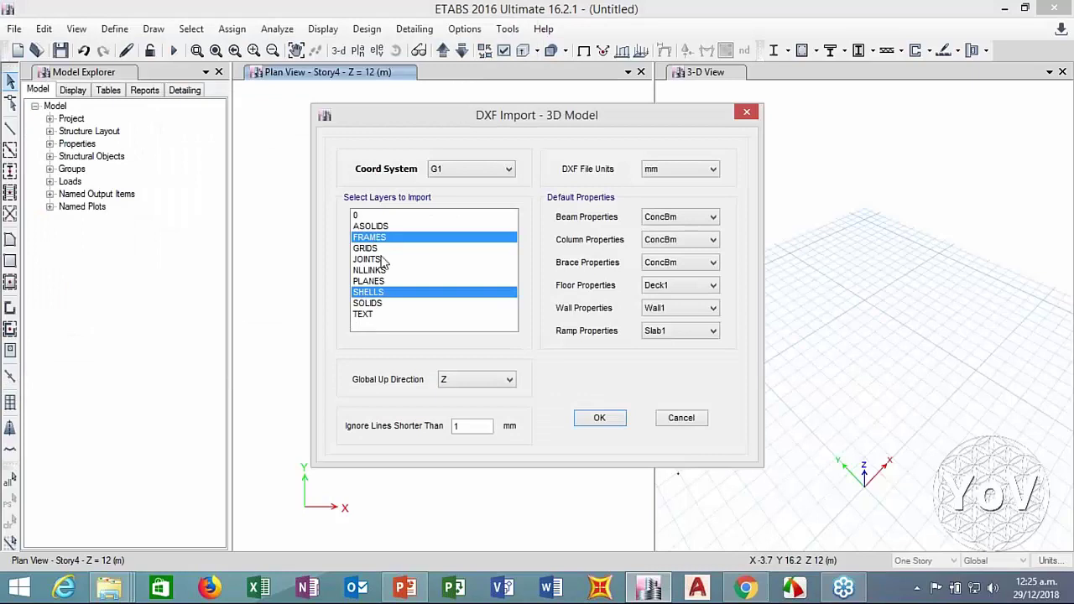
click(663, 171)
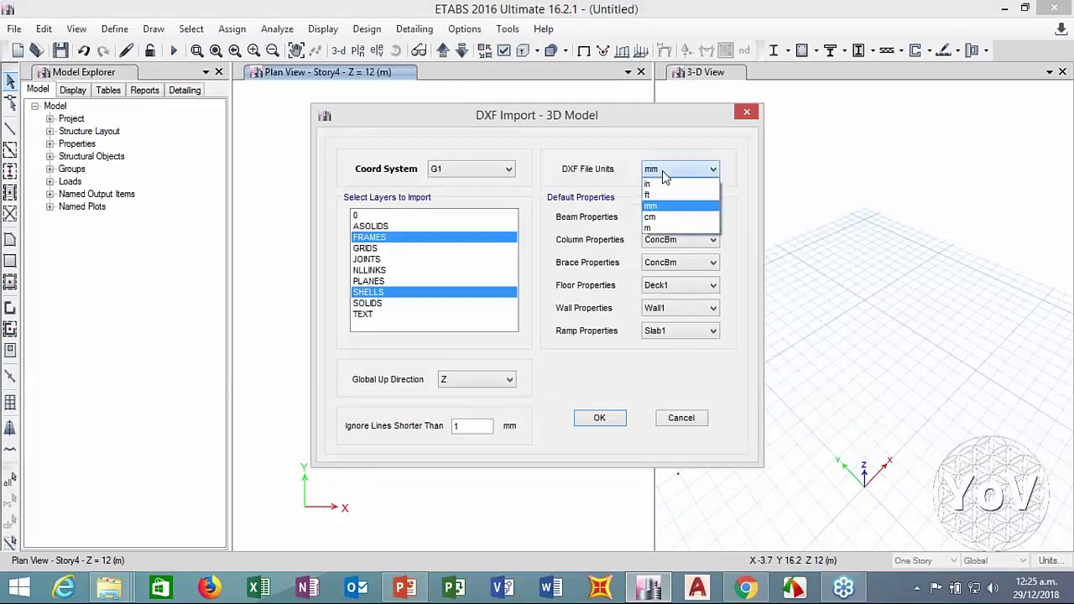
click(656, 232)
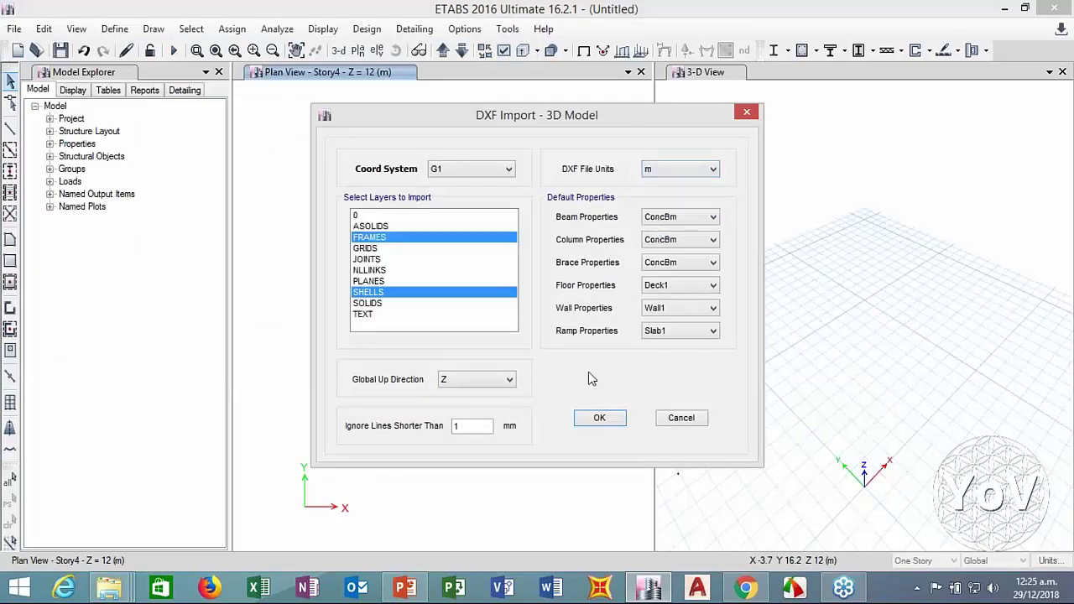
click(594, 421)
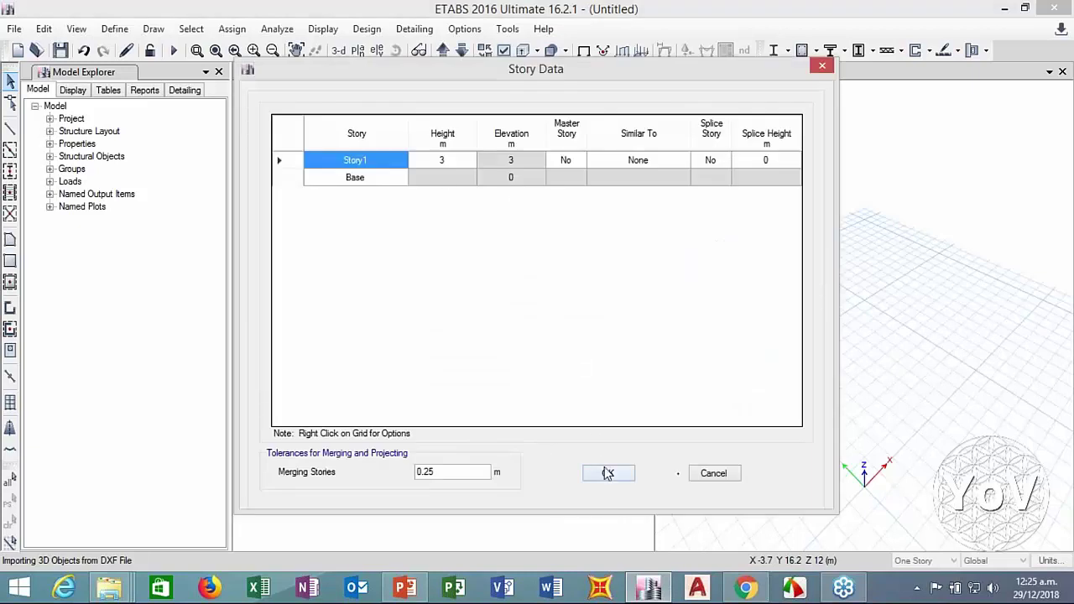
click(607, 473)
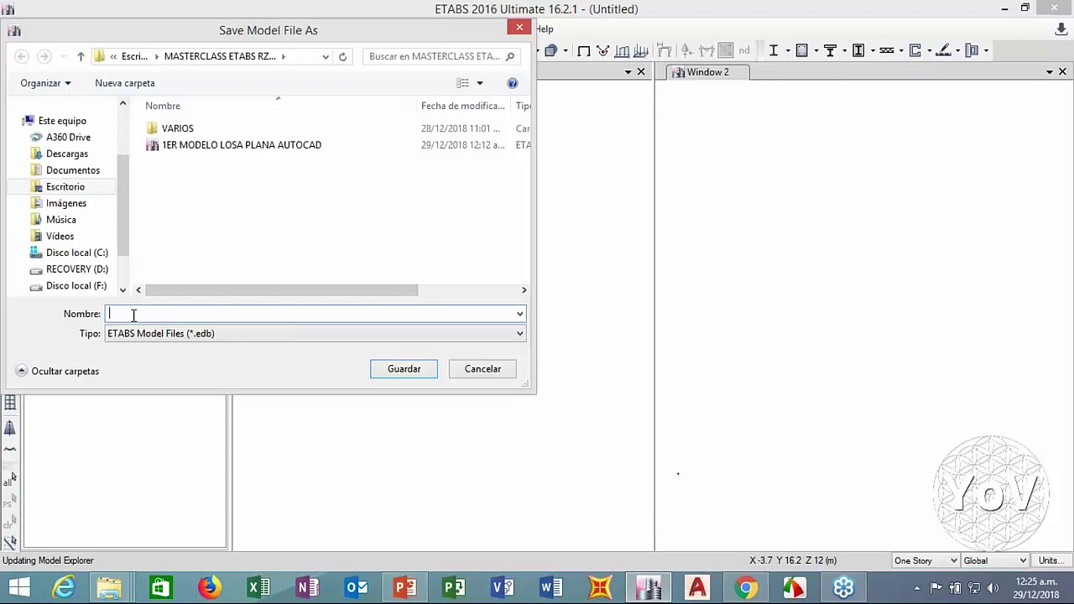
Save the model file as "2DO MODELO EDIFICIO 6 NIVELES NUCLEO ASCENSOR"
text(2DO MODELO EDIFICO)
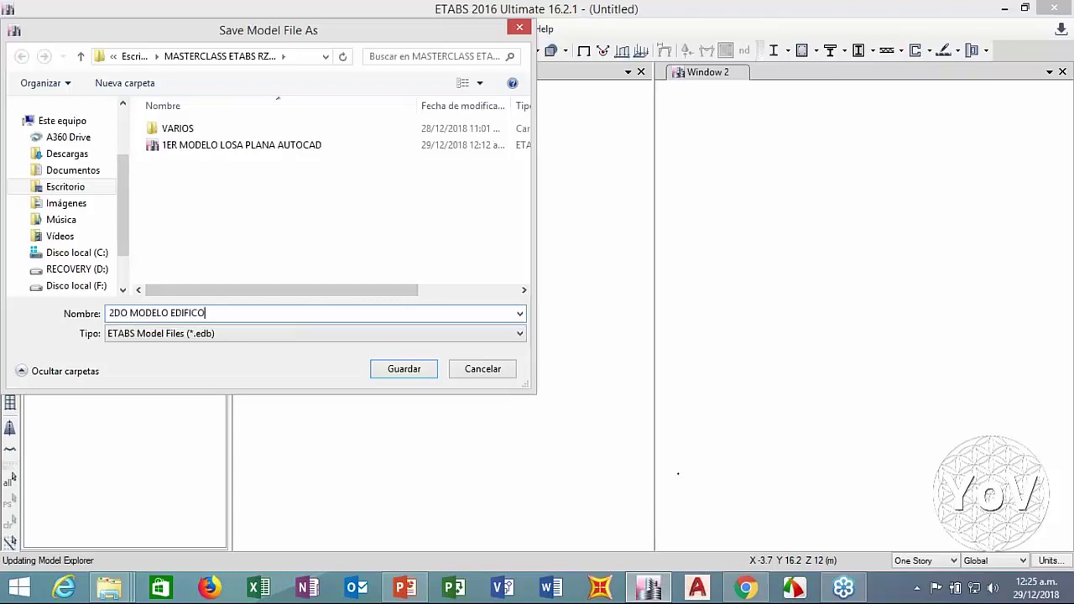
key(BackSpace)
text(IO 6 NIVELES NUCLEO ASCENSOR)
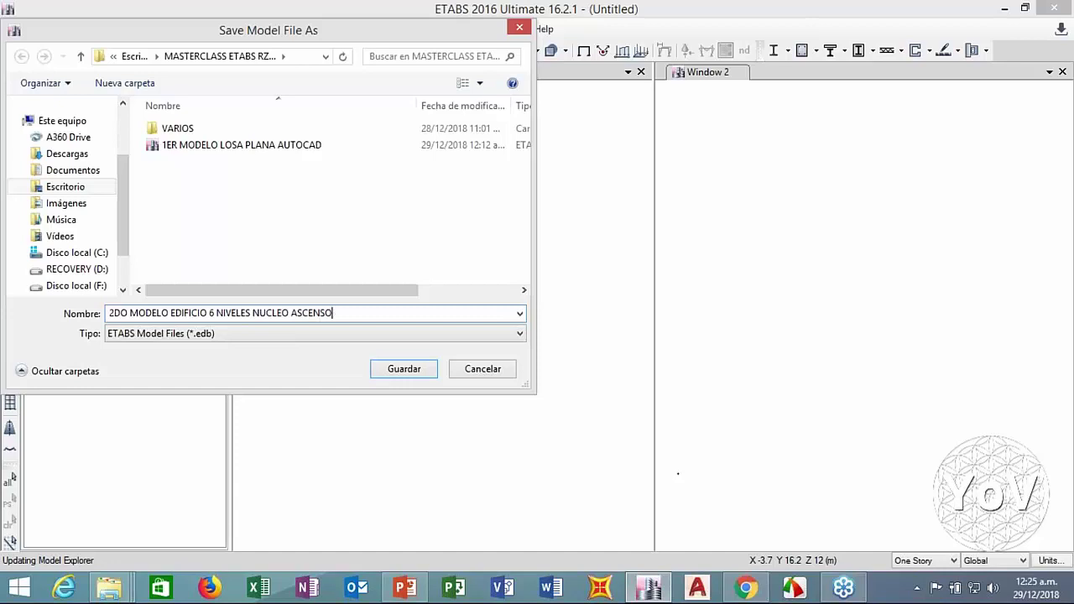
key(Return)
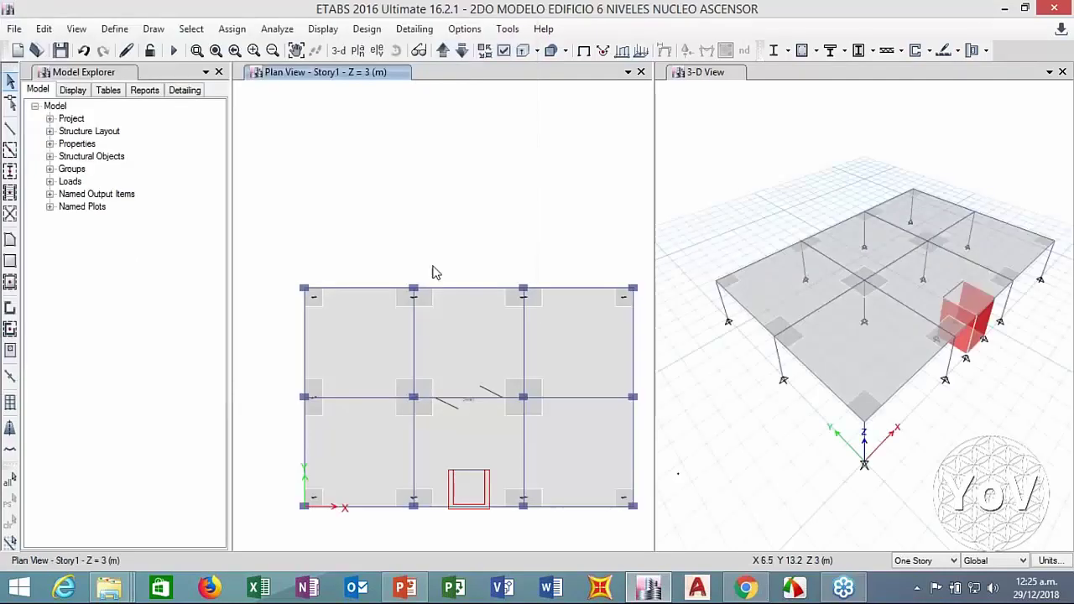
Save the imported single-storey model again before editing its stories
middle_drag(414, 249, 411, 178)
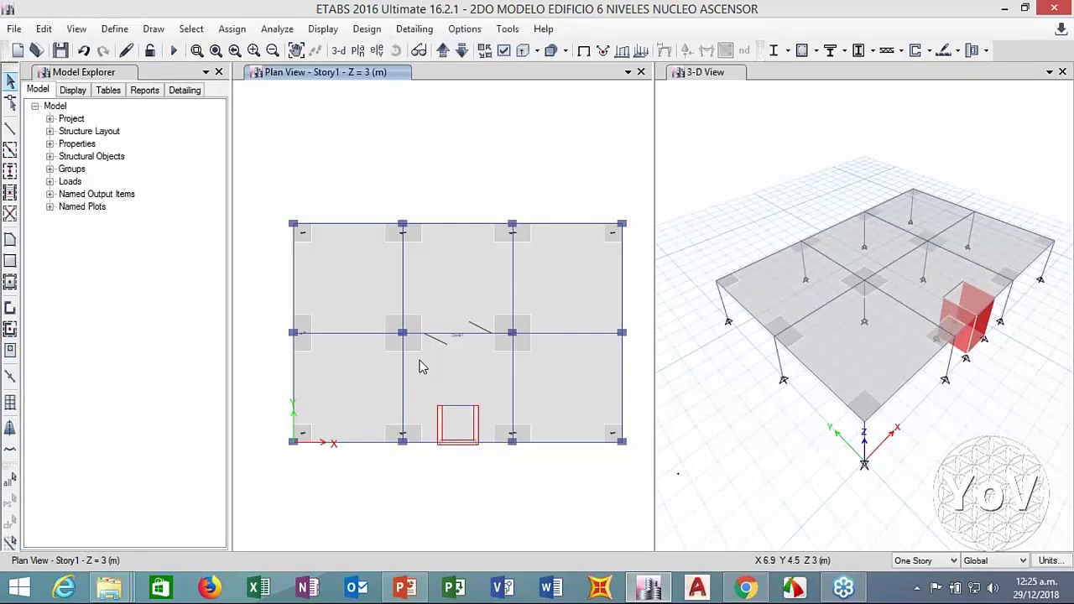
shift+middle_drag(781, 174, 755, 170)
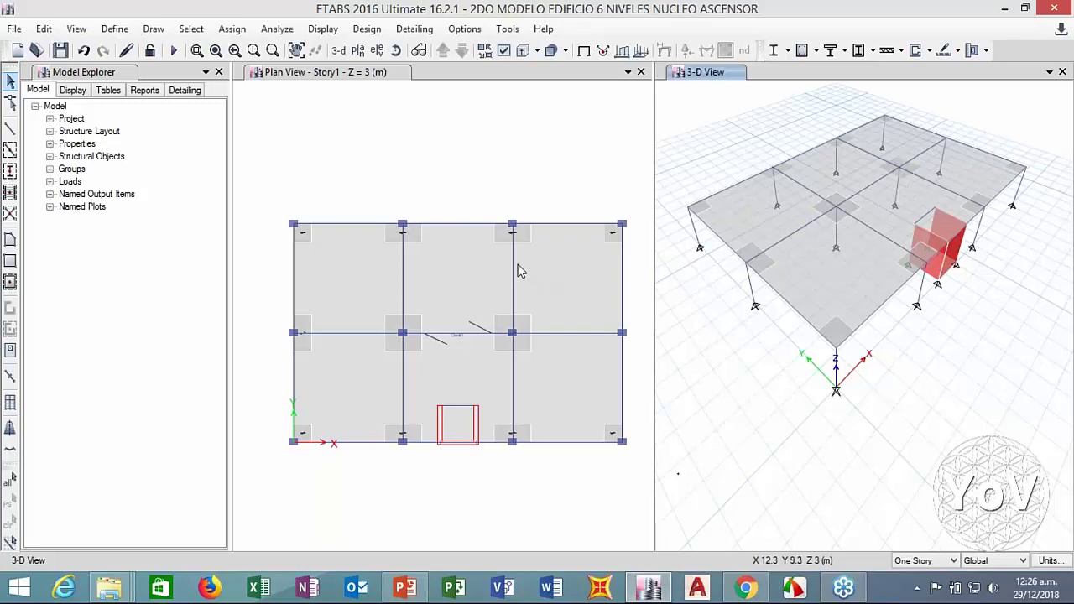
click(419, 175)
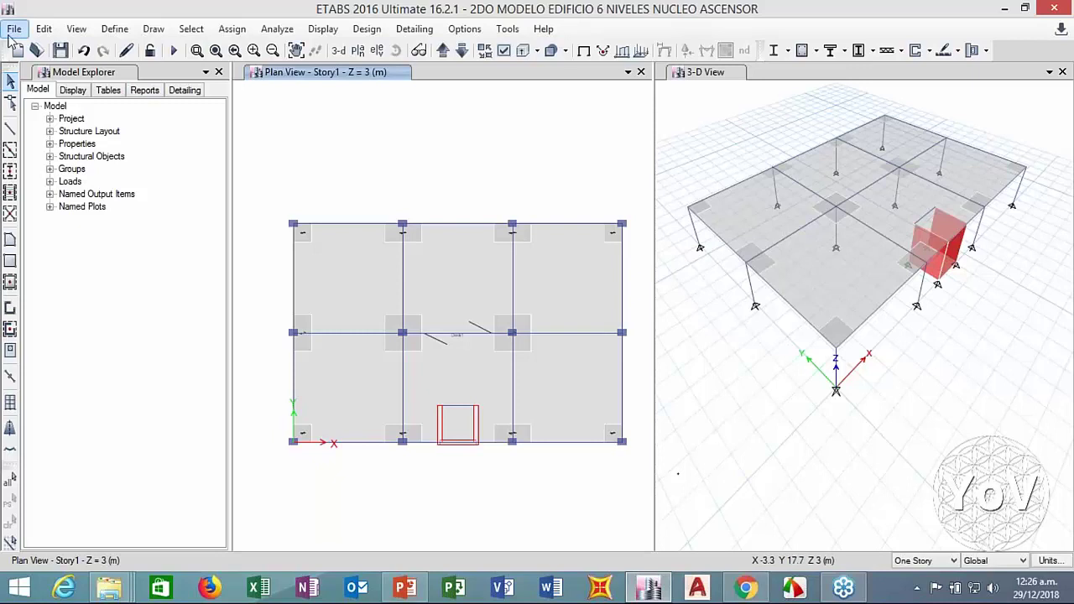
click(59, 49)
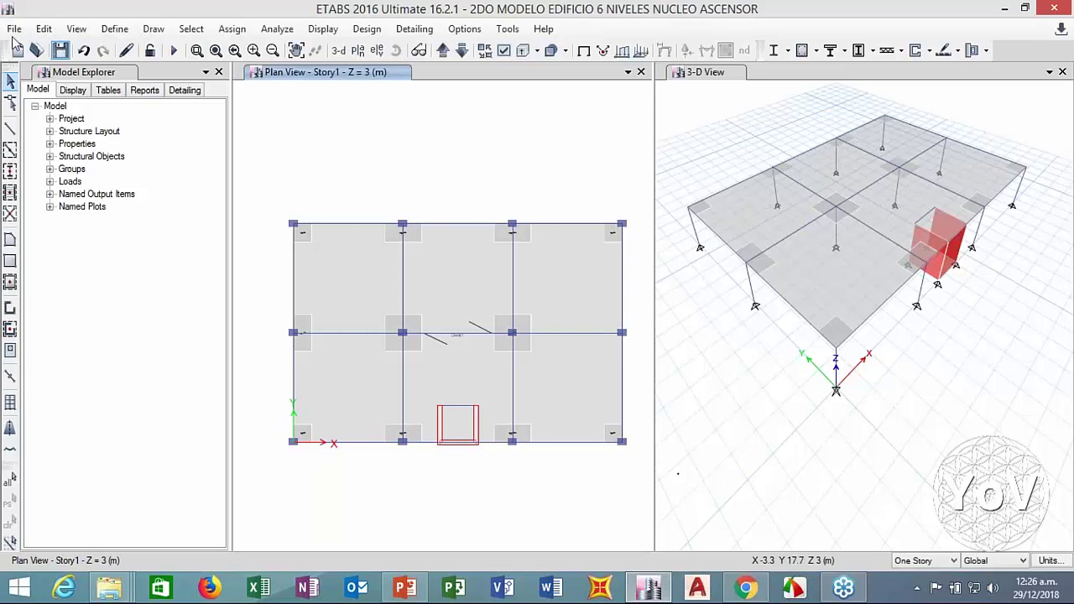
Try to add five 3 m stories above Story1, replicated from Story1
click(14, 28)
mouse_move(44, 28)
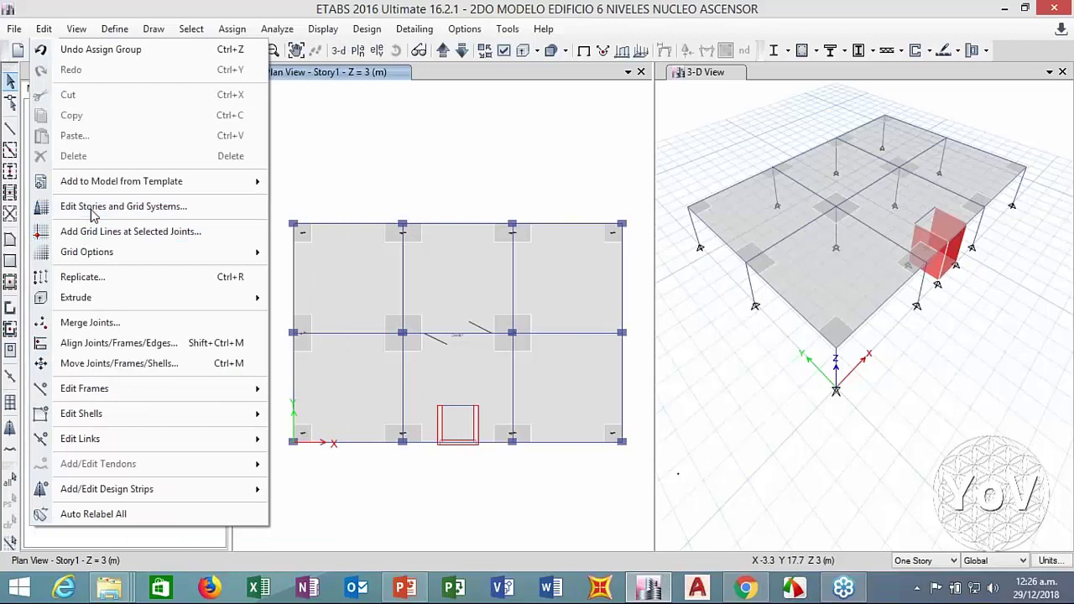
click(94, 209)
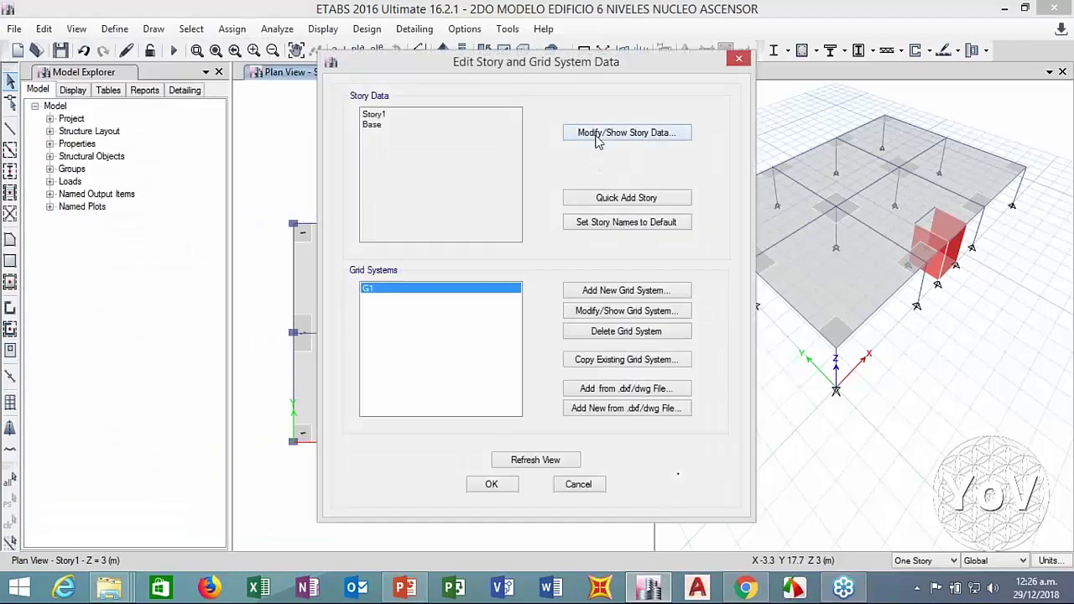
click(597, 136)
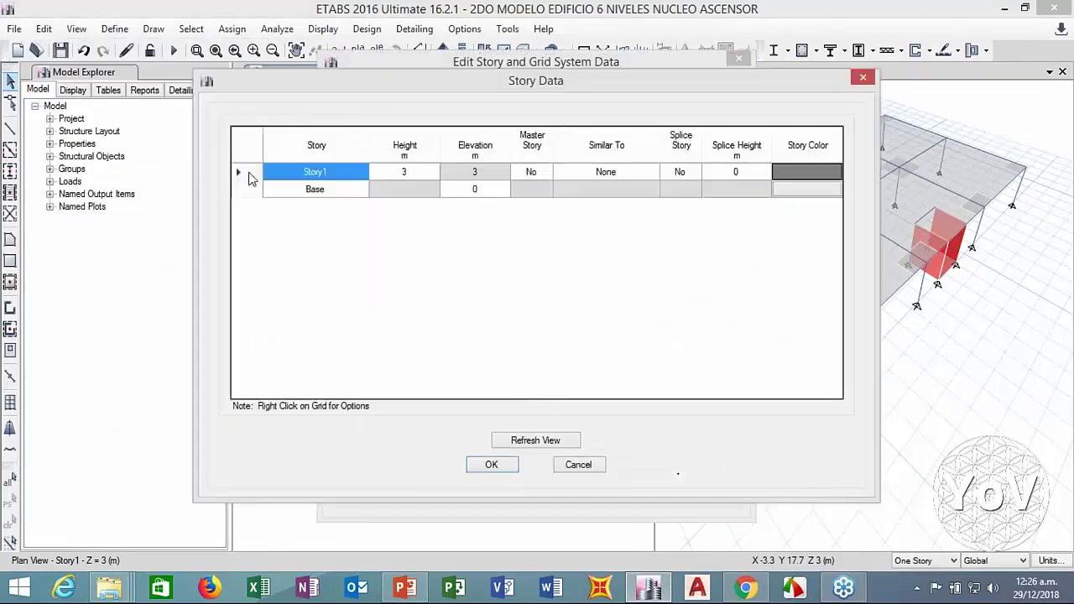
click(241, 173)
right_click(248, 173)
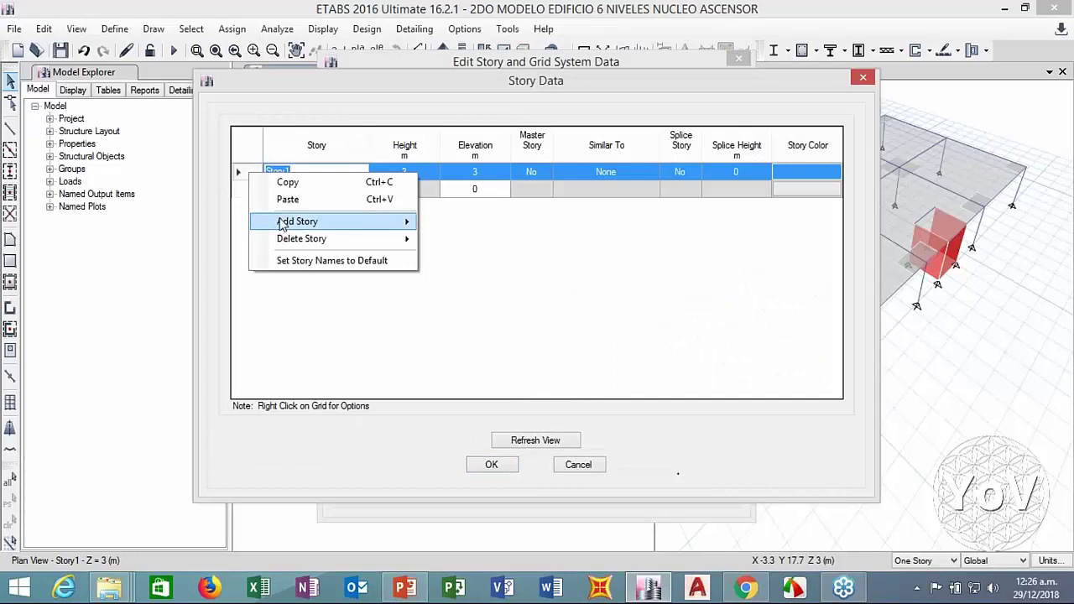
click(457, 223)
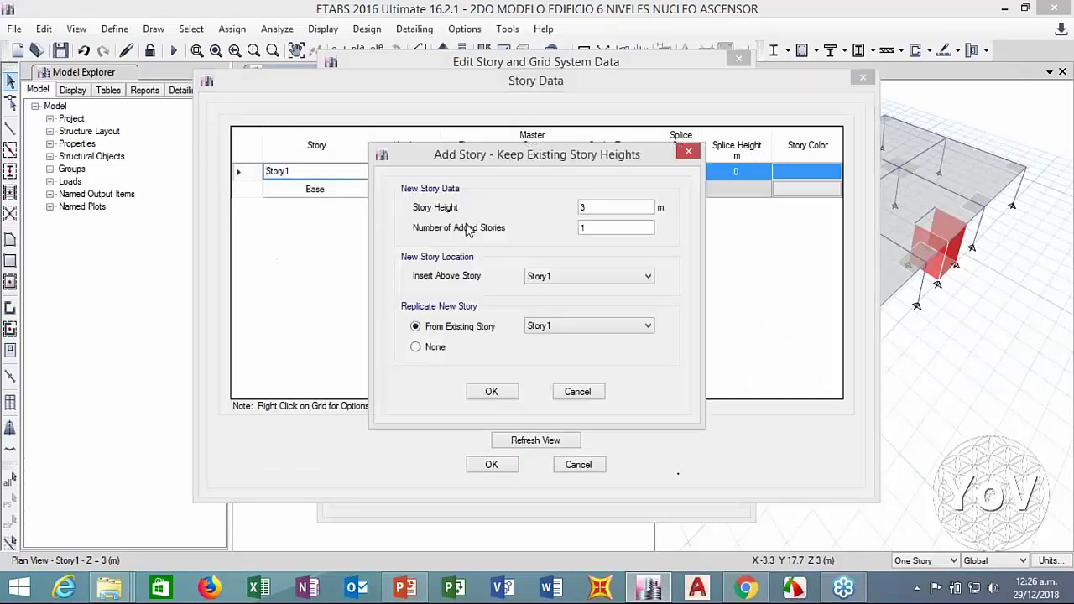
double_click(584, 228)
text(5)
click(589, 207)
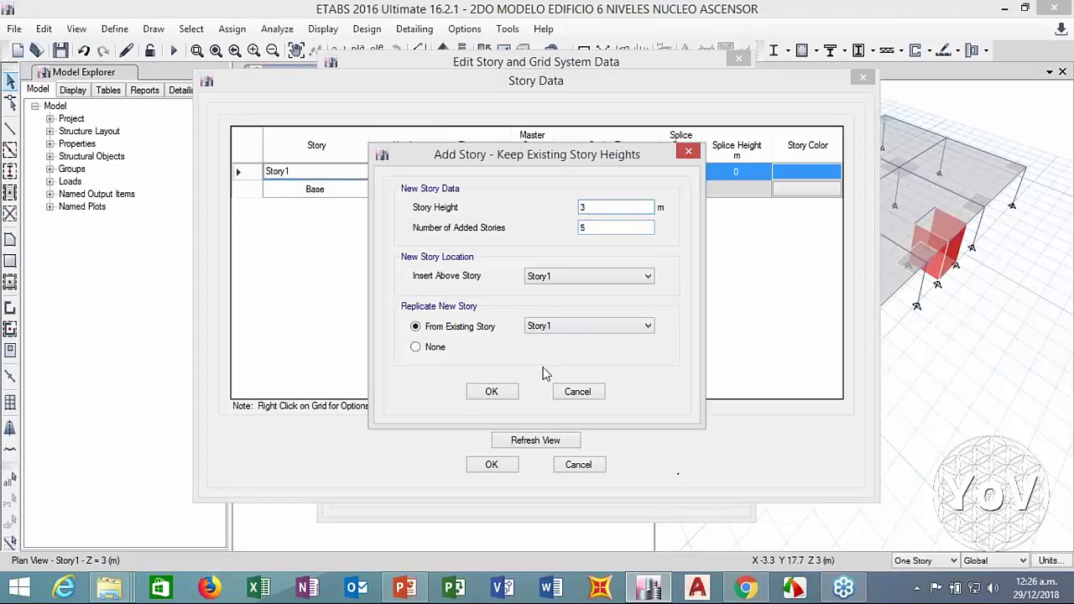
click(507, 395)
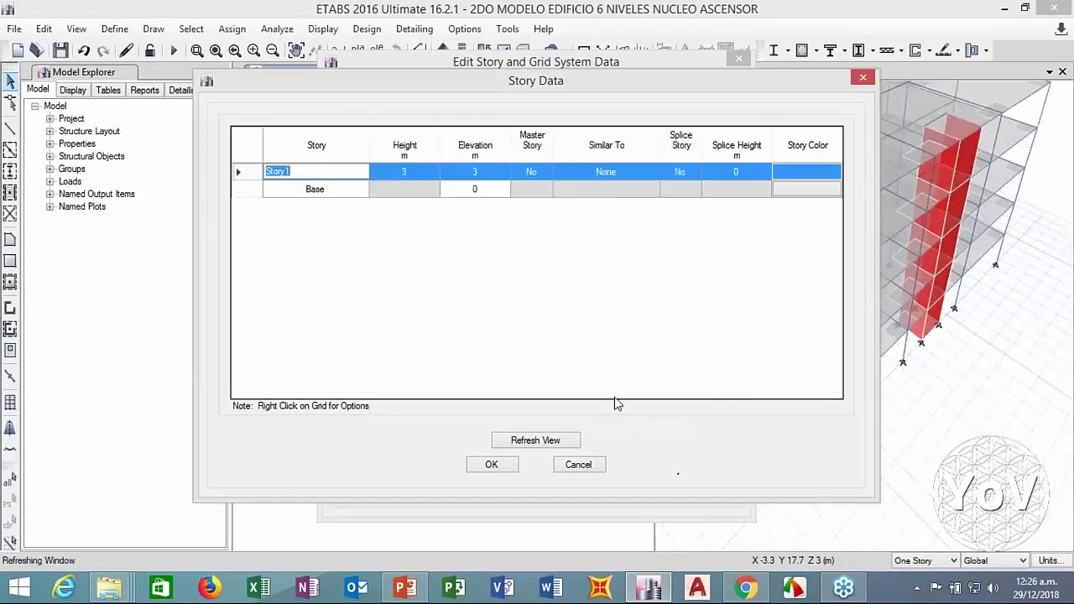
click(577, 464)
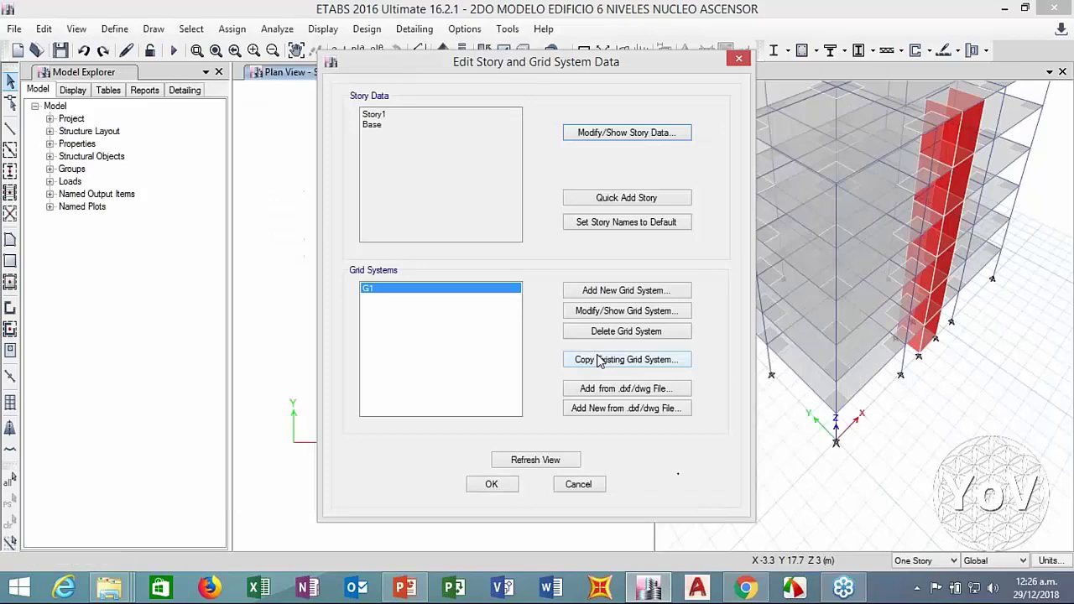
click(578, 484)
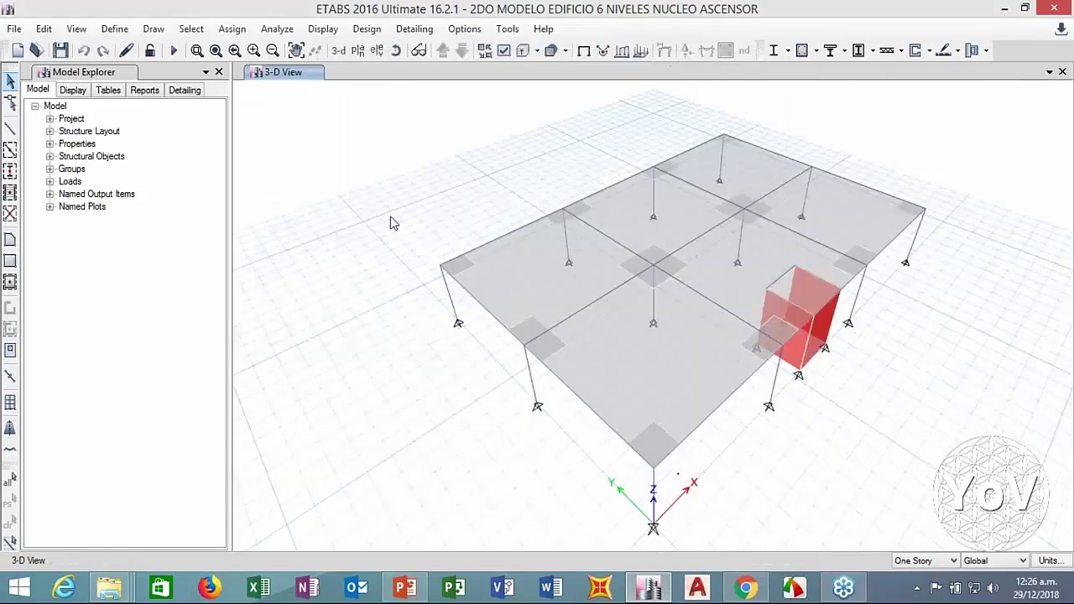
Add five 3 m stories above Story1, keeping existing story heights and replicating them from Story1
click(16, 31)
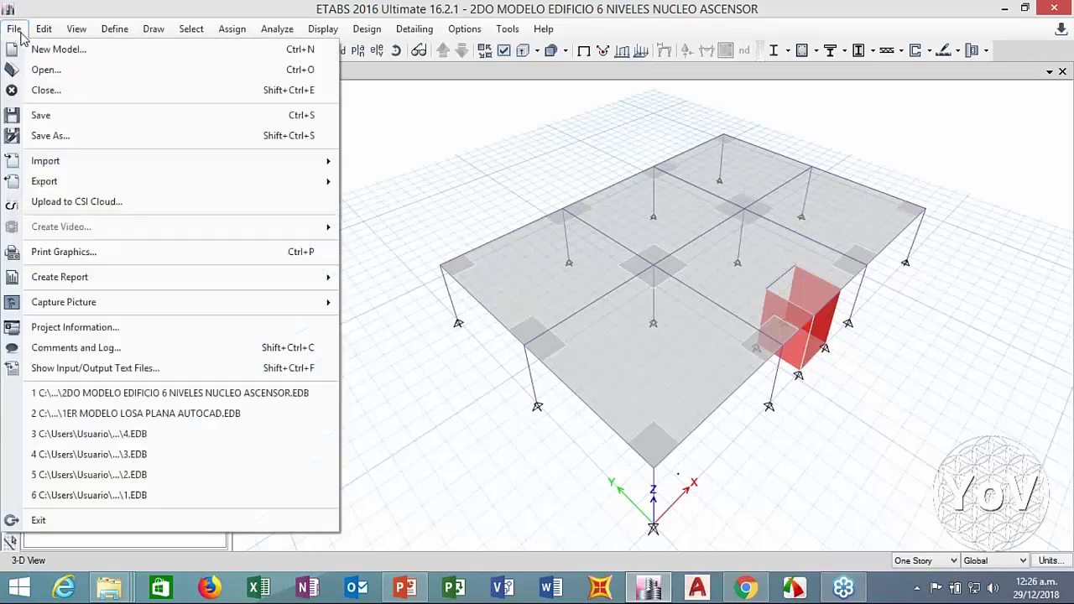
mouse_move(44, 29)
click(109, 208)
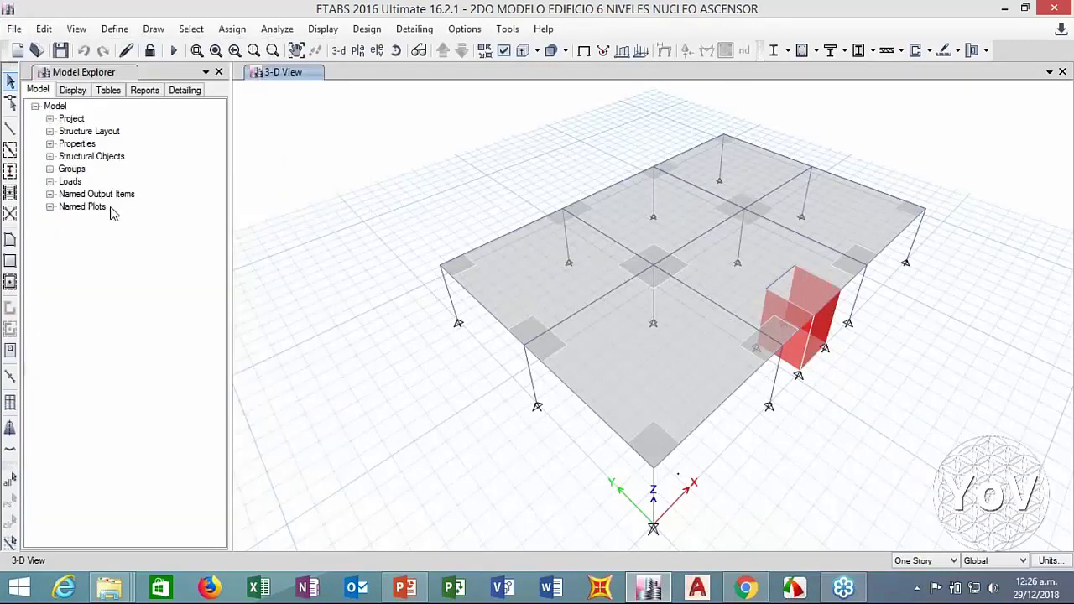
click(625, 134)
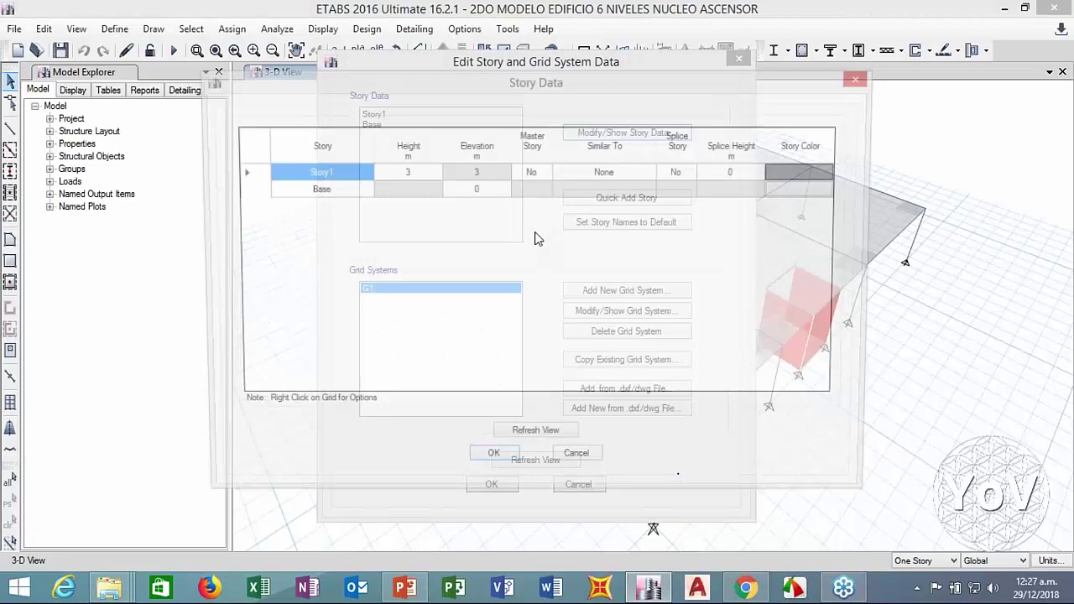
click(256, 173)
right_click(256, 174)
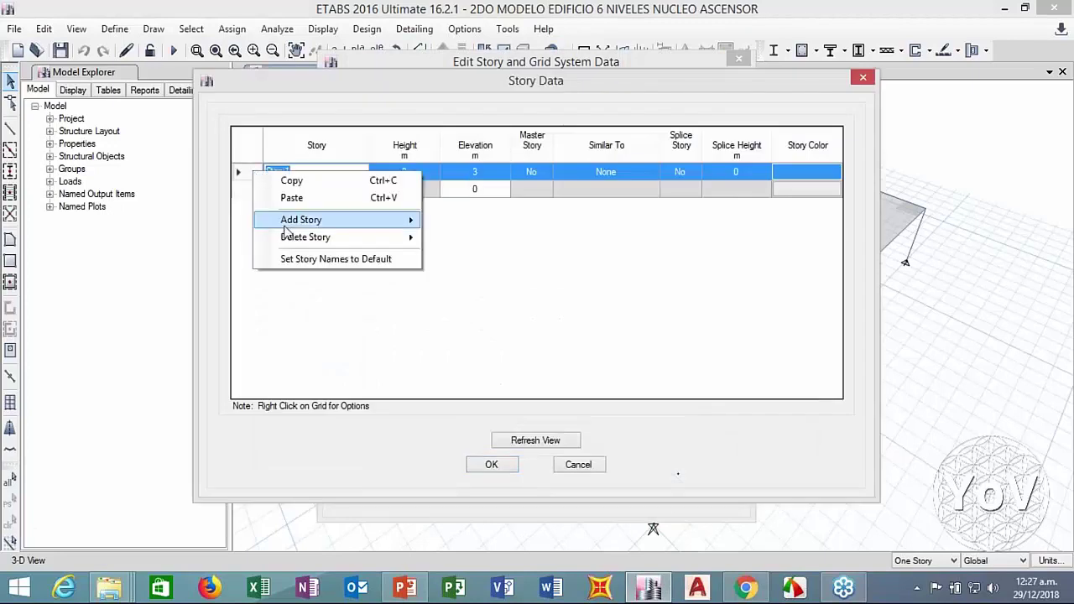
mouse_move(302, 219)
click(487, 220)
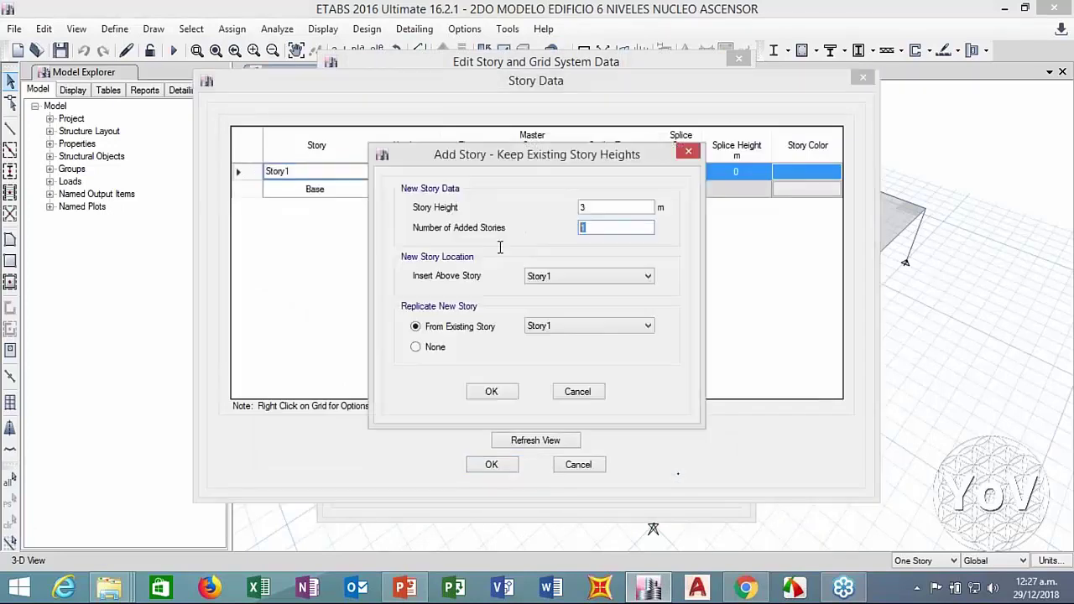
text(5)
click(511, 399)
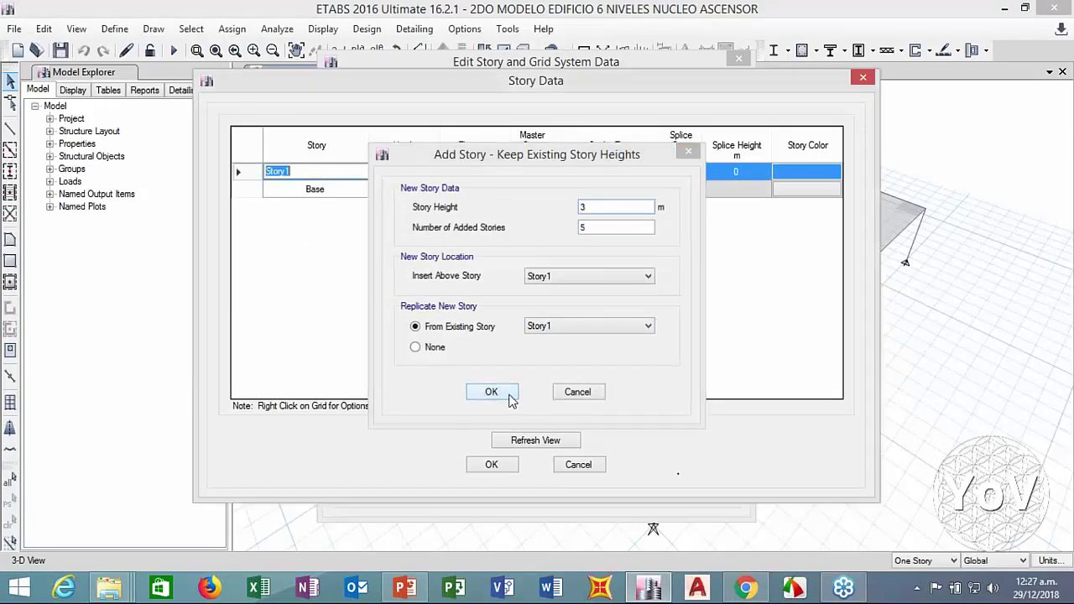
click(492, 465)
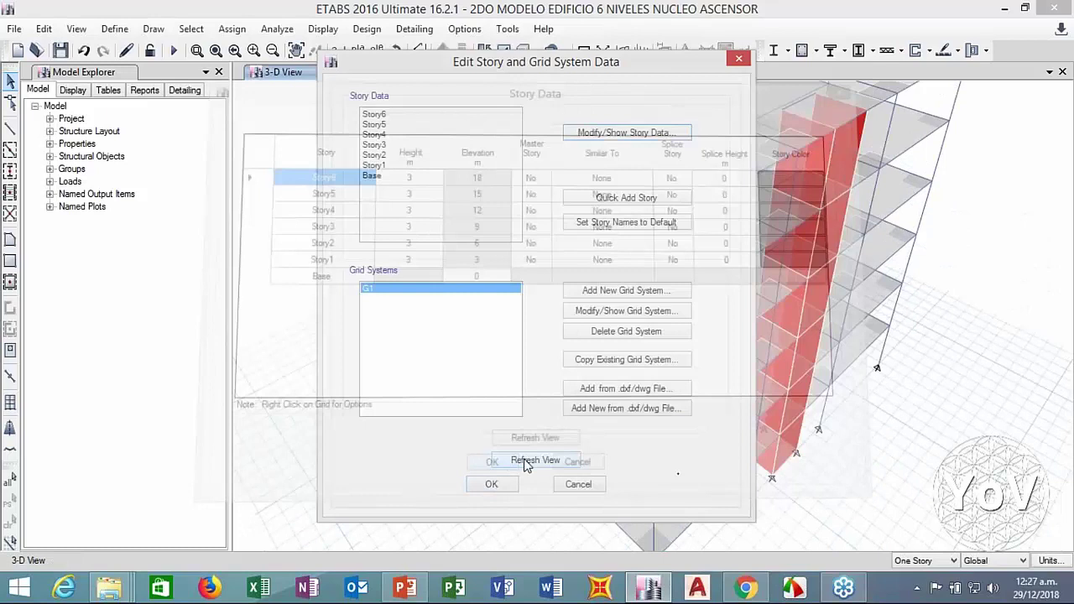
click(496, 484)
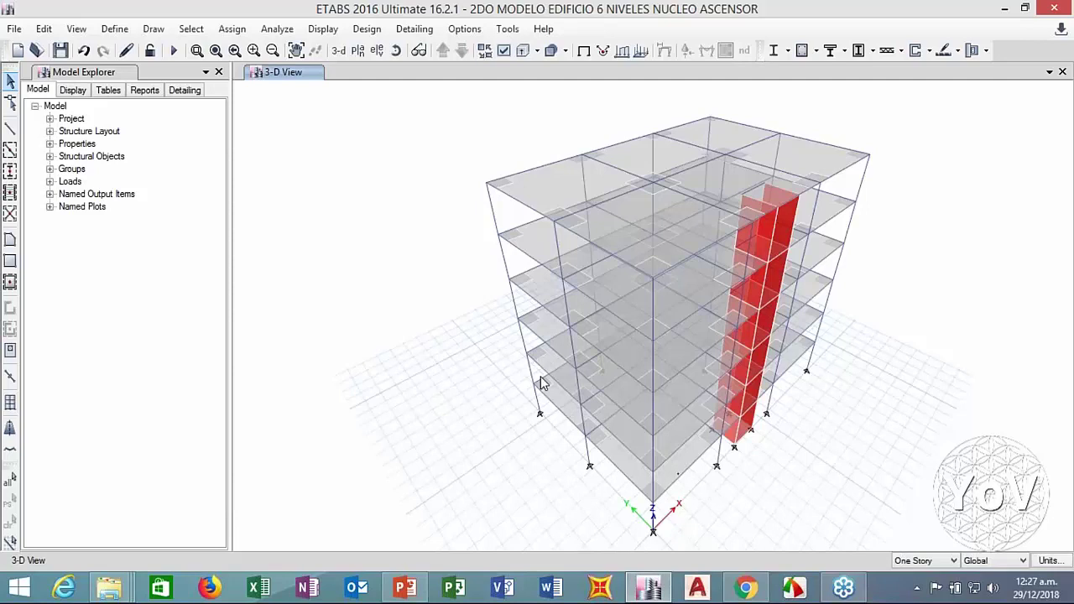
Start defining response spectrum functions and choose Peru Norma E.030 as the function type to add
click(115, 29)
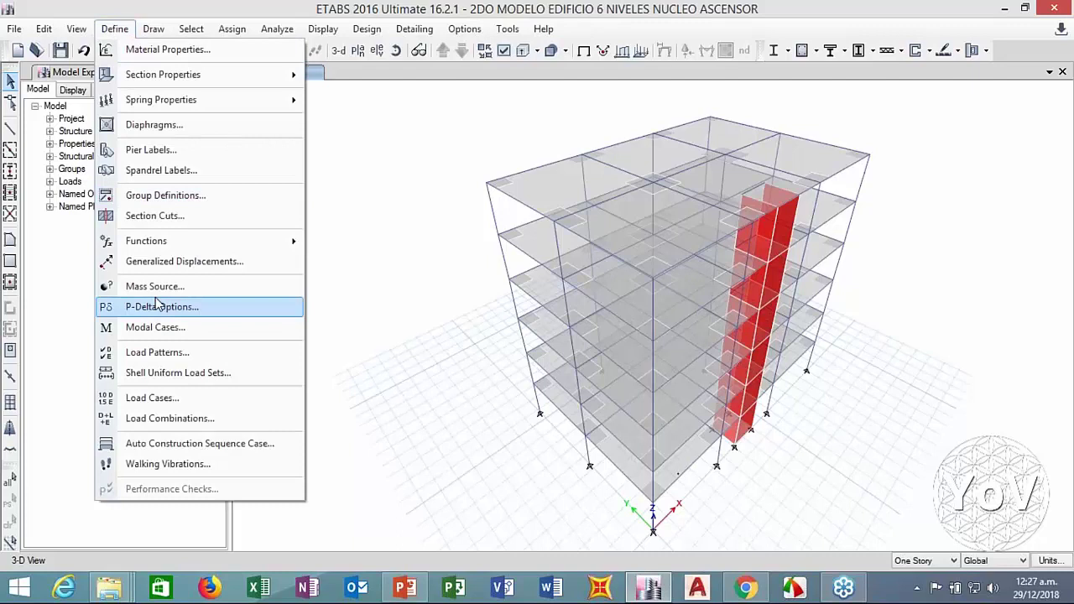
mouse_move(186, 245)
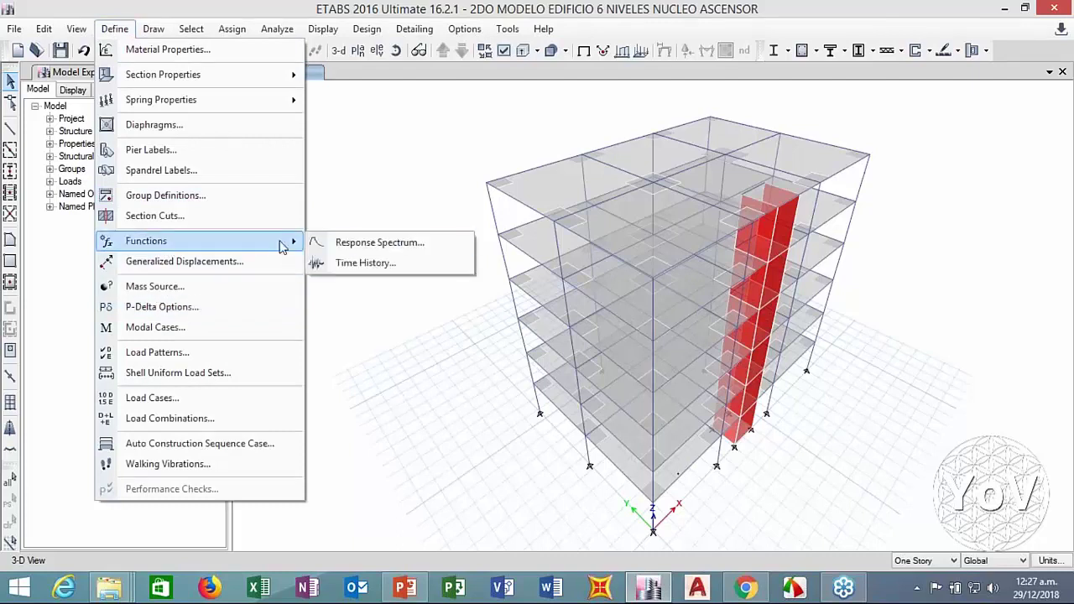
click(350, 243)
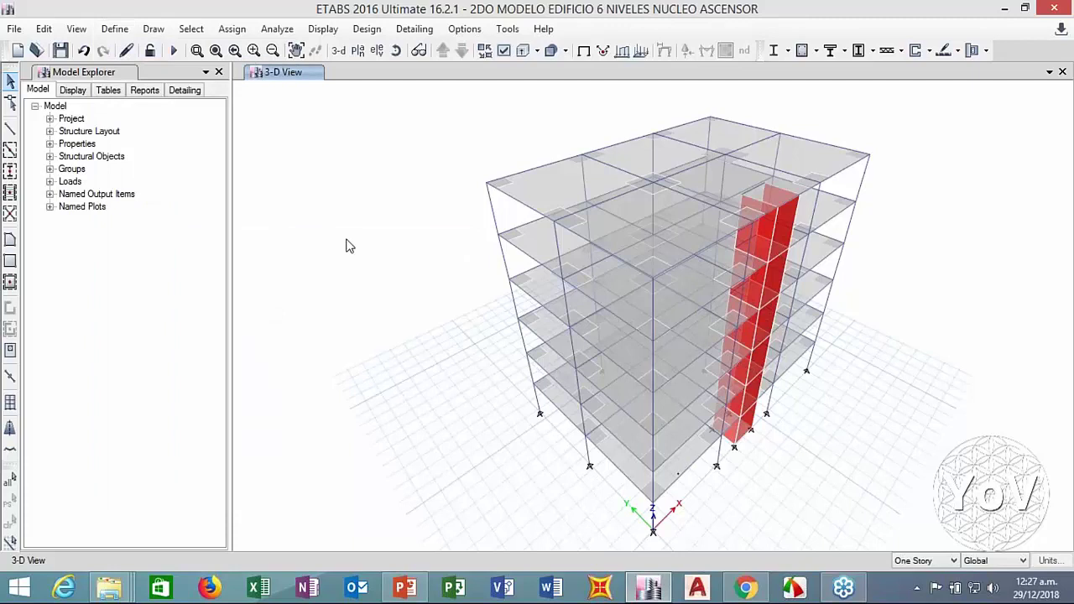
click(625, 225)
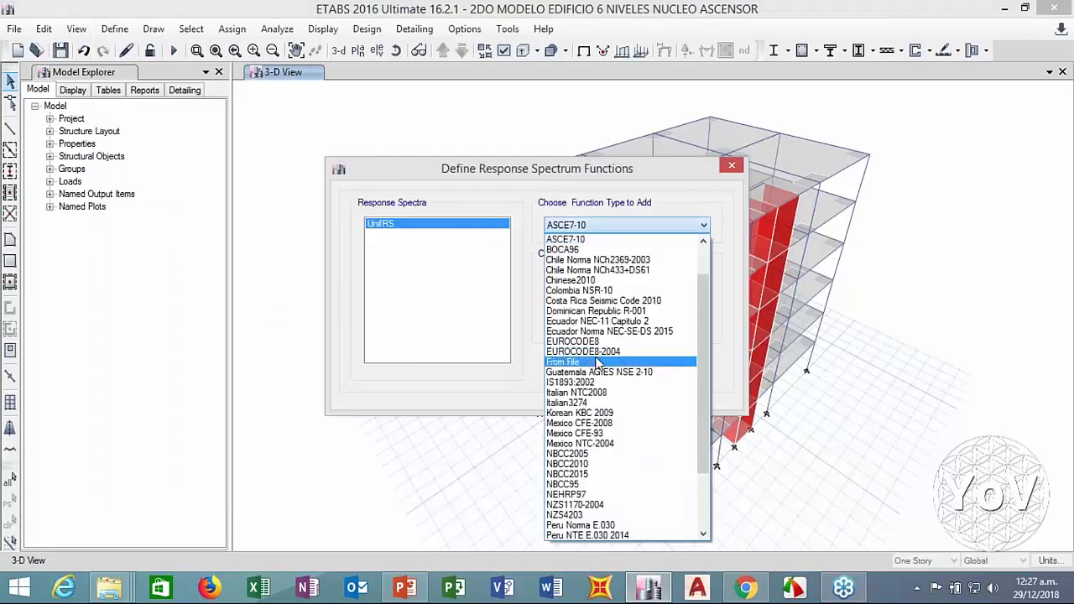
scroll(598, 363, down, 2)
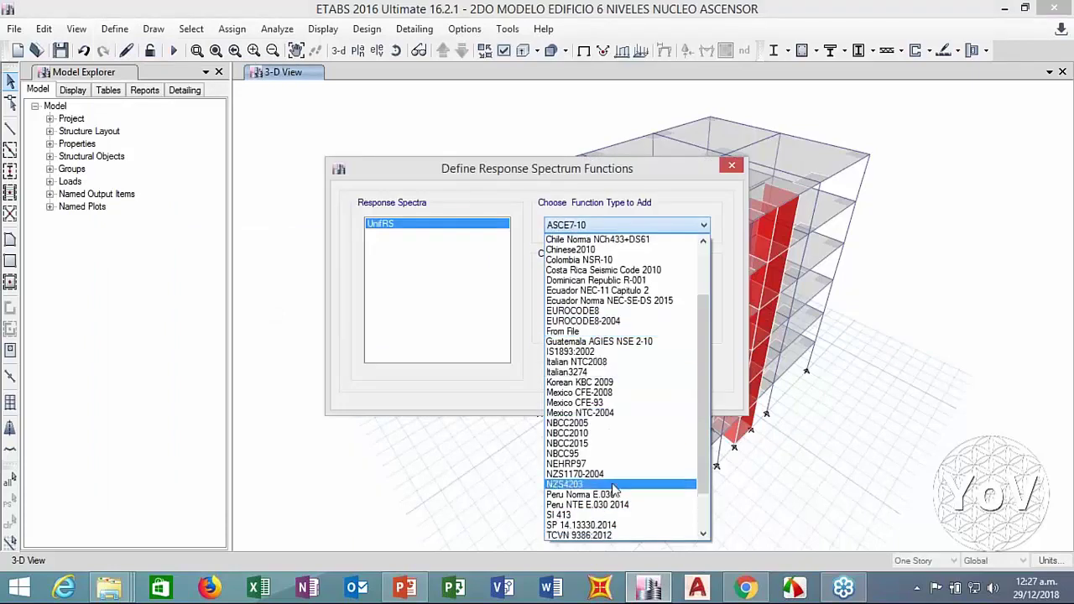
click(613, 494)
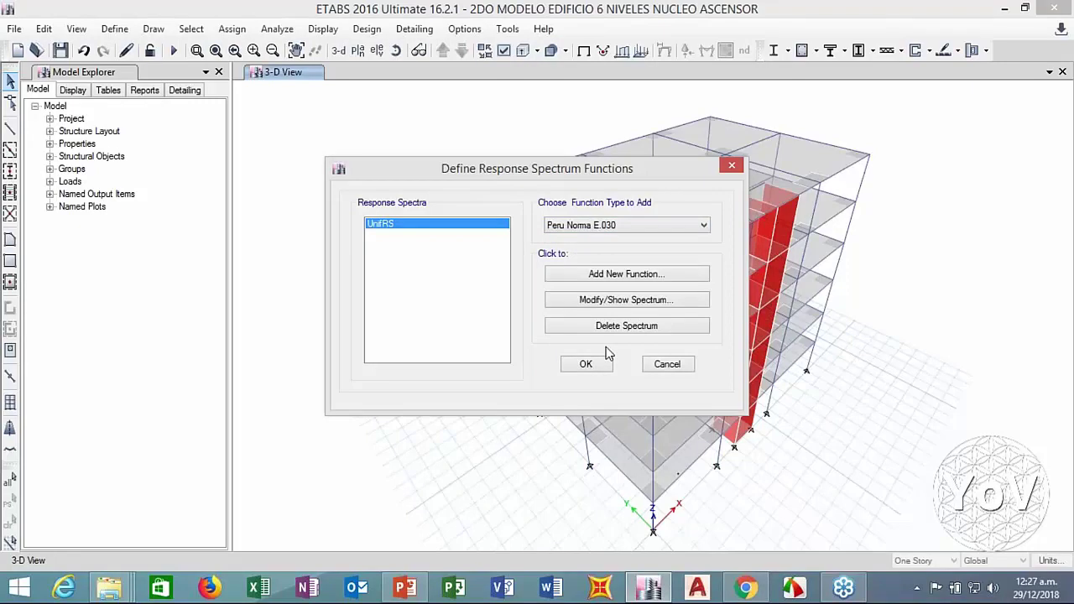
click(591, 300)
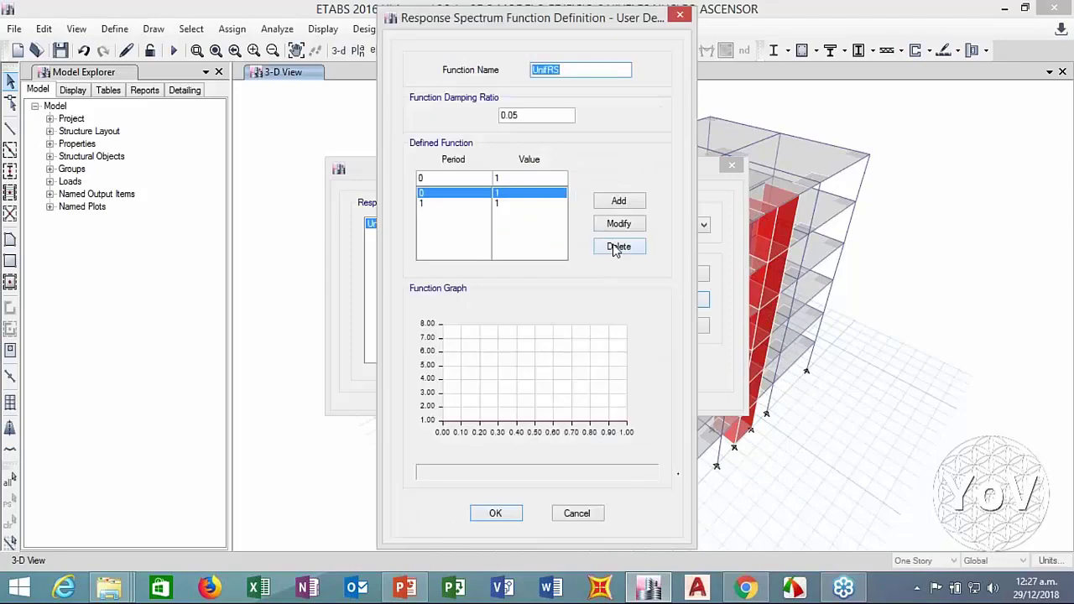
click(614, 226)
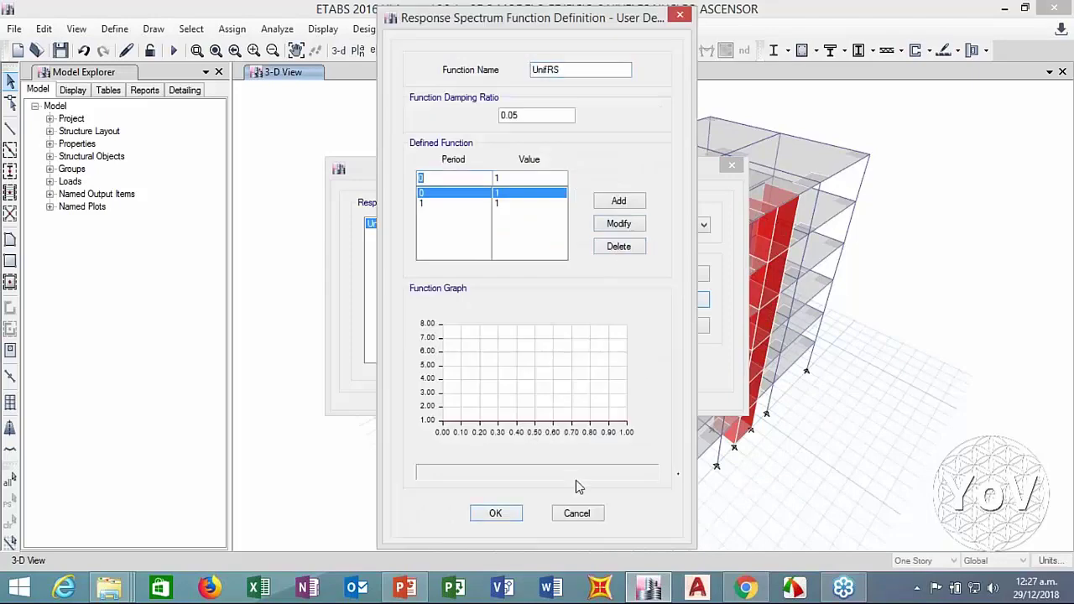
click(575, 513)
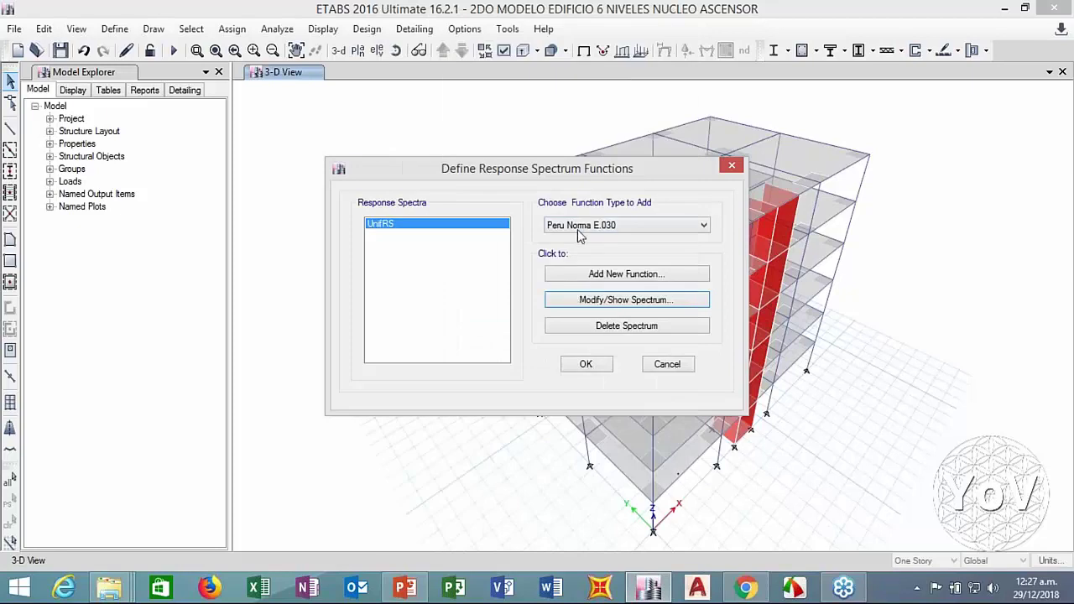
Add a new Peru Norma E.030 response spectrum function and set its seismic zone to Zone 2
click(594, 274)
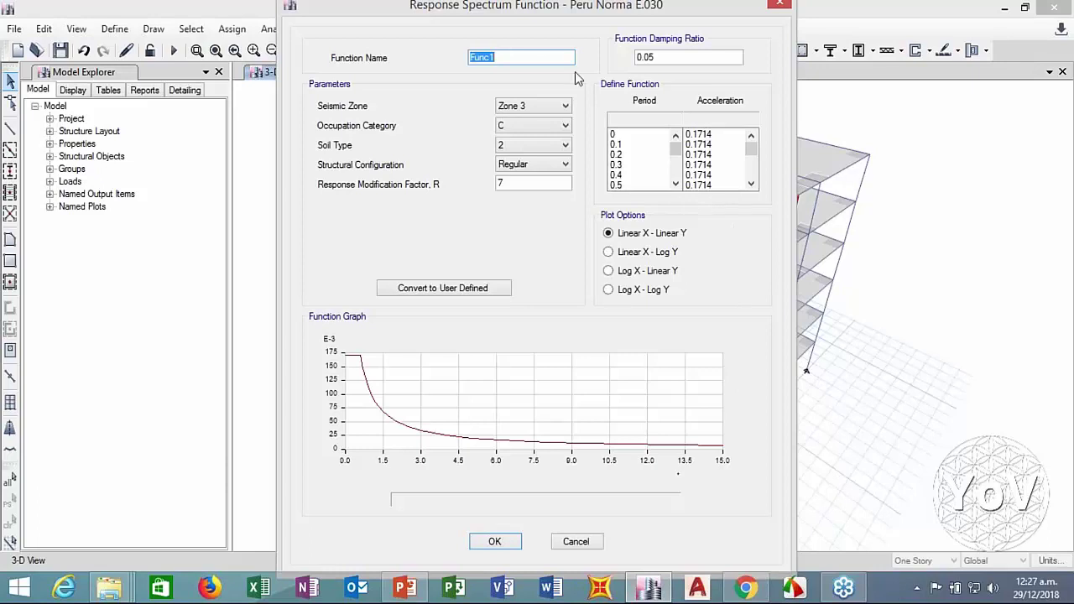
click(520, 105)
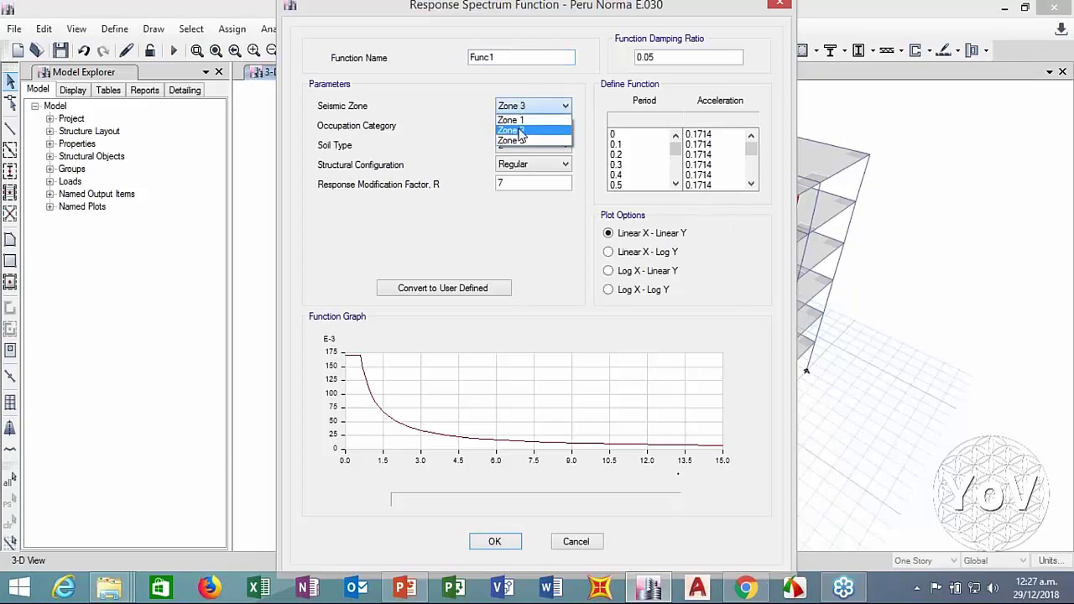
click(518, 130)
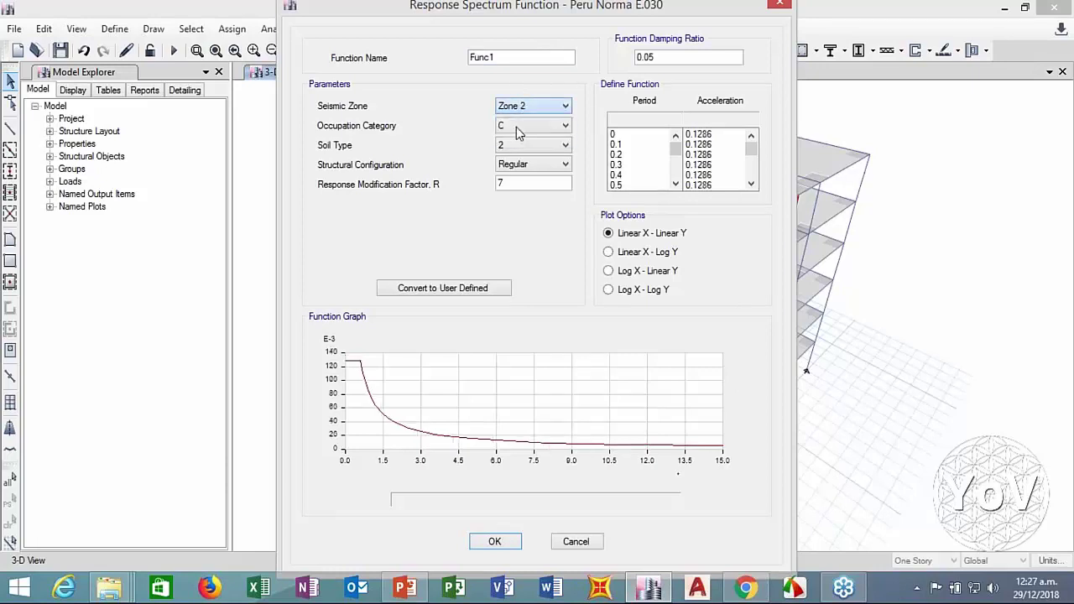
Switch to the PowerPoint presentation and open slide 25 to examine the seismic zoning maps of Bolivia
click(404, 589)
drag(174, 380, 171, 330)
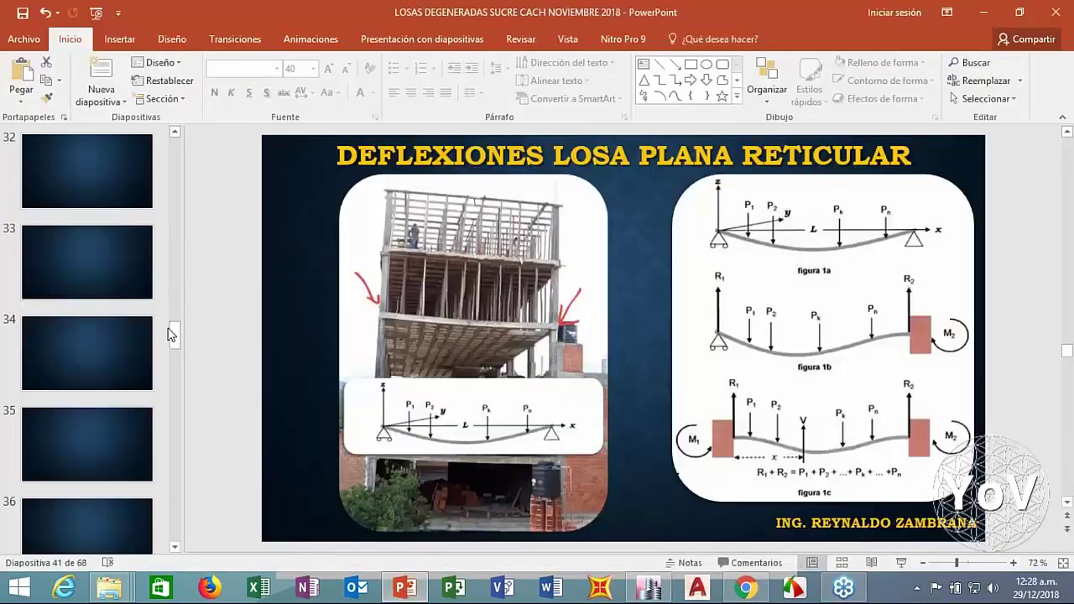
click(175, 262)
click(174, 267)
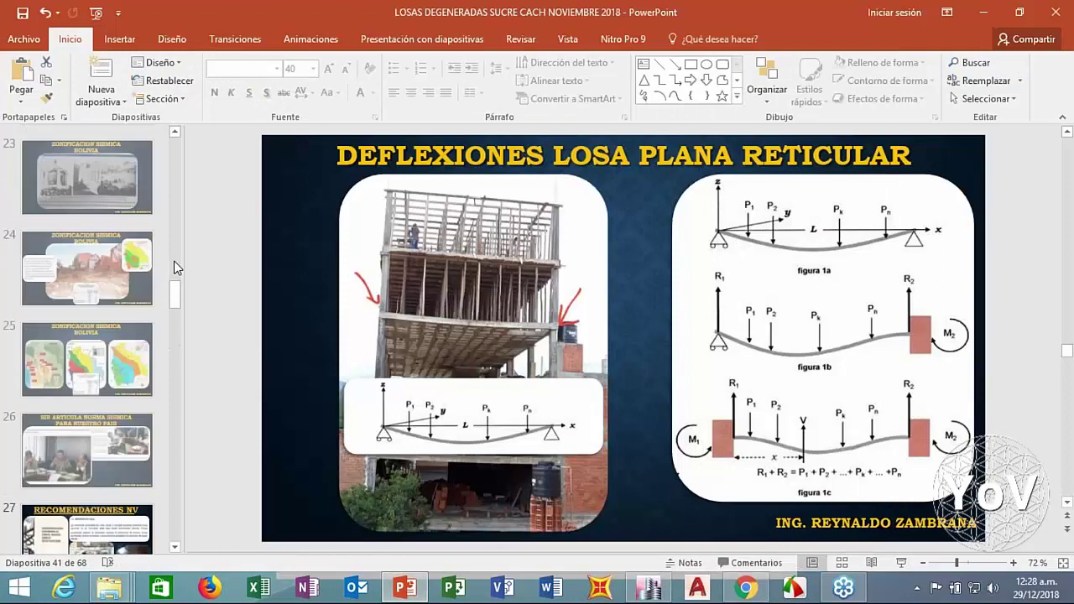
click(99, 394)
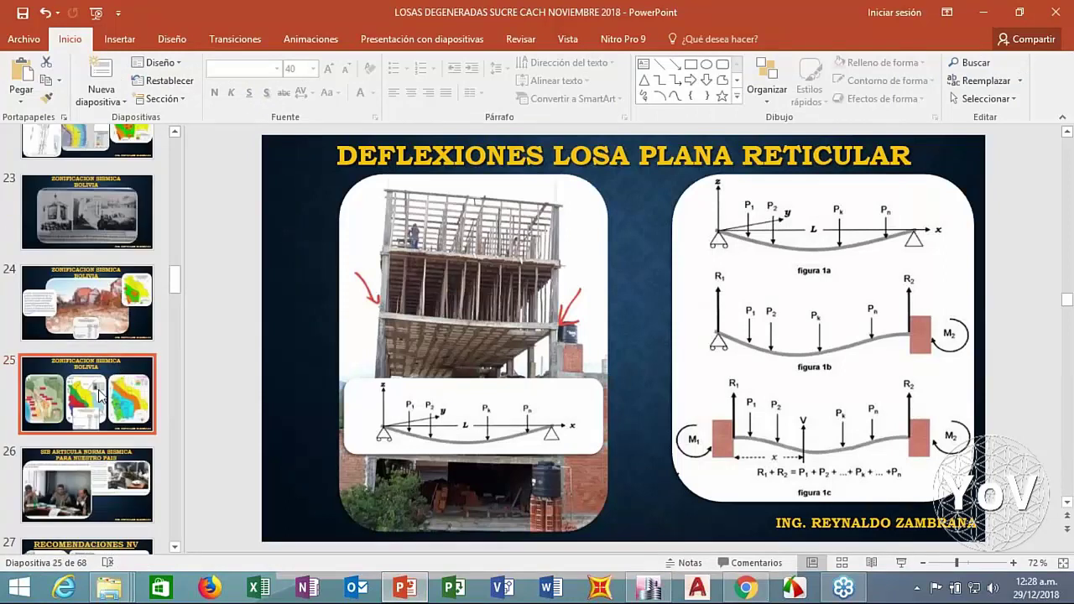
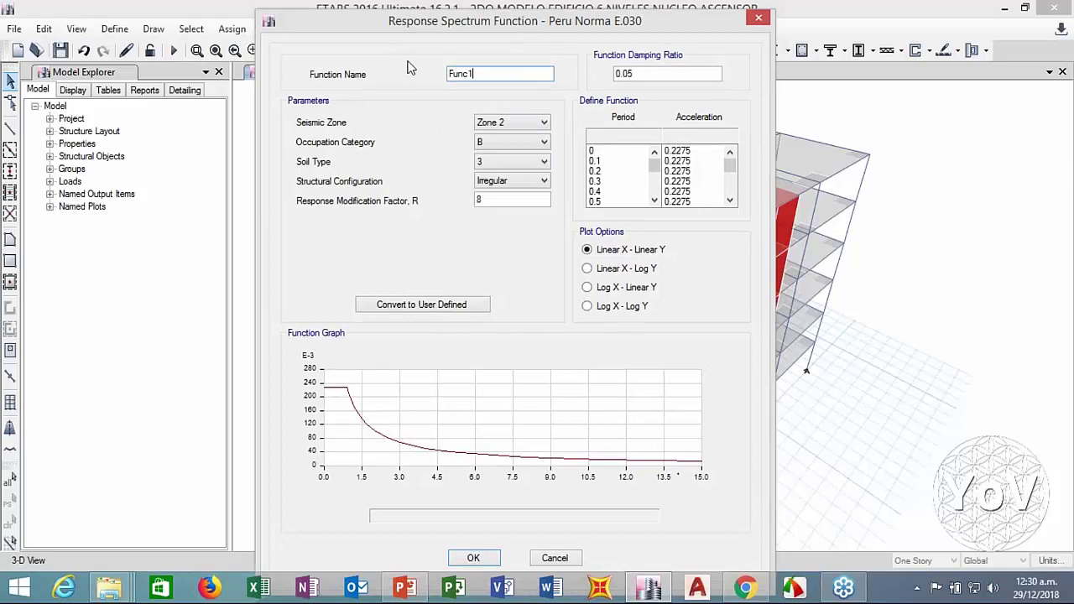
Compare the Regular and Irregular structural configurations for the Peru Norma E.030 spectrum and set it to Regular
drag(514, 27, 537, 48)
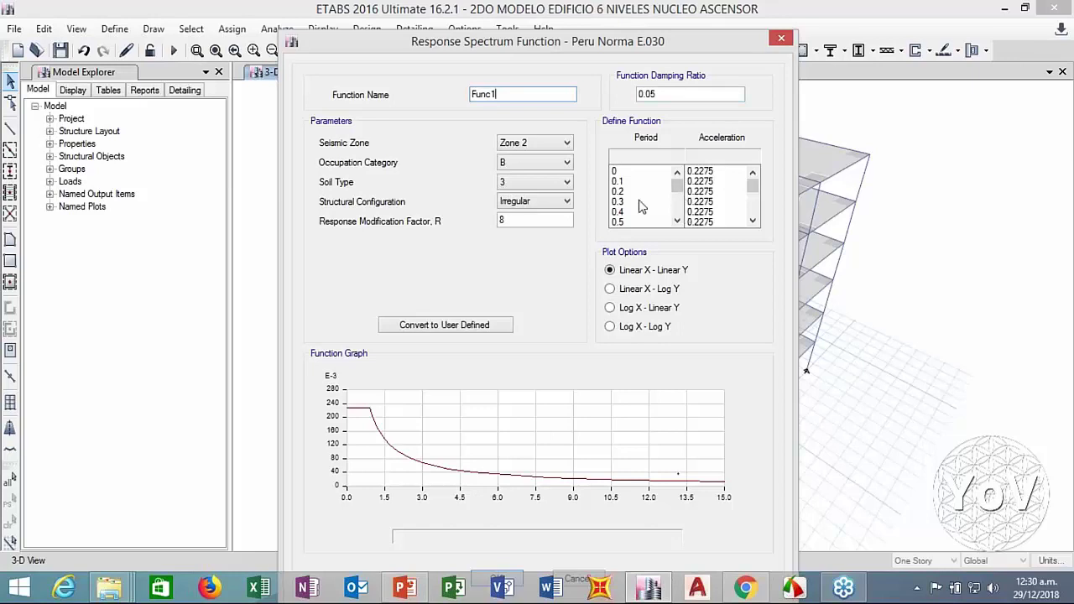
click(513, 206)
click(507, 220)
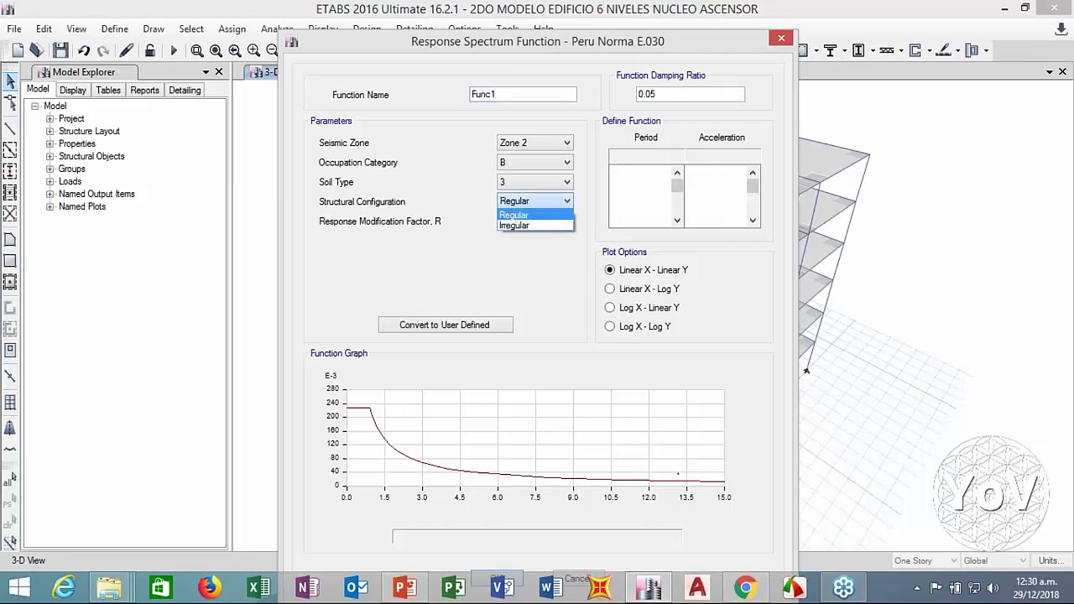
click(513, 202)
click(511, 221)
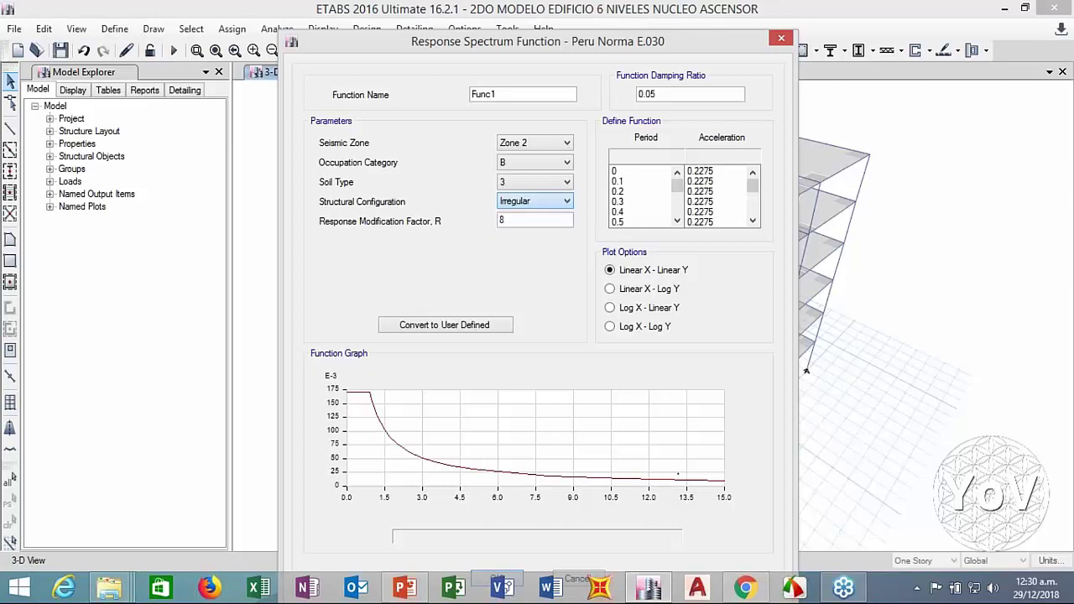
double_click(500, 218)
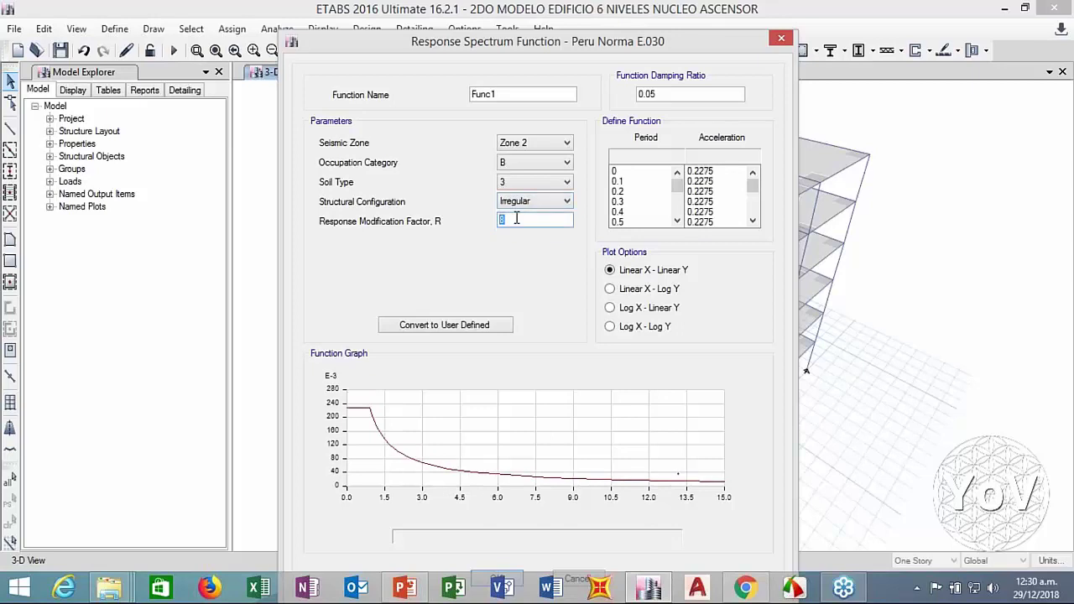
click(526, 203)
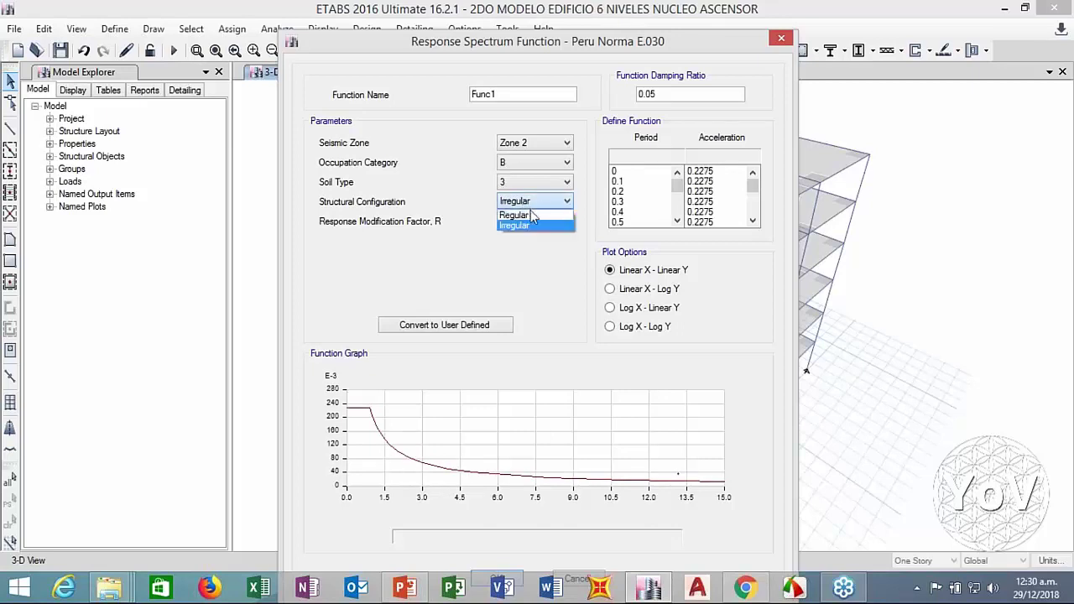
click(529, 214)
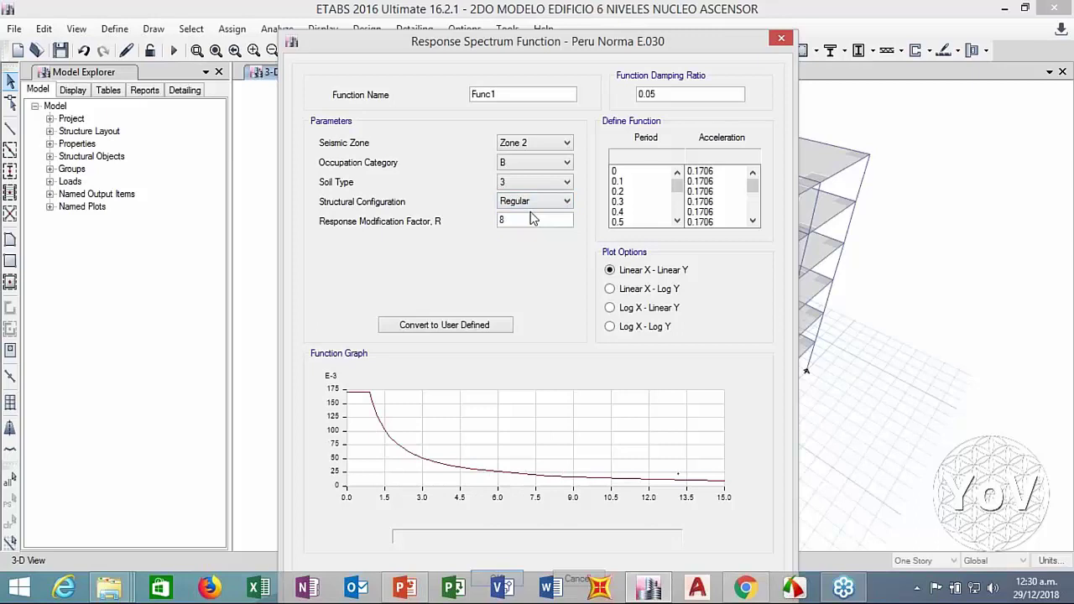
drag(590, 48, 557, 39)
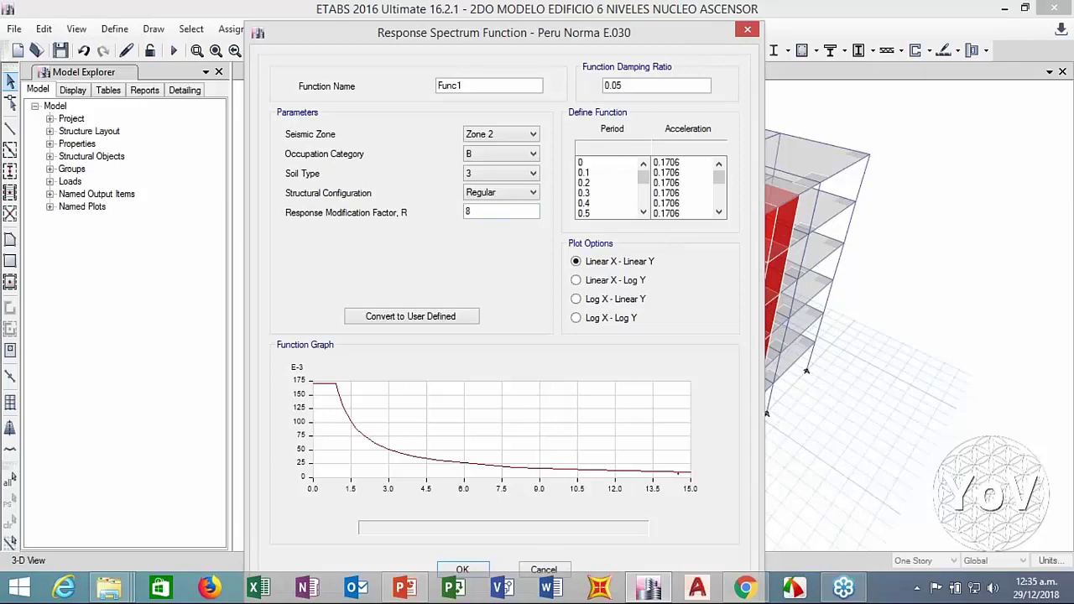
drag(454, 39, 168, 43)
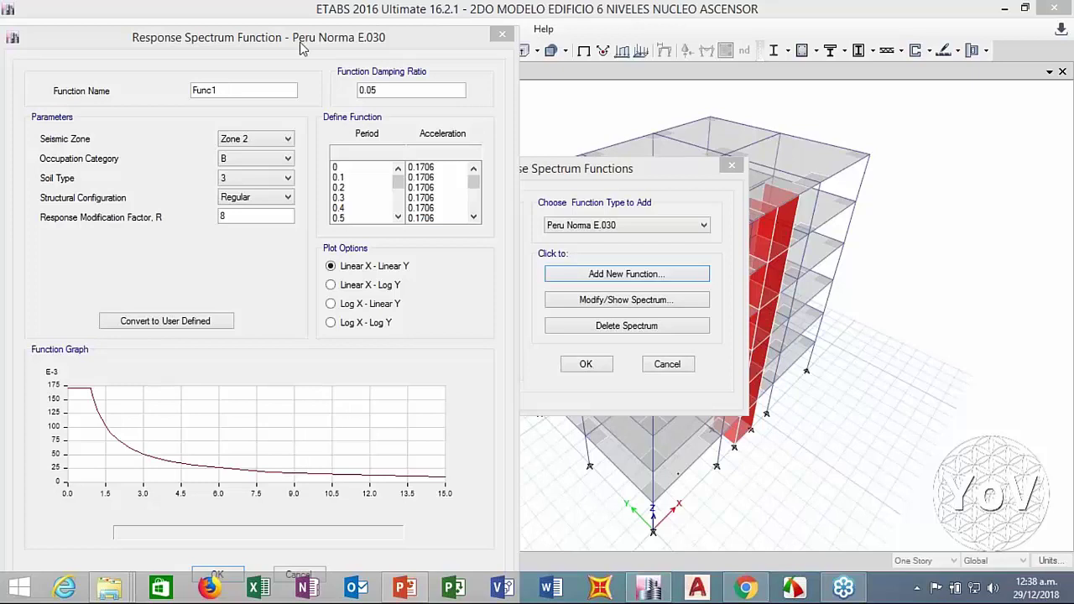
drag(302, 48, 349, 39)
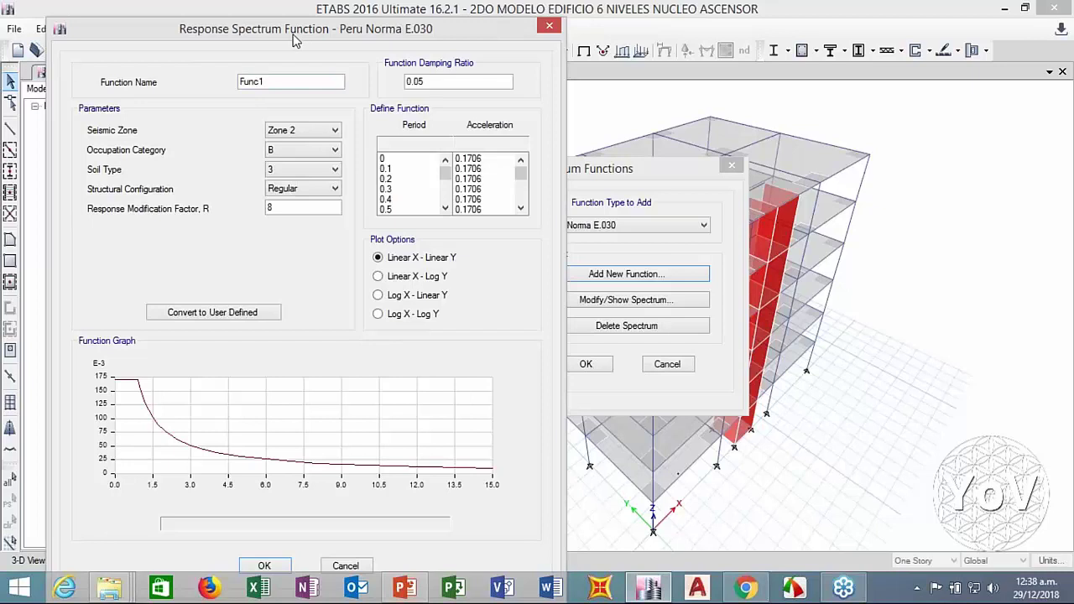
drag(297, 40, 283, 42)
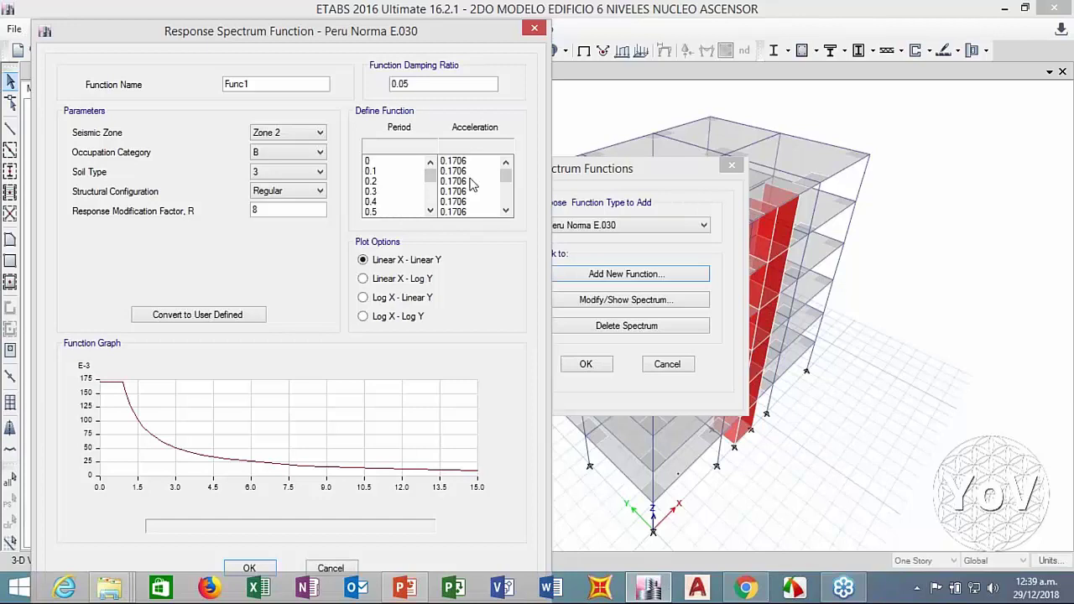
mouse_move(116, 391)
drag(256, 42, 292, 51)
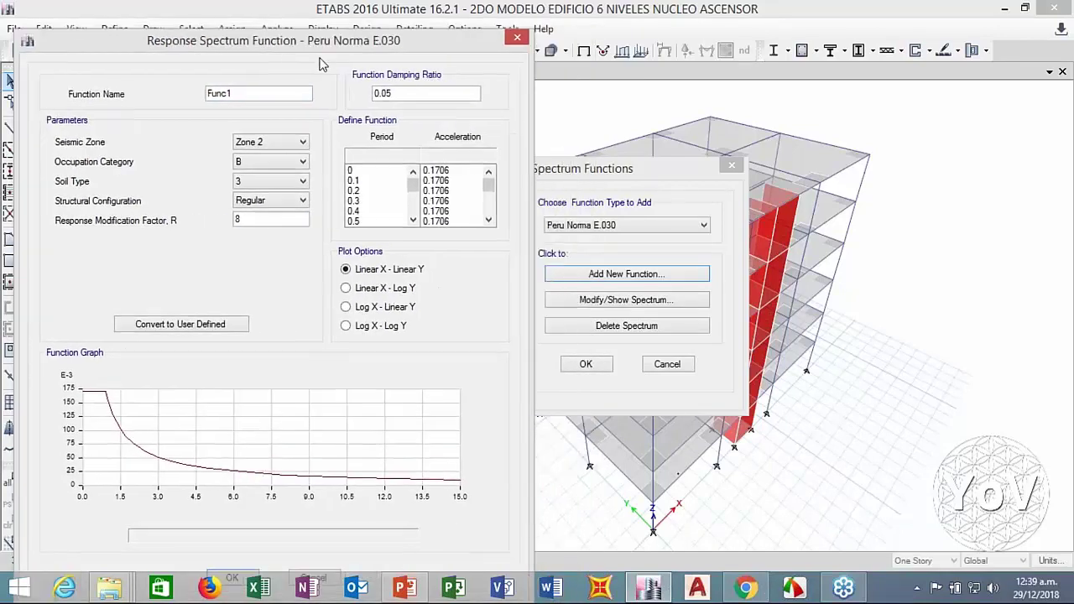